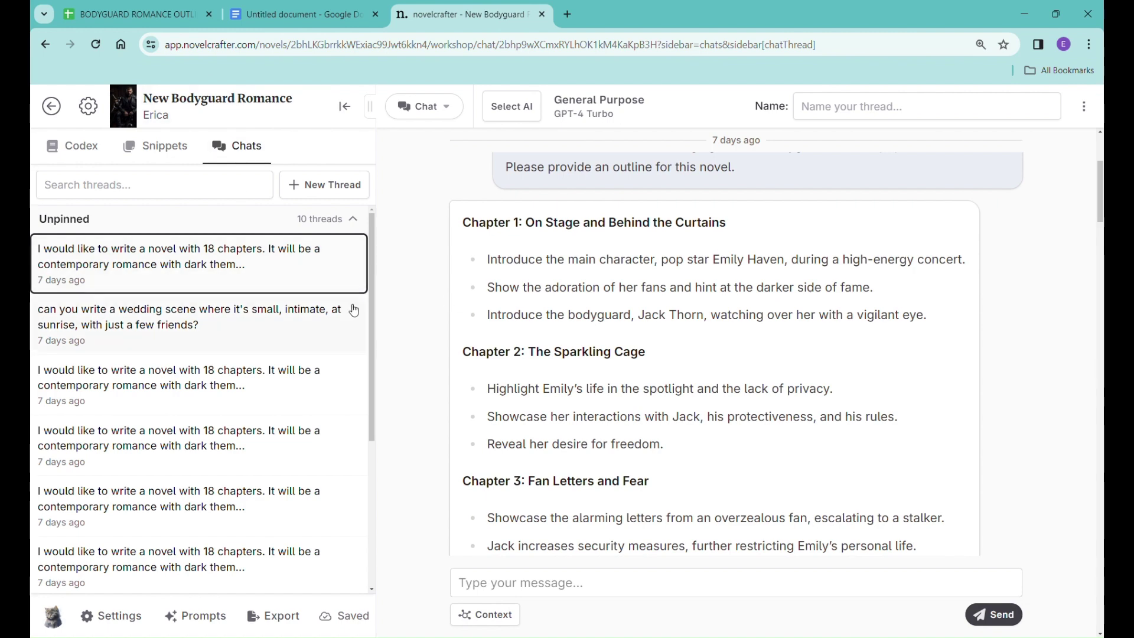
pyautogui.scroll(-4, 337, 385)
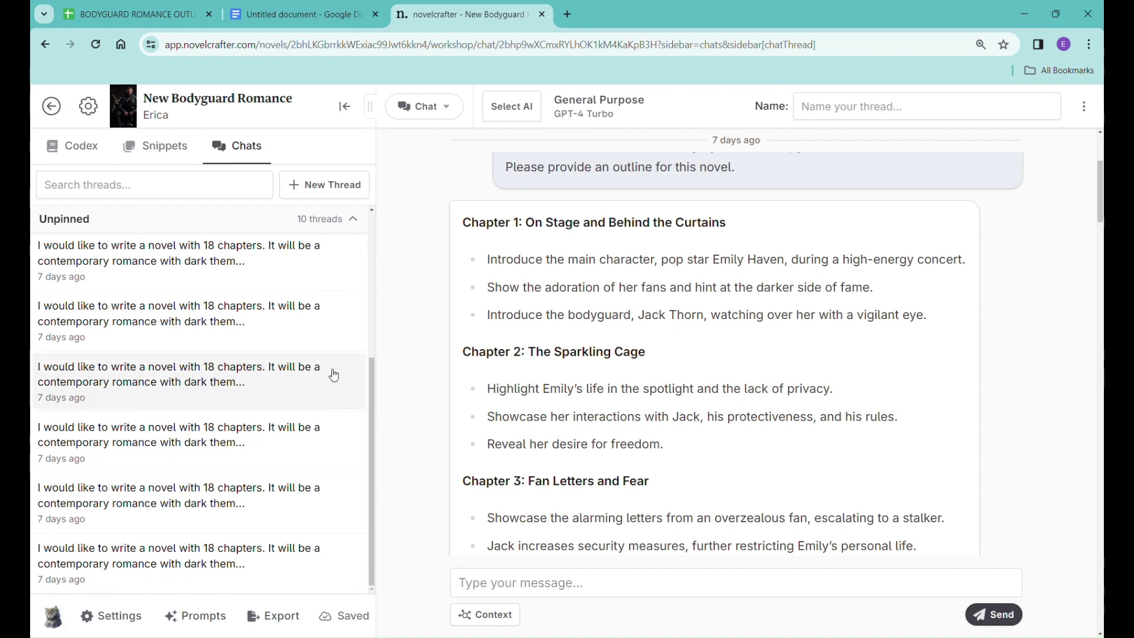
pyautogui.scroll(3, 680, 361)
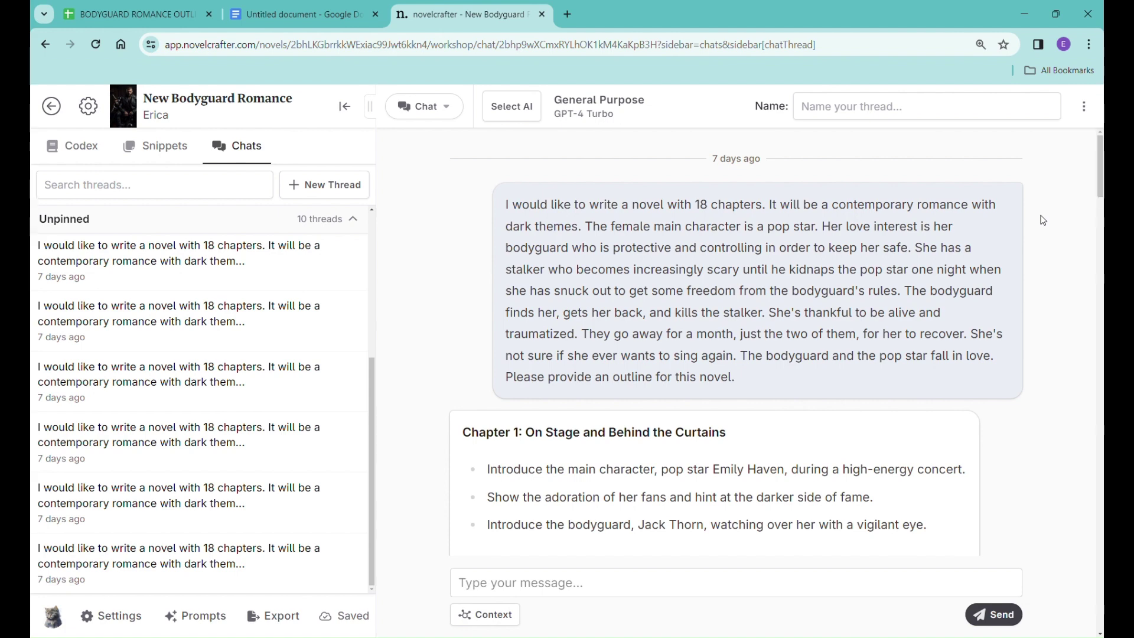
pyautogui.scroll(-4, 1043, 220)
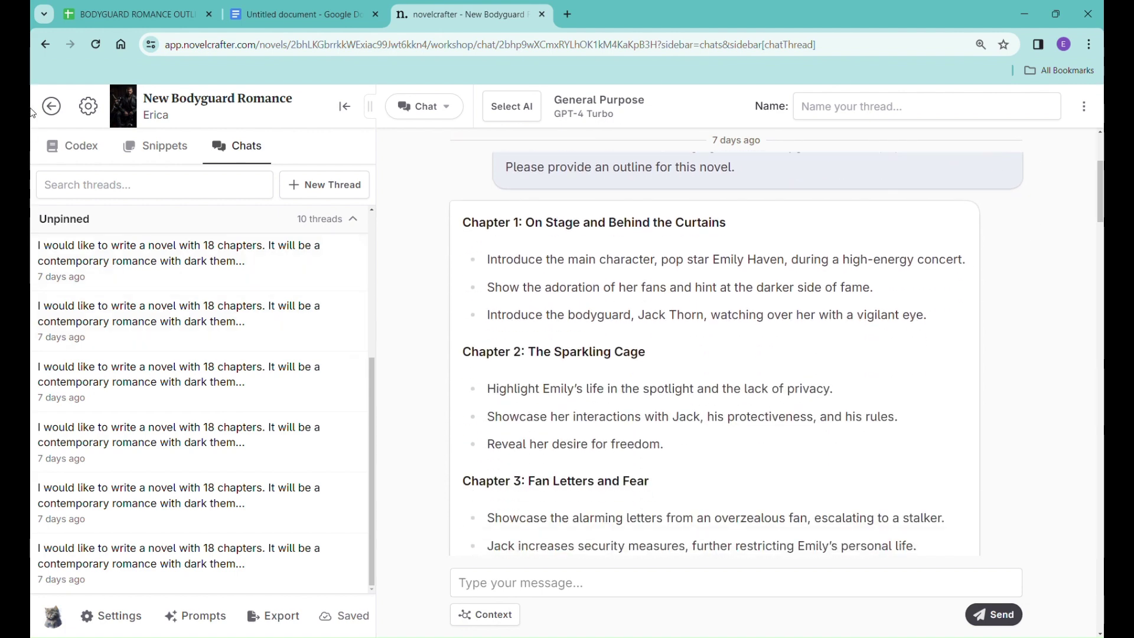
# Step: Switch to the BODYGUARD ROMANCE OUTLINE spreadsheet and enter the heading GPT4 TURBO in cell E1
pyautogui.click(127, 14)
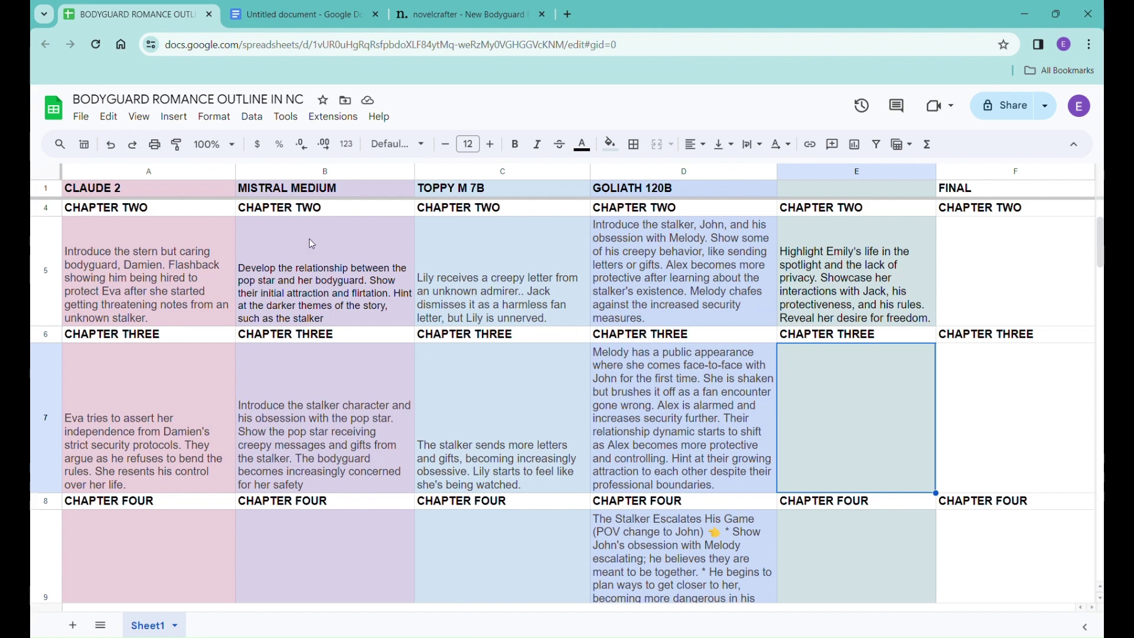
pyautogui.click(826, 189)
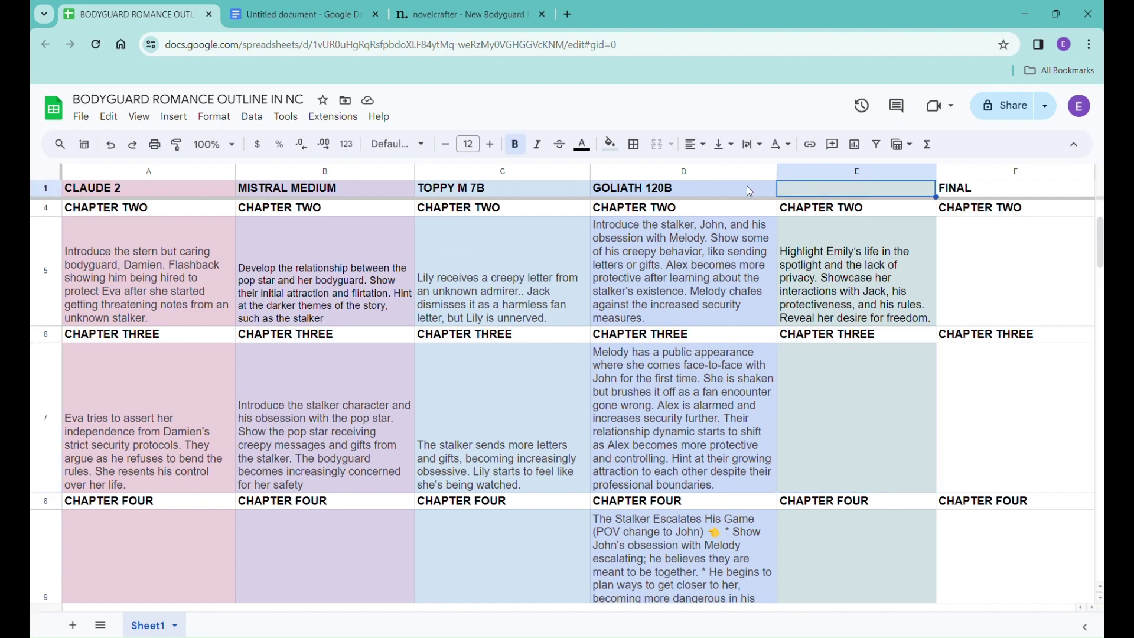
pyautogui.write('gp')
pyautogui.press('BackSpace')
pyautogui.press('BackSpace')
pyautogui.write('GP')
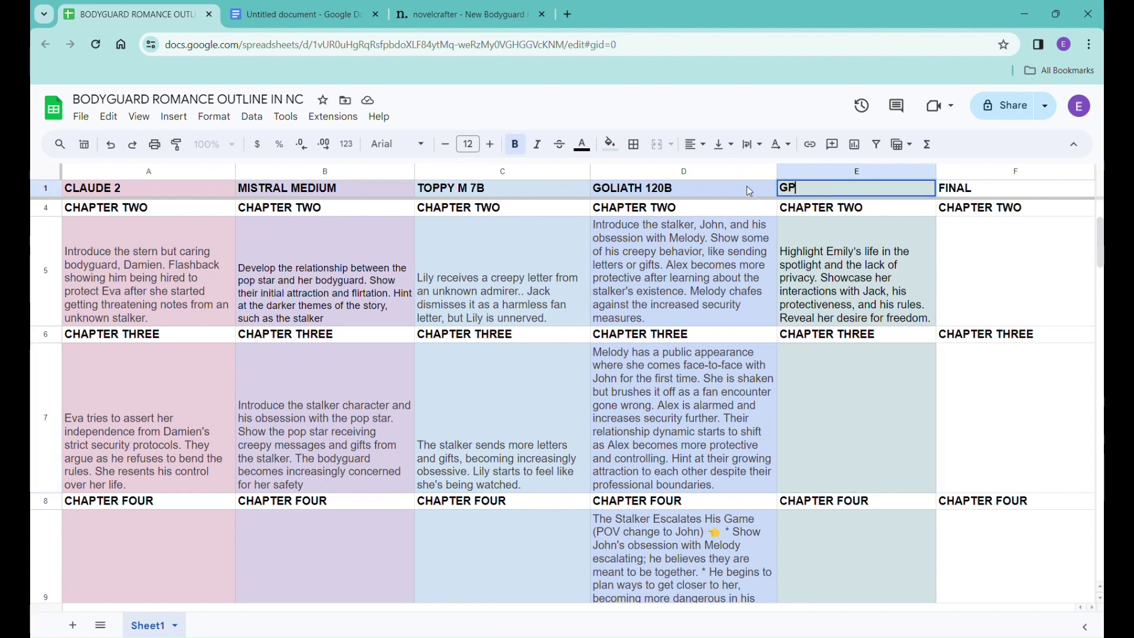
pyautogui.write('T4 TURBO')
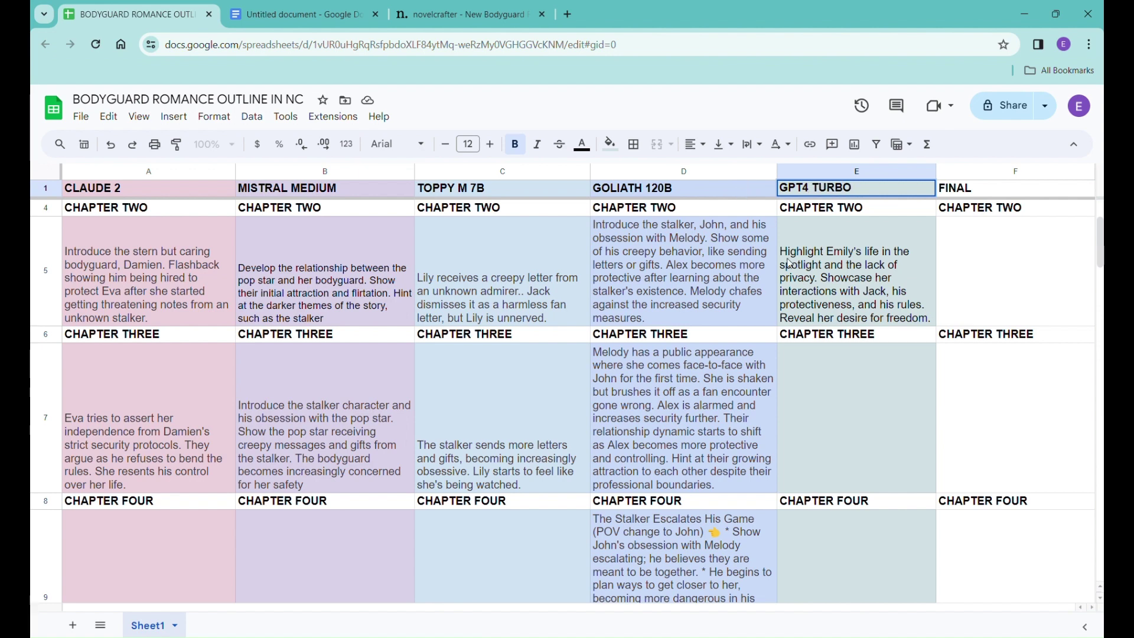
# Step: Select cell E7 for Chapter Three, switch to Novelcrafter, and copy the three bullet points under Chapter 3: Fan Letters and Fear
pyautogui.click(890, 409)
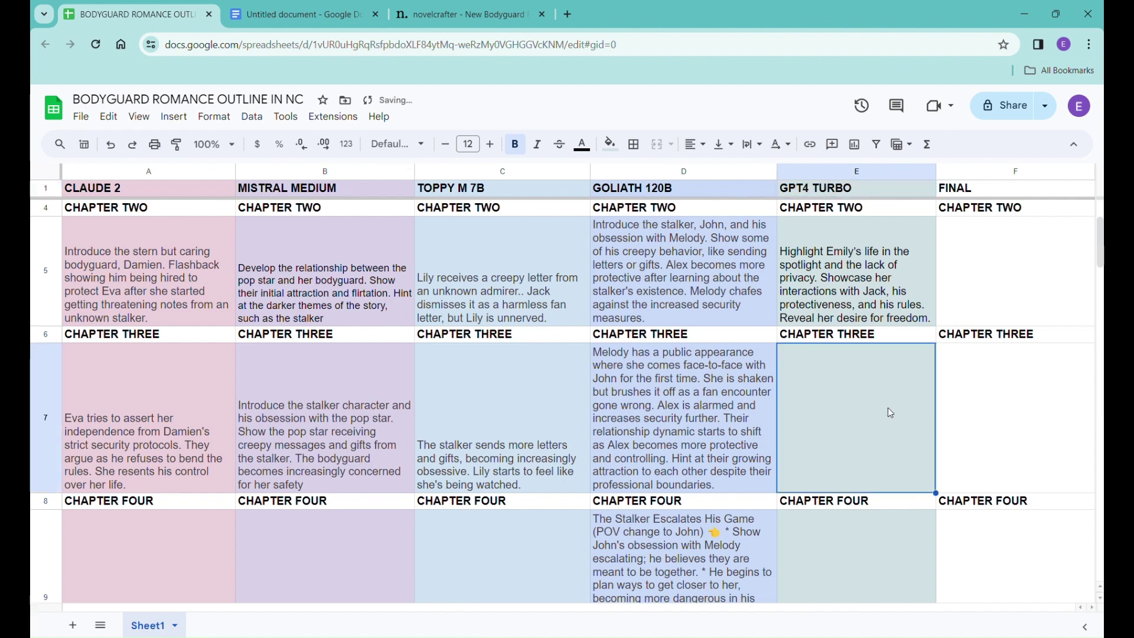
pyautogui.scroll(2, 888, 407)
pyautogui.scroll(-2, 886, 407)
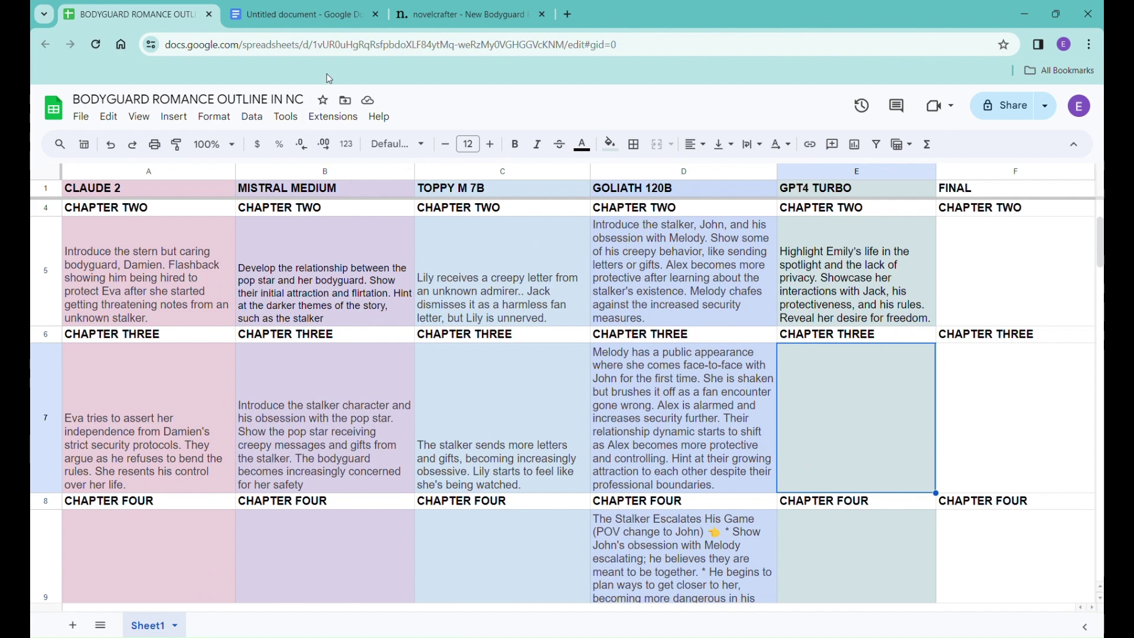
pyautogui.click(441, 18)
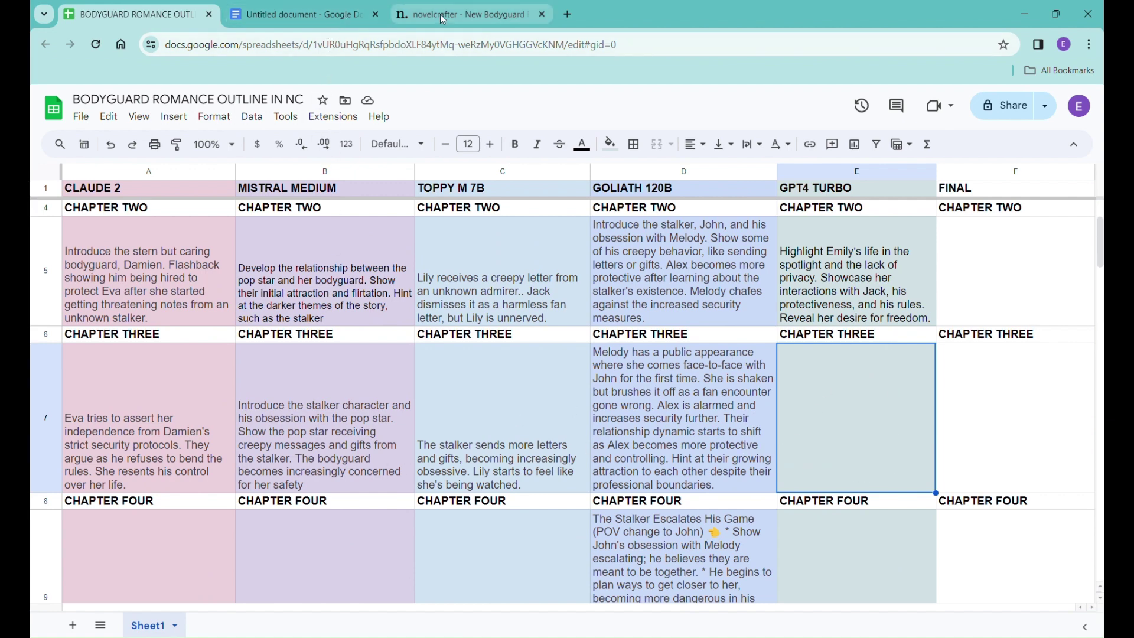
pyautogui.scroll(-3, 476, 450)
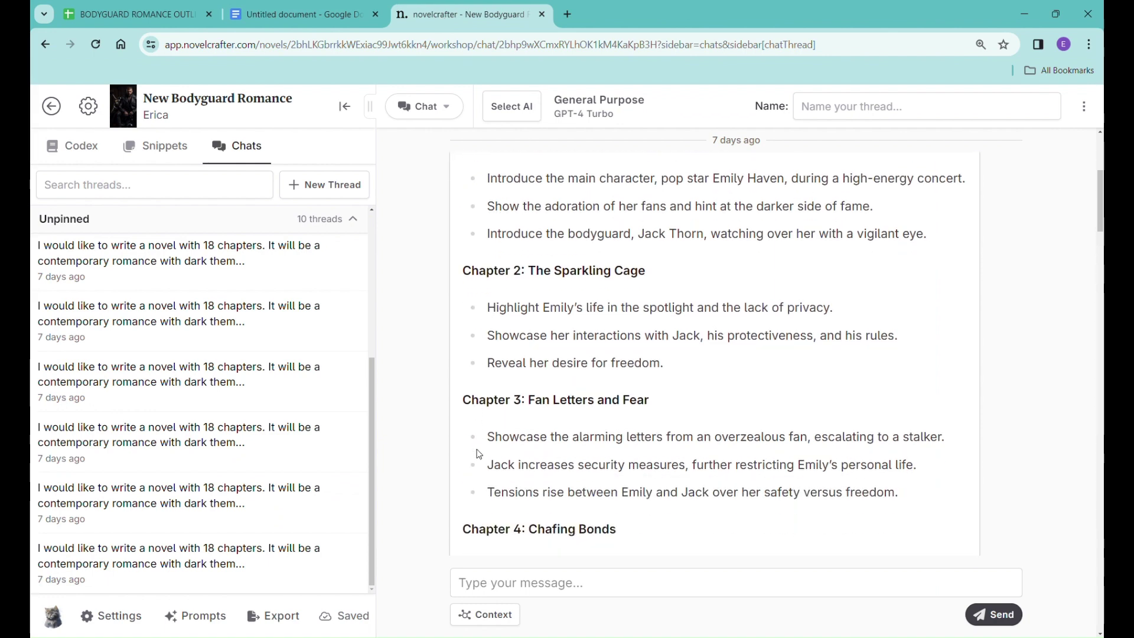
pyautogui.moveTo(487, 306); pyautogui.dragTo(922, 372)
pyautogui.hotkey('ctrl', 'c')
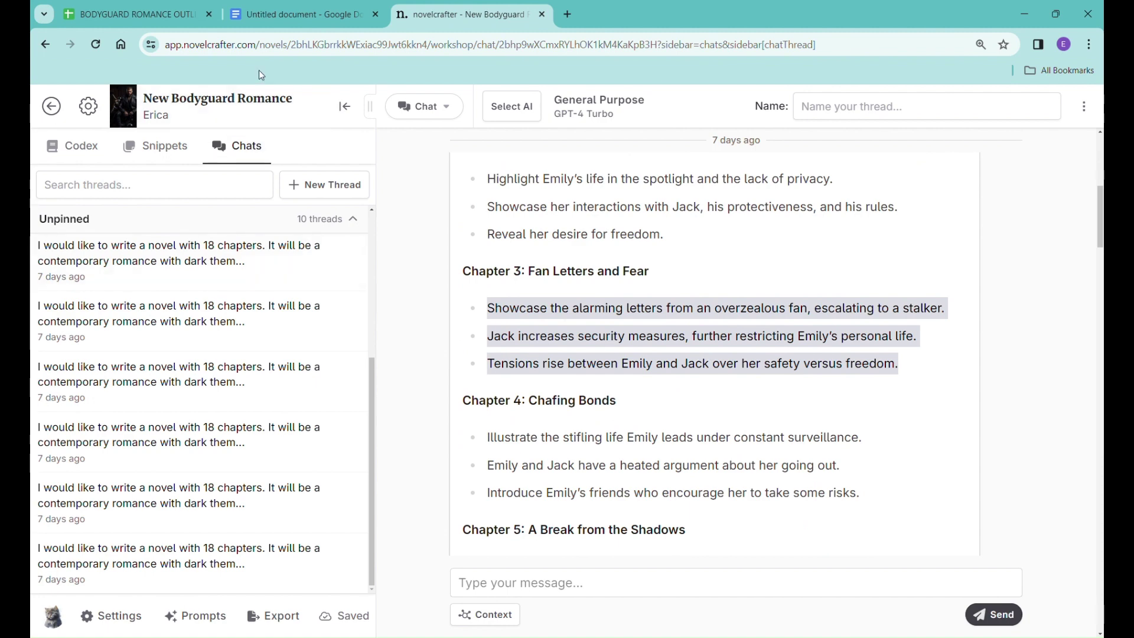
# Step: Paste the Chapter 3 points without formatting into the untitled Google Docs document and merge the three lines into one paragraph
pyautogui.click(299, 14)
pyautogui.rightClick(251, 306)
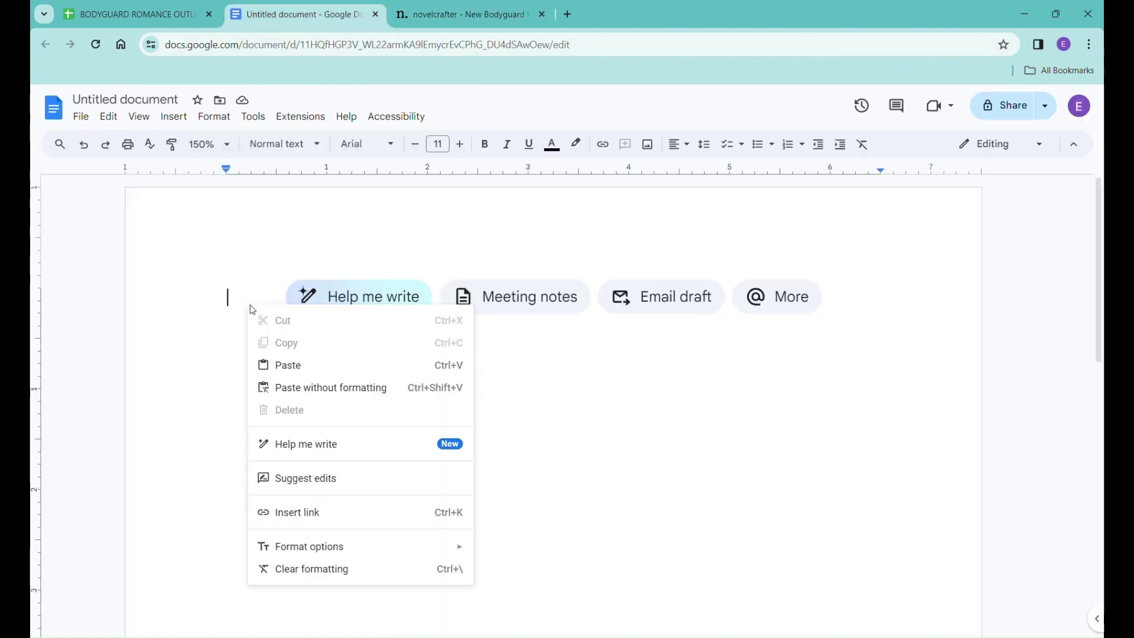
pyautogui.click(330, 388)
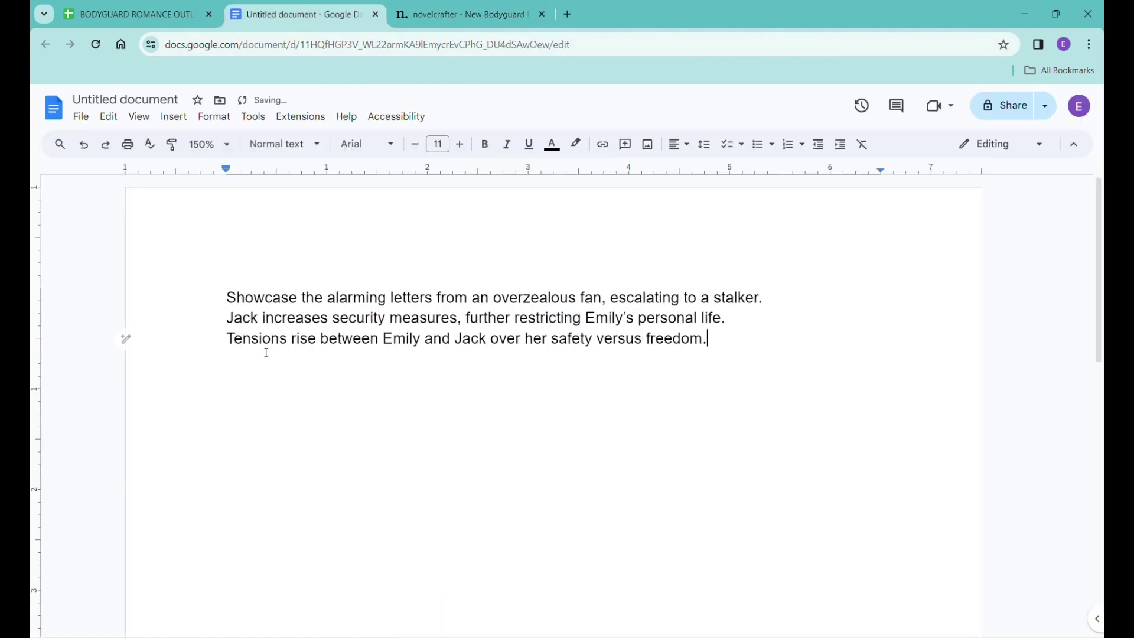
pyautogui.click(235, 327)
pyautogui.press('BackSpace')
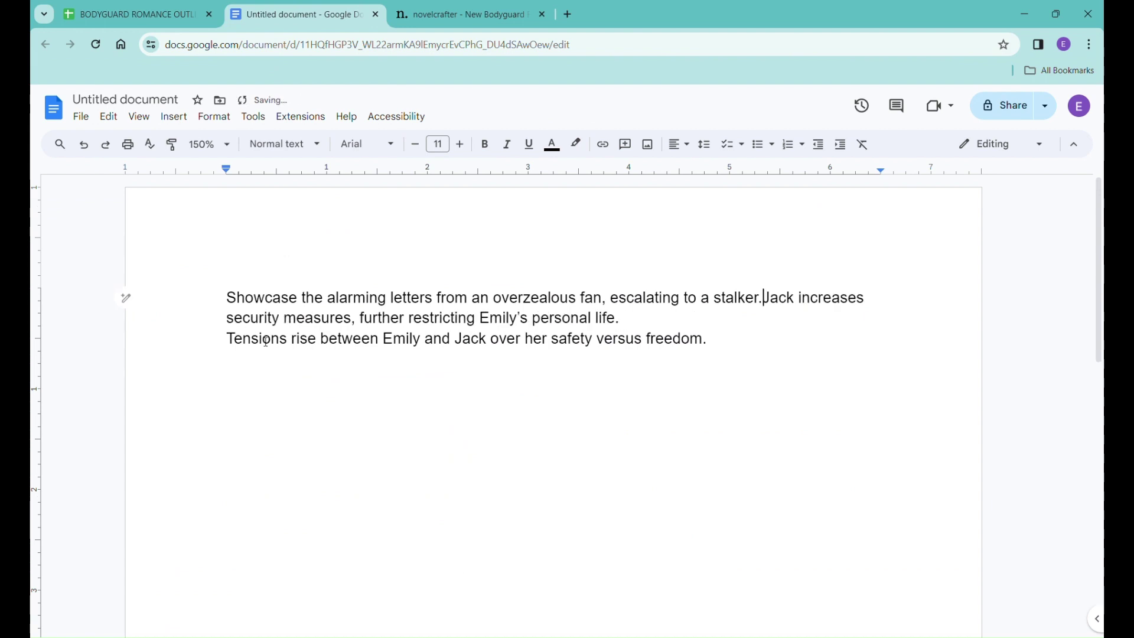
pyautogui.click(230, 340)
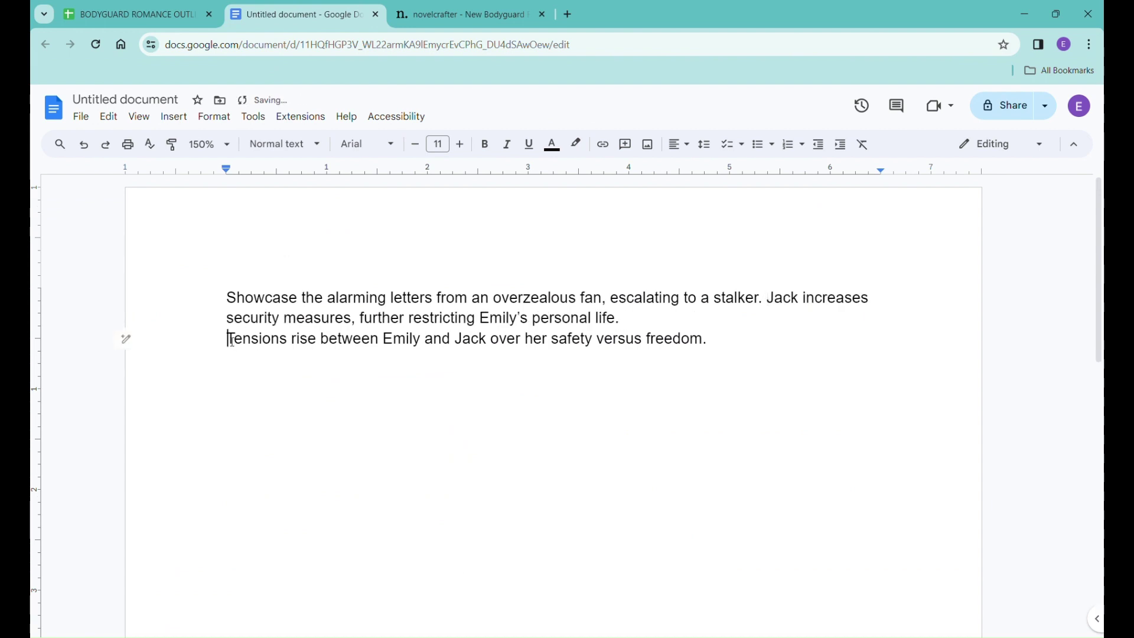
pyautogui.press('BackSpace')
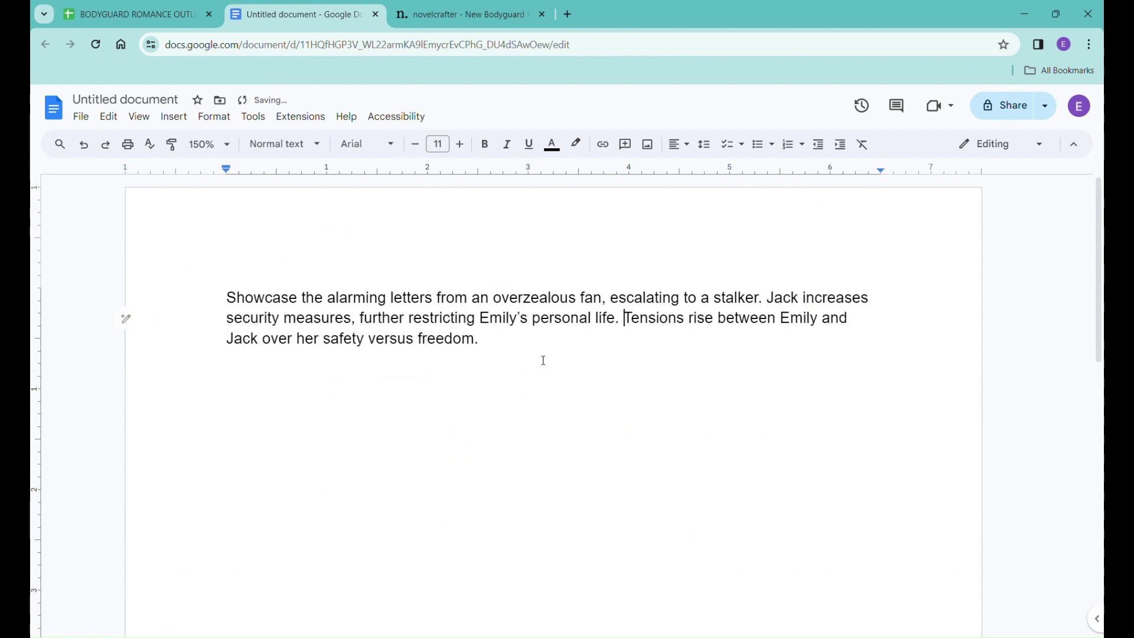
# Step: Copy the merged Chapter 3 paragraph and paste it with Paste special into spreadsheet cell E7
pyautogui.moveTo(543, 360); pyautogui.dragTo(235, 298)
pyautogui.hotkey('ctrl', 'c')
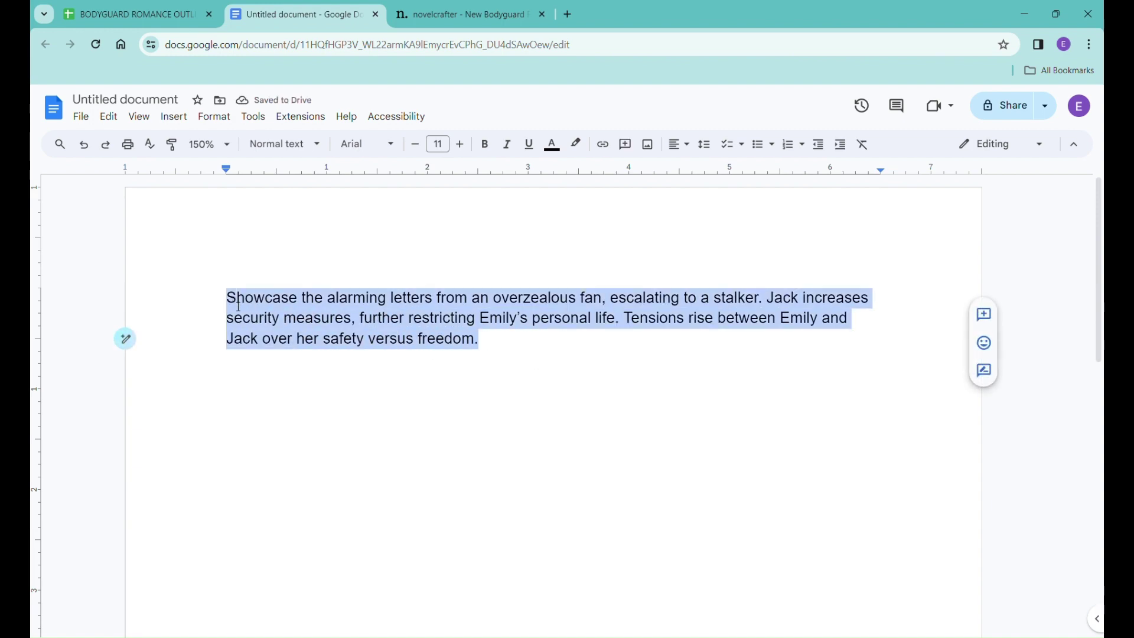
pyautogui.click(142, 15)
pyautogui.rightClick(878, 434)
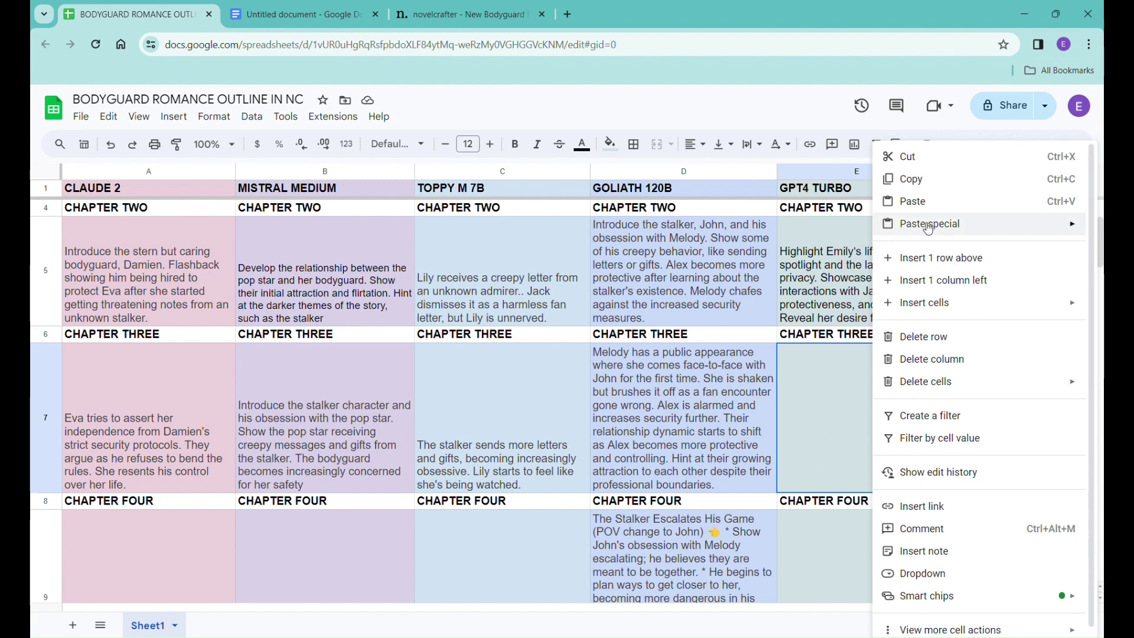
pyautogui.moveTo(929, 229)
pyautogui.click(817, 238)
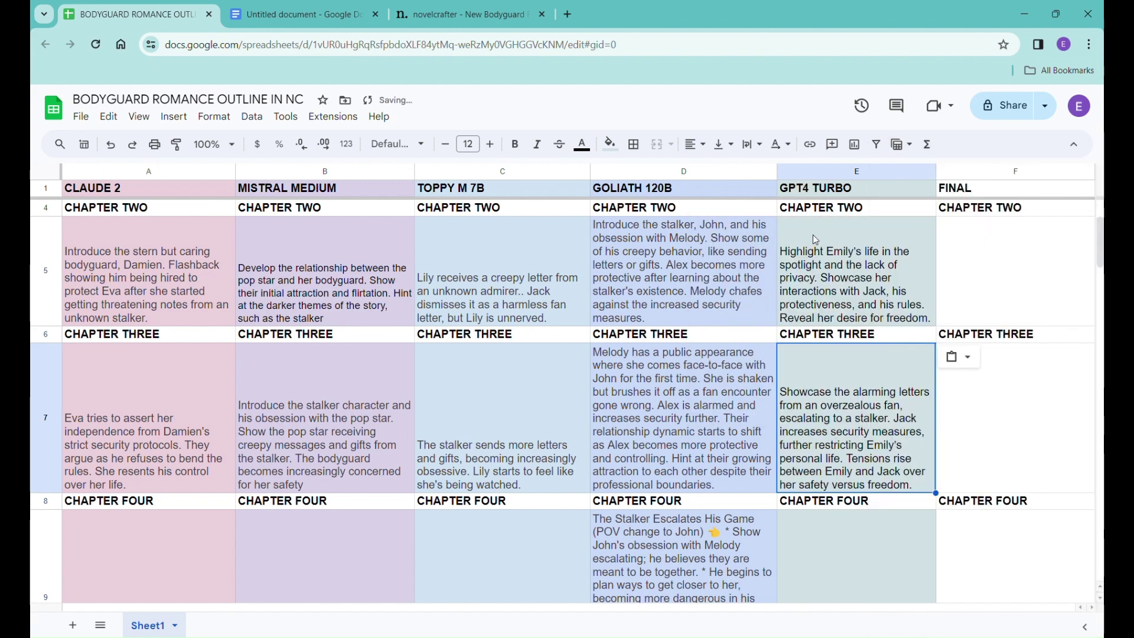
# Step: Select cell E9 for Chapter Four, switch to Novelcrafter, and copy the three bullet points under Chapter 4: Chafing Bonds
pyautogui.scroll(-3, 863, 426)
pyautogui.scroll(1, 865, 427)
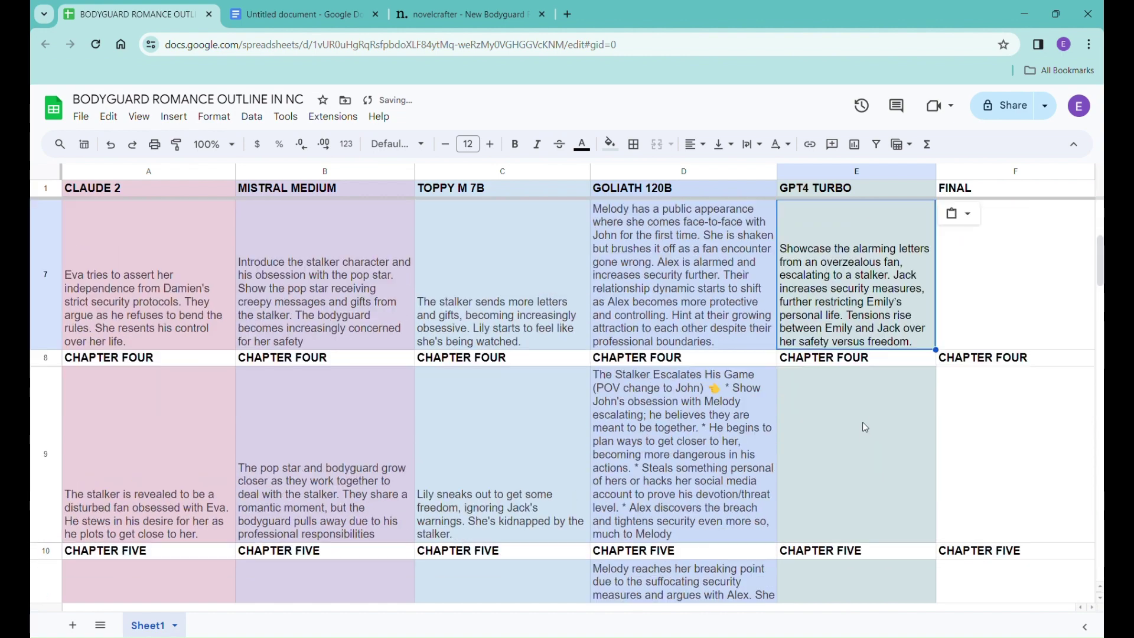
pyautogui.click(864, 427)
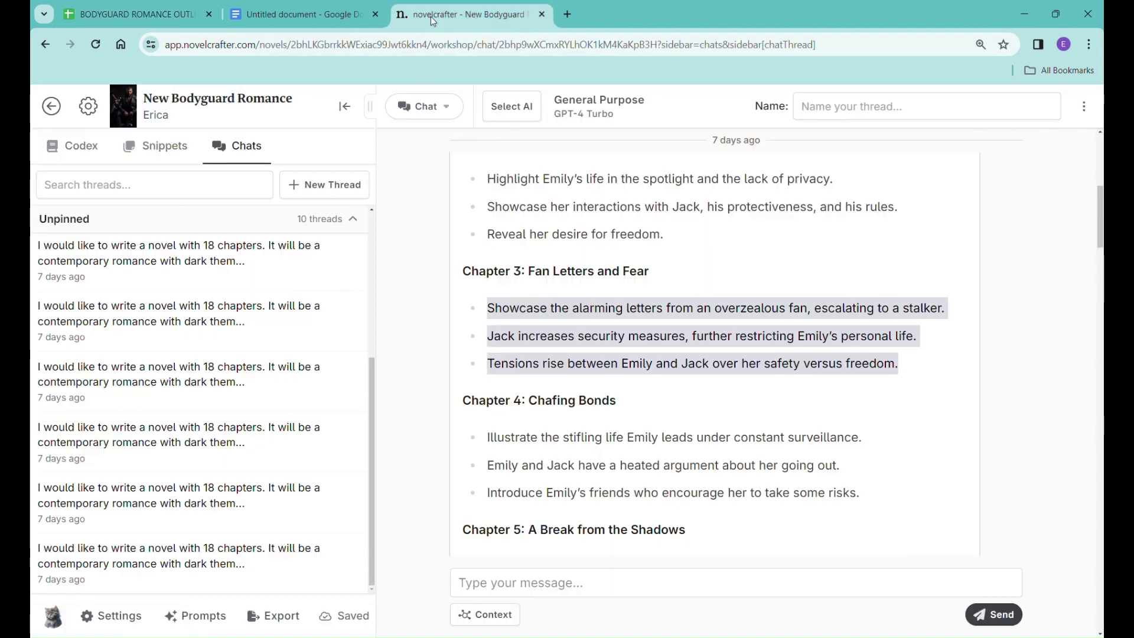
pyautogui.click(427, 16)
pyautogui.scroll(-1, 610, 401)
pyautogui.moveTo(487, 367); pyautogui.dragTo(863, 435)
pyautogui.hotkey('ctrl', 'c')
# Step: Replace the Google Docs text with the unformatted Chapter 4 points and merge the three lines into one paragraph
pyautogui.click(346, 27)
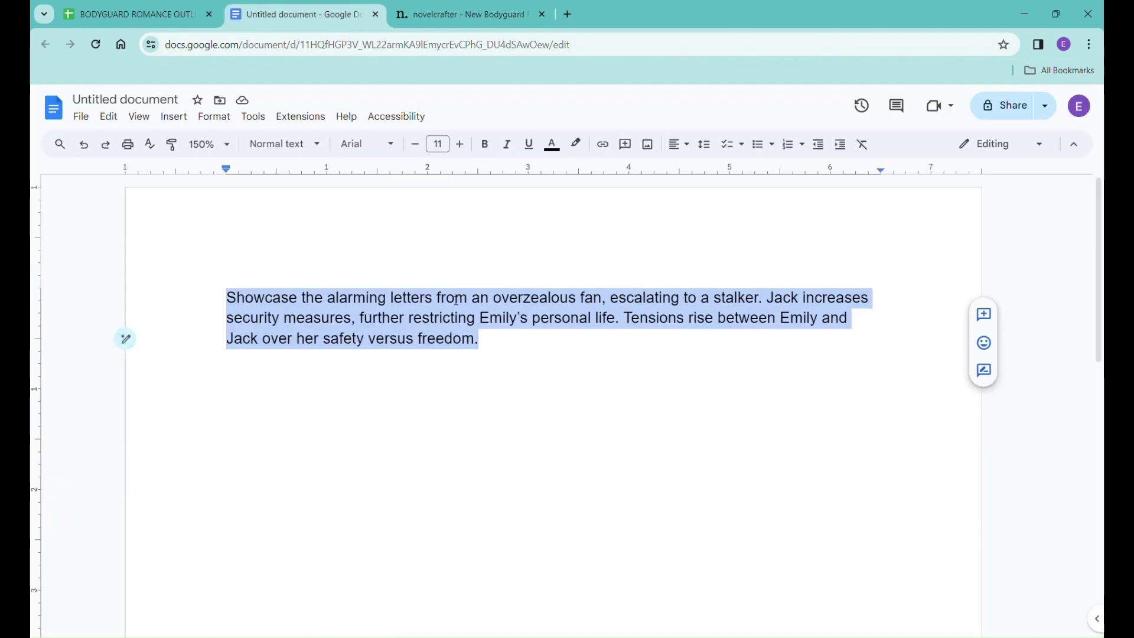
pyautogui.press('BackSpace')
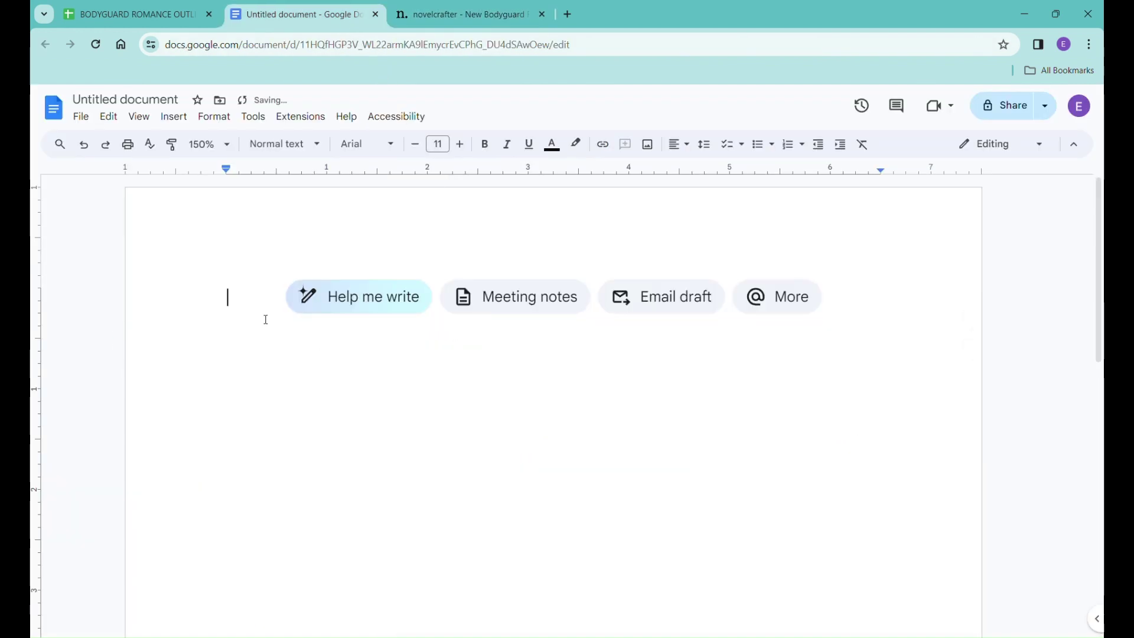
pyautogui.rightClick(235, 302)
pyautogui.click(322, 383)
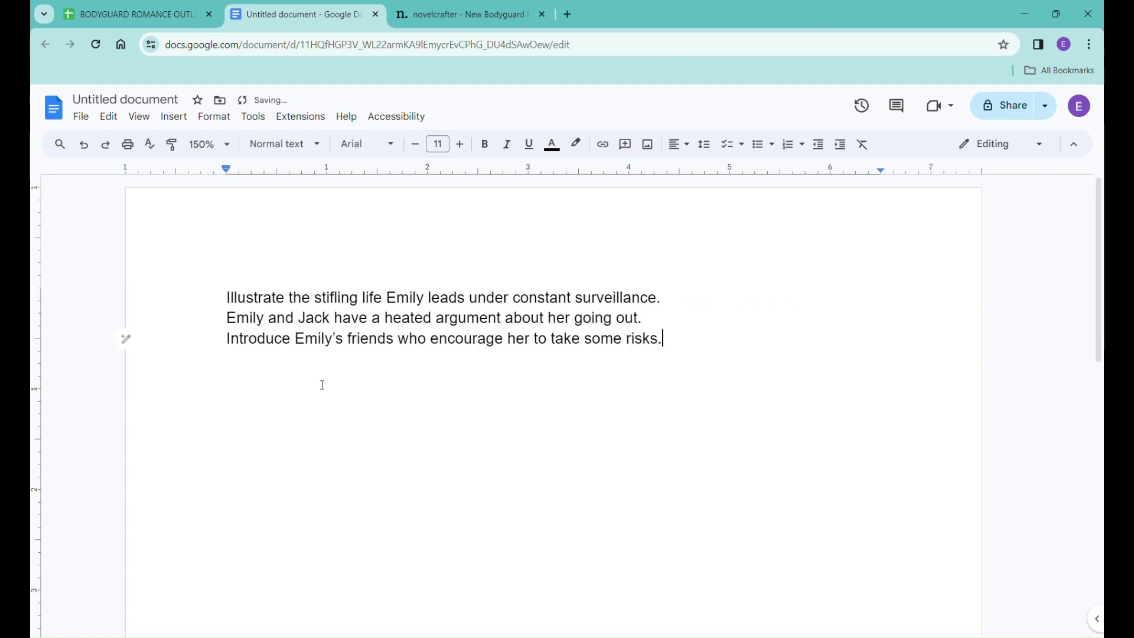
pyautogui.click(232, 320)
pyautogui.press('BackSpace')
pyautogui.click(229, 348)
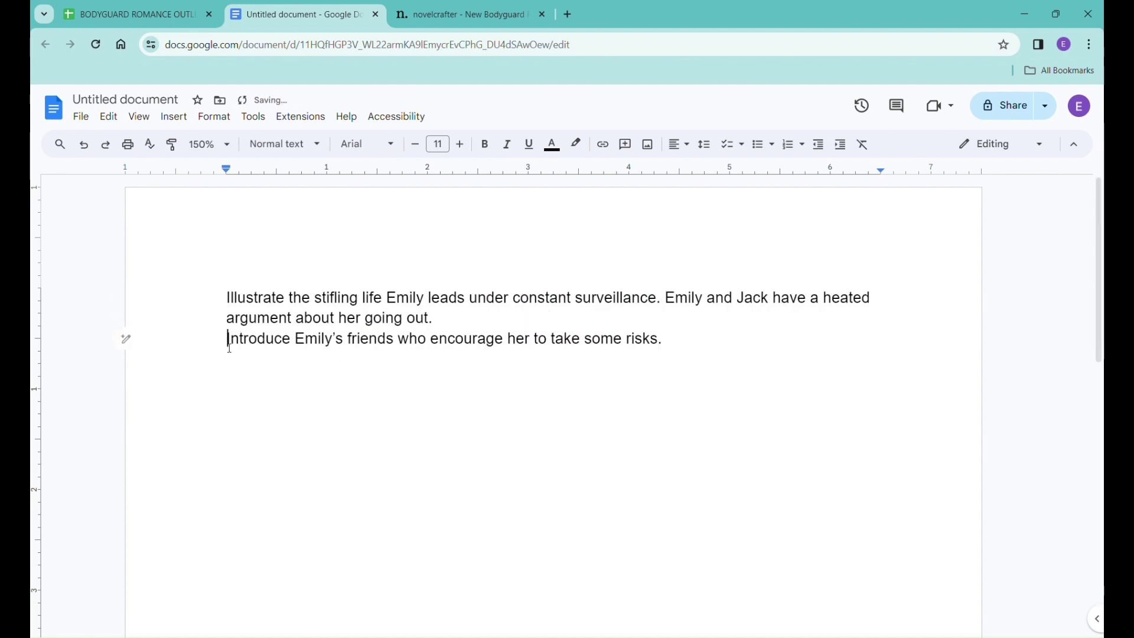
pyautogui.press('BackSpace')
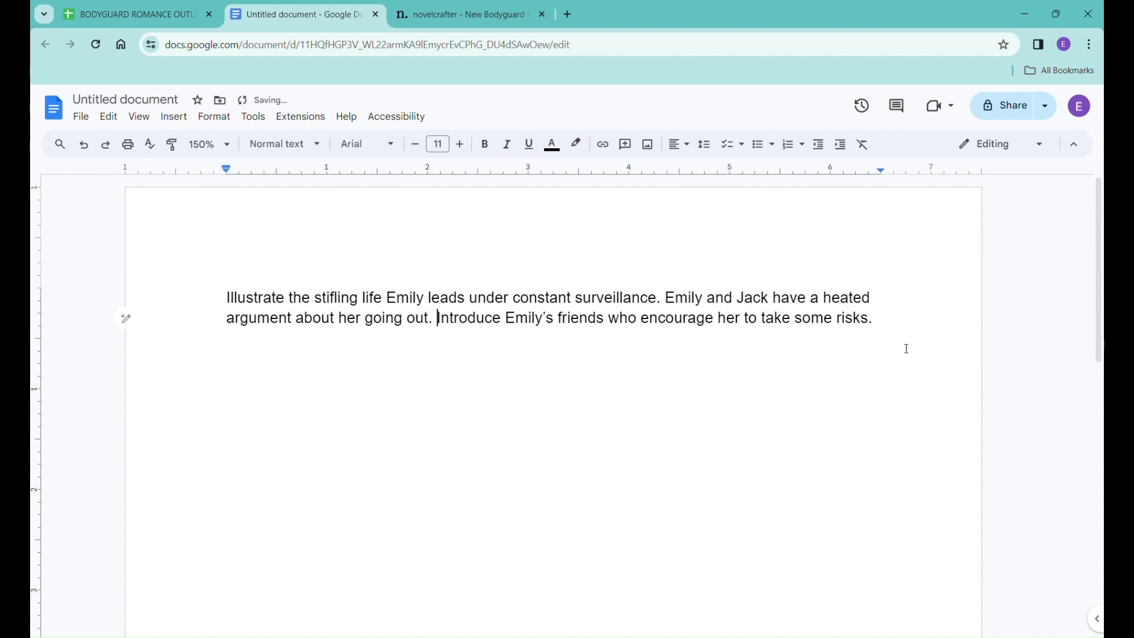
# Step: Copy the merged Chapter 4 paragraph into spreadsheet cell E9 with Paste special and select cell E11 for Chapter Five
pyautogui.moveTo(907, 348); pyautogui.dragTo(234, 297)
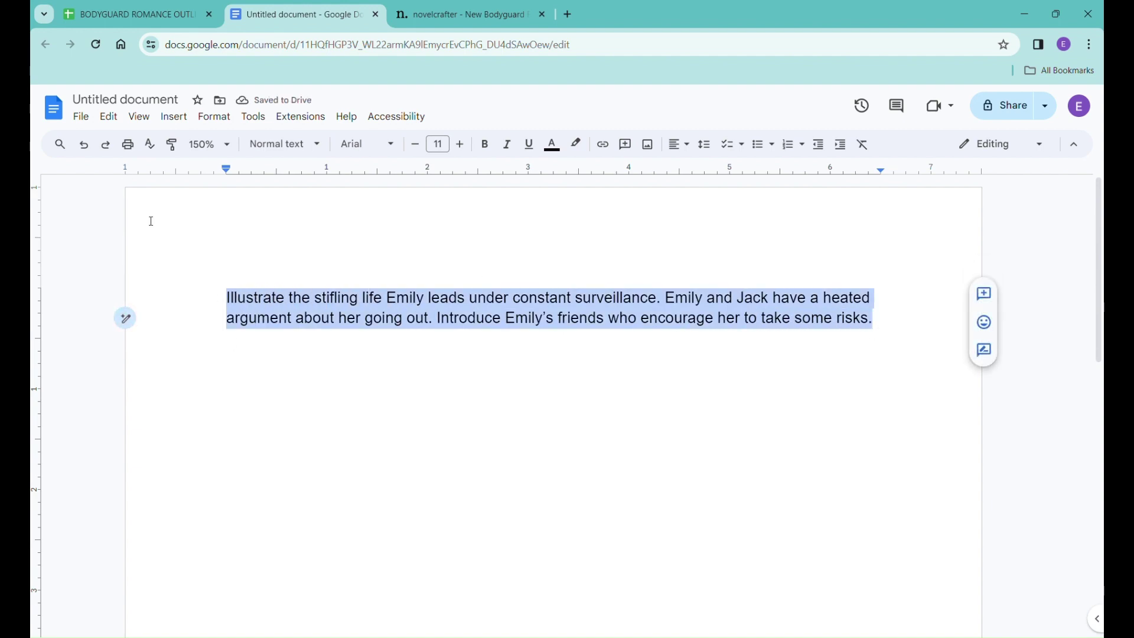
pyautogui.click(130, 14)
pyautogui.rightClick(873, 377)
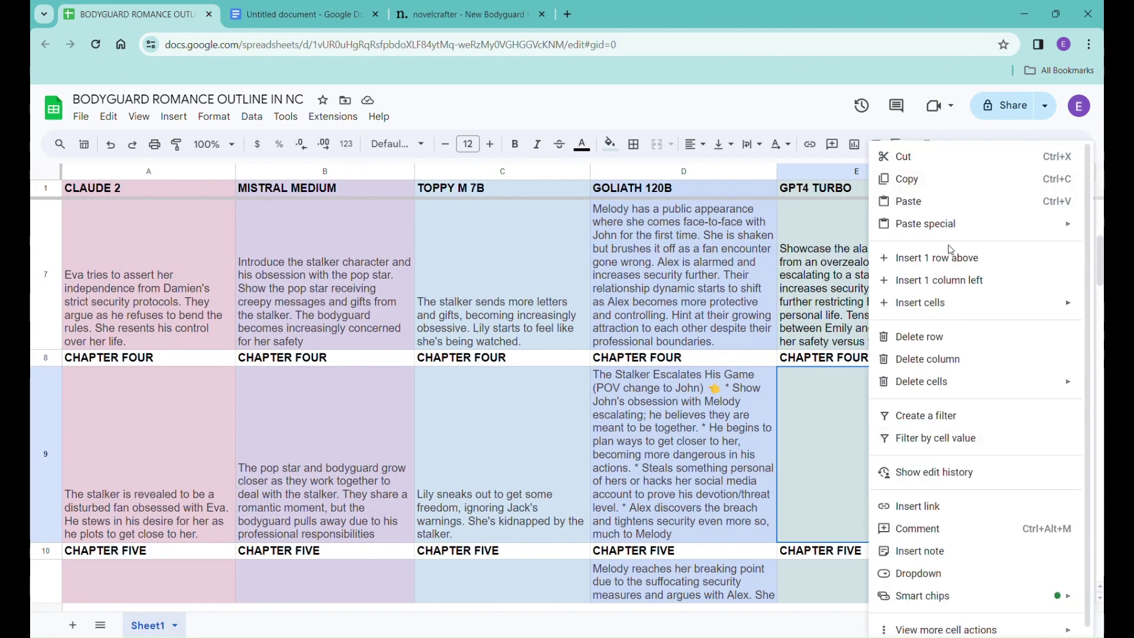
pyautogui.moveTo(945, 224)
pyautogui.click(727, 229)
pyautogui.scroll(-5, 840, 403)
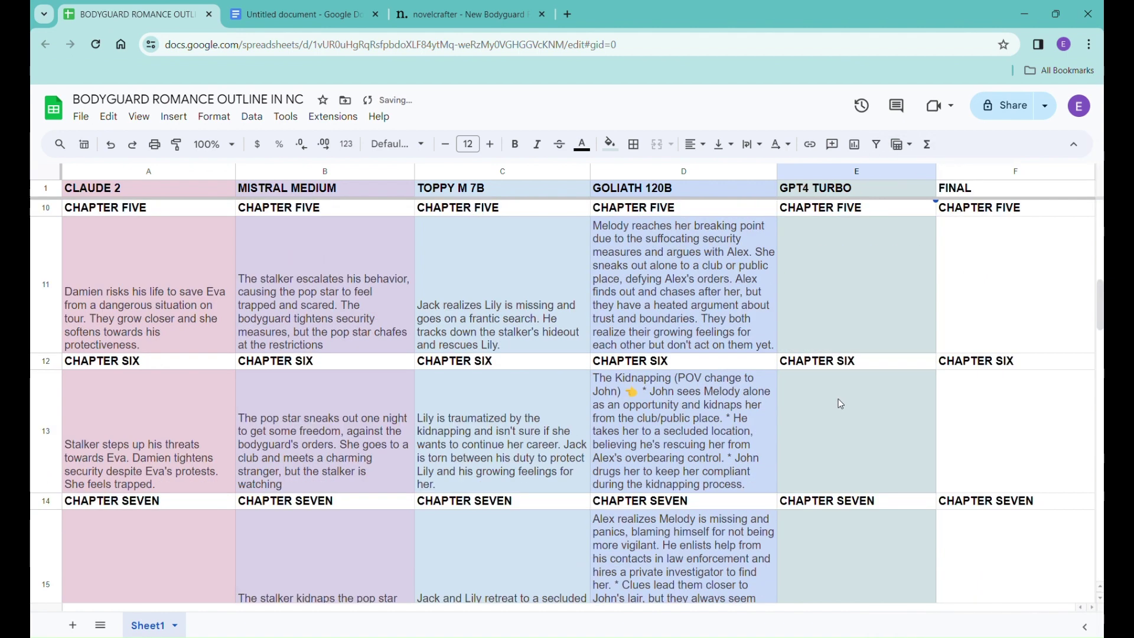
pyautogui.scroll(2, 839, 402)
pyautogui.click(824, 449)
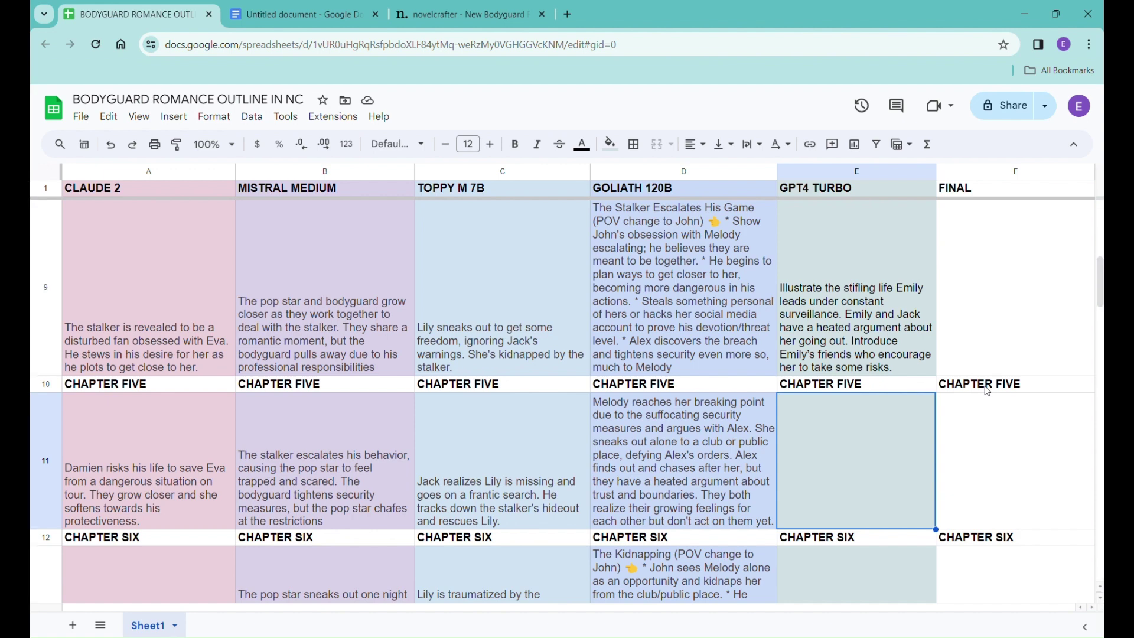
# Step: Look through the chapter outlines of all models down to Chapter Eighteen and select the FINAL column's cell F37
pyautogui.scroll(-3, 859, 398)
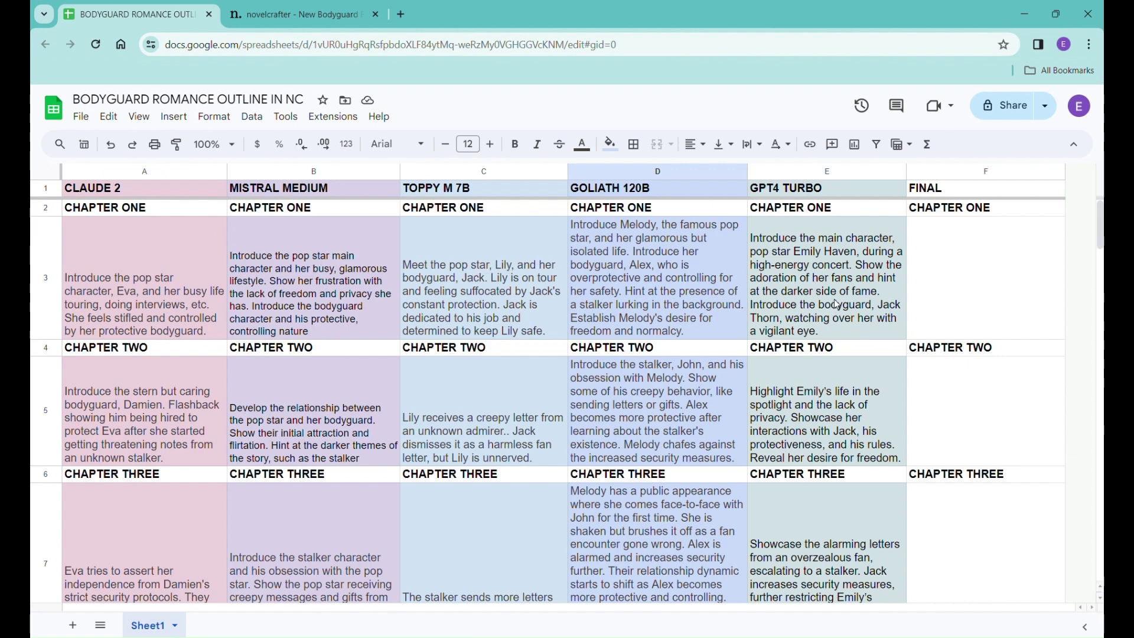
pyautogui.scroll(-10, 843, 299)
pyautogui.scroll(-15, 843, 299)
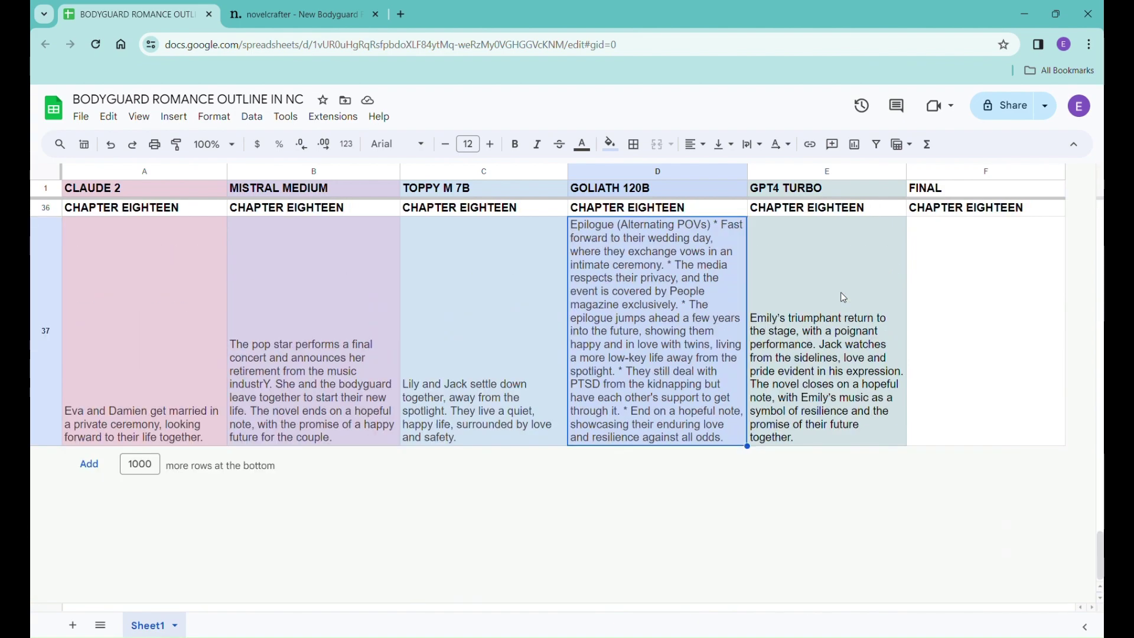
pyautogui.press('Right')
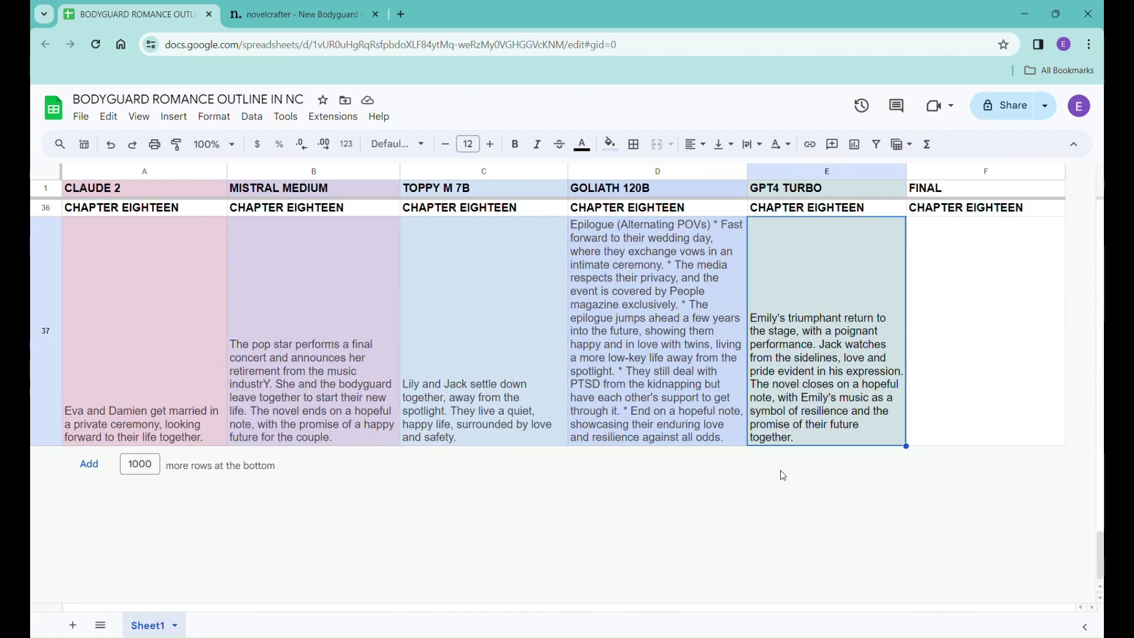
pyautogui.click(938, 387)
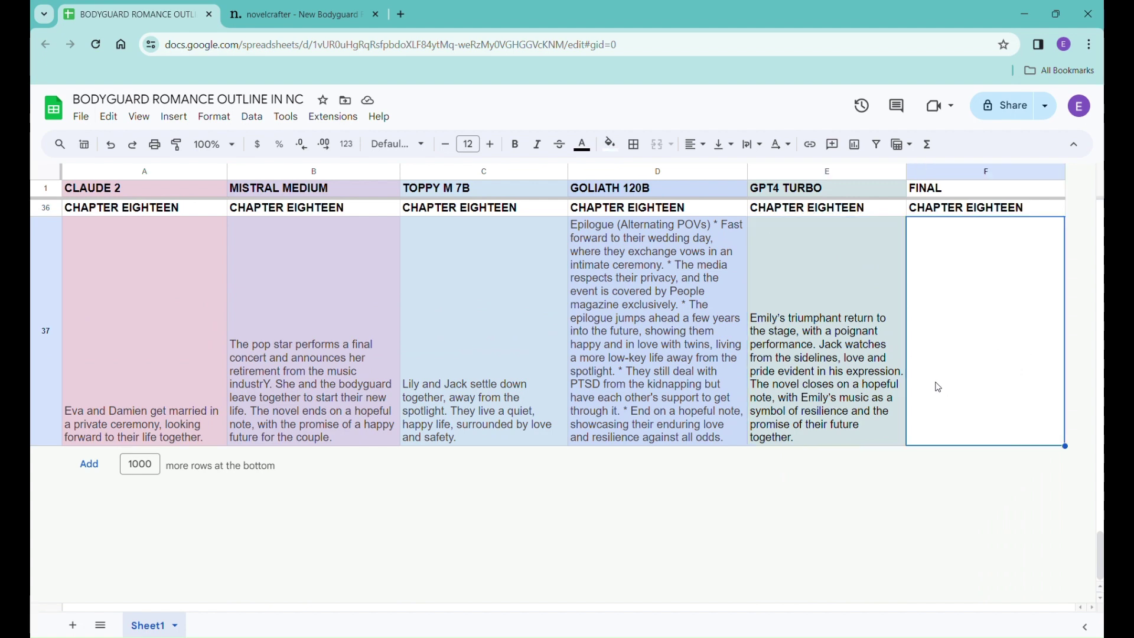
# Step: Reset the fill color of Toppy M 7B's Chapter Eighteen cell C37 and set it back to light blue
pyautogui.scroll(2, 939, 387)
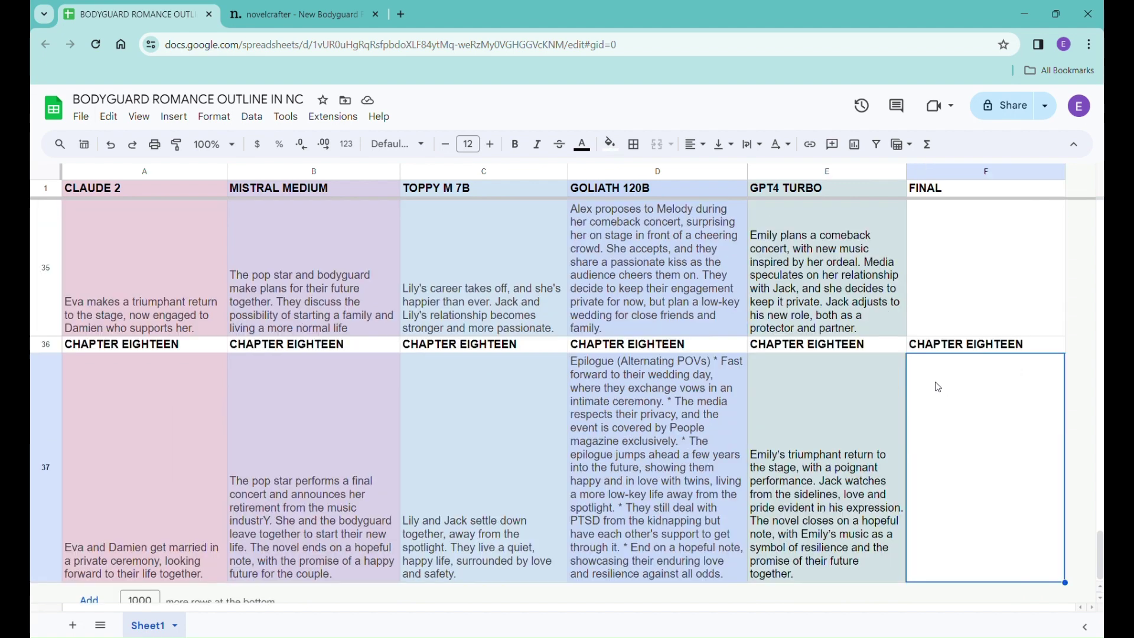
pyautogui.click(450, 459)
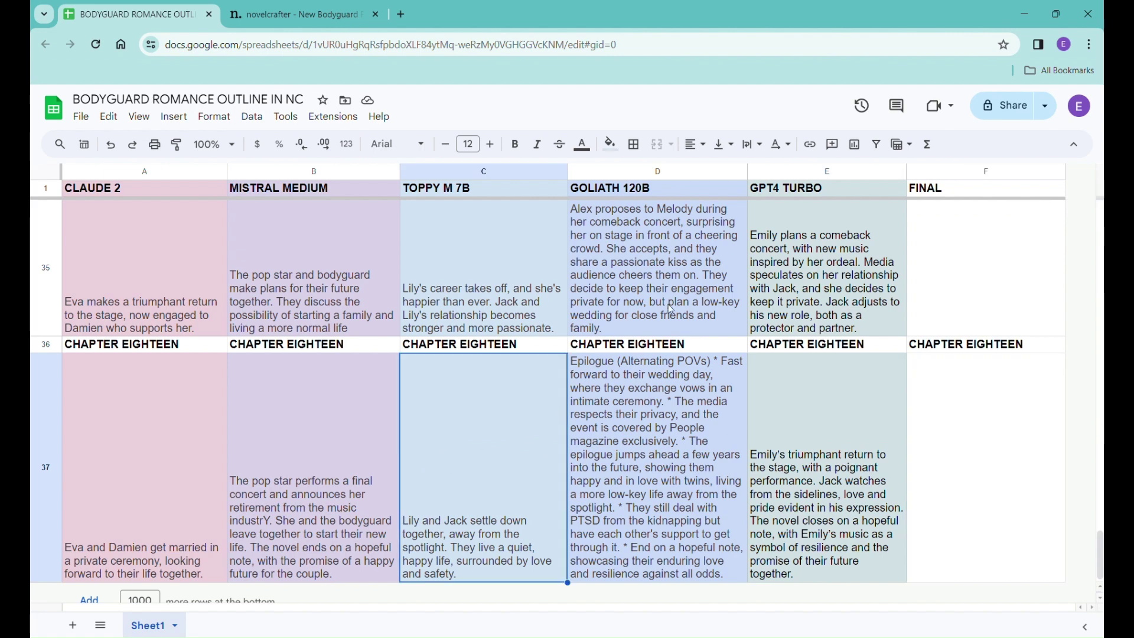
pyautogui.click(619, 153)
pyautogui.click(627, 172)
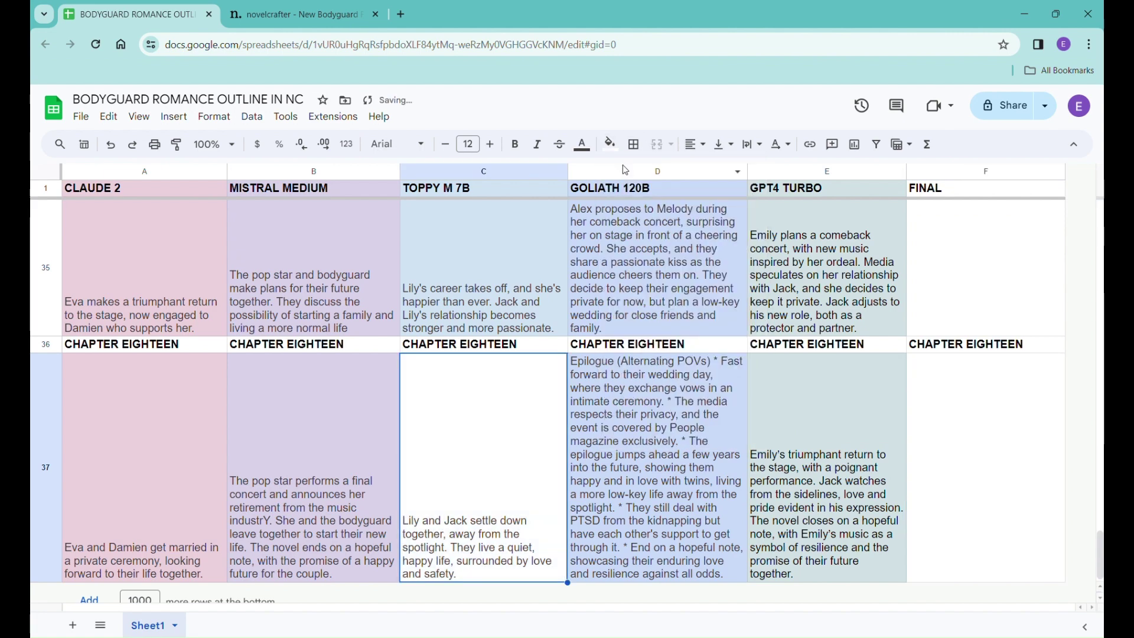
pyautogui.click(625, 154)
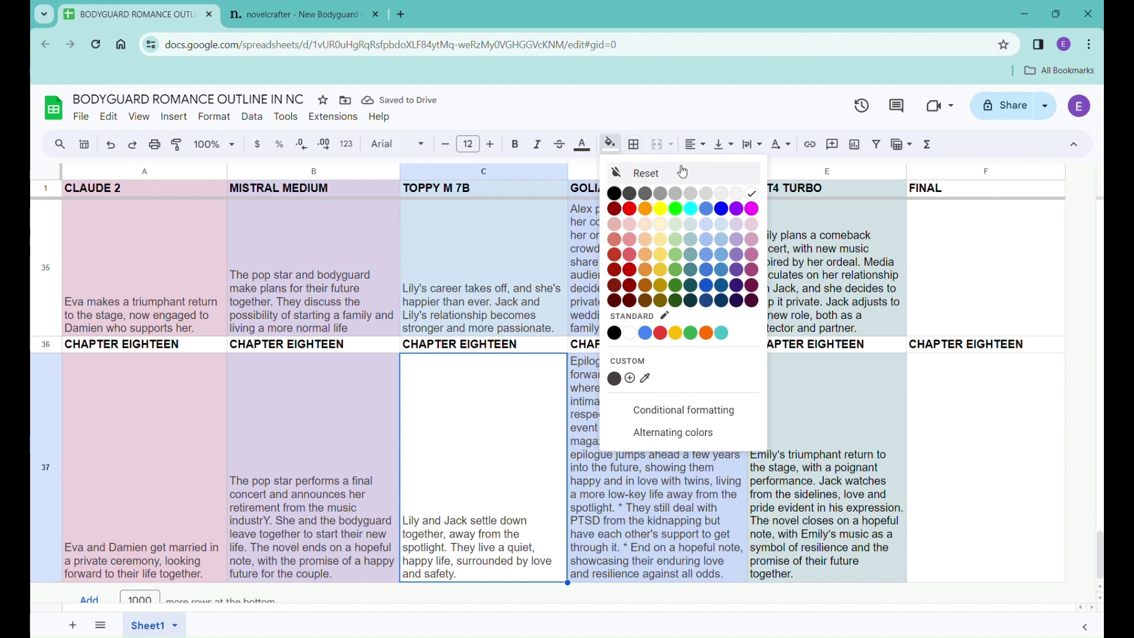
pyautogui.click(725, 234)
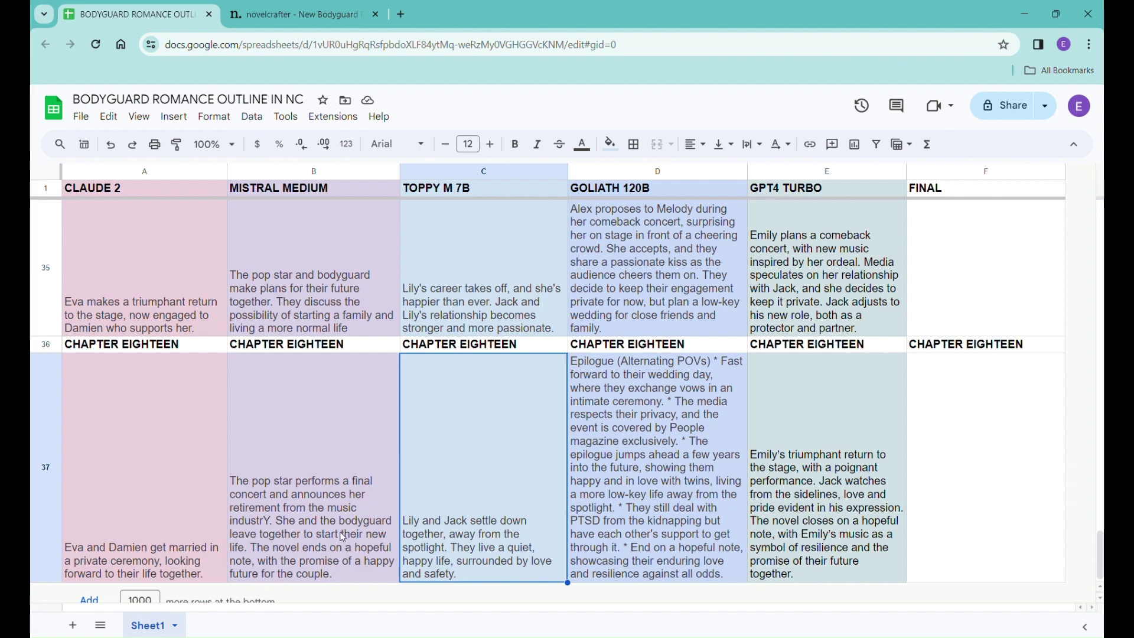
# Step: Fill the Chapter Eighteen cells of Goliath 120B (D37) and Claude 2 (A37) with black
pyautogui.click(641, 502)
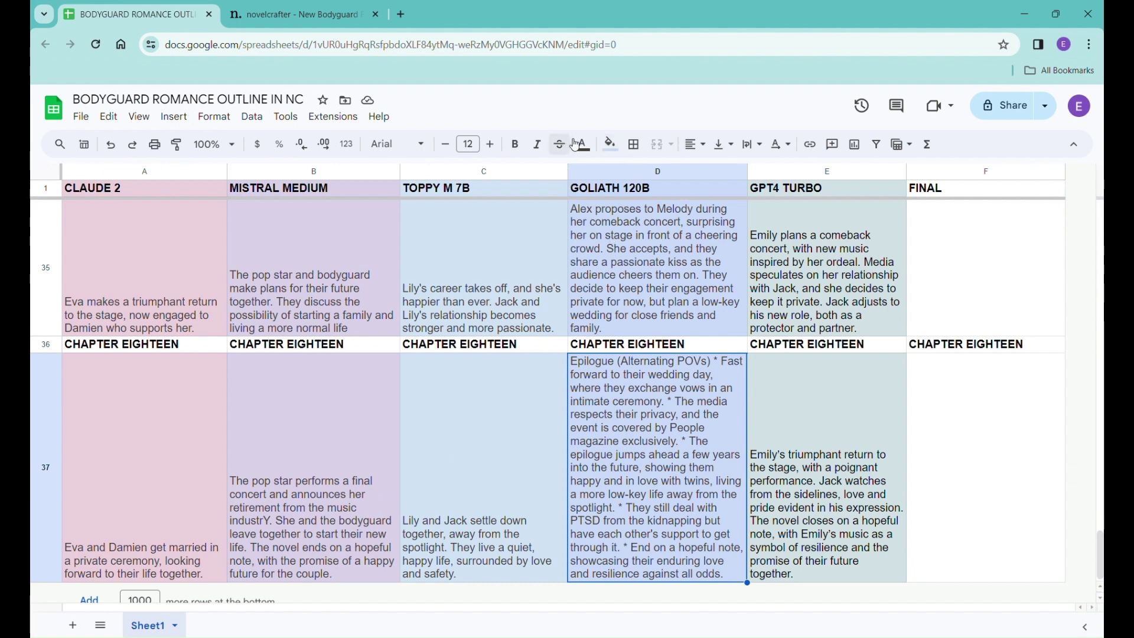
pyautogui.click(619, 151)
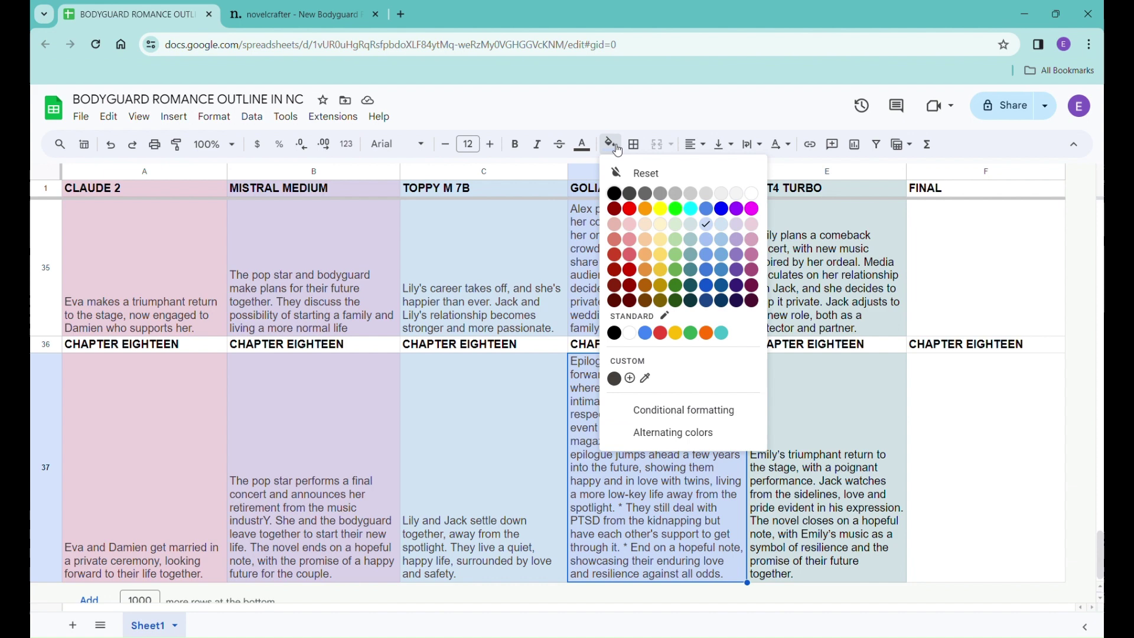
pyautogui.click(616, 199)
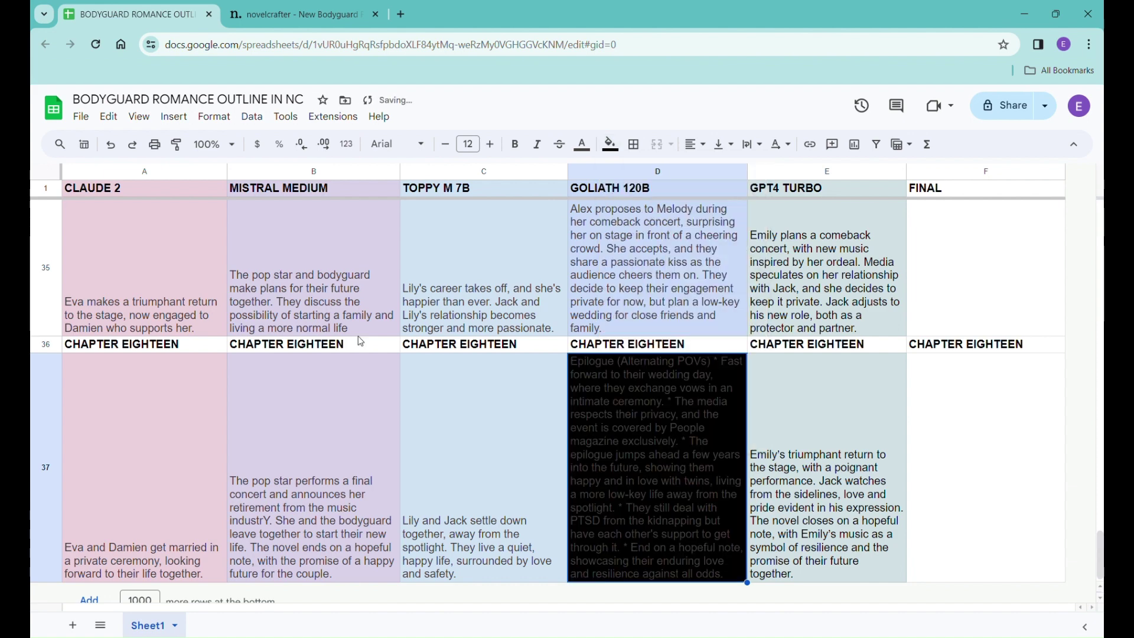
pyautogui.click(168, 480)
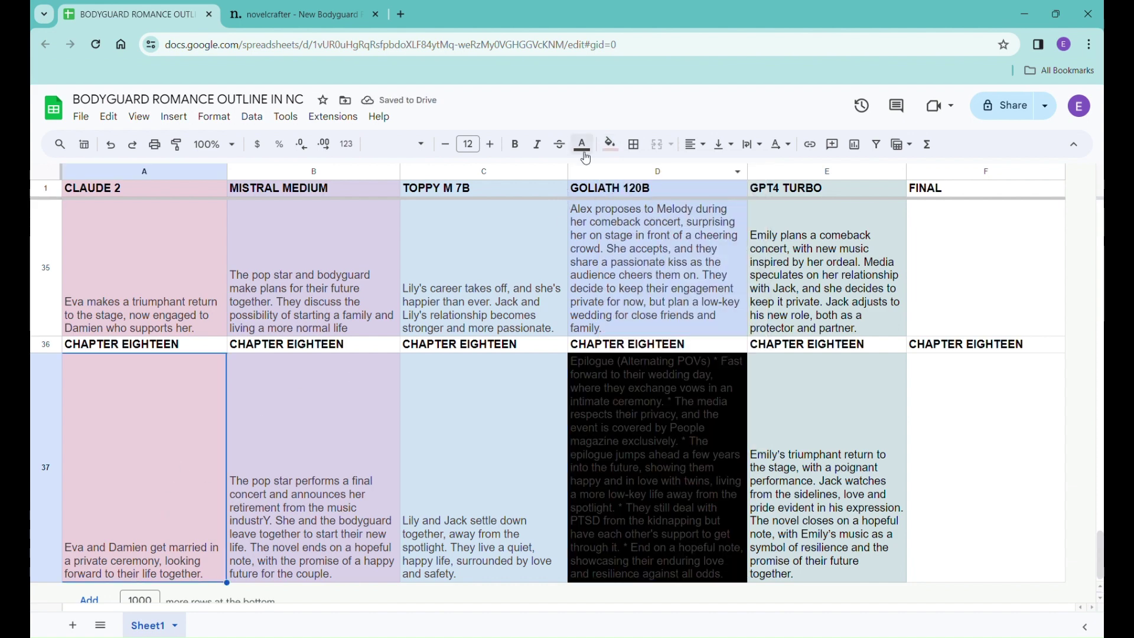
pyautogui.click(609, 144)
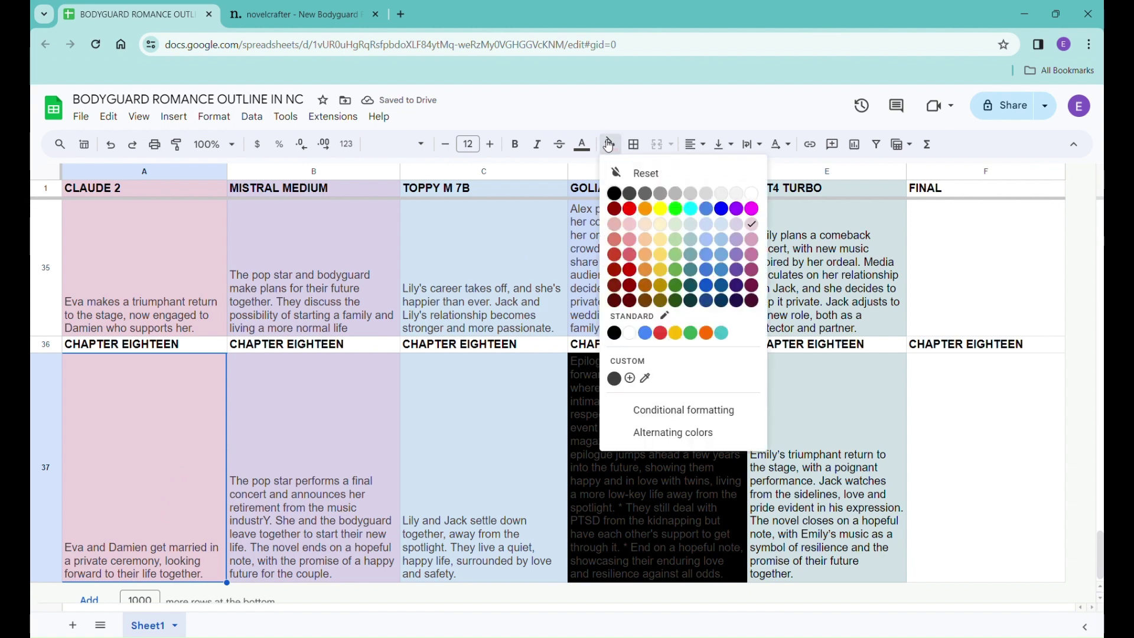
pyautogui.click(615, 193)
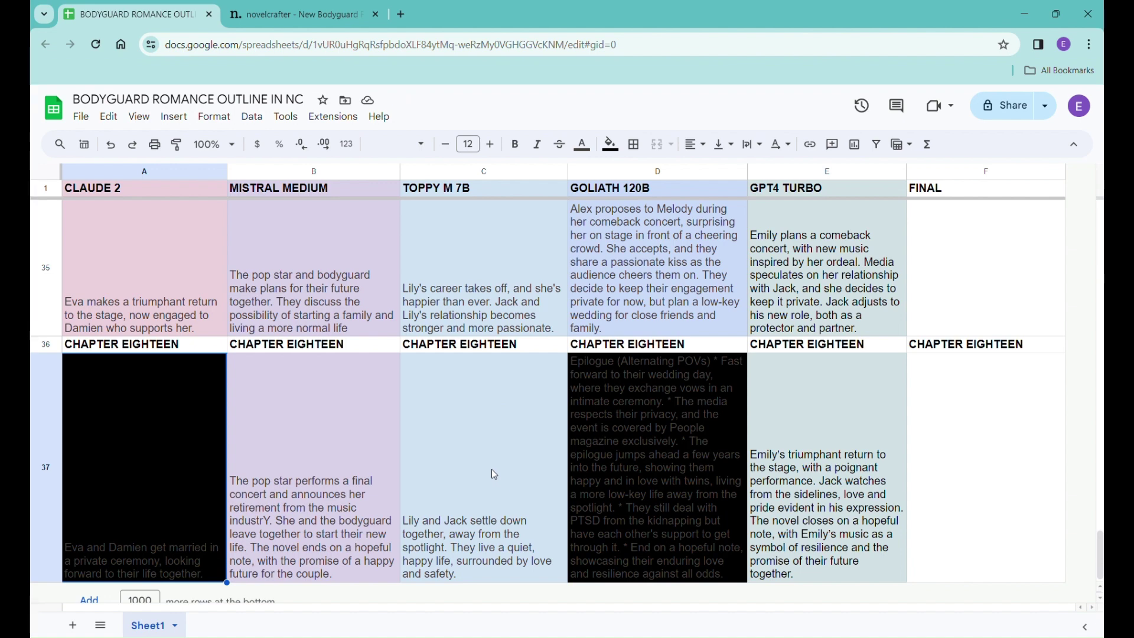
# Step: Fill Goliath 120B's Chapter Seventeen cell D35 and Mistral Medium's Chapter Sixteen cell B33 with black
pyautogui.click(630, 302)
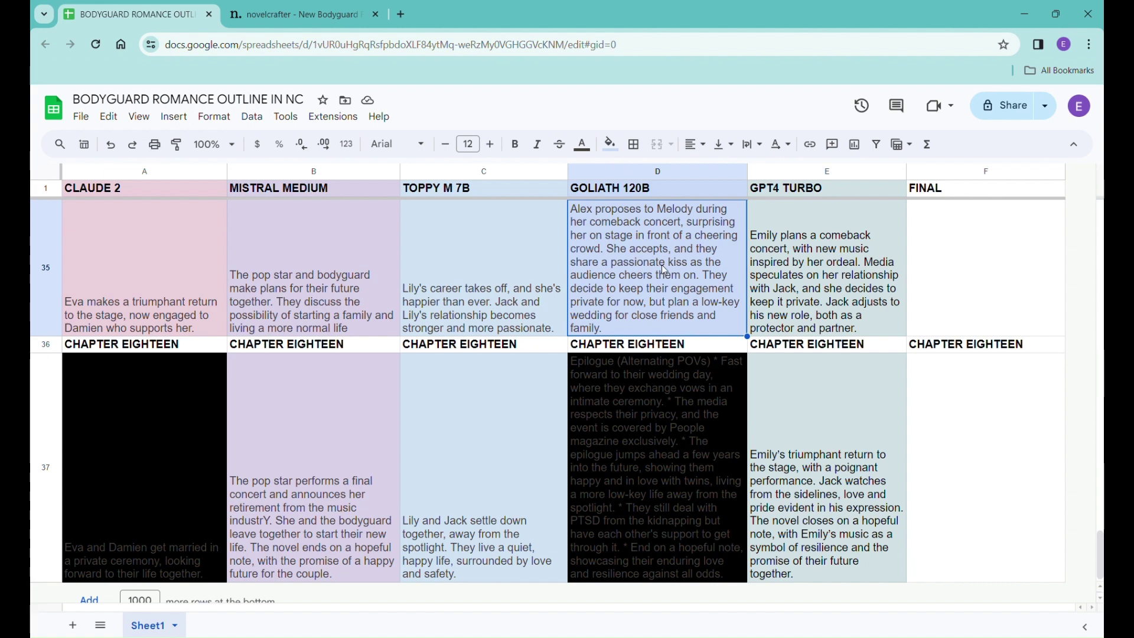
pyautogui.click(611, 145)
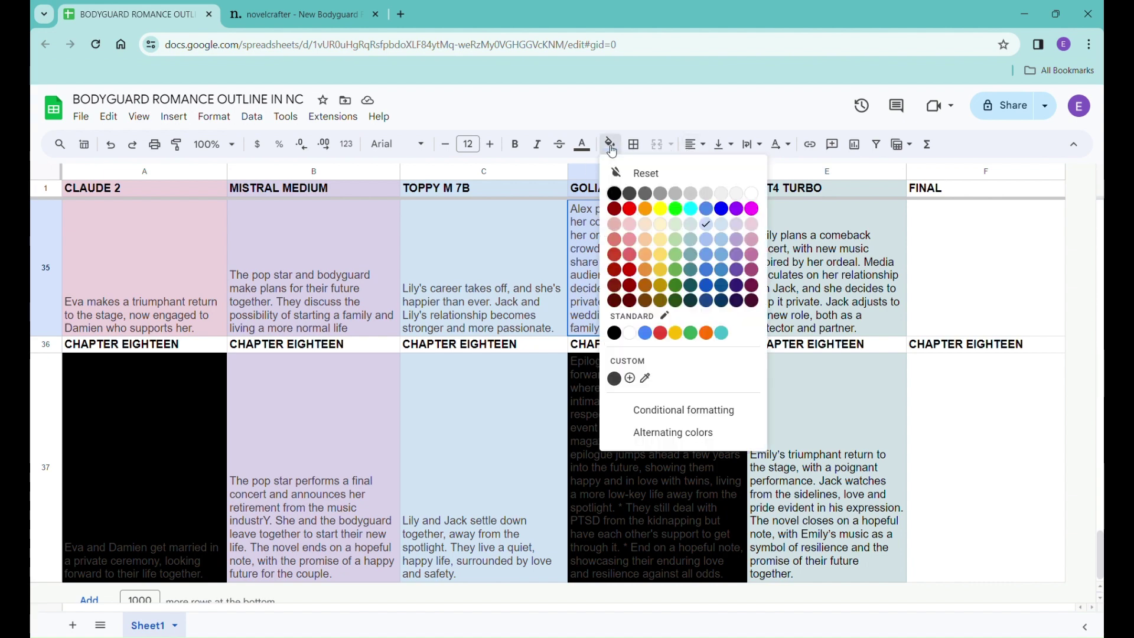
pyautogui.click(620, 195)
pyautogui.scroll(3, 637, 400)
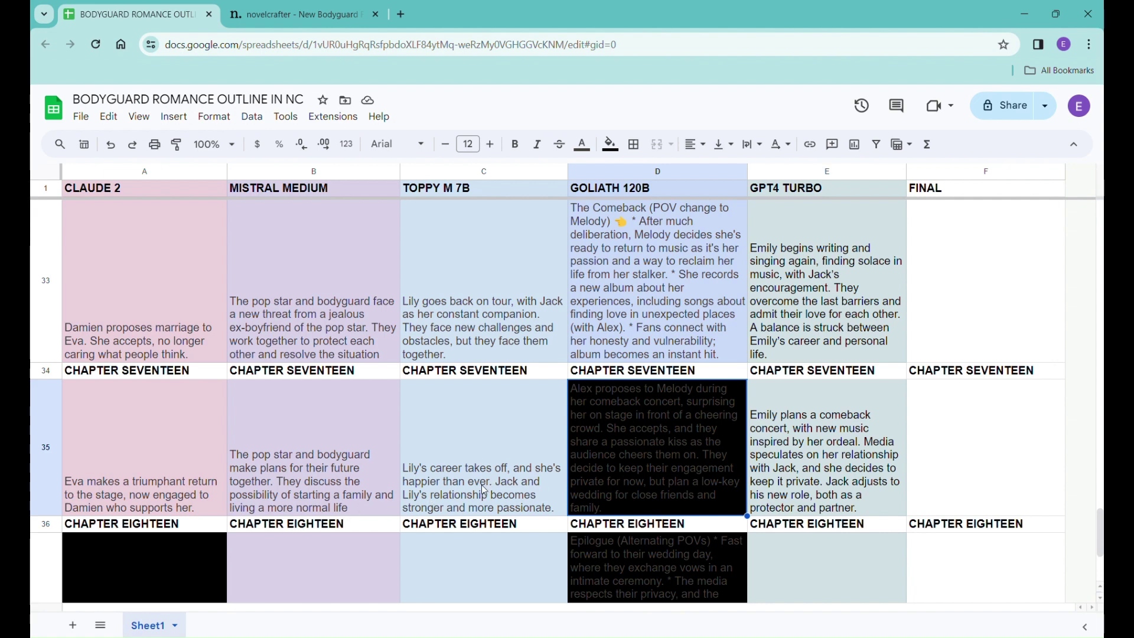
pyautogui.click(282, 495)
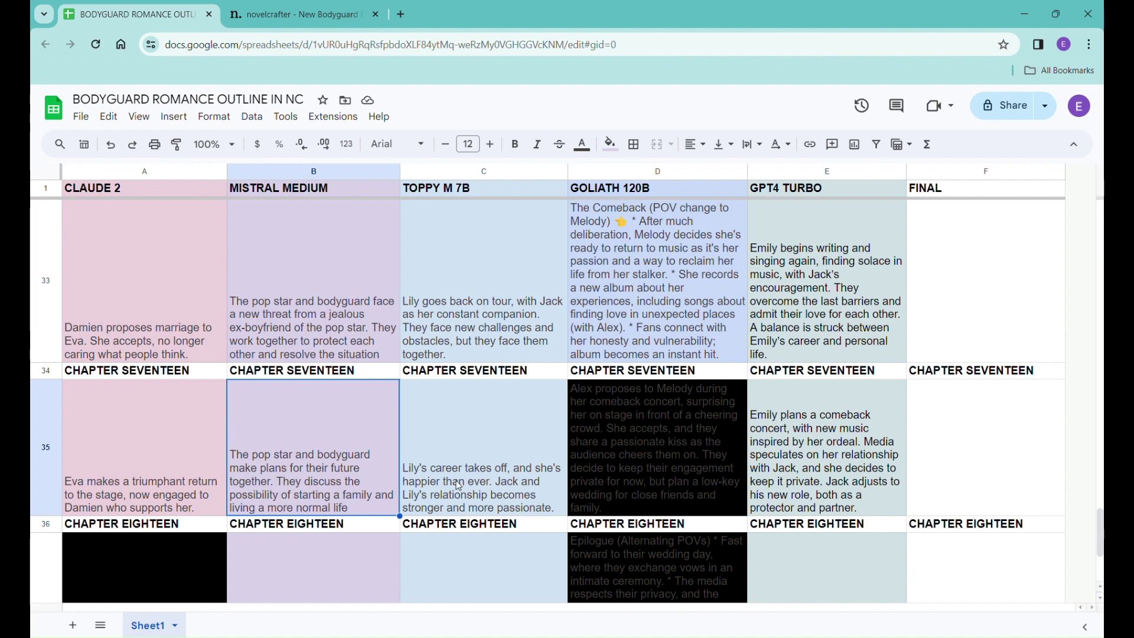
pyautogui.click(318, 347)
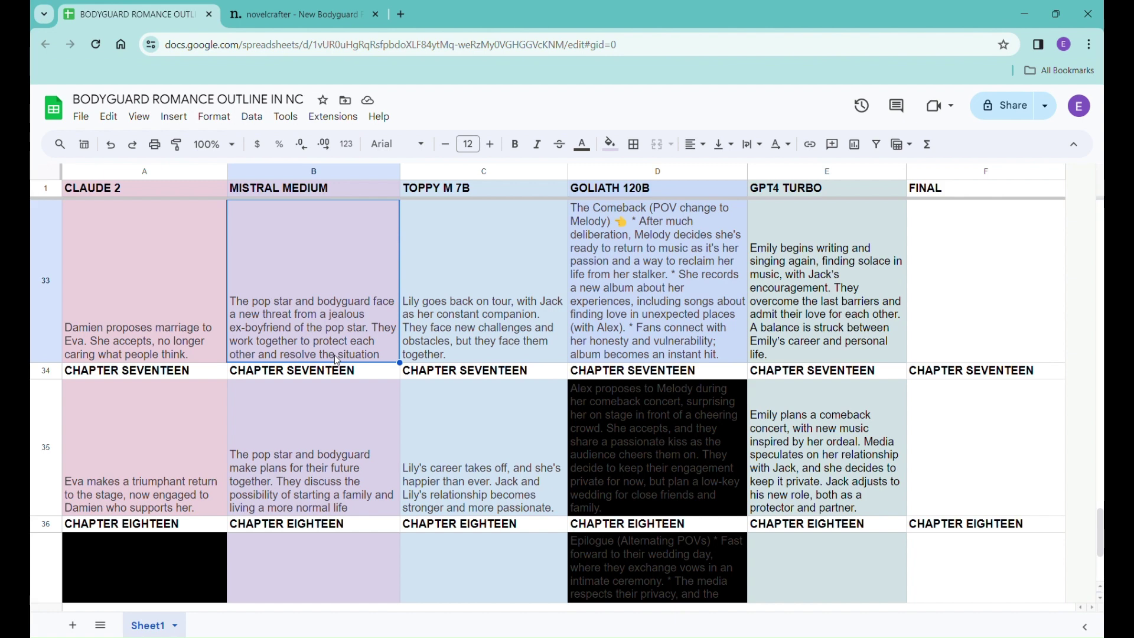
pyautogui.click(612, 147)
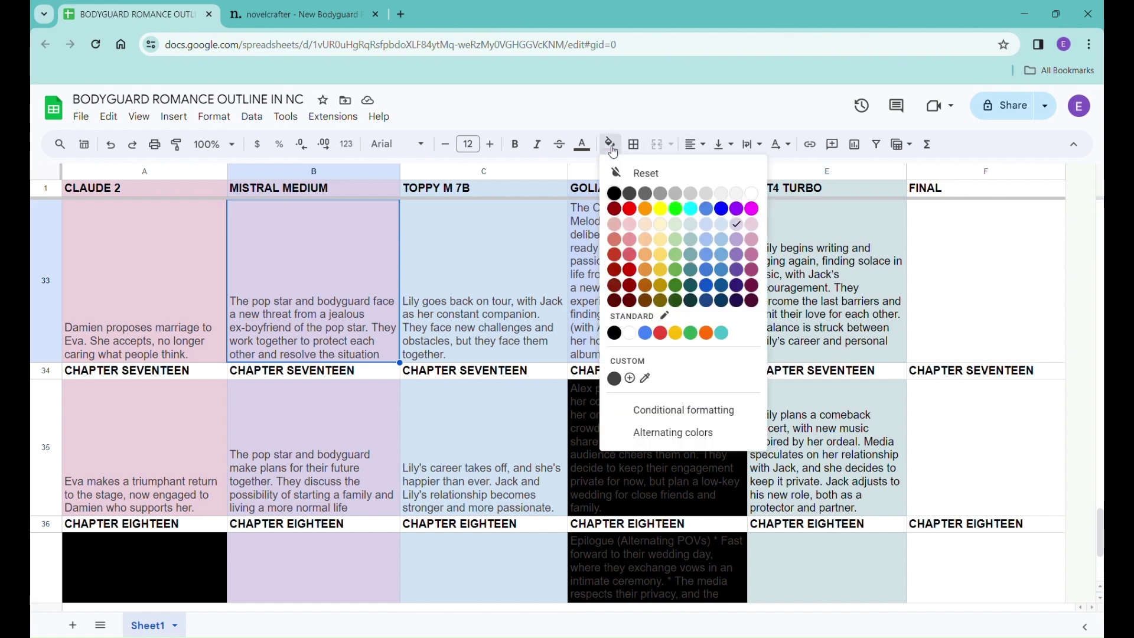
pyautogui.click(615, 193)
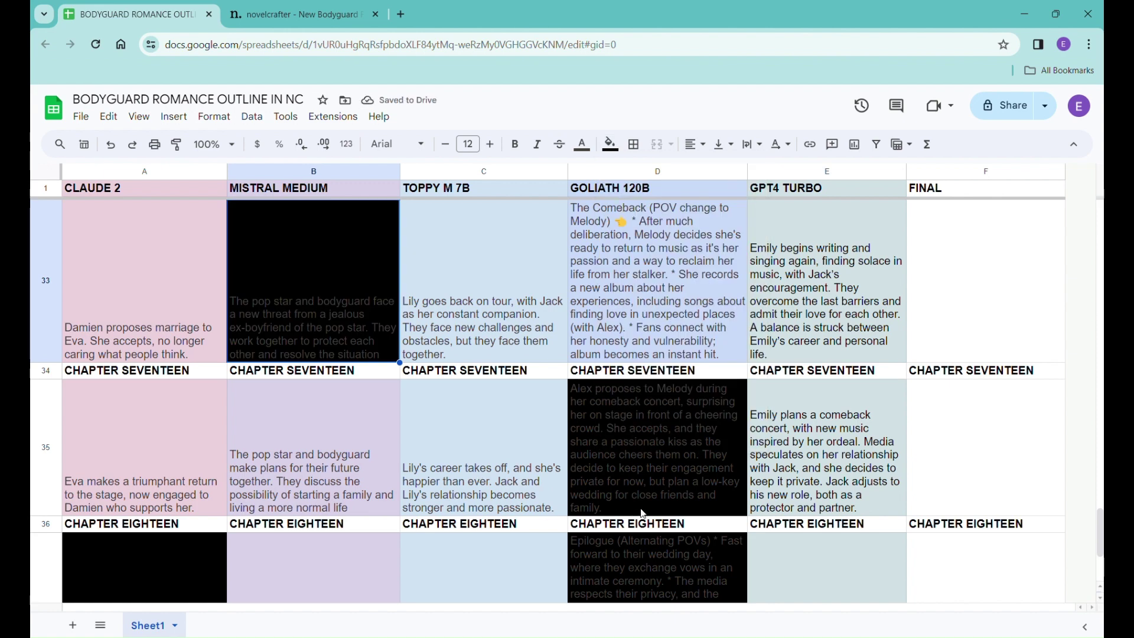
# Step: Copy Goliath 120B's Chapter One outline from D3 into the FINAL column's cell F3
pyautogui.scroll(2, 644, 513)
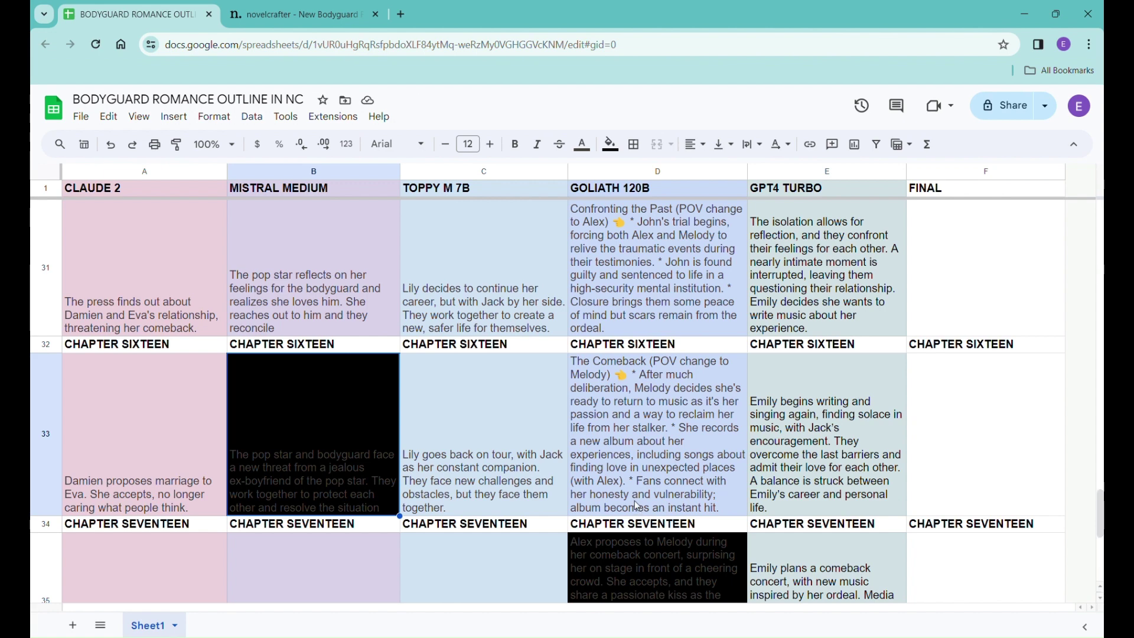
pyautogui.scroll(3, 638, 506)
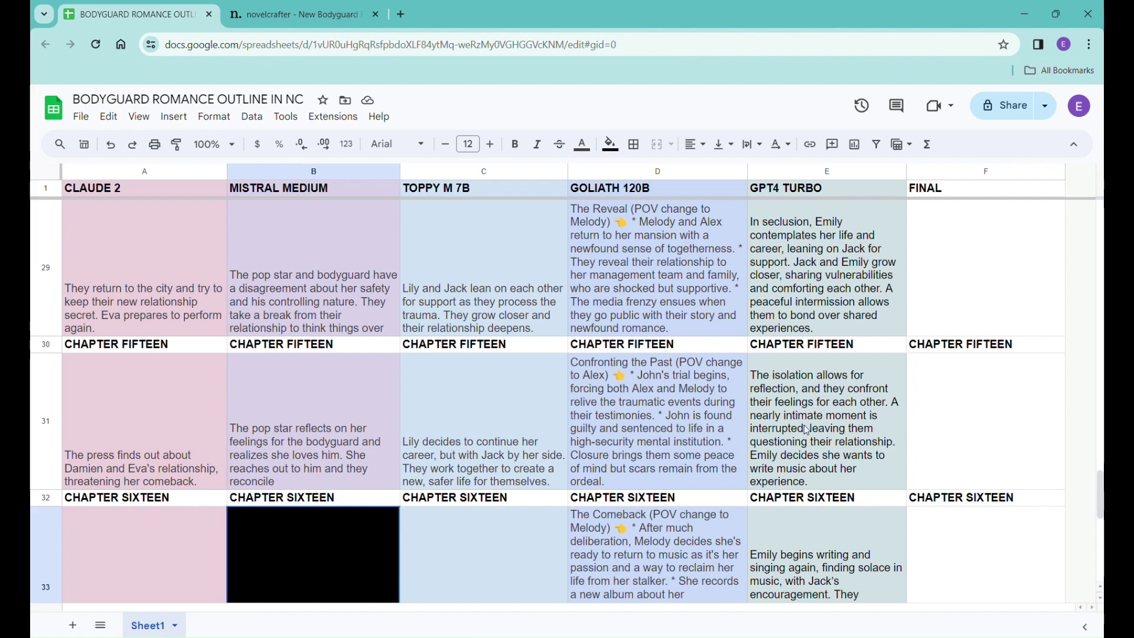
pyautogui.scroll(4, 807, 430)
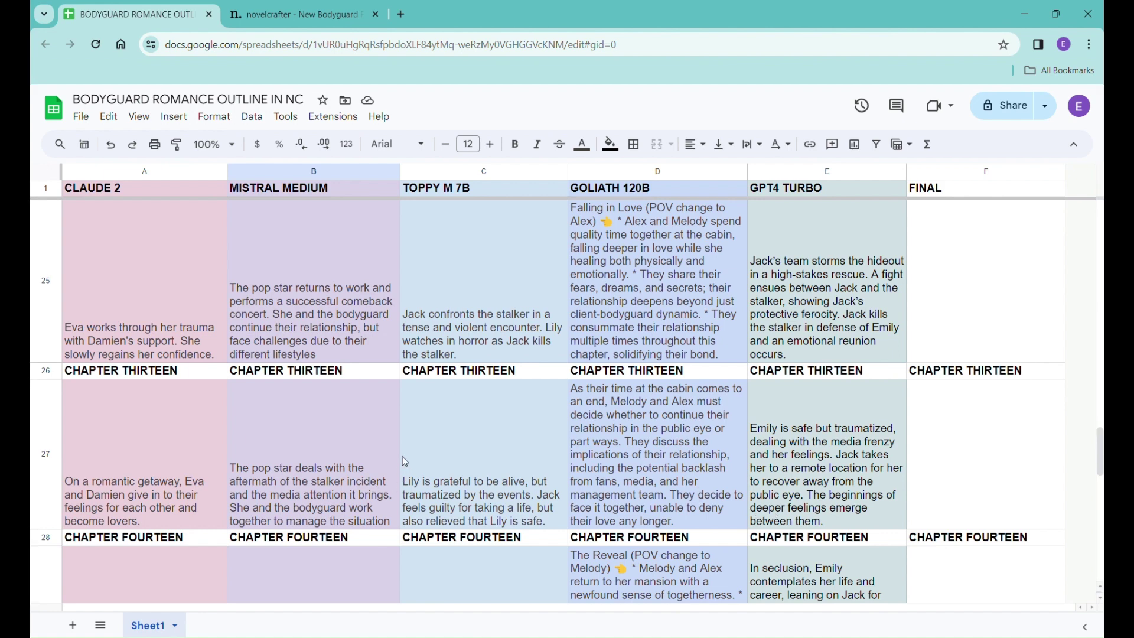
pyautogui.scroll(10, 495, 389)
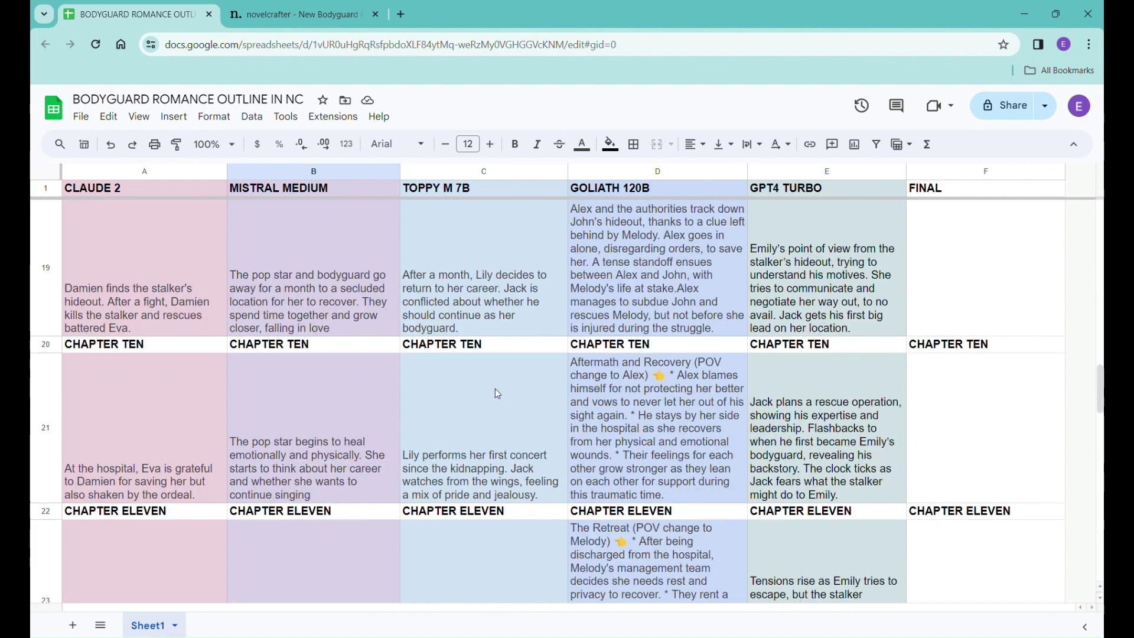
pyautogui.scroll(15, 511, 486)
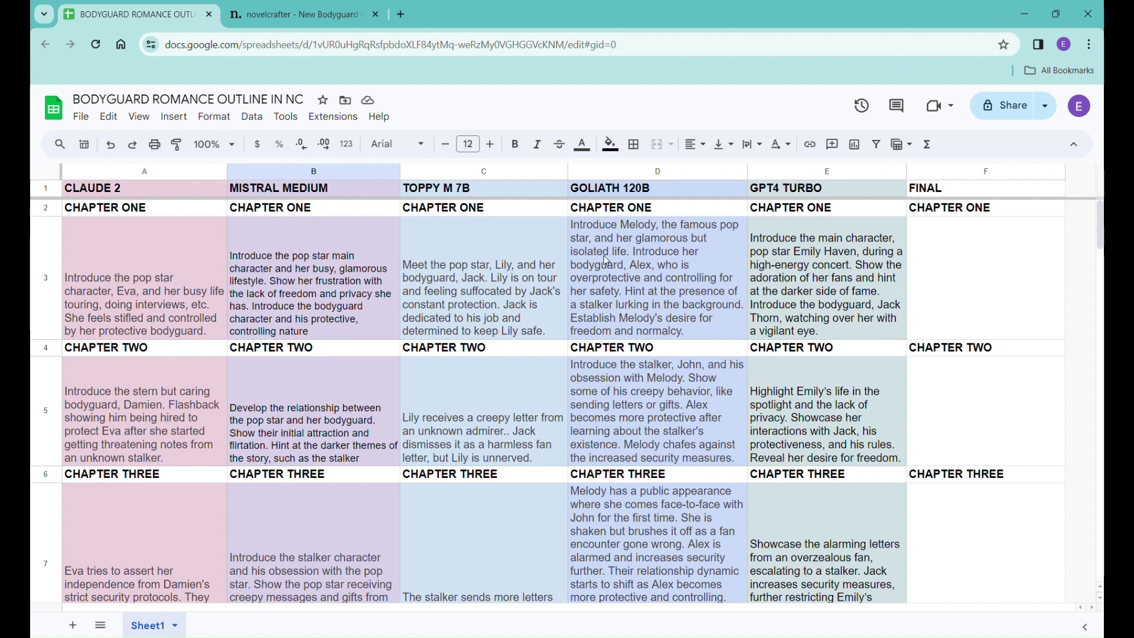
pyautogui.click(631, 271)
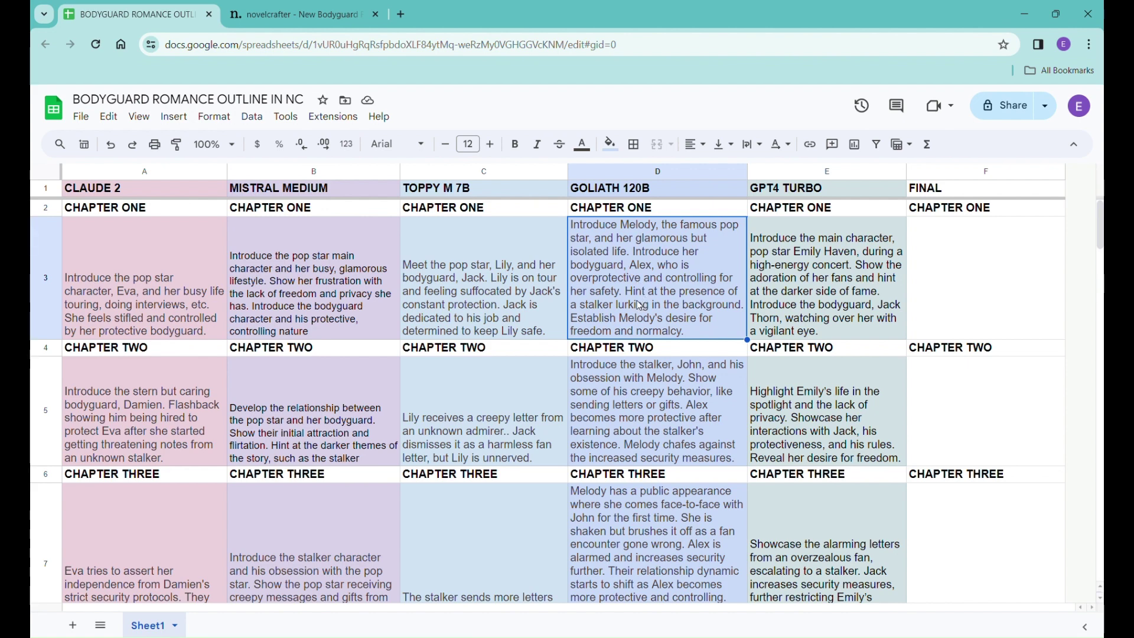
pyautogui.click(924, 299)
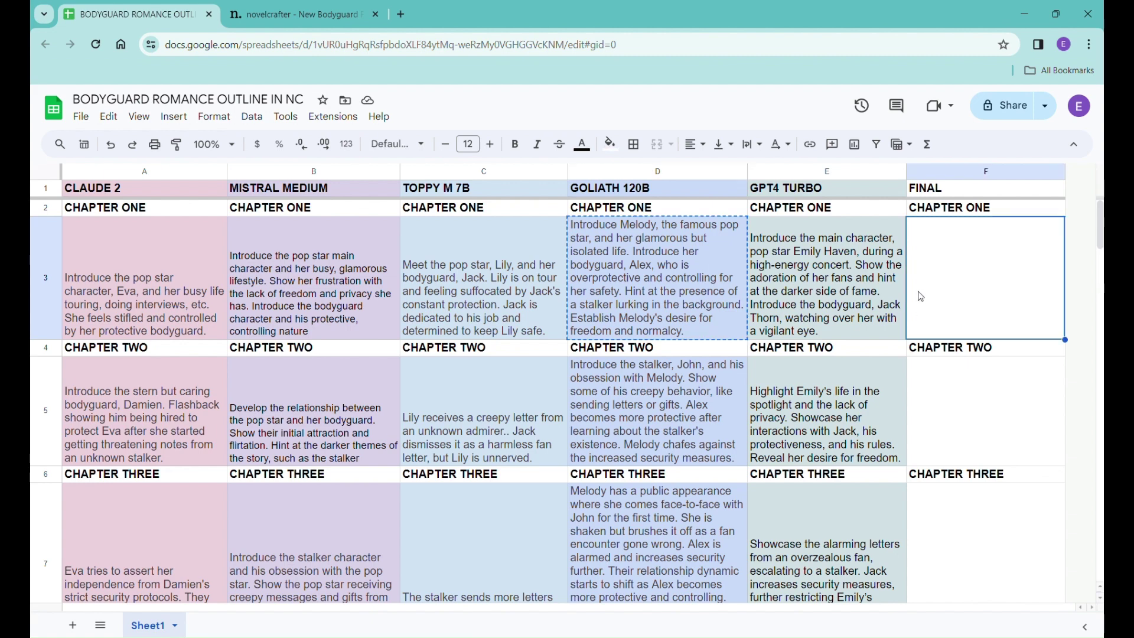
pyautogui.write("Introduce Melody, the famous pop star, and her glamorous but isolated life. Introduce her bodyguard, Alex, who is overprotective and controlling for her safety. Hint at the presence of a stalker lurking in the background. Establish Melody's desire for freedom and normalcy.")
# Step: Compare the Chapter Two outlines and copy GPT4 Turbo's version from E5 into the FINAL column's cell F5
pyautogui.click(944, 401)
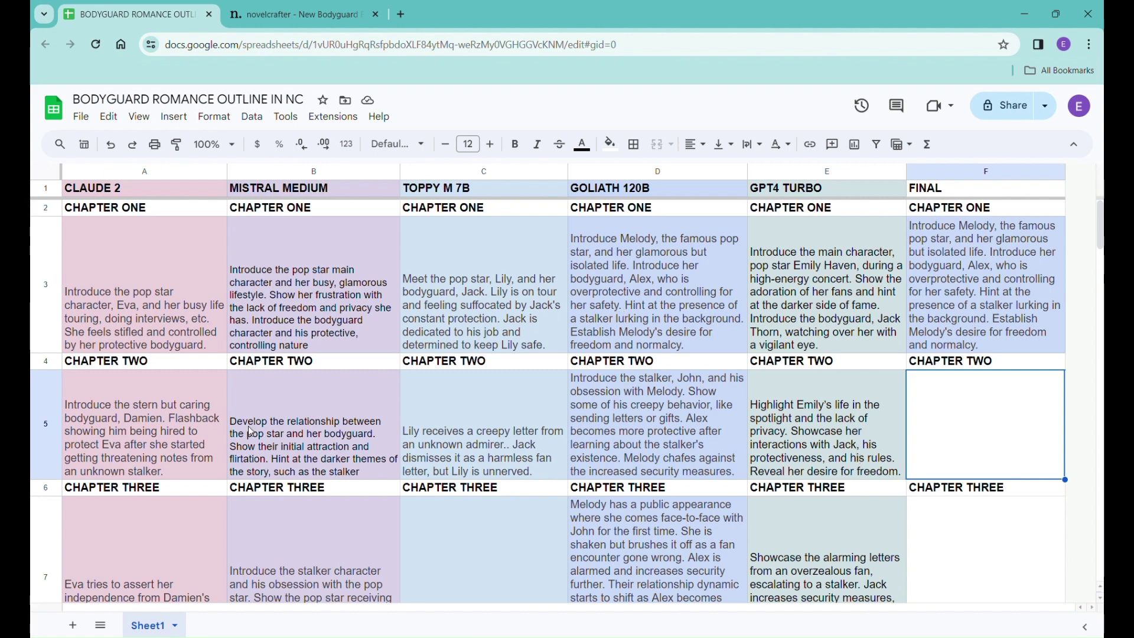
pyautogui.click(819, 406)
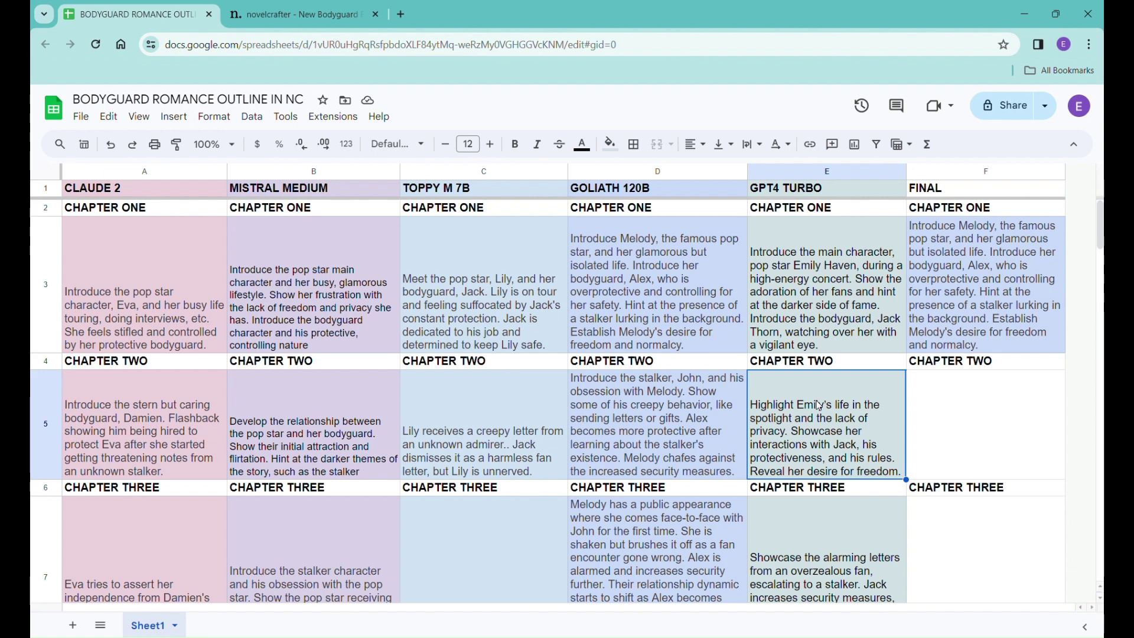
pyautogui.click(684, 412)
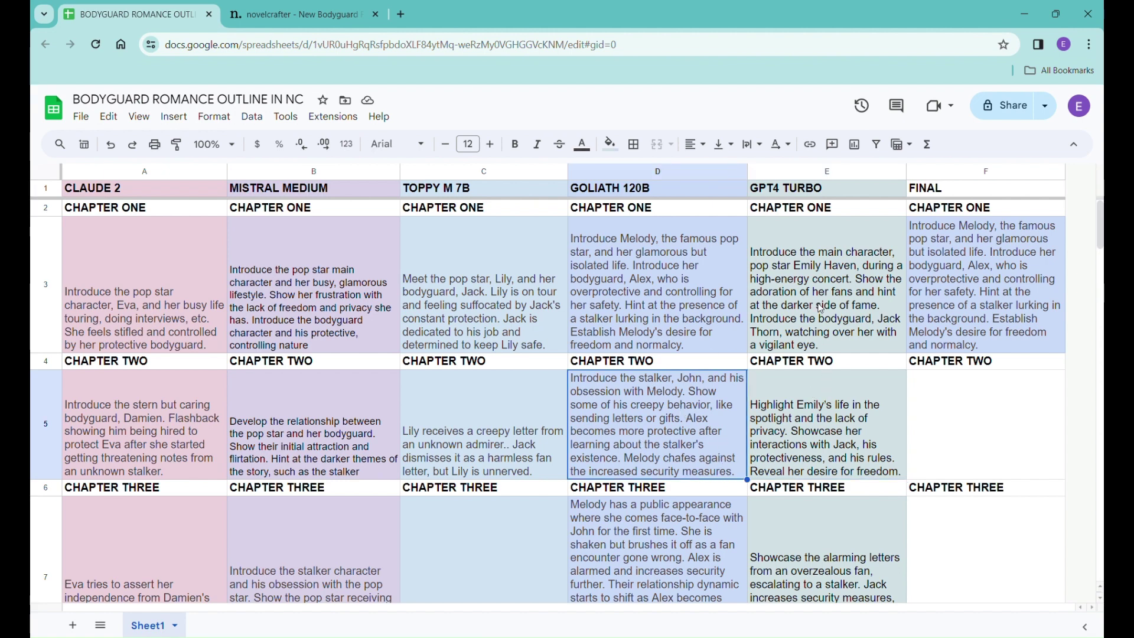
pyautogui.click(802, 410)
pyautogui.hotkey('ctrl', 'c')
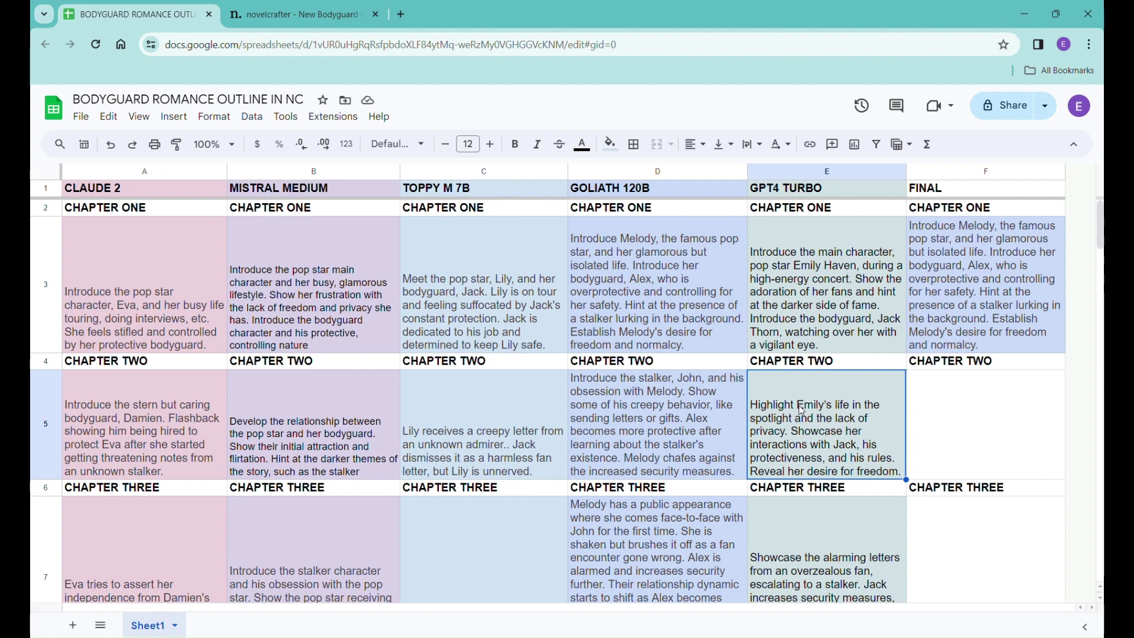
pyautogui.click(953, 405)
pyautogui.hotkey('ctrl', 'v')
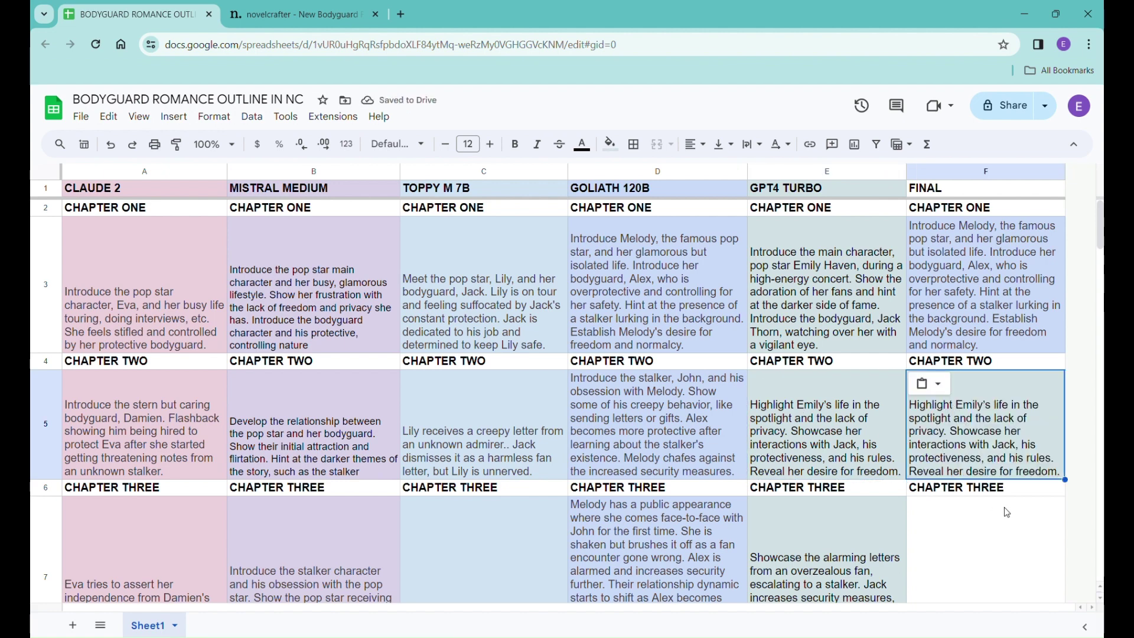
# Step: Compare the Chapter Two and Chapter Three outlines and copy GPT4 Turbo's Chapter Three version from E7 into the FINAL column's cell F7
pyautogui.scroll(-2, 1007, 512)
pyautogui.click(1007, 440)
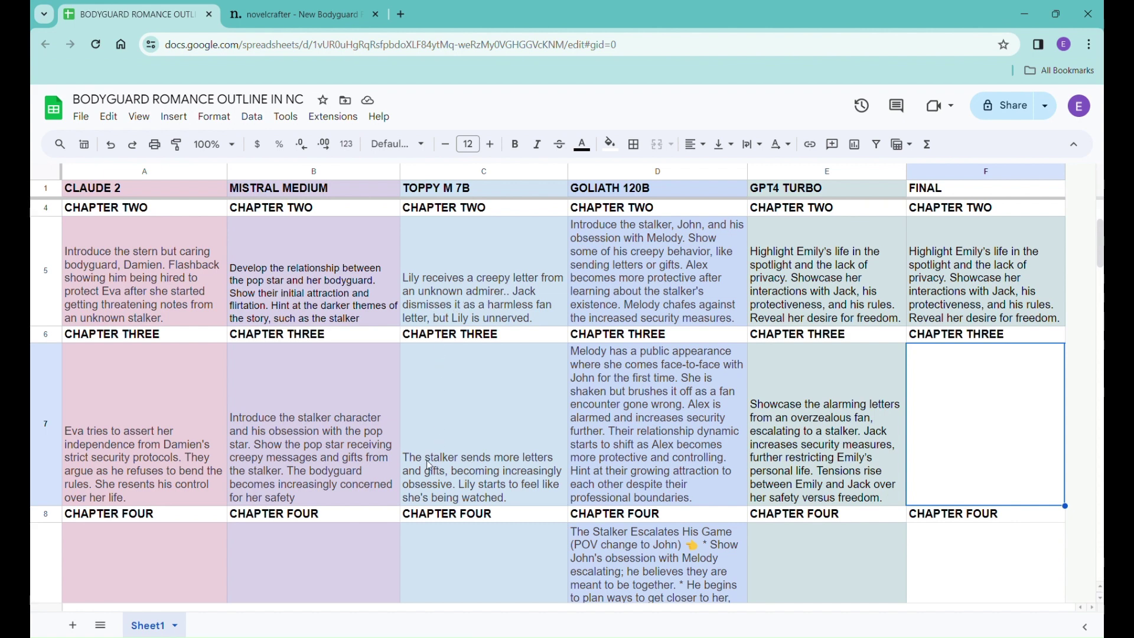
pyautogui.scroll(1, 464, 426)
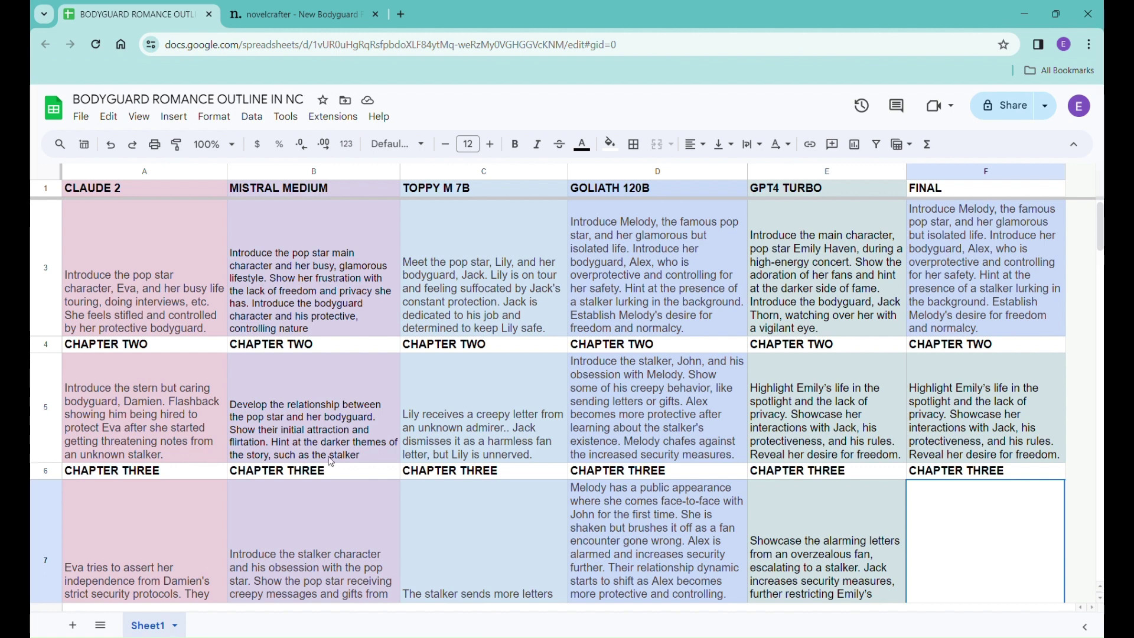
pyautogui.click(466, 453)
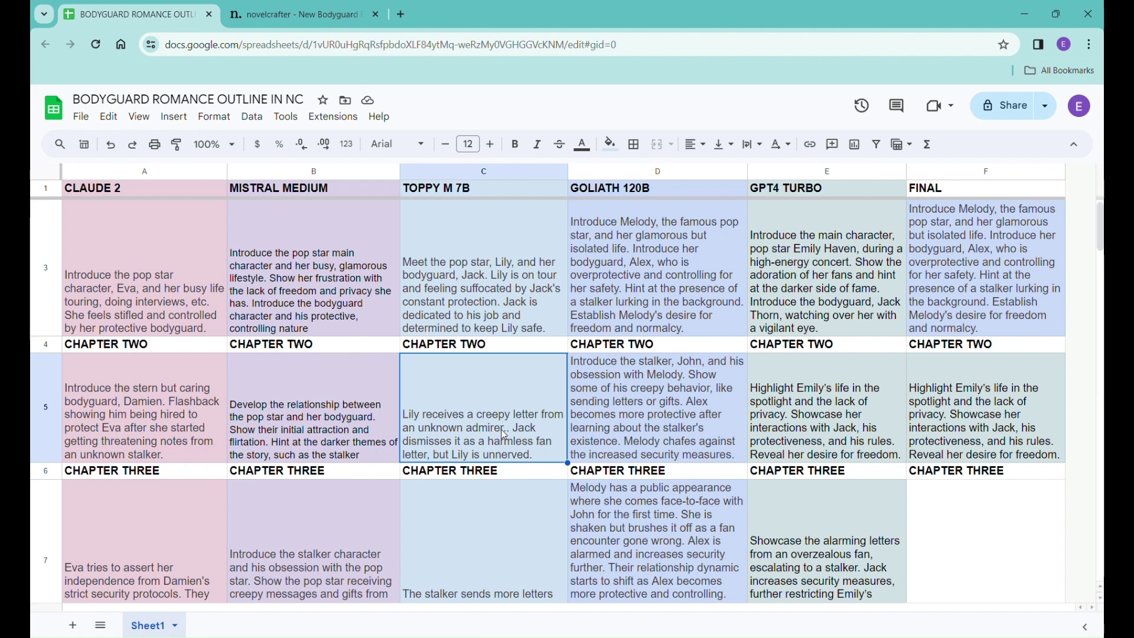
pyautogui.click(663, 412)
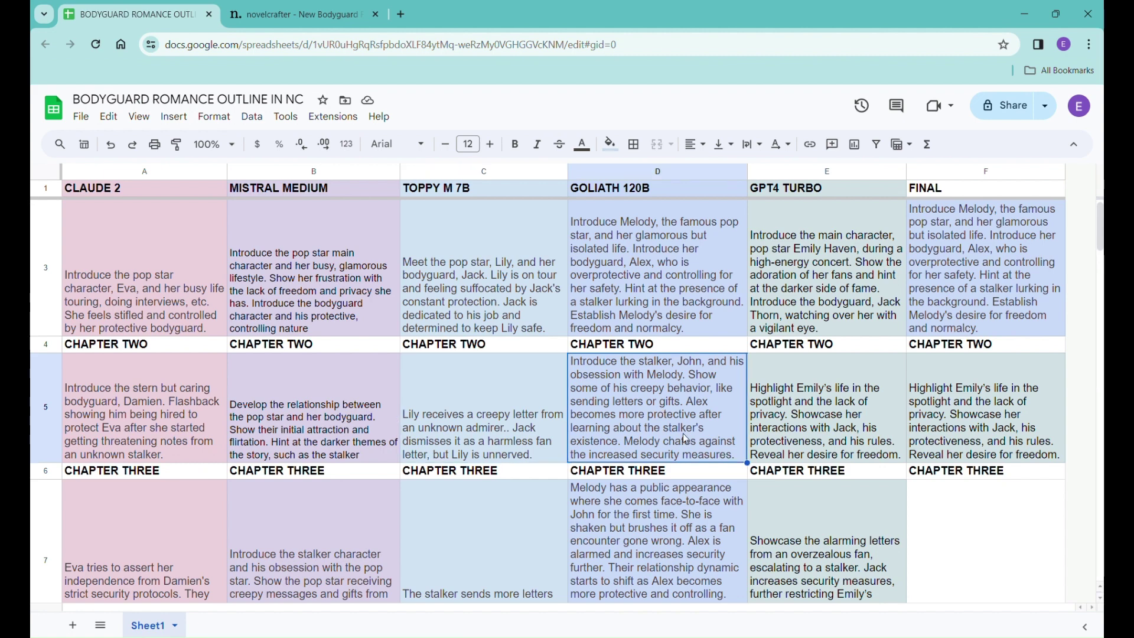
pyautogui.click(841, 542)
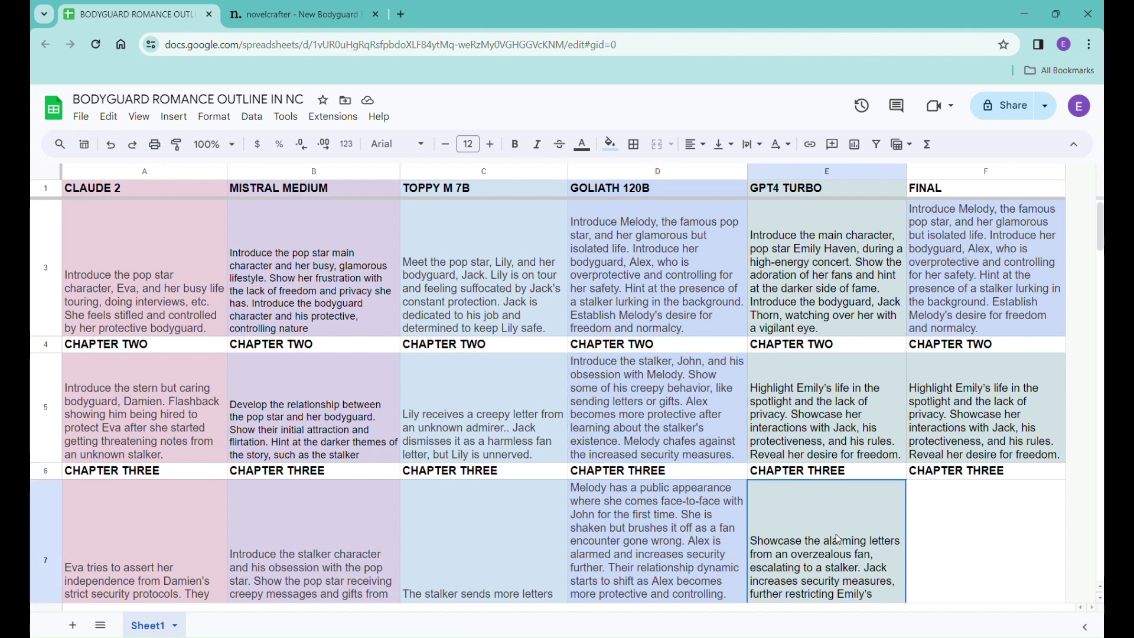
pyautogui.scroll(-2, 841, 514)
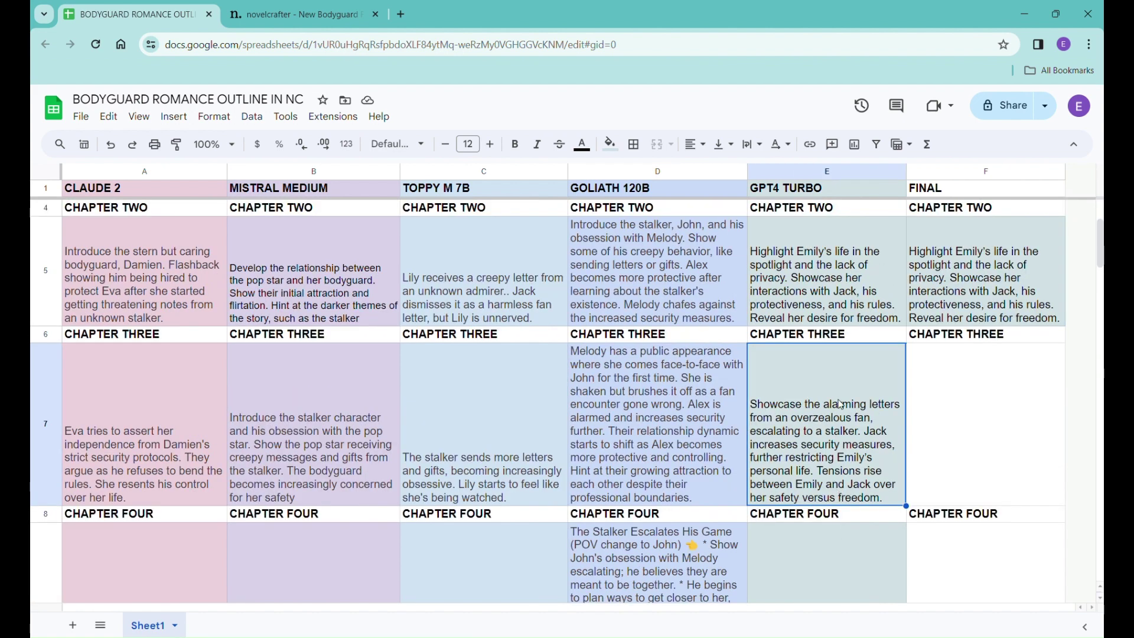
pyautogui.hotkey('ctrl', 'c')
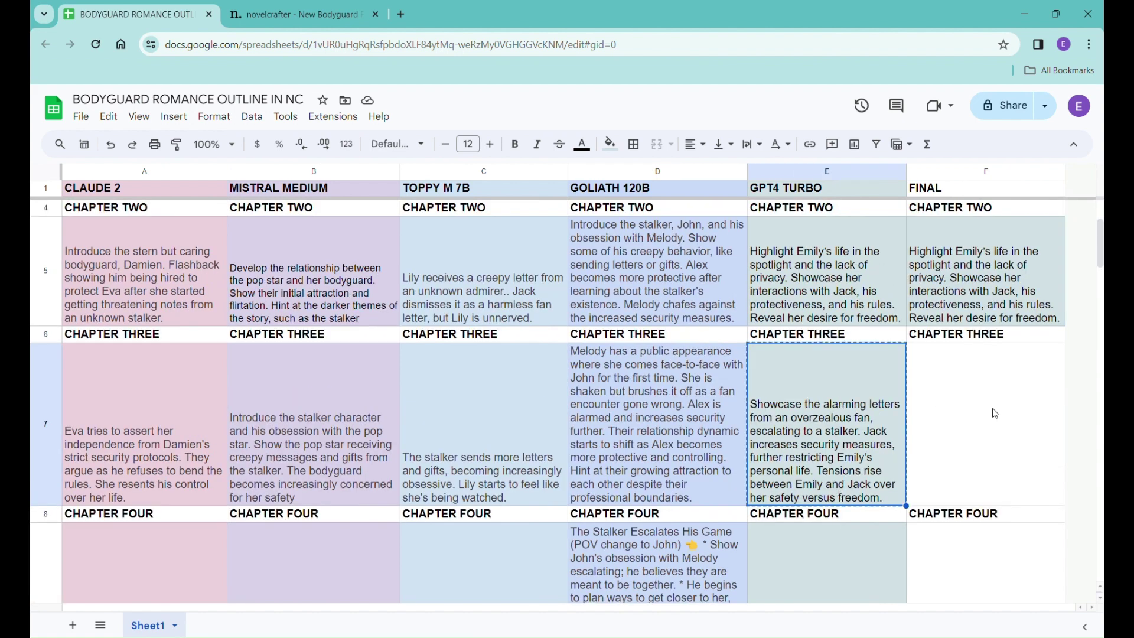
pyautogui.click(996, 414)
pyautogui.hotkey('ctrl', 'v')
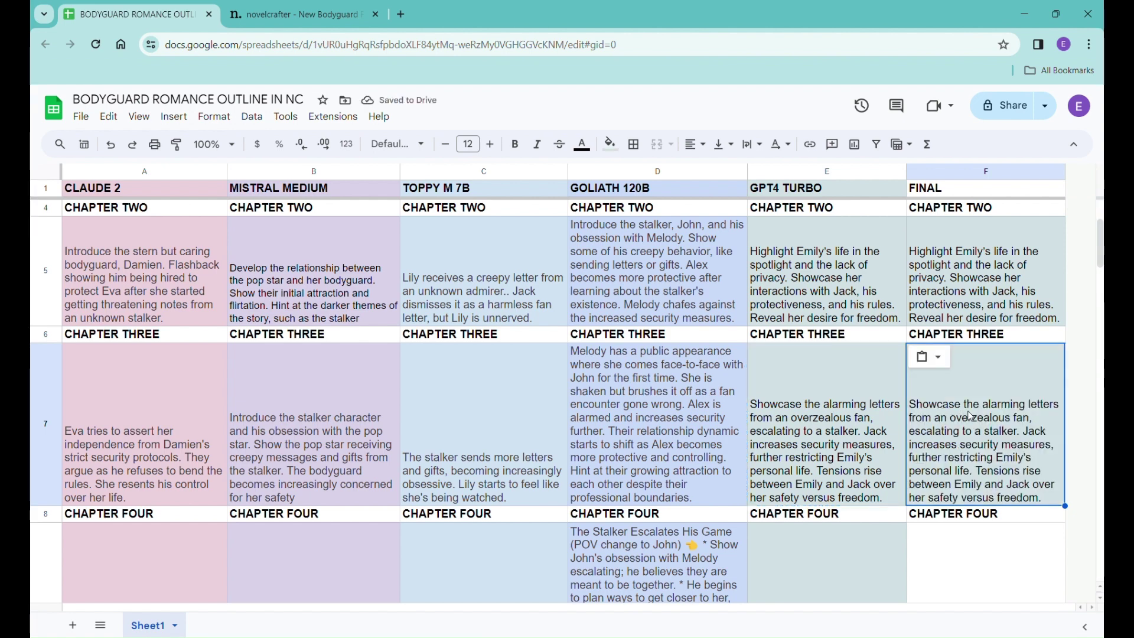
# Step: Review the FINAL column's outlines for Chapters One to Three as a sequence
pyautogui.scroll(3, 964, 416)
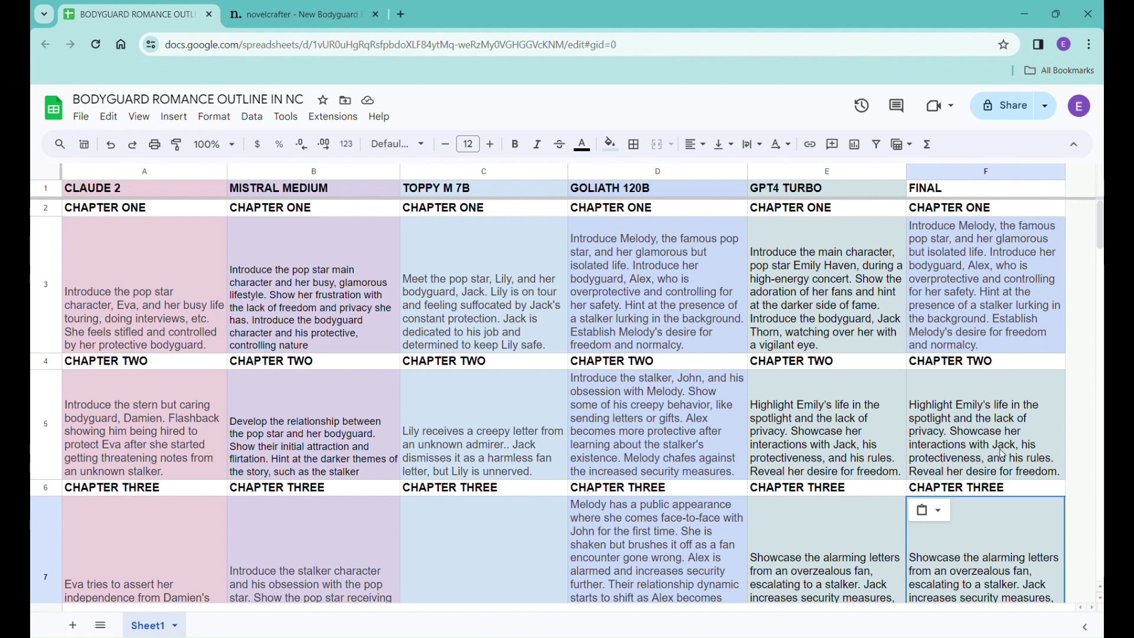
pyautogui.scroll(-3, 1026, 455)
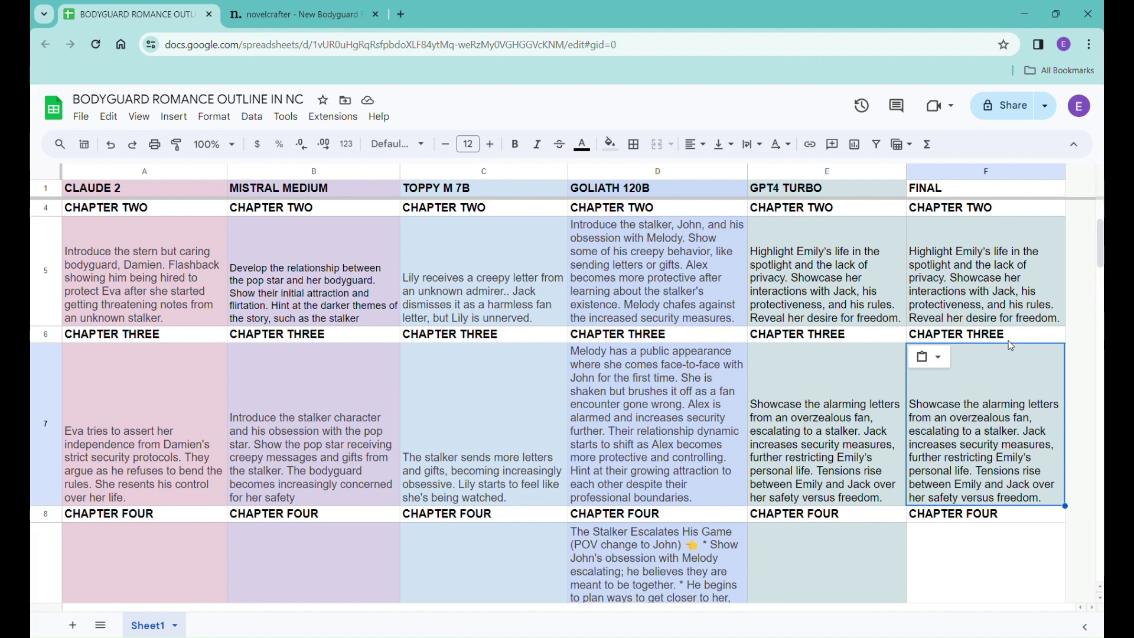
pyautogui.scroll(3, 1012, 346)
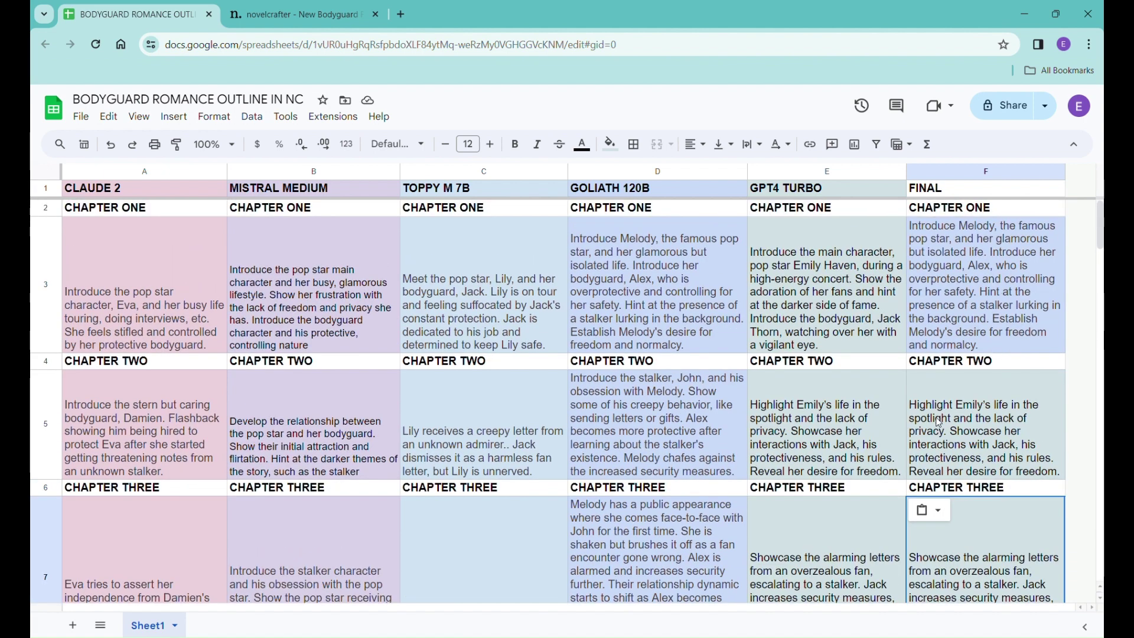
pyautogui.scroll(-3, 939, 422)
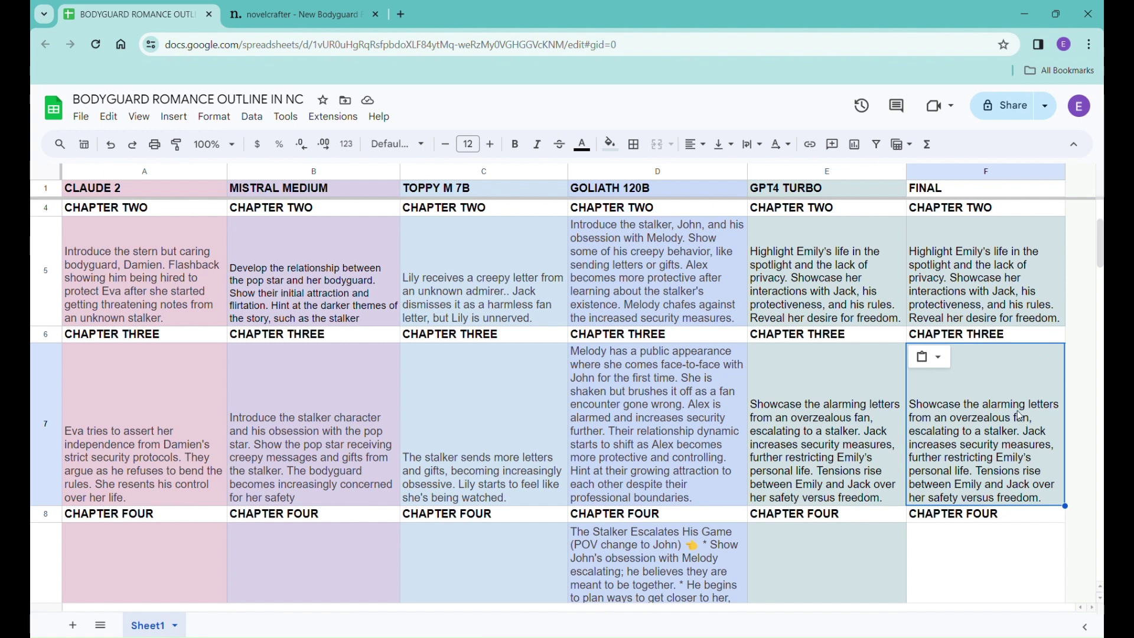
pyautogui.click(967, 285)
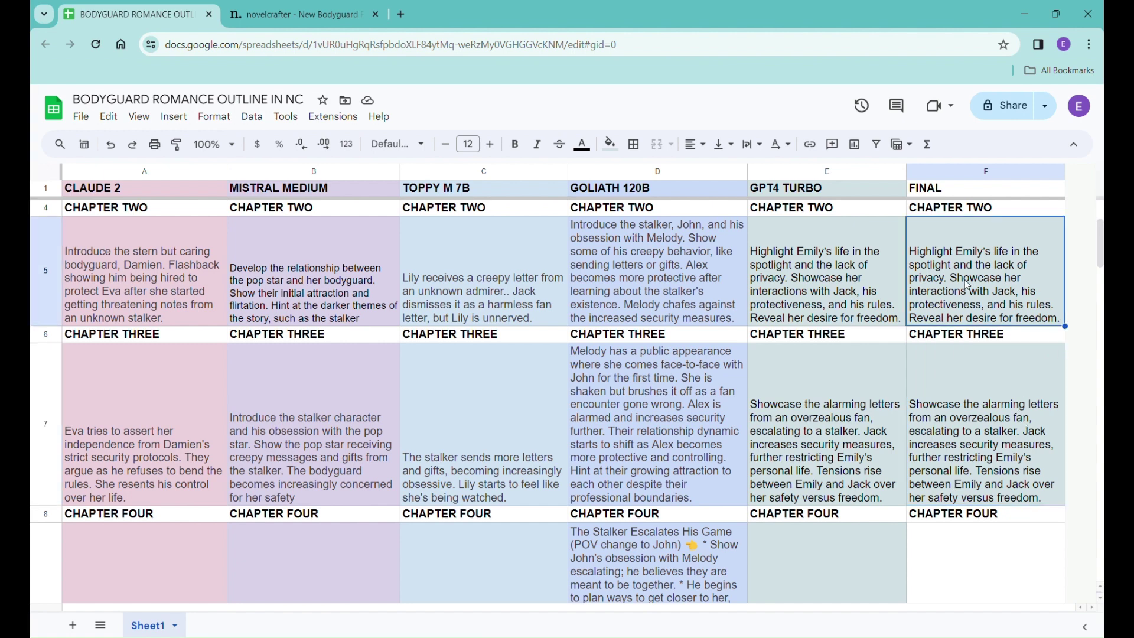
pyautogui.click(997, 428)
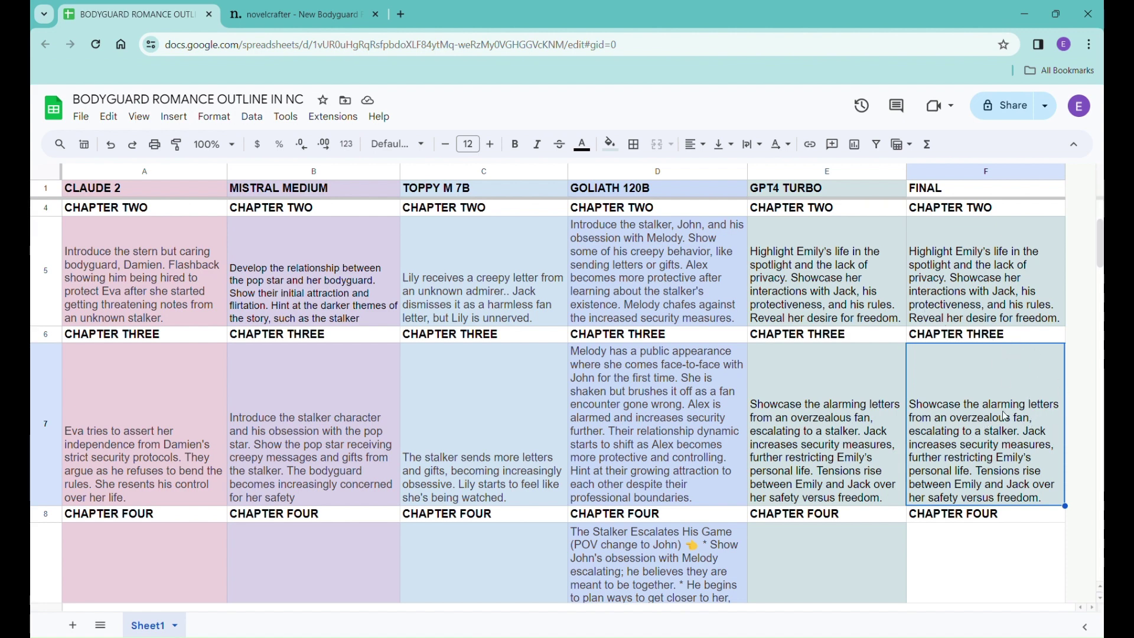
# Step: Fill Goliath 120B's Chapter Four cell D9 with black
pyautogui.scroll(-2, 1006, 414)
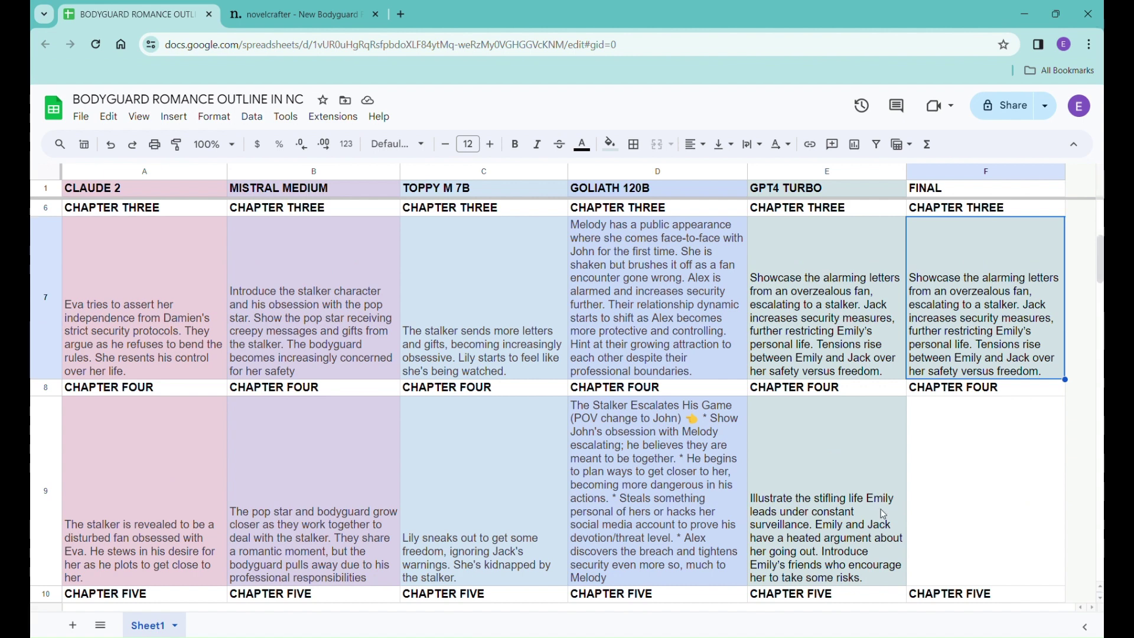
pyautogui.click(627, 463)
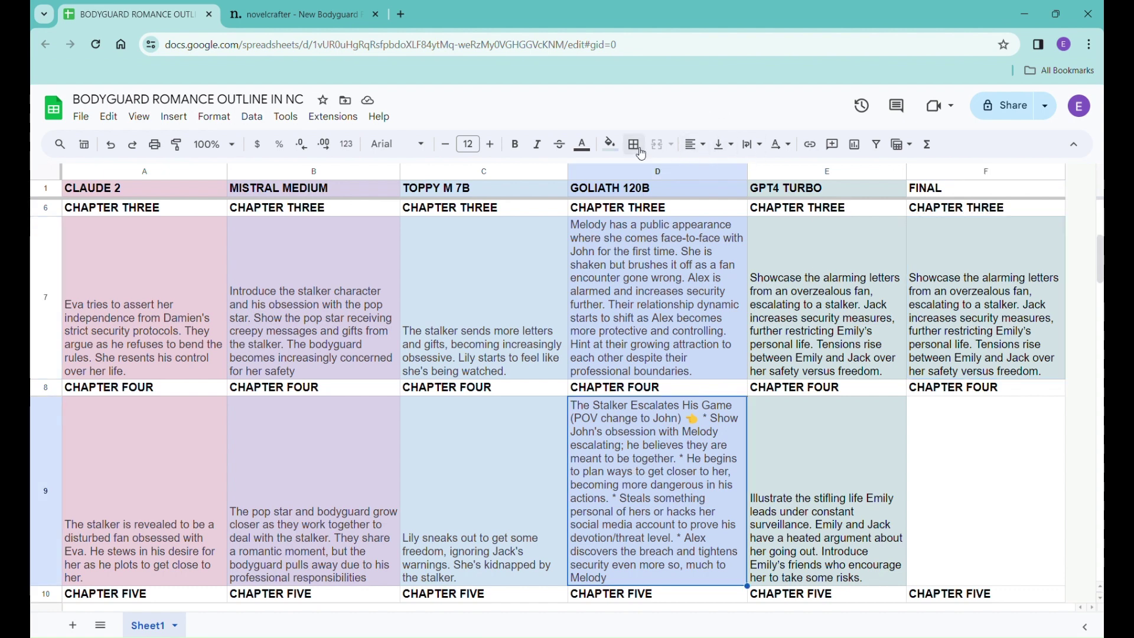
pyautogui.click(610, 144)
pyautogui.click(615, 193)
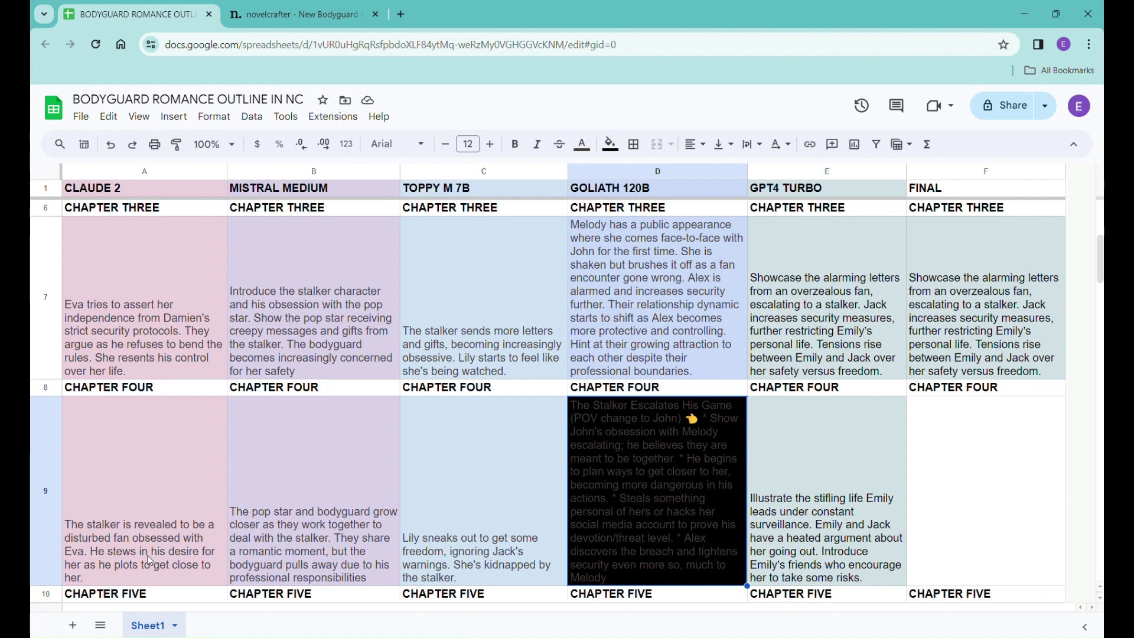
# Step: Copy GPT4 Turbo's Chapter Four outline from E9 into the FINAL column's cell F9
pyautogui.click(768, 518)
pyautogui.scroll(-3, 871, 506)
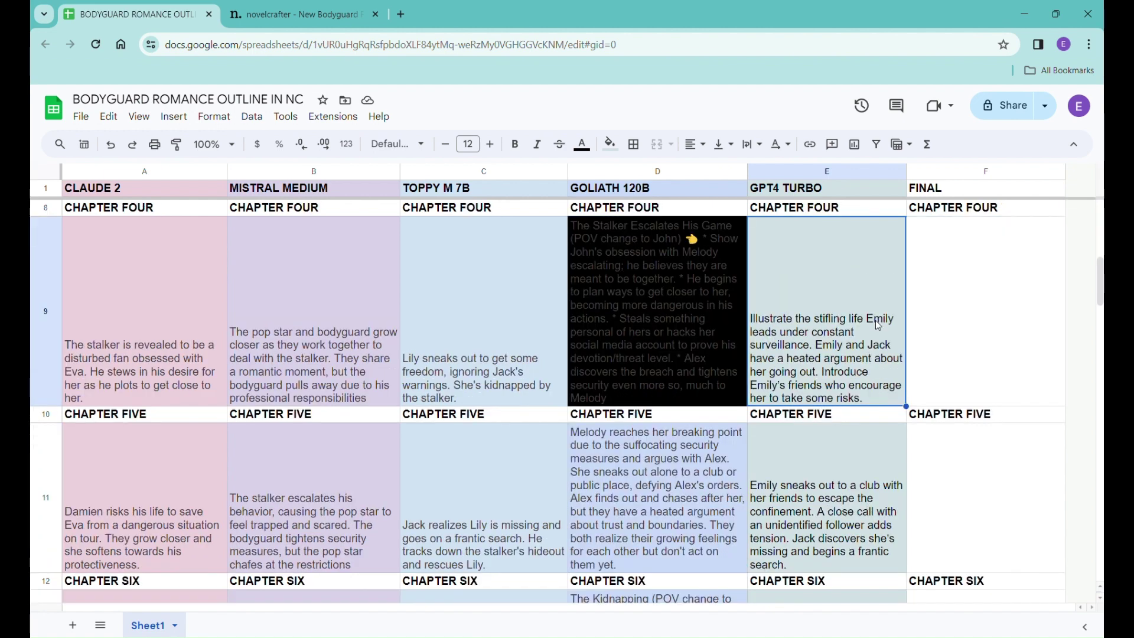
pyautogui.hotkey('ctrl', 'c')
pyautogui.click(971, 326)
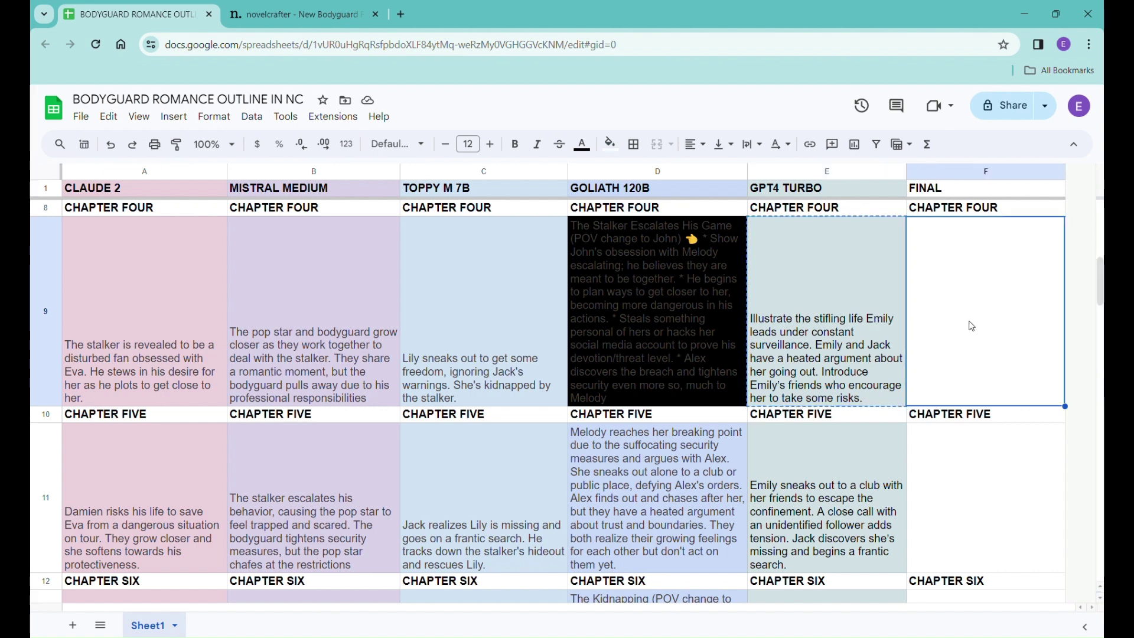
pyautogui.hotkey('ctrl', 'v')
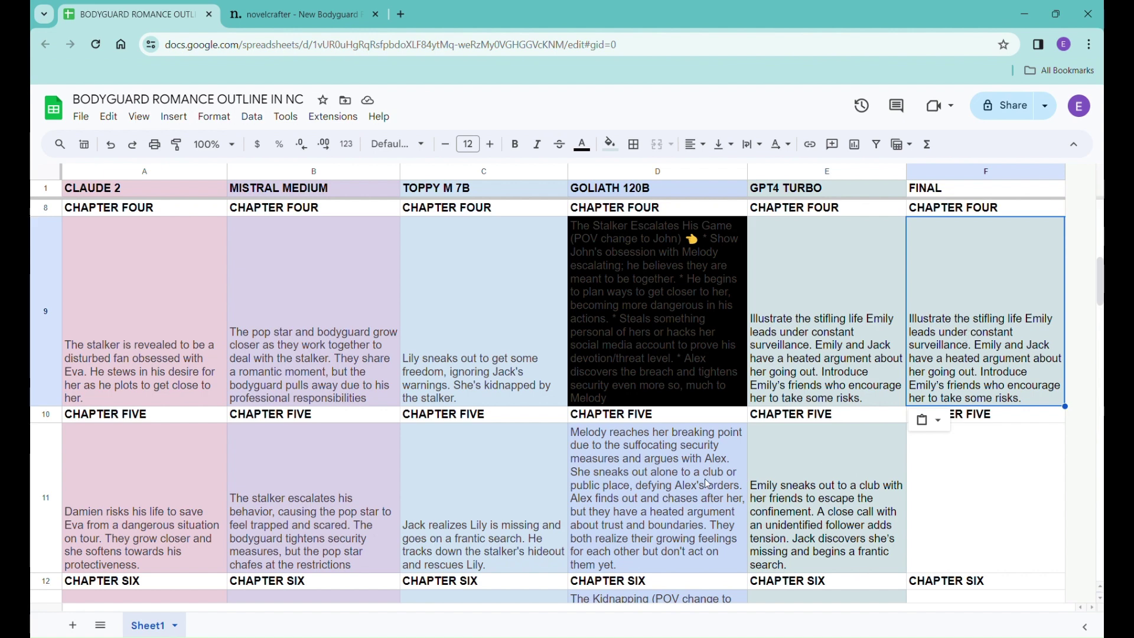
# Step: Copy Goliath 120B's Chapter Five outline from D11 into the FINAL column's cell F11 and compare it with GPT4 Turbo's version in E11
pyautogui.click(687, 492)
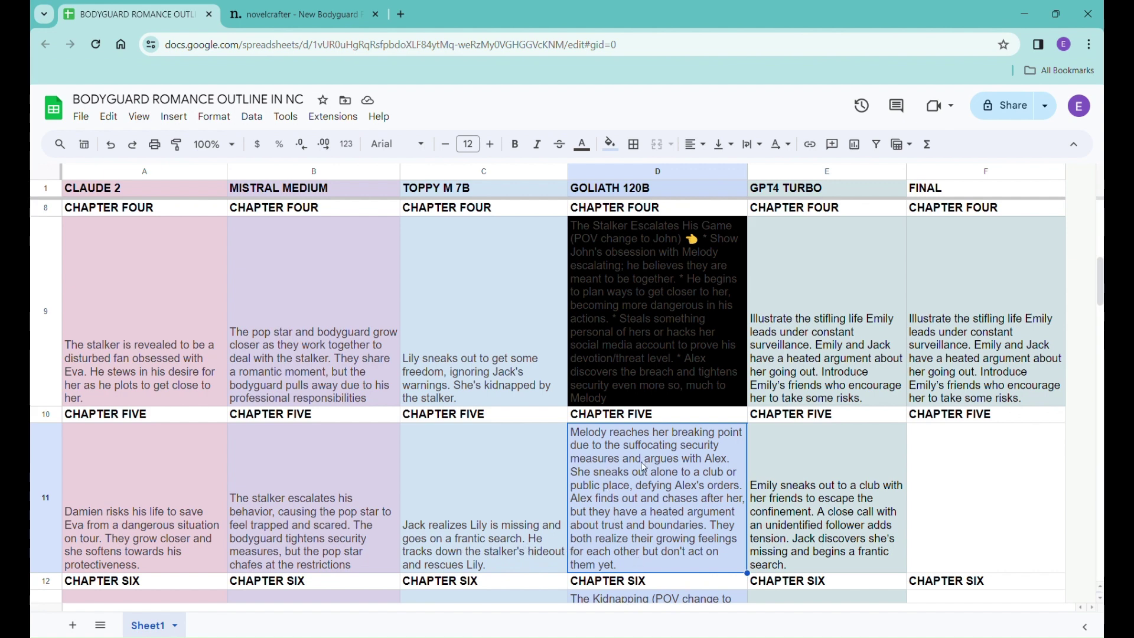
pyautogui.hotkey('ctrl', 'c')
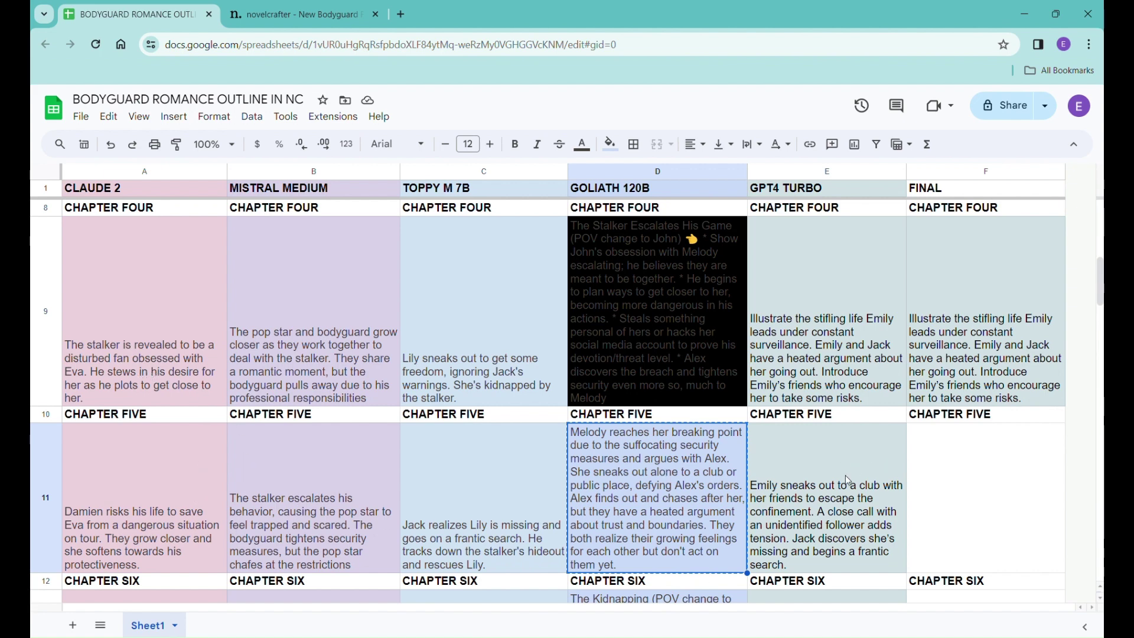
pyautogui.click(929, 482)
pyautogui.hotkey('ctrl', 'v')
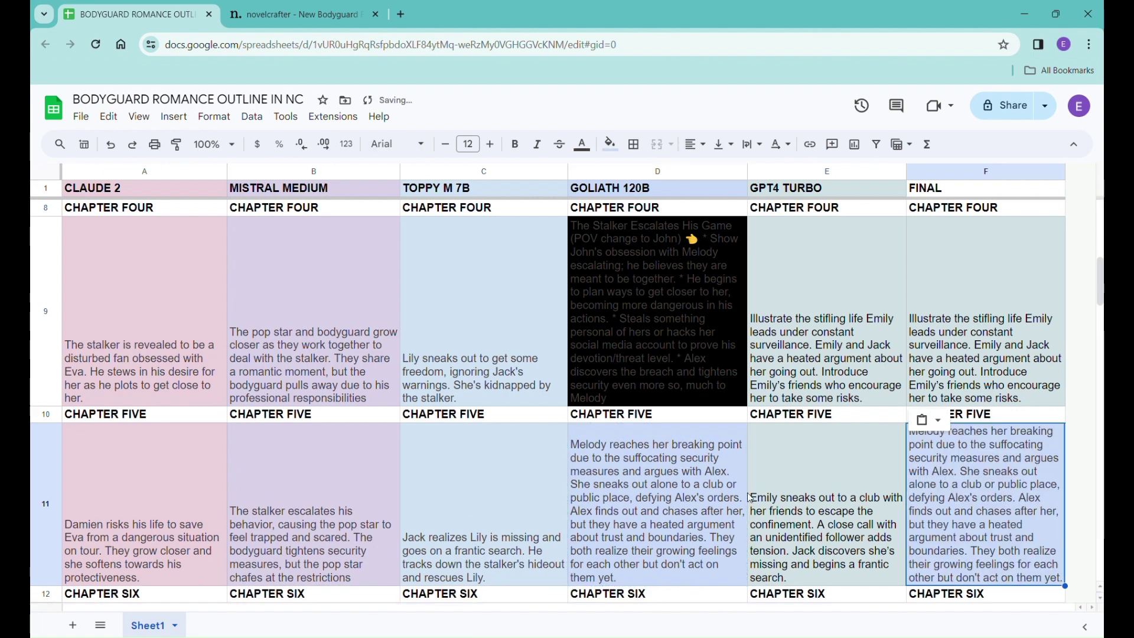
pyautogui.scroll(-2, 756, 496)
pyautogui.click(812, 359)
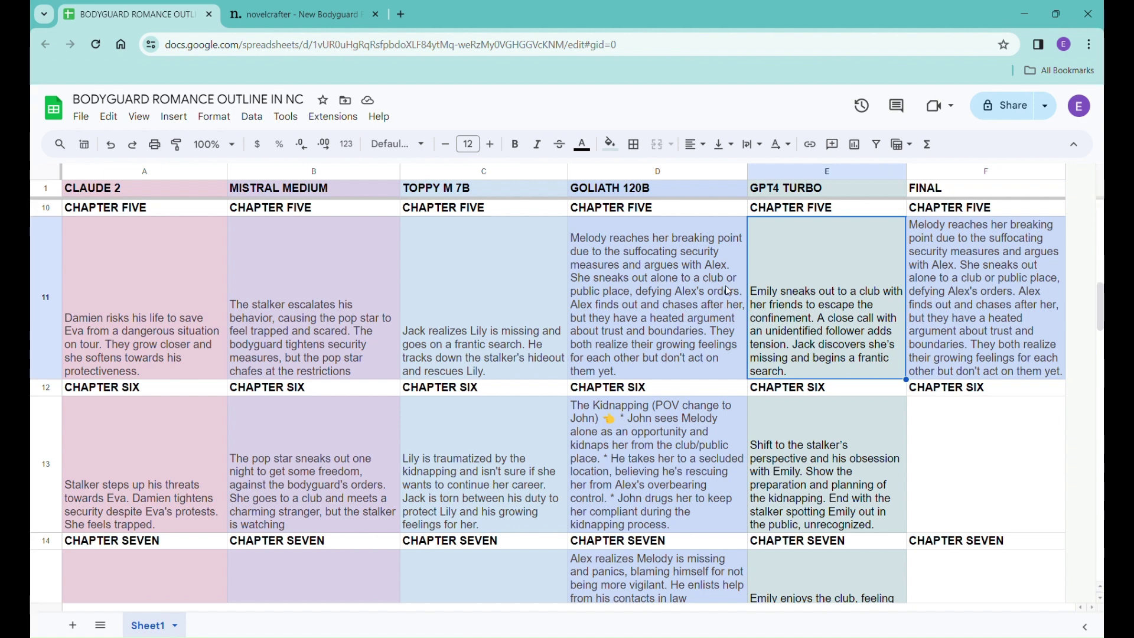
pyautogui.scroll(3, 713, 355)
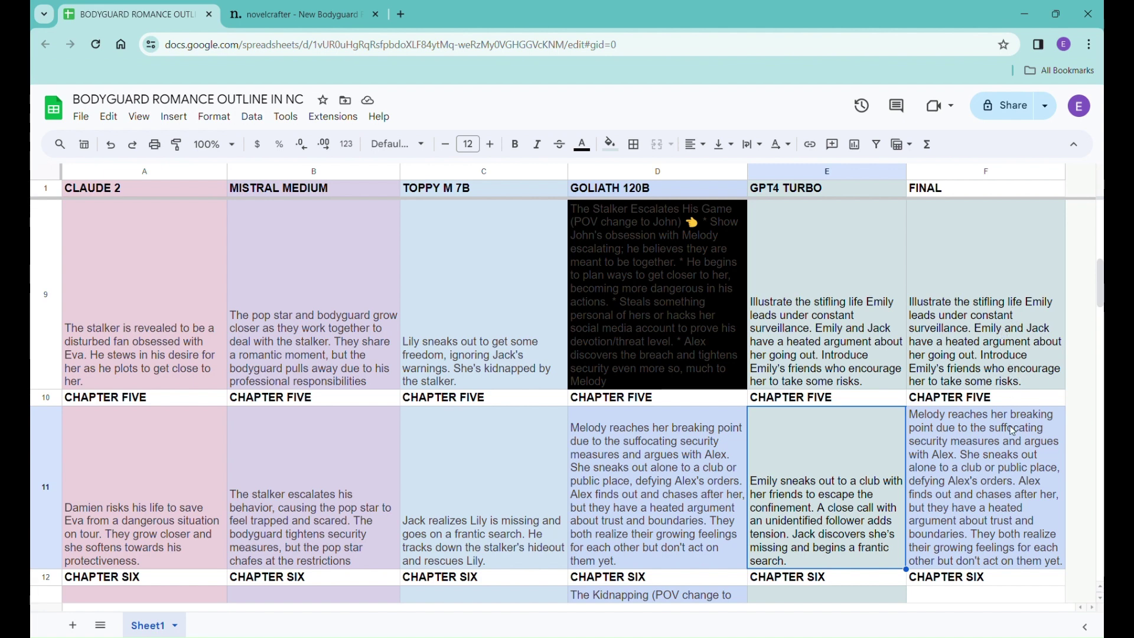
pyautogui.scroll(-2, 1004, 460)
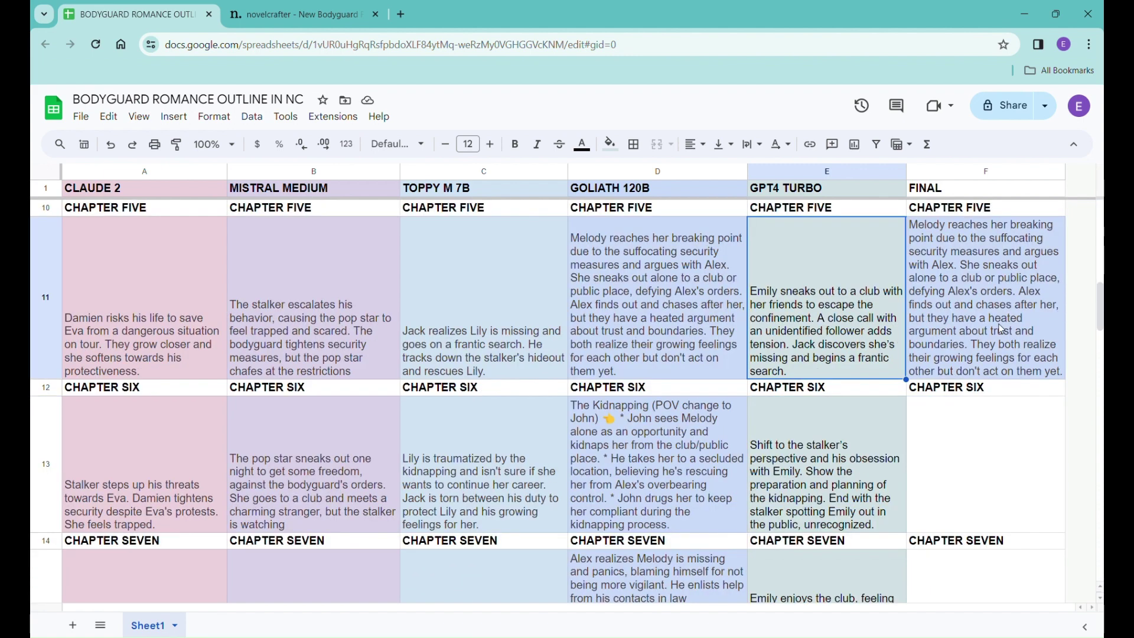
pyautogui.click(1002, 329)
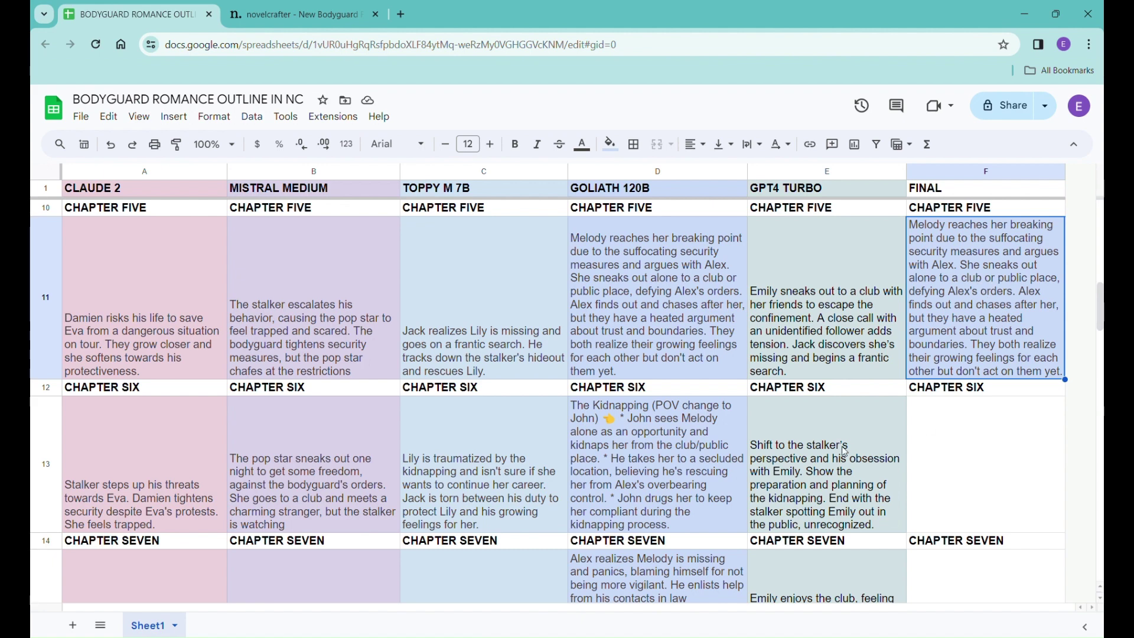
# Step: Fill the Chapter Six cells of GPT4 Turbo (E13) and Goliath 120B (D13) with black
pyautogui.click(833, 494)
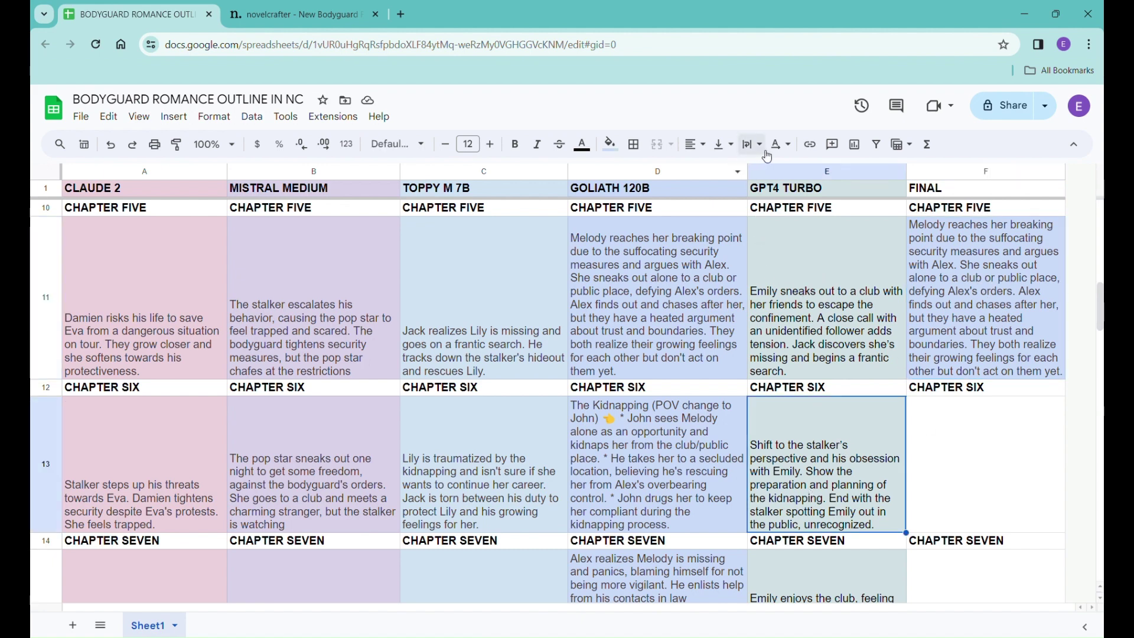
pyautogui.click(619, 151)
pyautogui.click(613, 189)
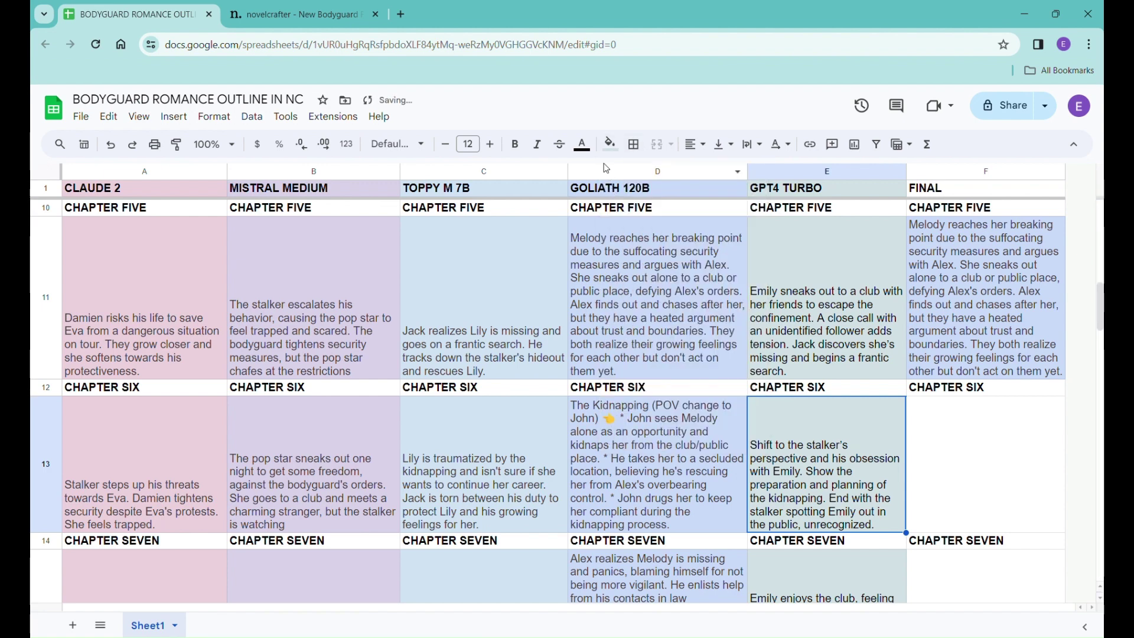
pyautogui.click(608, 149)
pyautogui.click(614, 193)
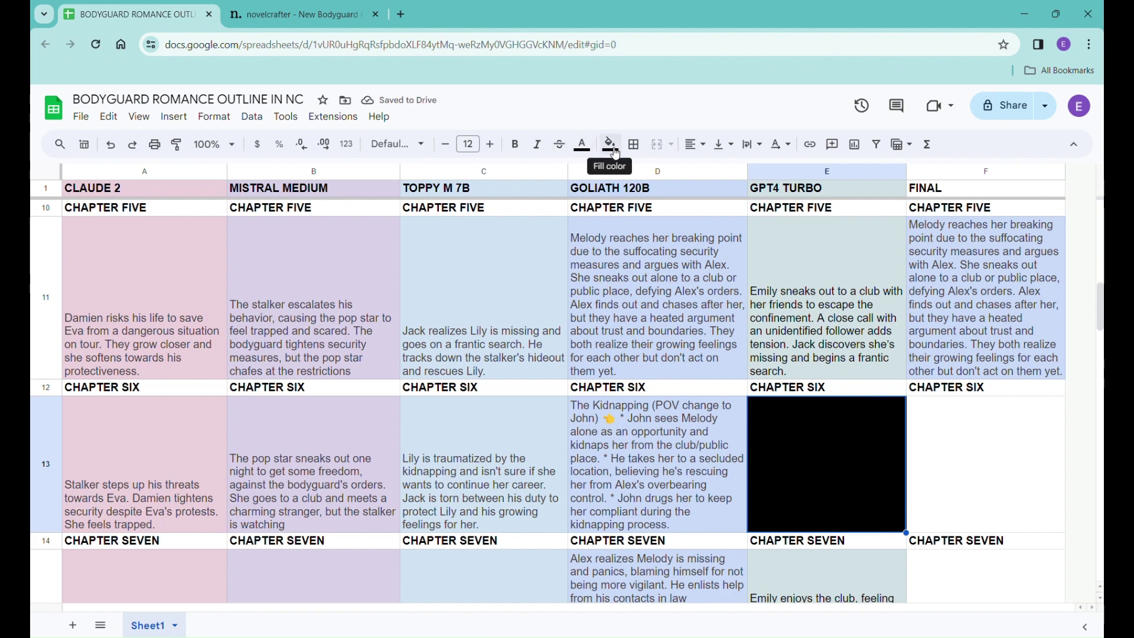
pyautogui.click(692, 464)
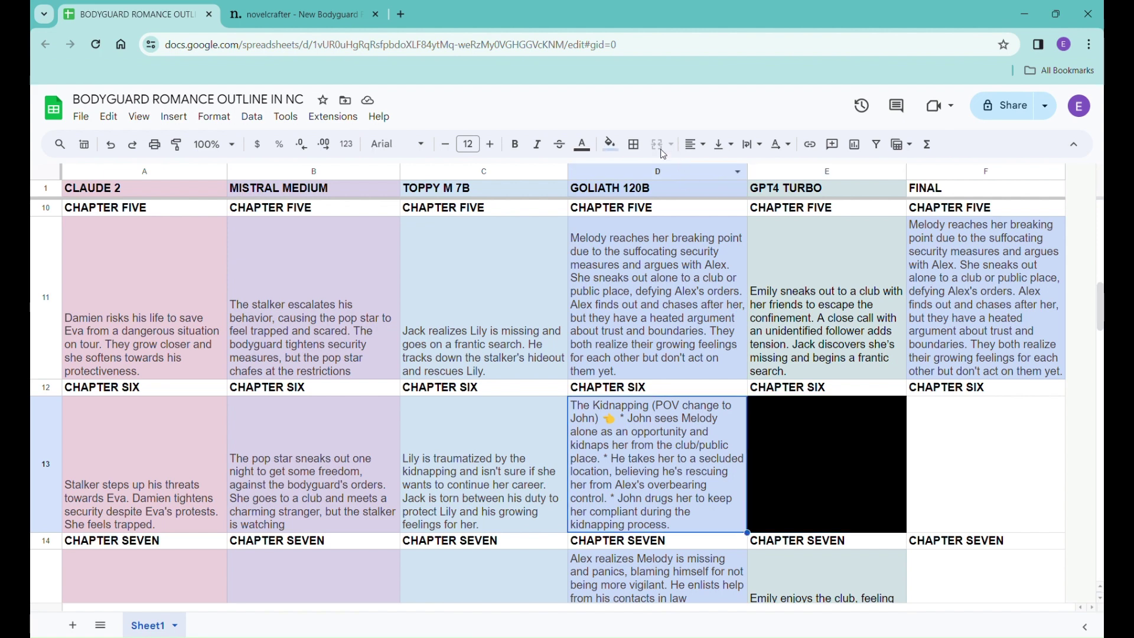
pyautogui.click(609, 148)
pyautogui.click(614, 194)
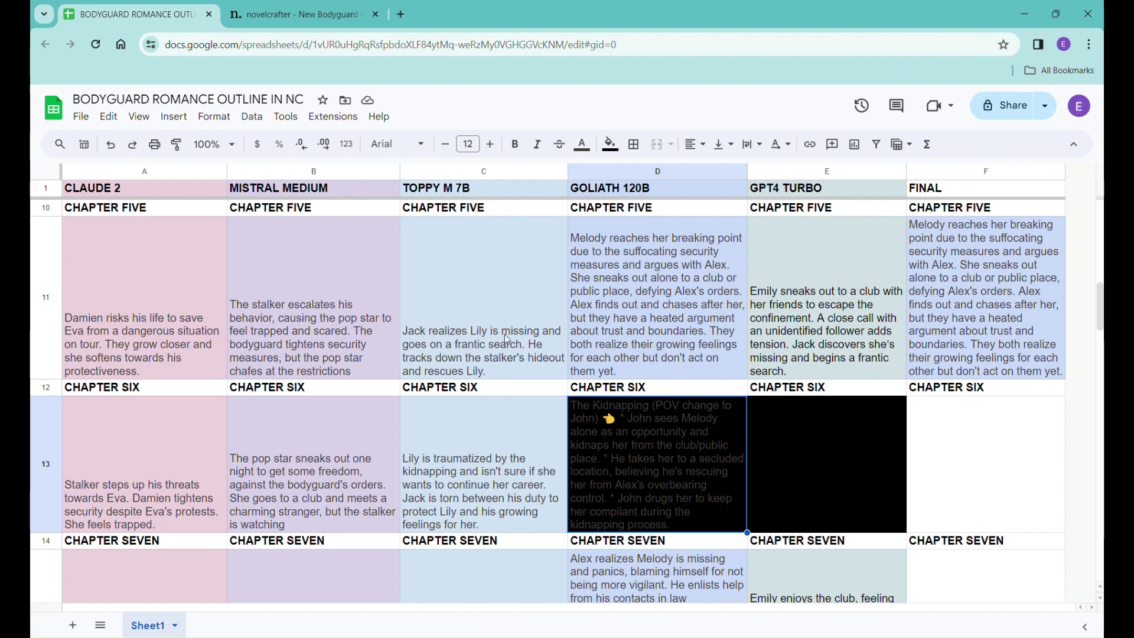
# Step: Compare the Chapter Four and Five outlines and copy Toppy M 7B's Chapter Four outline from C9 into the FINAL column's Chapter Six cell F13
pyautogui.scroll(3, 507, 384)
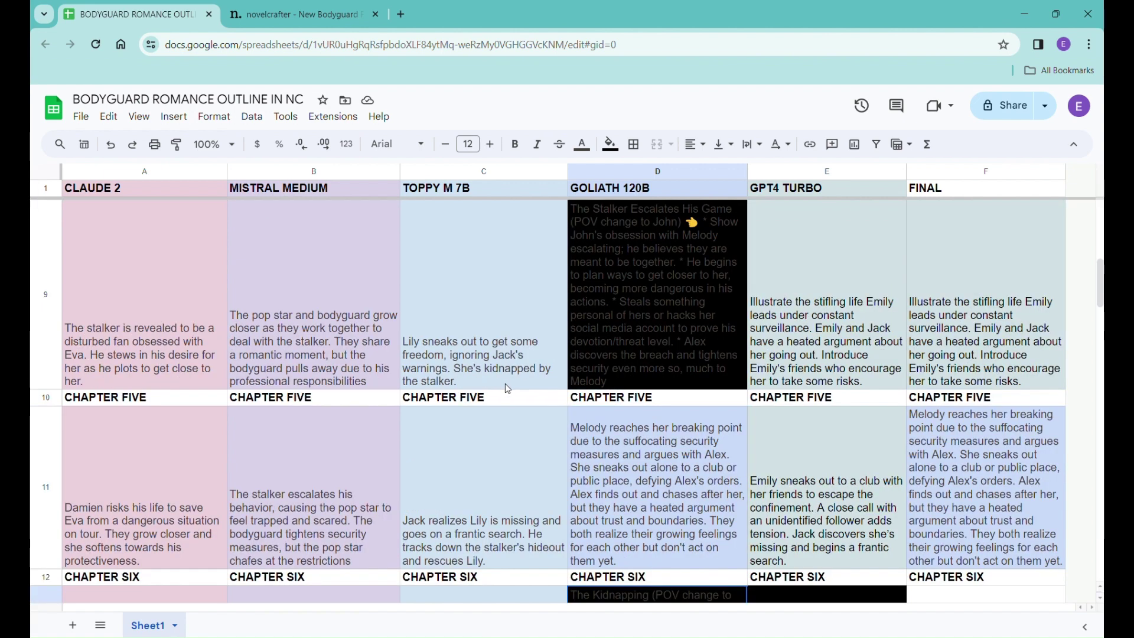
pyautogui.click(512, 380)
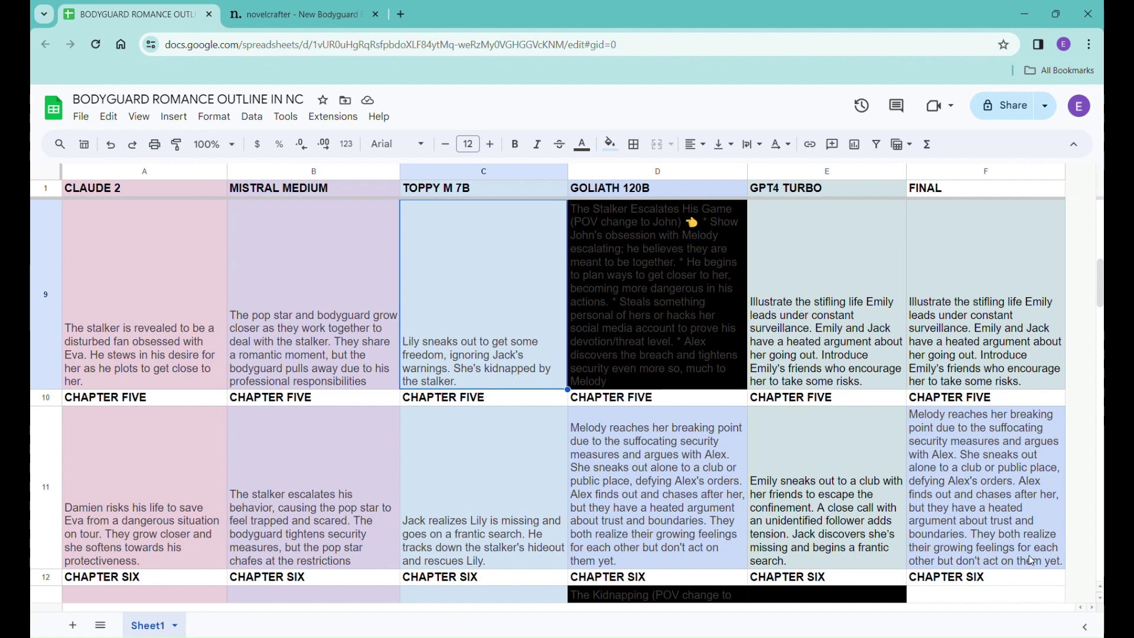
pyautogui.scroll(-3, 1034, 553)
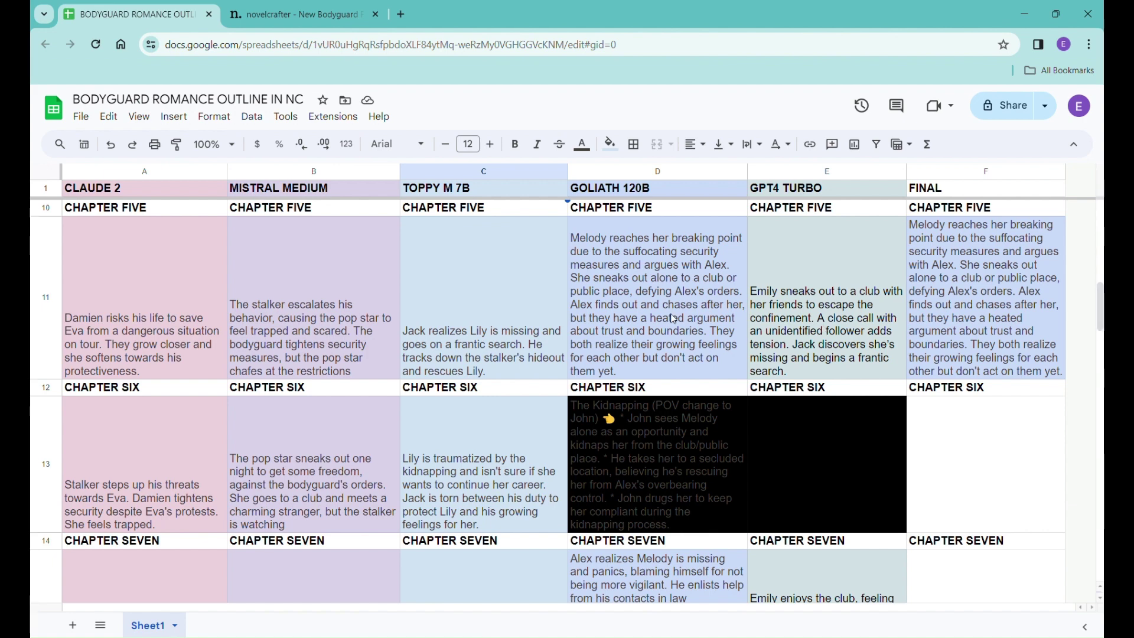
pyautogui.click(793, 316)
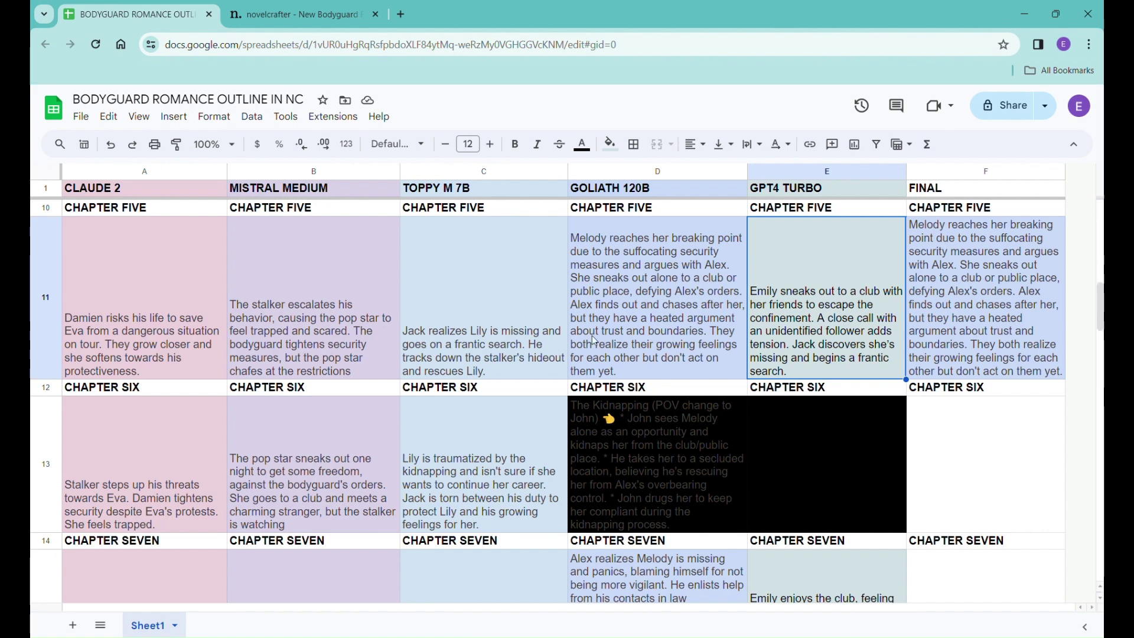
pyautogui.scroll(1, 593, 341)
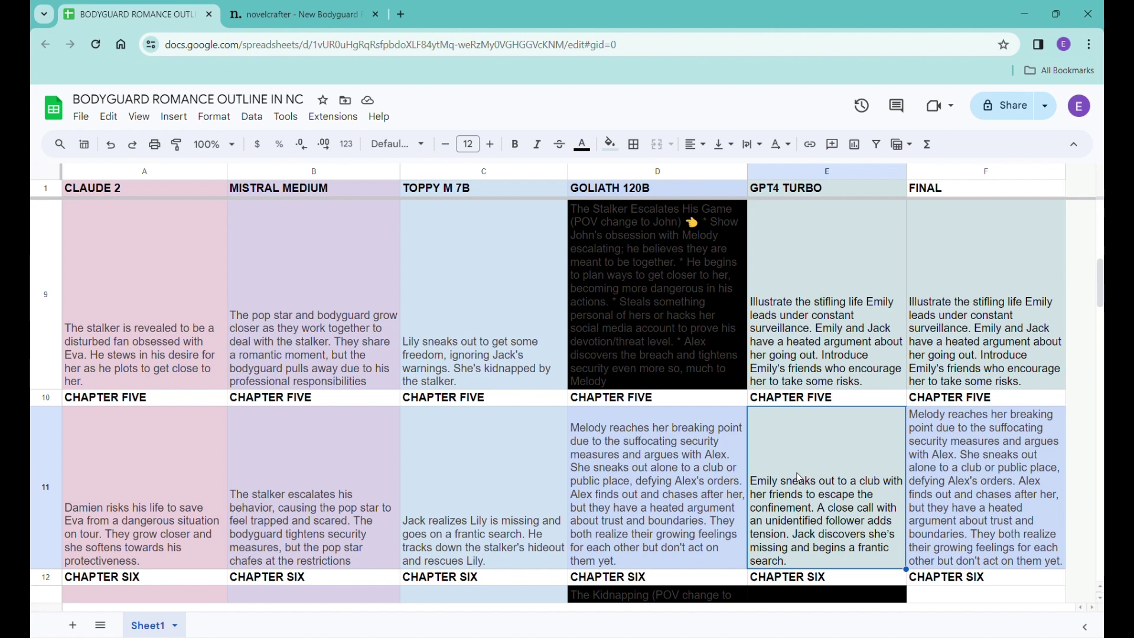
pyautogui.click(450, 354)
pyautogui.hotkey('ctrl', 'c')
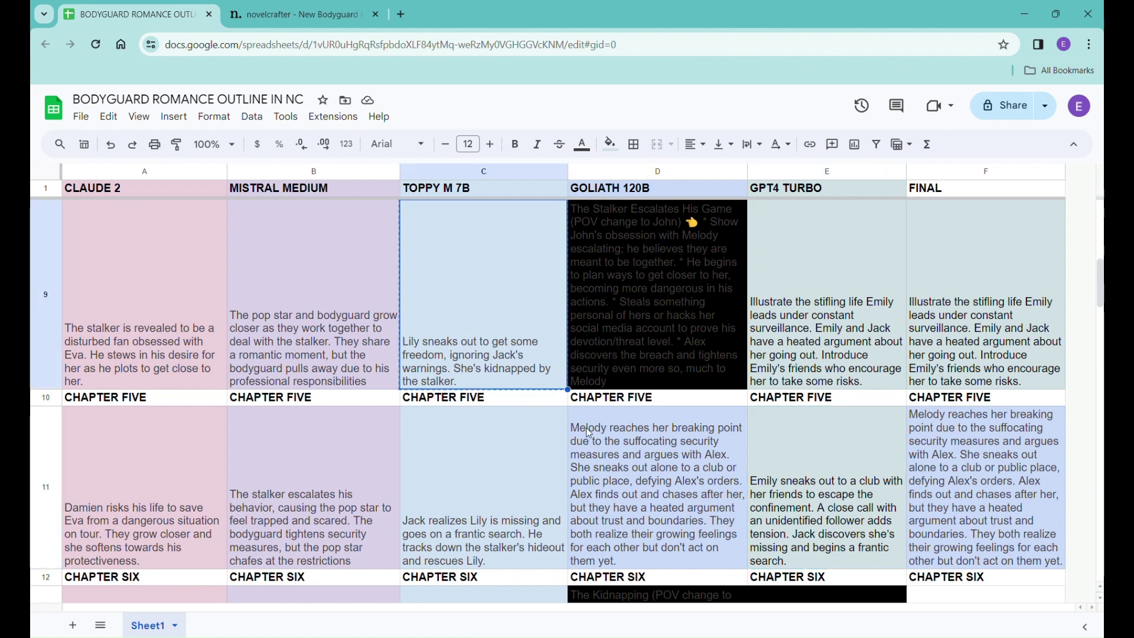
pyautogui.scroll(-3, 888, 454)
pyautogui.click(954, 428)
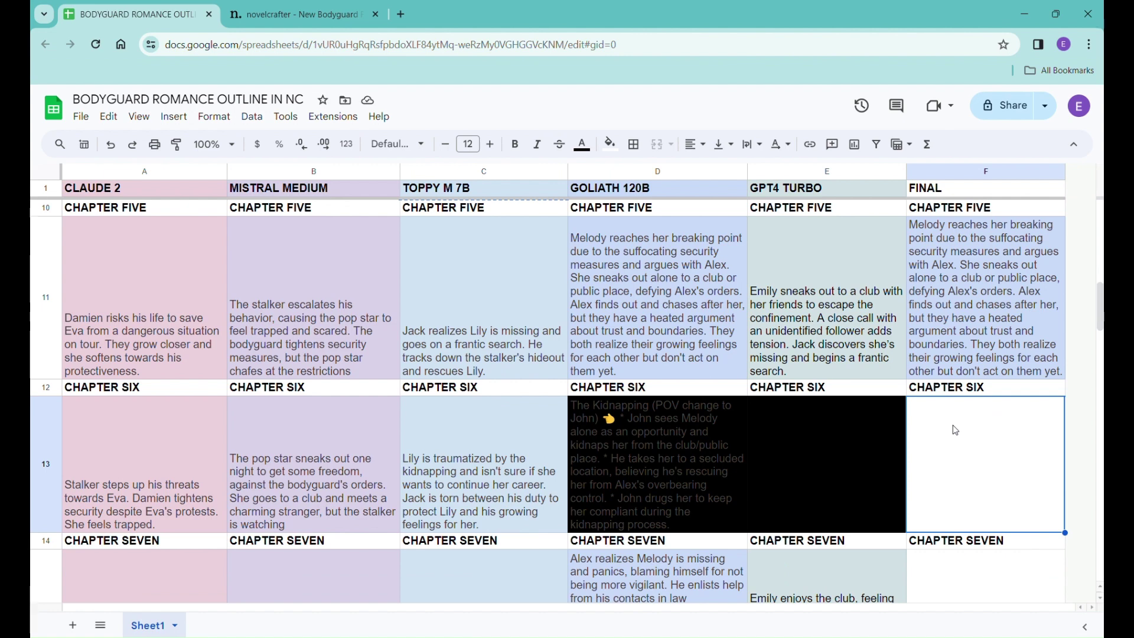
pyautogui.hotkey('ctrl', 'v')
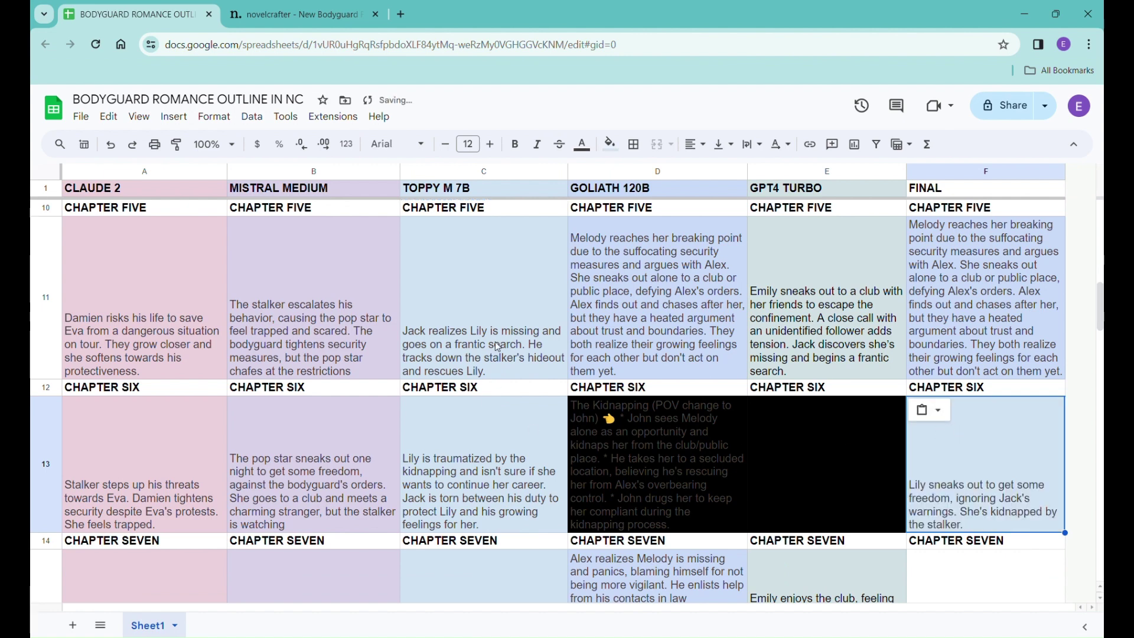
# Step: Delete the sentence "She's kidnapped by the stalker." from the FINAL column's Chapter Six outline in F13
pyautogui.scroll(-3, 799, 473)
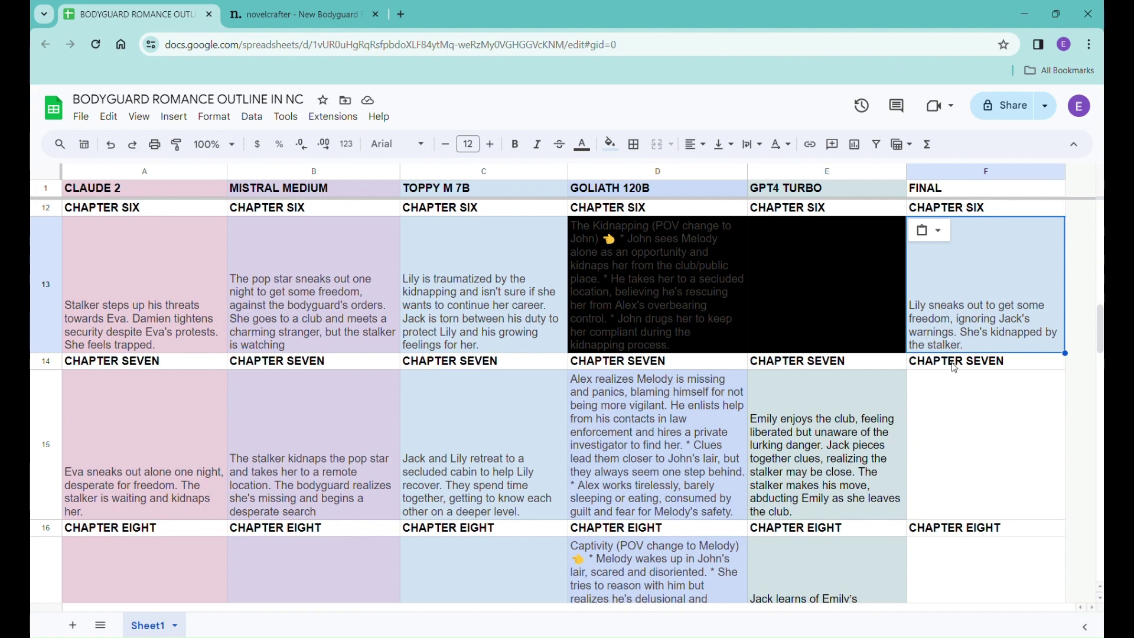
pyautogui.click(981, 329)
pyautogui.doubleClick(967, 333)
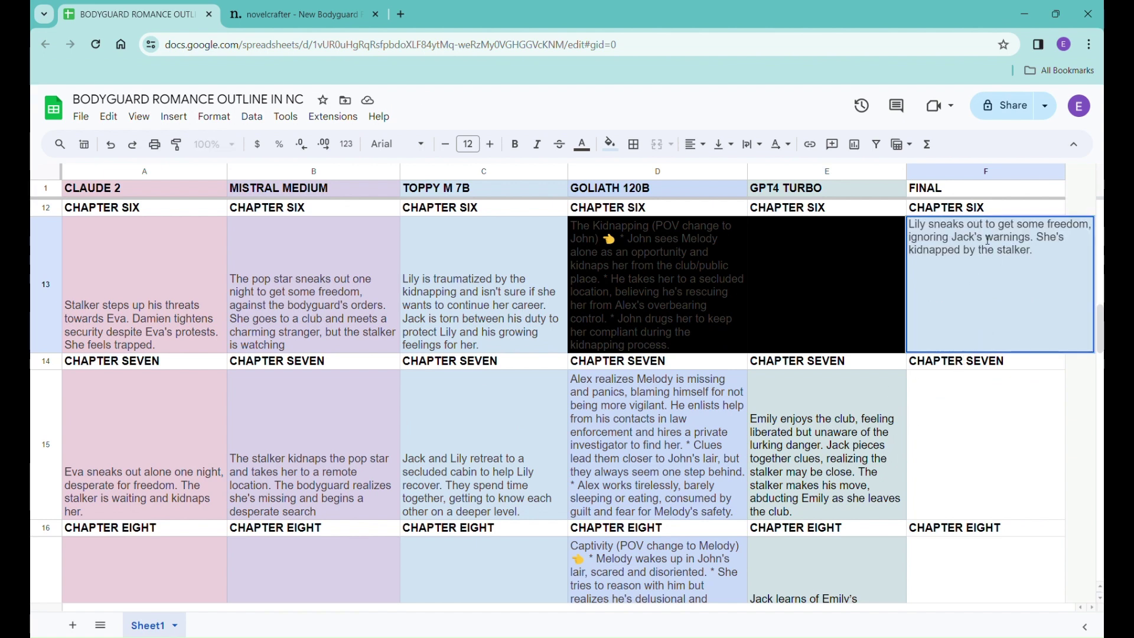
pyautogui.moveTo(1035, 237); pyautogui.dragTo(1046, 264)
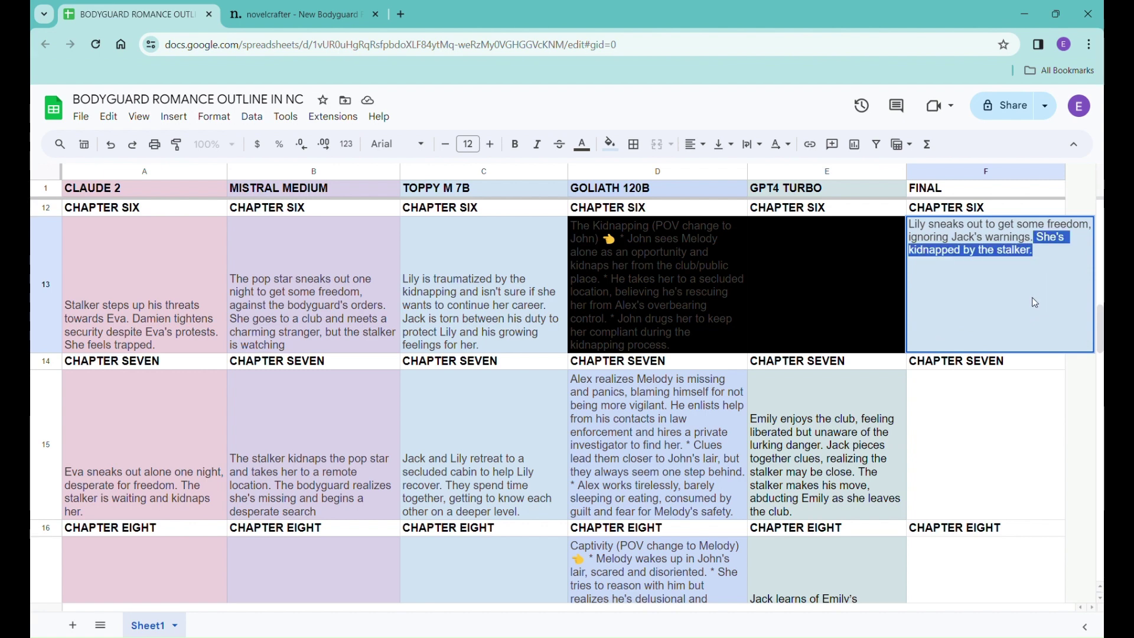
pyautogui.press('BackSpace')
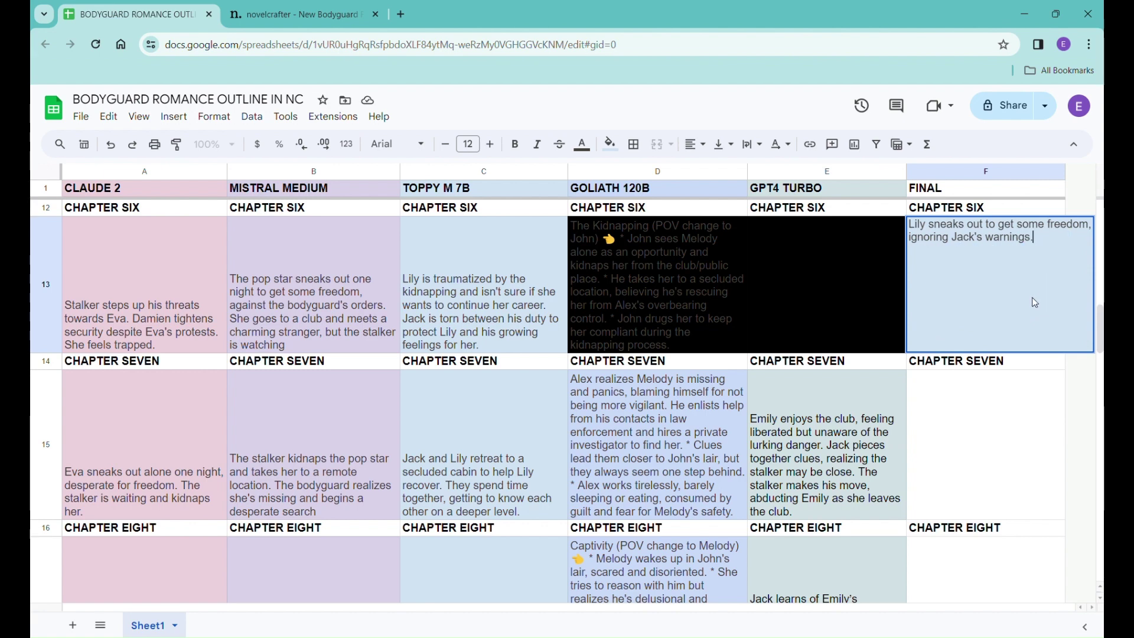
# Step: Replace the FINAL column's Chapter Six outline in F13 with a copy of GPT4 Turbo's Chapter Seven outline from E15
pyautogui.click(812, 446)
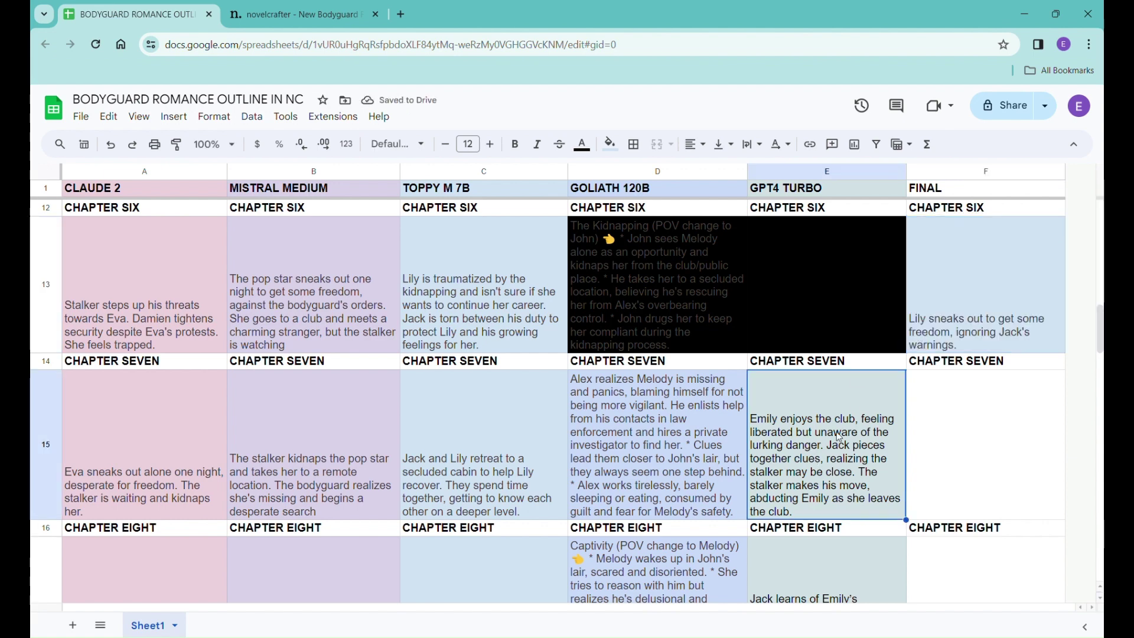
pyautogui.moveTo(839, 437); pyautogui.dragTo(943, 329)
pyautogui.moveTo(877, 408); pyautogui.dragTo(938, 431)
pyautogui.click(809, 456)
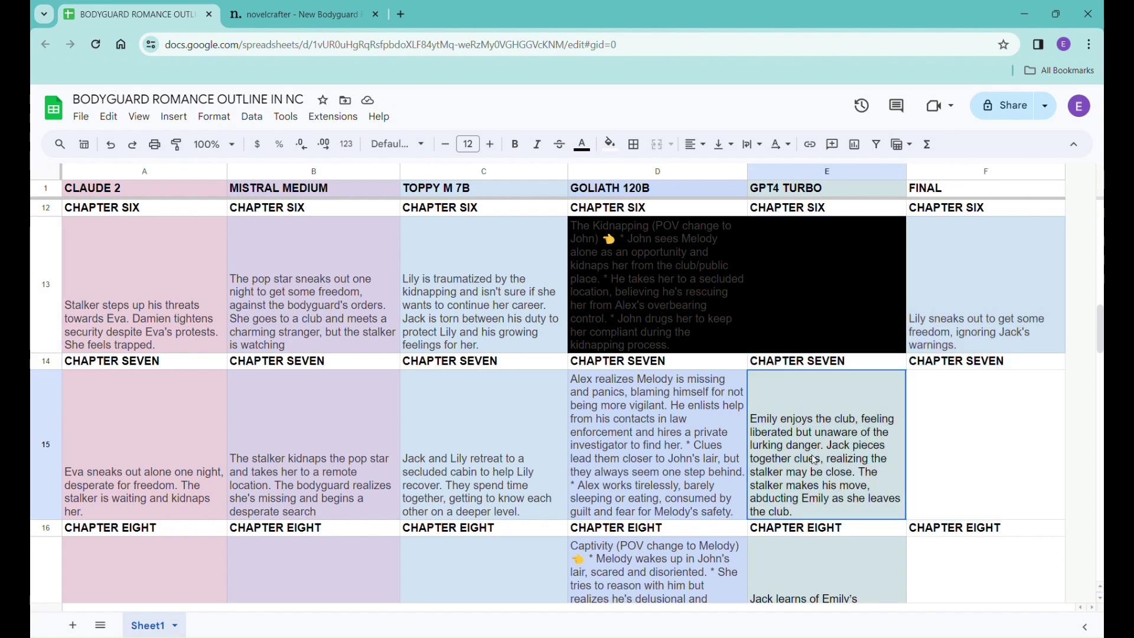
pyautogui.rightClick(810, 457)
pyautogui.press('Escape')
pyautogui.hotkey('ctrl', 'c')
pyautogui.click(958, 319)
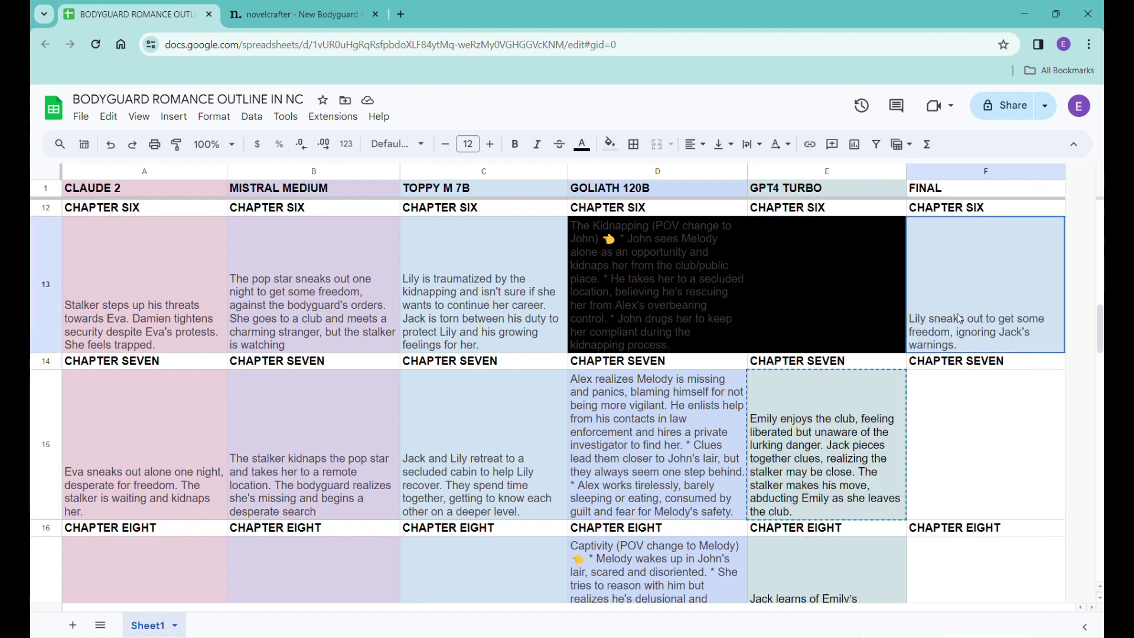
pyautogui.hotkey('ctrl', 'v')
# Step: Add "She sneaks out to the club." at the beginning of the FINAL column's Chapter Six outline in F13
pyautogui.scroll(2, 954, 349)
pyautogui.doubleClick(962, 414)
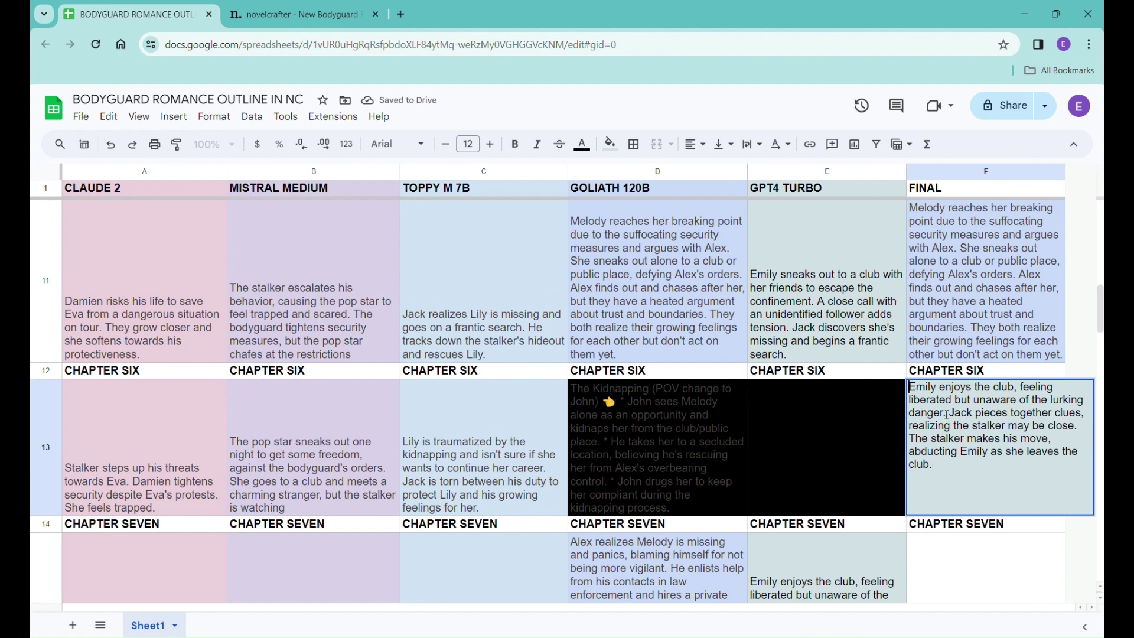
pyautogui.write('THE C')
pyautogui.press('BackSpace')
pyautogui.press('BackSpace')
pyautogui.press('BackSpace')
pyautogui.press('BackSpace')
pyautogui.press('BackSpace')
pyautogui.write('She sneakes')
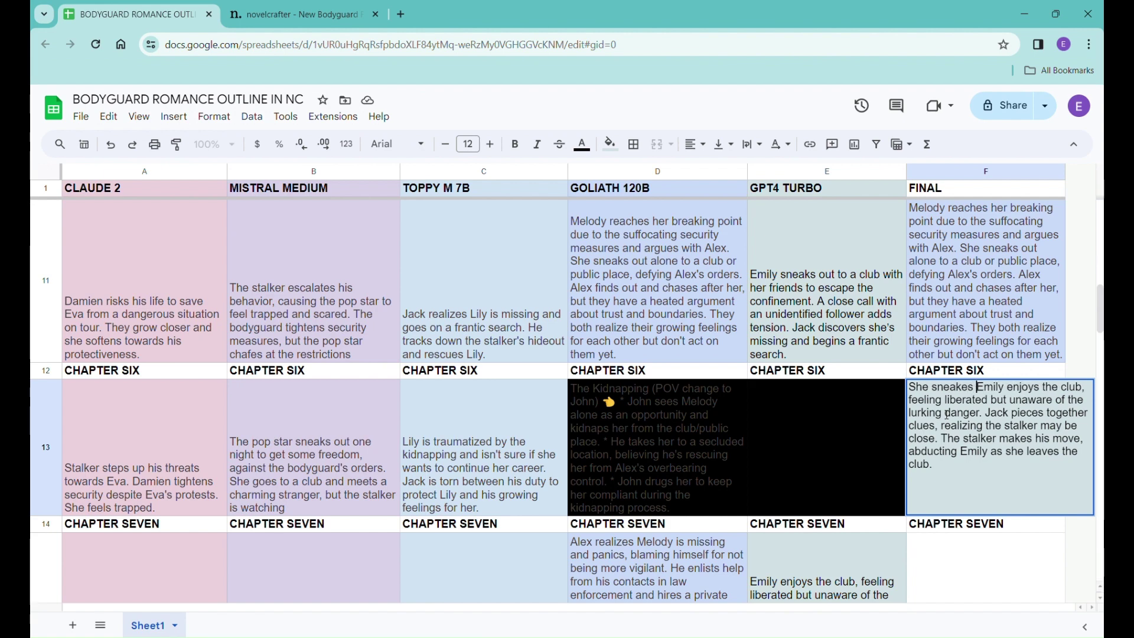
pyautogui.press('BackSpace')
pyautogui.press('BackSpace')
pyautogui.press('BackSpace')
pyautogui.write('s out to')
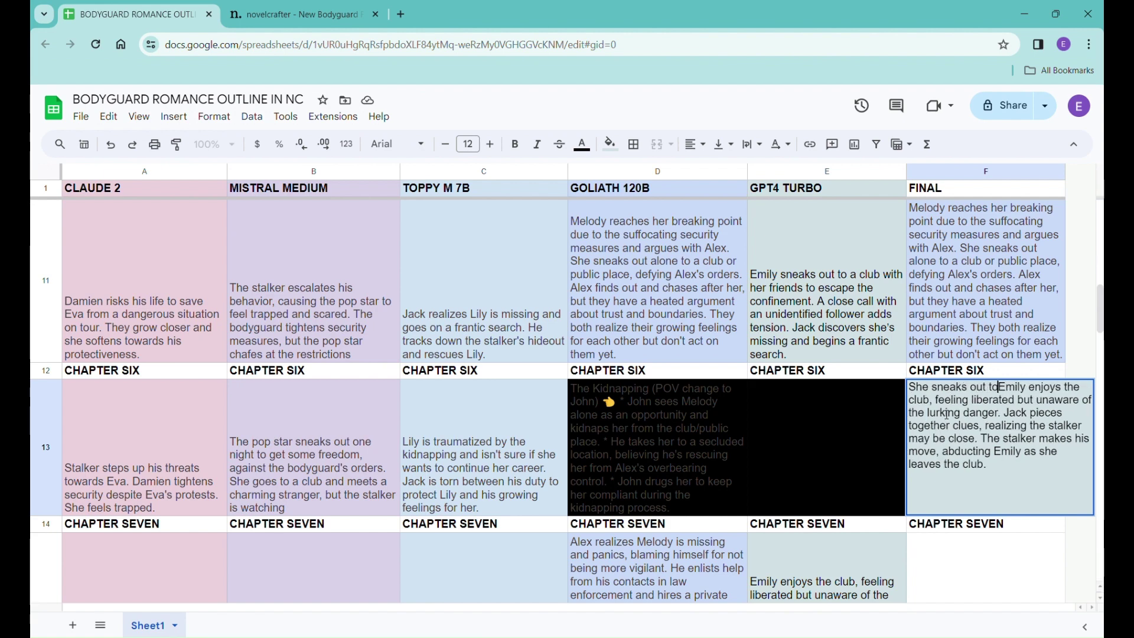
pyautogui.write(' the club.')
pyautogui.press('Return')
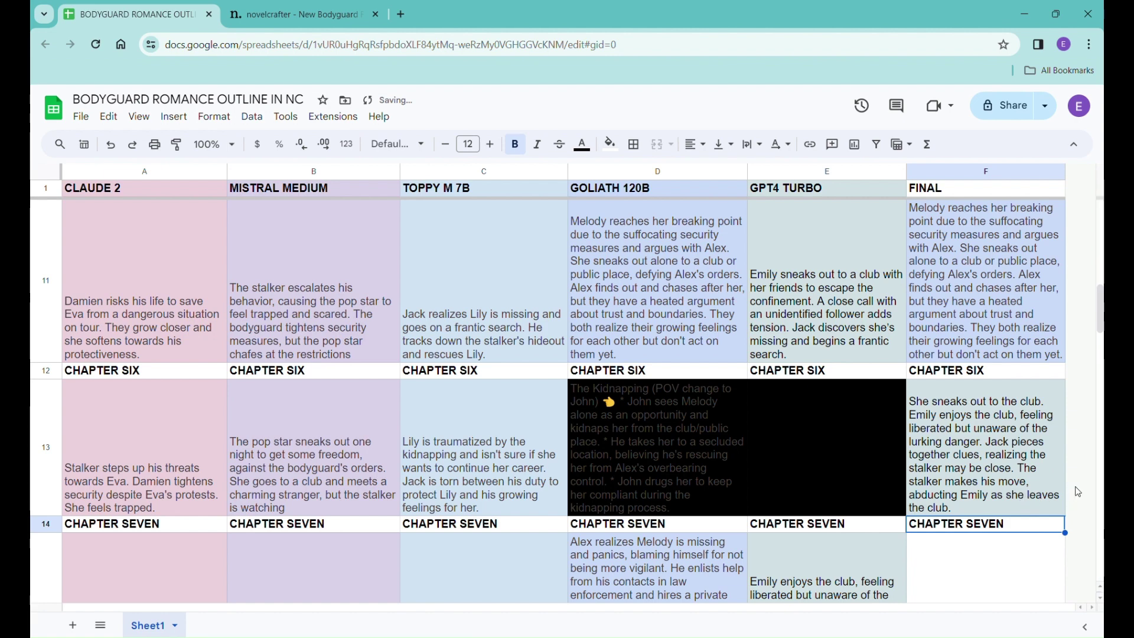
# Step: Delete the sentence about piecing together clues and realizing the stalker may be close from F13, along with the extra period
pyautogui.click(1010, 491)
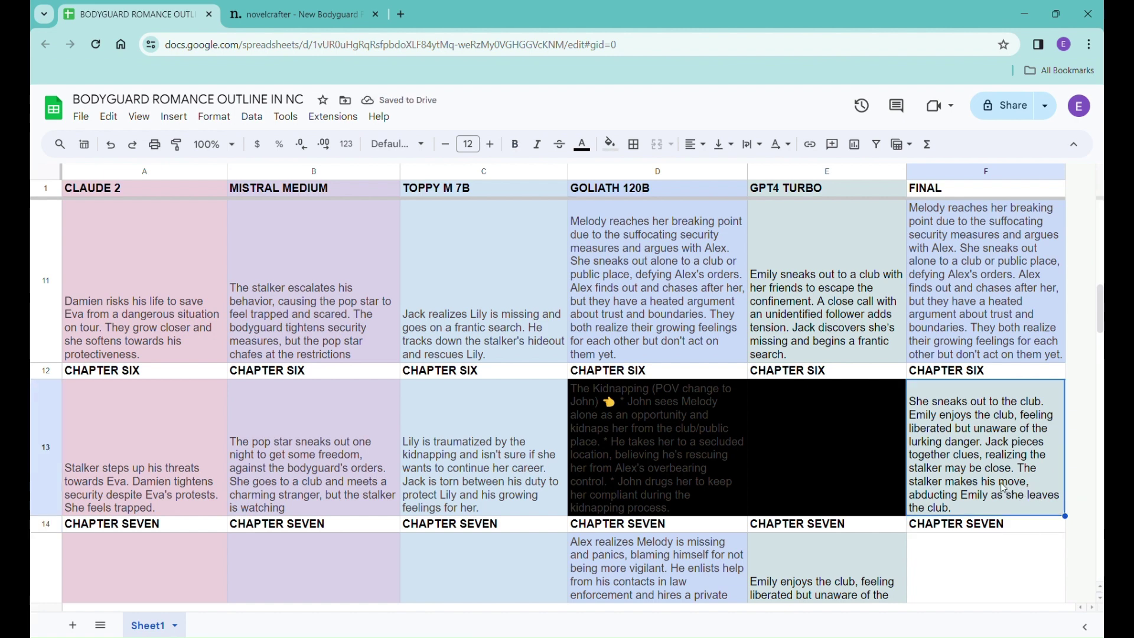
pyautogui.doubleClick(993, 444)
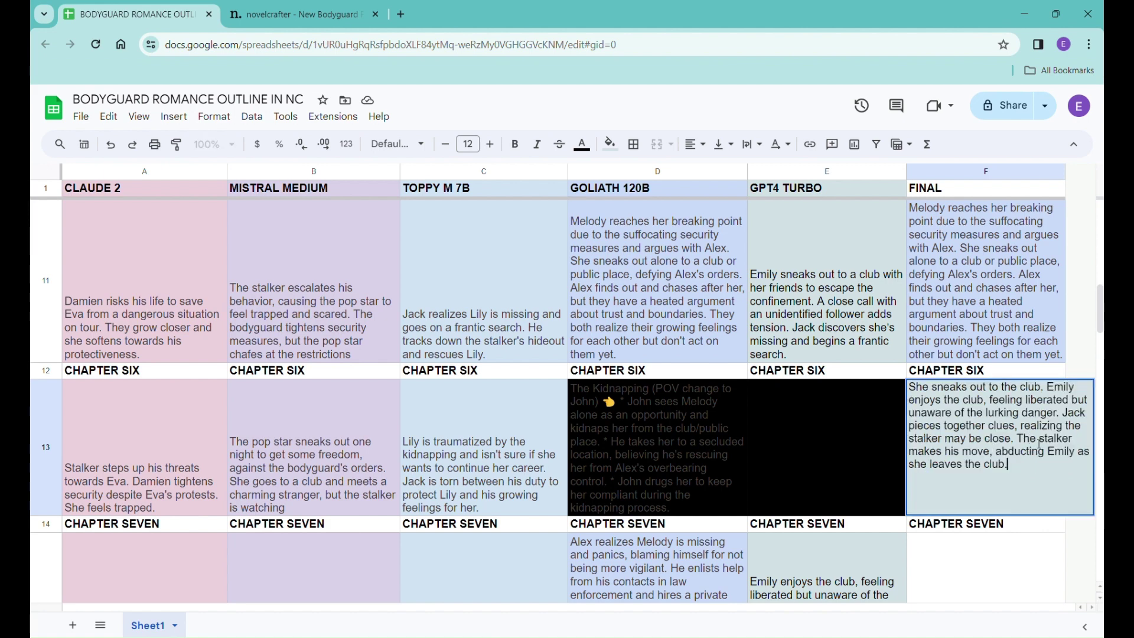
pyautogui.moveTo(1069, 421); pyautogui.dragTo(1011, 440)
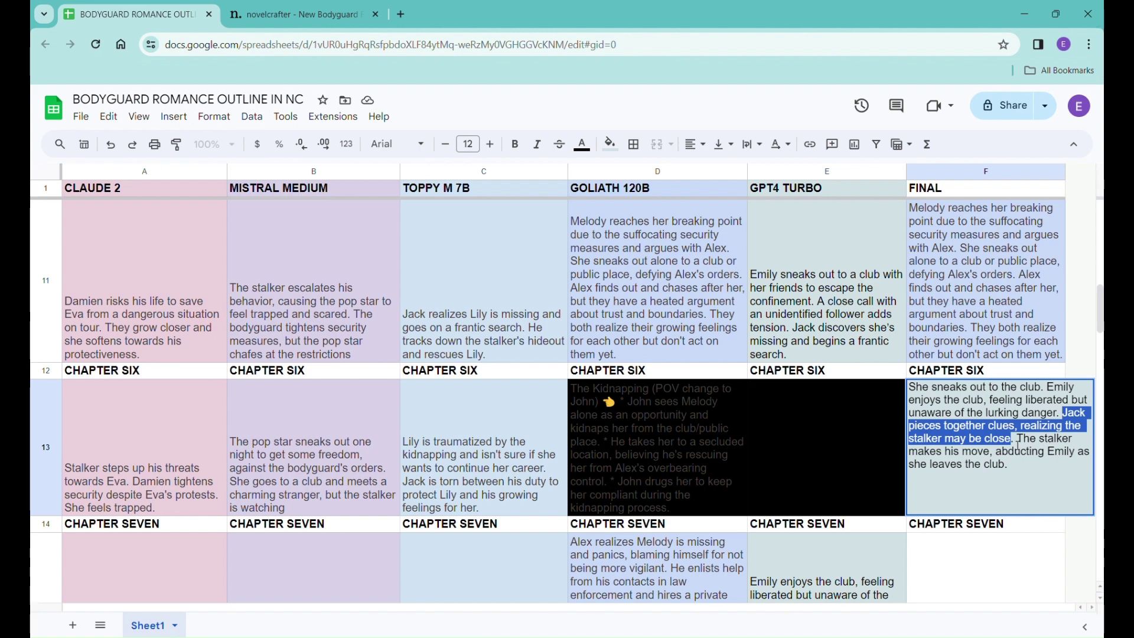
pyautogui.press('BackSpace')
pyautogui.press('BackSpace')
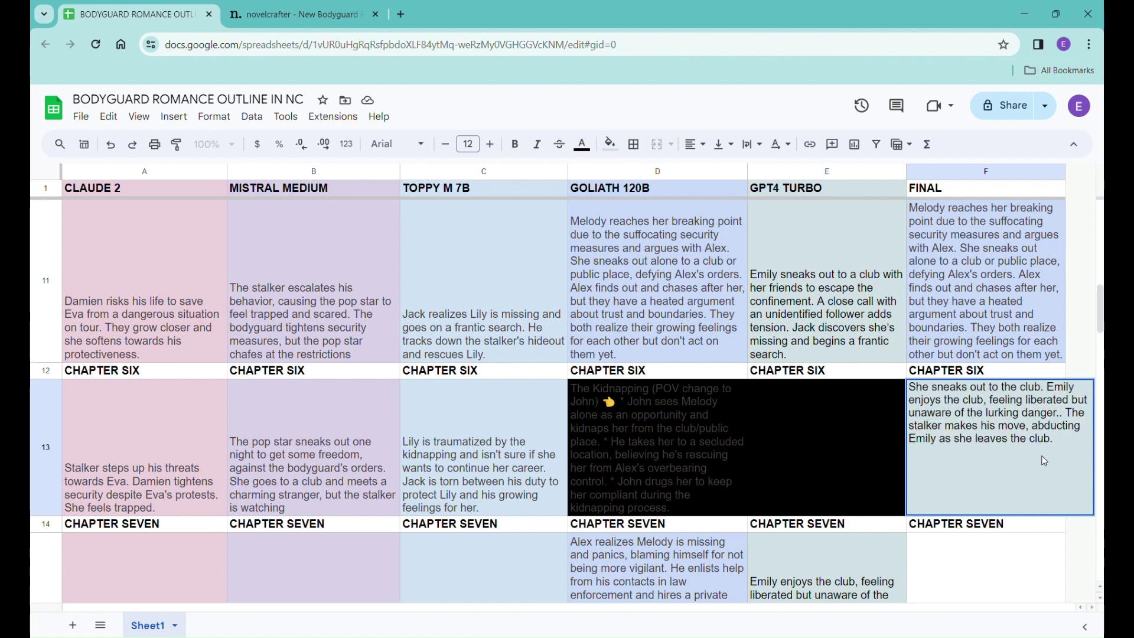
pyautogui.press('BackSpace')
pyautogui.press('Return')
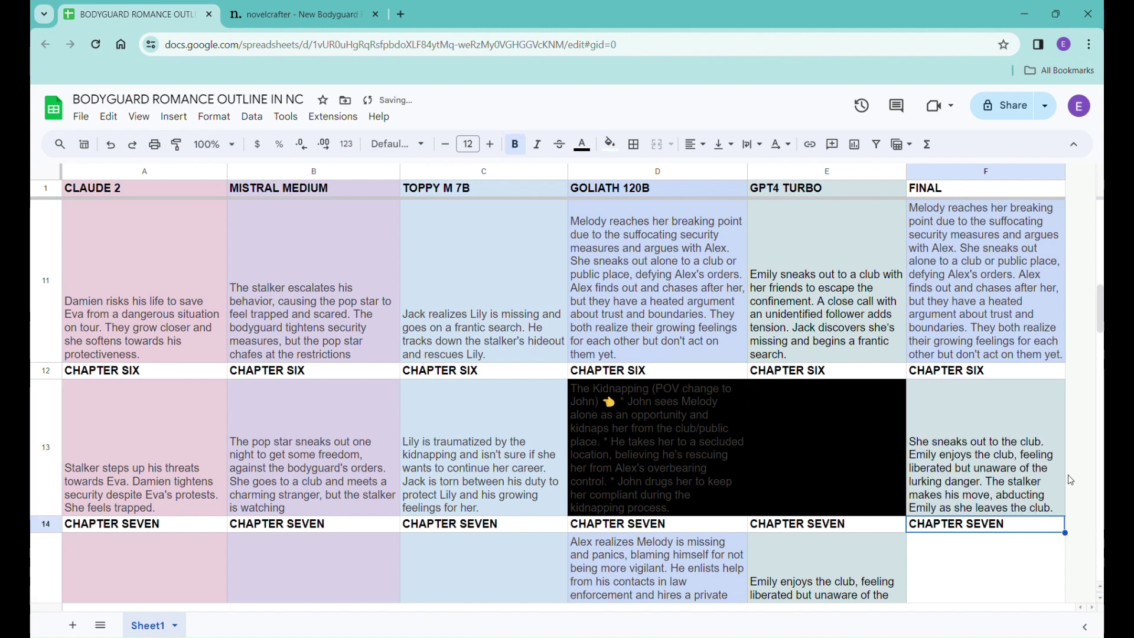
# Step: Copy GPT4 Turbo's Chapter Eight outline from E17 and select the FINAL column's Chapter Seven cell F15
pyautogui.scroll(-3, 1071, 470)
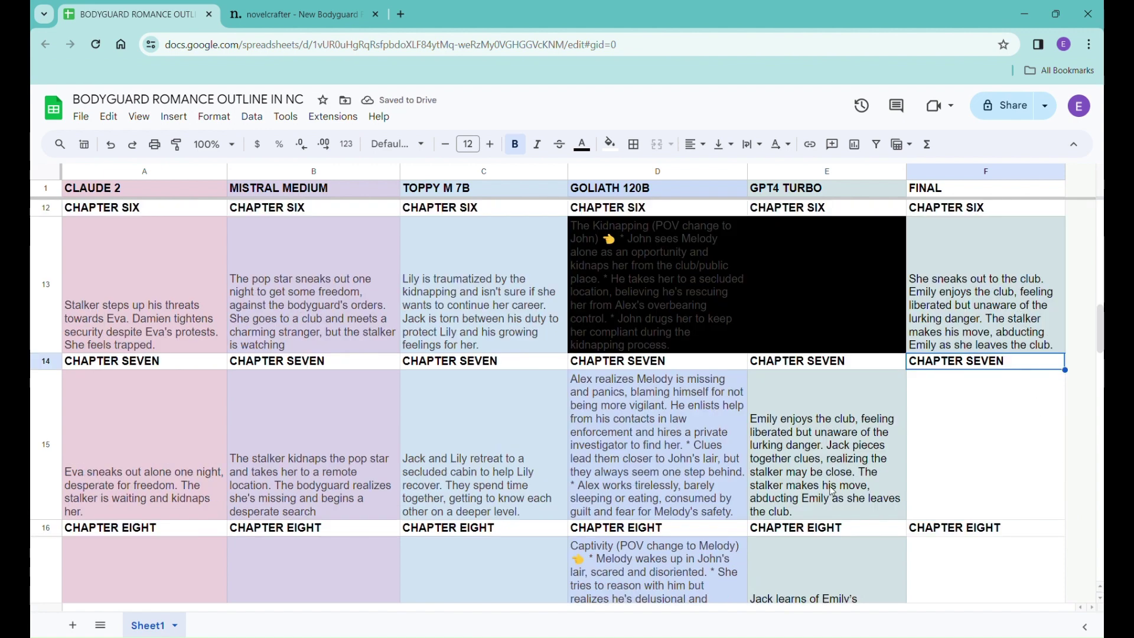
pyautogui.click(826, 560)
pyautogui.hotkey('ctrl', 'c')
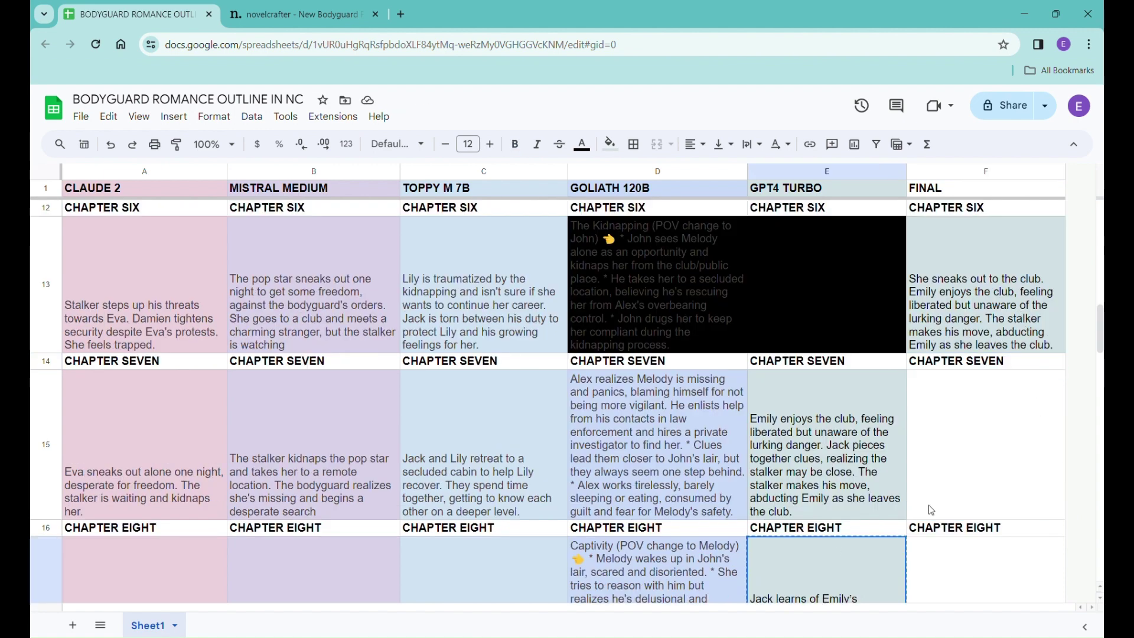
pyautogui.click(986, 426)
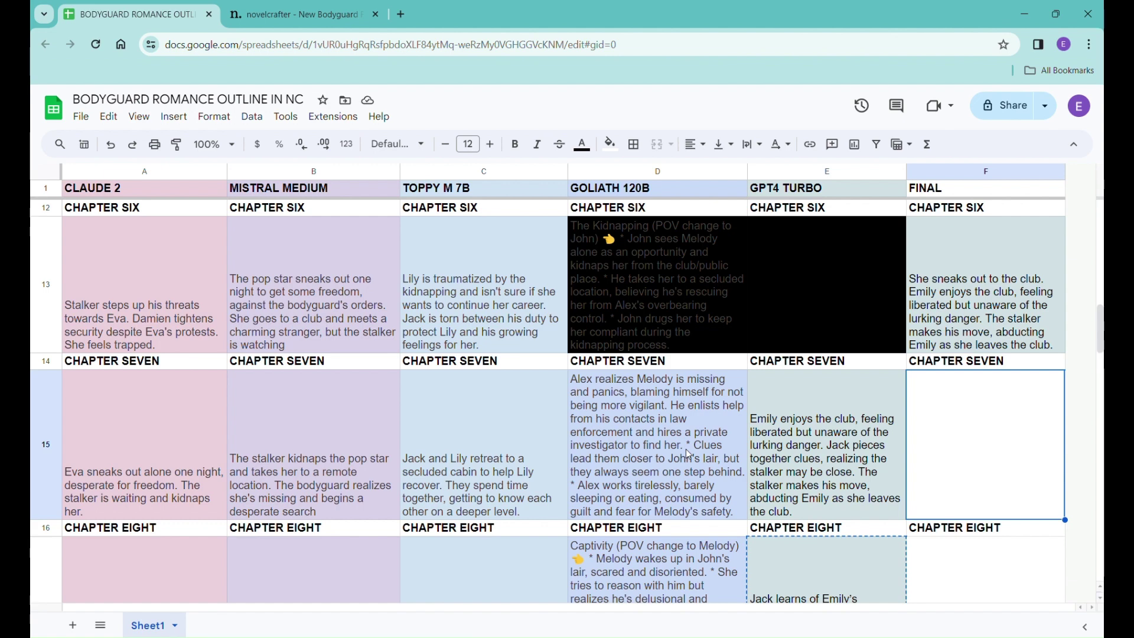
# Step: Compare the models' Chapter Seven and Eight outlines and copy Claude 2's Chapter Eight outline from A17
pyautogui.scroll(-2, 686, 449)
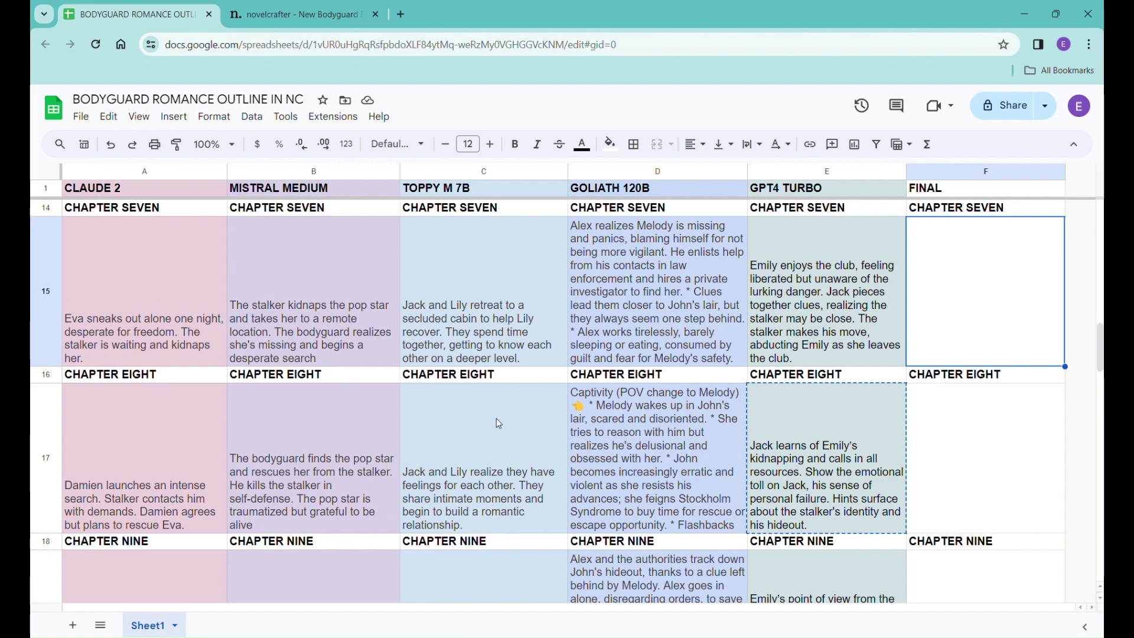
pyautogui.click(342, 331)
pyautogui.scroll(2, 377, 361)
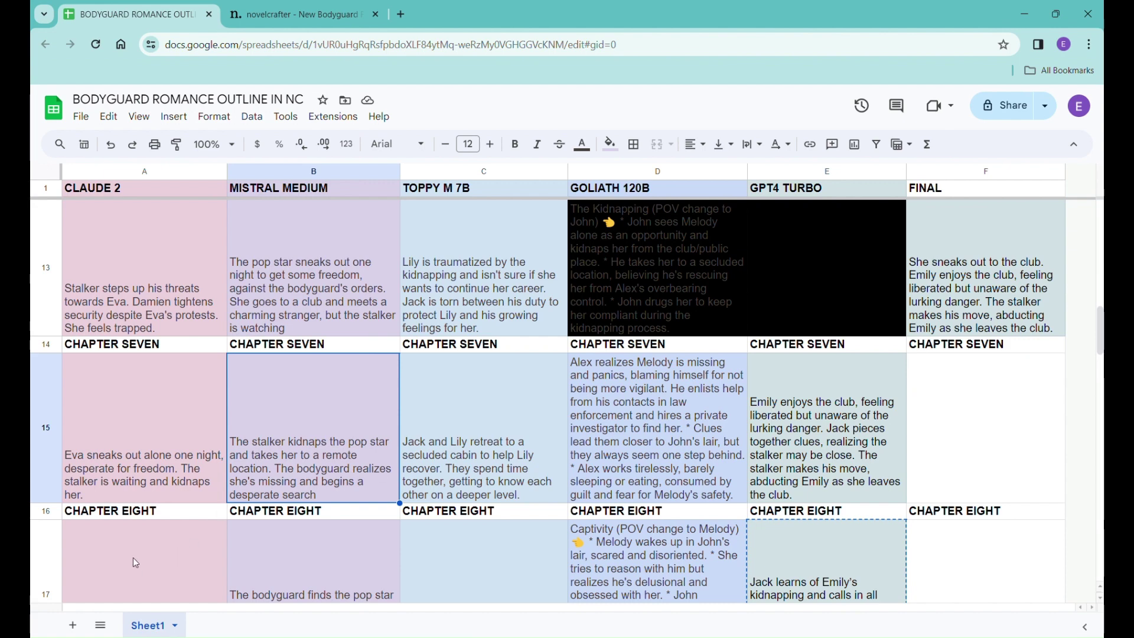
pyautogui.scroll(-1, 145, 525)
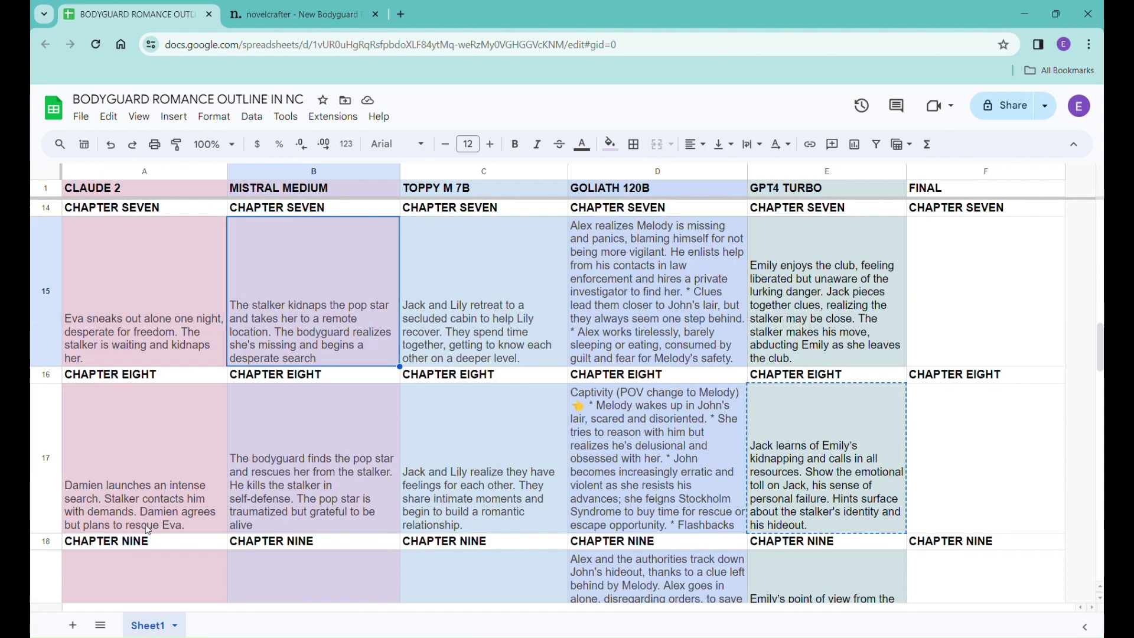
pyautogui.click(171, 487)
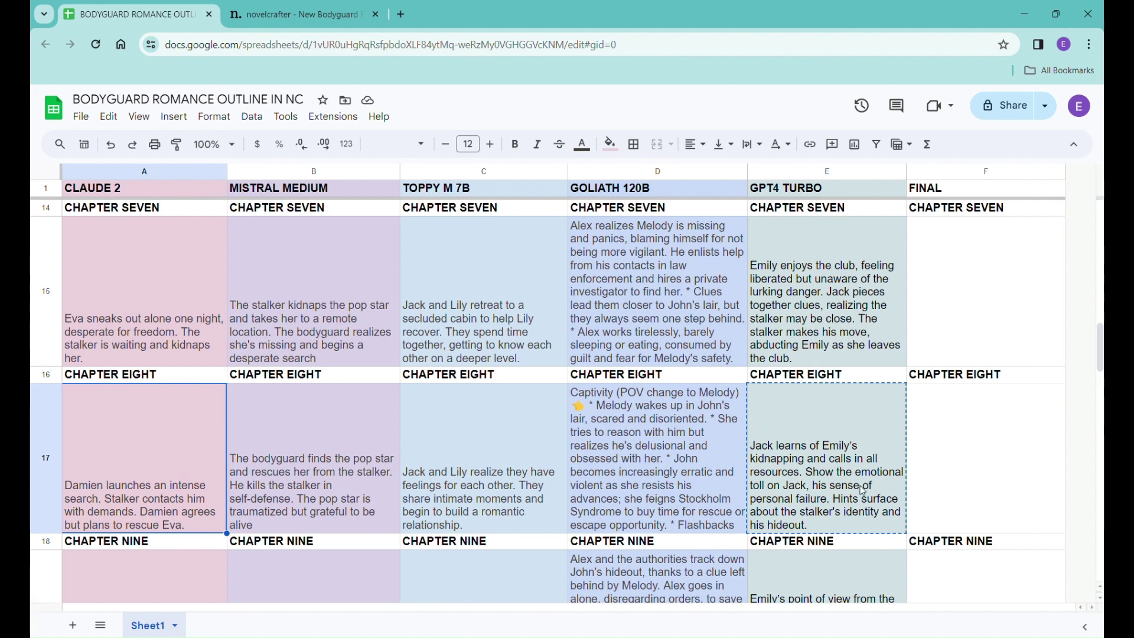
pyautogui.hotkey('ctrl', 'c')
# Step: Copy GPT4 Turbo's Chapter Eight outline from E17 and review the FINAL column's Chapter Five and Six outlines
pyautogui.click(839, 498)
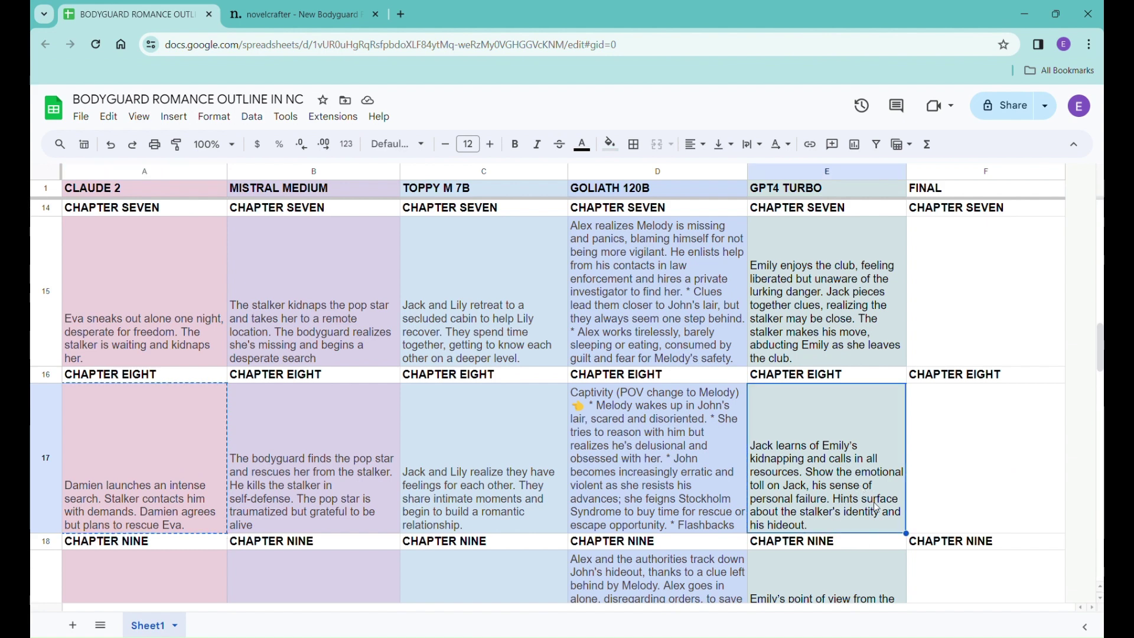
pyautogui.hotkey('ctrl', 'c')
pyautogui.scroll(3, 916, 482)
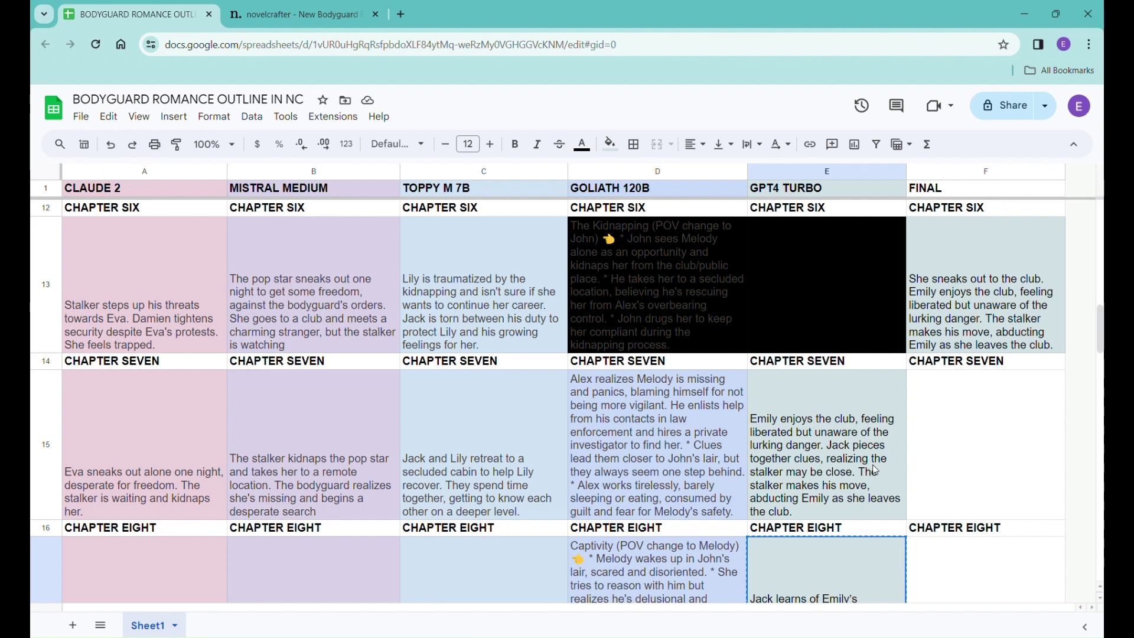
pyautogui.scroll(3, 913, 470)
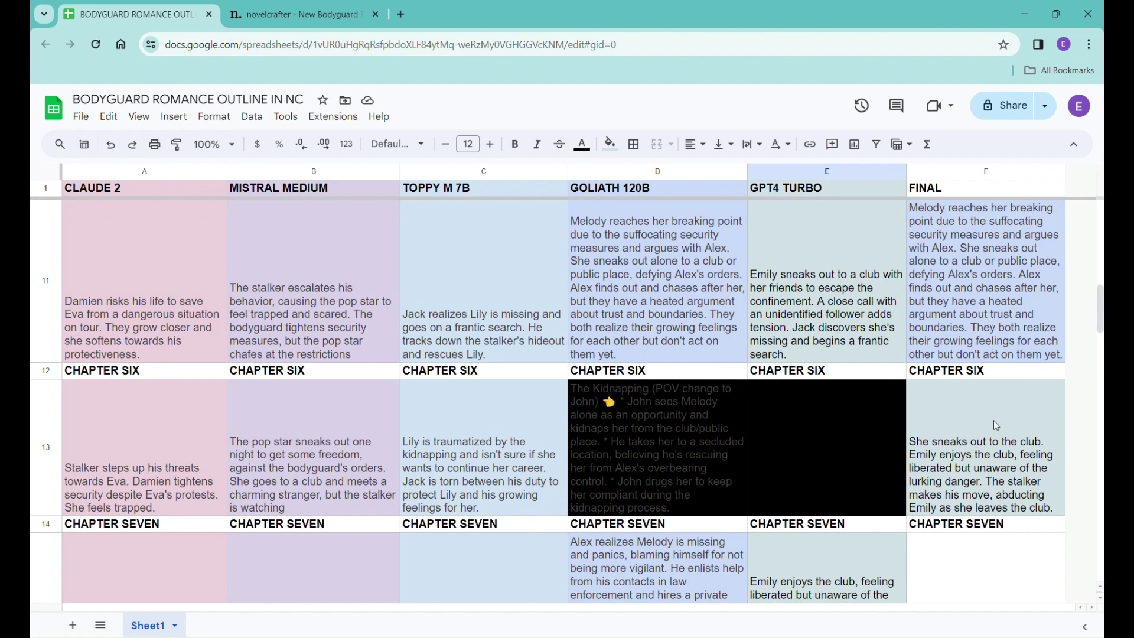
pyautogui.scroll(-3, 993, 421)
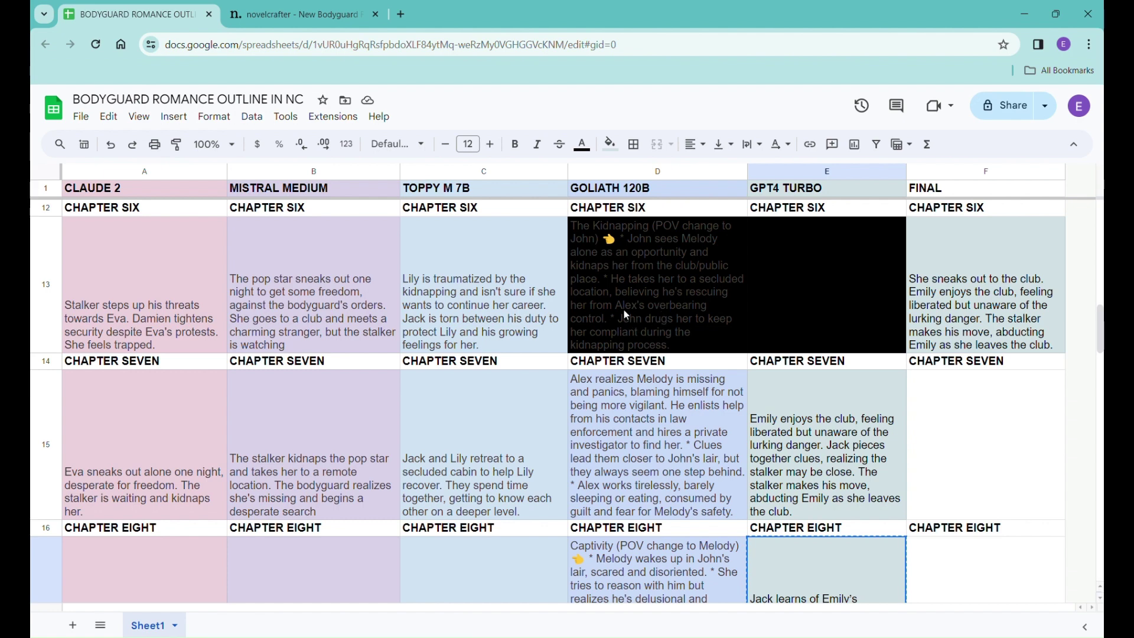
# Step: Reset the black fill on Goliath 120B's Chapter Six outline in D13
pyautogui.doubleClick(613, 281)
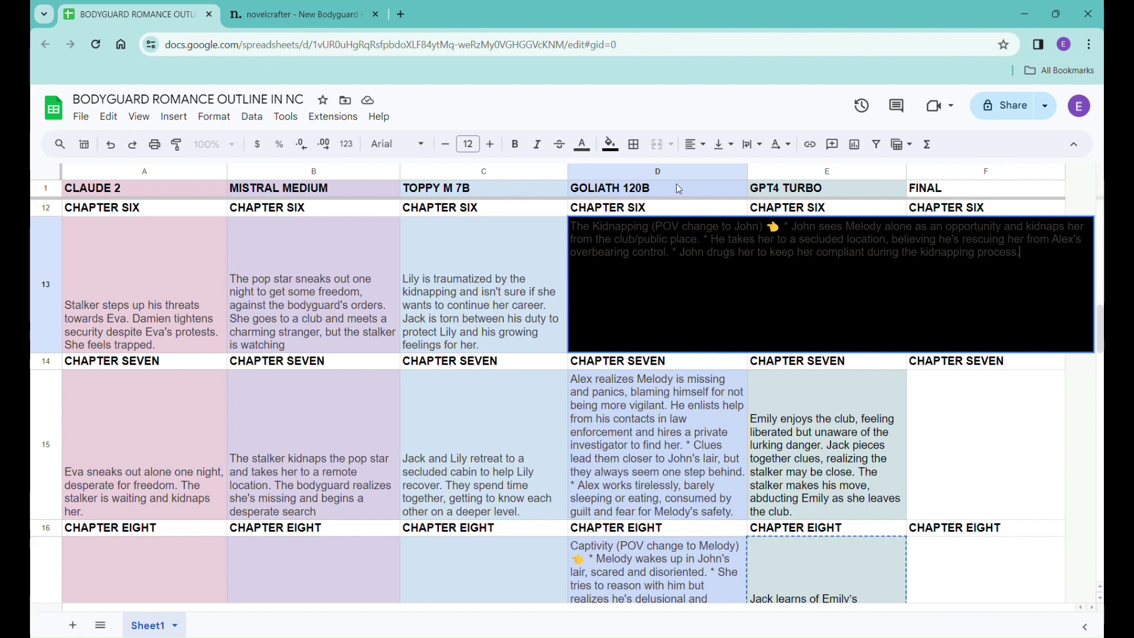
pyautogui.click(611, 144)
pyautogui.click(636, 177)
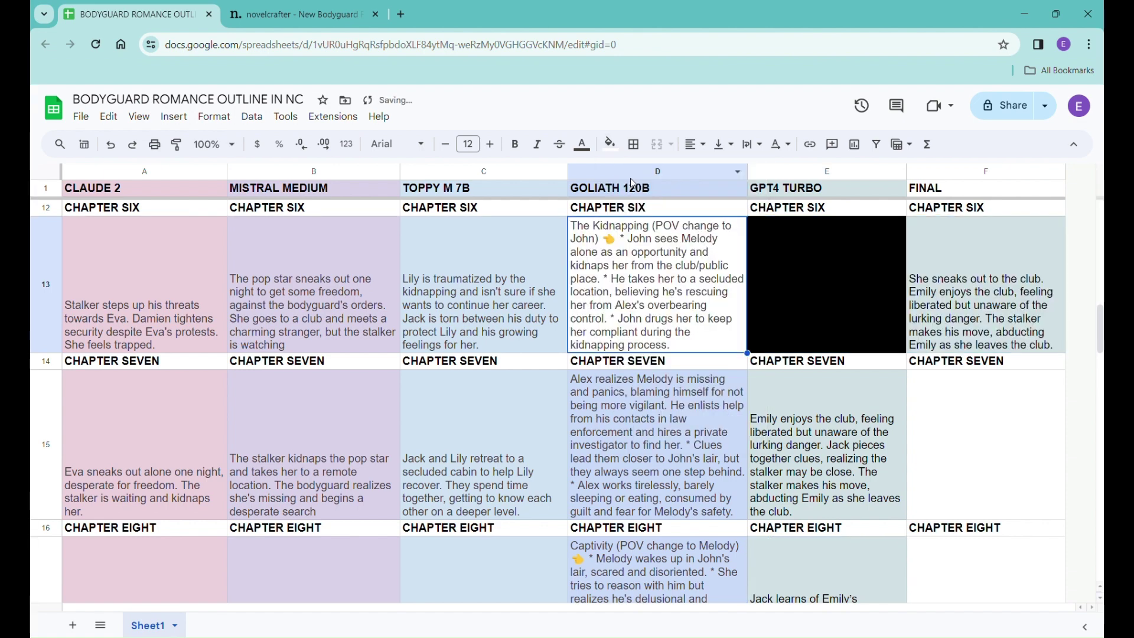
# Step: Copy D13's text from "He takes her to a secluded location" through the end into the FINAL column's Chapter Seven cell F15
pyautogui.doubleClick(616, 282)
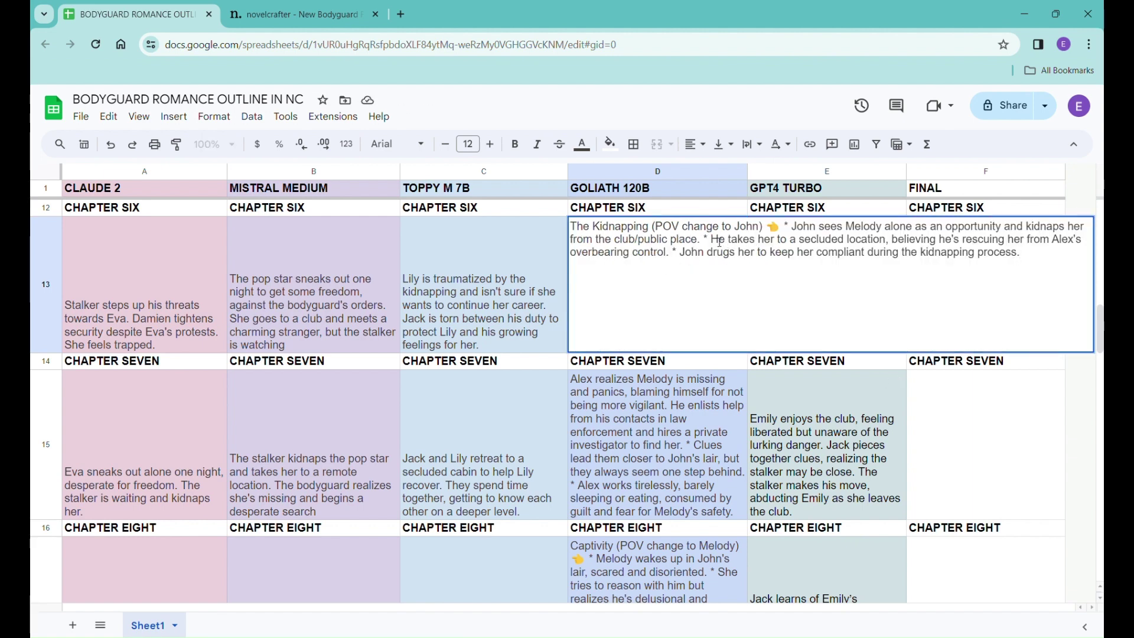
pyautogui.moveTo(712, 239); pyautogui.dragTo(1056, 262)
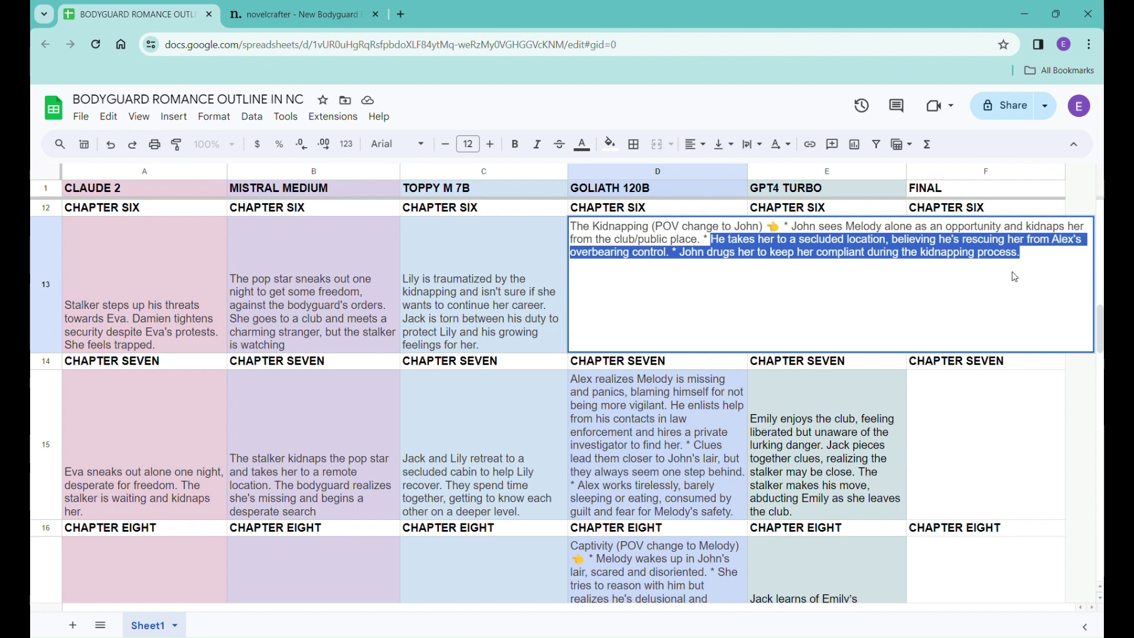
pyautogui.click(971, 404)
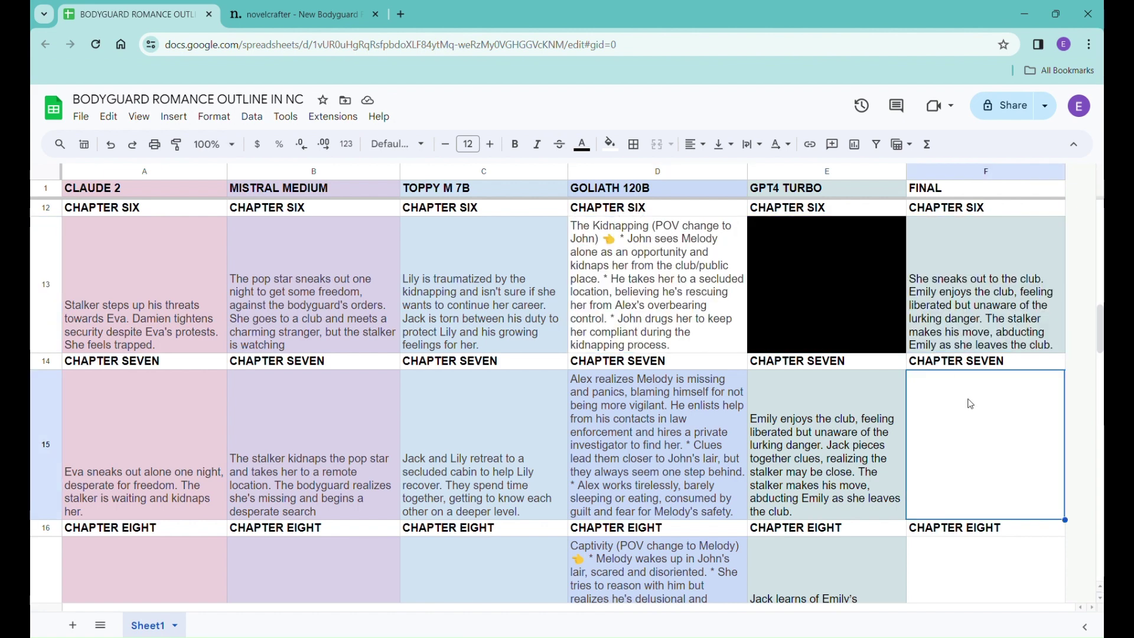
pyautogui.hotkey('ctrl', 'v')
pyautogui.hotkey('ctrl', 'z')
pyautogui.rightClick(965, 403)
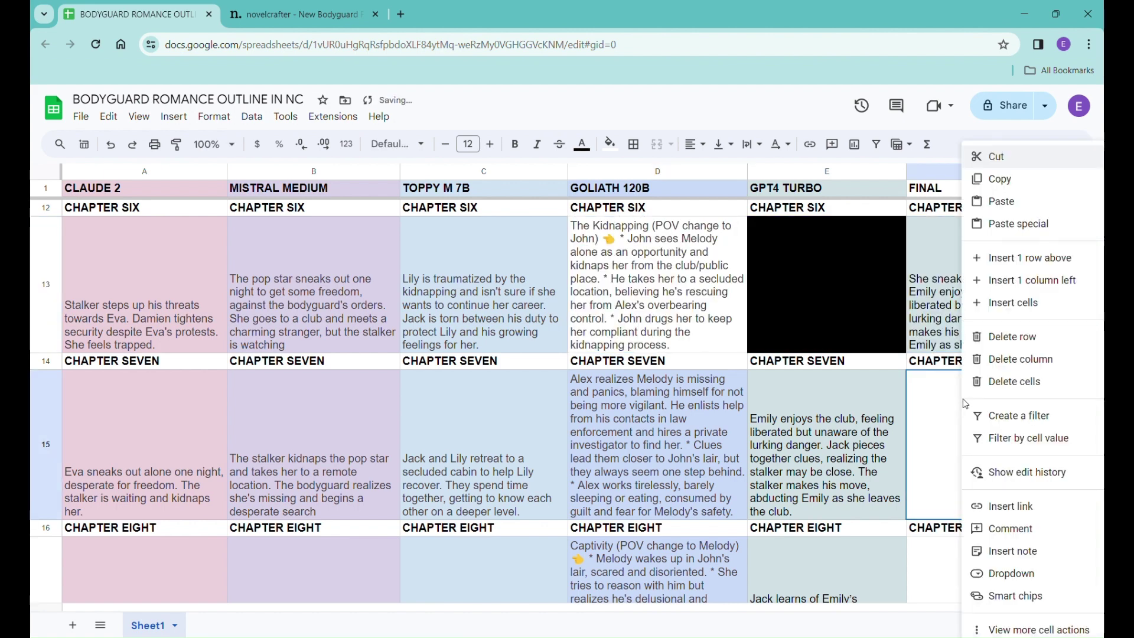
pyautogui.moveTo(1010, 233)
pyautogui.click(878, 233)
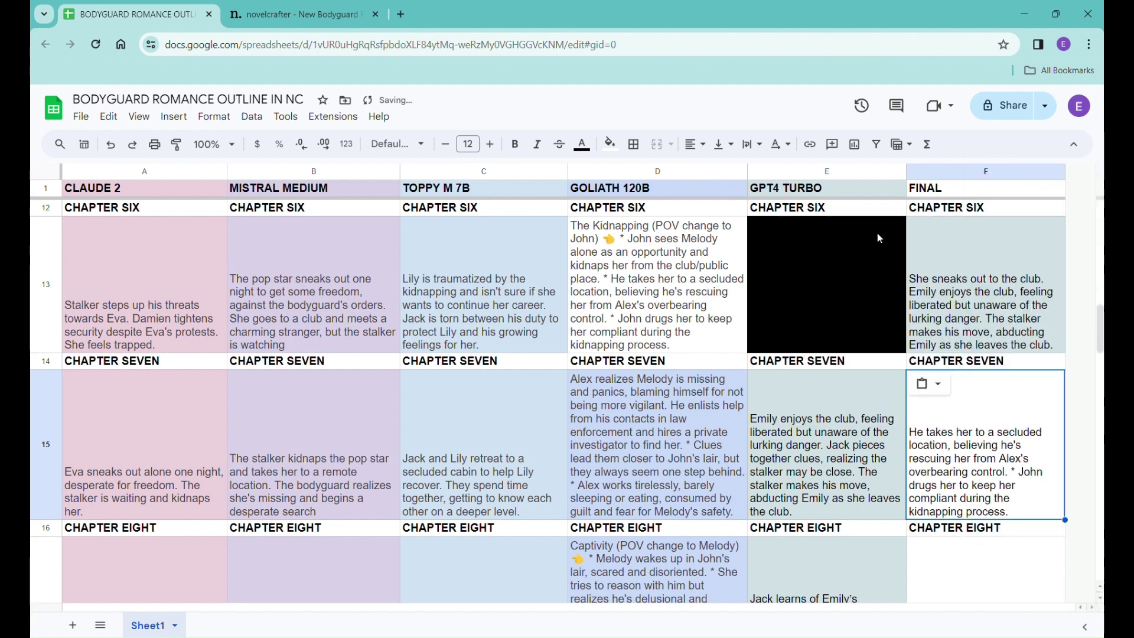
# Step: Replace "He" at the start of F15 with "Kidnapper" and delete the asterisk before "John drugs her"
pyautogui.doubleClick(925, 441)
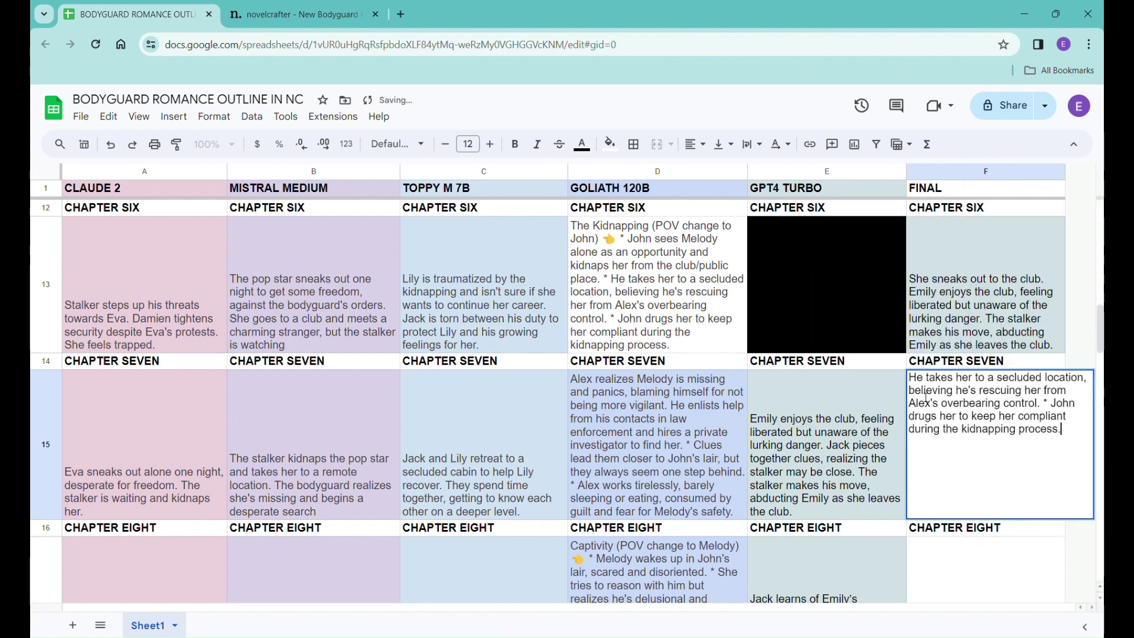
pyautogui.moveTo(926, 378); pyautogui.dragTo(891, 379)
pyautogui.write('Kidnapper')
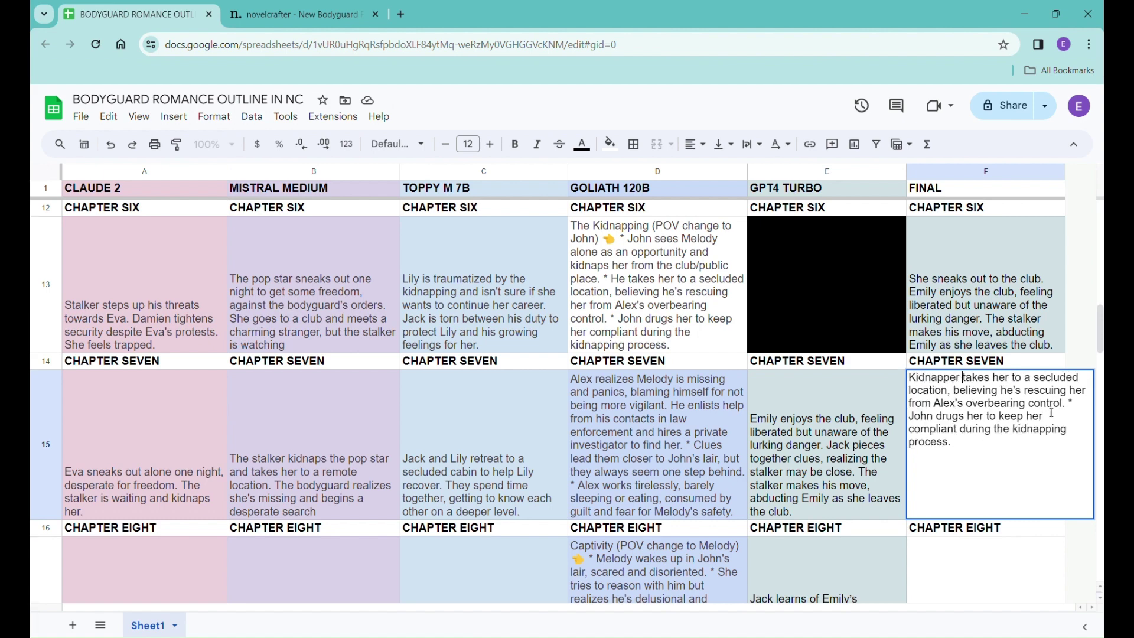
pyautogui.click(1075, 407)
pyautogui.click(984, 448)
# Step: Fill Goliath 120B's Chapter Six cell D13 with black again
pyautogui.click(642, 313)
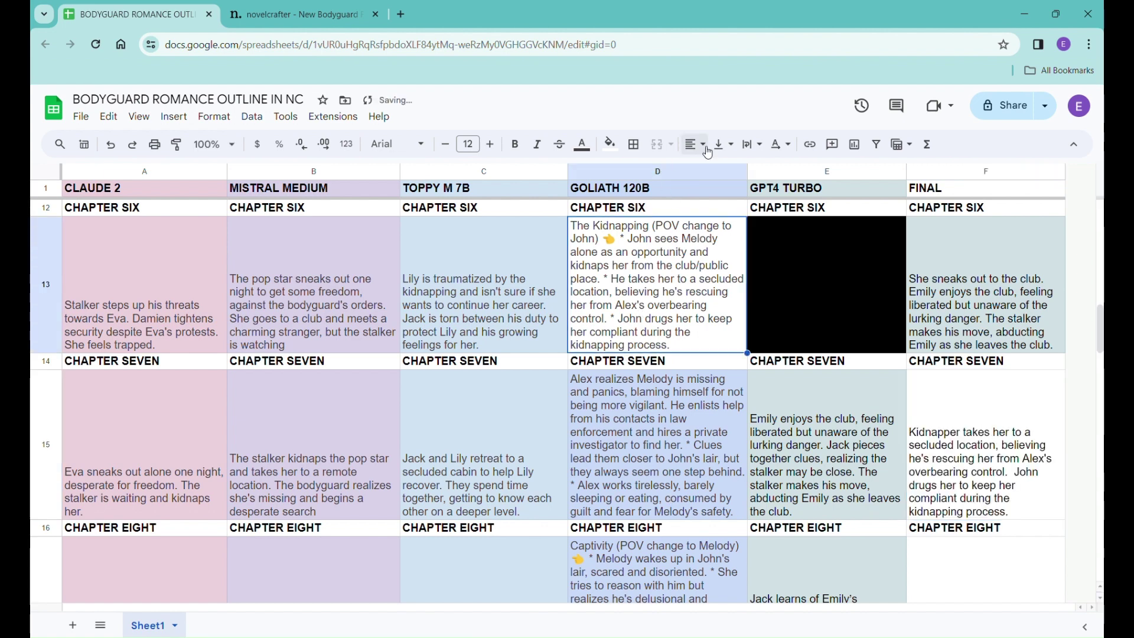
pyautogui.click(610, 144)
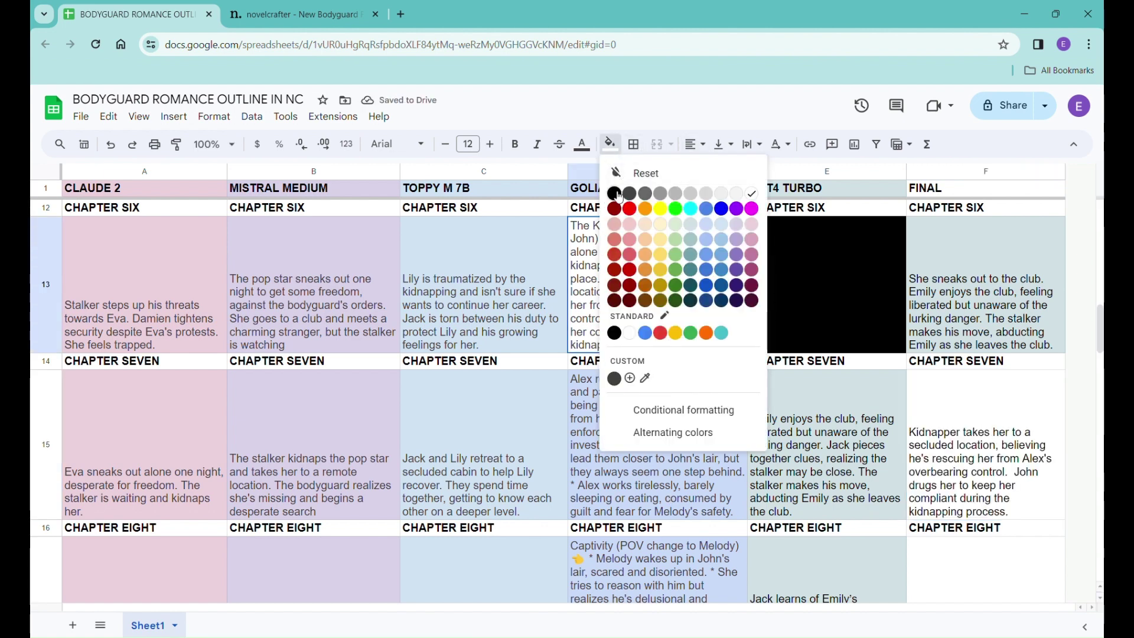
pyautogui.click(615, 193)
pyautogui.click(858, 477)
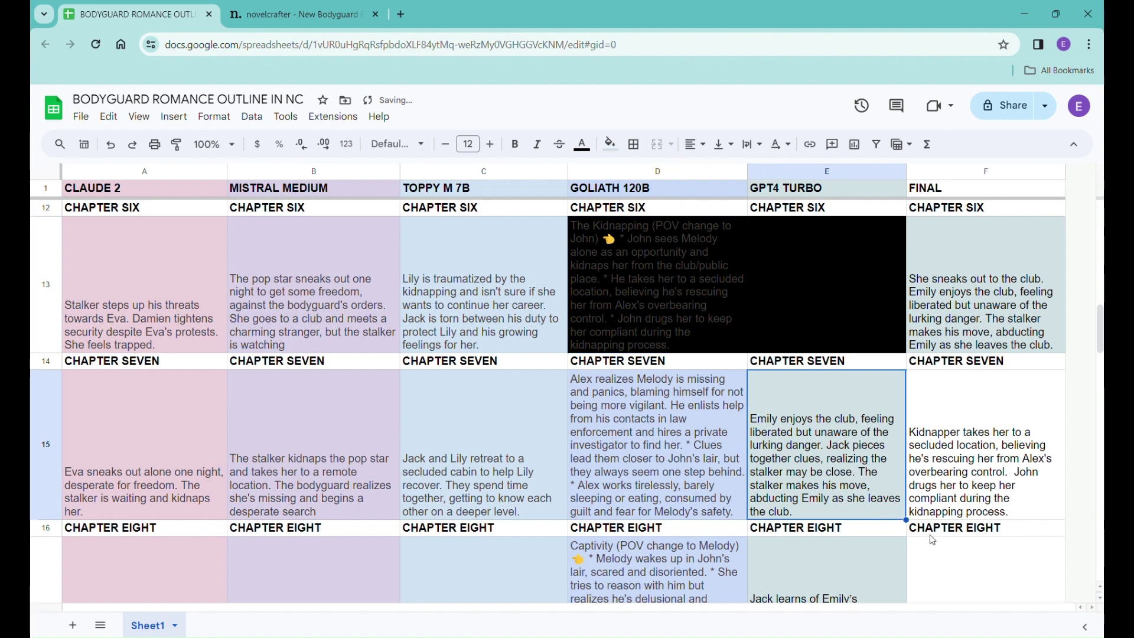
# Step: Copy Goliath 120B's Chapter Eight outline from D17 into the FINAL column's Chapter Eight cell F17
pyautogui.scroll(-2, 941, 538)
pyautogui.click(954, 477)
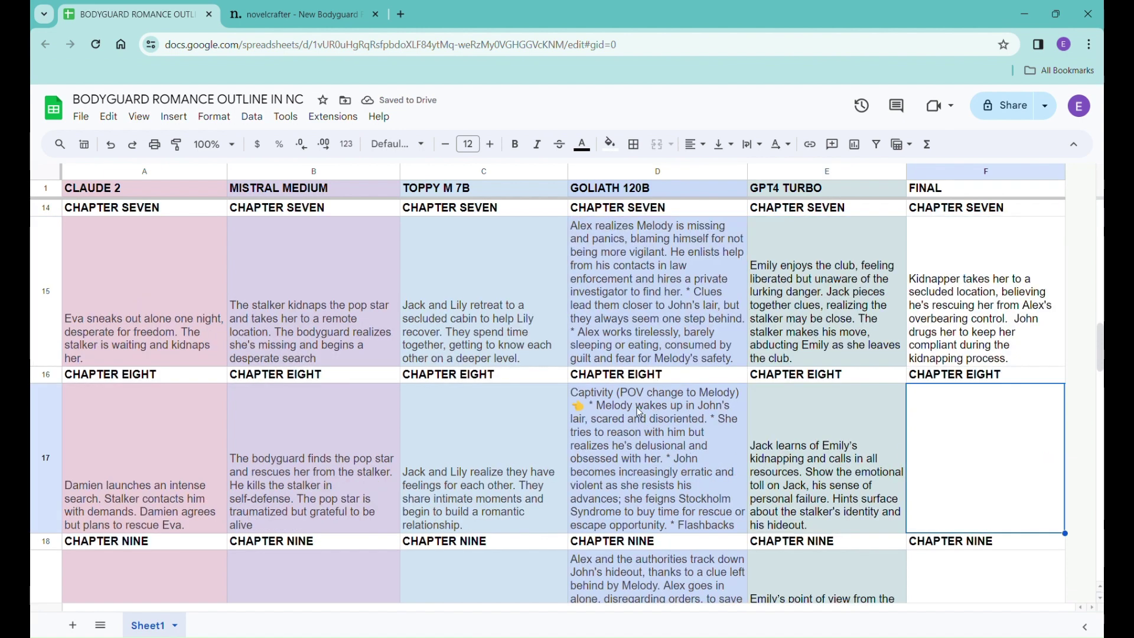
pyautogui.click(629, 440)
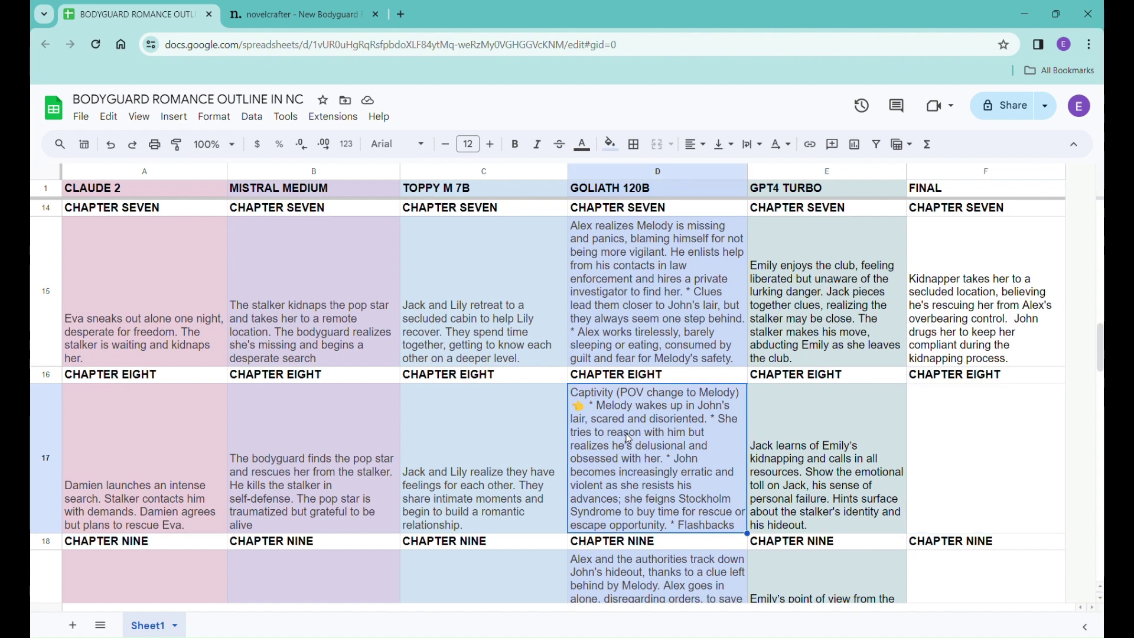
pyautogui.hotkey('ctrl', 'c')
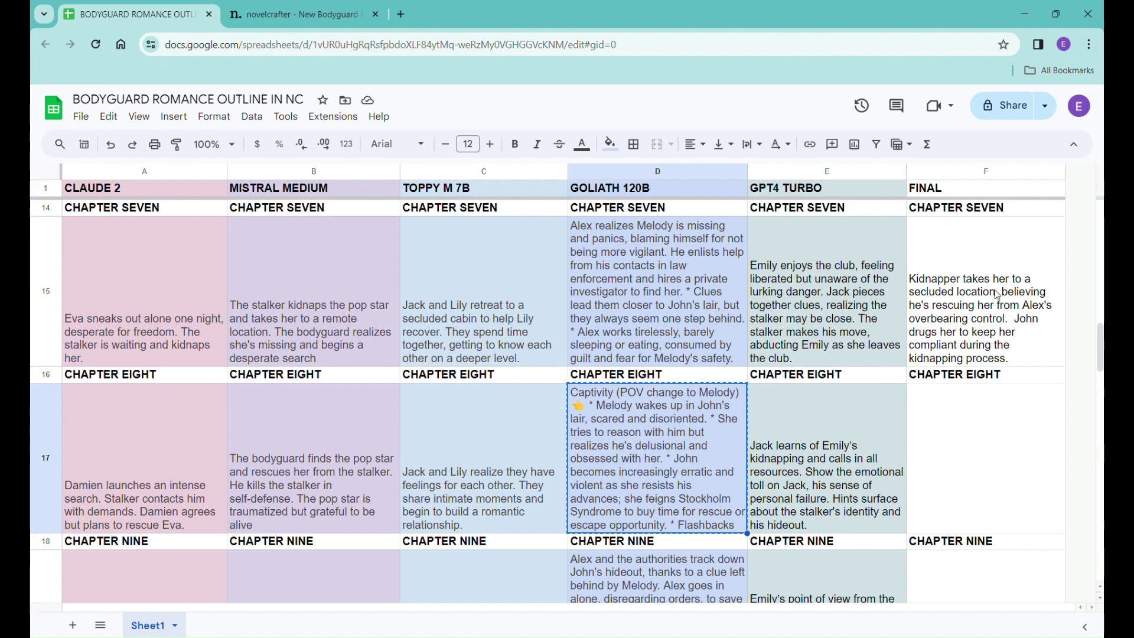
pyautogui.click(994, 418)
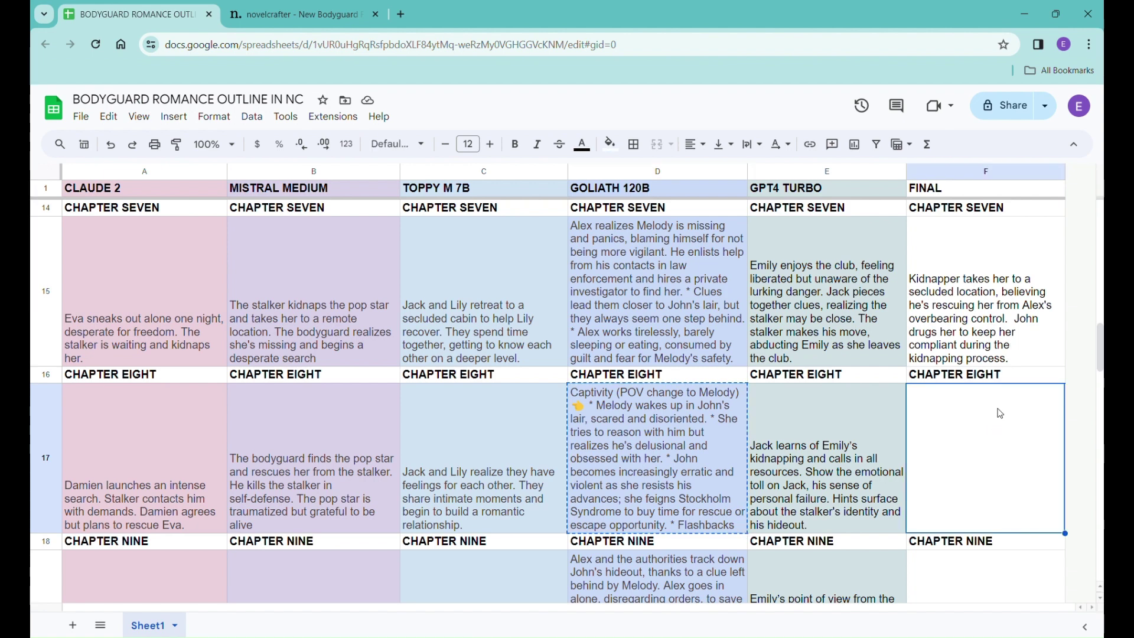
pyautogui.hotkey('ctrl', 'v')
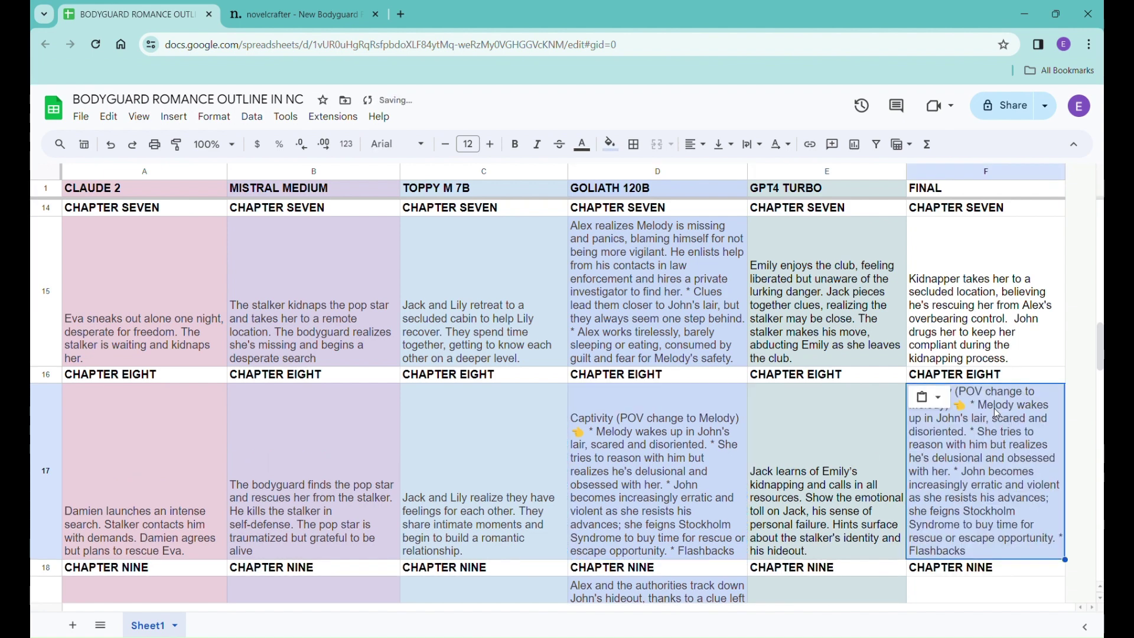
# Step: Add "Show her drugged state from her POV, her disorientation." at the end of the FINAL Chapter Seven outline in F15
pyautogui.doubleClick(1011, 357)
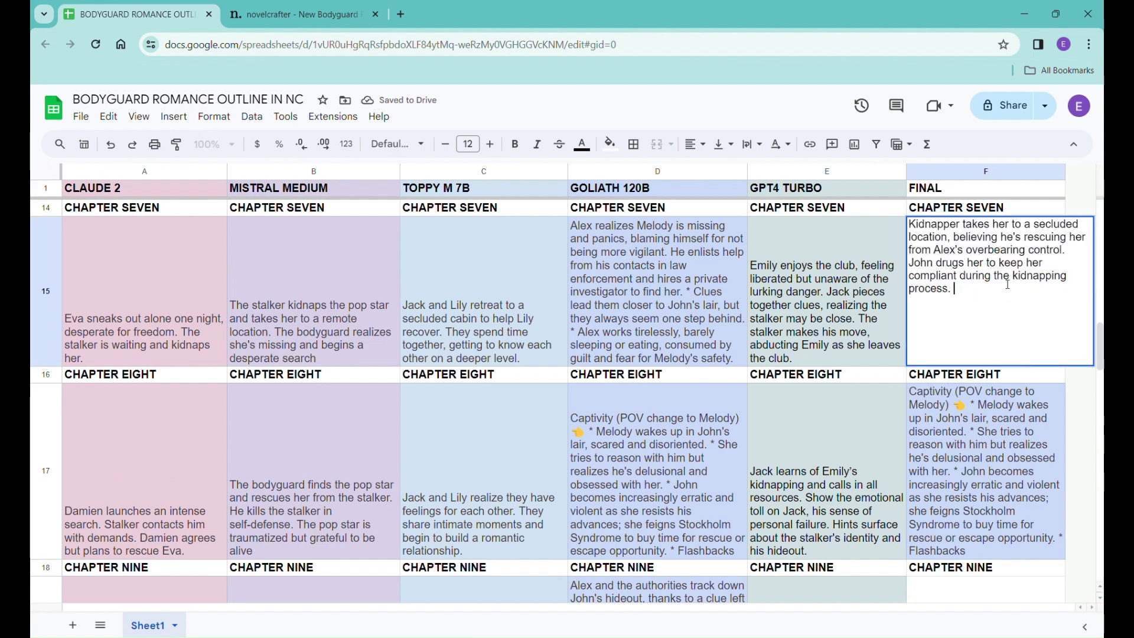
pyautogui.write('Show her drugged state')
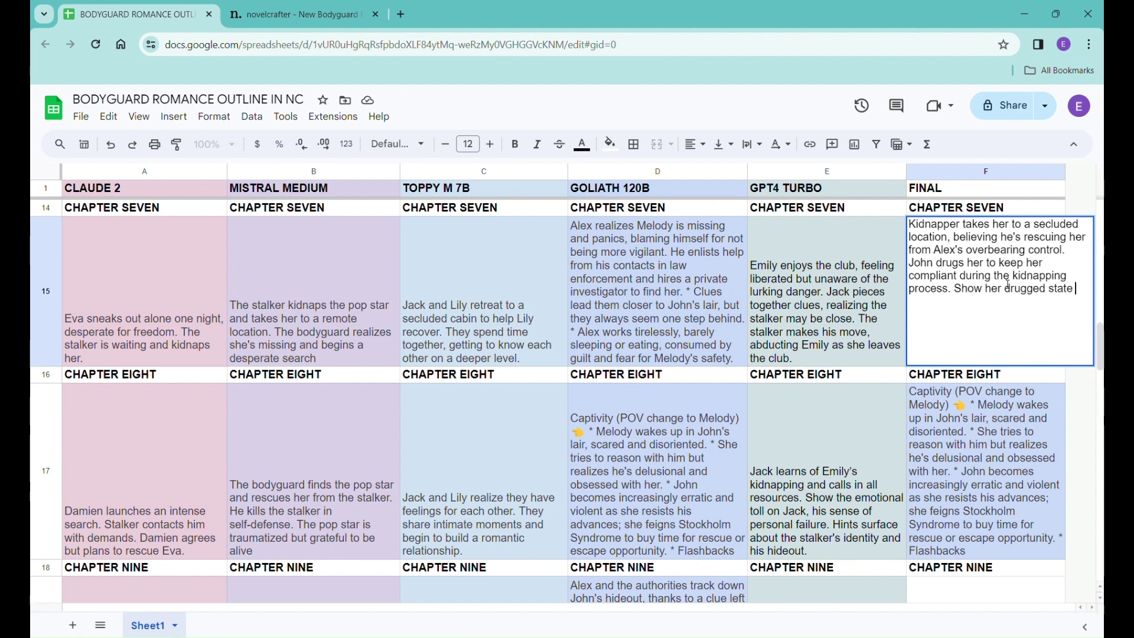
pyautogui.write(' from her POV, her disorientation.')
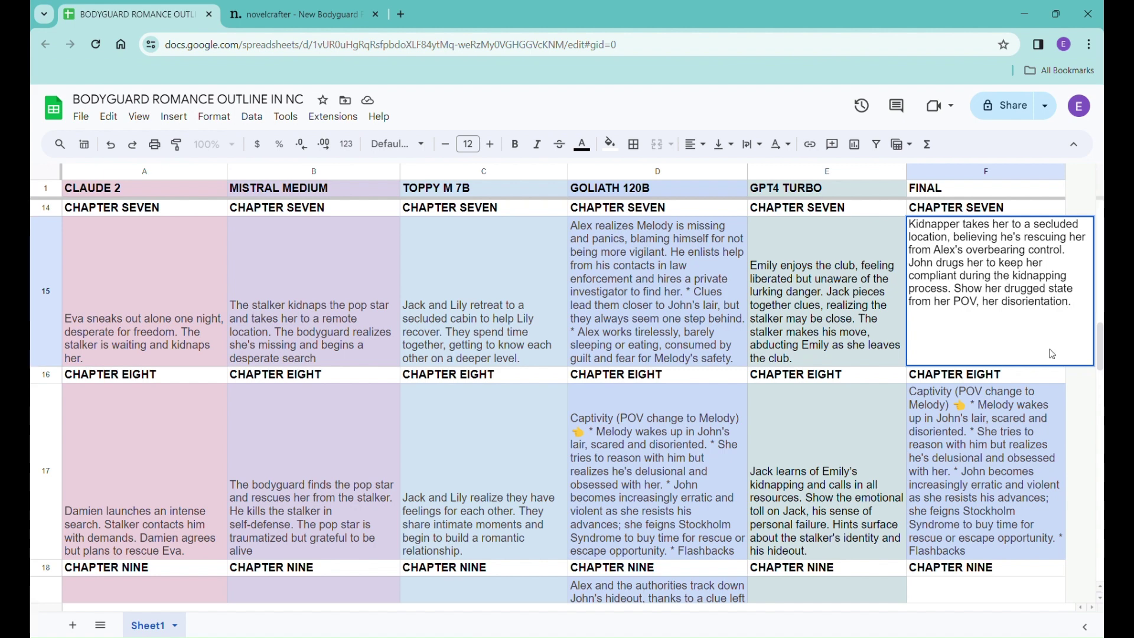
pyautogui.click(1059, 413)
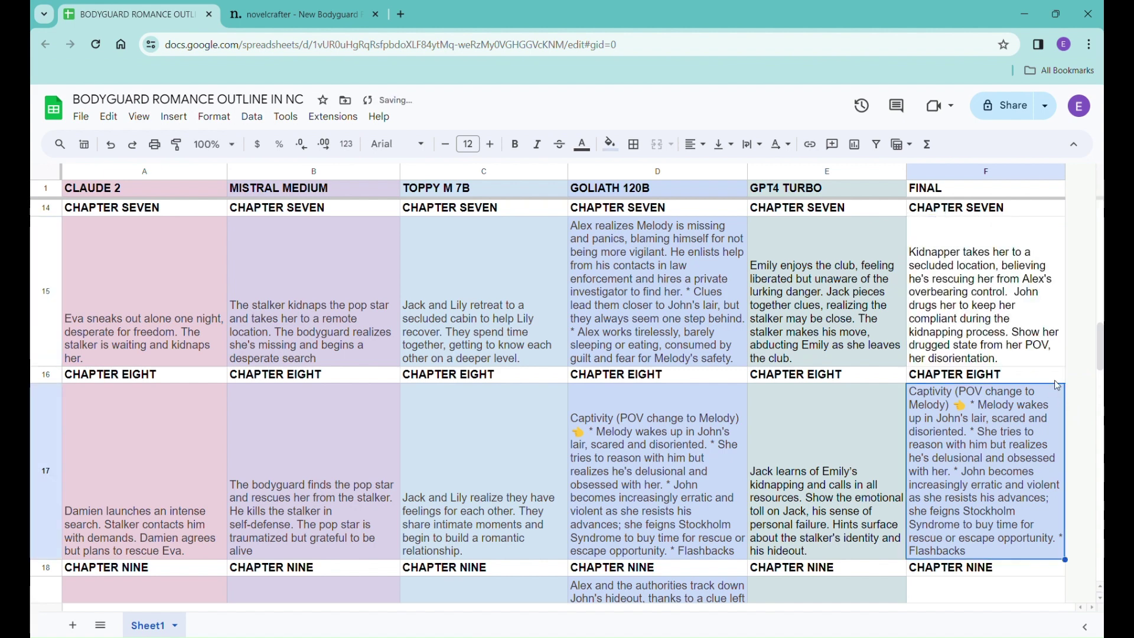
# Step: Fill the FINAL Chapter Seven cell F15 with the light blue that matches the GOLIATH 120B column
pyautogui.scroll(2, 1035, 344)
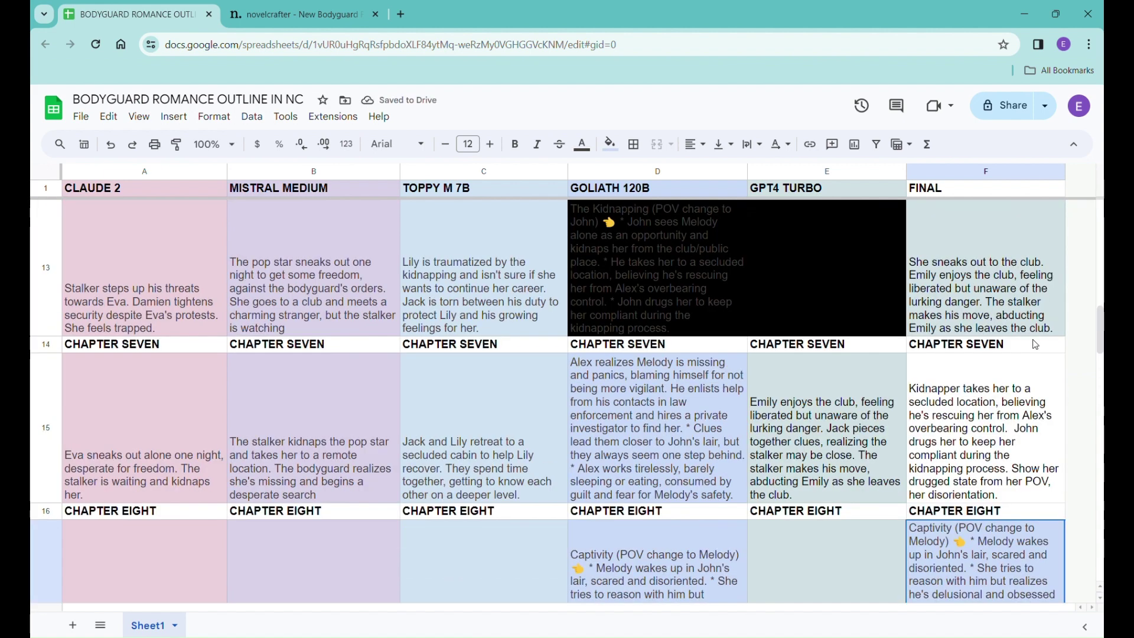
pyautogui.click(953, 433)
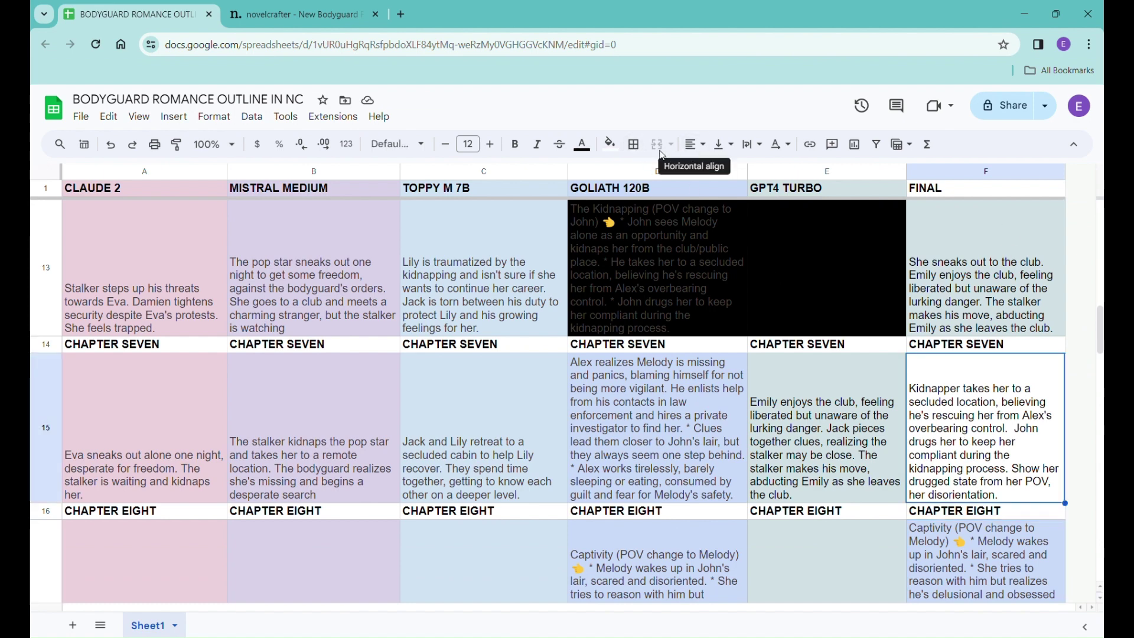
pyautogui.click(610, 144)
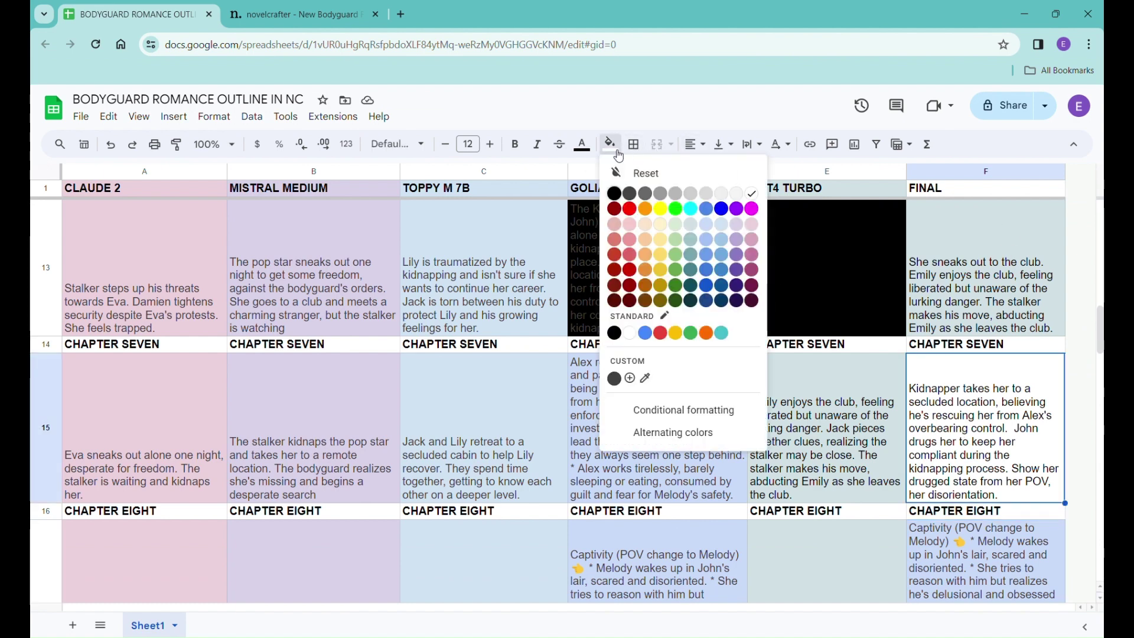
pyautogui.click(714, 234)
pyautogui.click(830, 385)
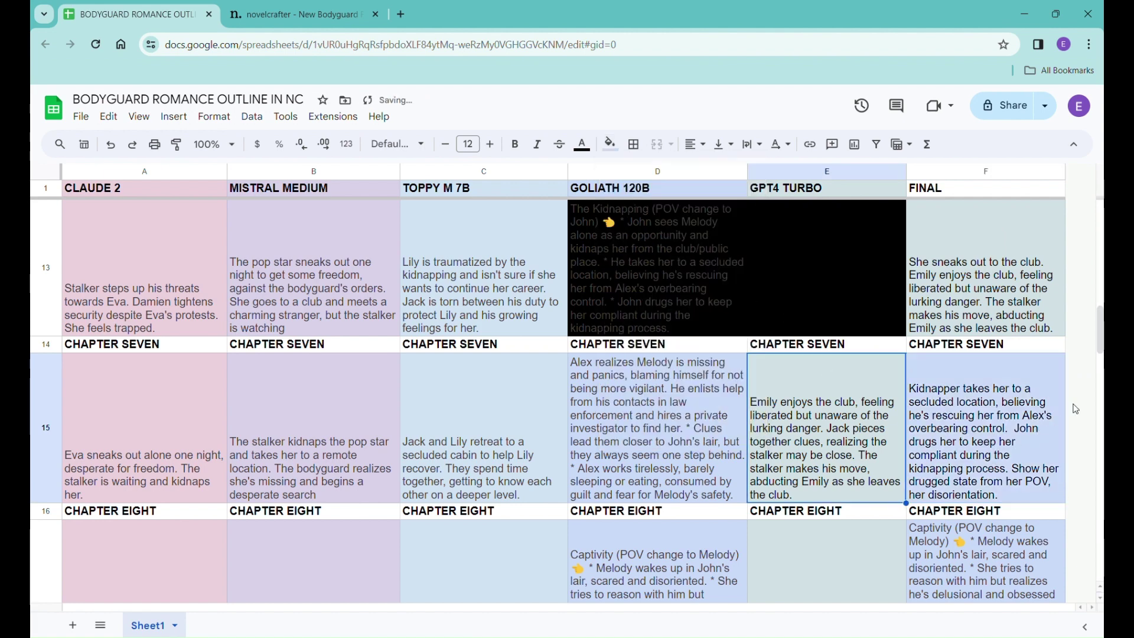
pyautogui.press('Right')
# Step: Delete the trailing "* Flashbacks" from the FINAL column's Chapter Eight outline in F17
pyautogui.scroll(-5, 1075, 409)
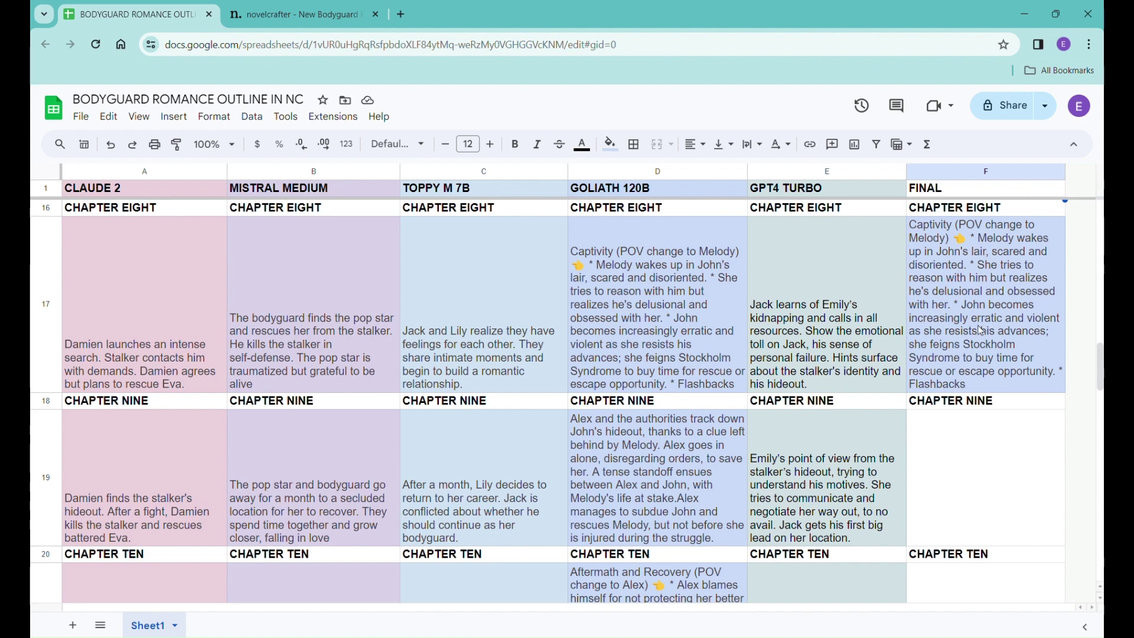
pyautogui.click(1062, 376)
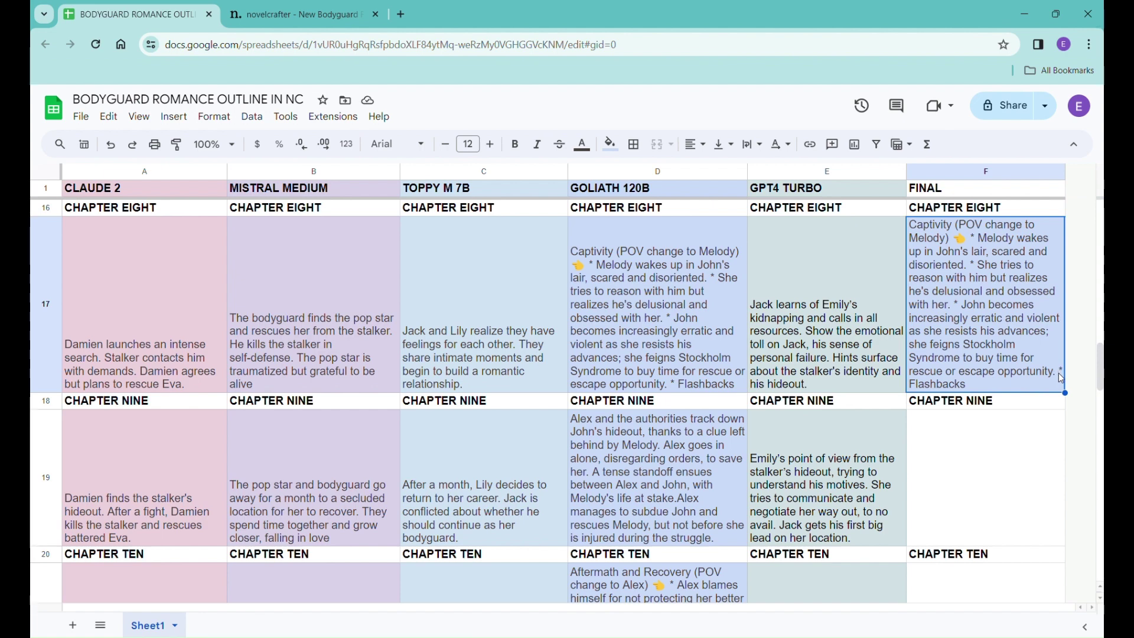
pyautogui.doubleClick(1063, 376)
pyautogui.moveTo(1009, 346); pyautogui.dragTo(1082, 349)
pyautogui.press('BackSpace')
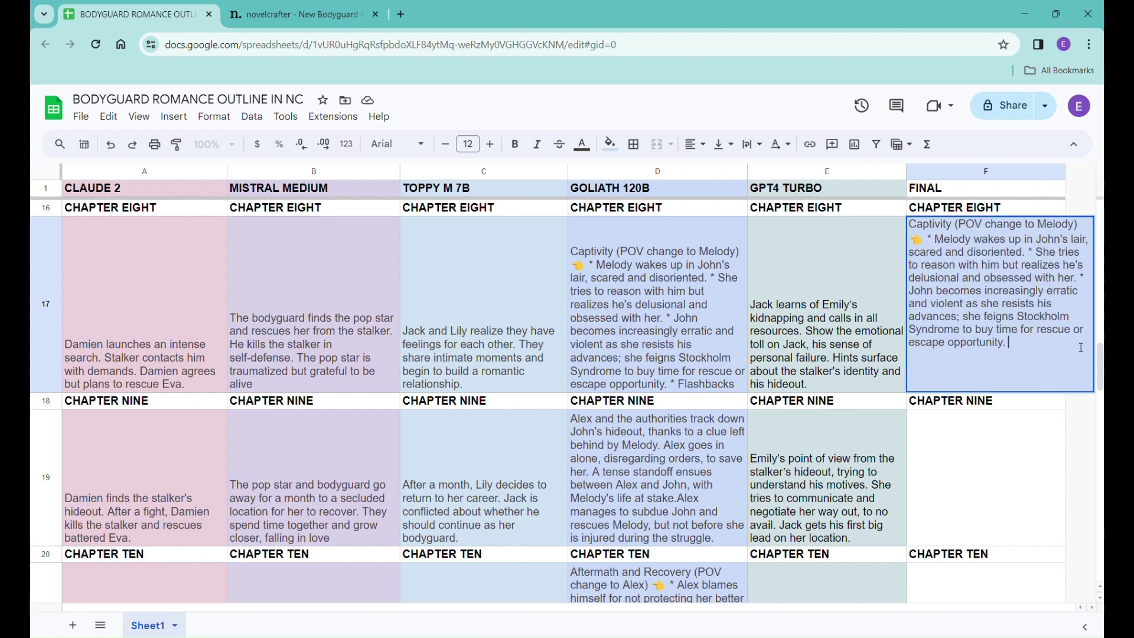
pyautogui.click(1063, 454)
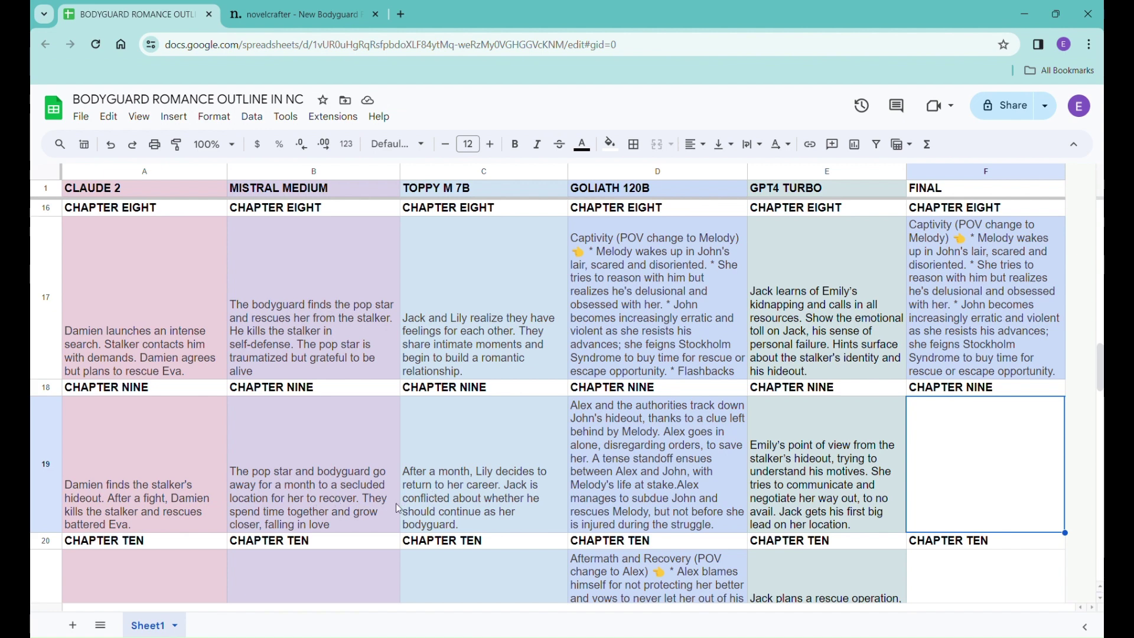
# Step: Copy GPT4 Turbo's Chapter Nine outline from E19 into the FINAL column's Chapter Nine cell F19
pyautogui.click(647, 458)
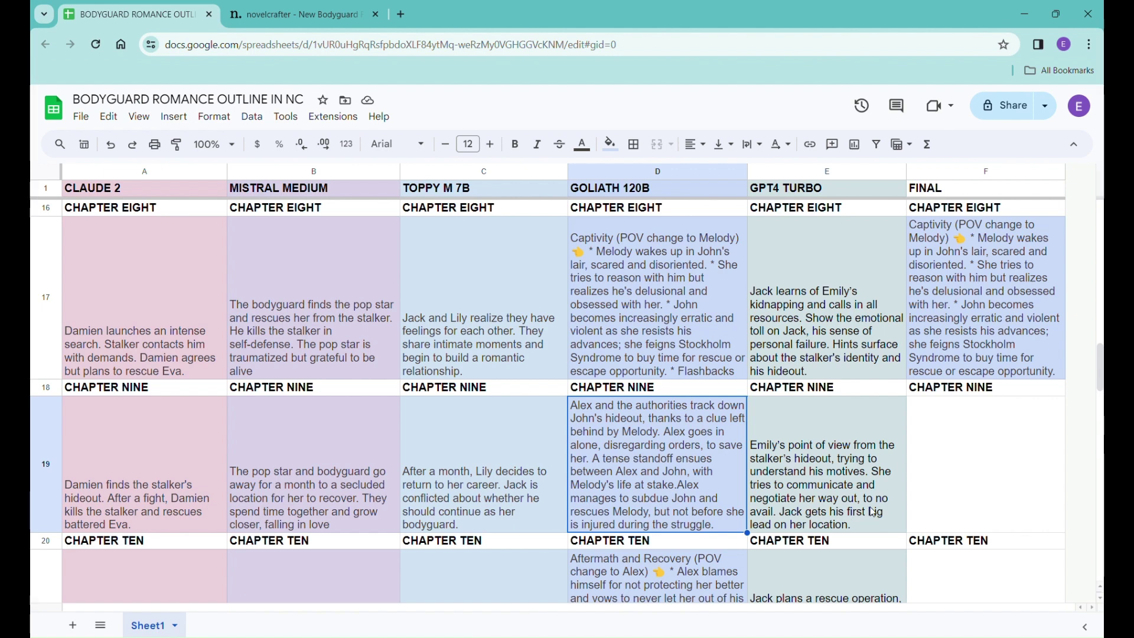
pyautogui.click(864, 461)
pyautogui.hotkey('ctrl', 'c')
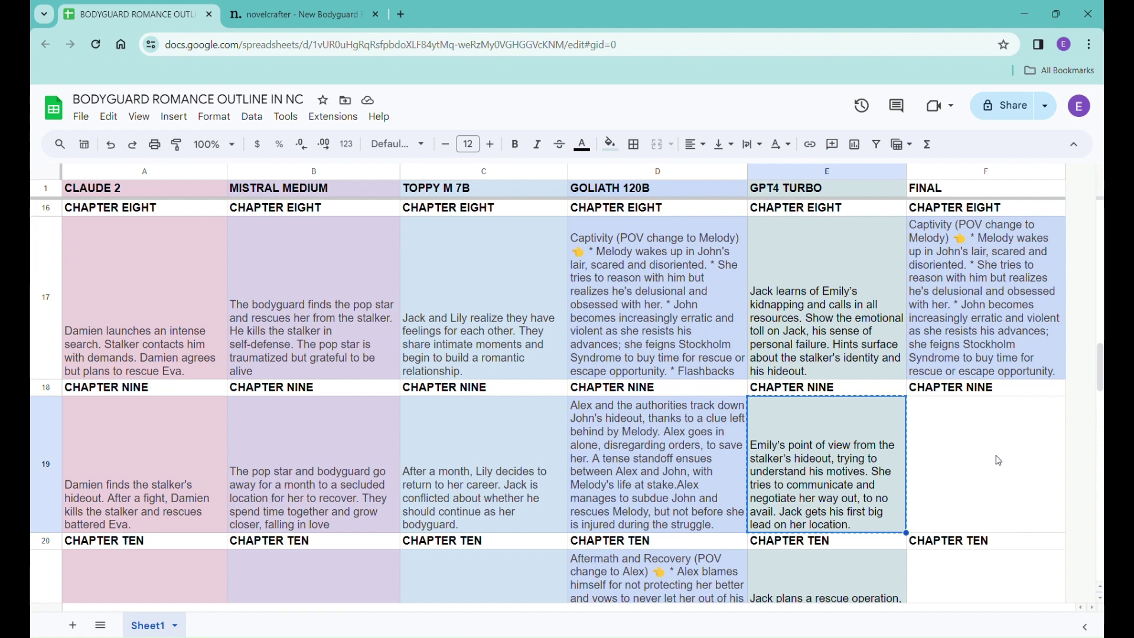
pyautogui.click(1005, 460)
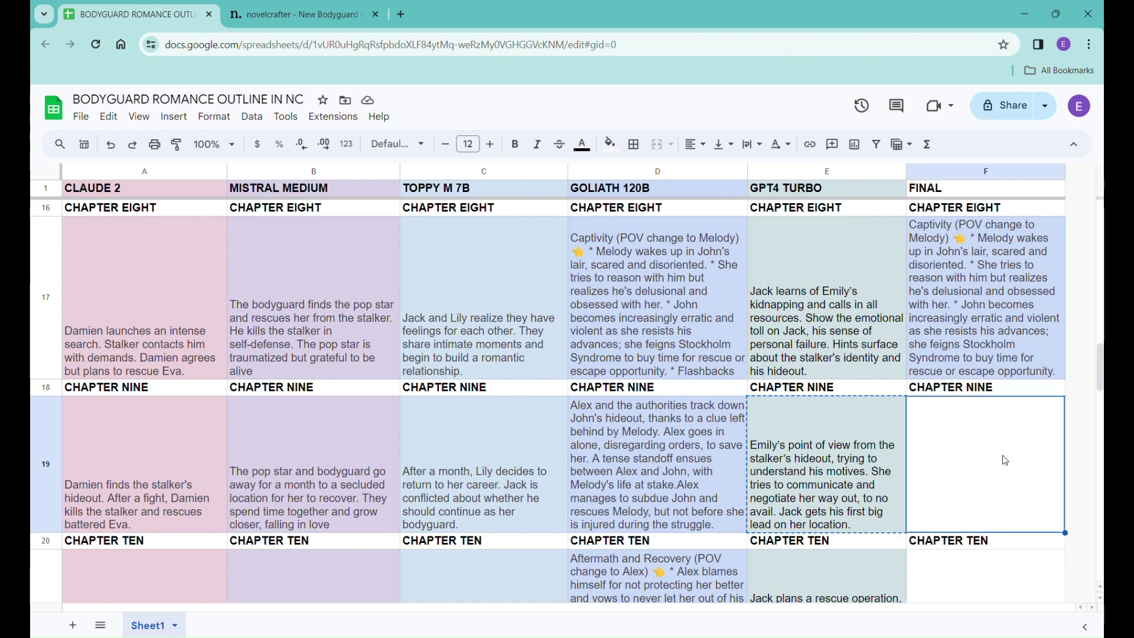
pyautogui.hotkey('ctrl', 'v')
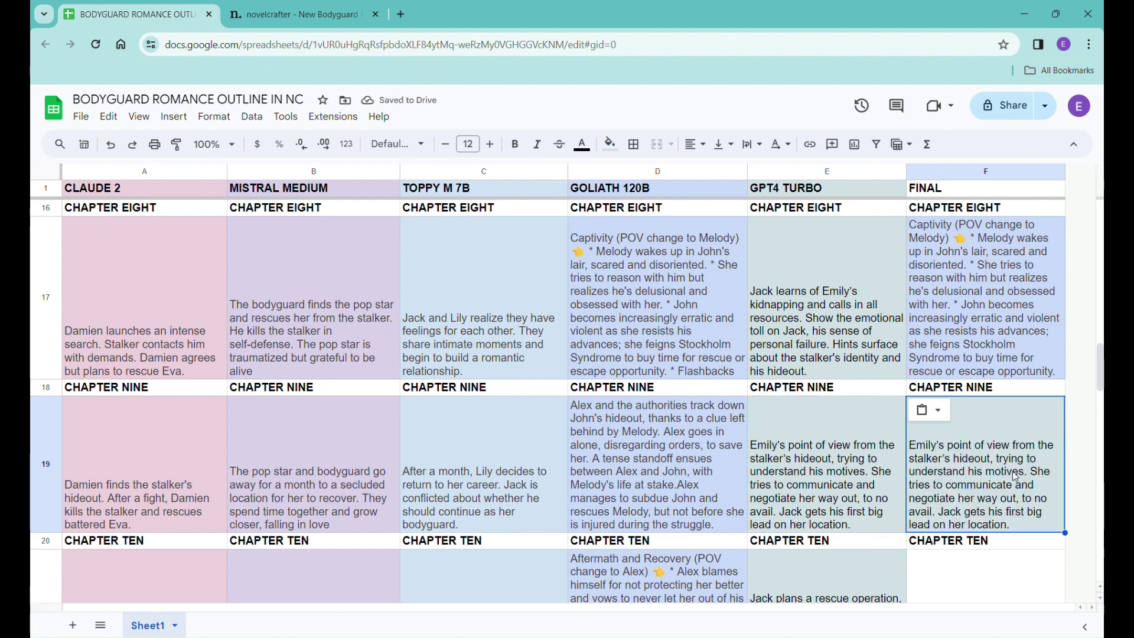
pyautogui.click(1001, 321)
pyautogui.click(1004, 425)
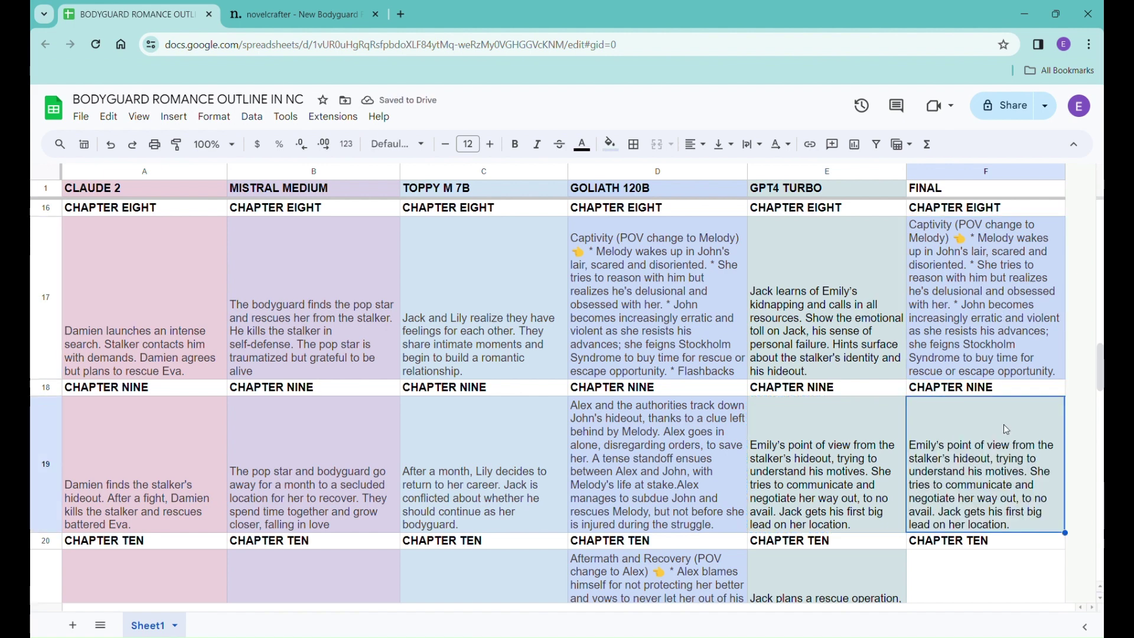
# Step: Copy Goliath 120B's Chapter Seven outline from D15 into the FINAL column's Chapter Ten cell F21
pyautogui.scroll(1, 1004, 424)
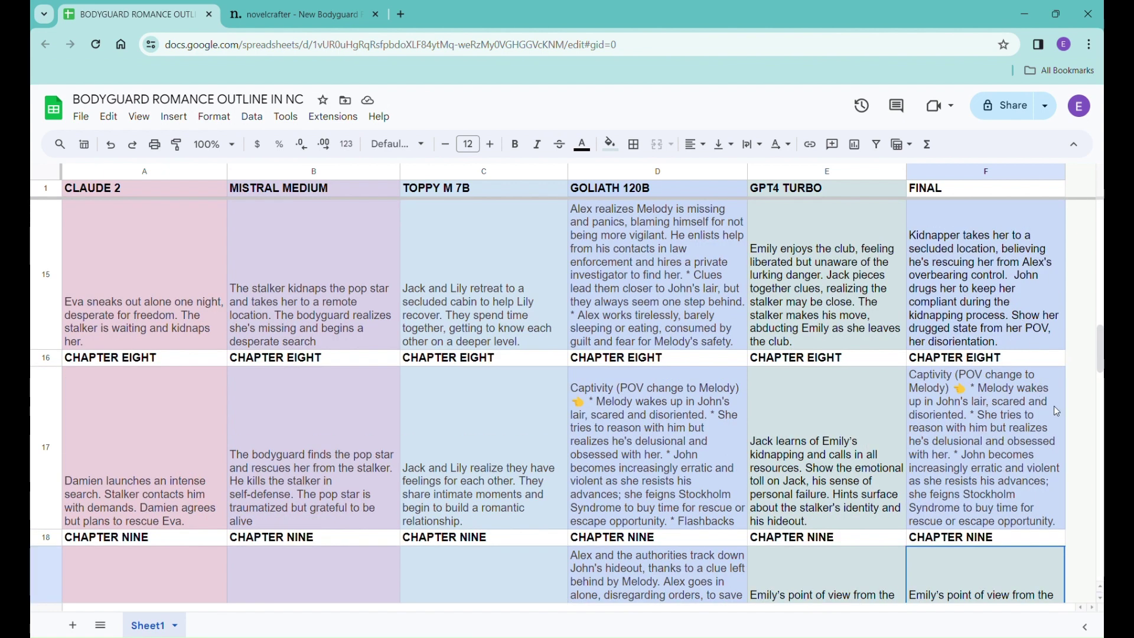
pyautogui.scroll(-1, 1036, 557)
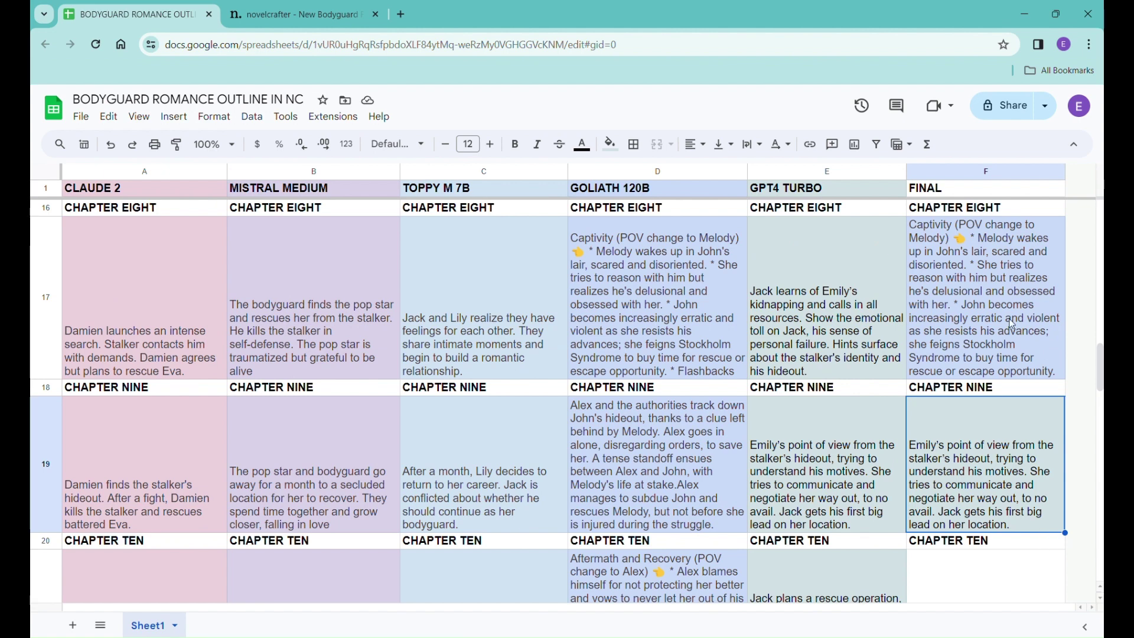
pyautogui.scroll(-2, 1034, 425)
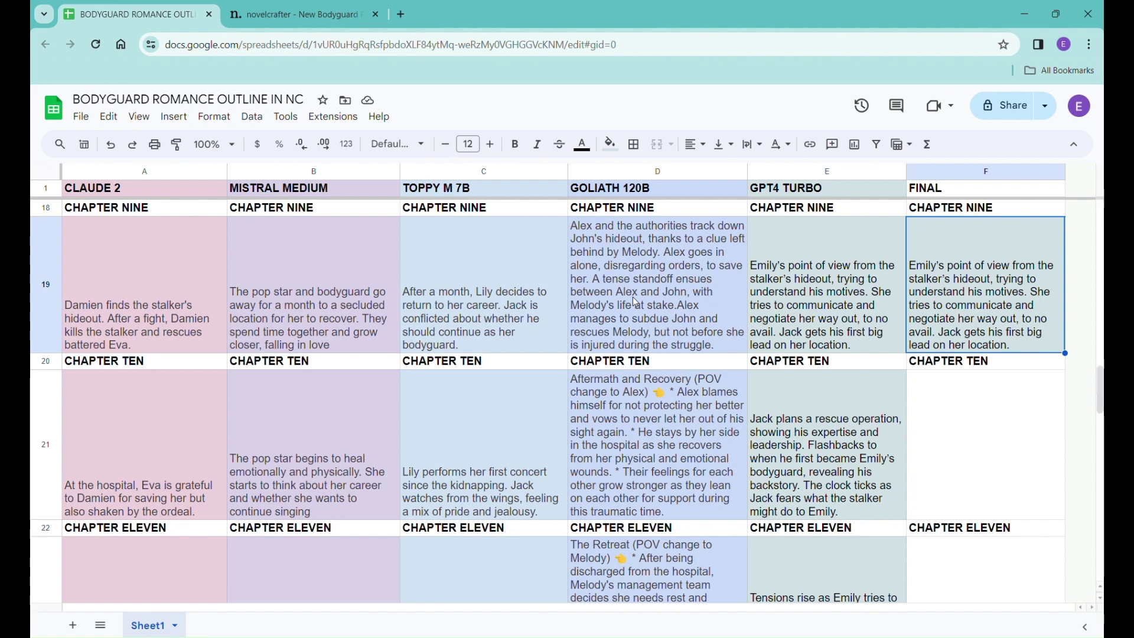
pyautogui.scroll(1, 636, 302)
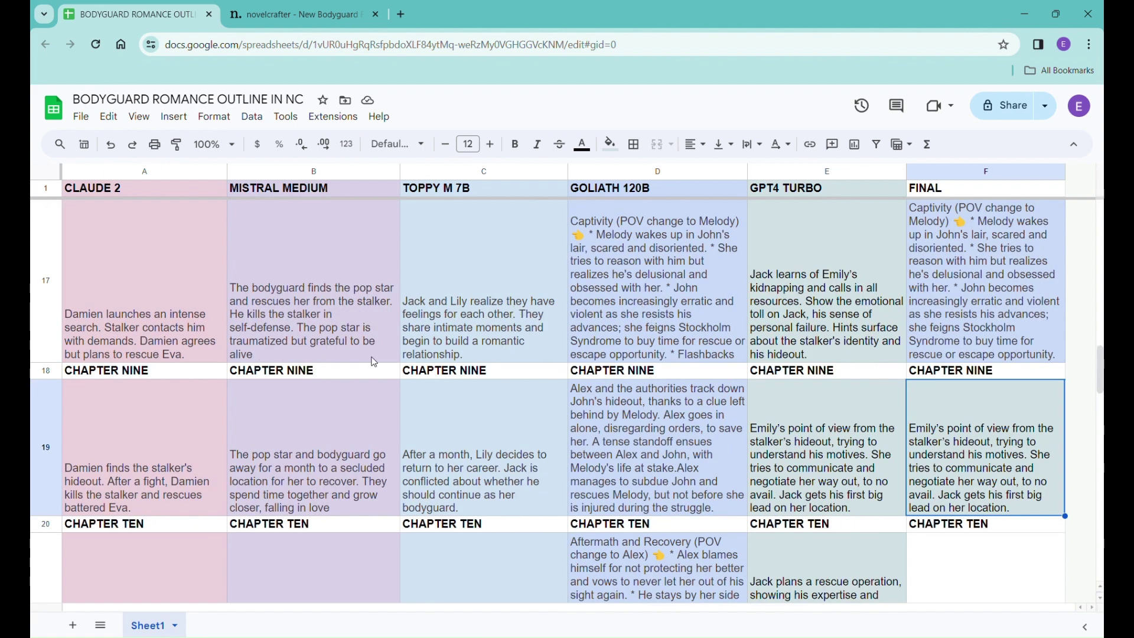
pyautogui.scroll(1, 636, 503)
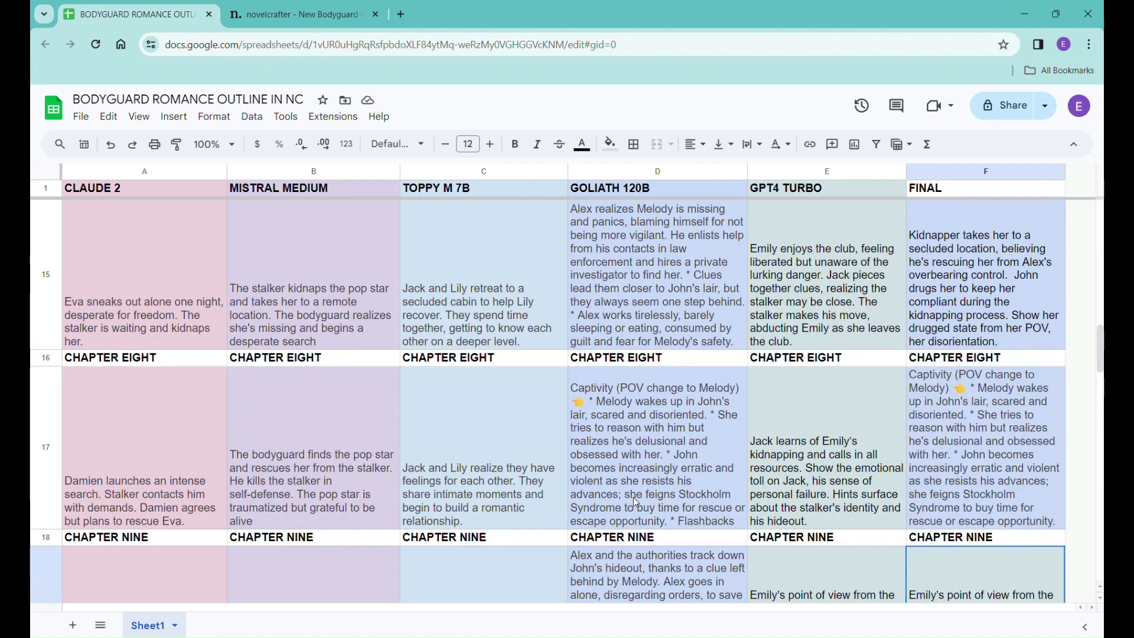
pyautogui.click(668, 303)
pyautogui.scroll(2, 924, 345)
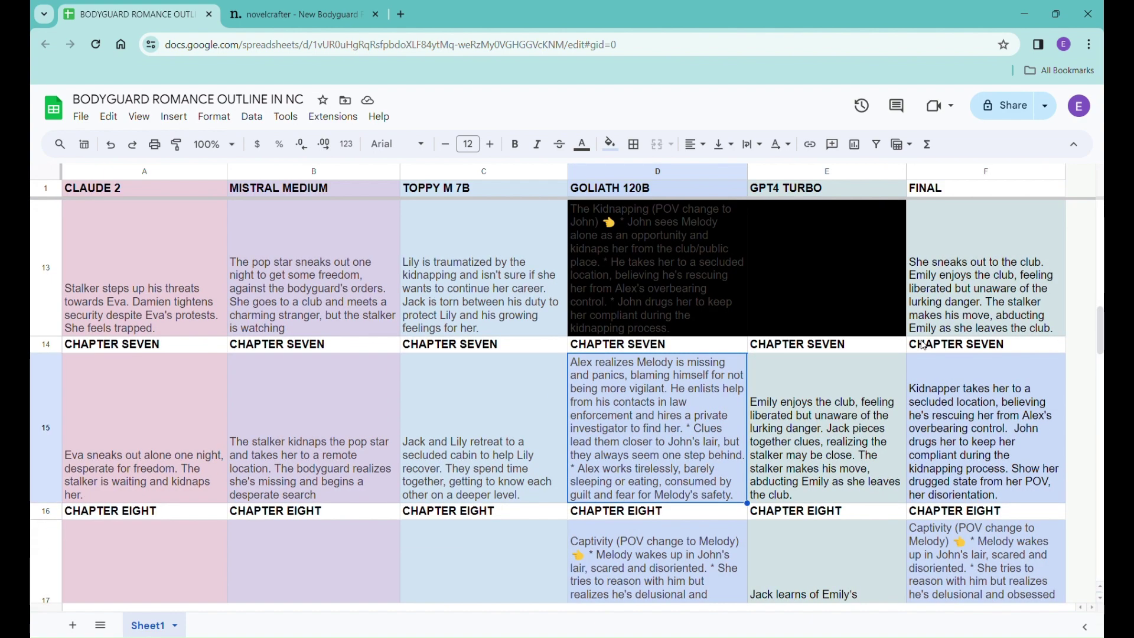
pyautogui.scroll(4, 925, 345)
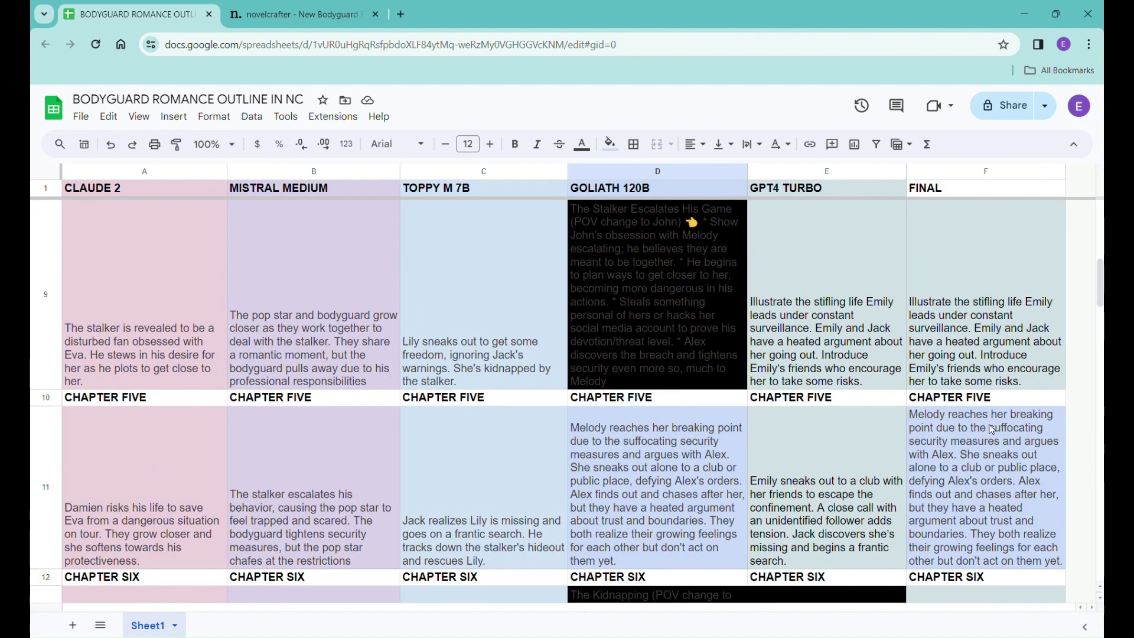
pyautogui.scroll(-3, 993, 430)
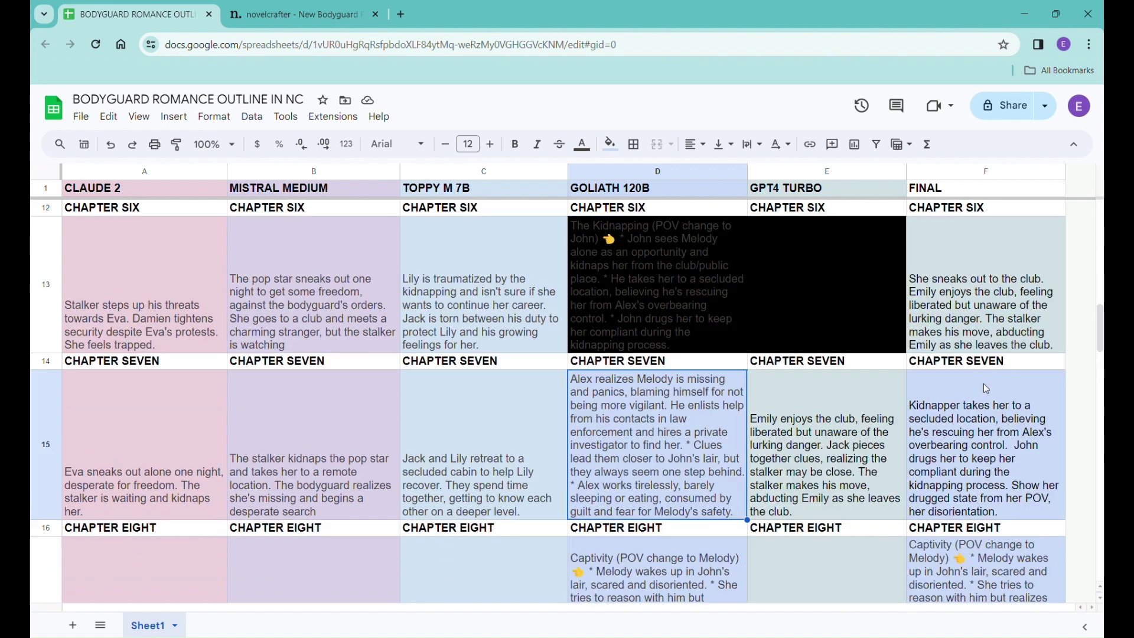
pyautogui.scroll(-2, 1002, 451)
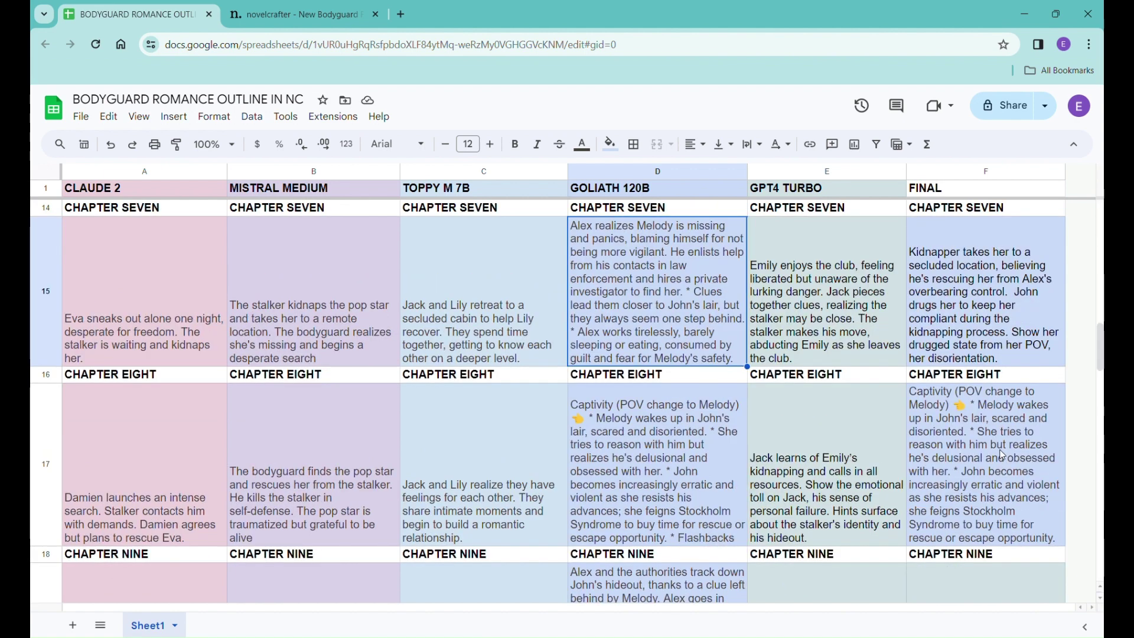
pyautogui.hotkey('ctrl', 'c')
pyautogui.scroll(3, 975, 422)
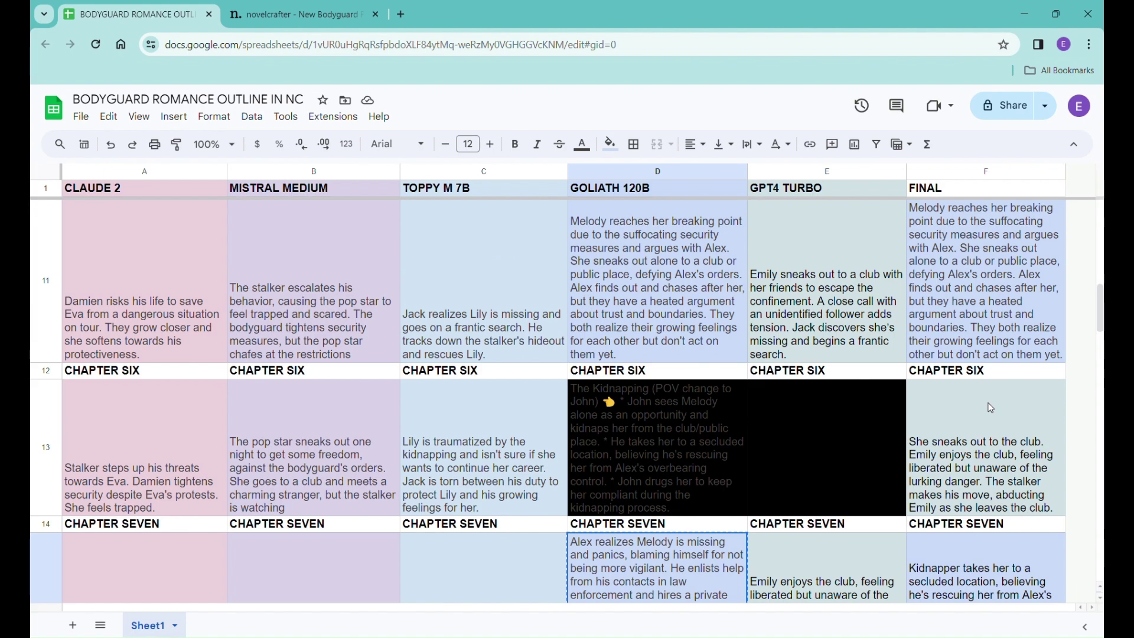
pyautogui.scroll(-8, 990, 414)
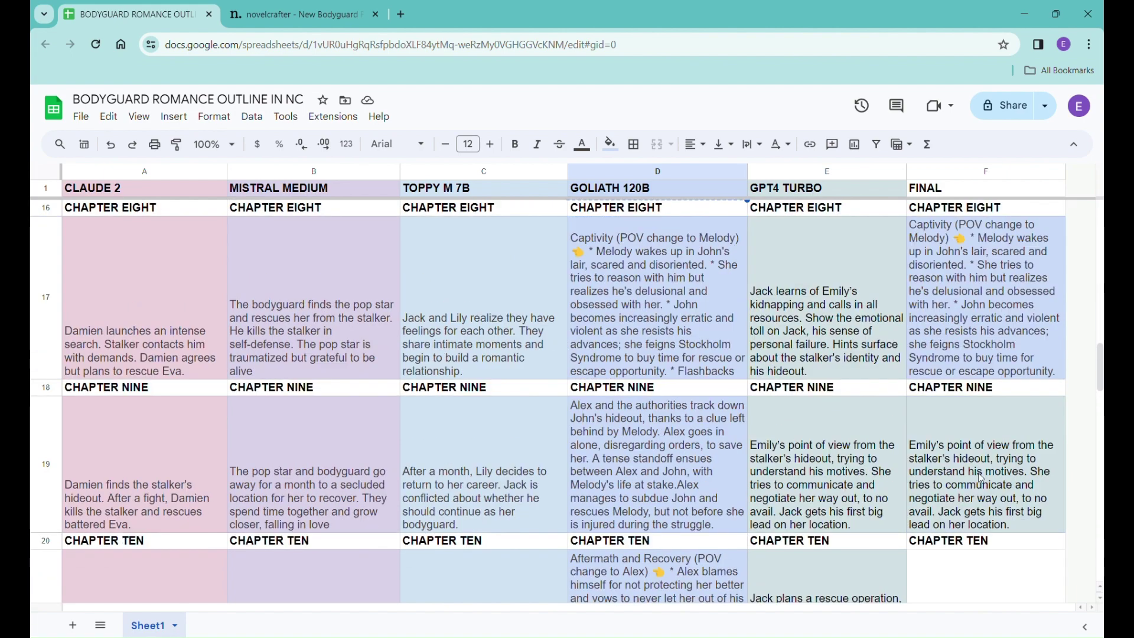
pyautogui.click(969, 568)
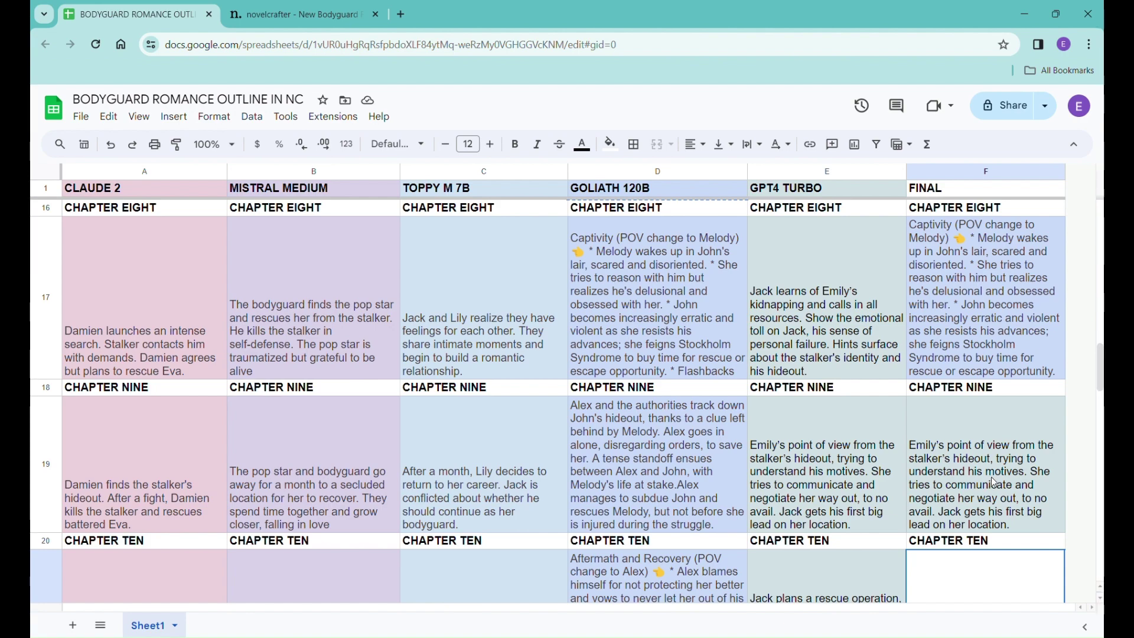
pyautogui.hotkey('ctrl', 'v')
pyautogui.scroll(-1, 992, 472)
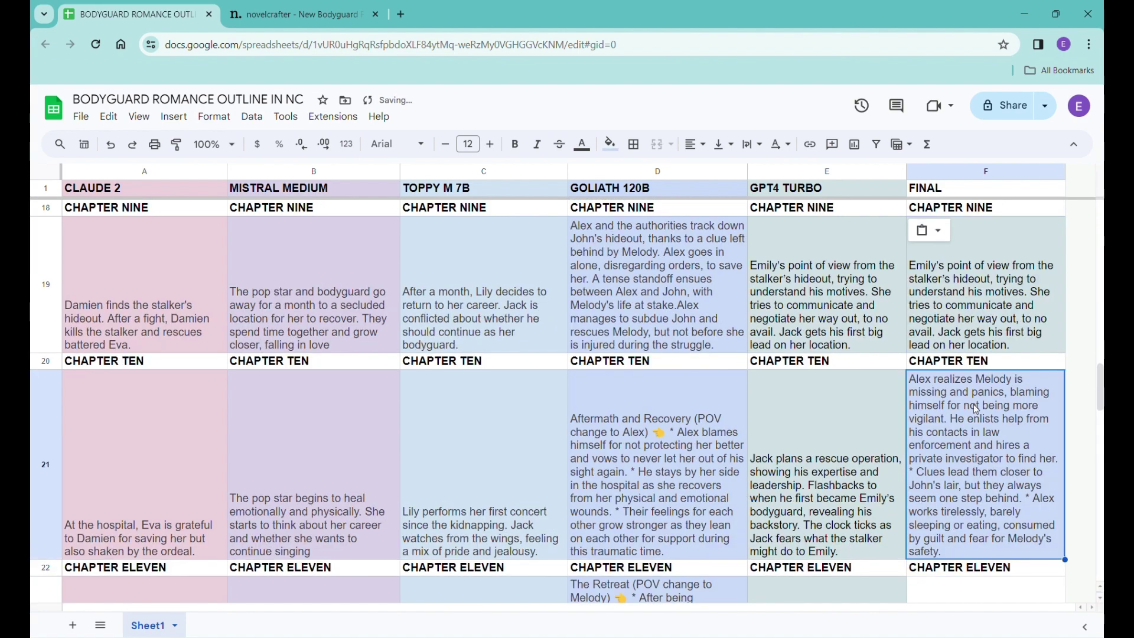
# Step: Delete the last two sentences, about the chase, heated argument and growing feelings, from the FINAL Chapter Five outline in F11
pyautogui.scroll(8, 989, 501)
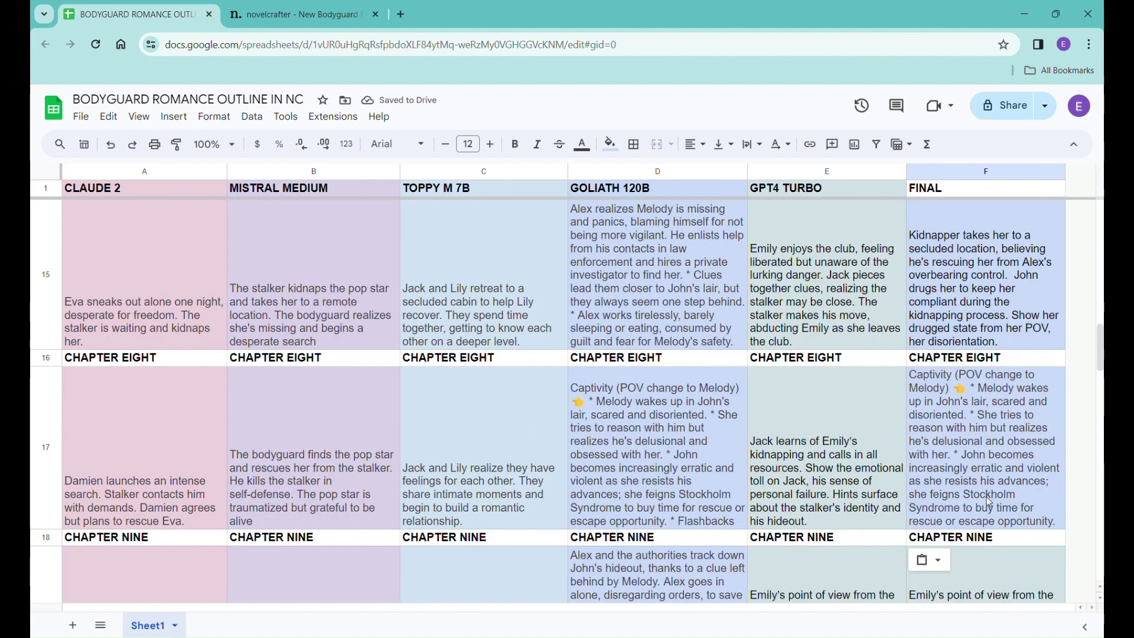
pyautogui.scroll(3, 990, 501)
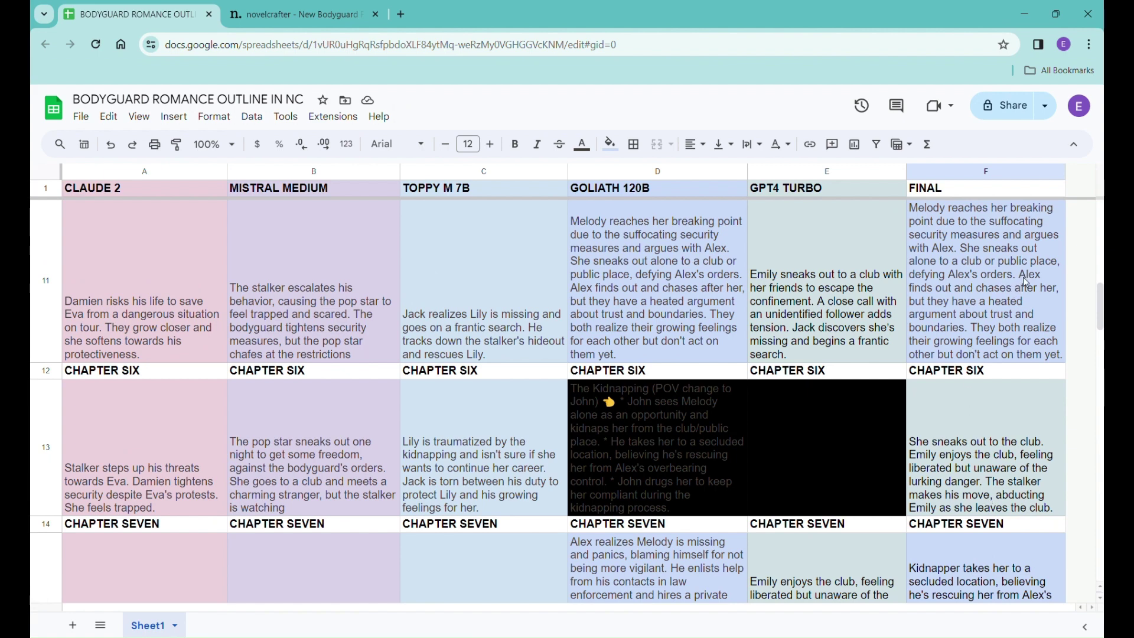
pyautogui.doubleClick(1026, 282)
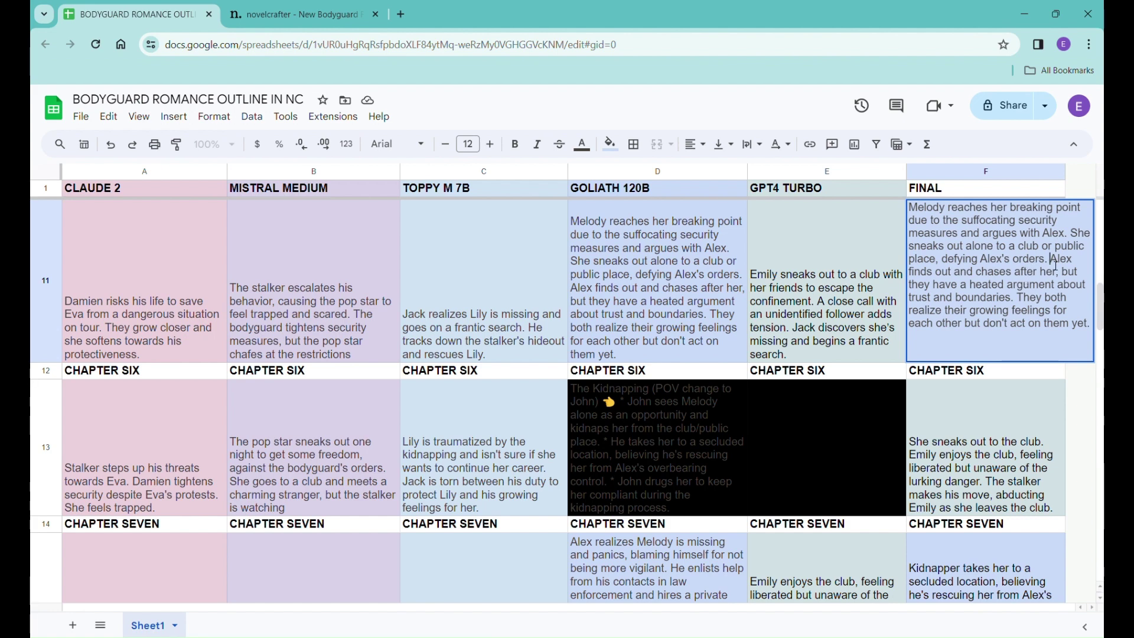
pyautogui.moveTo(1052, 260); pyautogui.dragTo(1084, 348)
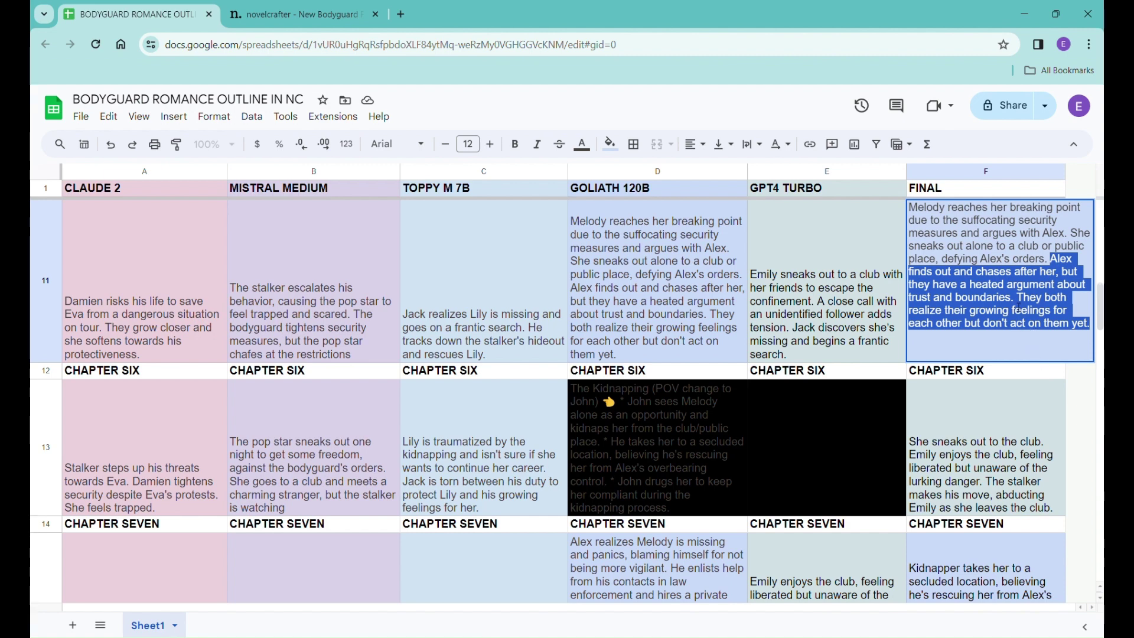
pyautogui.press('BackSpace')
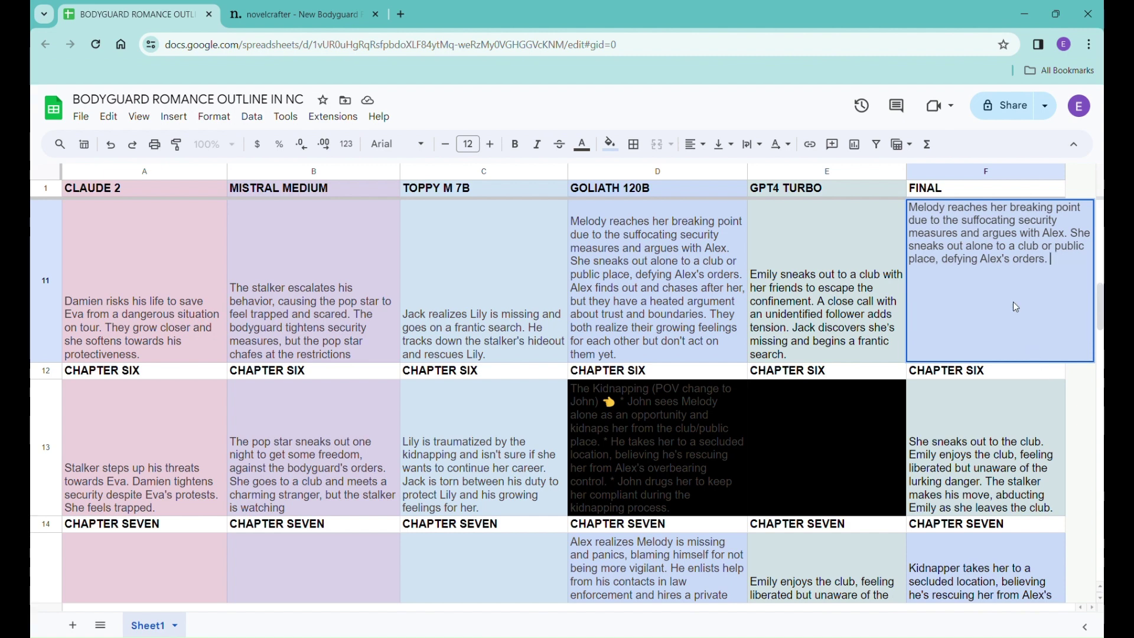
pyautogui.click(1060, 390)
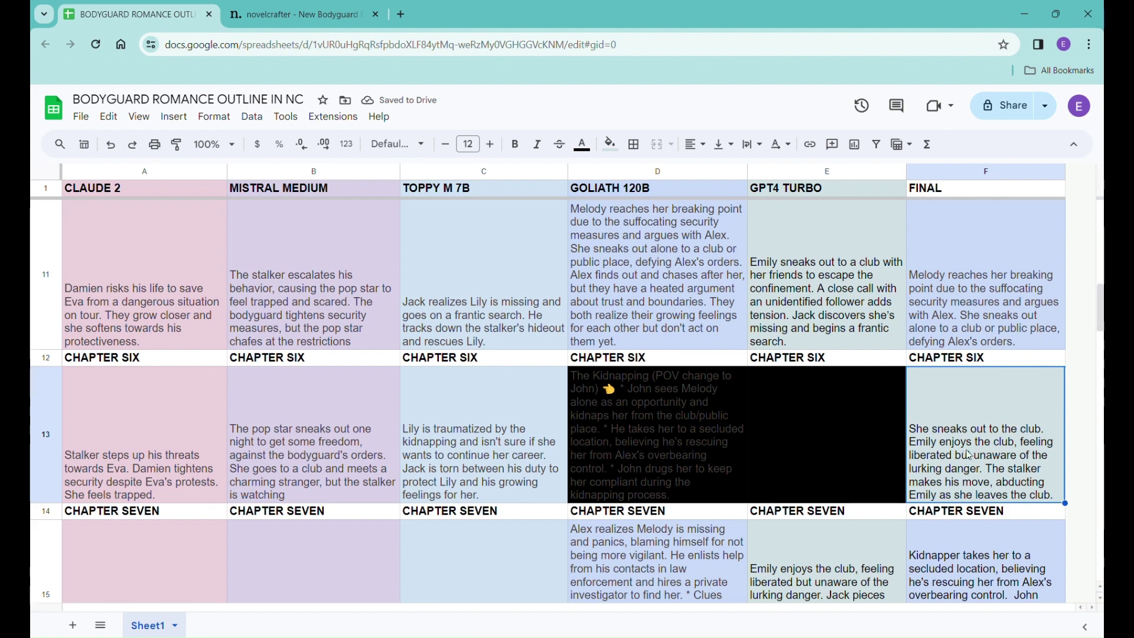
# Step: Delete the opening sentence "She sneaks out to the club." from the FINAL Chapter Six outline in F13
pyautogui.doubleClick(938, 434)
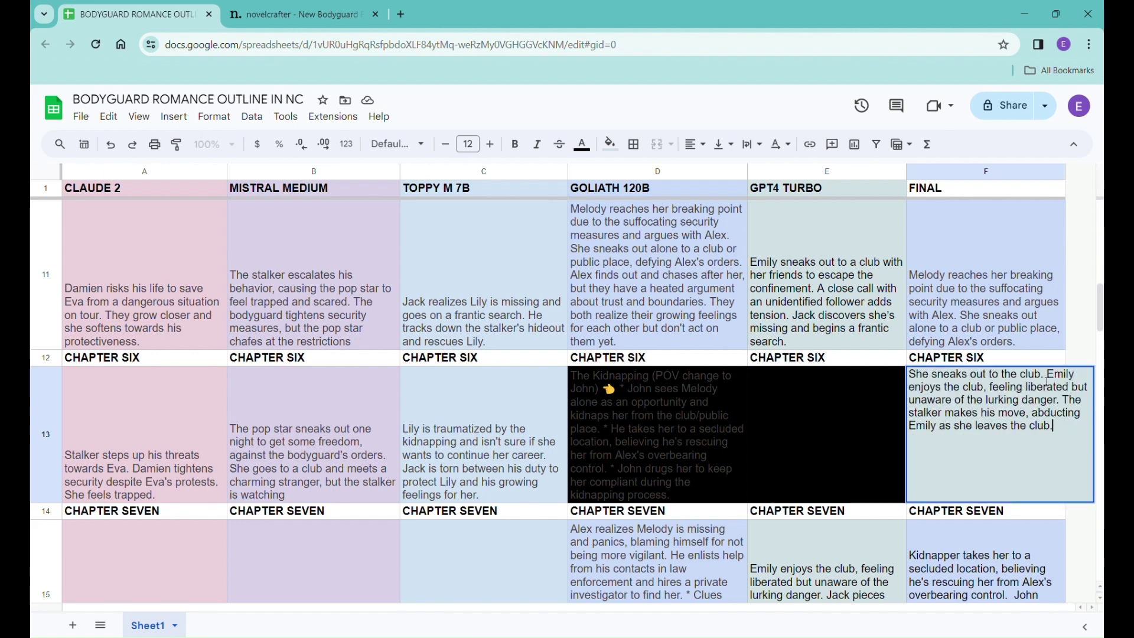
pyautogui.moveTo(1048, 380); pyautogui.dragTo(915, 383)
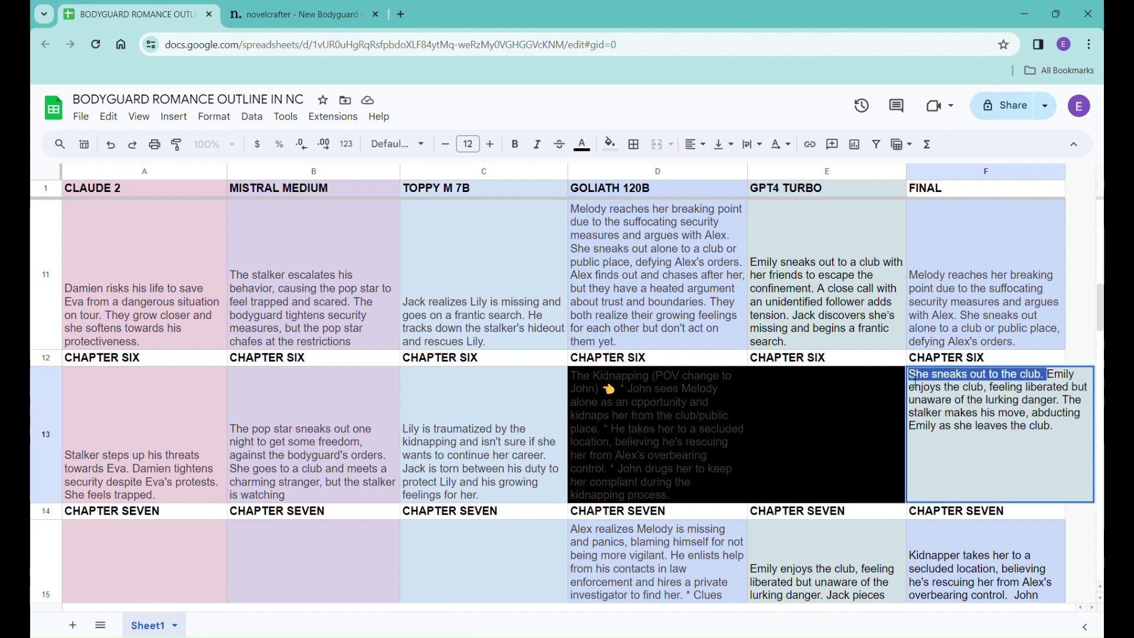
pyautogui.press('BackSpace')
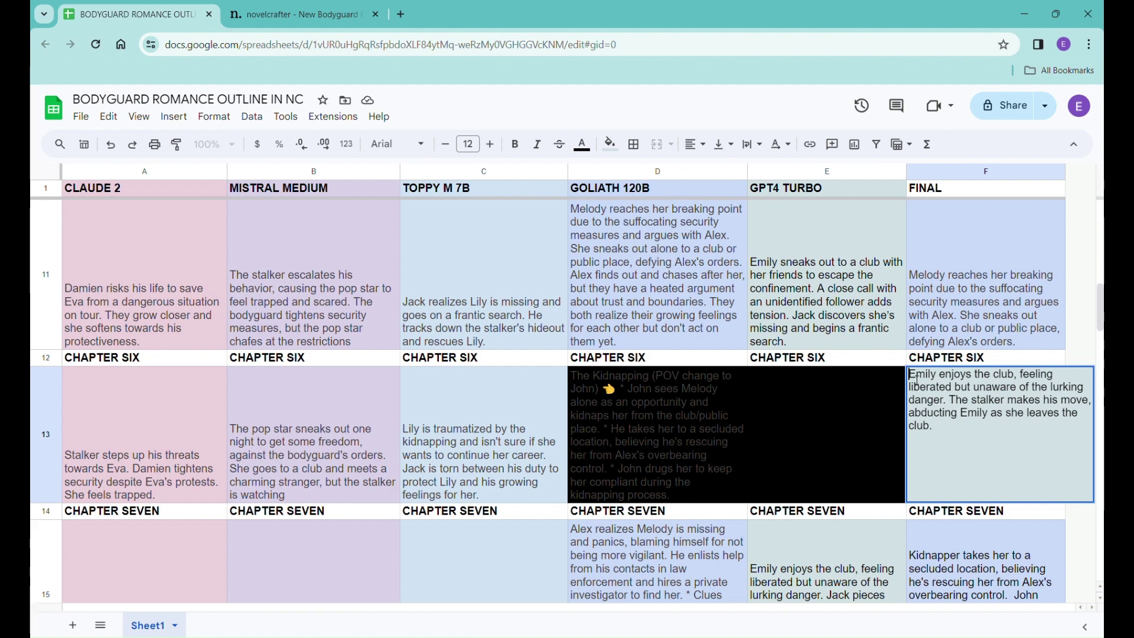
pyautogui.click(1060, 523)
# Step: Clear the FINAL column's Chapter Ten cell F21 and move the Chapter Nine outline from F19 into it
pyautogui.scroll(-5, 1079, 500)
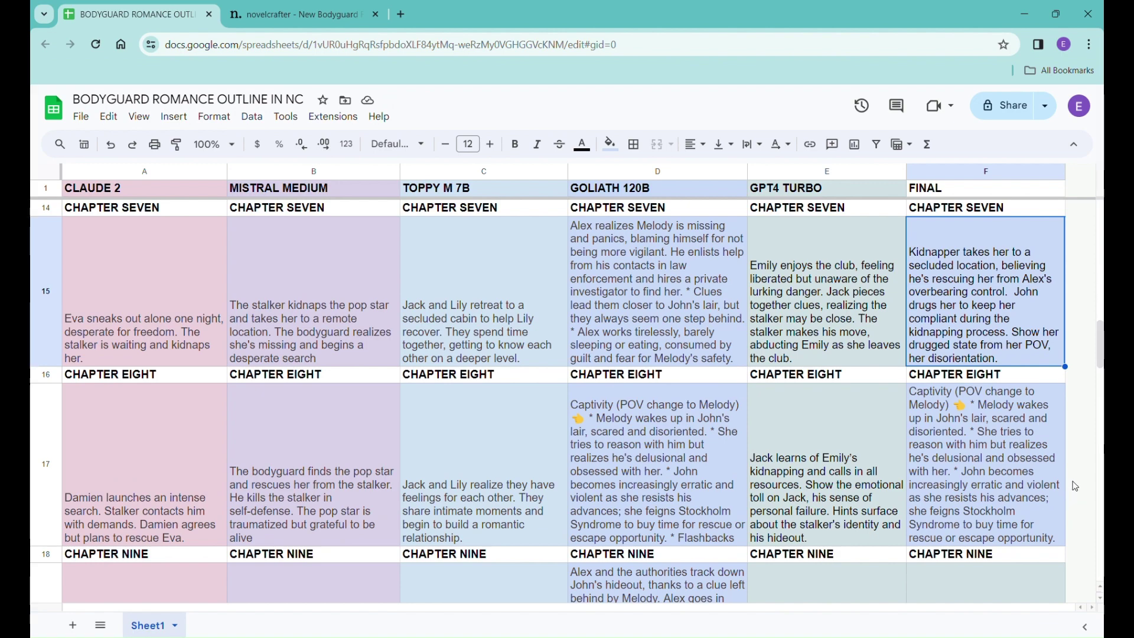
pyautogui.scroll(2, 1074, 486)
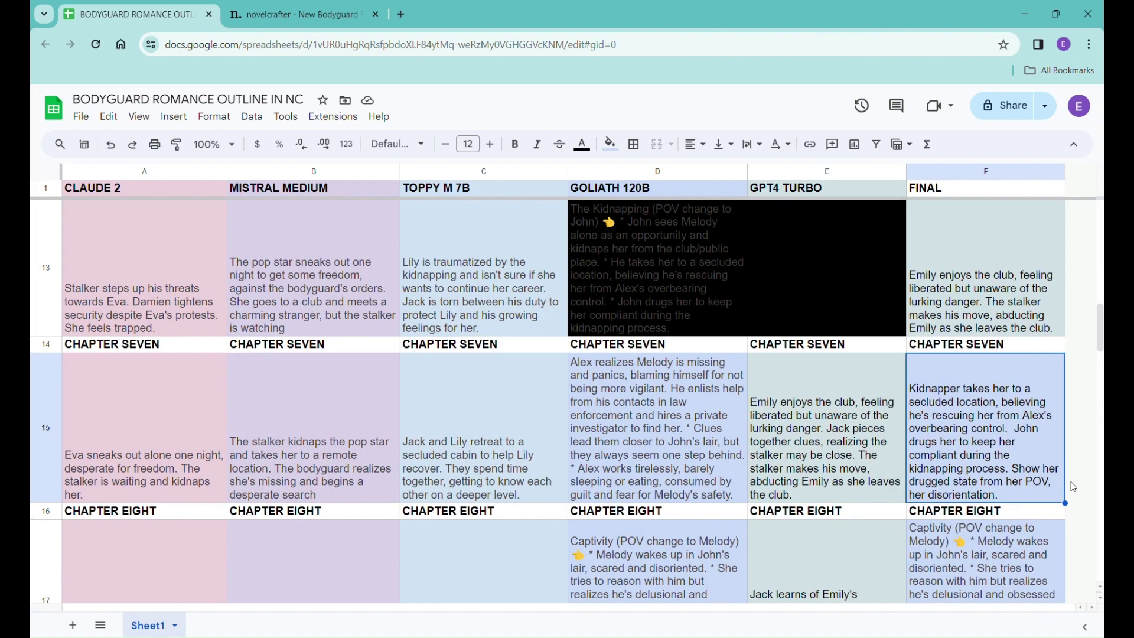
pyautogui.scroll(-2, 1074, 486)
pyautogui.scroll(-2, 1074, 487)
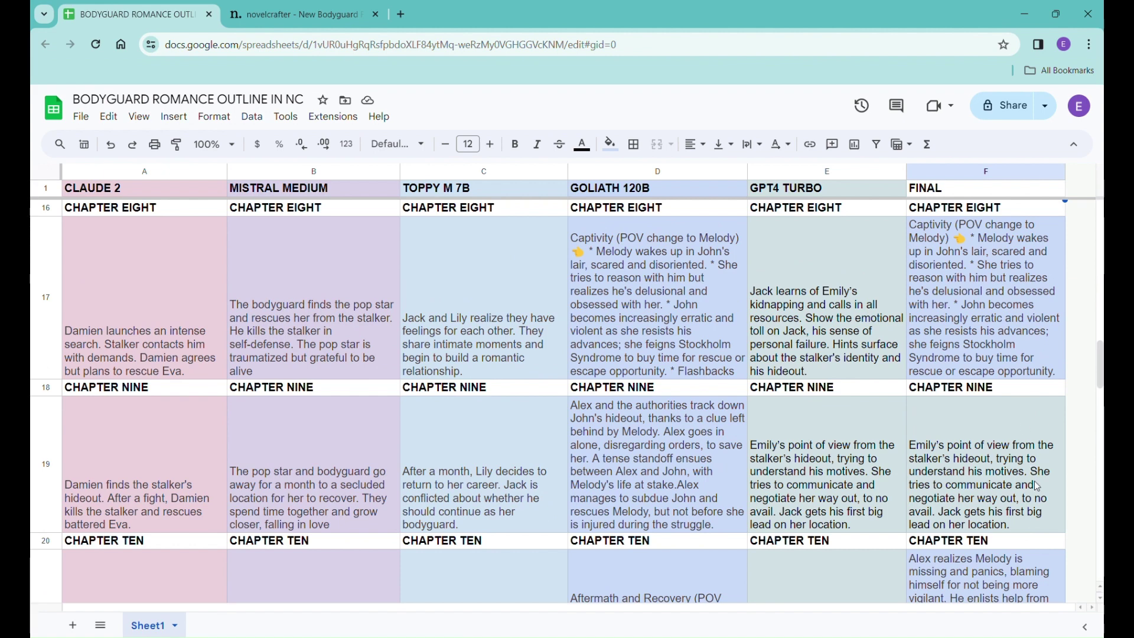
pyautogui.scroll(-2, 1038, 486)
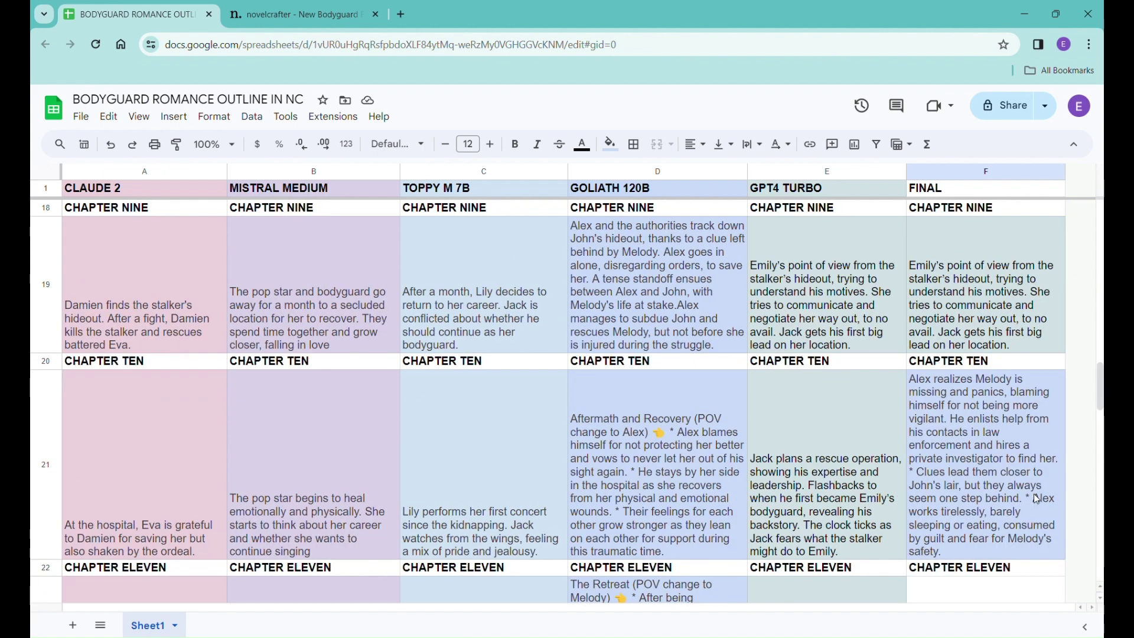
pyautogui.click(972, 471)
pyautogui.press('Delete')
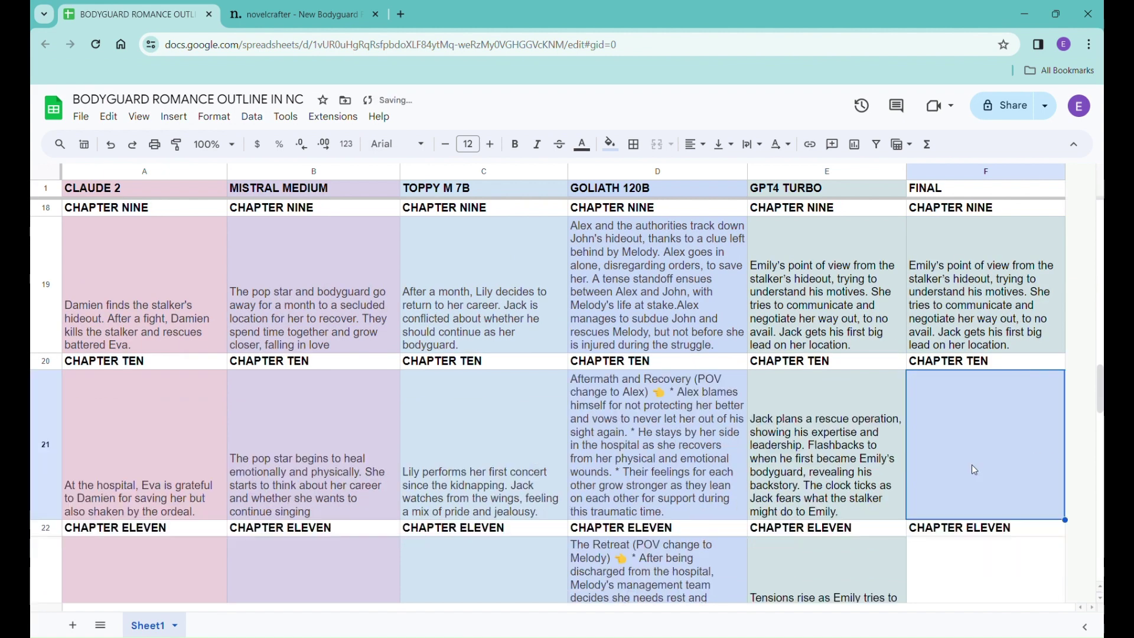
pyautogui.click(1014, 348)
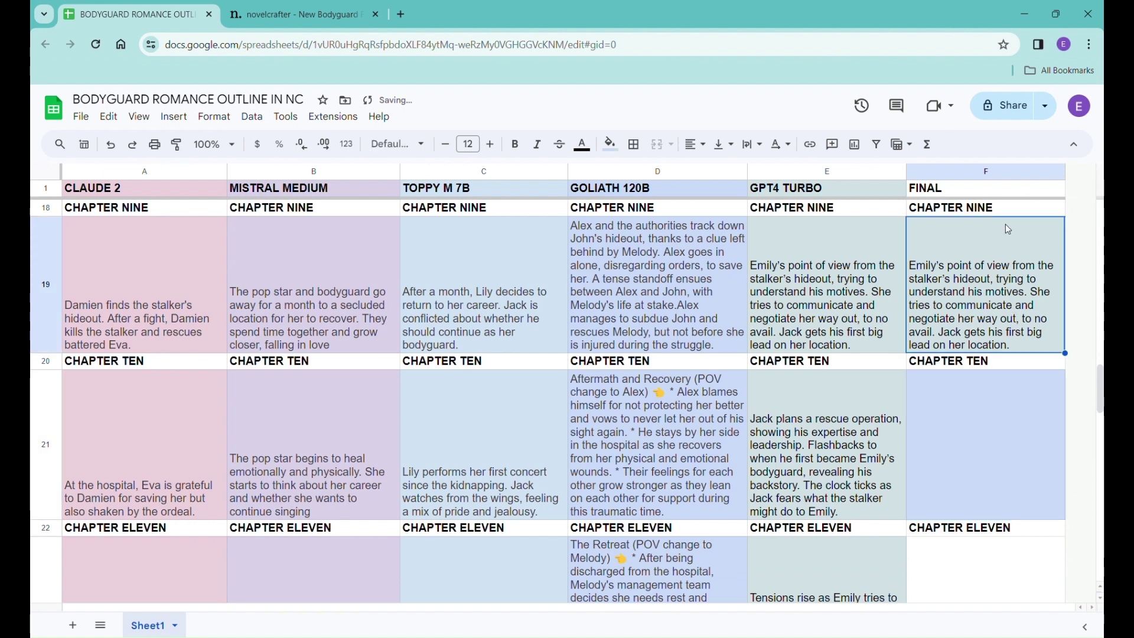
pyautogui.moveTo(1011, 223); pyautogui.dragTo(1006, 412)
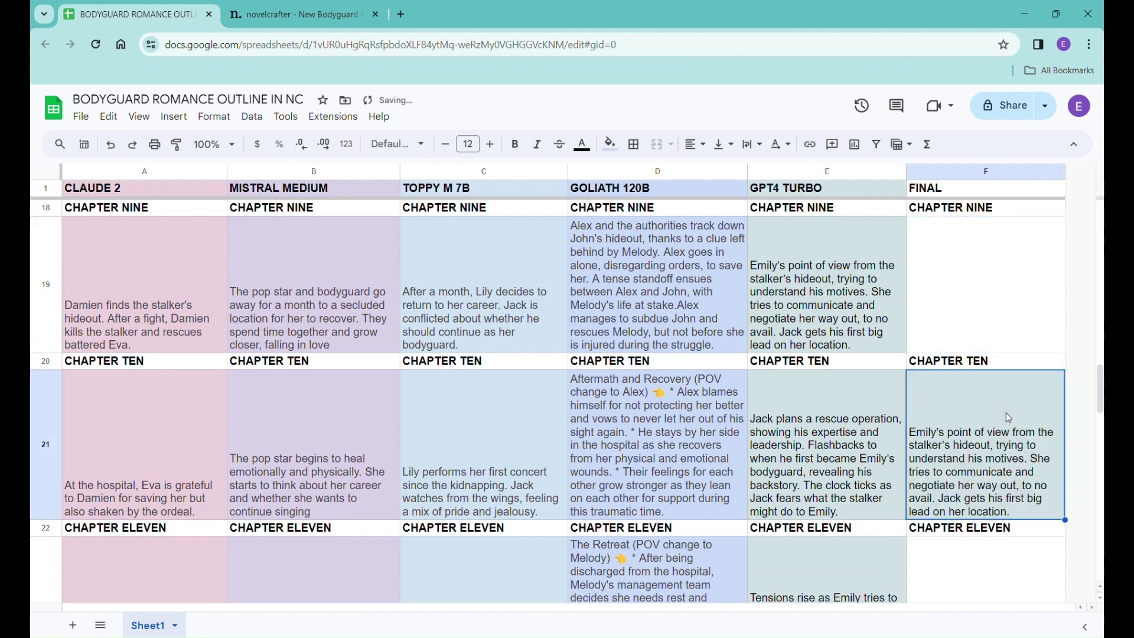
# Step: Move the FINAL column's Chapter Eight outline from F17 down into the Chapter Nine cell F19
pyautogui.scroll(3, 1025, 405)
pyautogui.click(998, 343)
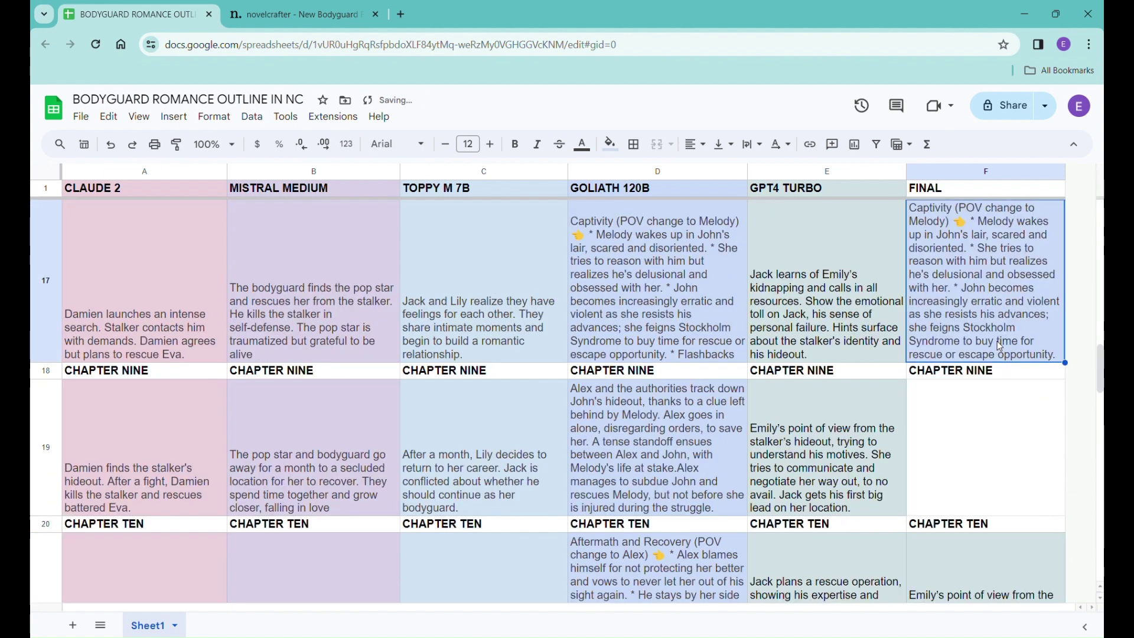
pyautogui.scroll(3, 997, 341)
pyautogui.moveTo(990, 373); pyautogui.dragTo(992, 561)
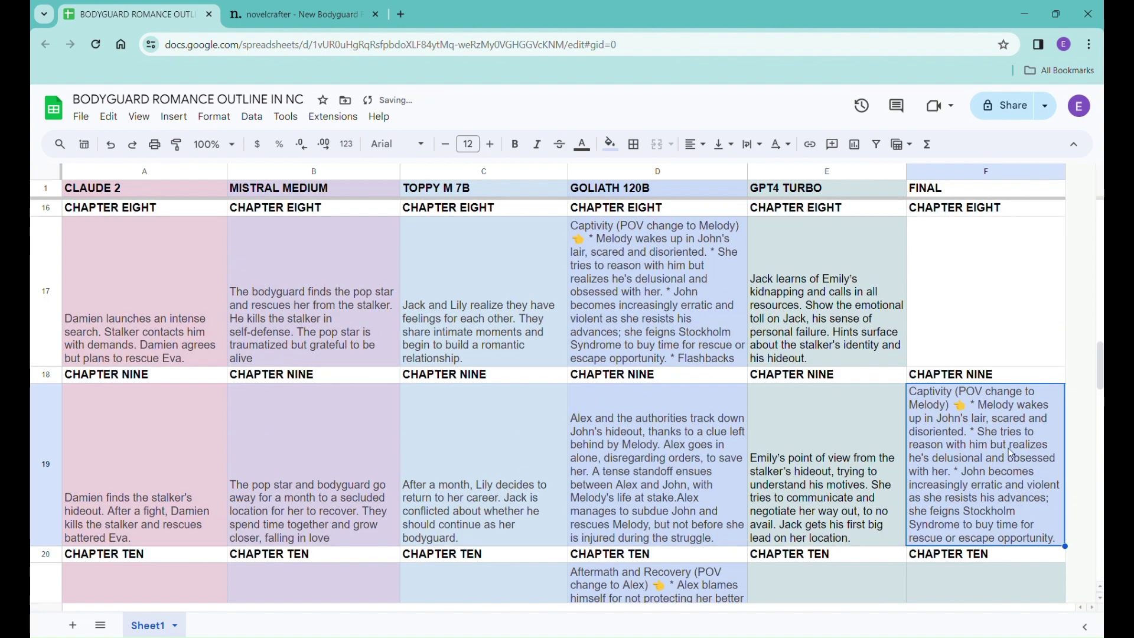
# Step: Copy Goliath 120B's Chapter Seven outline from D15 into the FINAL column's Chapter Eight cell F17
pyautogui.scroll(-2, 1011, 453)
pyautogui.scroll(3, 1011, 453)
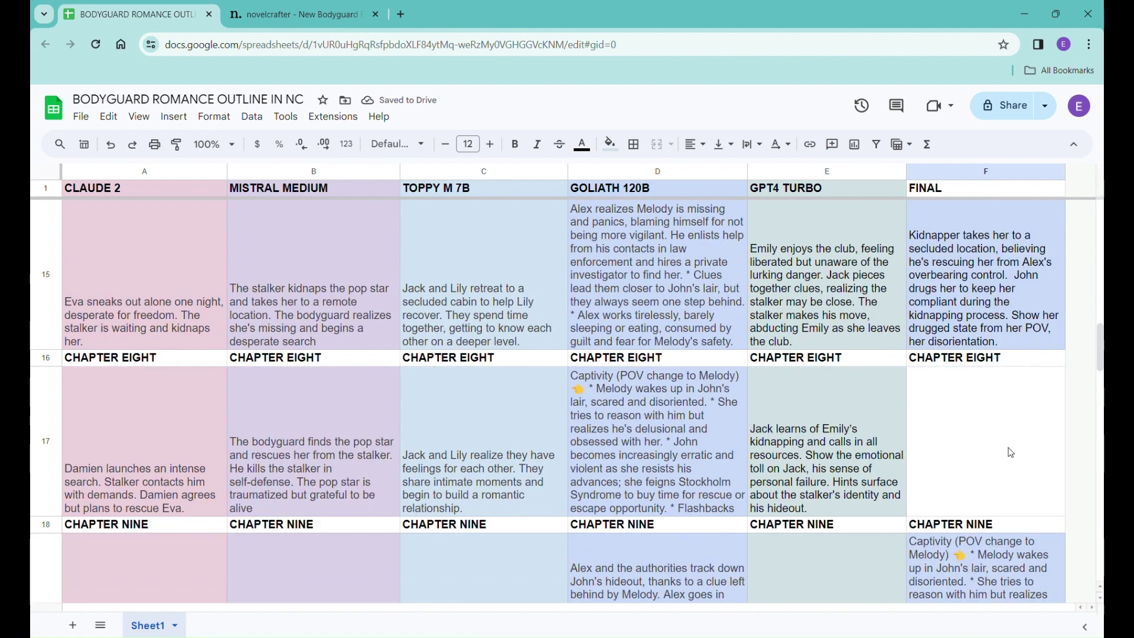
pyautogui.scroll(2, 1011, 453)
pyautogui.click(996, 369)
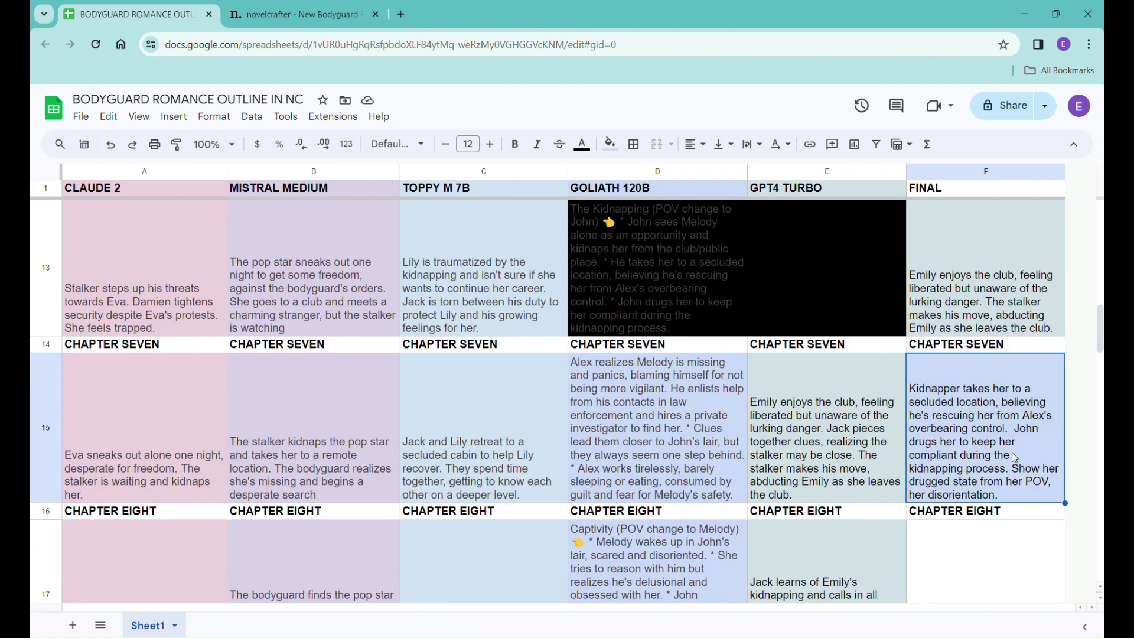
pyautogui.scroll(-1, 980, 531)
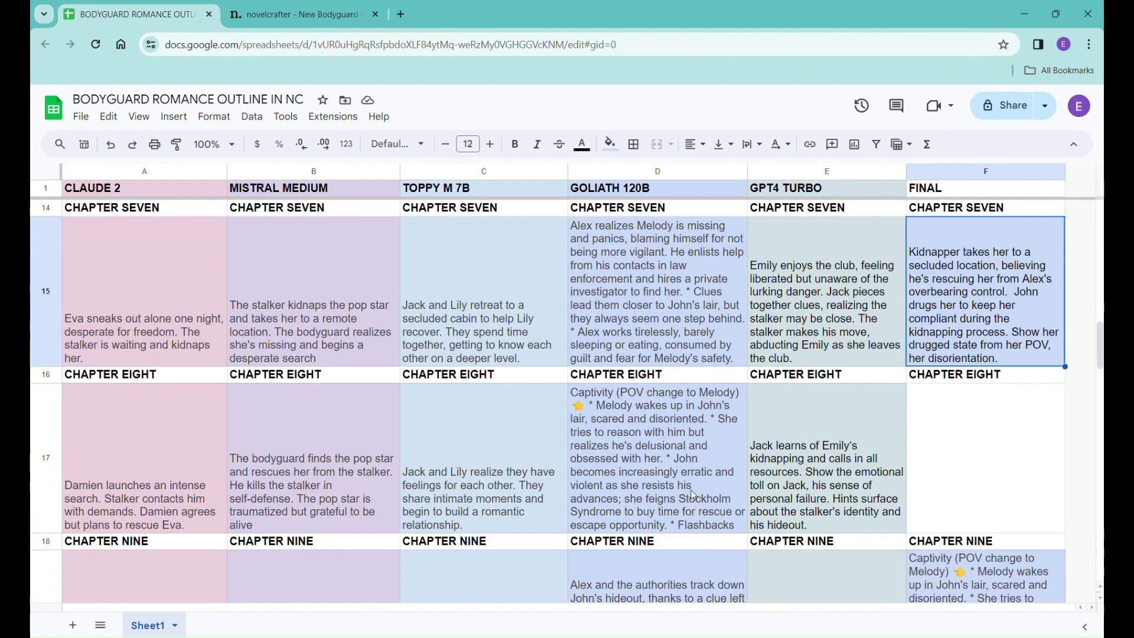
pyautogui.click(674, 340)
pyautogui.hotkey('ctrl', 'c')
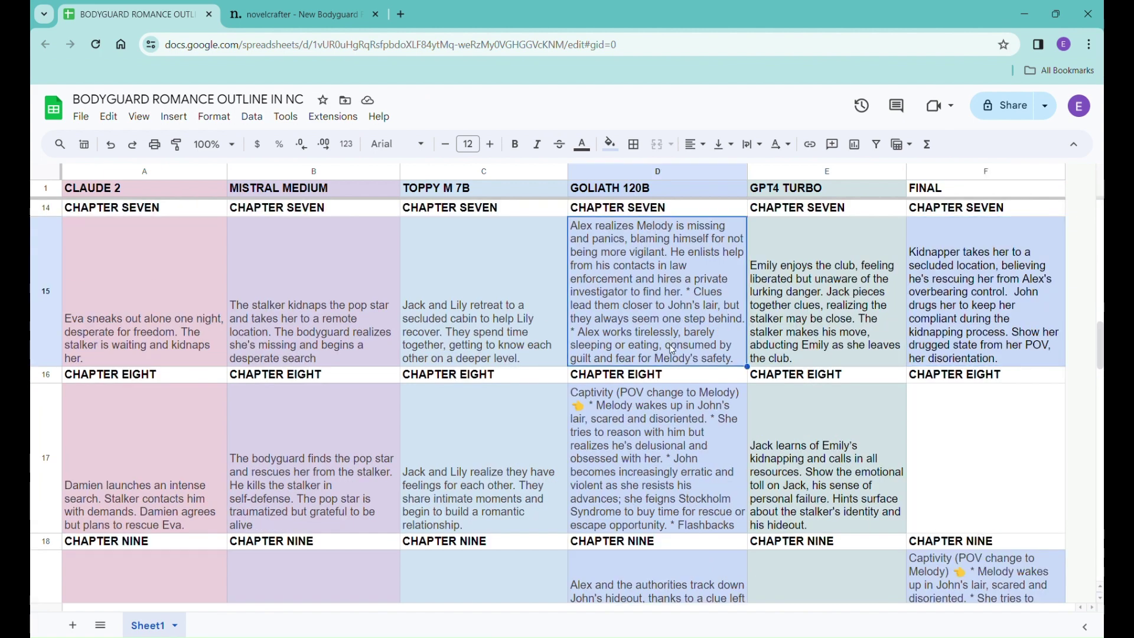
pyautogui.click(982, 422)
pyautogui.hotkey('ctrl', 'v')
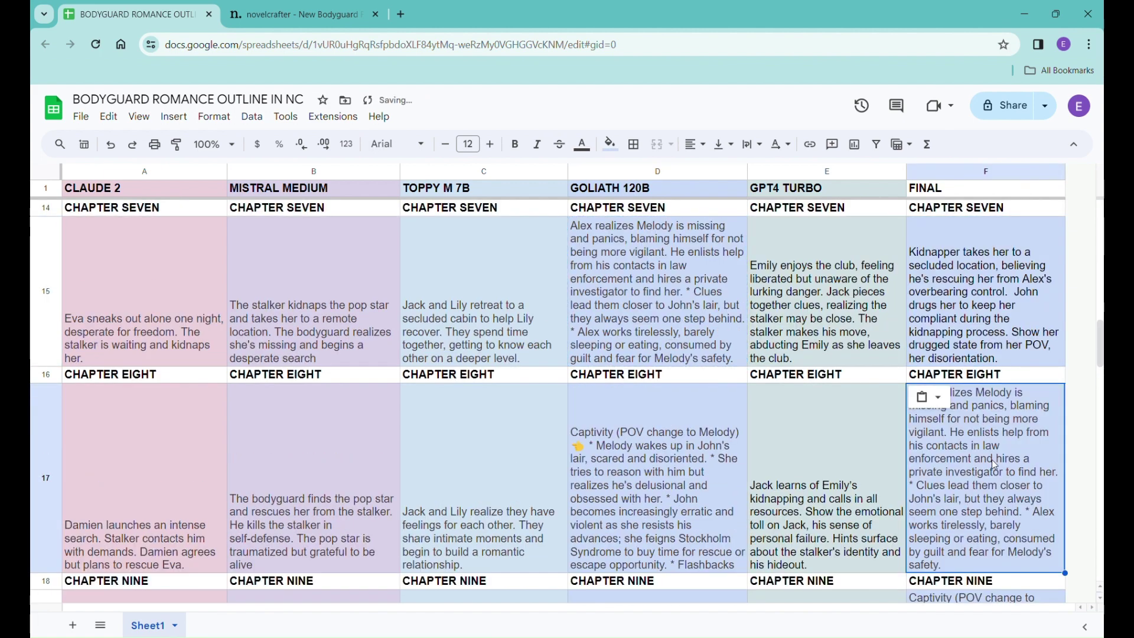
# Step: Review the FINAL outlines from Chapter Four through Chapter Ten alongside the Goliath 120B and GPT4 Turbo chapters, and copy E21
pyautogui.scroll(3, 997, 463)
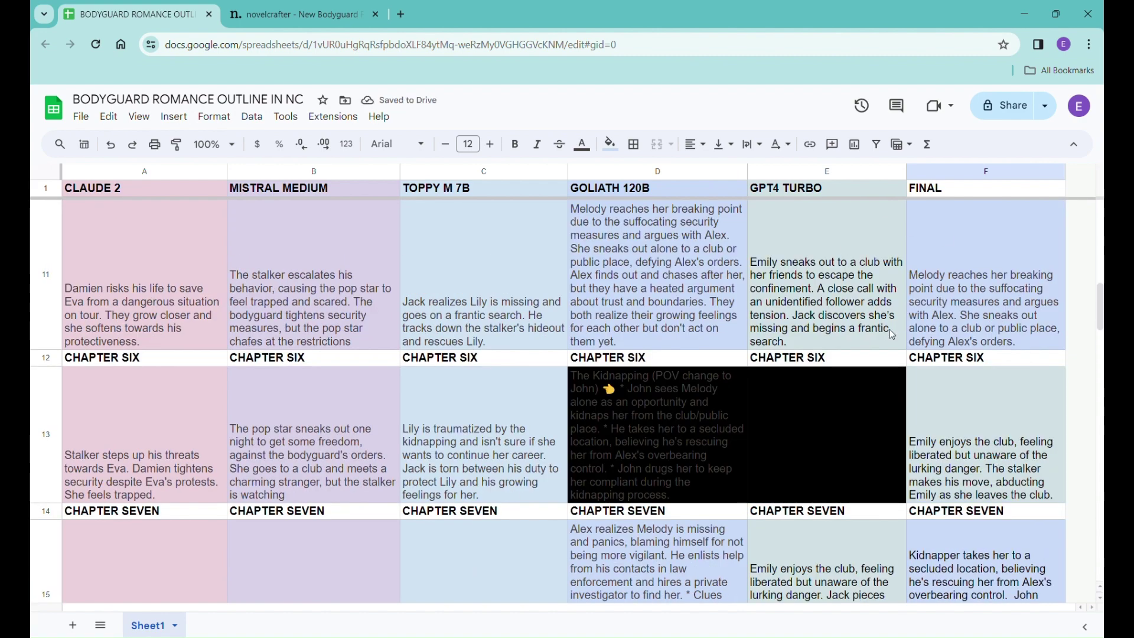
pyautogui.scroll(2, 1016, 389)
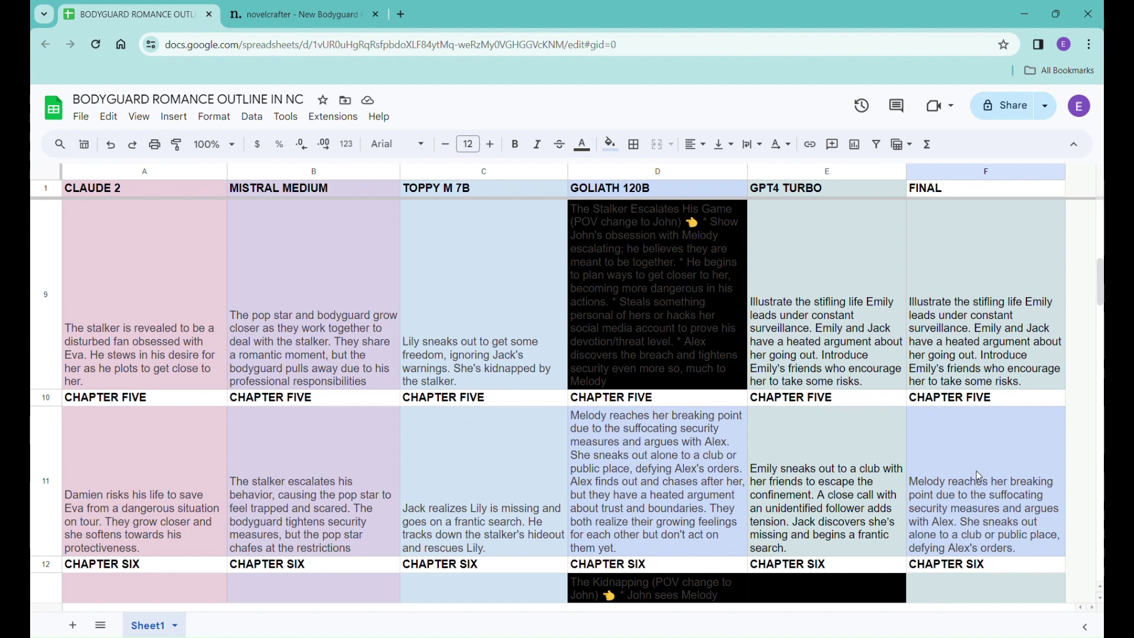
pyautogui.scroll(-5, 980, 475)
pyautogui.scroll(-2, 980, 475)
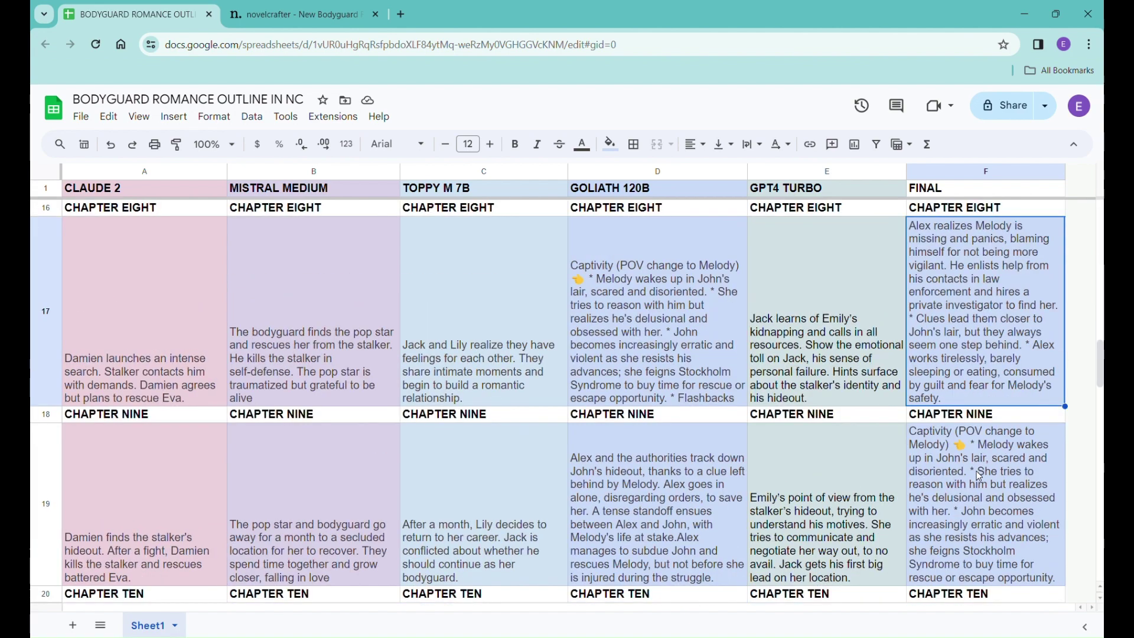
pyautogui.scroll(-2, 980, 475)
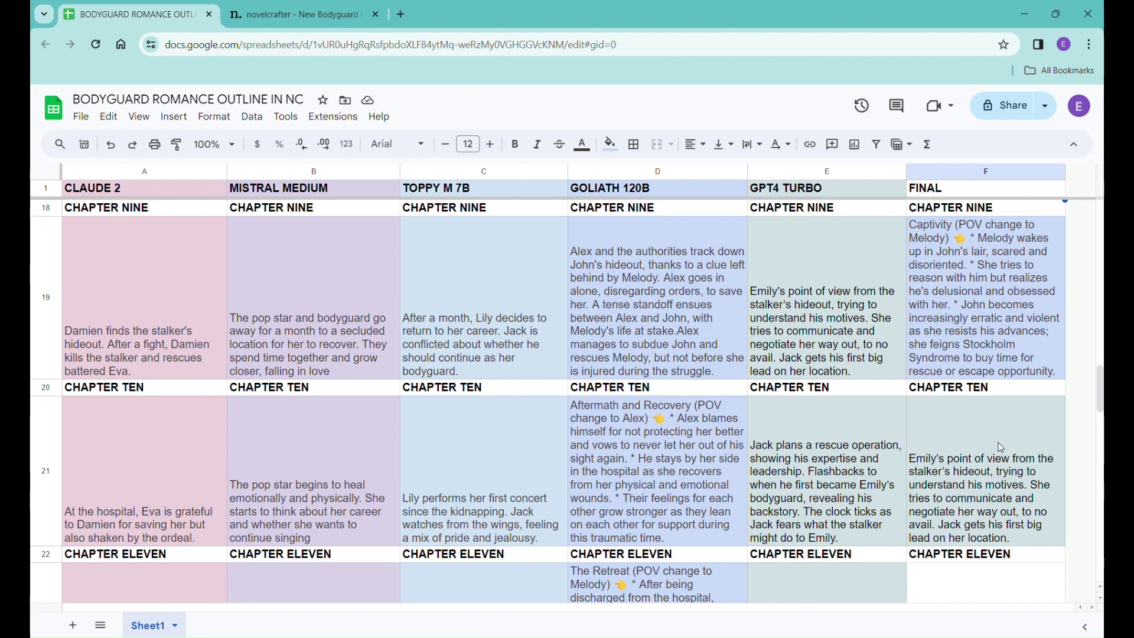
pyautogui.scroll(-2, 1000, 447)
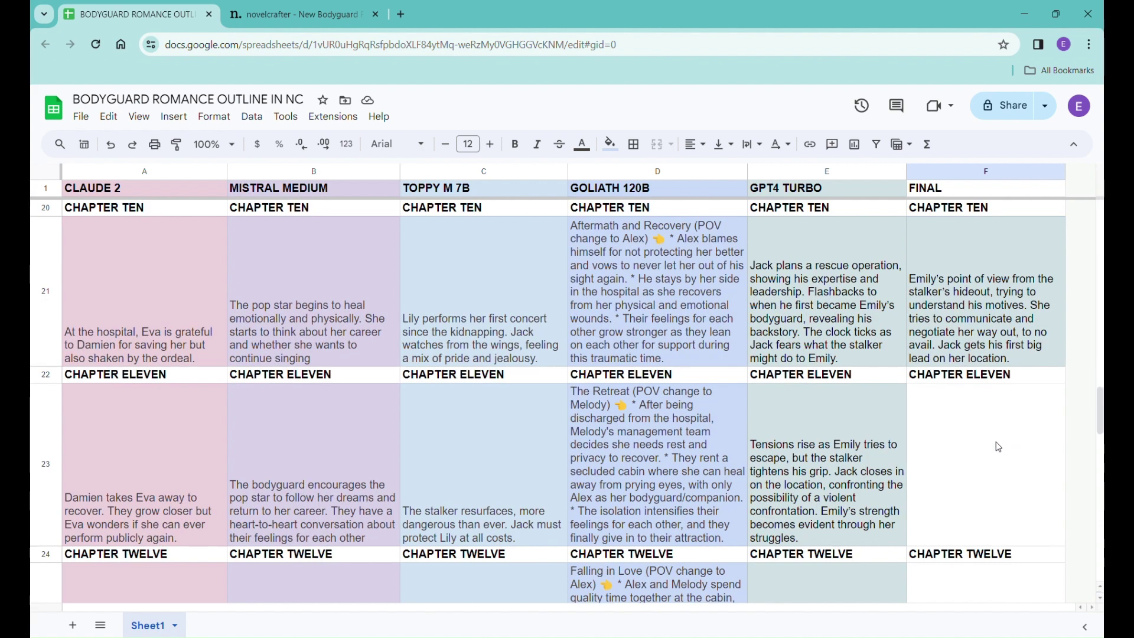
pyautogui.scroll(-2, 1001, 447)
pyautogui.scroll(2, 997, 446)
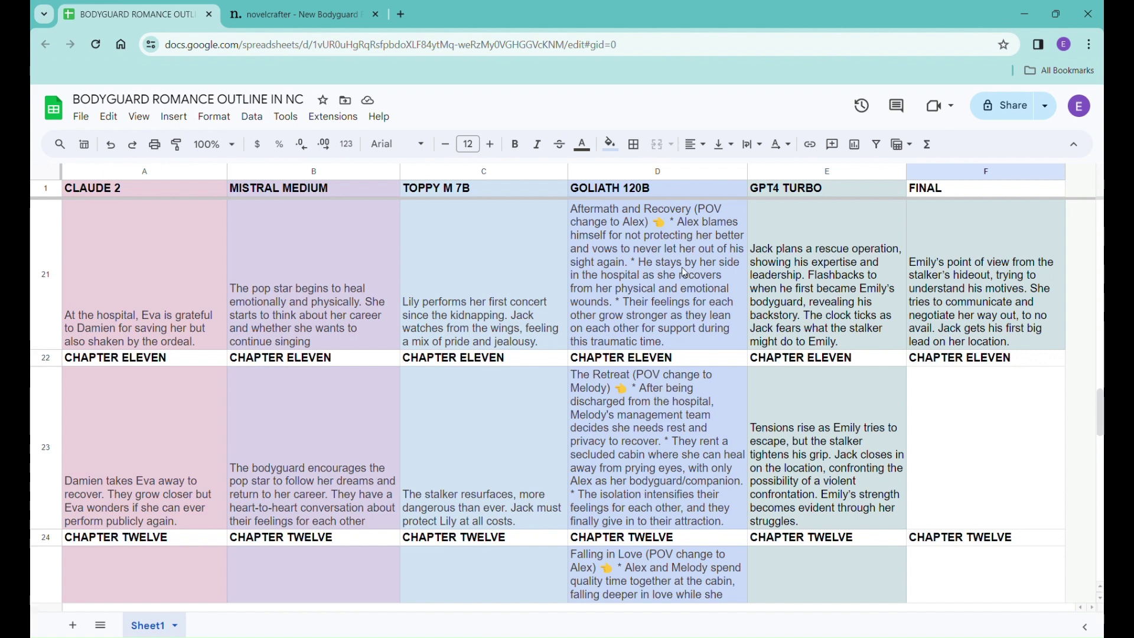
pyautogui.scroll(3, 684, 271)
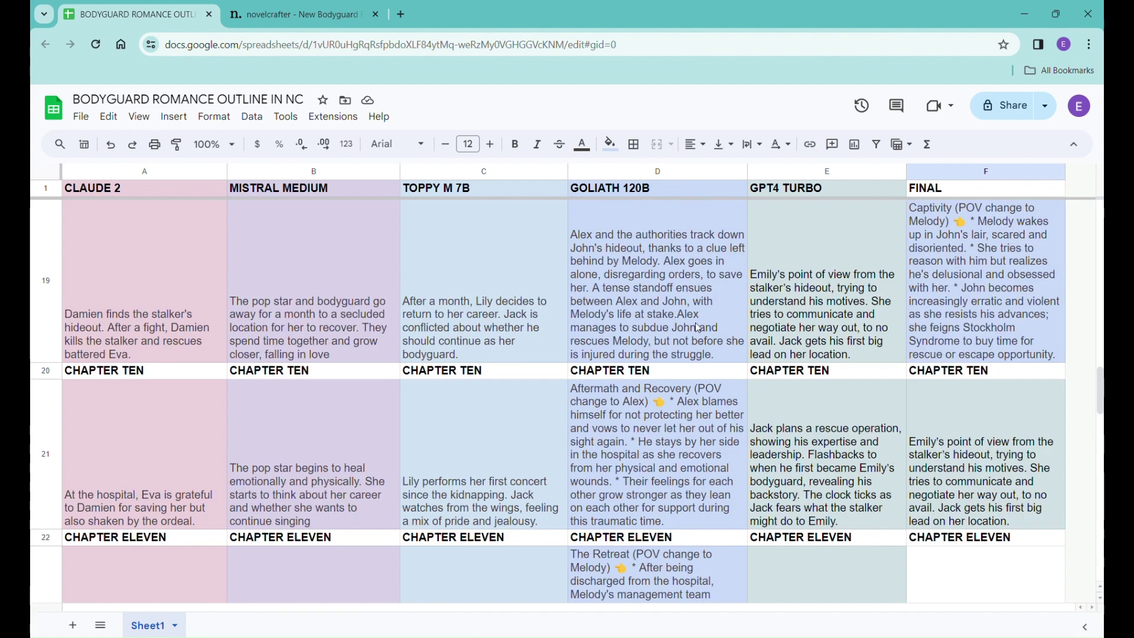
pyautogui.click(805, 461)
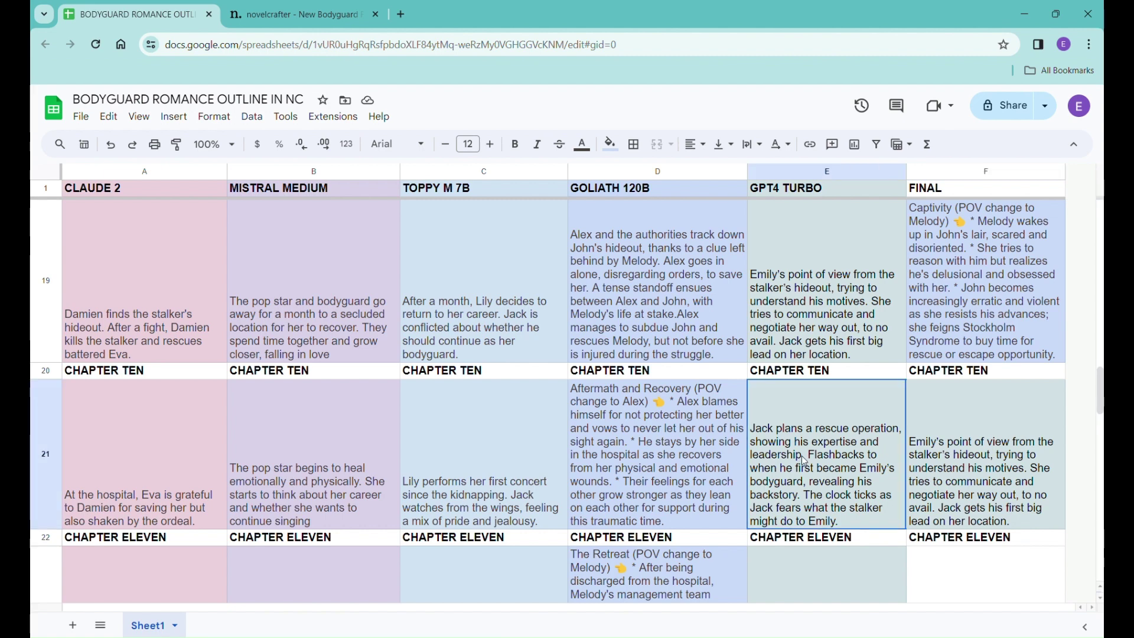
pyautogui.hotkey('ctrl', 'c')
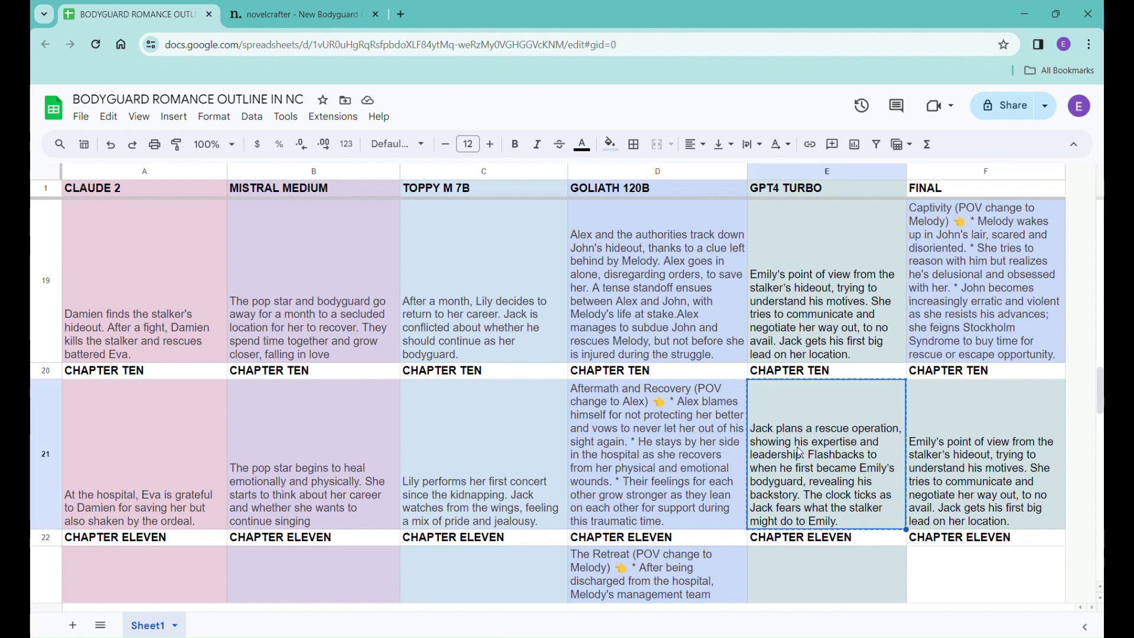
# Step: Delete the words "and hires a private investigator" from the FINAL Chapter Eight outline in F17
pyautogui.scroll(3, 892, 446)
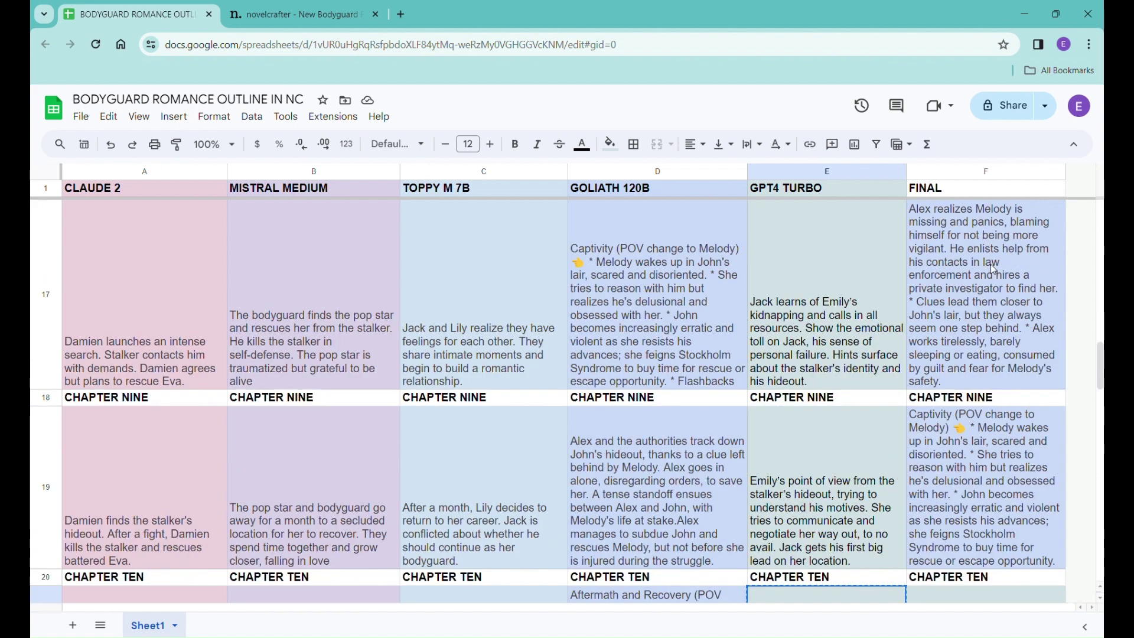
pyautogui.click(982, 300)
pyautogui.doubleClick(983, 300)
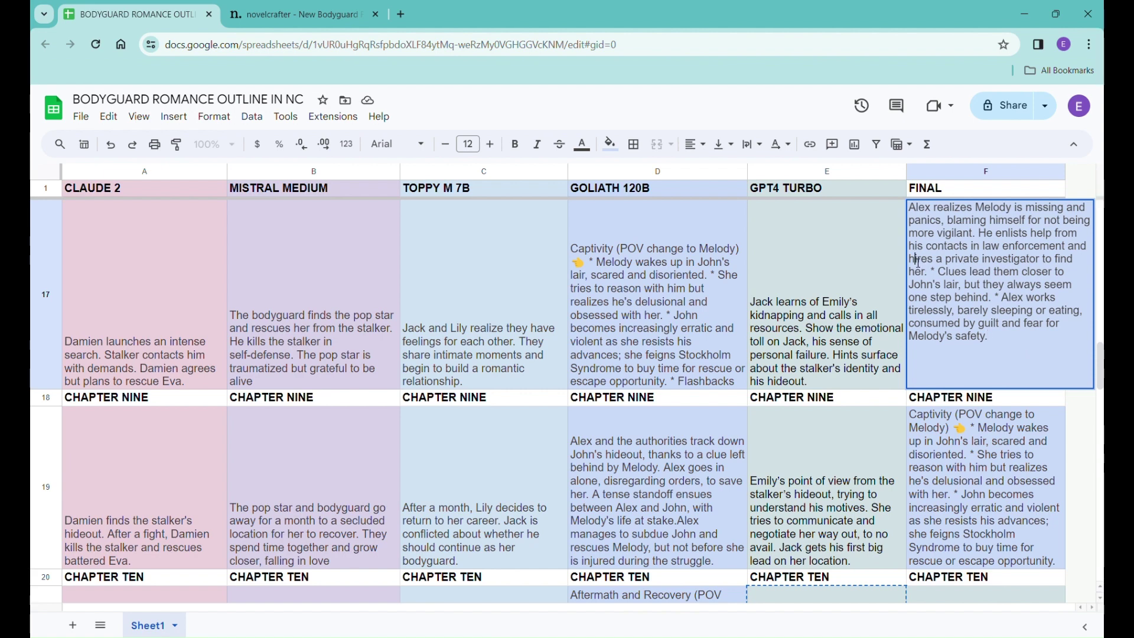
pyautogui.moveTo(916, 262); pyautogui.dragTo(922, 263)
pyautogui.moveTo(972, 250); pyautogui.dragTo(947, 280)
pyautogui.click(974, 251)
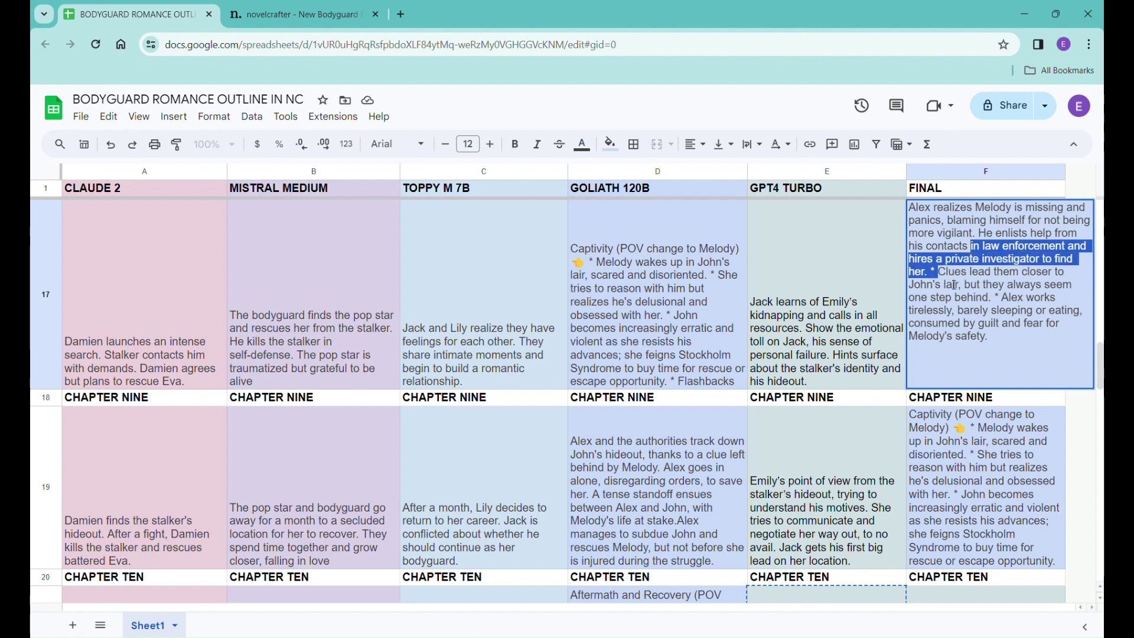
pyautogui.click(948, 275)
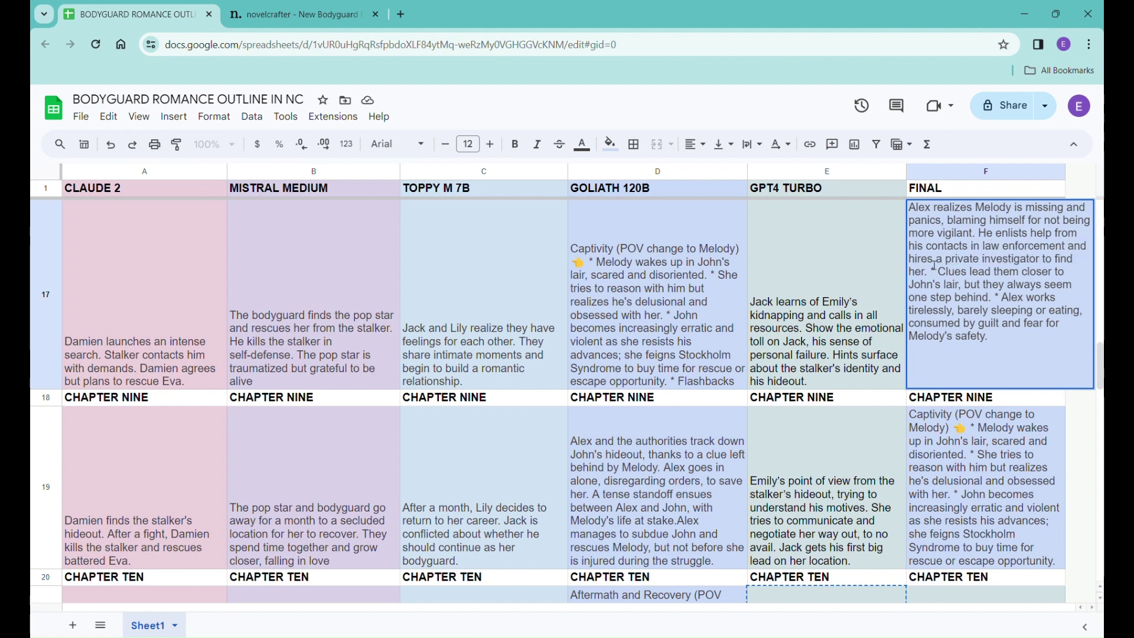
pyautogui.click(1070, 249)
pyautogui.moveTo(1075, 251); pyautogui.dragTo(1045, 269)
pyautogui.press('BackSpace')
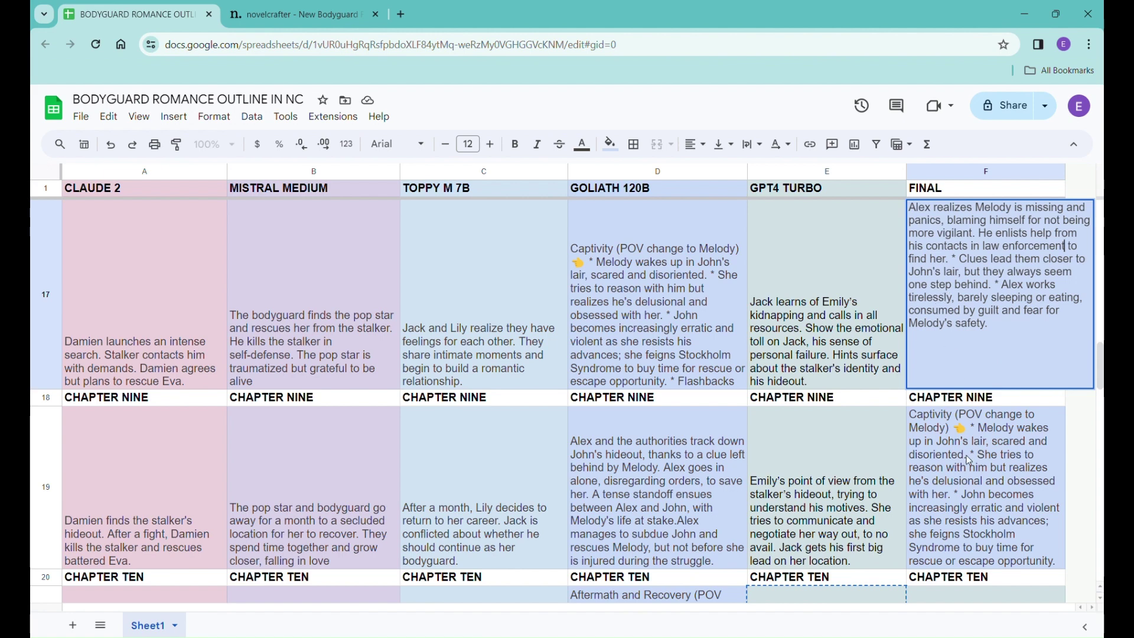
# Step: Compare the models' outlines for Chapters Five through Ten with the FINAL column to pick the source for Chapter Eleven
pyautogui.scroll(-6, 970, 478)
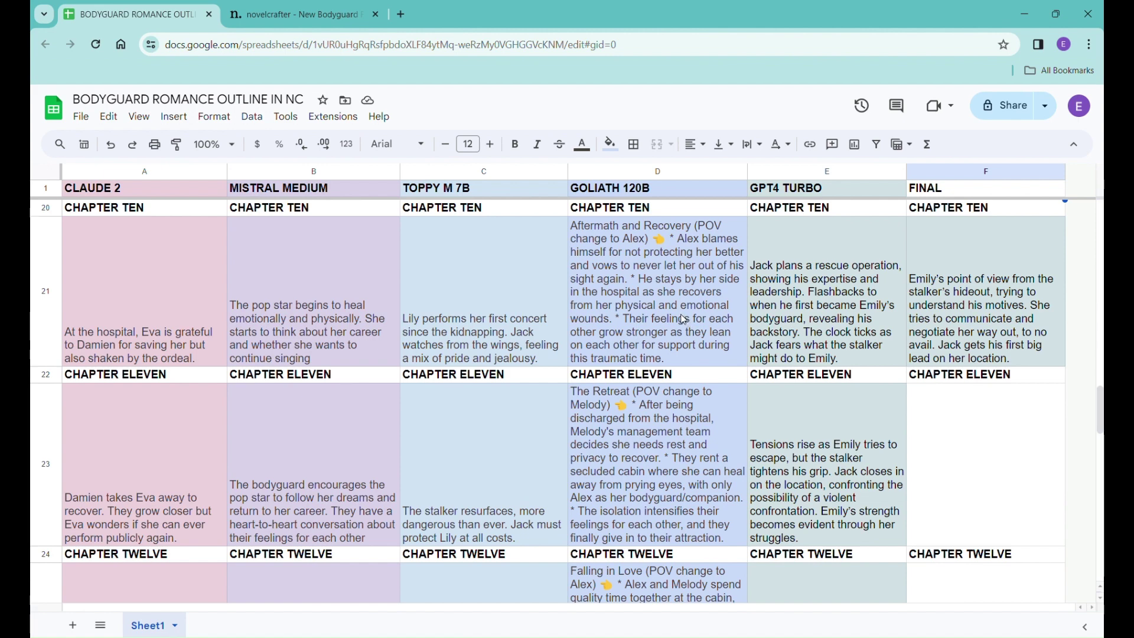
pyautogui.scroll(1, 683, 320)
pyautogui.click(662, 300)
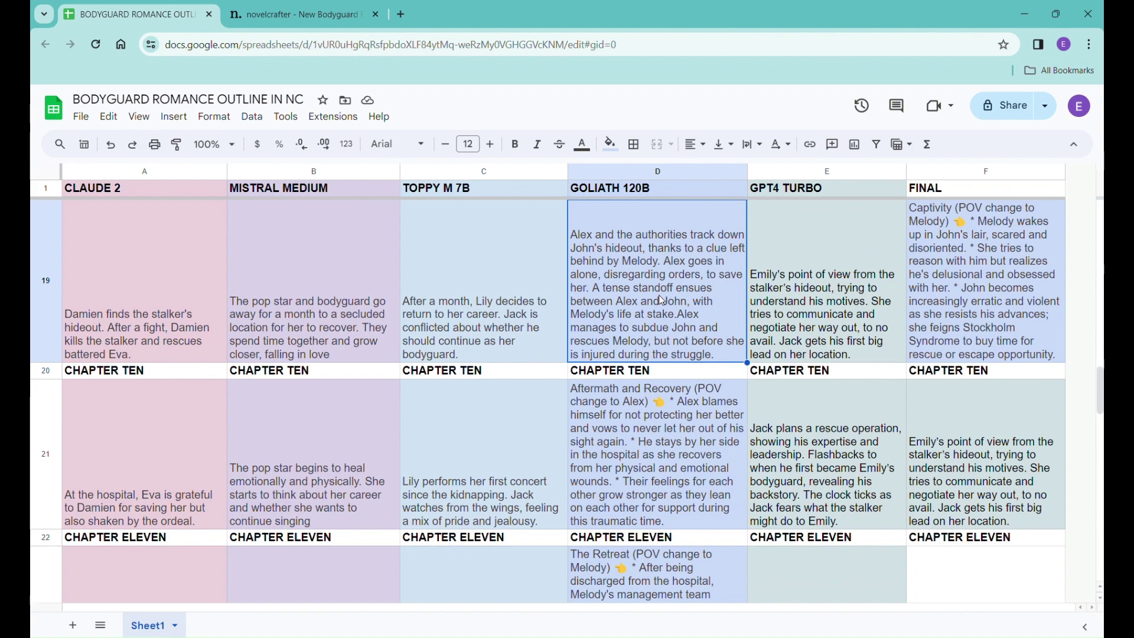
pyautogui.click(791, 436)
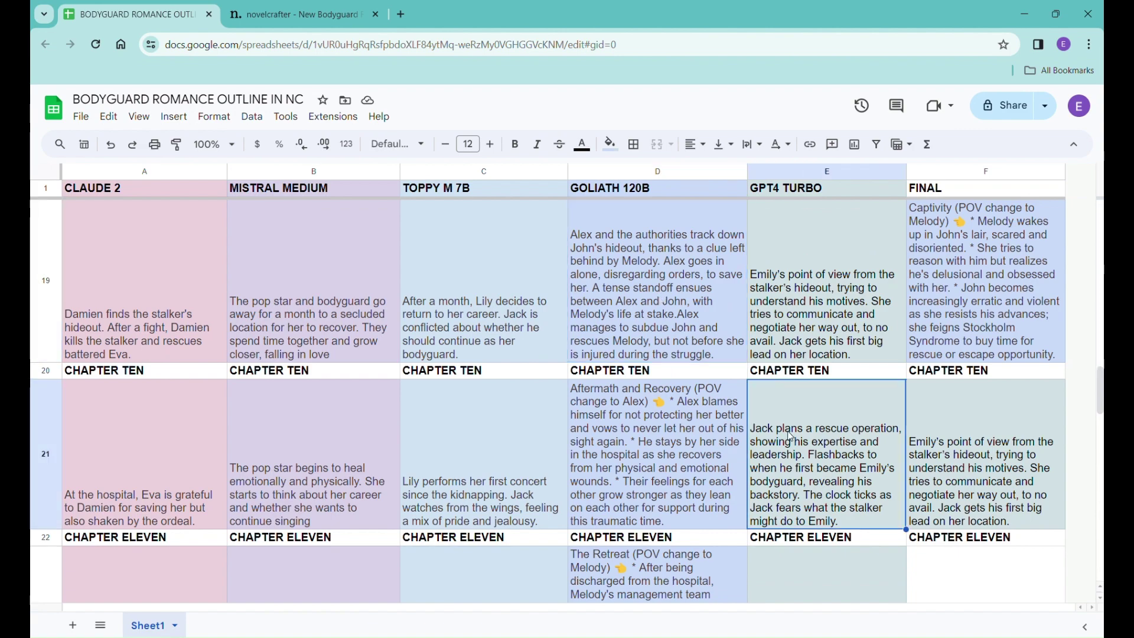
pyautogui.click(657, 309)
pyautogui.scroll(5, 658, 309)
pyautogui.scroll(2, 658, 309)
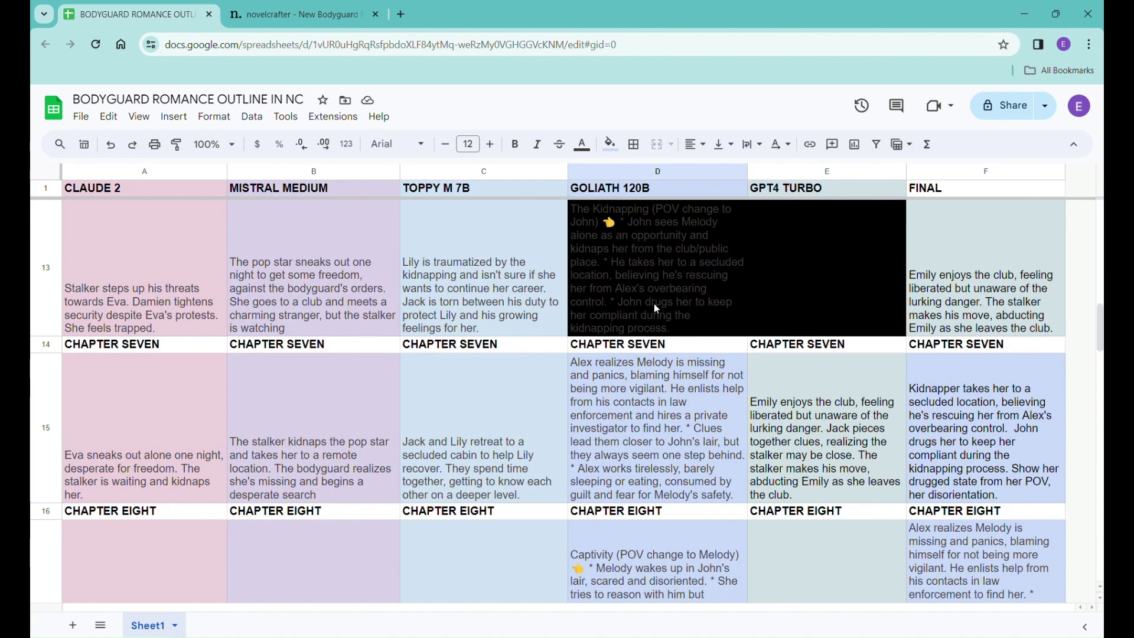
pyautogui.scroll(2, 657, 309)
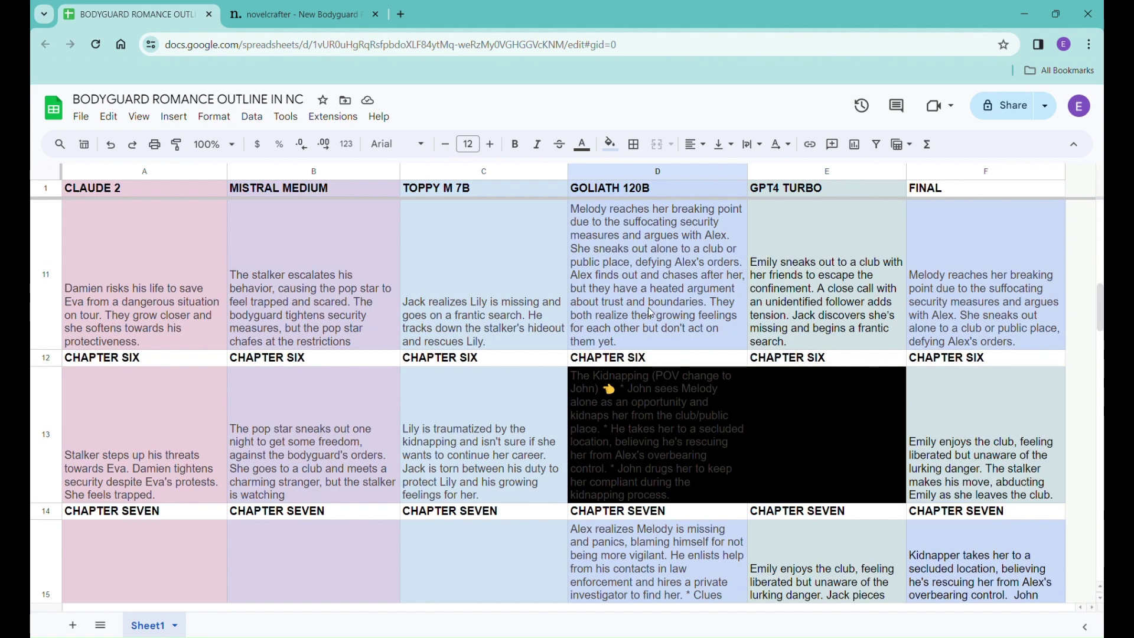
pyautogui.click(523, 331)
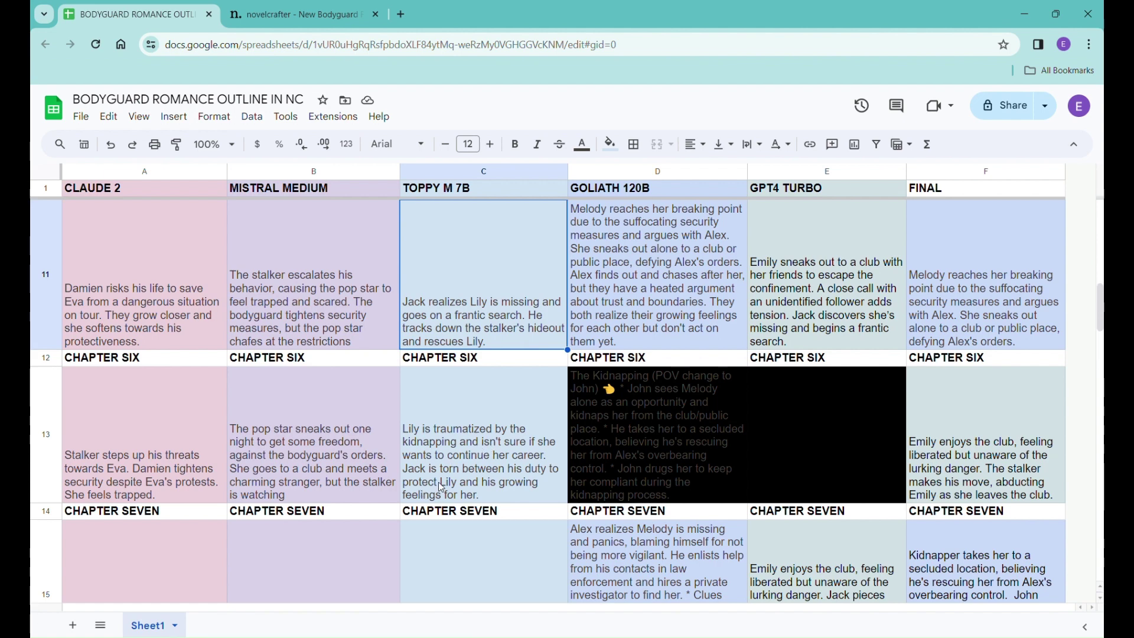
pyautogui.scroll(-1, 442, 488)
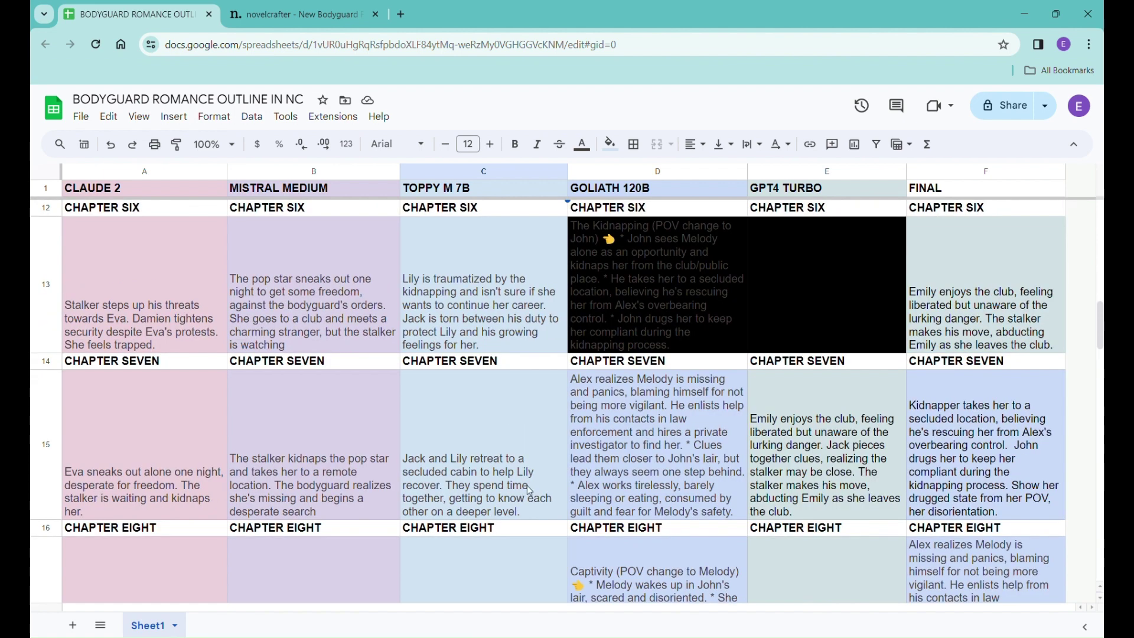
pyautogui.scroll(-2, 644, 470)
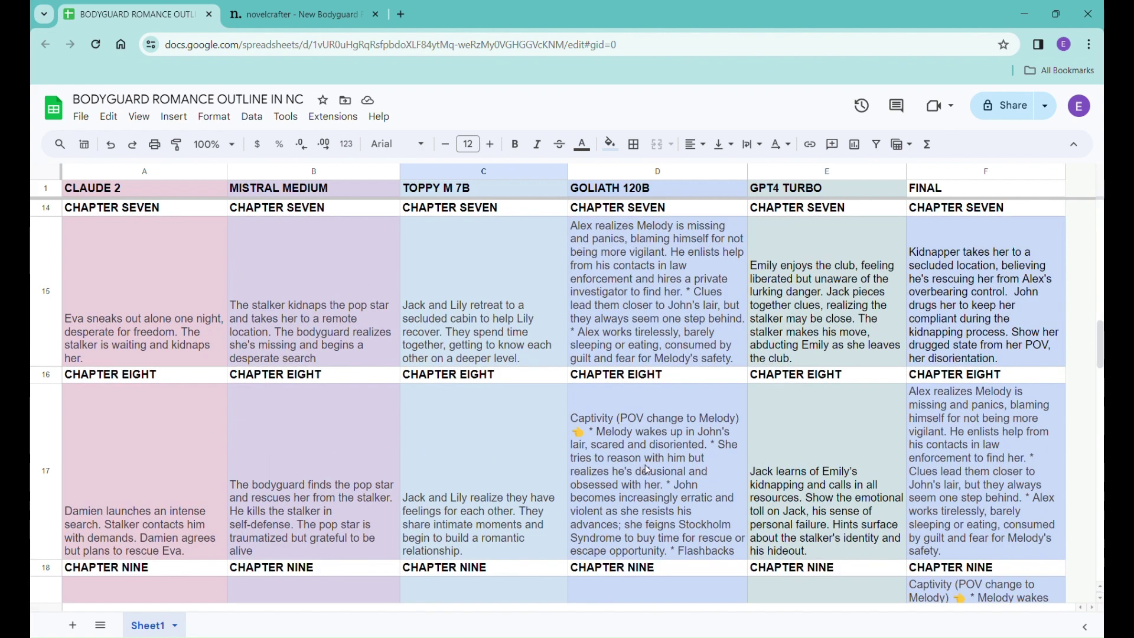
# Step: Copy Goliath 120B's Chapter Nine outline from D19 into the FINAL column's Chapter Eleven cell F23
pyautogui.click(662, 461)
pyautogui.scroll(-2, 717, 462)
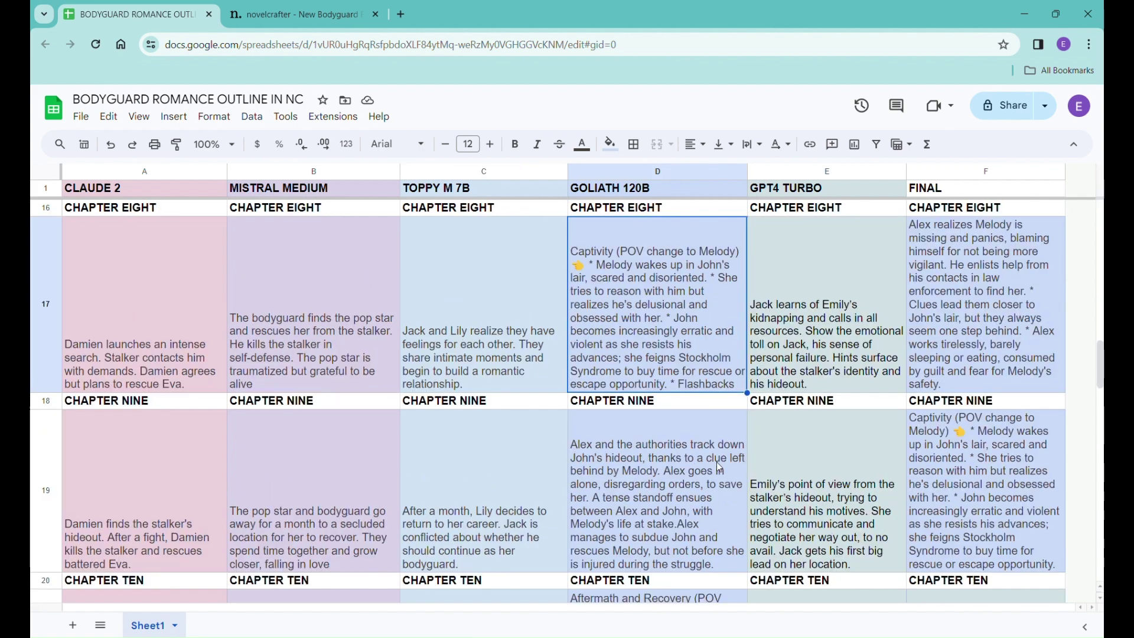
pyautogui.click(682, 483)
pyautogui.scroll(-2, 682, 483)
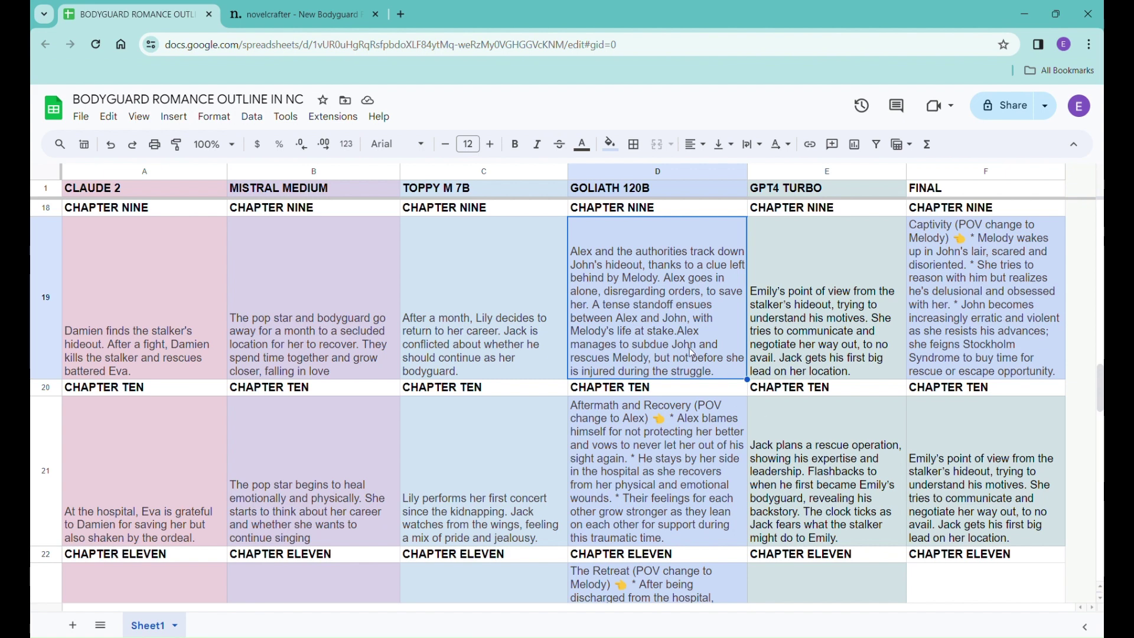
pyautogui.hotkey('ctrl', 'c')
pyautogui.click(954, 580)
pyautogui.hotkey('ctrl', 'v')
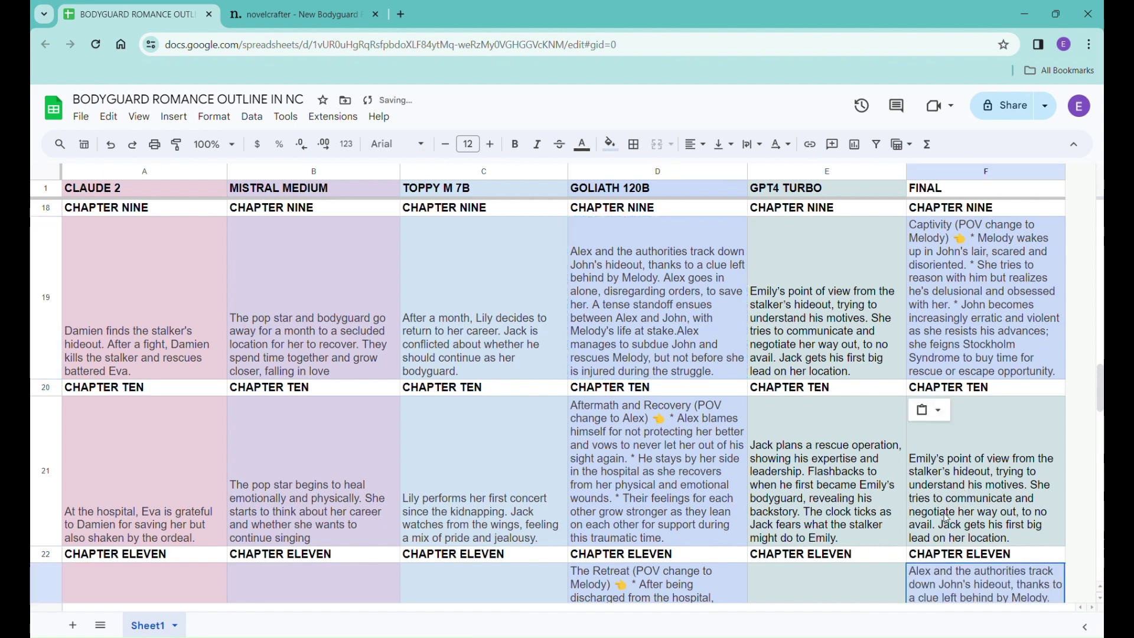
# Step: Examine GPT4 Turbo's Chapter Eleven outline in E23 against the FINAL Chapter Ten and Eleven outlines
pyautogui.scroll(-2, 946, 518)
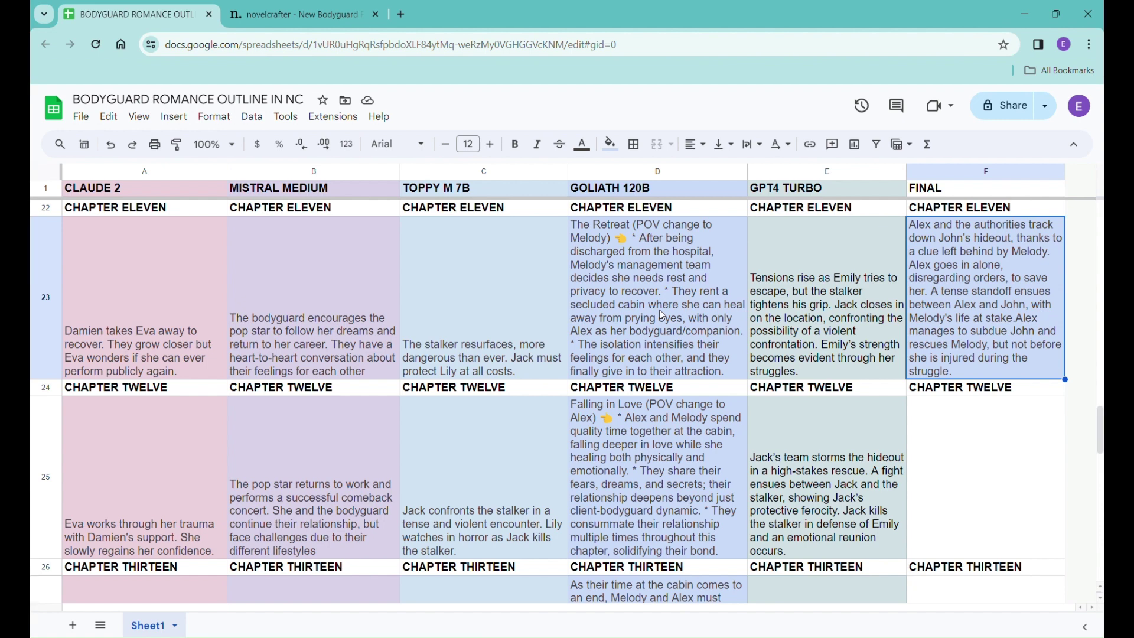
pyautogui.click(833, 319)
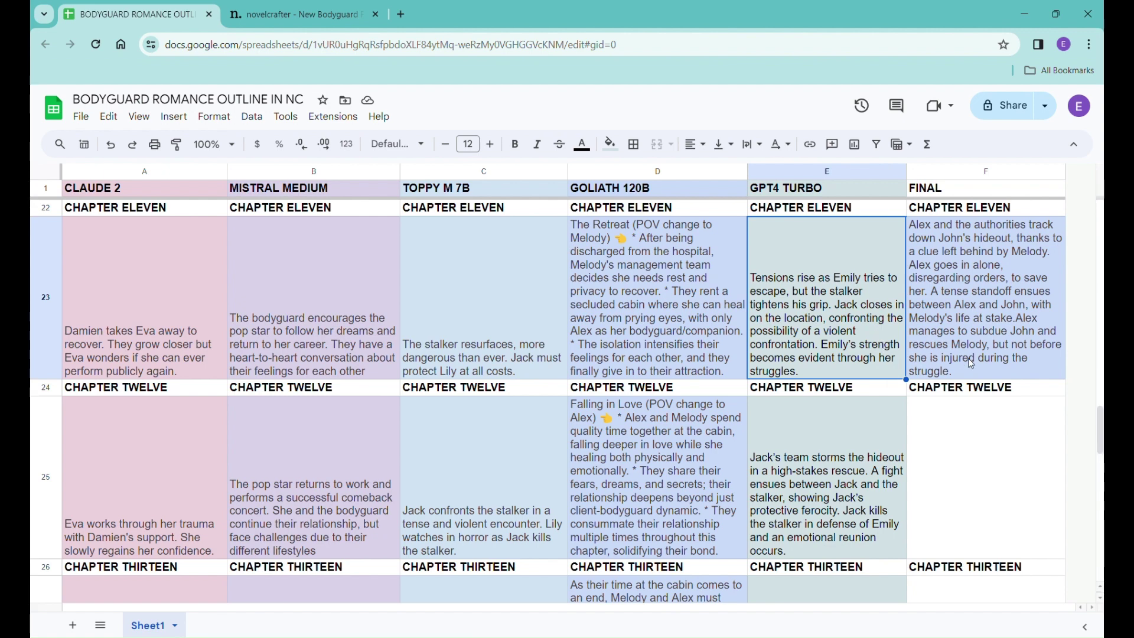
pyautogui.scroll(2, 969, 358)
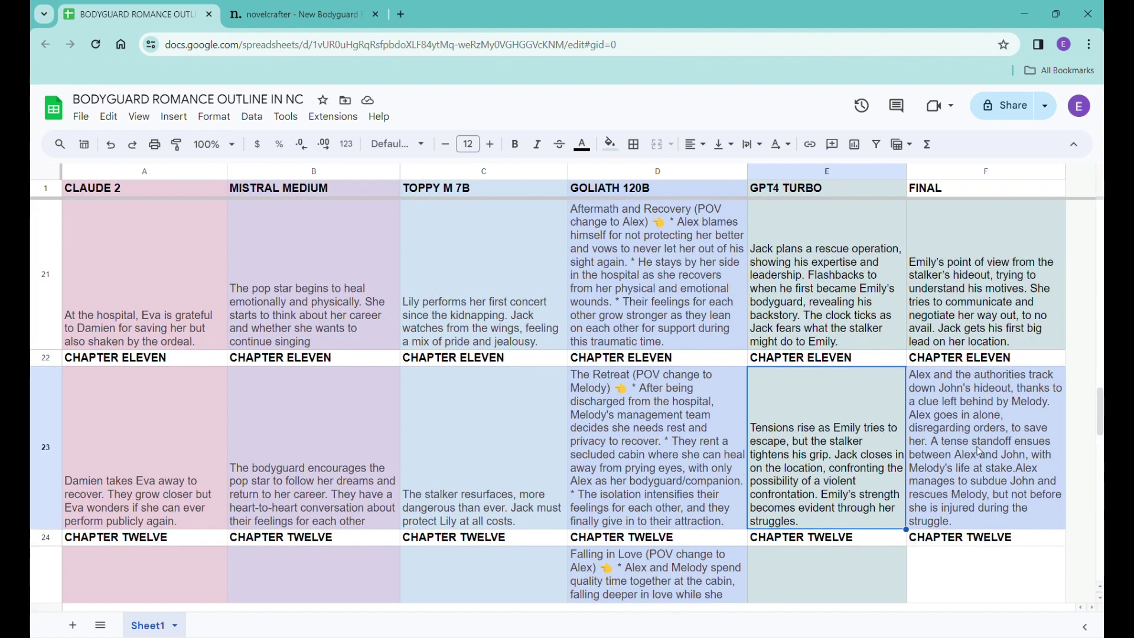
# Step: Replace the FINAL column's Chapter Eleven outline in F23 with GPT4 Turbo's Chapter Ten outline from E21
pyautogui.click(982, 462)
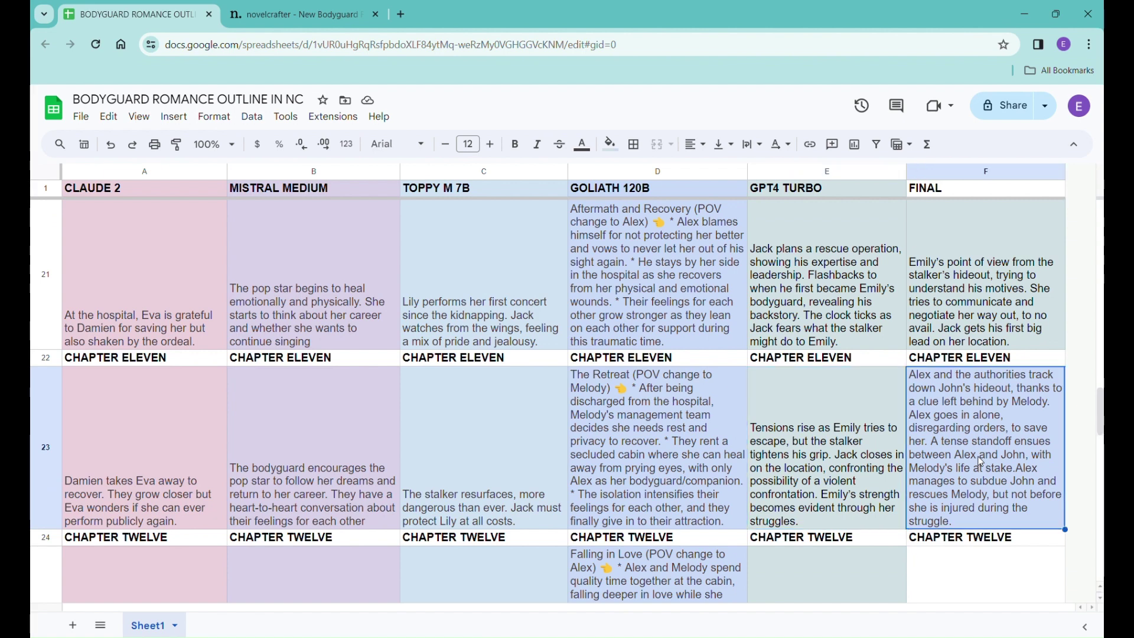
pyautogui.press('Delete')
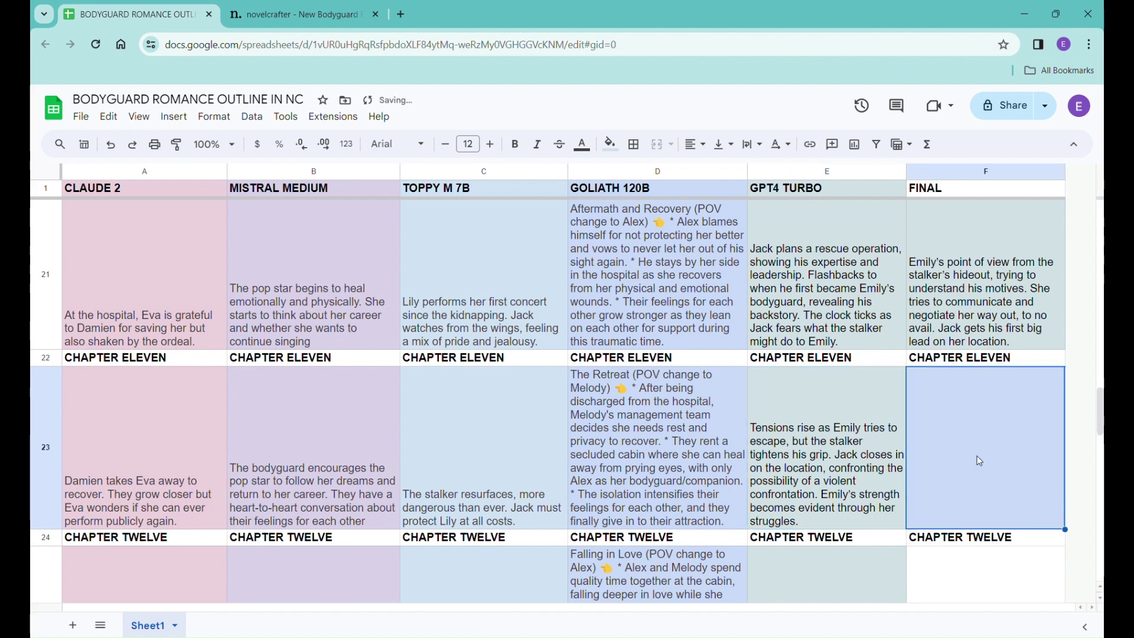
pyautogui.click(818, 345)
pyautogui.hotkey('ctrl', 'c')
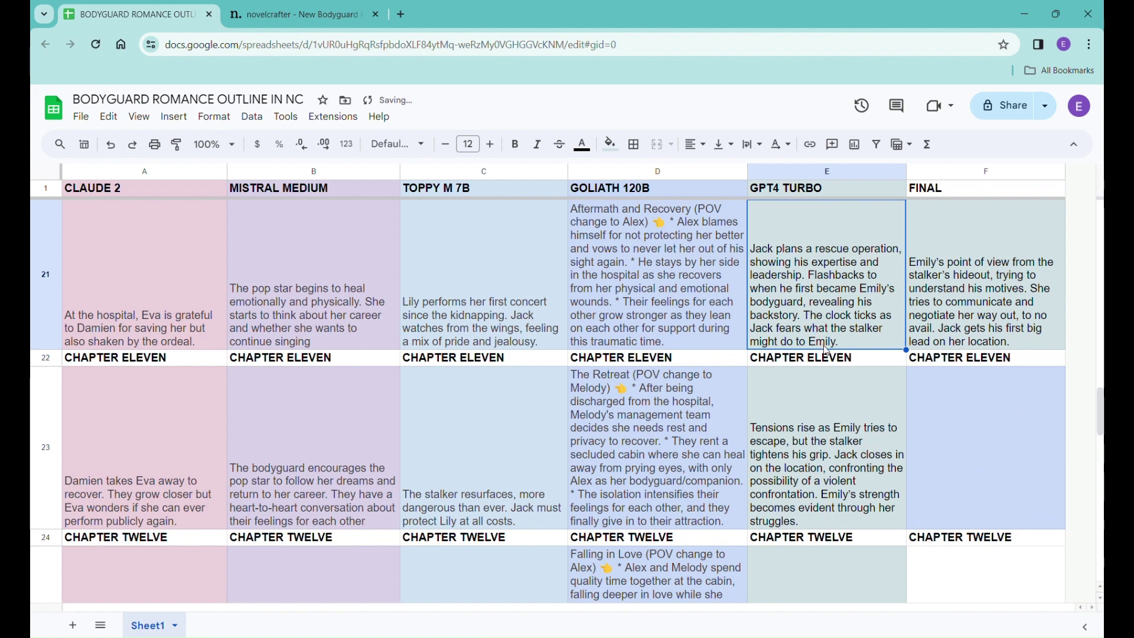
pyautogui.click(1010, 432)
pyautogui.hotkey('ctrl', 'v')
# Step: Copy GPT4 Turbo's Chapter Eleven outline from E23 into the FINAL column's Chapter Twelve cell F25
pyautogui.scroll(-1, 1010, 432)
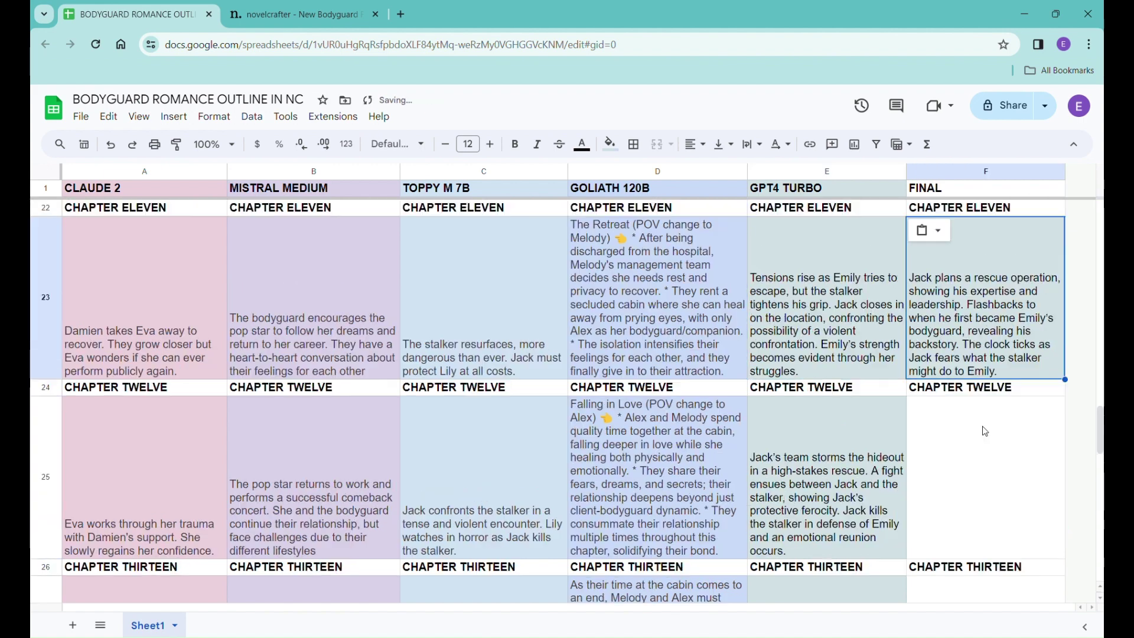
pyautogui.click(858, 350)
pyautogui.hotkey('ctrl', 'c')
pyautogui.click(968, 454)
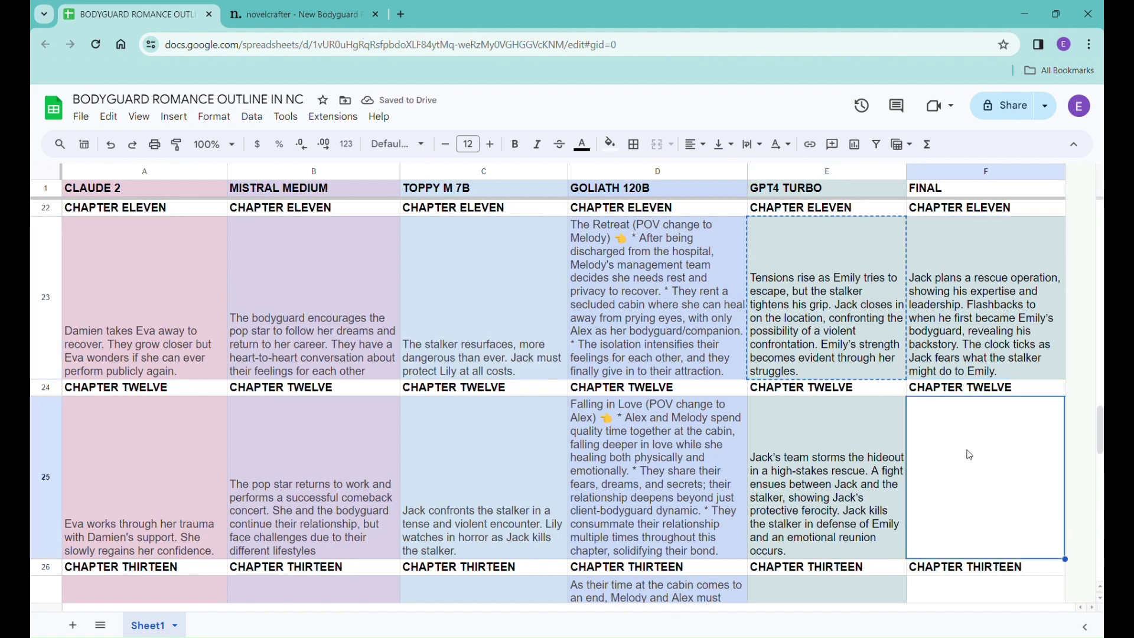
pyautogui.hotkey('ctrl', 'v')
# Step: Copy GPT4 Turbo's Chapter Twelve outline from E25 into the FINAL column's Chapter Thirteen cell F27
pyautogui.scroll(-3, 959, 448)
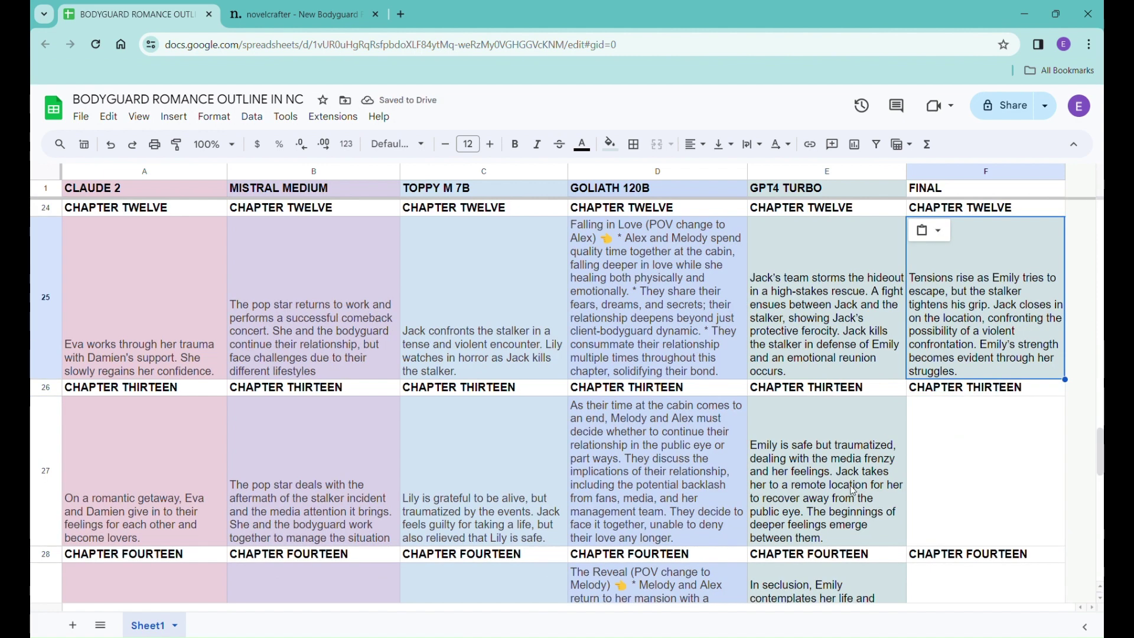
pyautogui.click(829, 334)
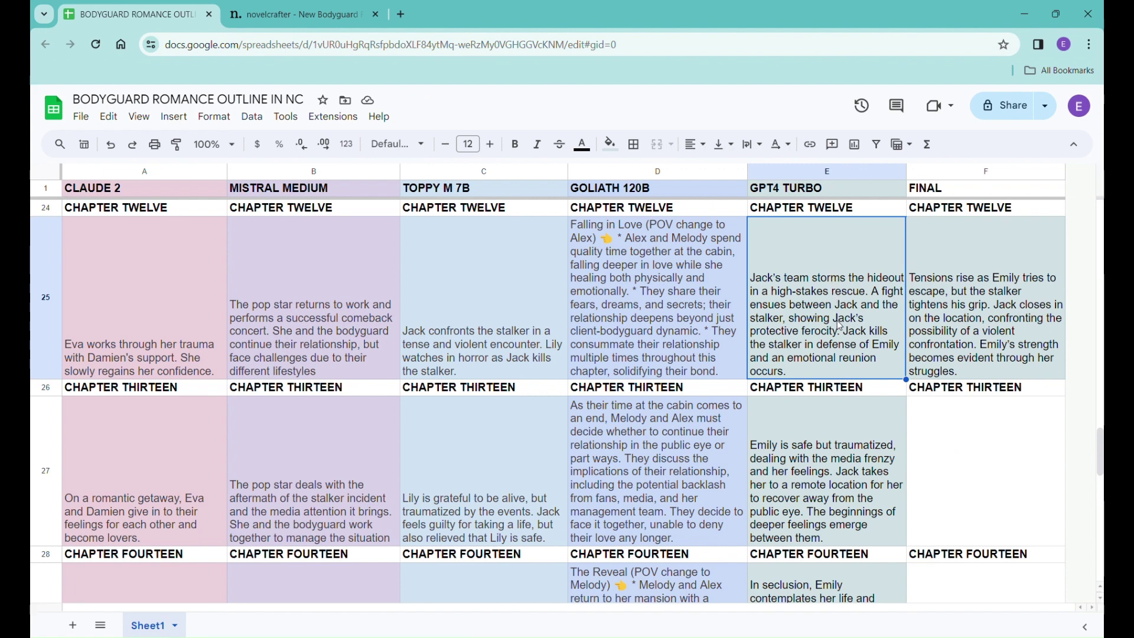
pyautogui.hotkey('ctrl', 'c')
pyautogui.click(965, 458)
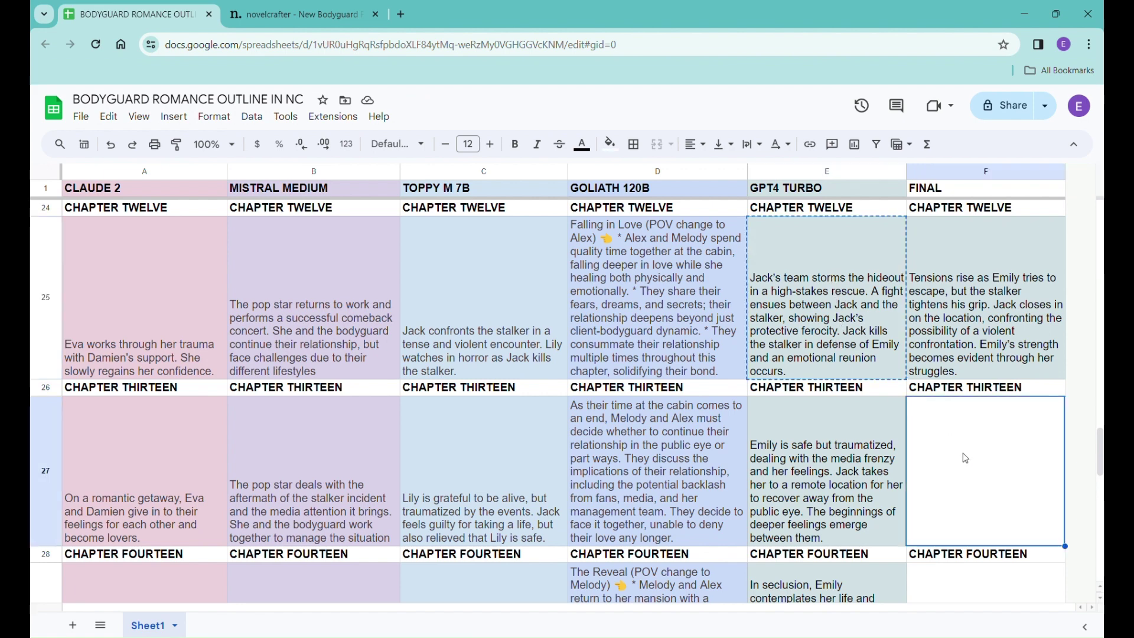
pyautogui.hotkey('ctrl', 'v')
# Step: Copy Goliath 120B's Chapter Ten outline from D21 over the FINAL column's Chapter Twelve cell F25
pyautogui.scroll(-3, 965, 459)
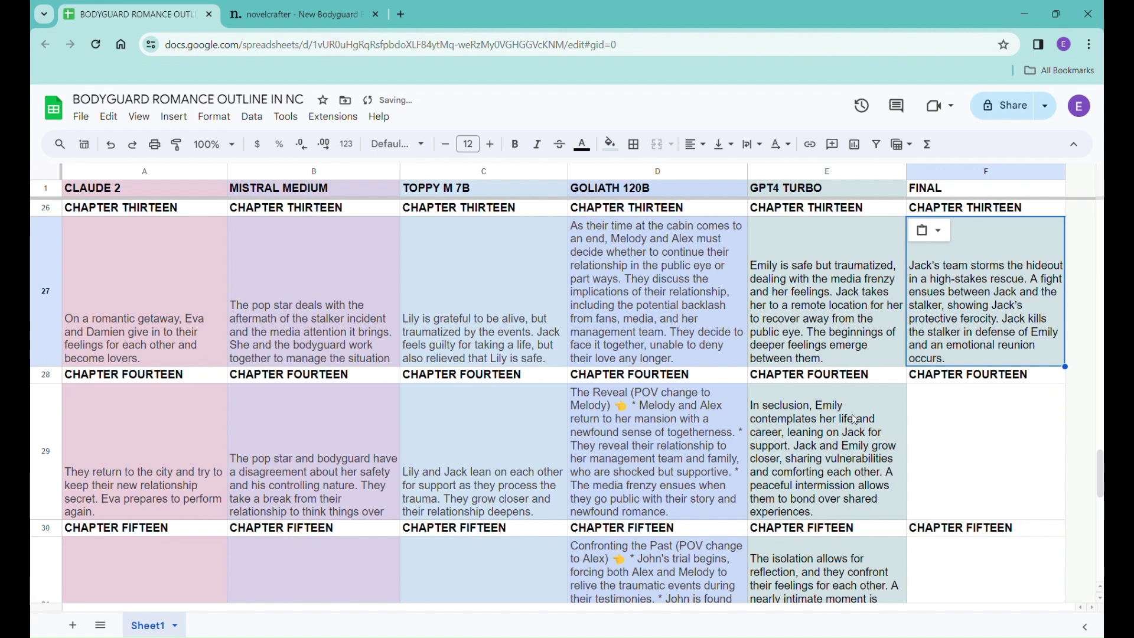
pyautogui.scroll(3, 666, 469)
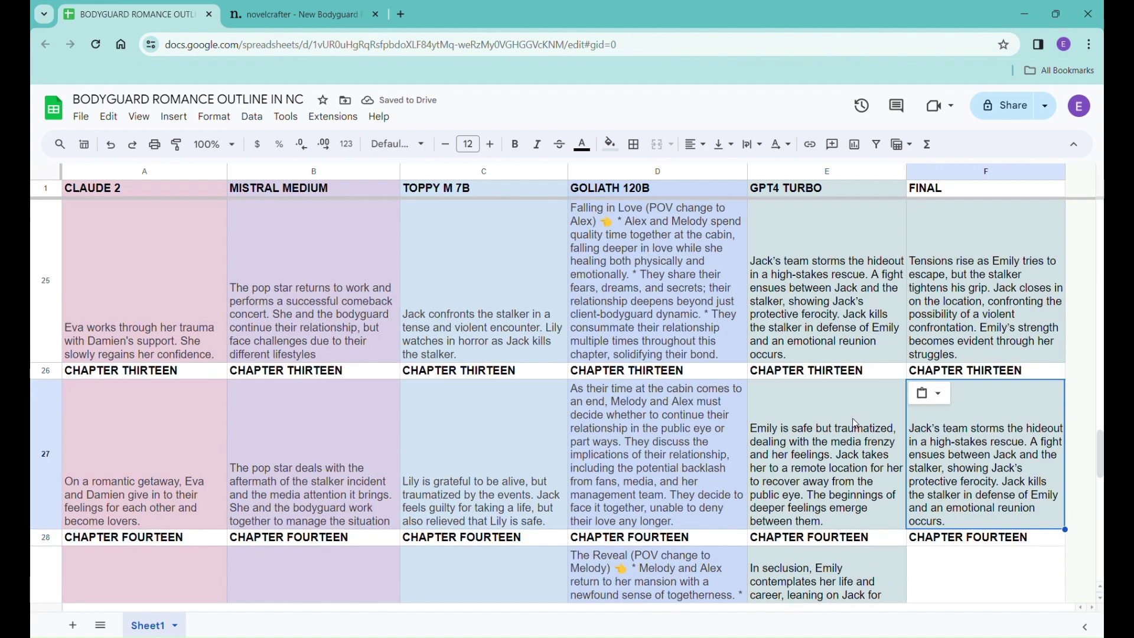
pyautogui.click(825, 469)
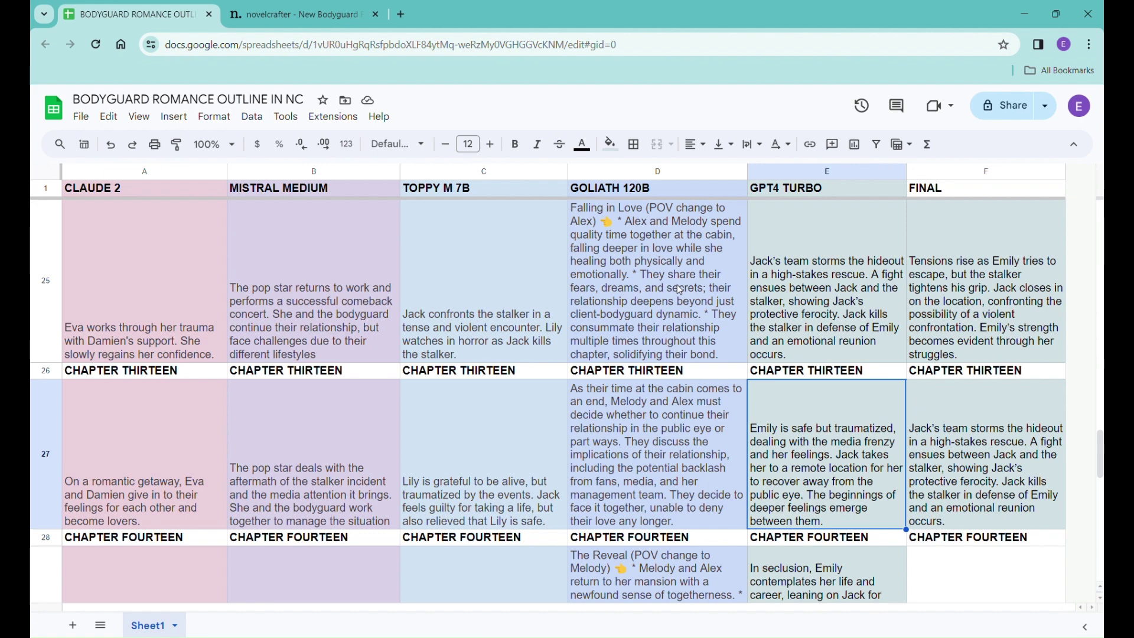
pyautogui.scroll(4, 535, 333)
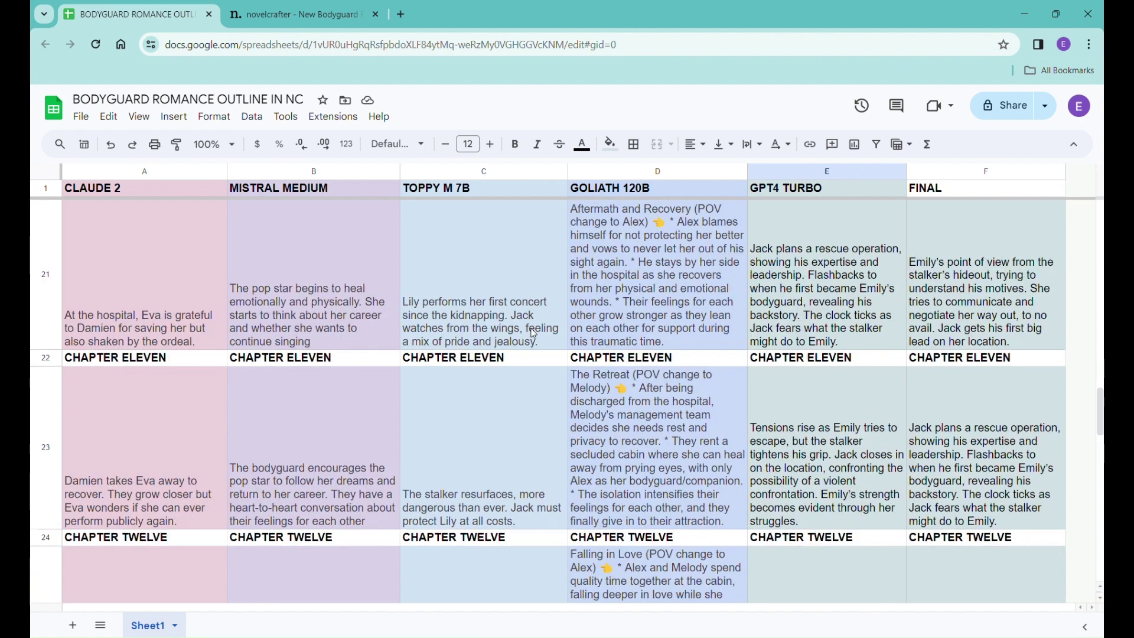
pyautogui.click(706, 290)
pyautogui.hotkey('ctrl', 'c')
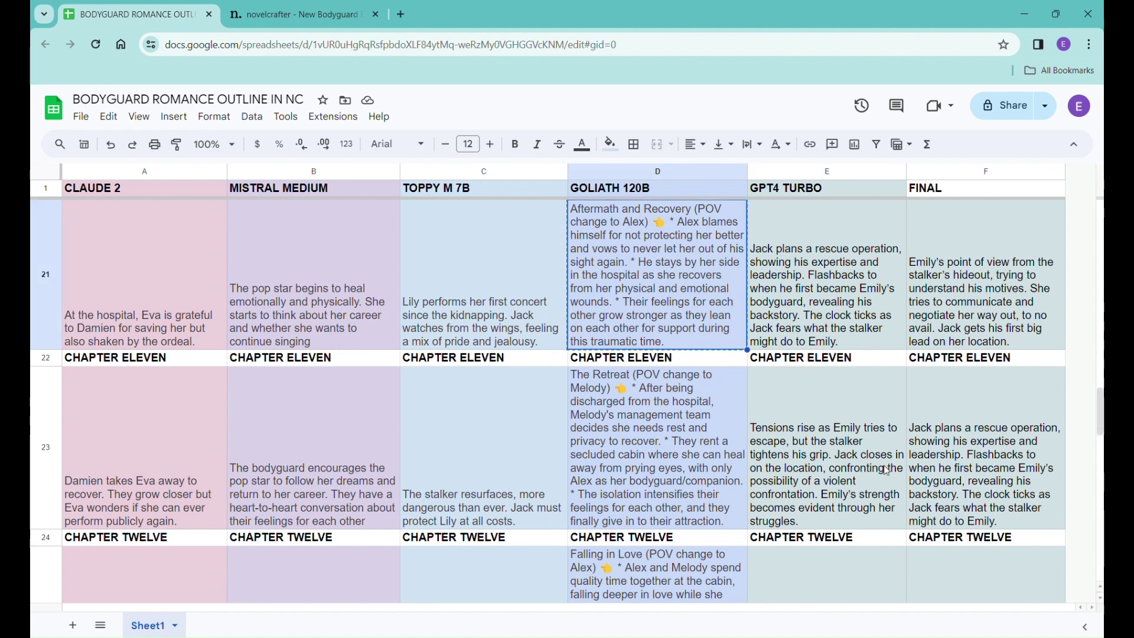
pyautogui.click(991, 562)
pyautogui.hotkey('ctrl', 'v')
pyautogui.scroll(-2, 975, 530)
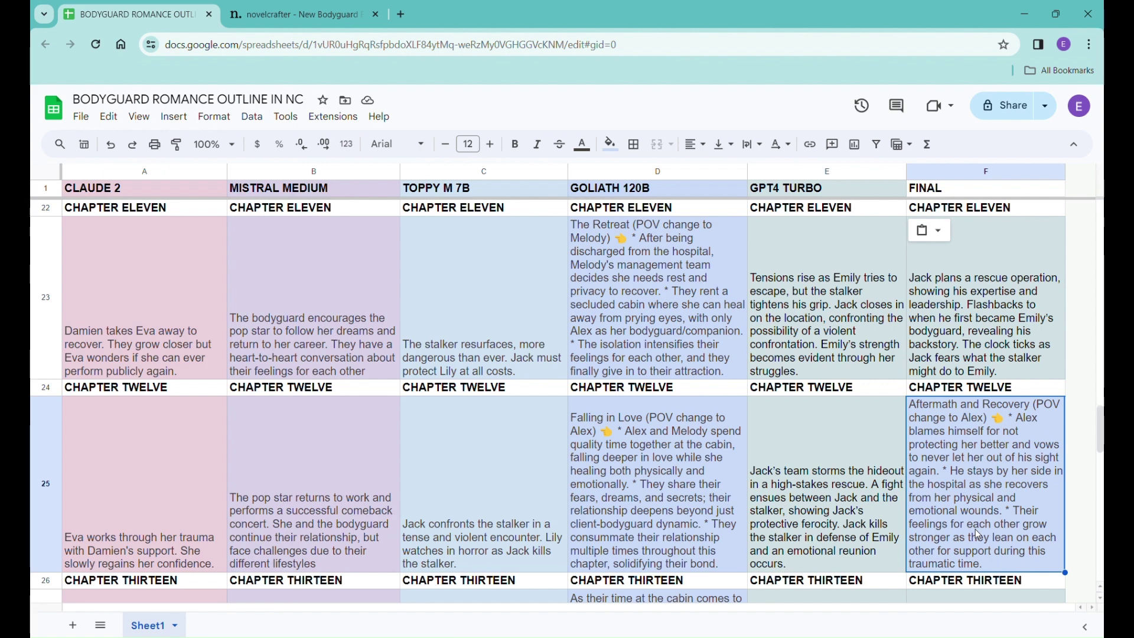
# Step: Undo the paste of Goliath 120B's Chapter Ten outline in the FINAL Chapter Twelve cell F25
pyautogui.click(650, 285)
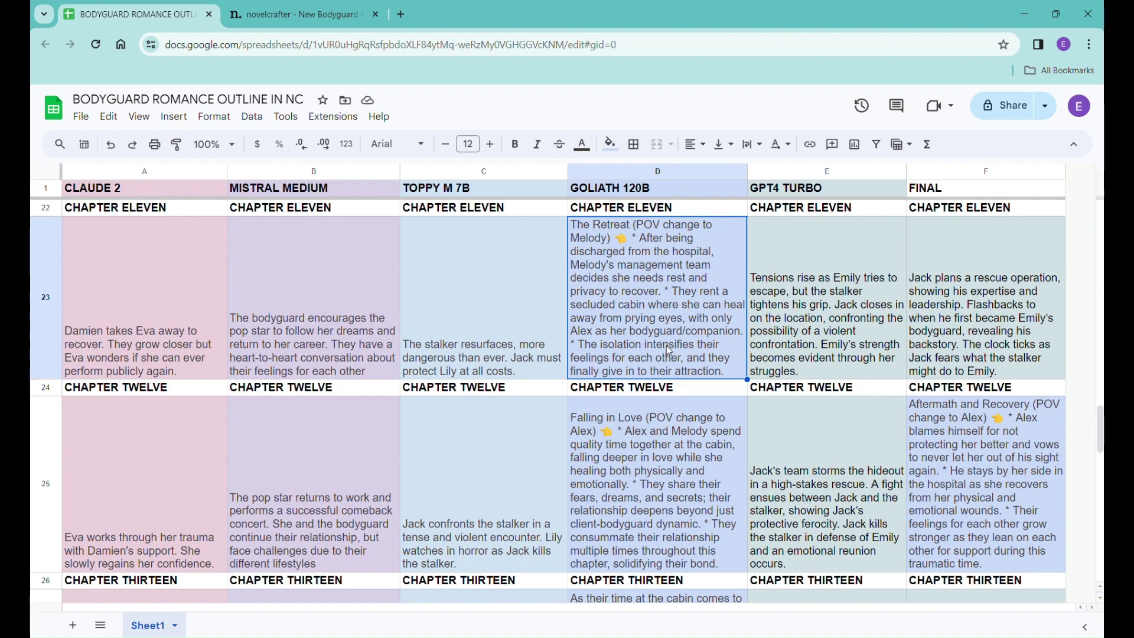
pyautogui.scroll(-3, 955, 476)
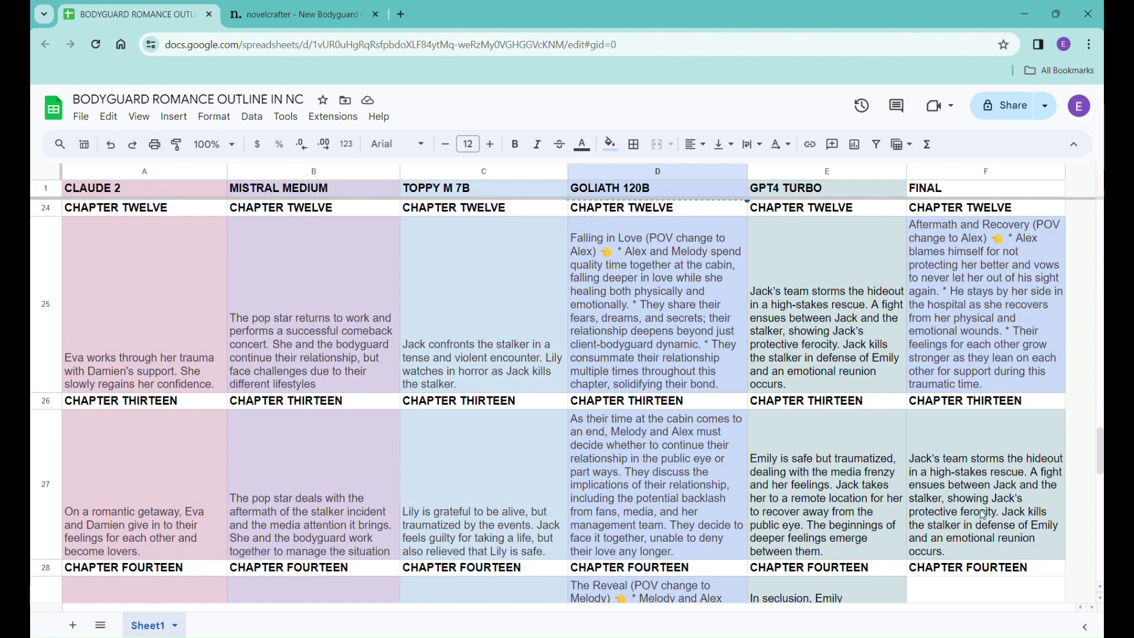
pyautogui.scroll(3, 977, 466)
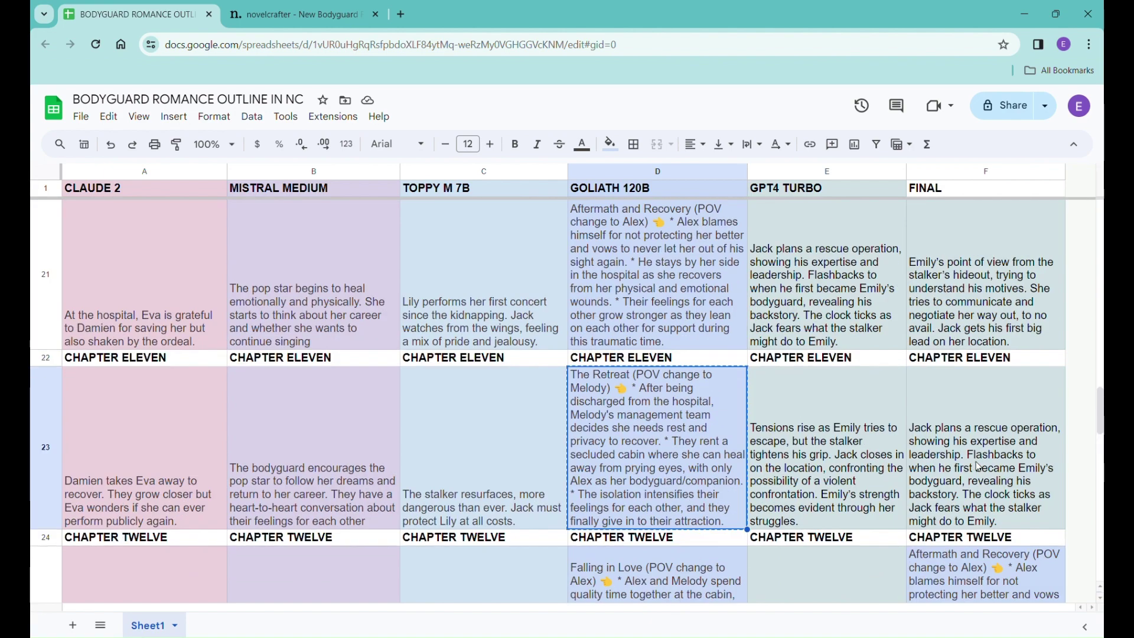
pyautogui.scroll(-2, 1012, 457)
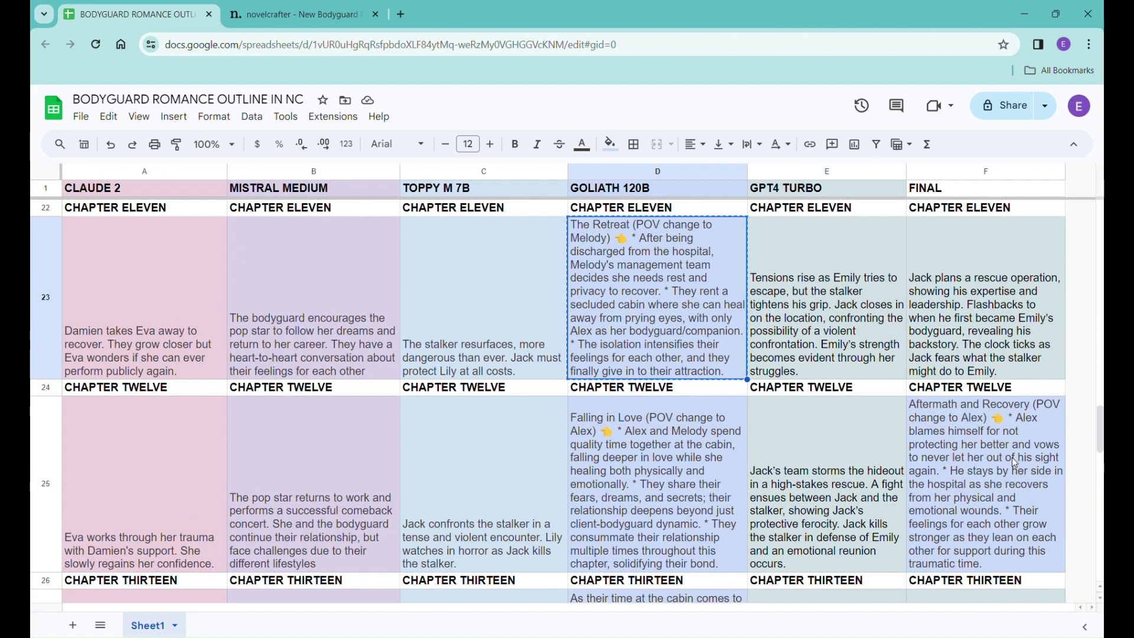
pyautogui.click(1012, 457)
pyautogui.hotkey('ctrl', 'v')
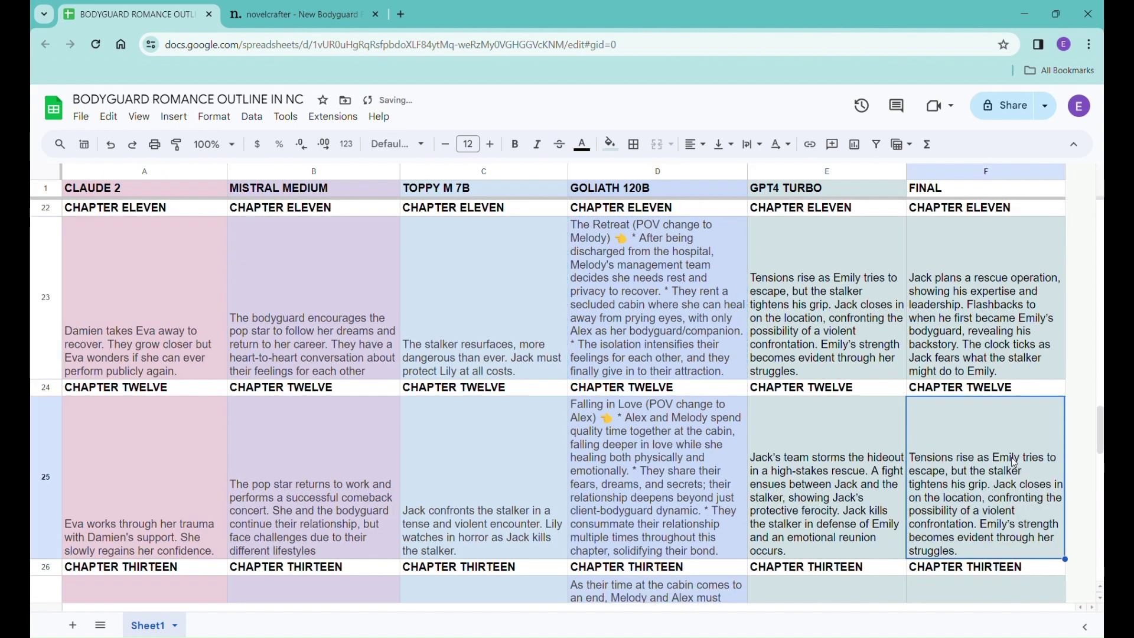
# Step: Try placing Goliath 120B's Chapter Eleven outline from D23 in the FINAL column's Chapter Fourteen cell F29
pyautogui.scroll(-2, 1014, 463)
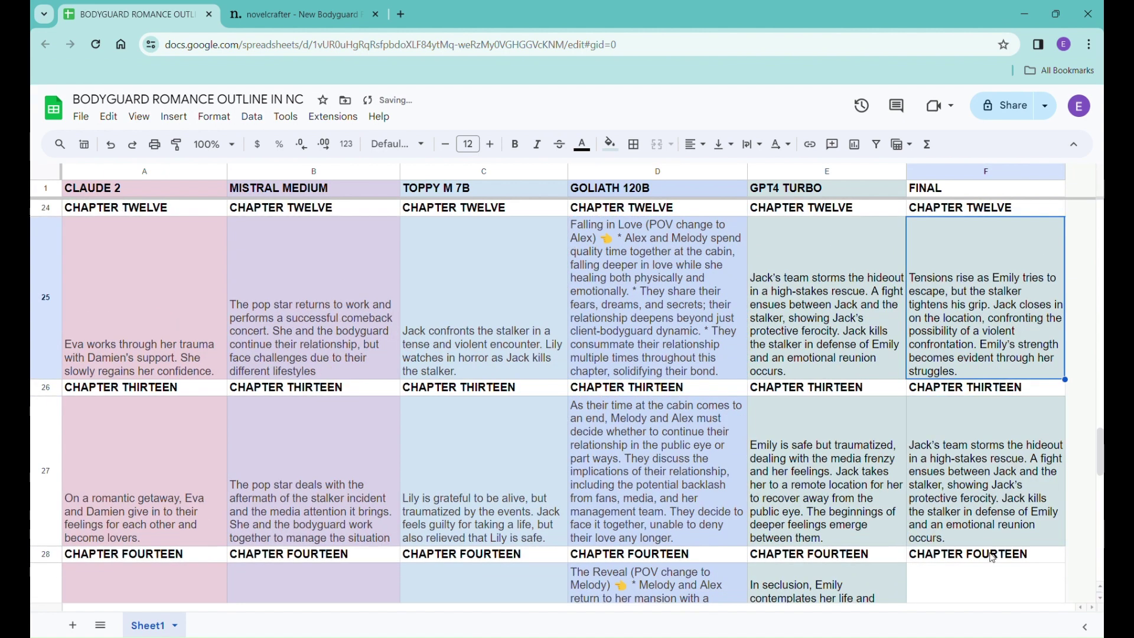
pyautogui.click(979, 589)
pyautogui.hotkey('ctrl', 'v')
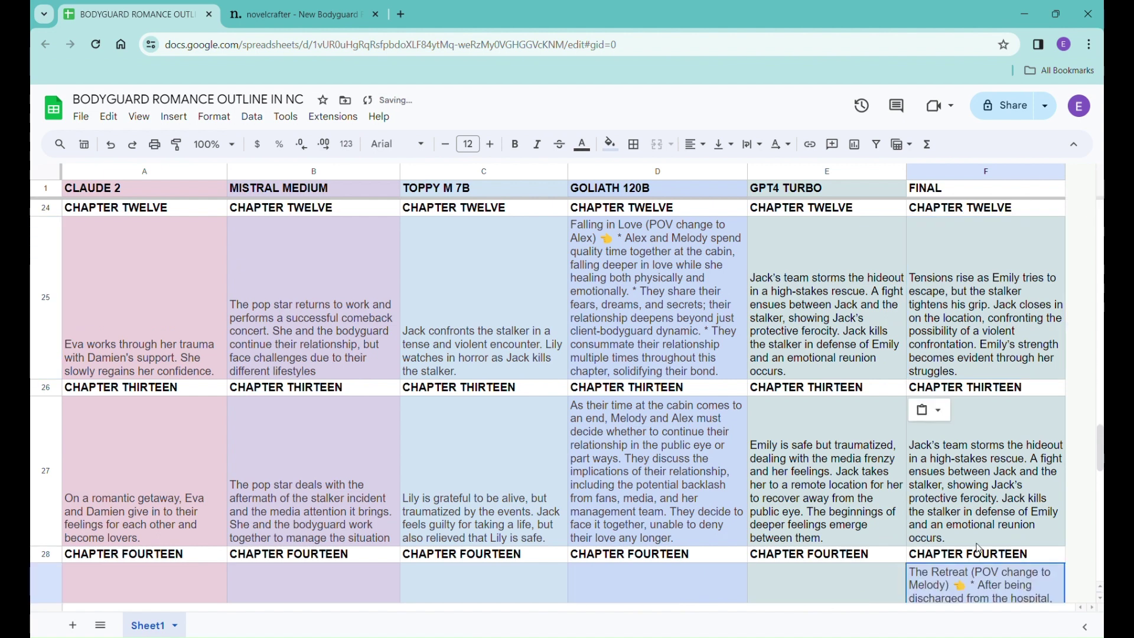
pyautogui.scroll(-2, 982, 532)
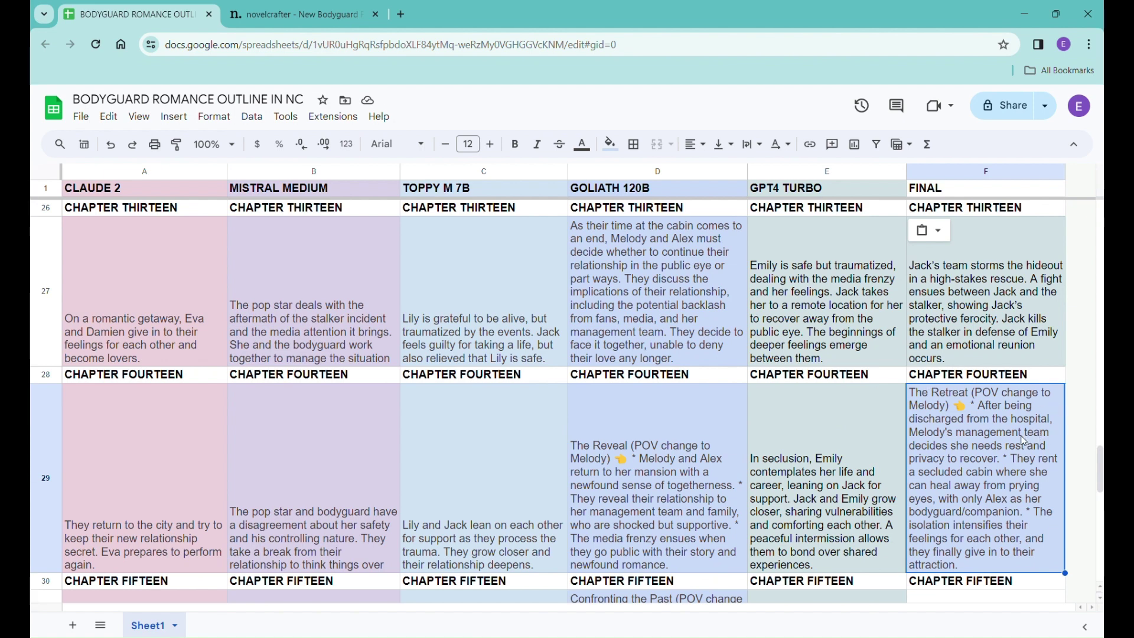
pyautogui.scroll(3, 1023, 440)
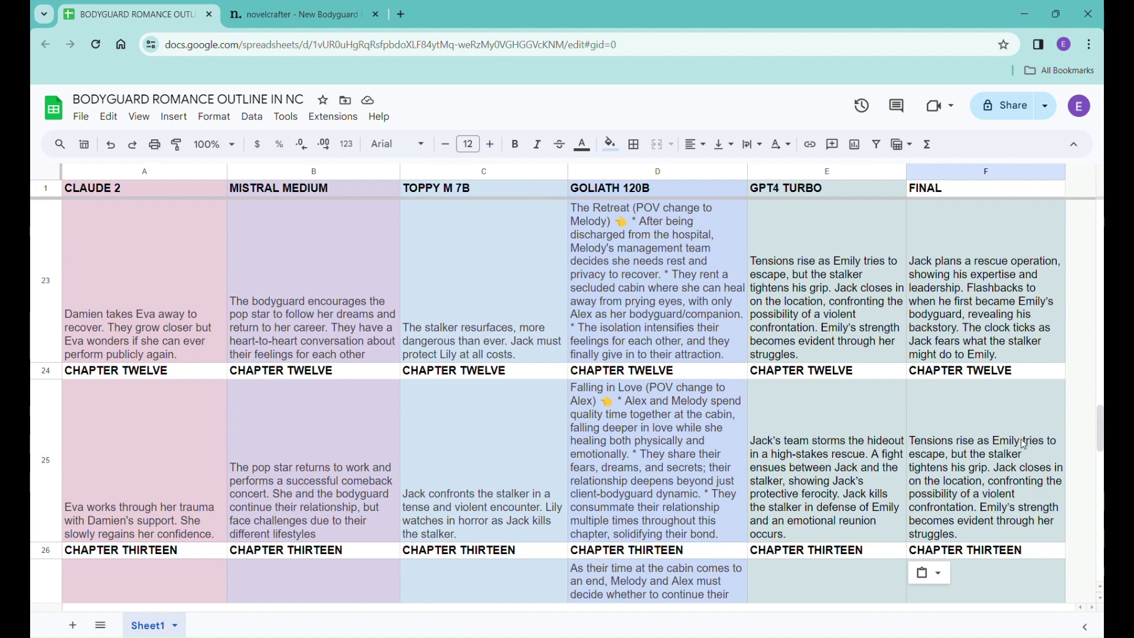
pyautogui.hotkey('ctrl', 'z')
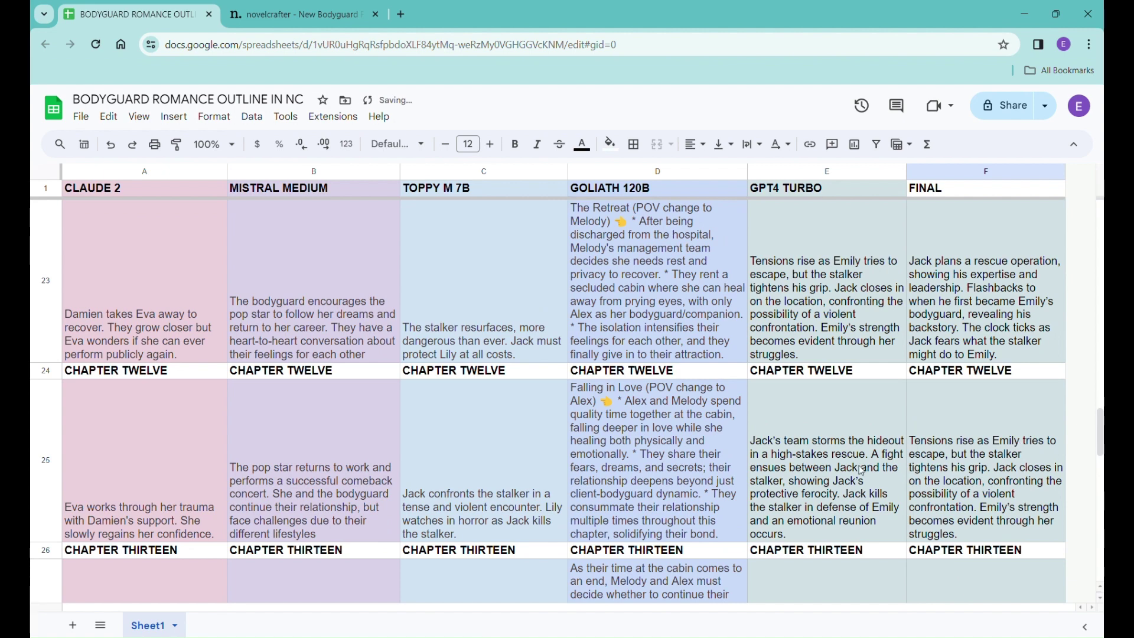
# Step: Copy Goliath 120B's Chapter Ten outline from D21 into the FINAL column's Chapter Fourteen cell F29
pyautogui.scroll(-2, 828, 498)
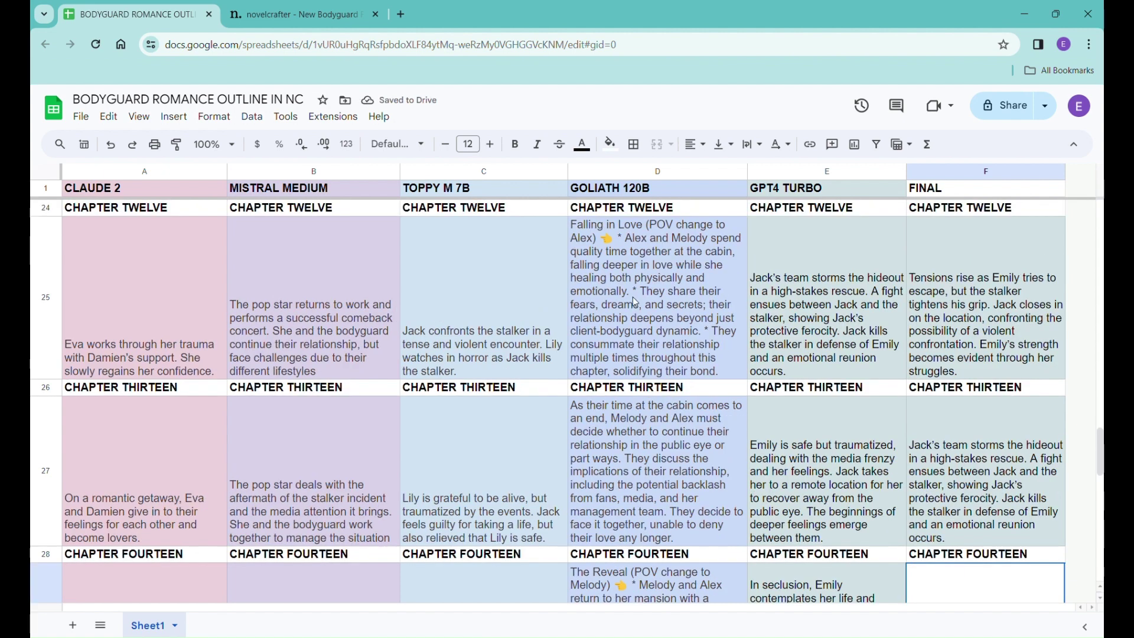
pyautogui.scroll(2, 635, 302)
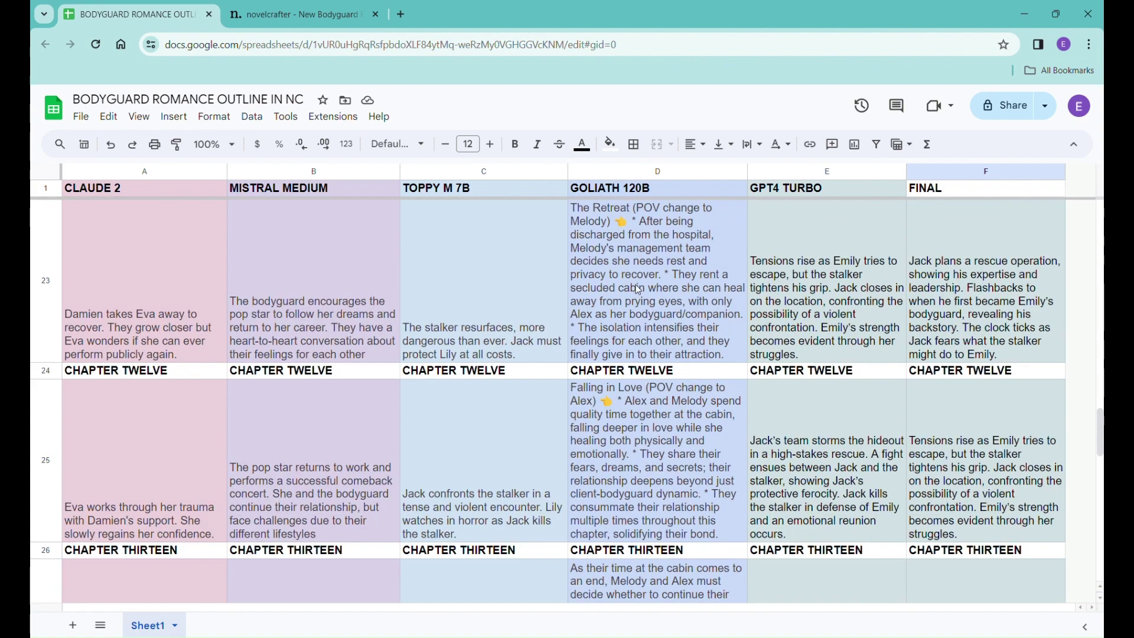
pyautogui.scroll(3, 638, 289)
pyautogui.click(641, 284)
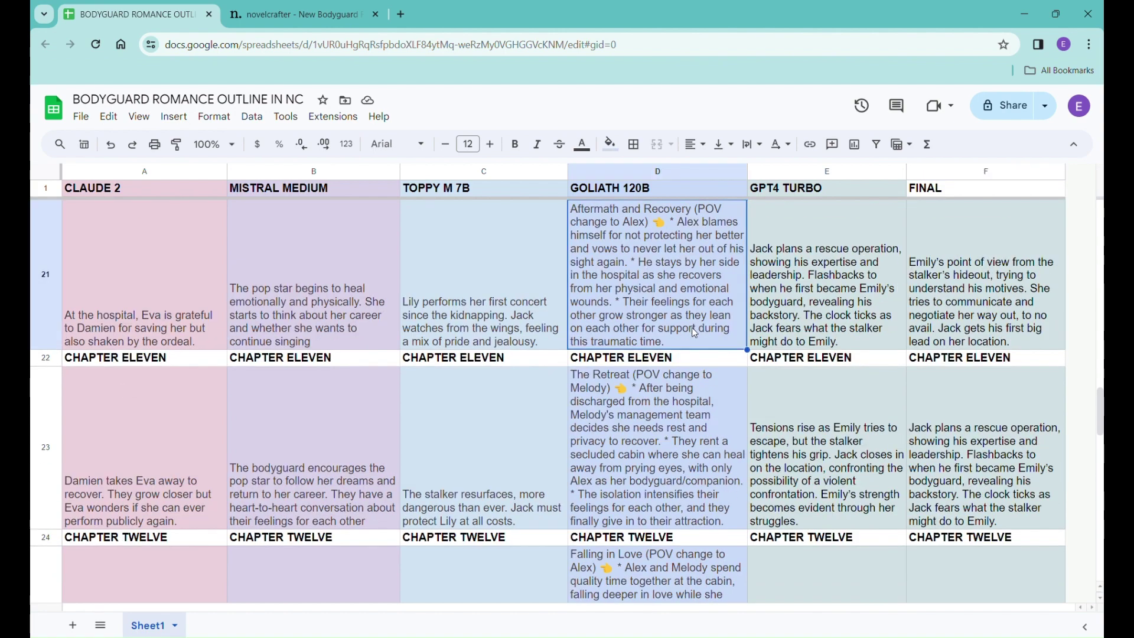
pyautogui.scroll(-3, 999, 461)
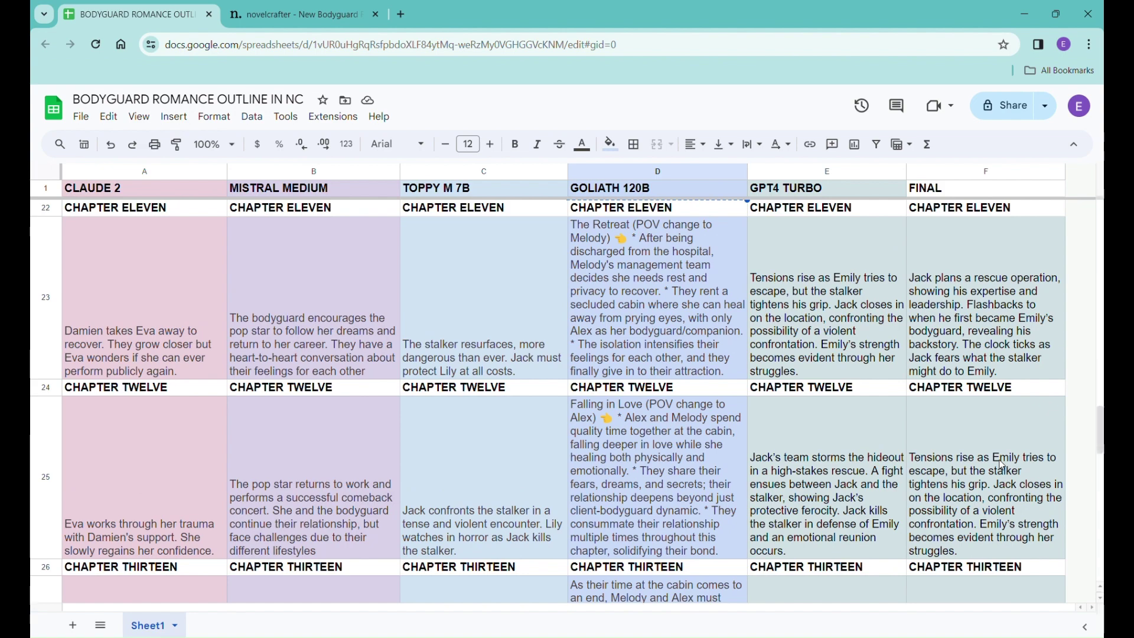
pyautogui.scroll(-3, 1002, 465)
pyautogui.scroll(-3, 995, 579)
pyautogui.click(975, 535)
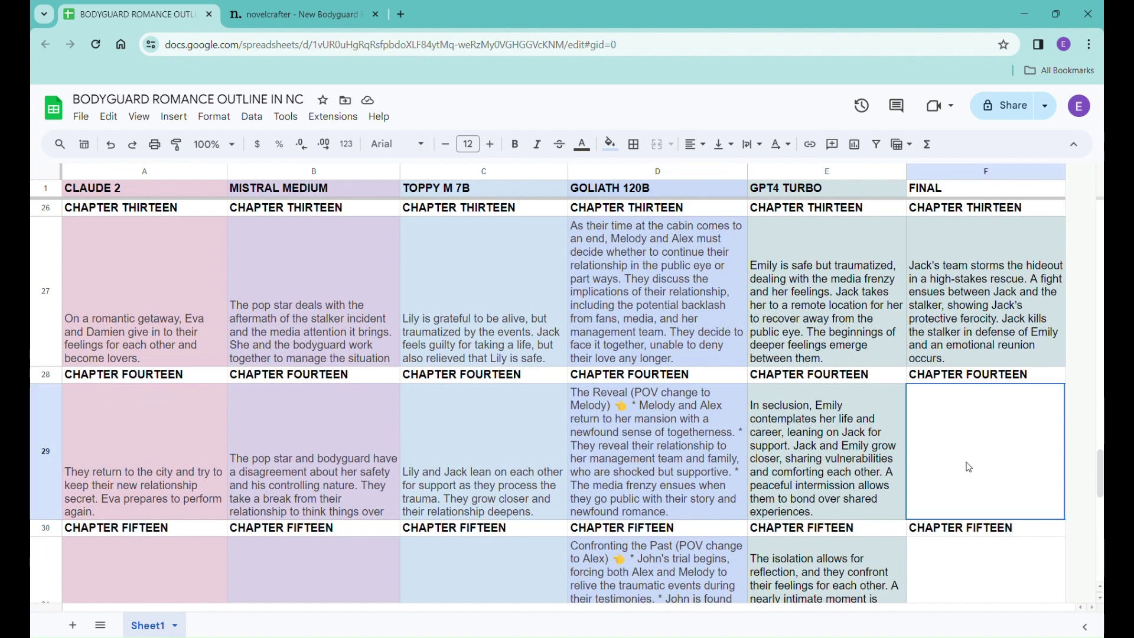
pyautogui.hotkey('ctrl', 'v')
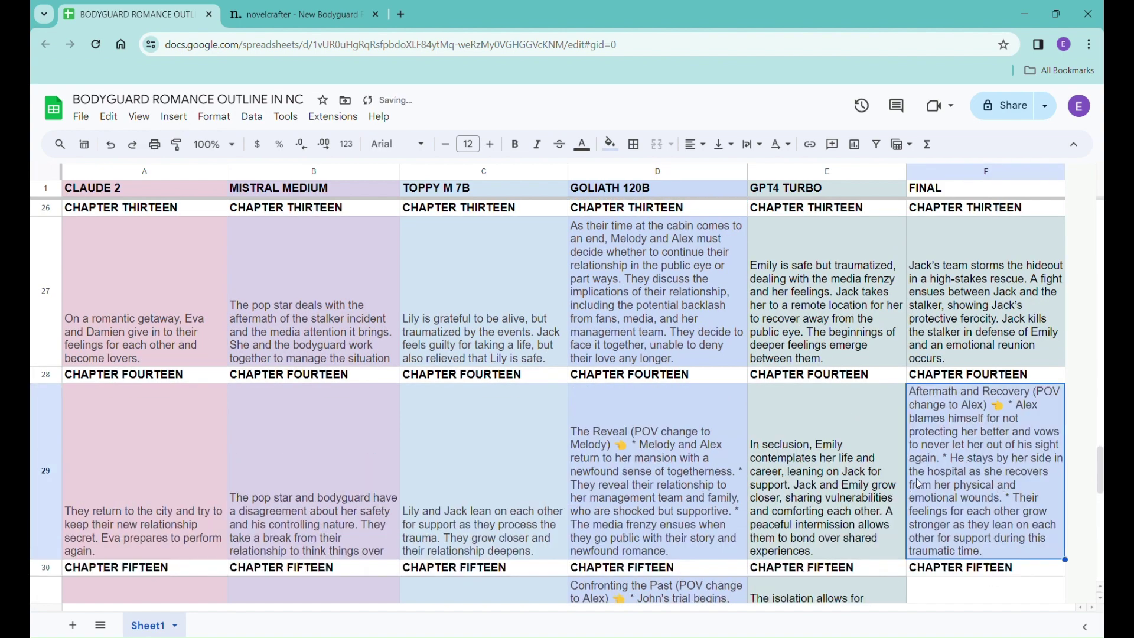
# Step: Copy Goliath 120B's Chapter Eleven outline from D23 into the FINAL column's Chapter Fifteen cell F31
pyautogui.scroll(3, 784, 470)
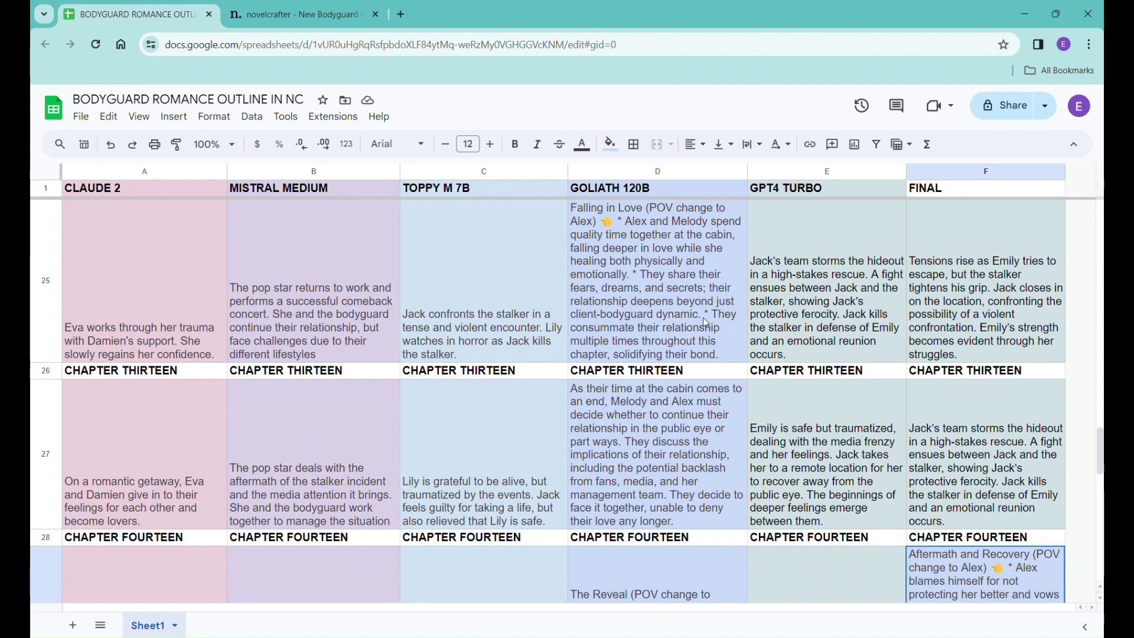
pyautogui.click(714, 334)
pyautogui.scroll(3, 733, 375)
pyautogui.click(668, 271)
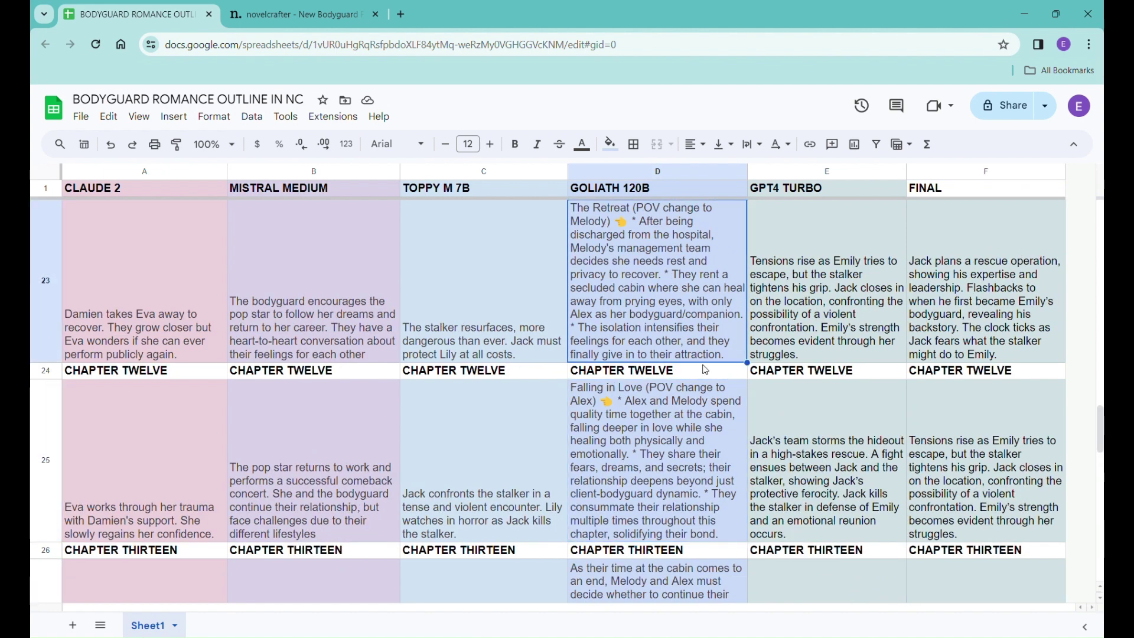
pyautogui.scroll(-5, 867, 413)
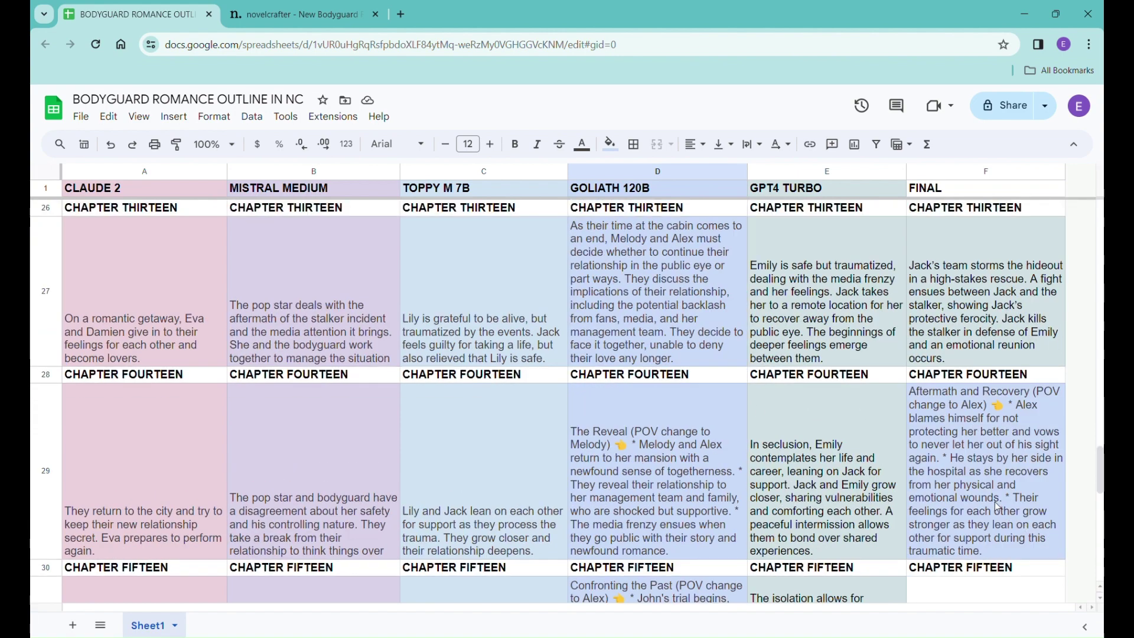
pyautogui.click(987, 480)
pyautogui.write("The Retreat (POV change to Melody) 👈 * After being discharged from the hospital, Melody's management team decides she needs rest and privacy to recover. * They rent a secluded cabin where she can heal away from prying eyes, with only Alex as her bodyguard/companion. * The isolation intensifies their feelings for each other, and they finally give in to their attraction.")
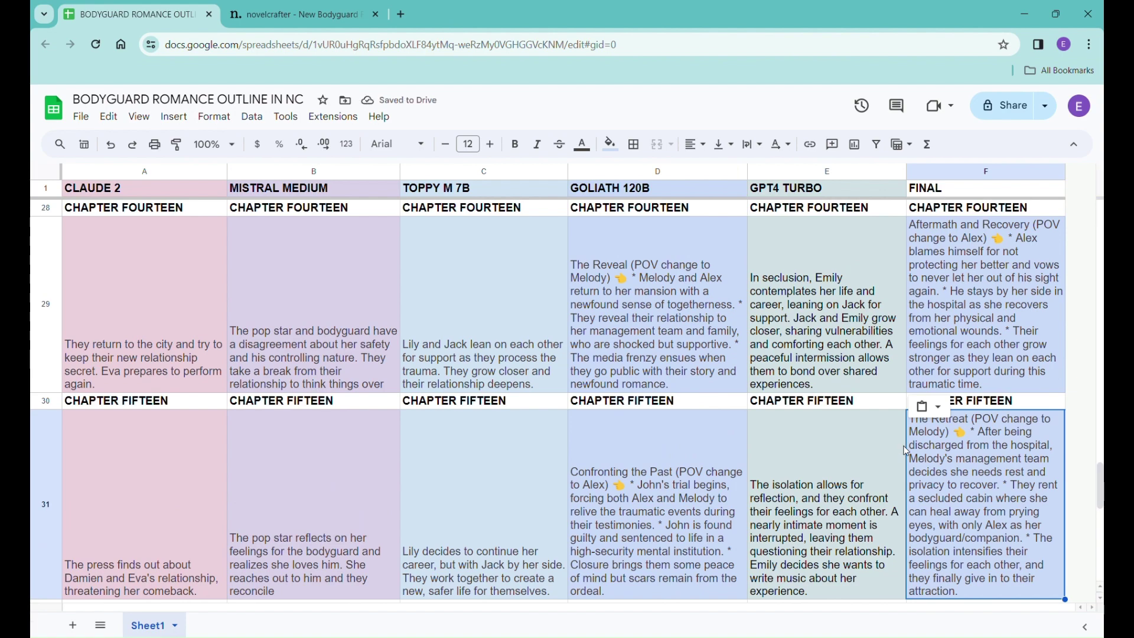
# Step: Copy the GPT4 TURBO summary for Chapter Sixteen into the FINAL column's Chapter Sixteen cell
pyautogui.scroll(2, 923, 459)
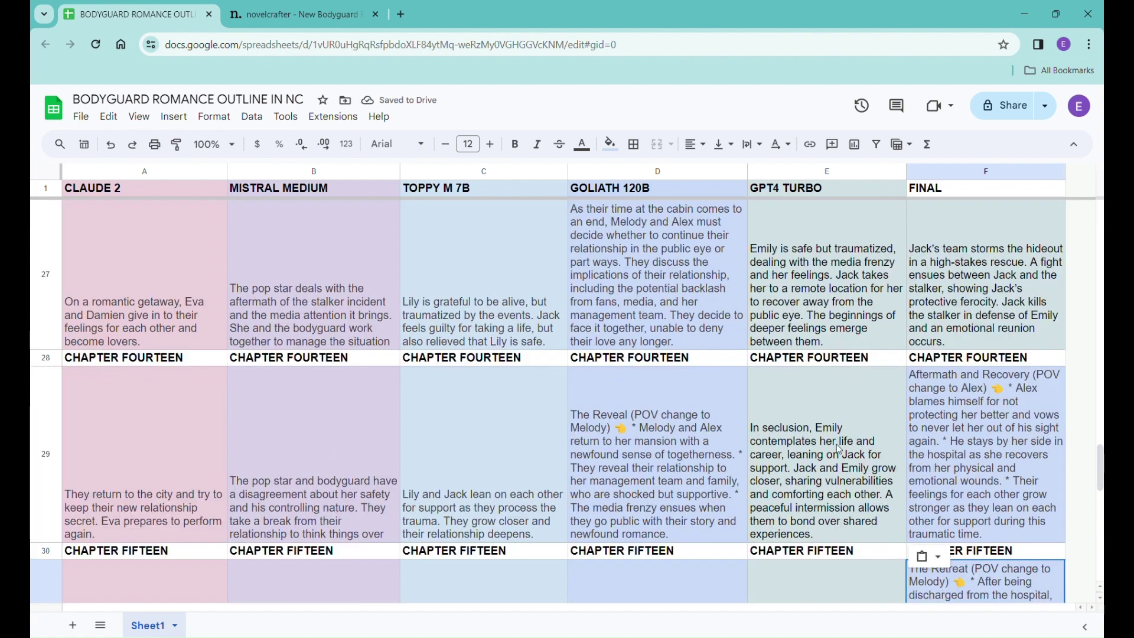
pyautogui.scroll(-5, 739, 414)
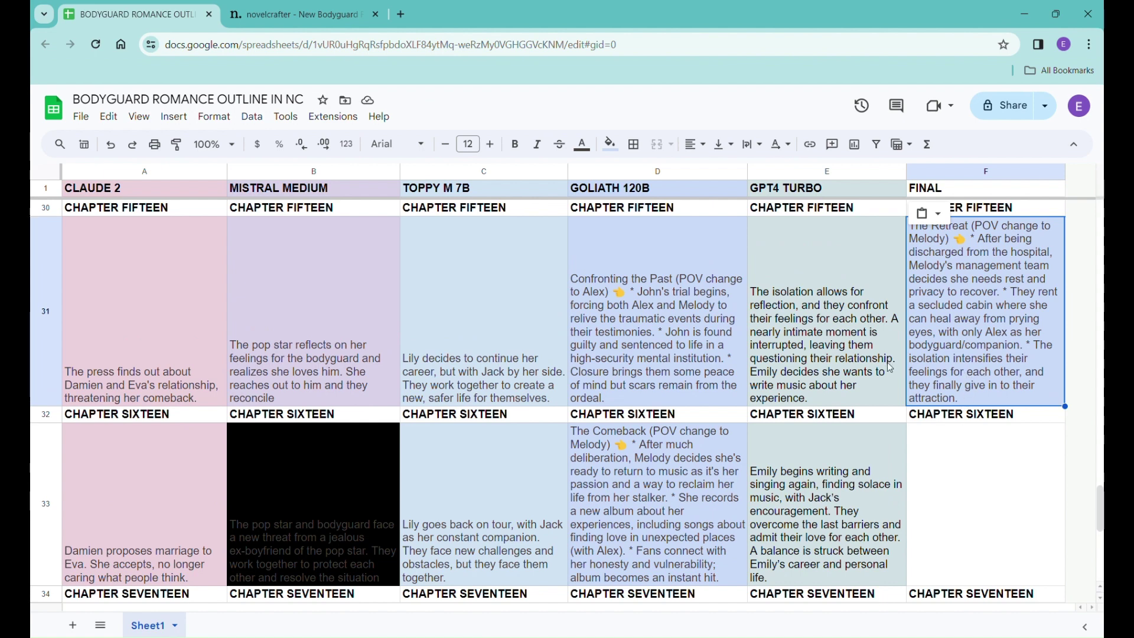
pyautogui.click(867, 501)
pyautogui.hotkey('ctrl', 'c')
pyautogui.click(1006, 499)
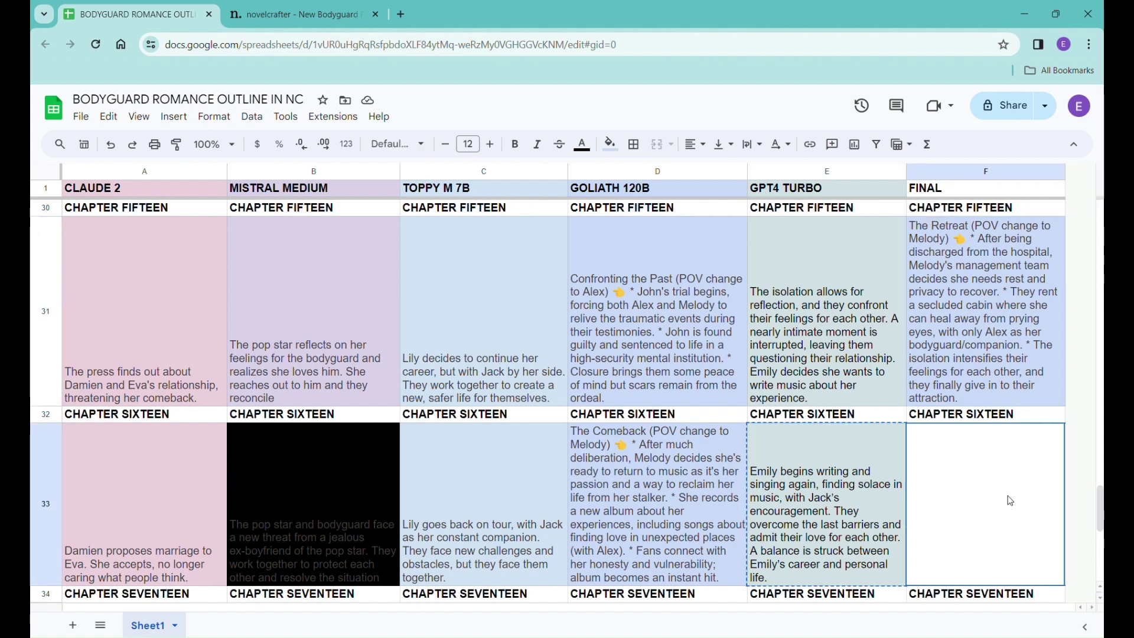
pyautogui.hotkey('ctrl', 'v')
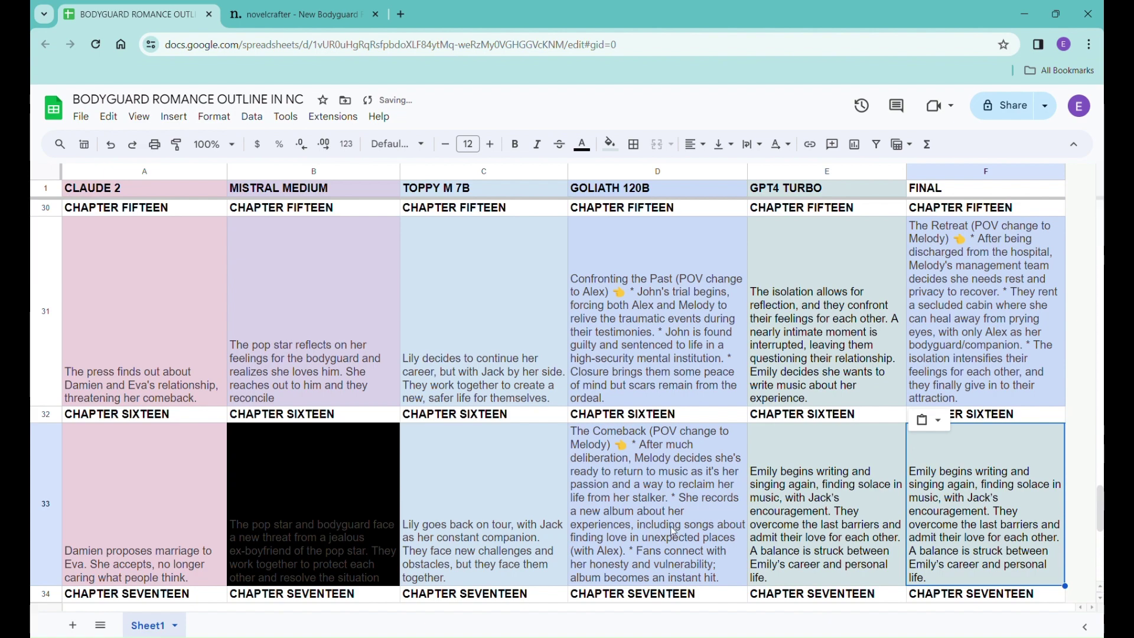
# Step: Examine the remaining summaries for Chapters Fifteen to Eighteen and compare them with the FINAL column
pyautogui.scroll(-6, 921, 526)
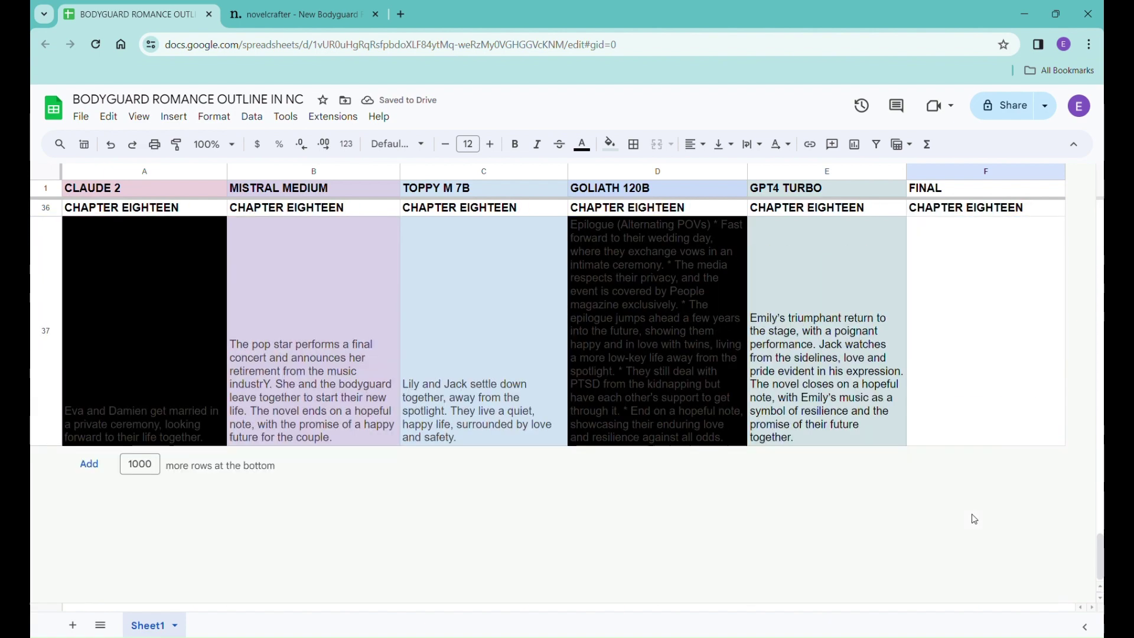
pyautogui.scroll(5, 975, 519)
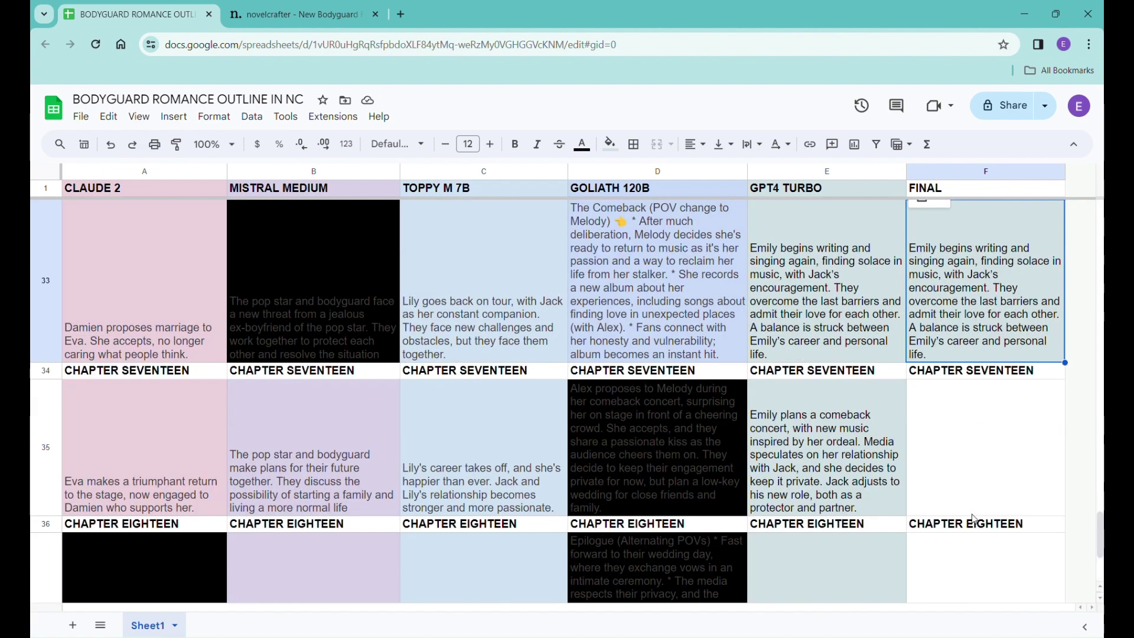
pyautogui.scroll(-3, 974, 519)
pyautogui.scroll(3, 974, 518)
pyautogui.scroll(3, 969, 414)
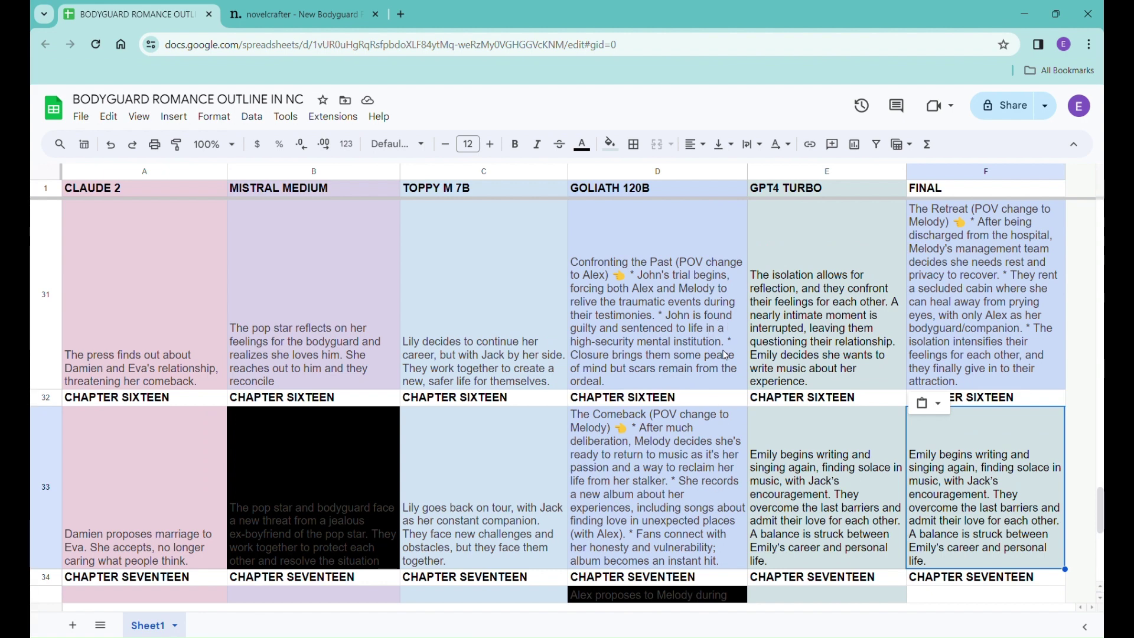
pyautogui.click(646, 320)
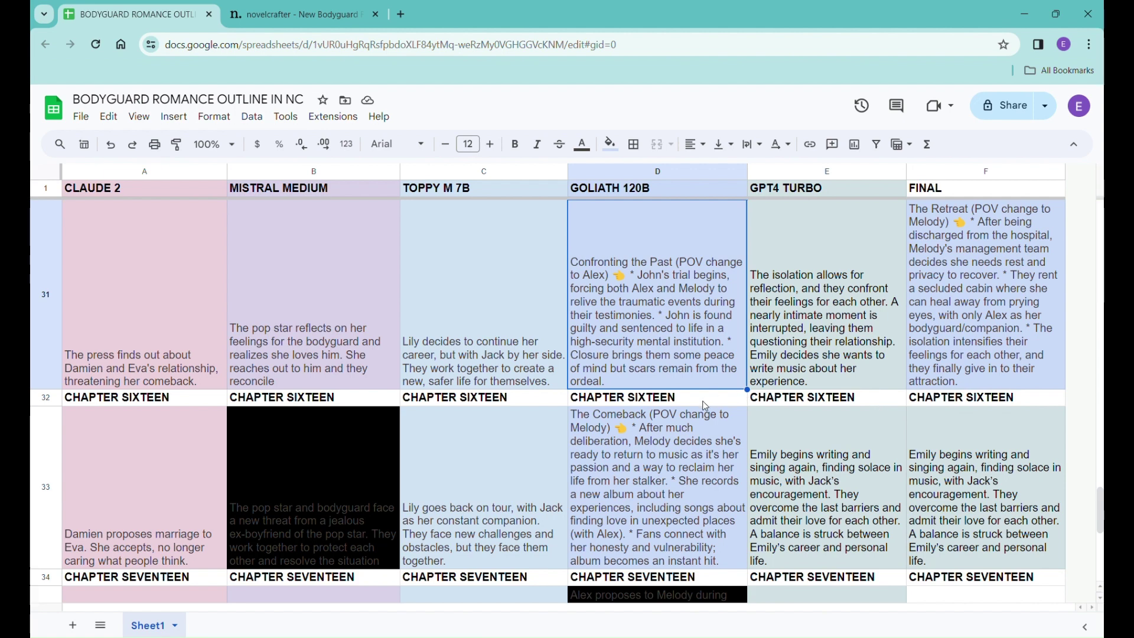
pyautogui.click(982, 493)
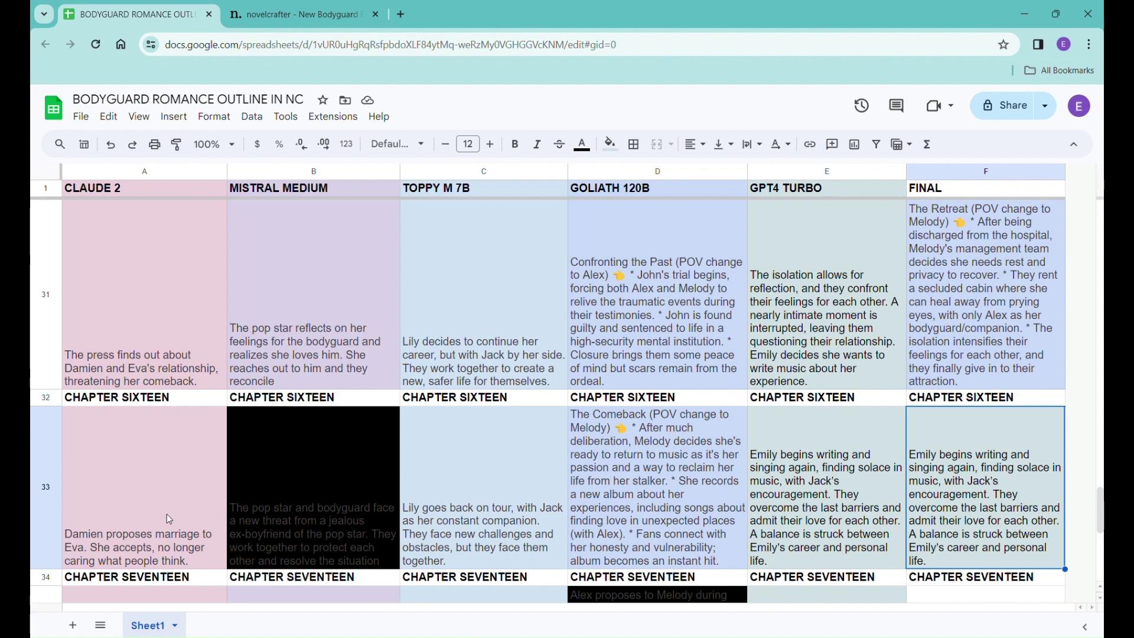
# Step: Fill the CLAUDE 2 cells for Chapter Sixteen and Chapter Fifteen with black to rule them out
pyautogui.click(167, 551)
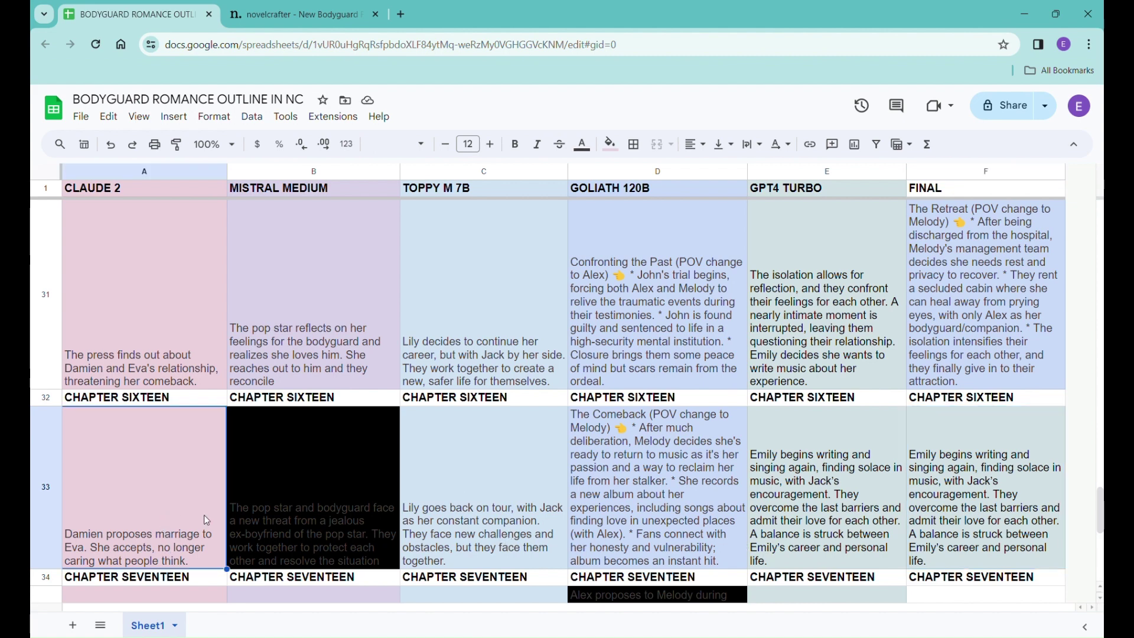
pyautogui.click(616, 151)
pyautogui.click(615, 193)
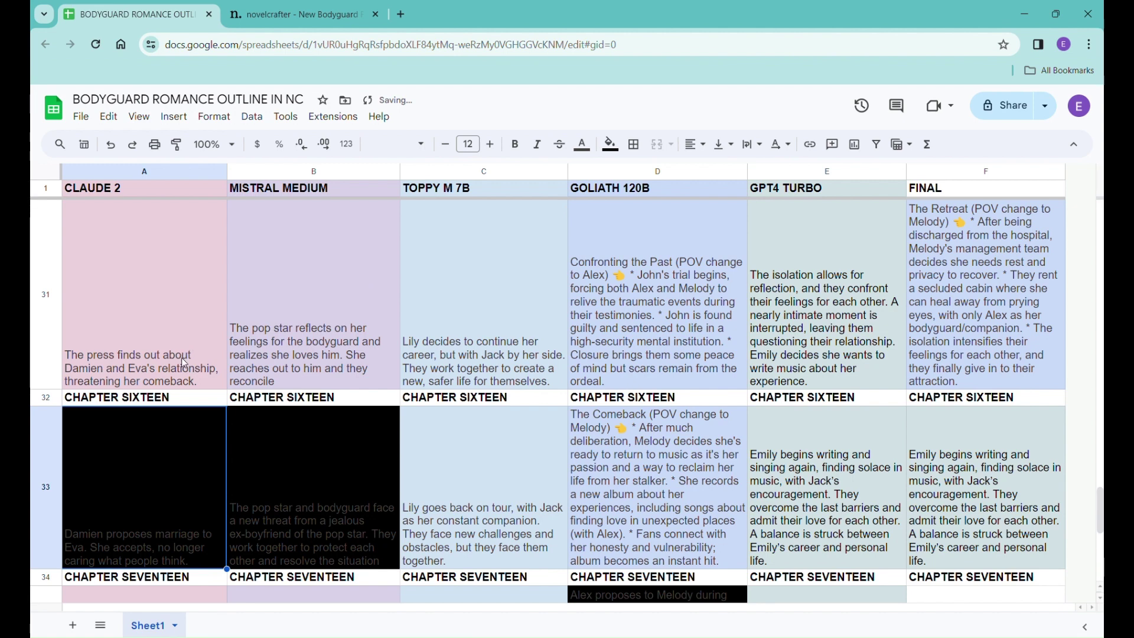
pyautogui.click(187, 381)
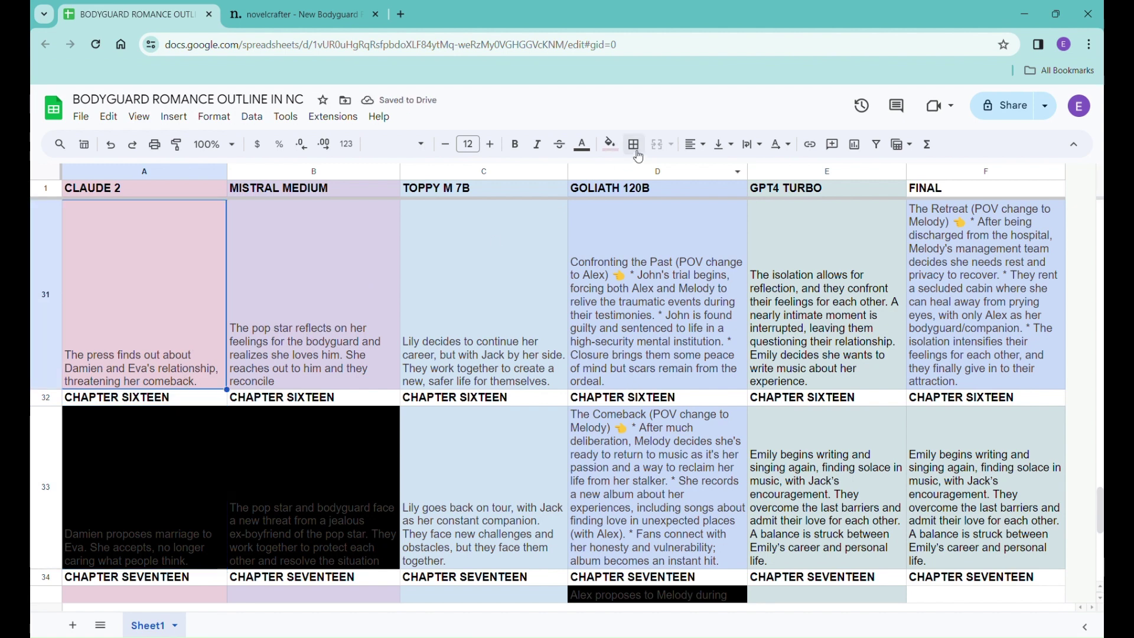
pyautogui.click(610, 145)
pyautogui.click(615, 193)
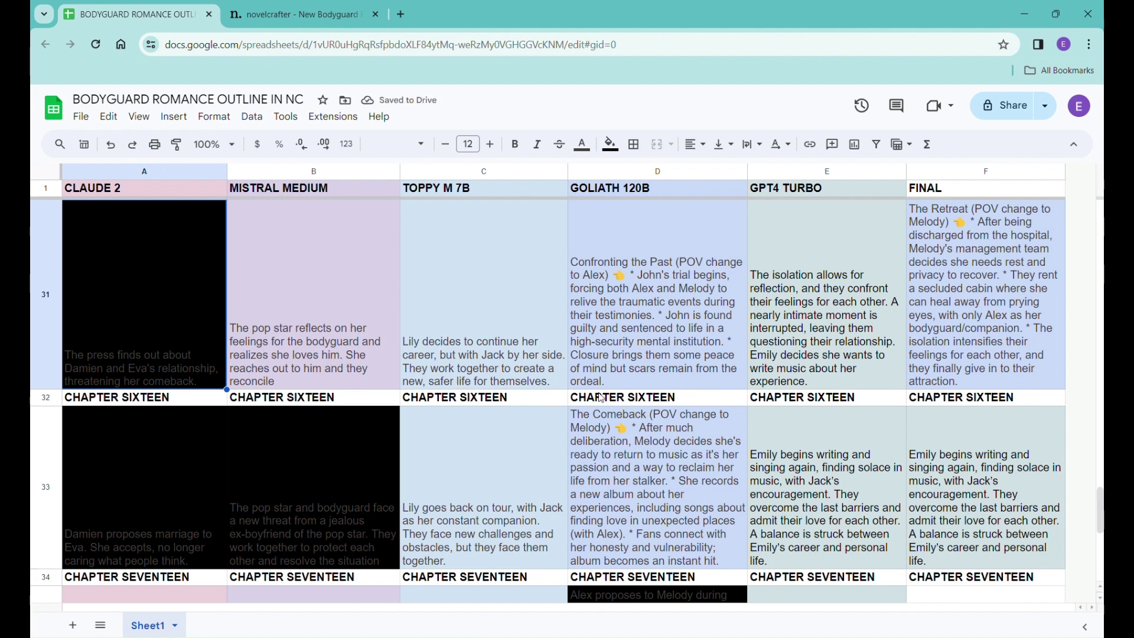
pyautogui.click(997, 502)
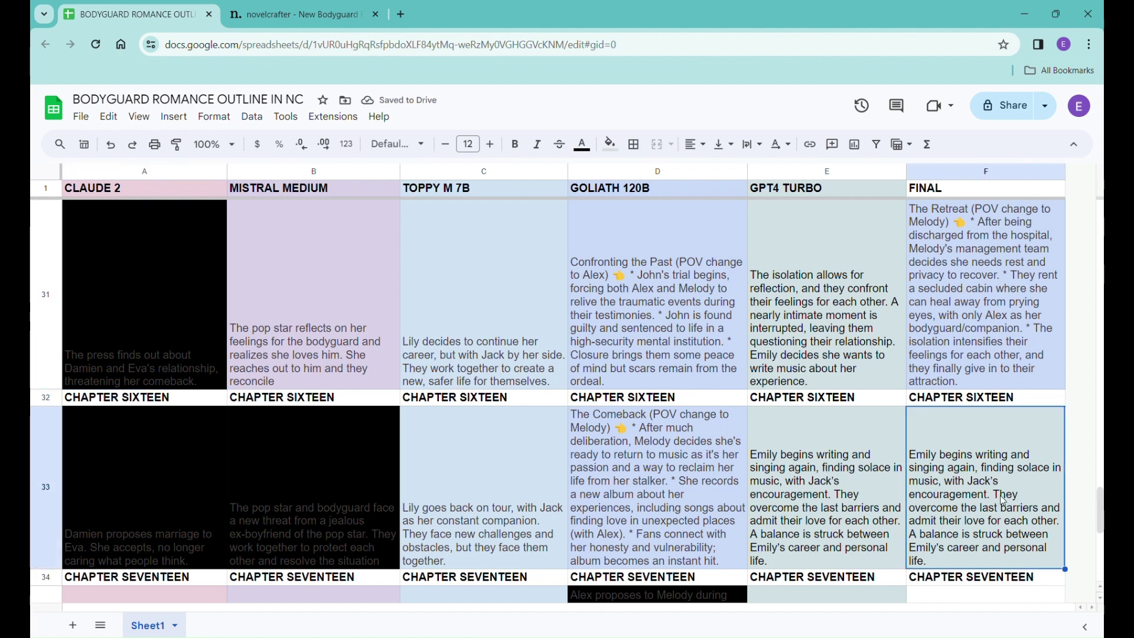
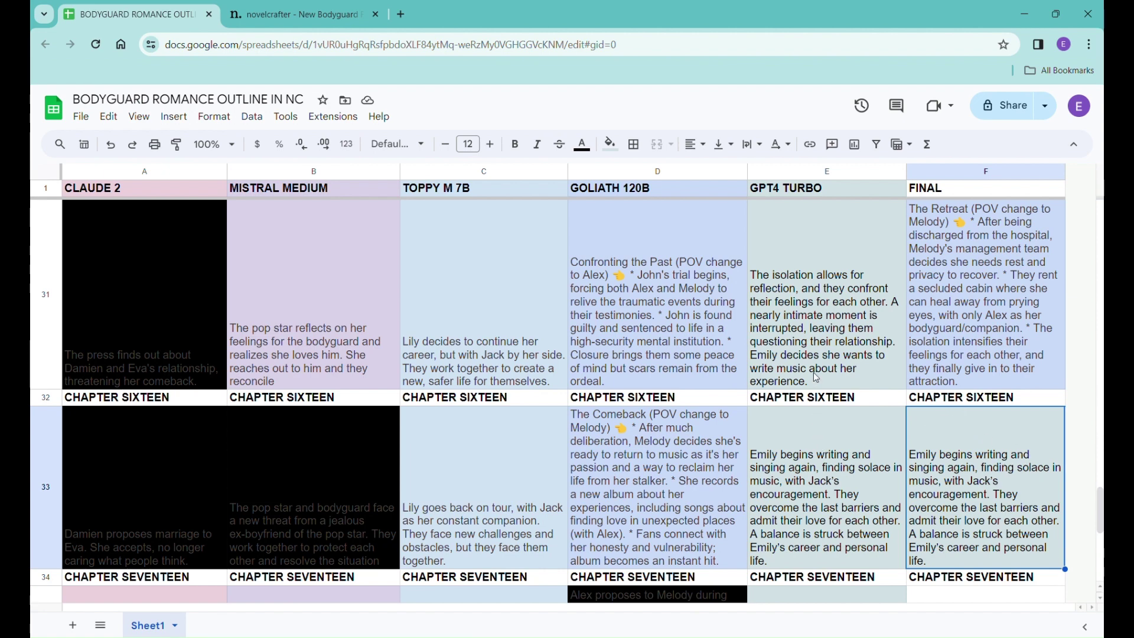
# Step: Copy the GOLIATH 120B Chapter Fourteen summary, "The Reveal", into the FINAL column's Chapter Seventeen cell
pyautogui.click(820, 341)
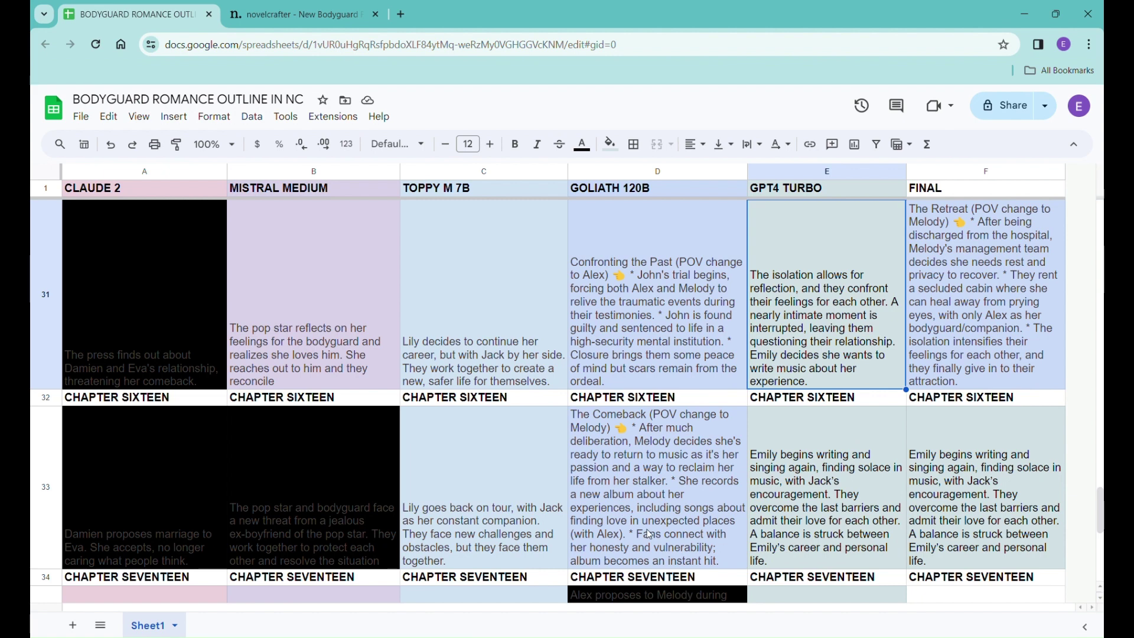
pyautogui.scroll(-2, 650, 532)
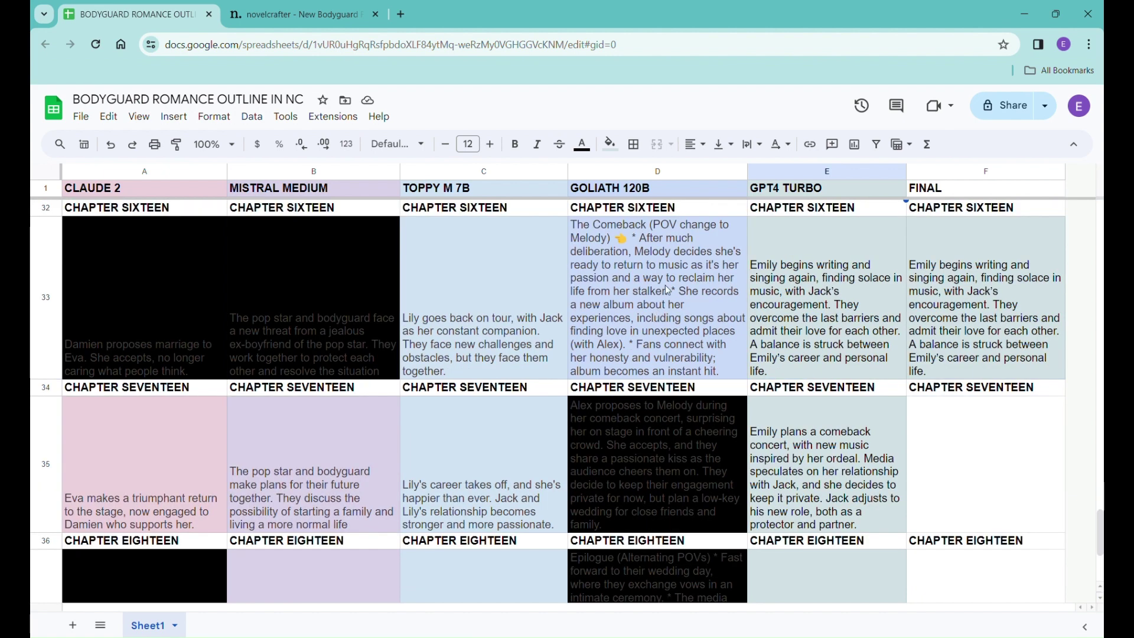
pyautogui.click(709, 369)
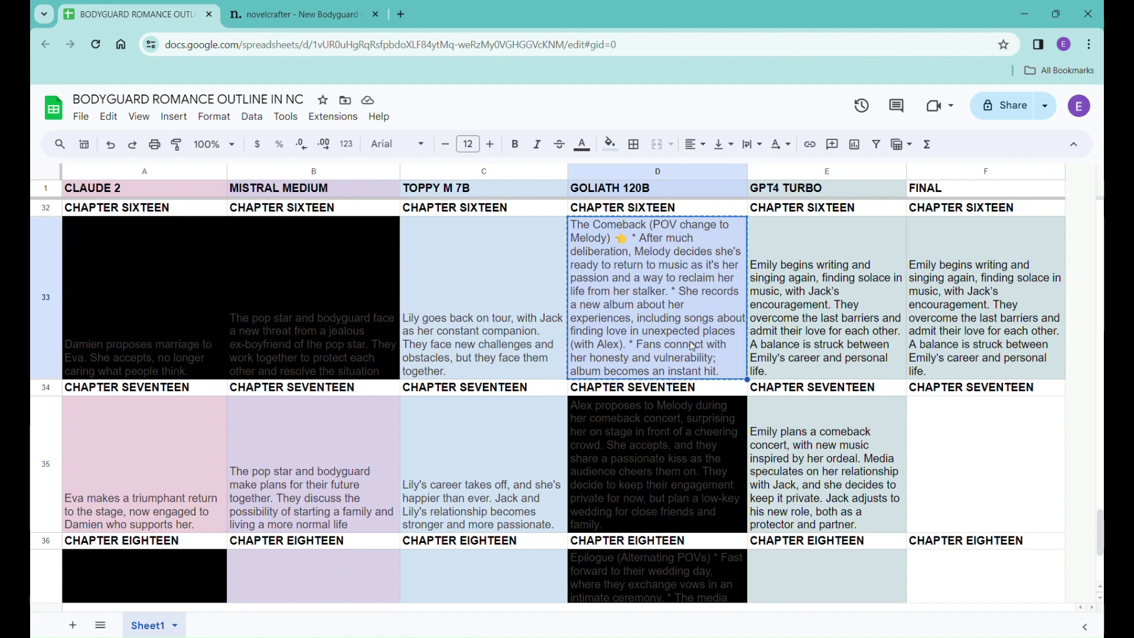
pyautogui.scroll(5, 691, 354)
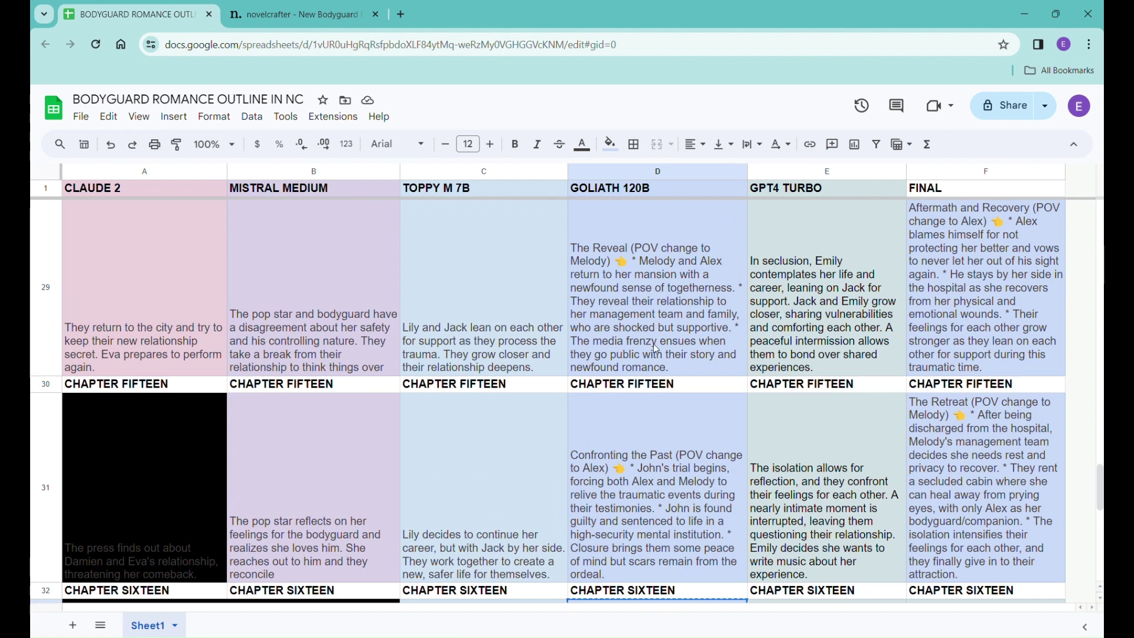
pyautogui.click(679, 315)
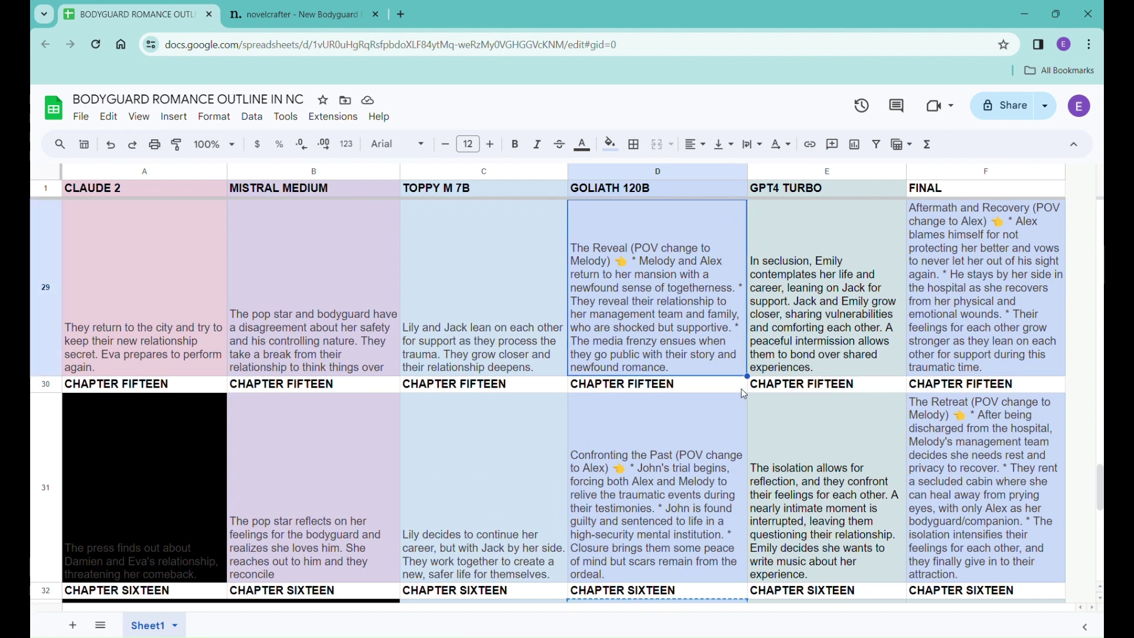
pyautogui.scroll(-5, 992, 460)
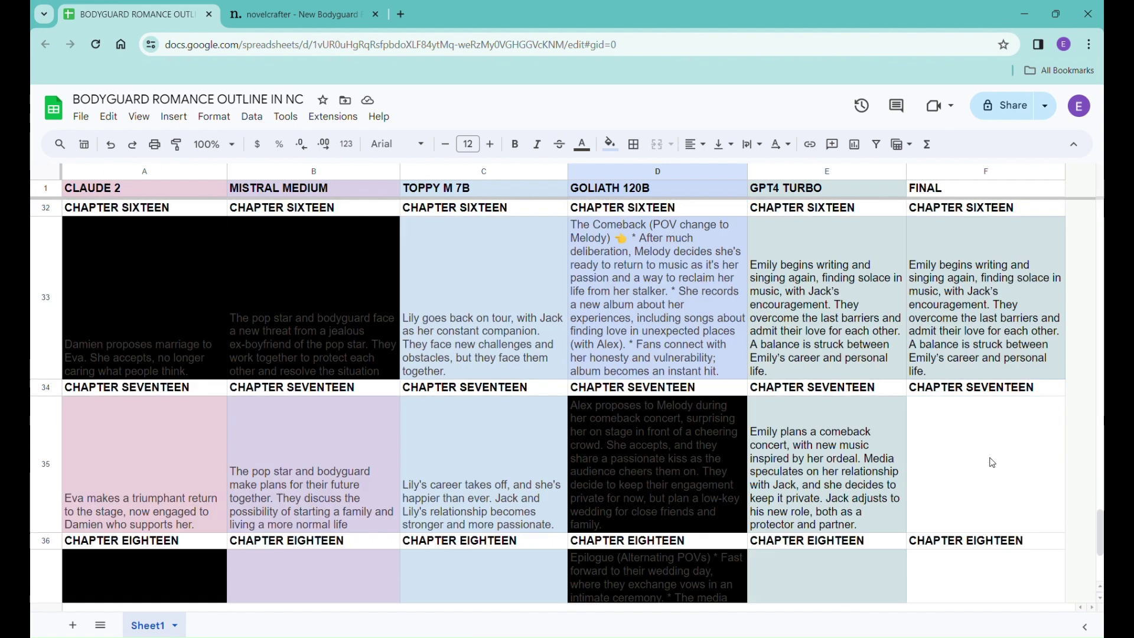
pyautogui.click(986, 447)
pyautogui.hotkey('ctrl', 'v')
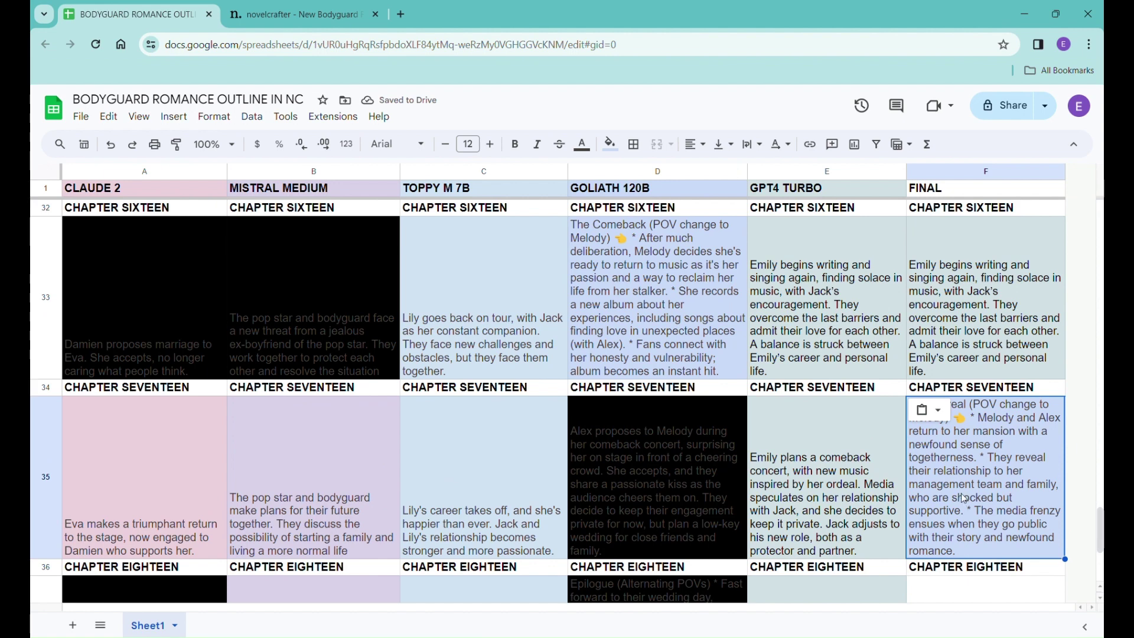
# Step: Copy the GOLIATH 120B Chapter Sixteen summary, "The Comeback", into the FINAL column's Chapter Eighteen cell
pyautogui.click(696, 333)
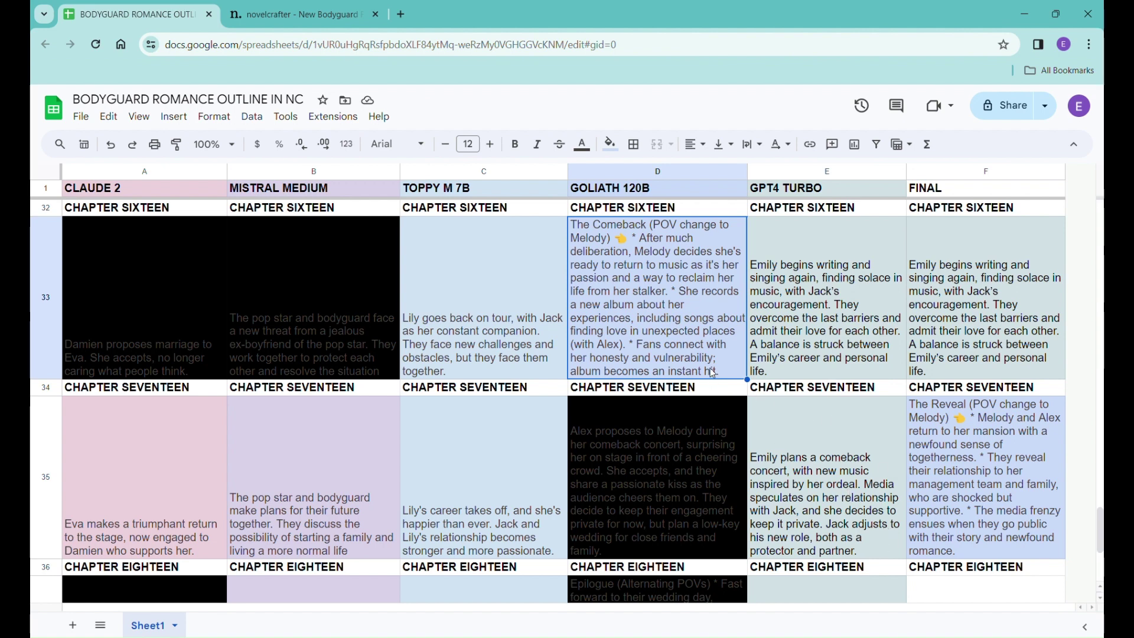
pyautogui.hotkey('ctrl', 'c')
pyautogui.scroll(-3, 973, 415)
pyautogui.click(974, 416)
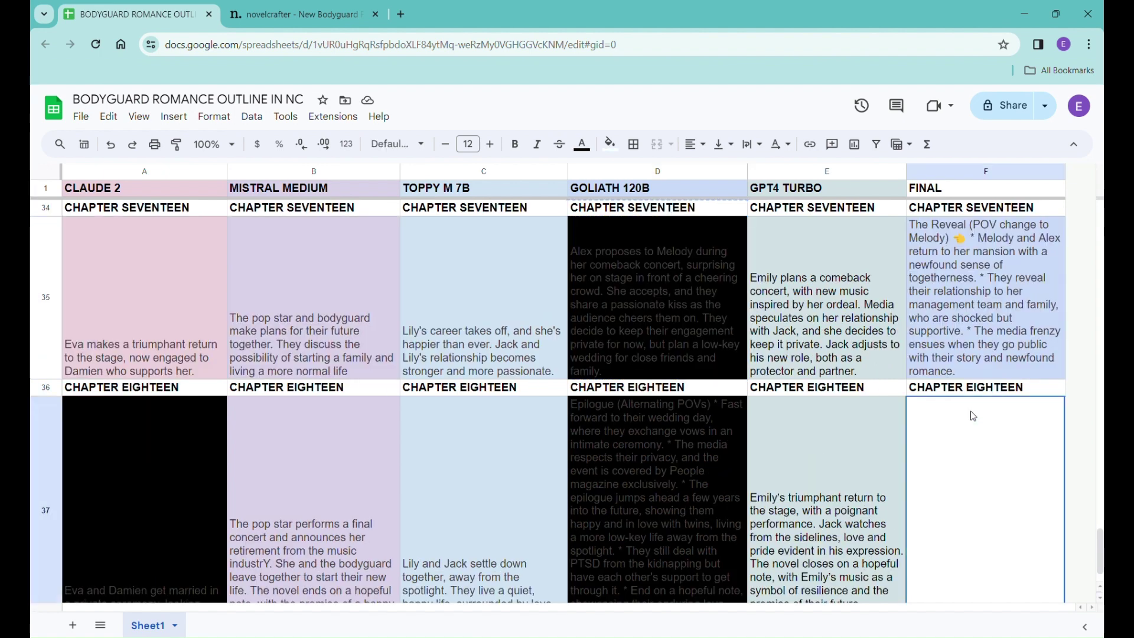
pyautogui.hotkey('ctrl', 'v')
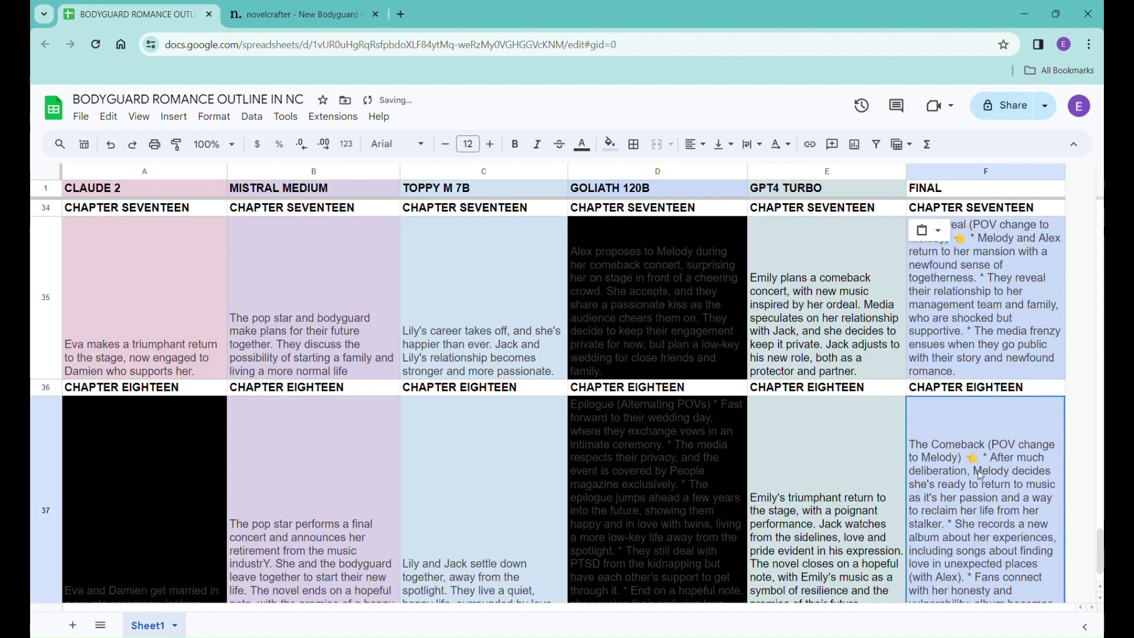
pyautogui.scroll(-3, 1028, 481)
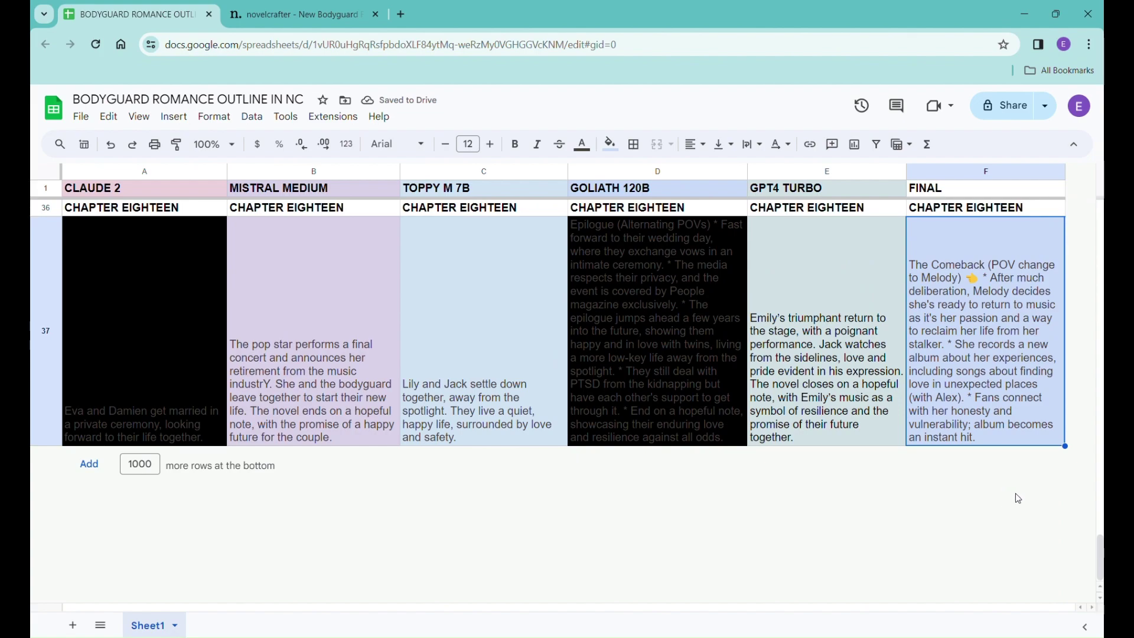
# Step: Review the FINAL column's chapter summaries across the whole outline, starting from Chapter One
pyautogui.scroll(10, 1015, 494)
pyautogui.scroll(15, 1015, 494)
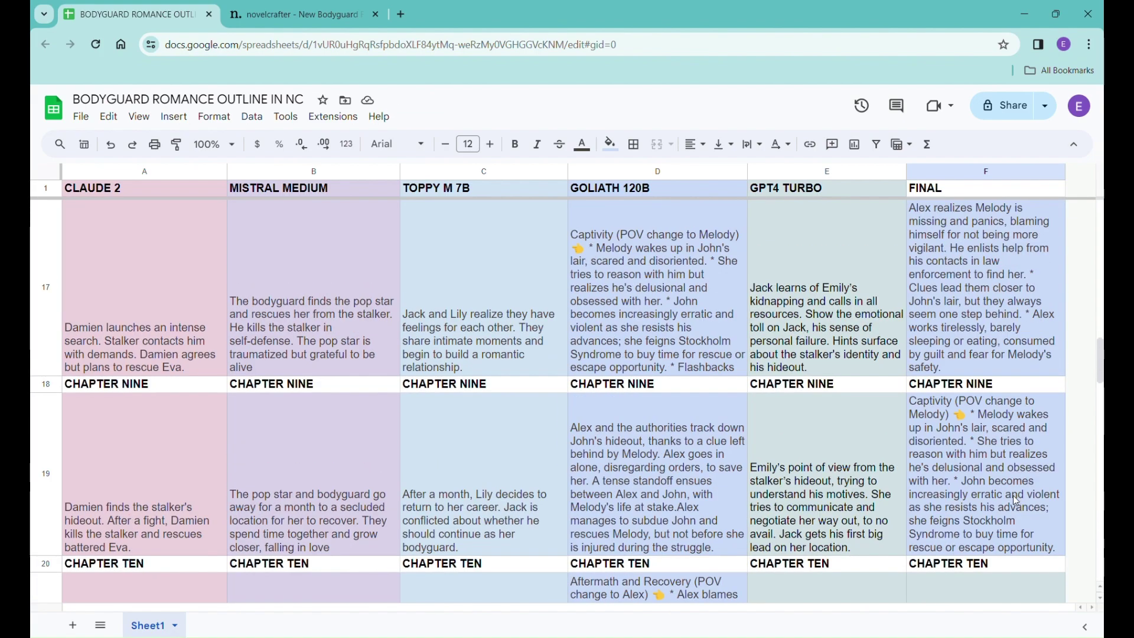
pyautogui.scroll(5, 1012, 495)
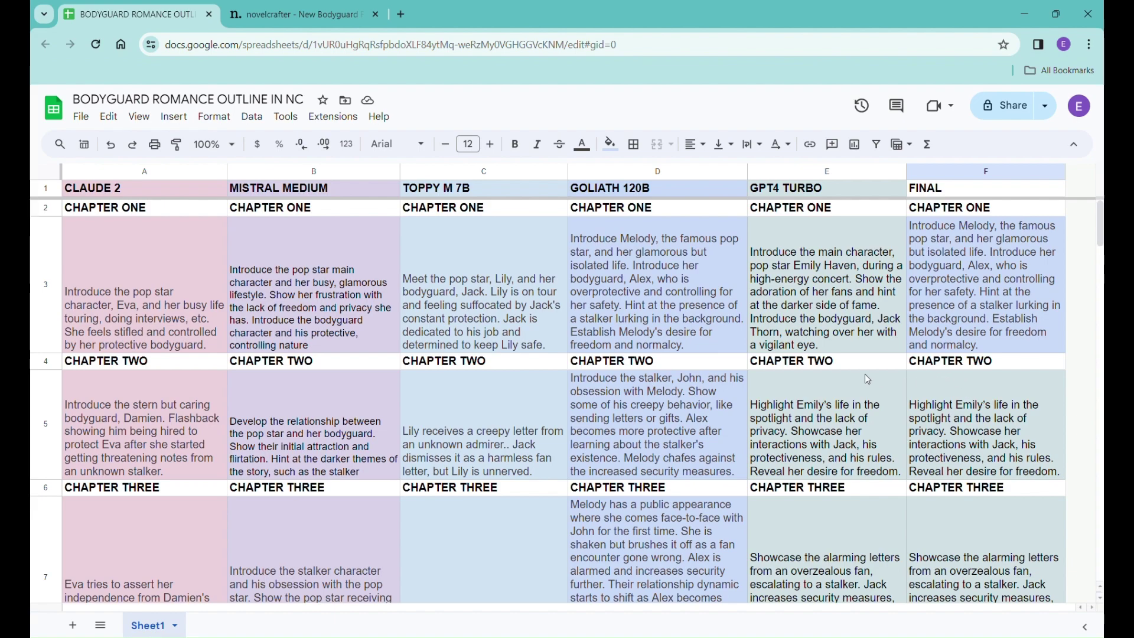
pyautogui.scroll(-8, 973, 346)
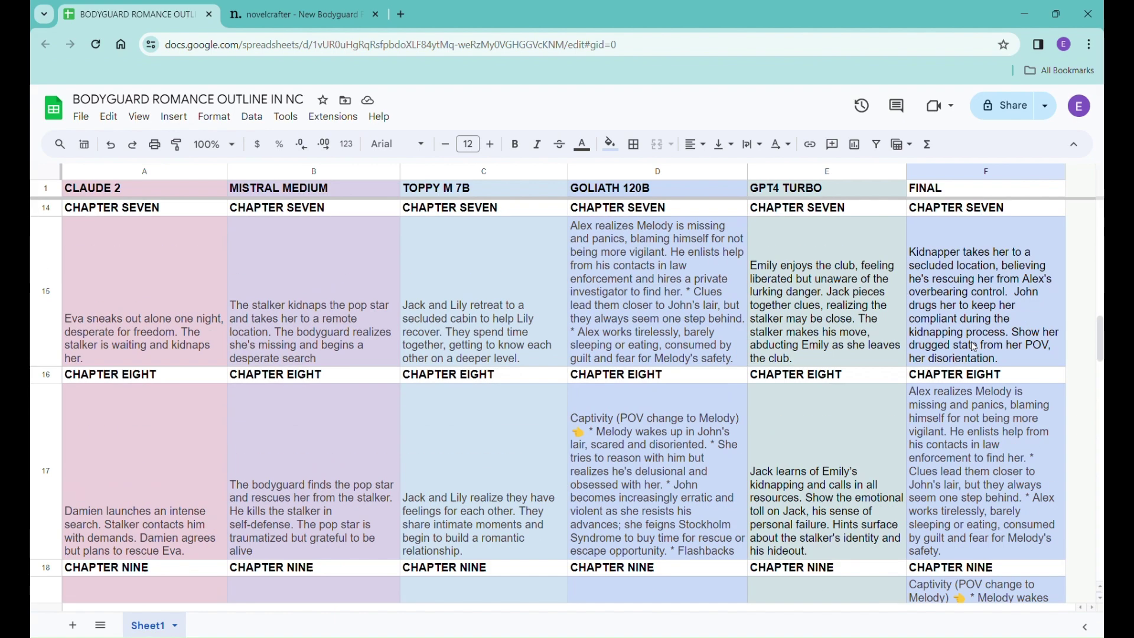
pyautogui.scroll(-15, 974, 346)
pyautogui.scroll(6, 971, 342)
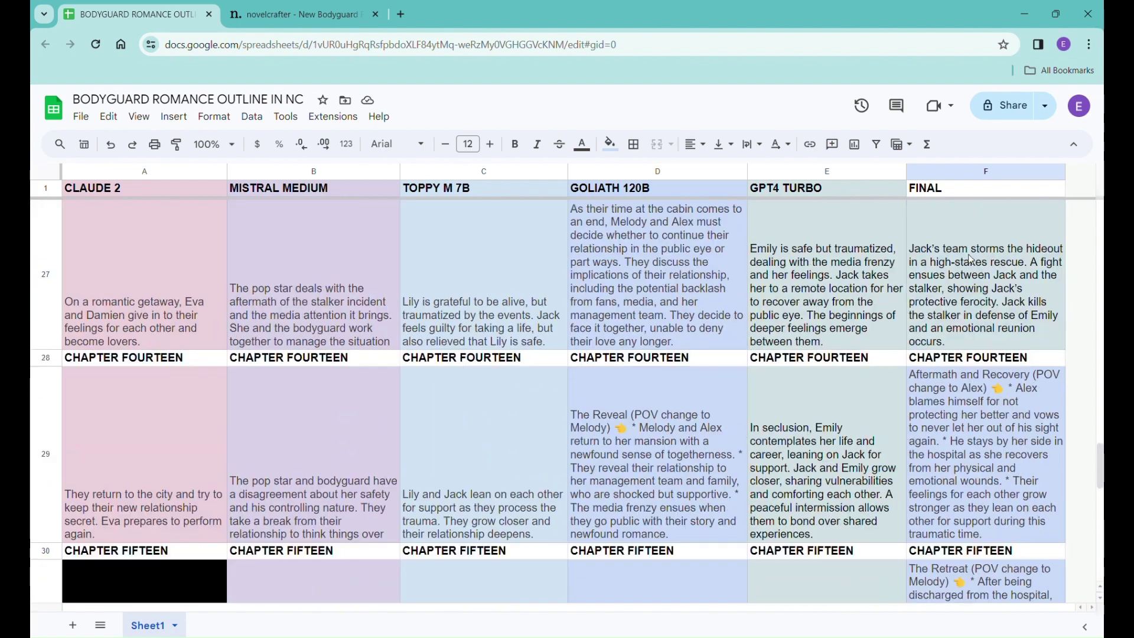
# Step: Copy the entire FINAL column and switch to the New Bodyguard Romance project in novelcrafter
pyautogui.click(969, 173)
pyautogui.hotkey('ctrl', 'c')
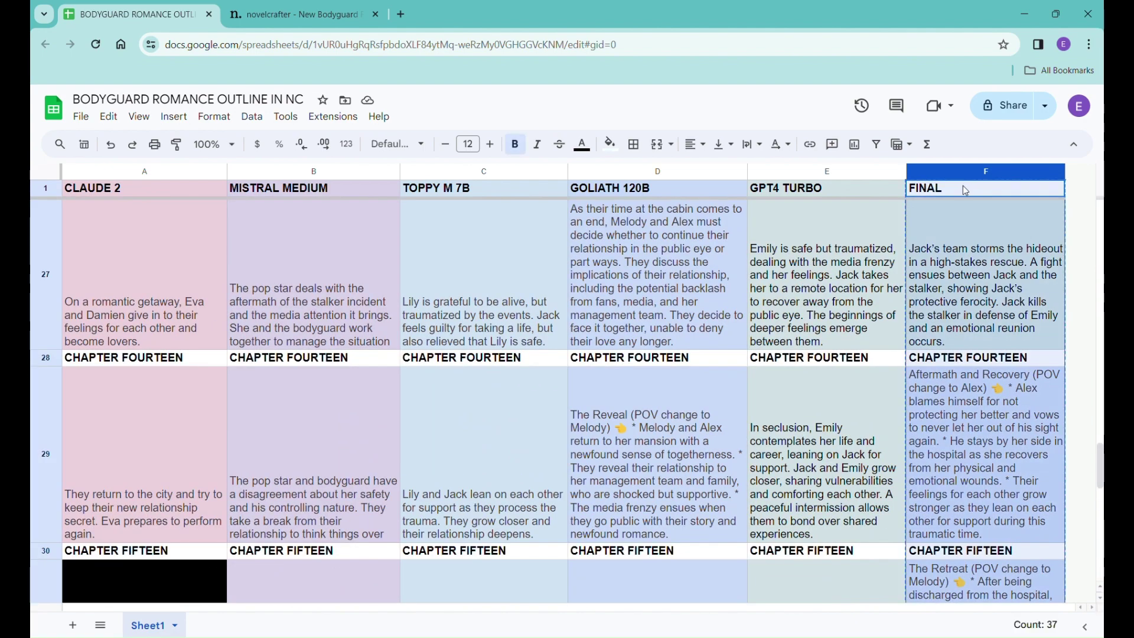
pyautogui.click(991, 441)
pyautogui.scroll(12, 986, 449)
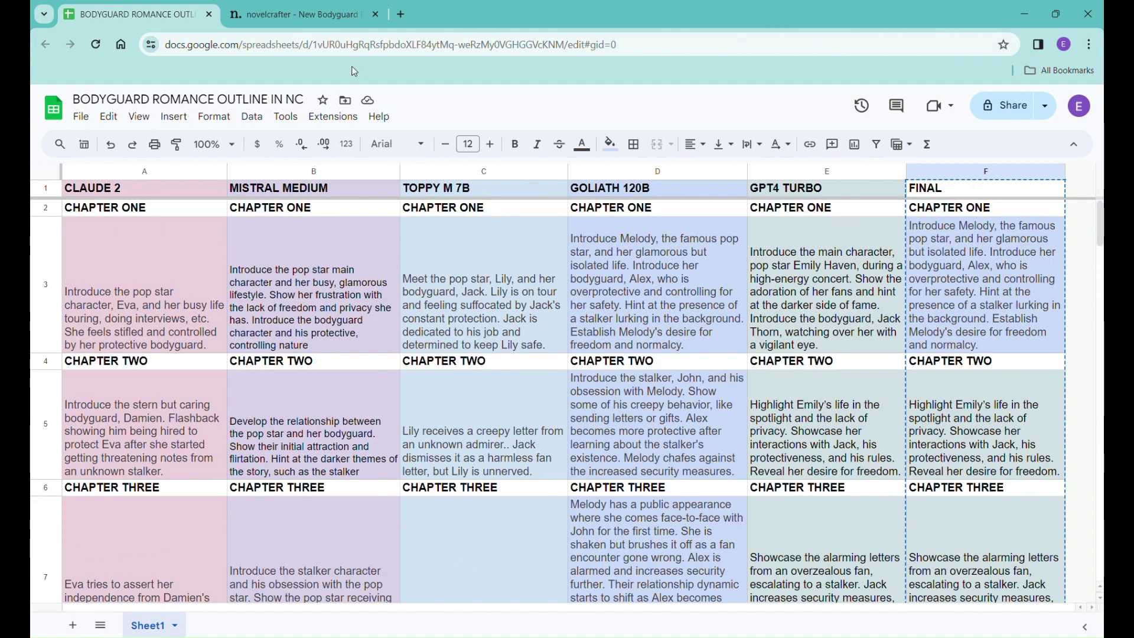
pyautogui.click(950, 195)
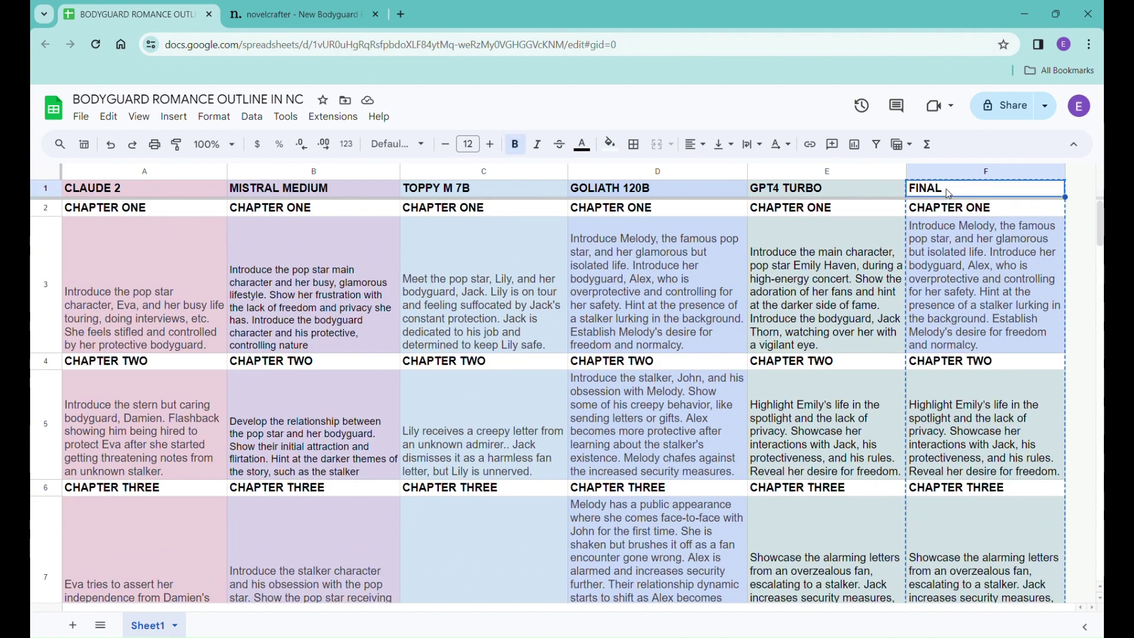
pyautogui.click(945, 172)
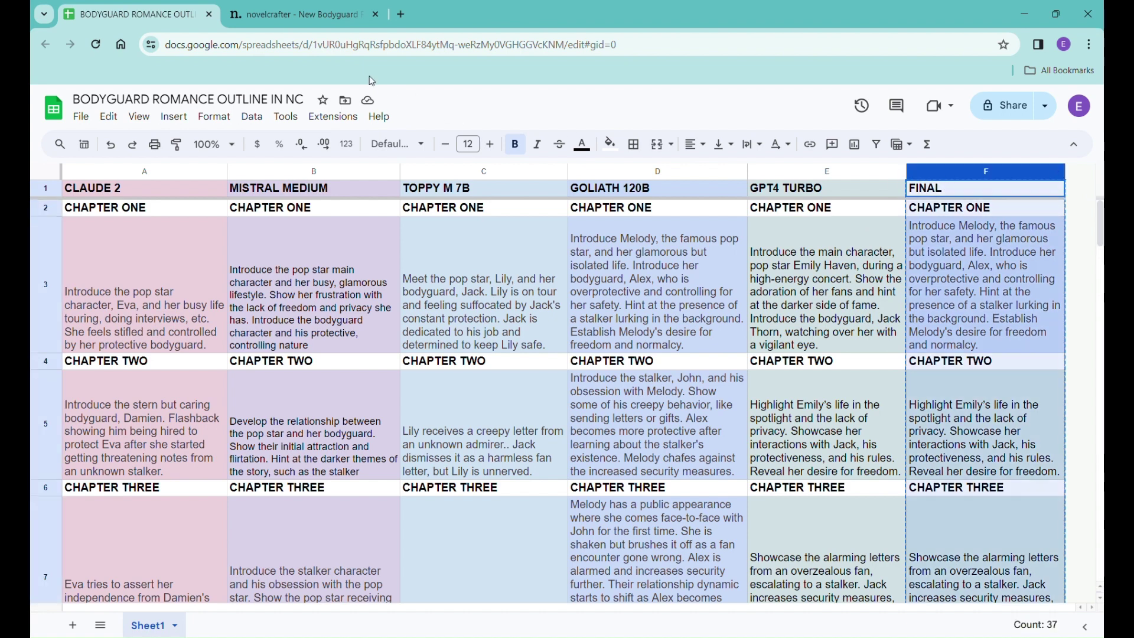
pyautogui.click(303, 19)
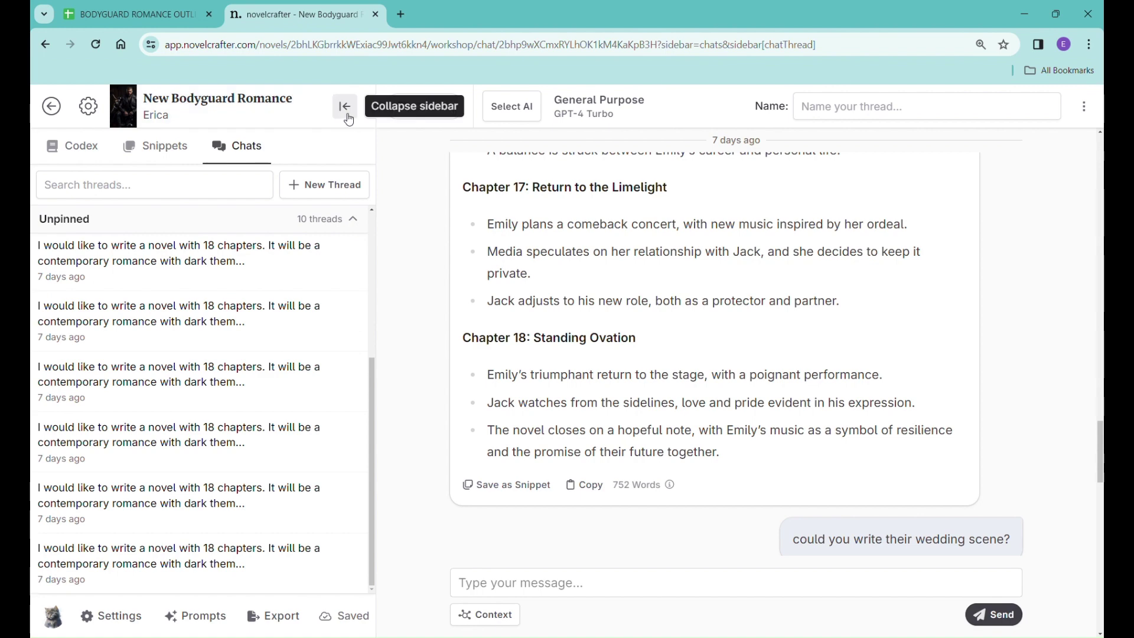
# Step: Start a new chat thread in the New Bodyguard Romance project with its message ready for input
pyautogui.click(453, 111)
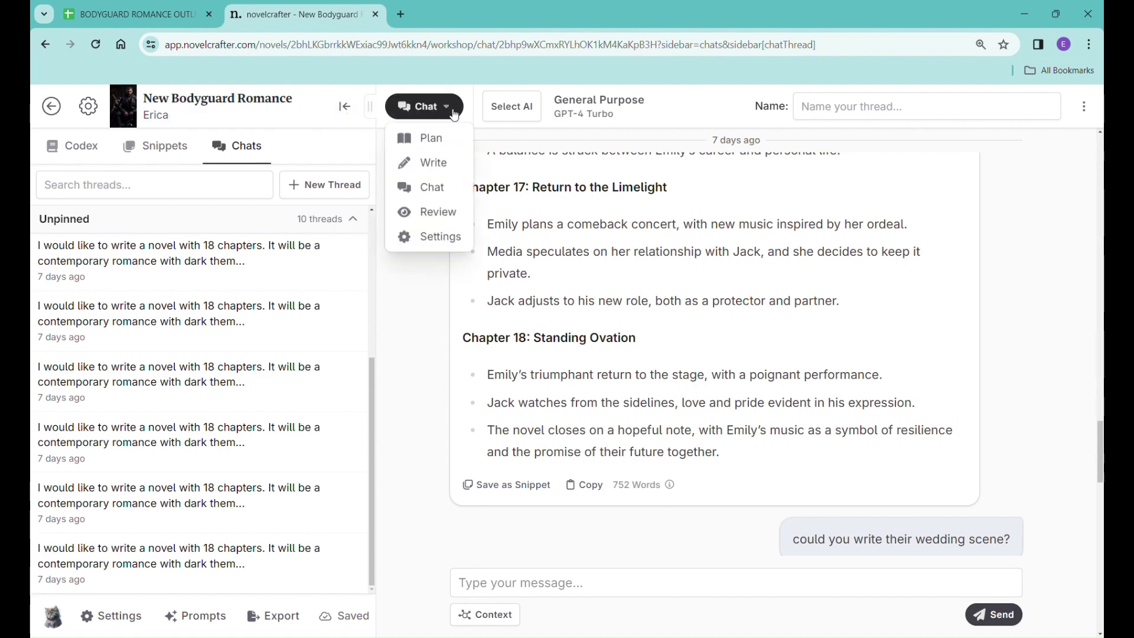
pyautogui.click(451, 189)
pyautogui.click(553, 586)
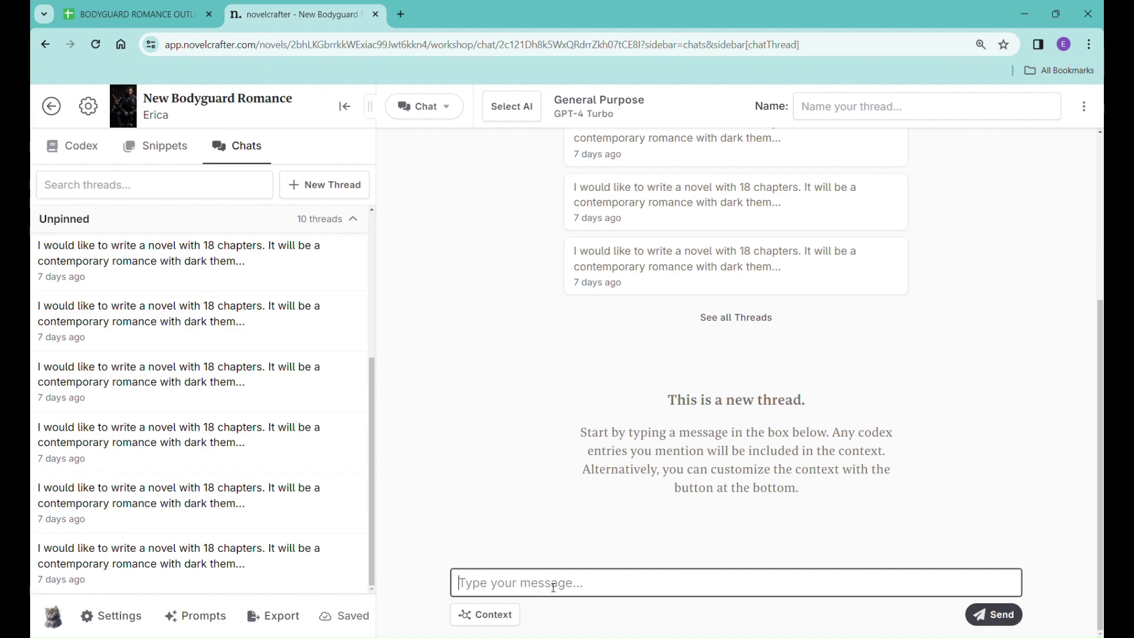
pyautogui.hotkey('ctrl', 'v')
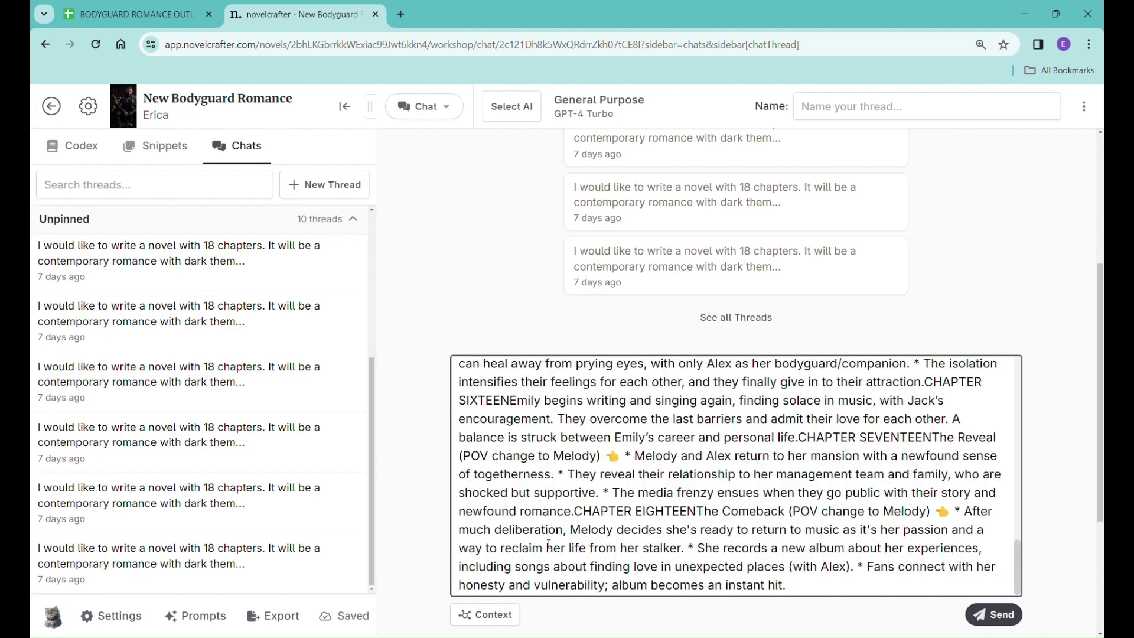
pyautogui.scroll(15, 549, 544)
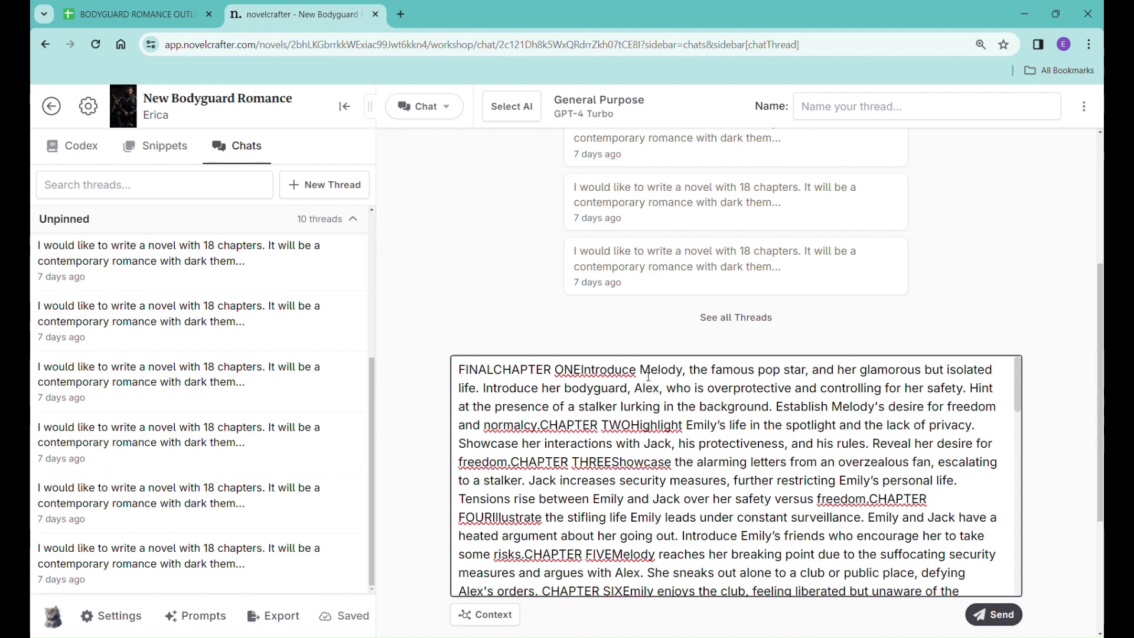
pyautogui.hotkey('ctrl', 'z')
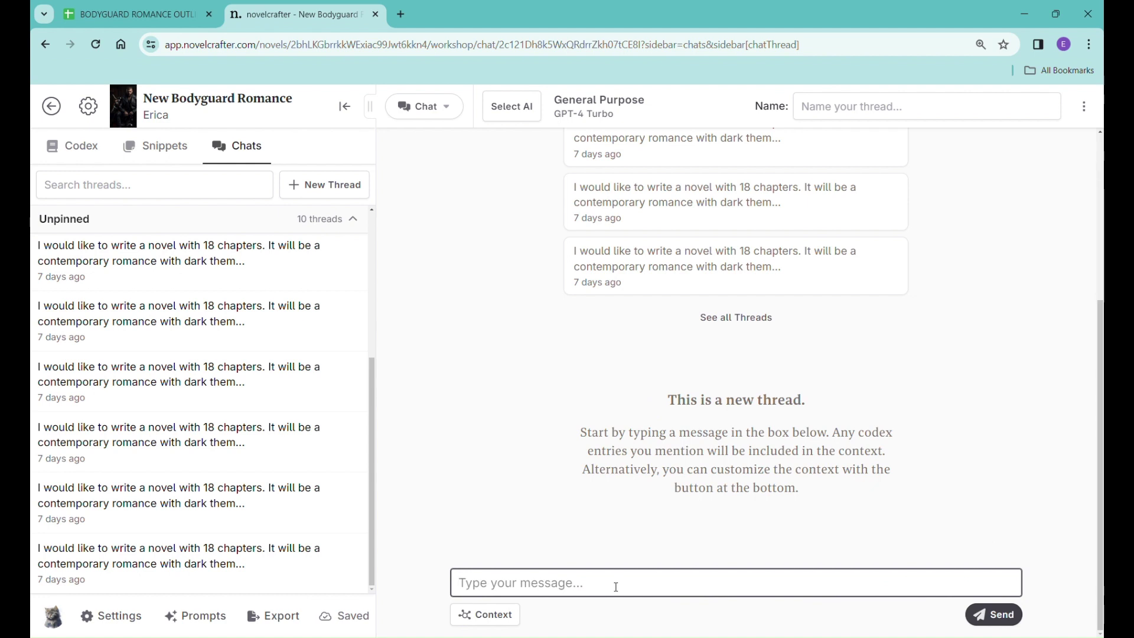
# Step: Ask the AI for good full names (first and last) for the bodyguard, early 30s, and the pop star, mid 20s
pyautogui.write('what are some good c')
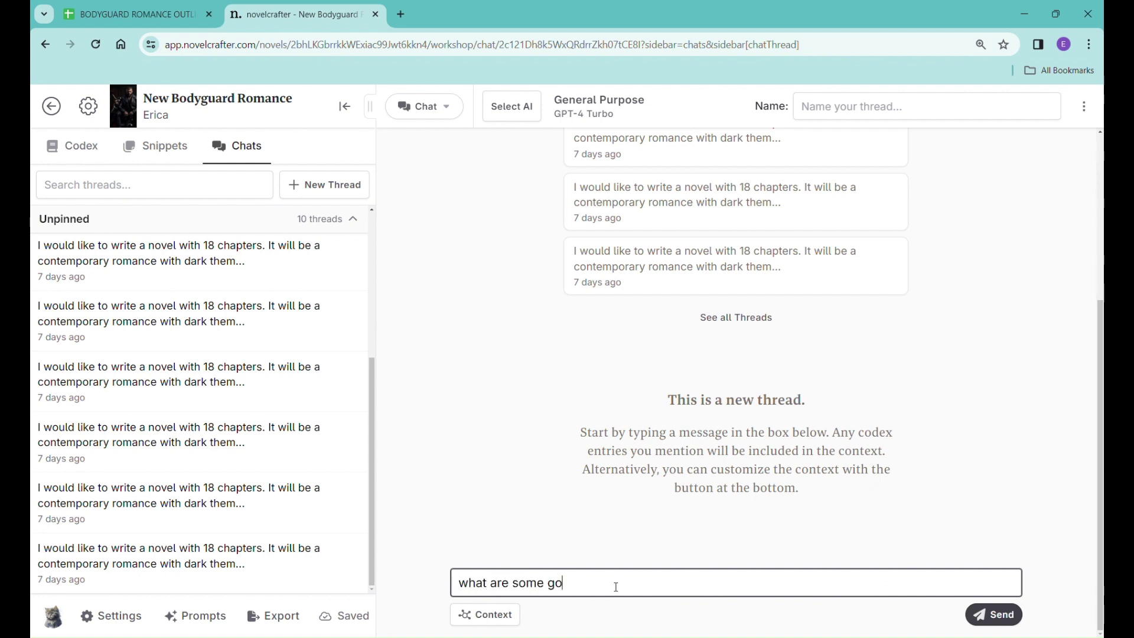
pyautogui.press('BackSpace')
pyautogui.write('n')
pyautogui.press('BackSpace')
pyautogui.write('full anime')
pyautogui.press('BackSpace')
pyautogui.press('BackSpace')
pyautogui.press('BackSpace')
pyautogui.press('BackSpace')
pyautogui.press('BackSpace')
pyautogui.write('names (first and')
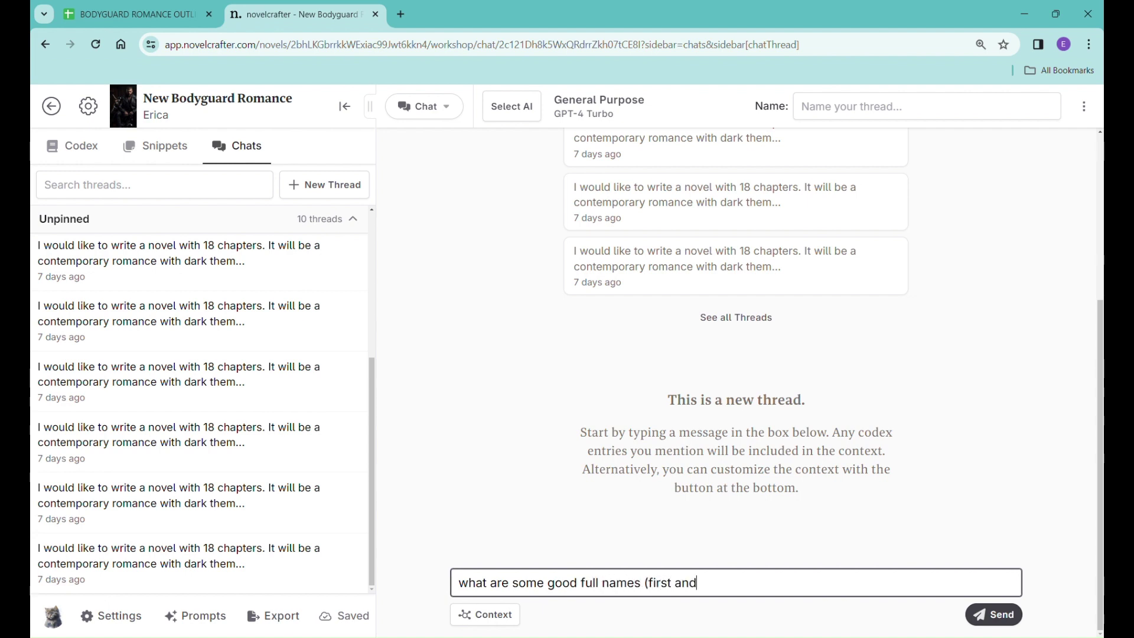
pyautogui.write(' last) for the bodyguard and the pp')
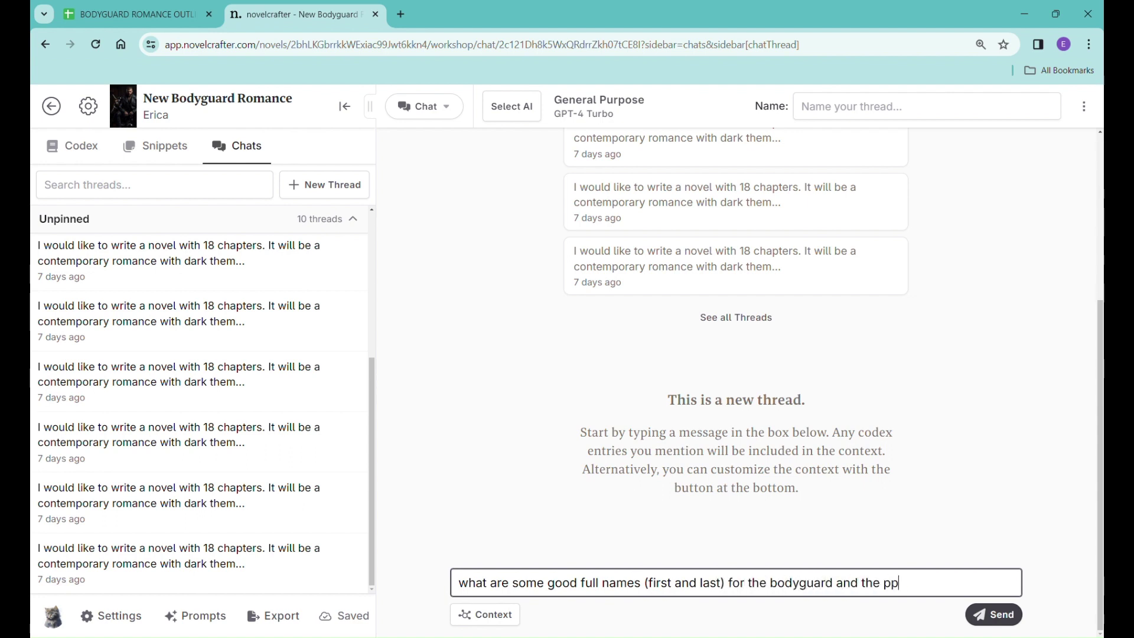
pyautogui.press('BackSpace')
pyautogui.write("op star, he's early 30s, she's ")
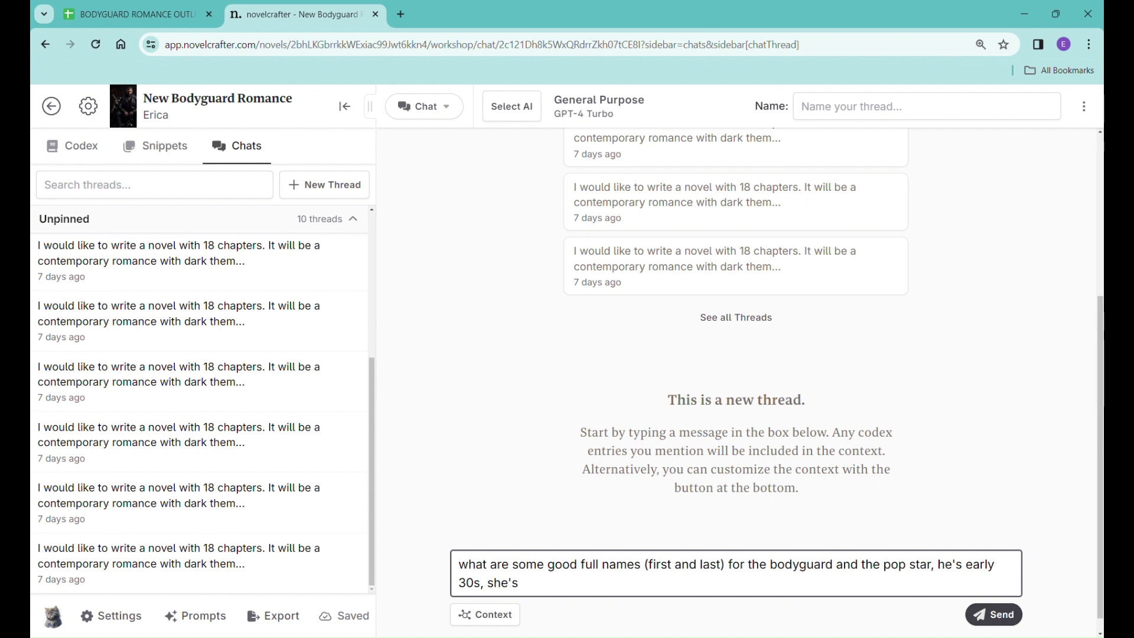
pyautogui.write('mid 20s')
pyautogui.hotkey('shift', 'Return')
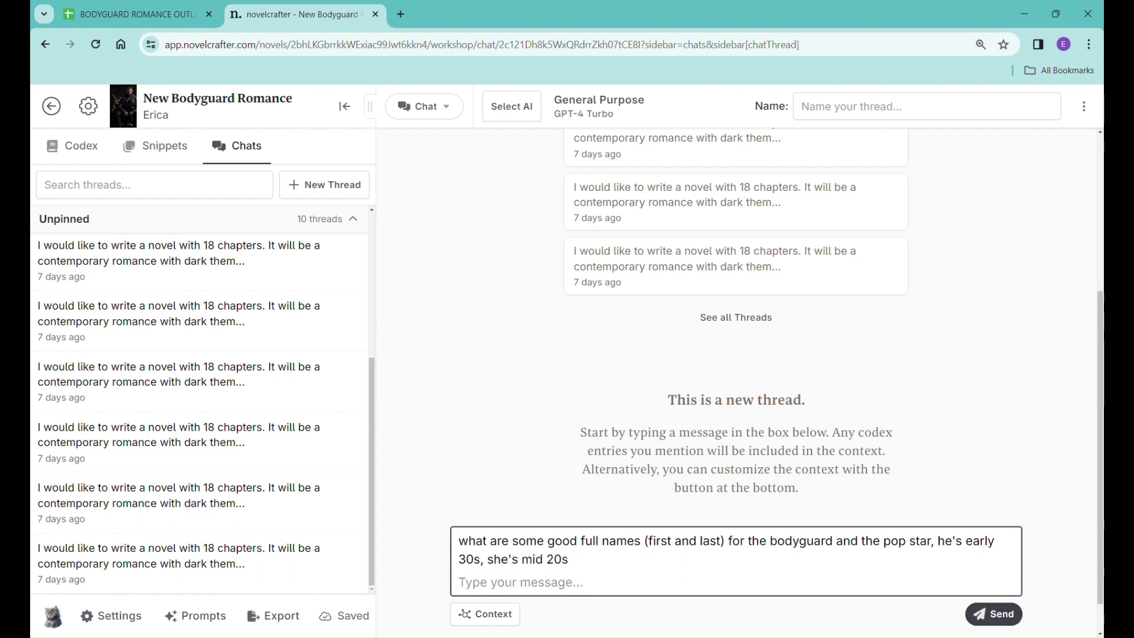
pyautogui.click(997, 616)
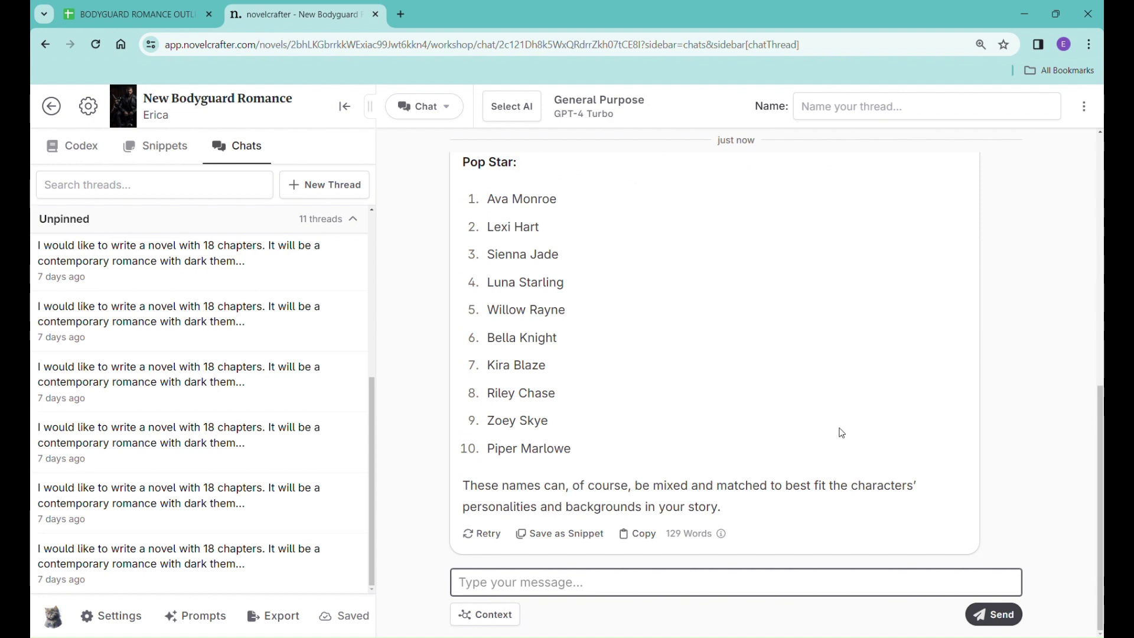
# Step: Read through the AI's suggested full names for the bodyguard and the pop star
pyautogui.scroll(7, 842, 433)
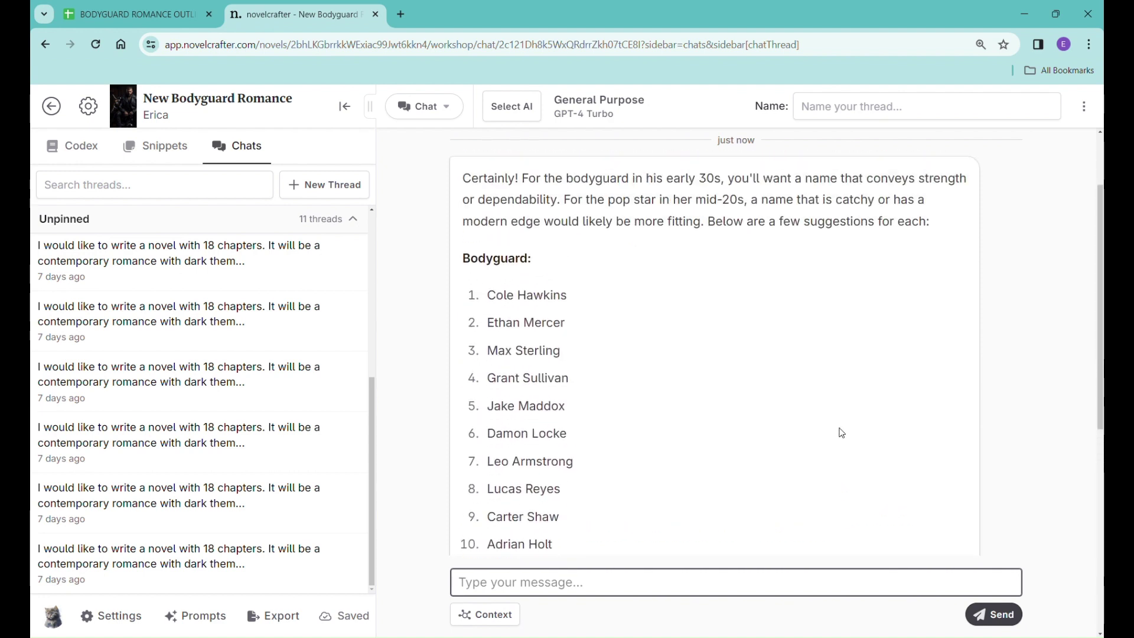
pyautogui.scroll(-1, 841, 433)
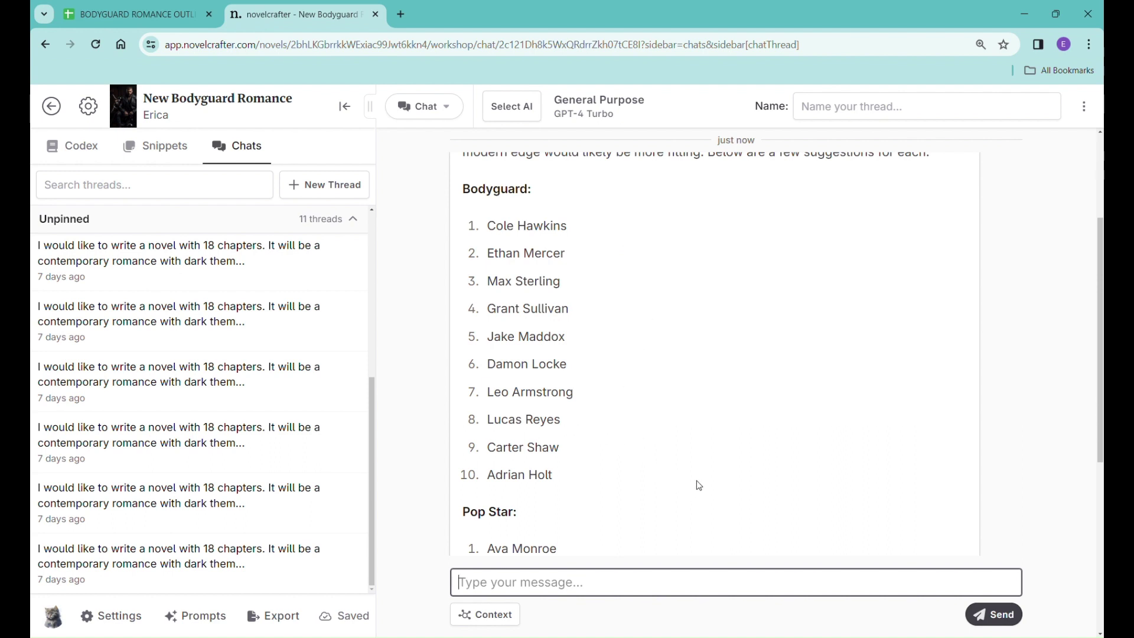
pyautogui.scroll(-4, 700, 482)
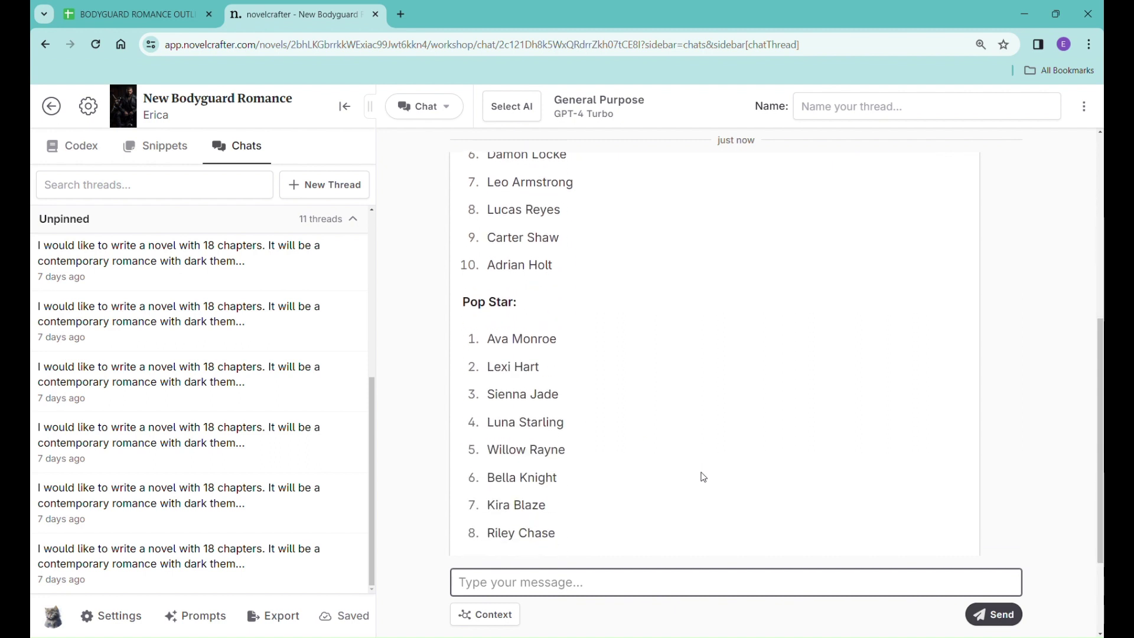
pyautogui.scroll(-1, 703, 477)
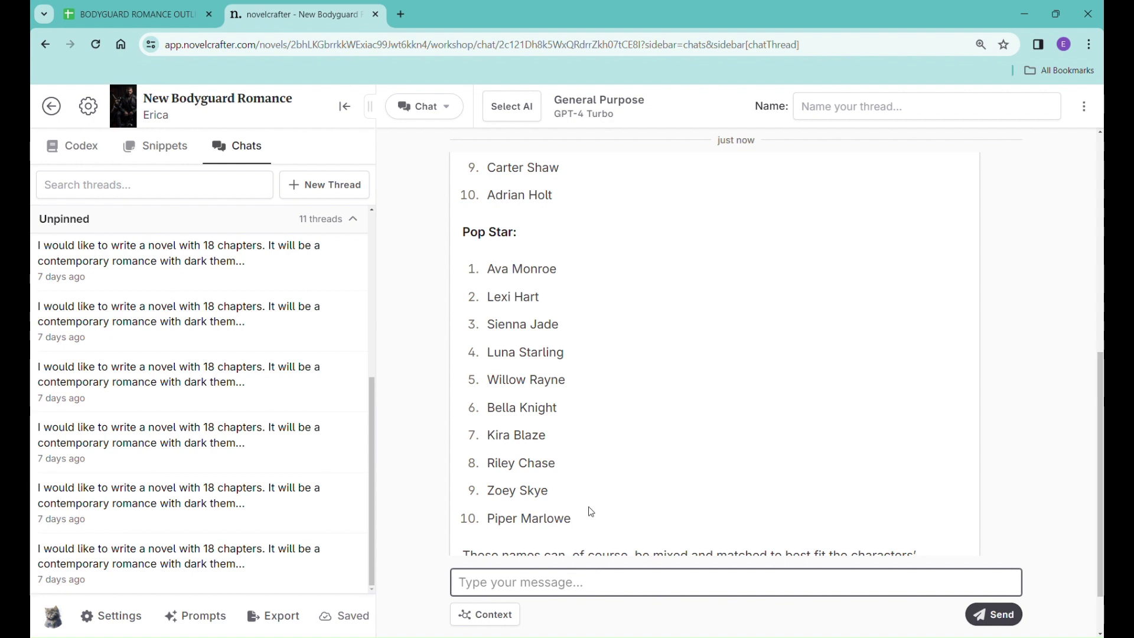
pyautogui.scroll(4, 591, 512)
pyautogui.scroll(1, 340, 331)
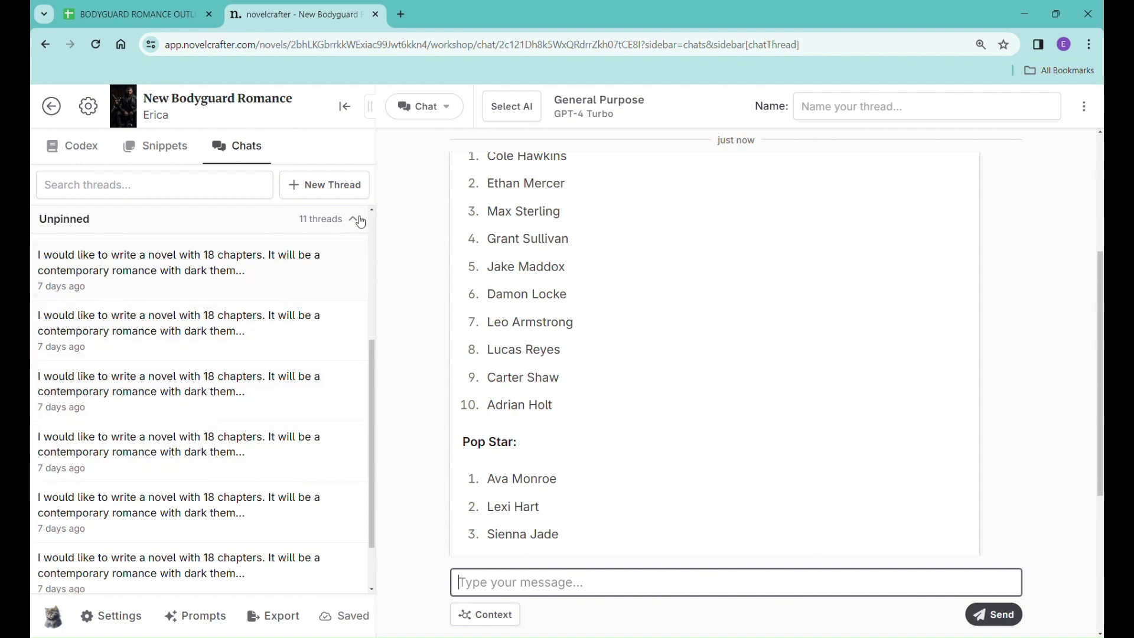
# Step: Start another new chat thread, open it in full view and paste the copied FINAL outline into its message
pyautogui.click(353, 186)
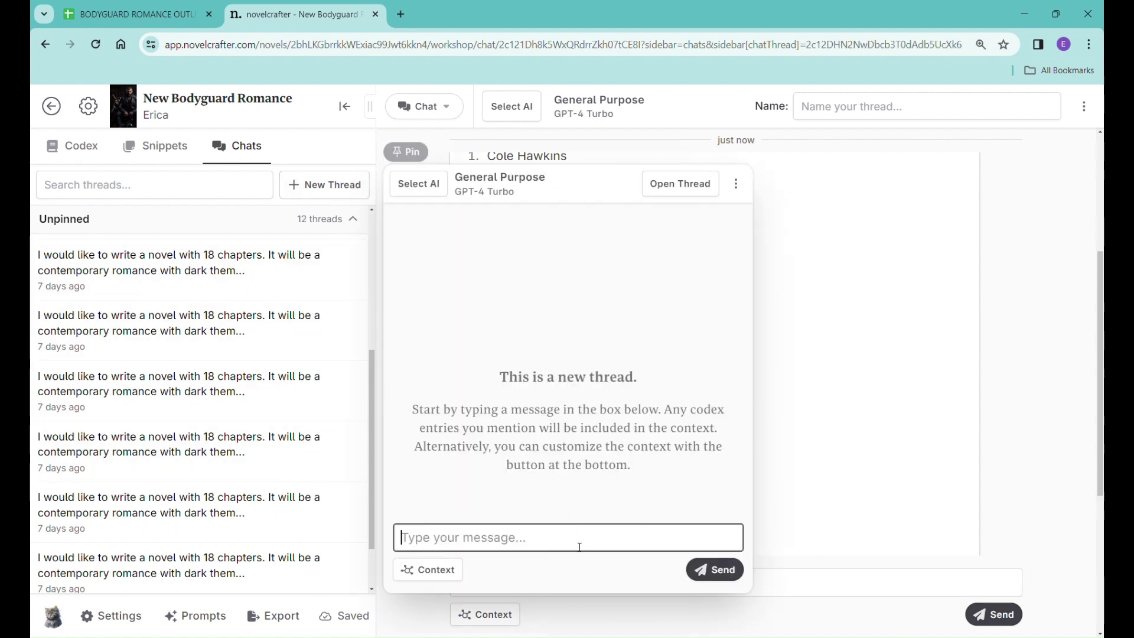
pyautogui.click(680, 183)
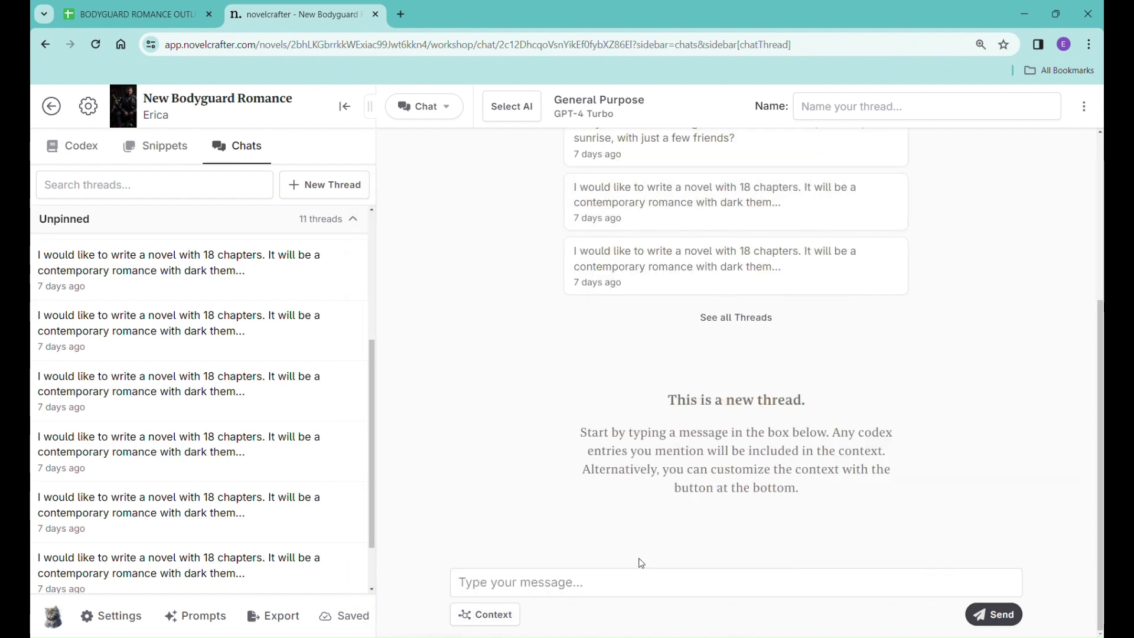
pyautogui.click(632, 582)
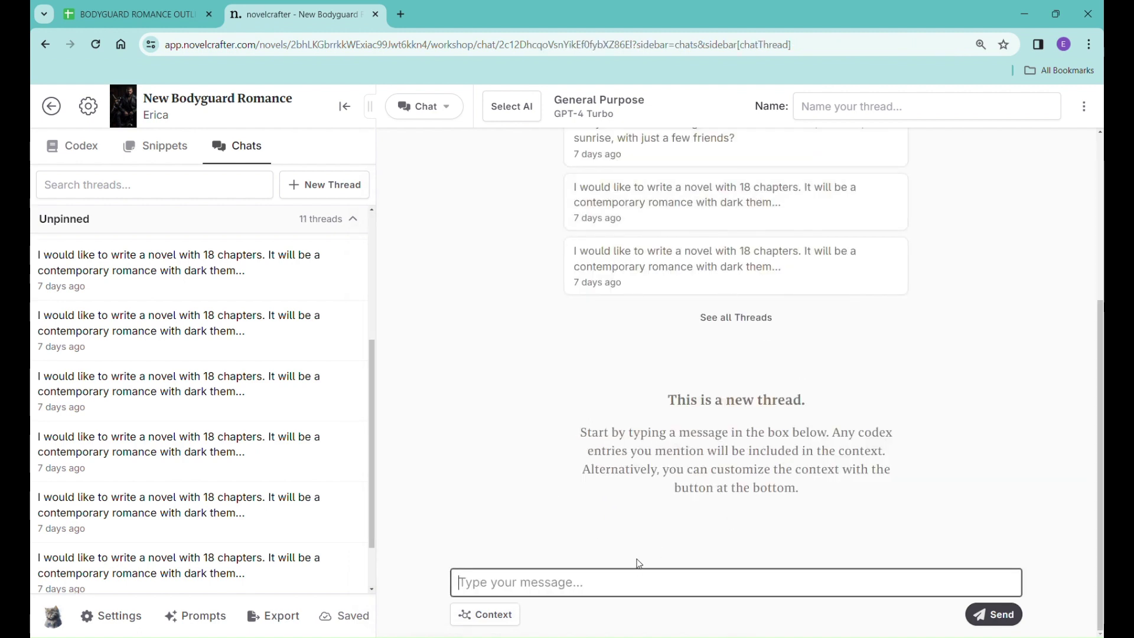
pyautogui.hotkey('ctrl', 'v')
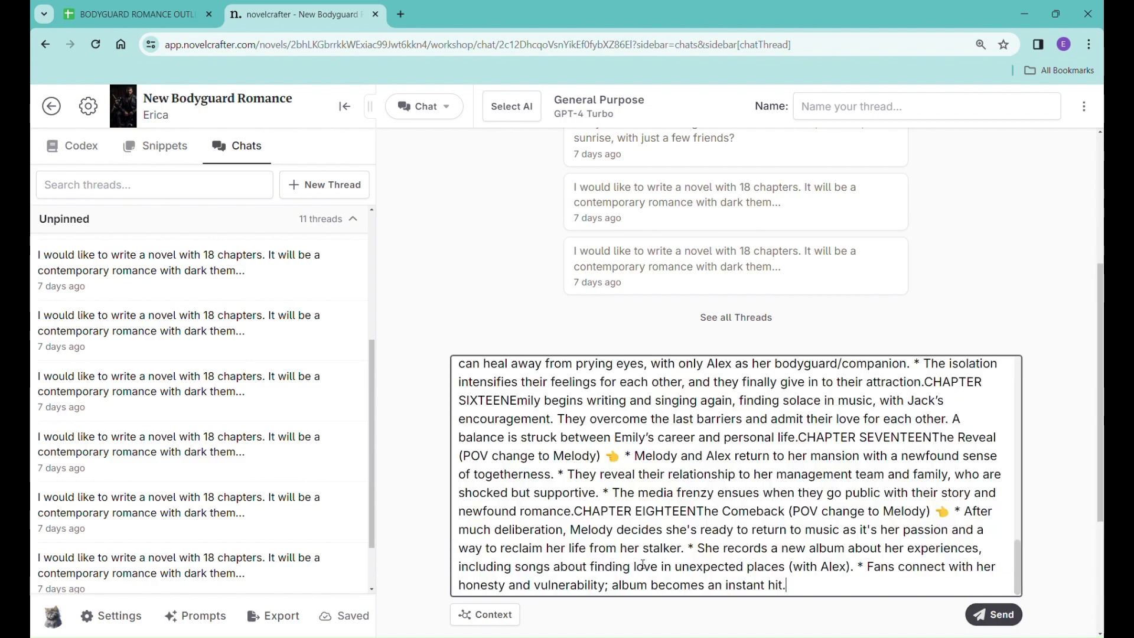
# Step: In the pasted Chapter One summary, name the pop star Ava Monroe, the bodyguard Lucas Reyes, and replace the remaining "Melody" with "Ava"
pyautogui.scroll(10, 647, 535)
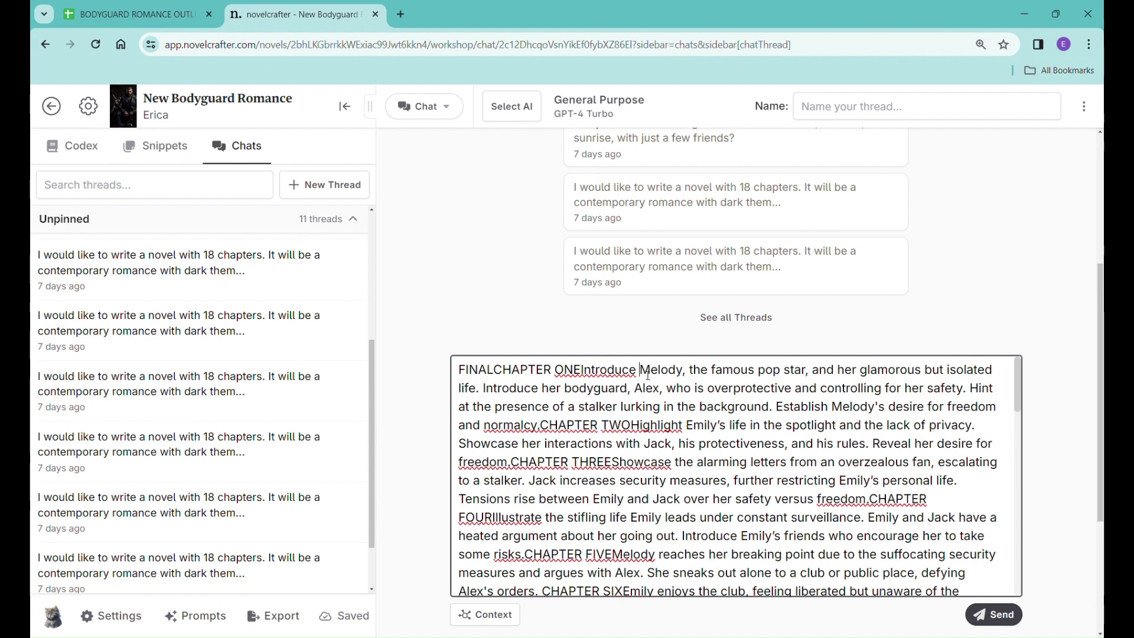
pyautogui.moveTo(639, 370); pyautogui.dragTo(686, 379)
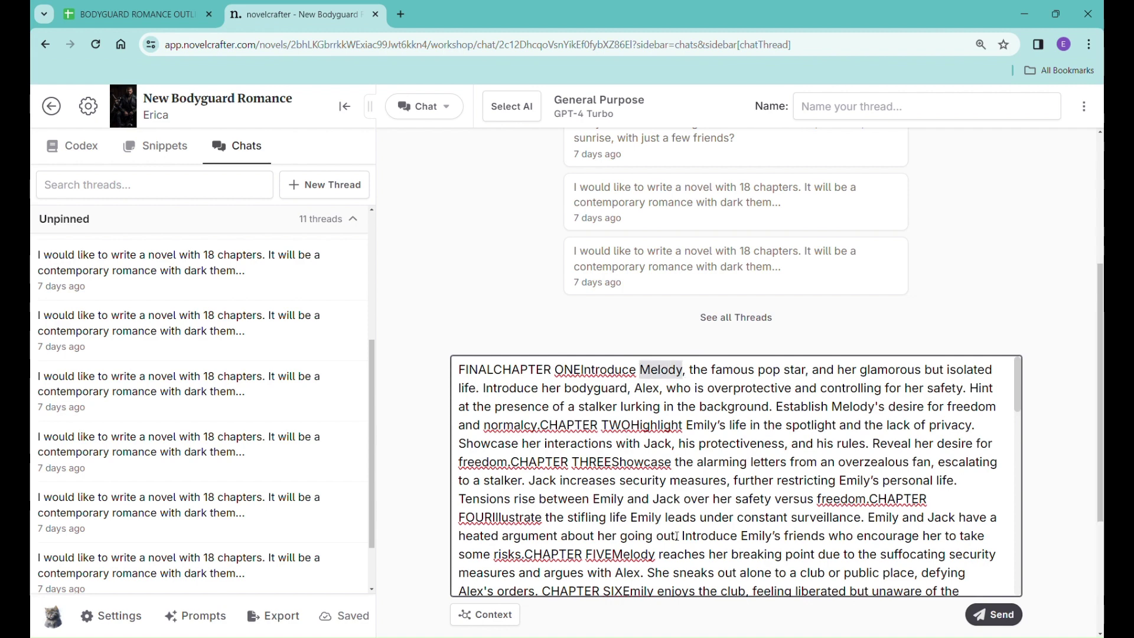
pyautogui.write('Ava Mon')
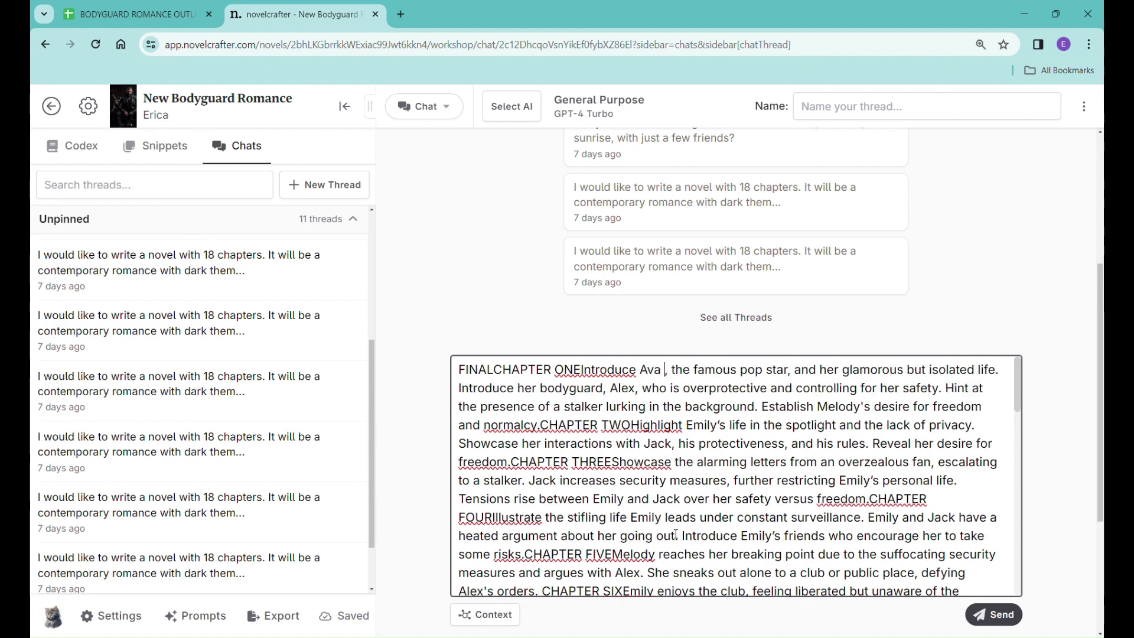
pyautogui.write('roe')
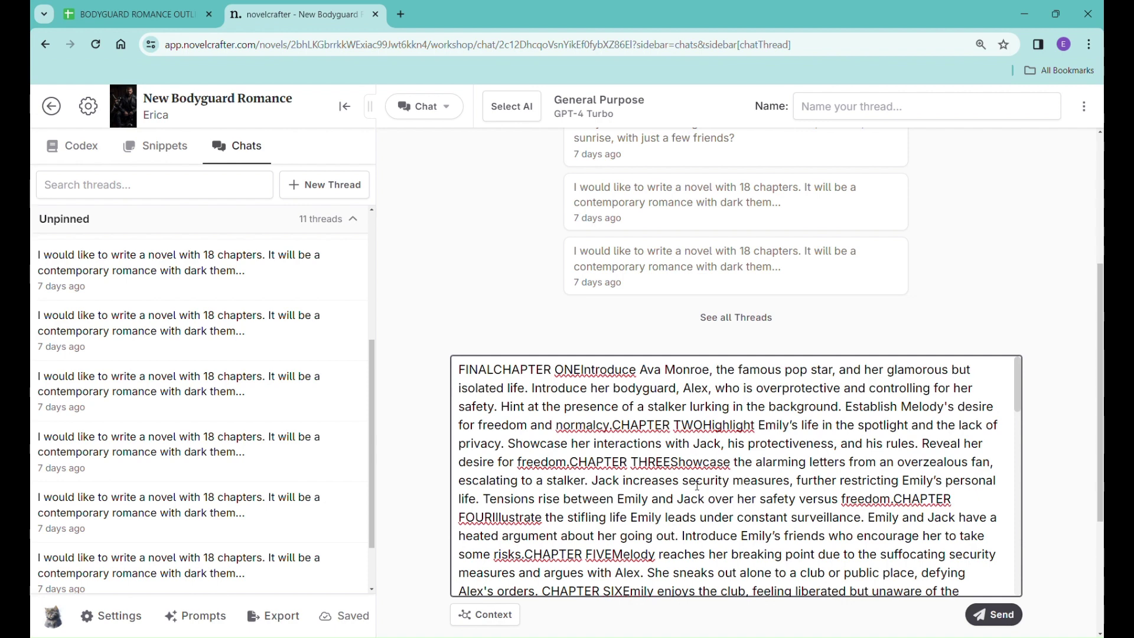
pyautogui.doubleClick(696, 388)
pyautogui.write('Lucas Reyes')
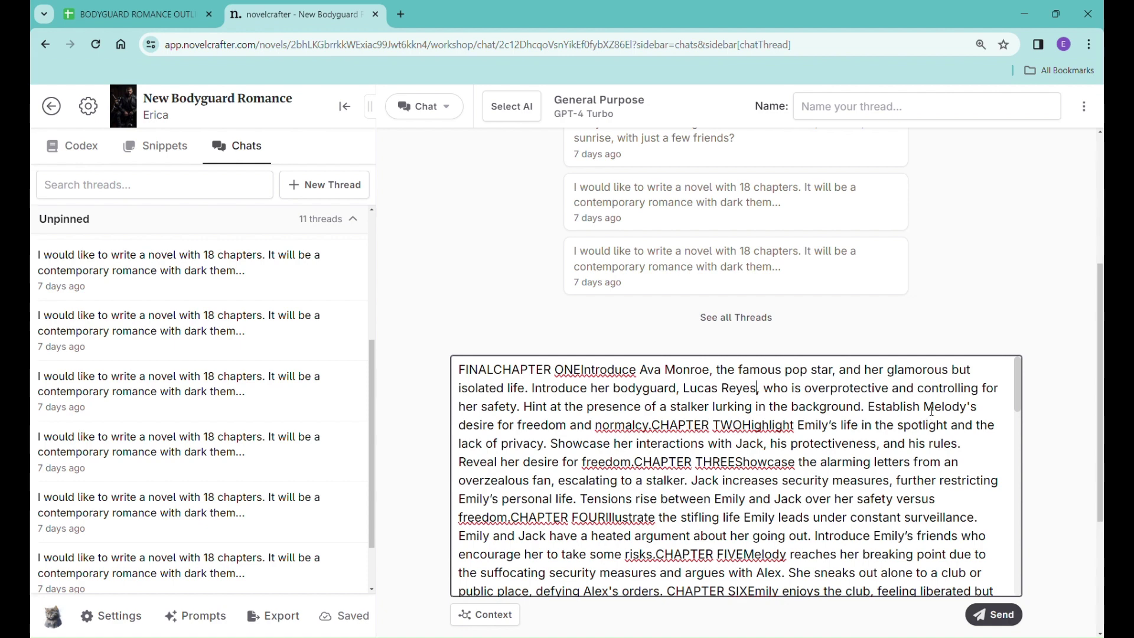
pyautogui.moveTo(924, 407); pyautogui.dragTo(973, 411)
pyautogui.write('Ava')
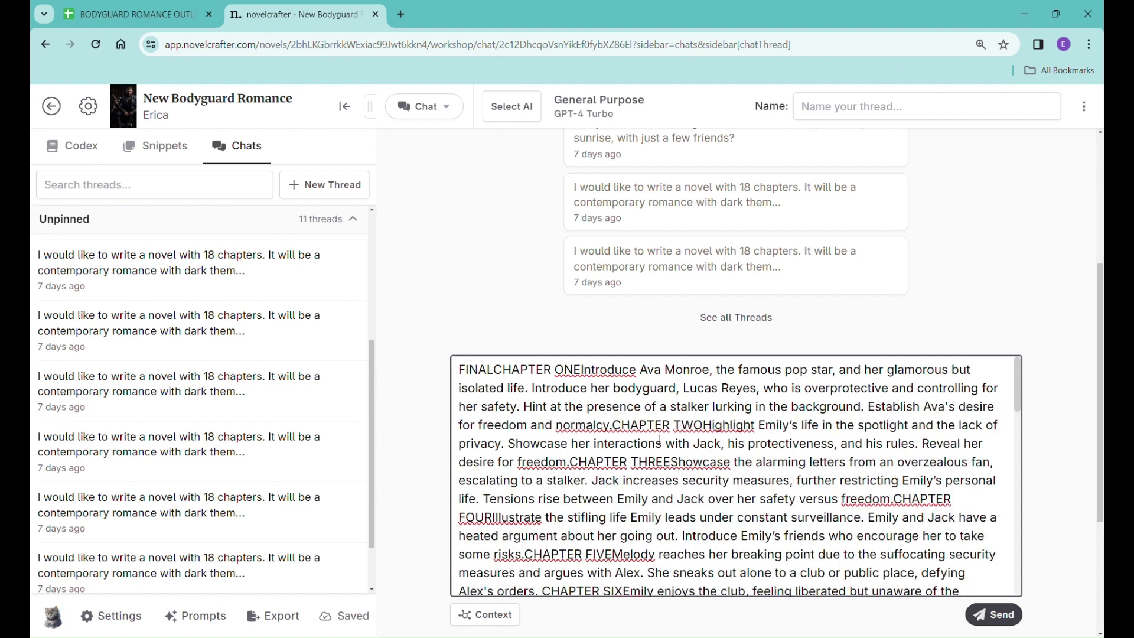
# Step: In the Chapter Two summary, replace "Emily" with "Ava" and "Jack" with "Lucas"
pyautogui.moveTo(760, 432); pyautogui.dragTo(794, 431)
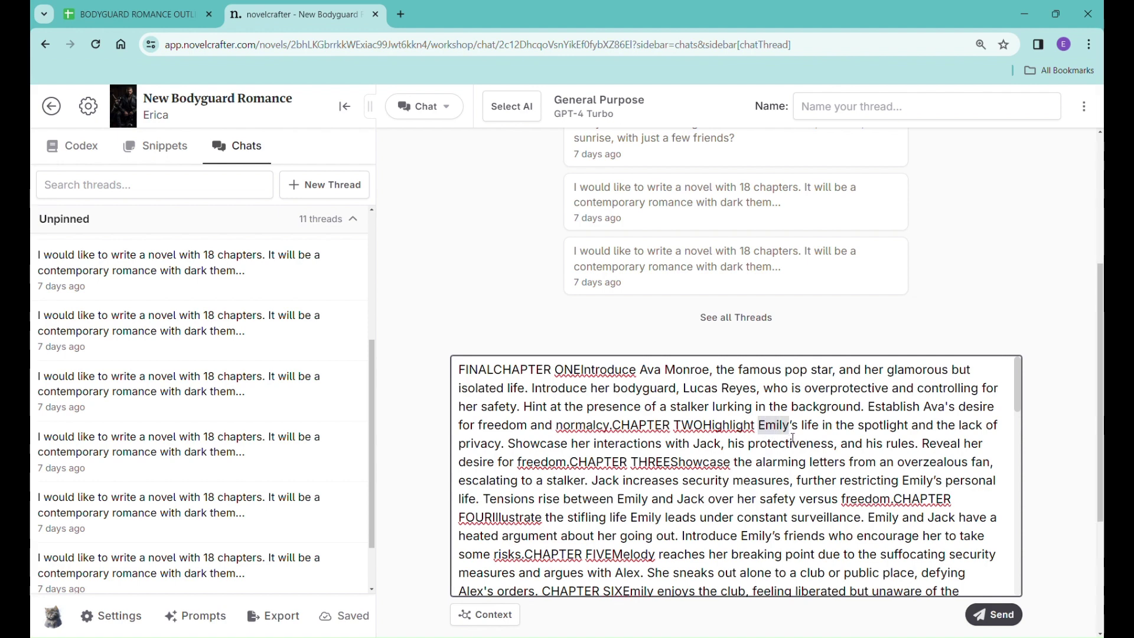
pyautogui.write('Ava')
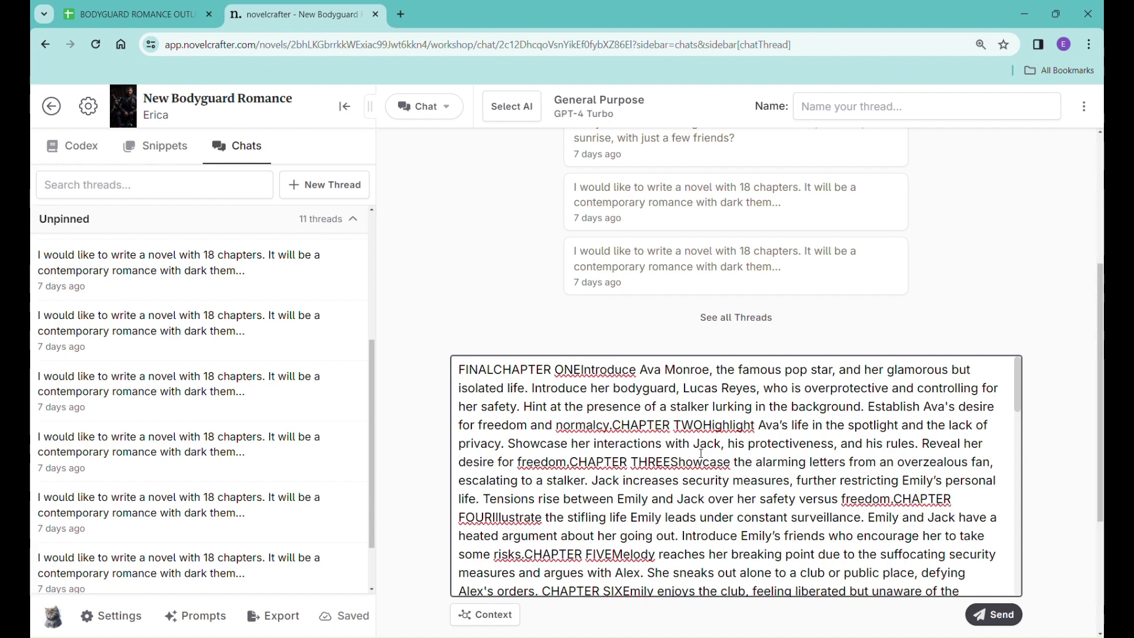
pyautogui.moveTo(694, 449); pyautogui.dragTo(724, 451)
pyautogui.write('Lucas')
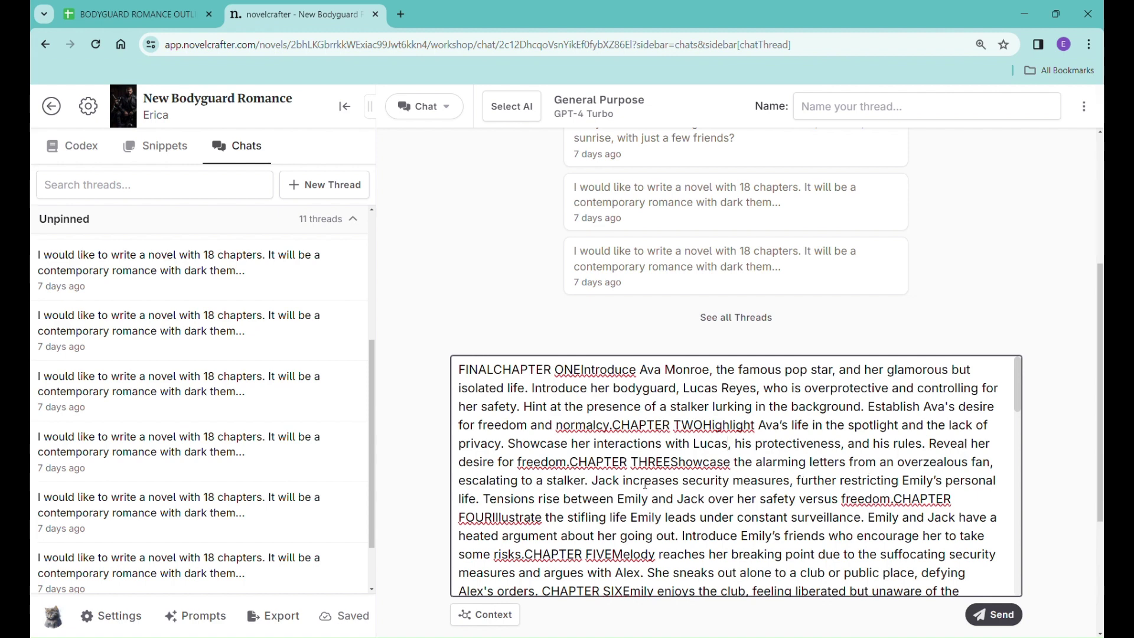
# Step: Replace every "Jack" with "Lucas" and every "Emily" with "Ava" in the Chapter Three summary
pyautogui.moveTo(592, 486); pyautogui.dragTo(619, 486)
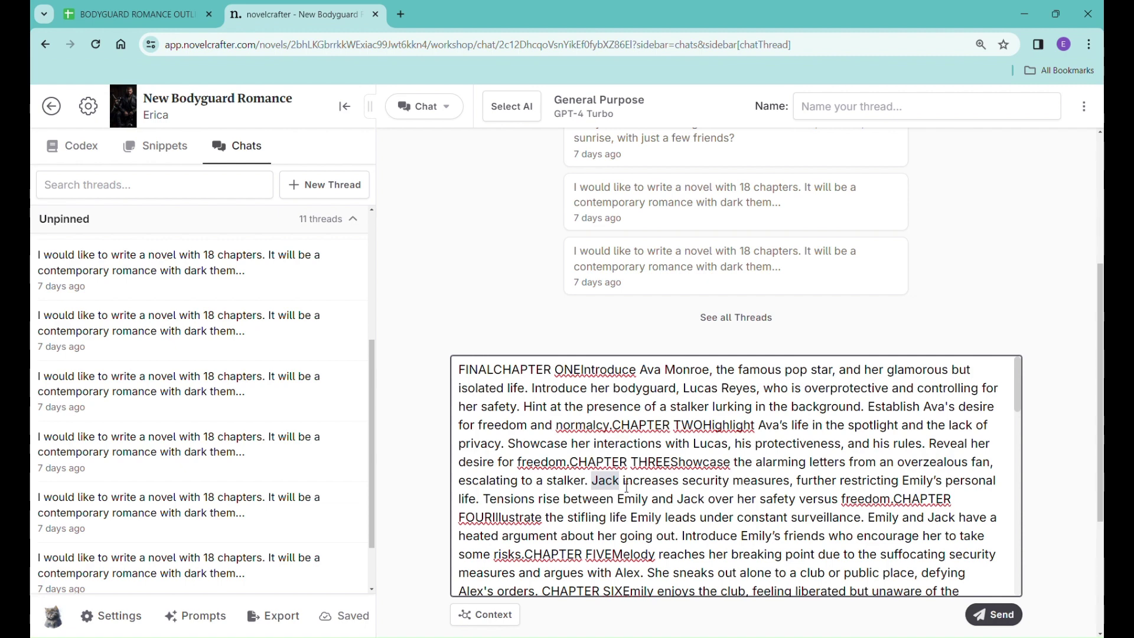
pyautogui.write('Lucas')
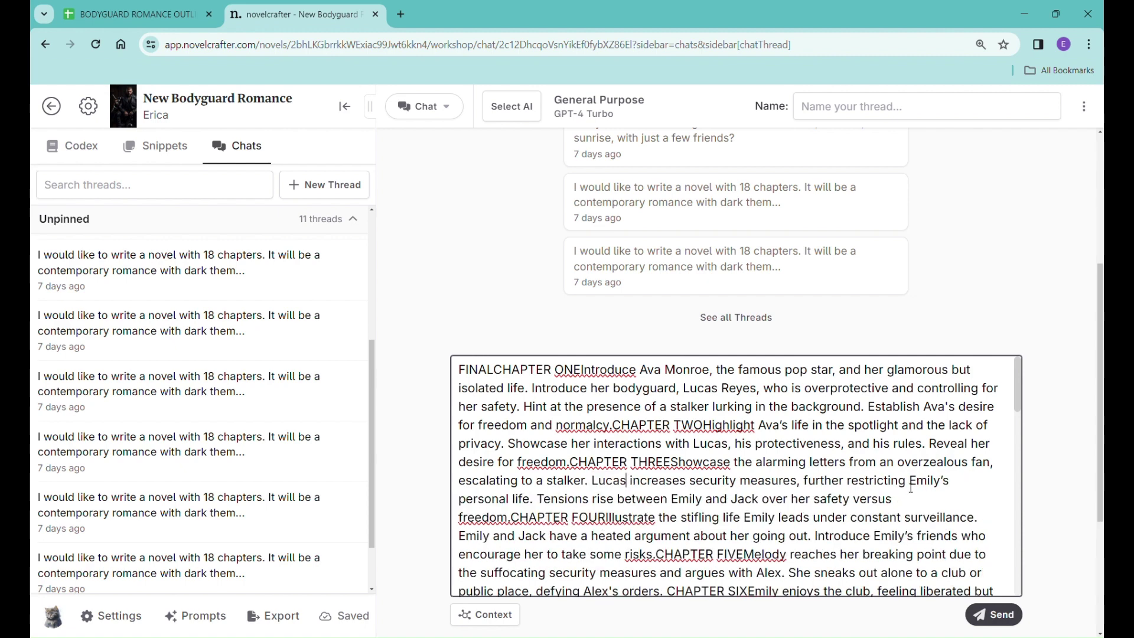
pyautogui.moveTo(908, 483); pyautogui.dragTo(937, 492)
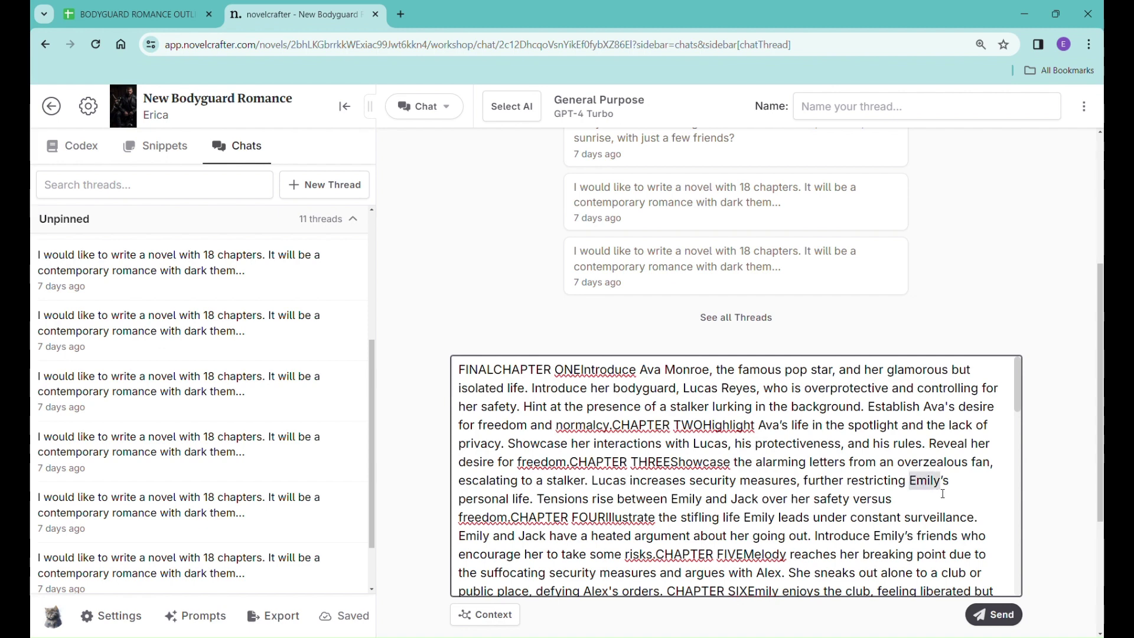
pyautogui.write('Ava')
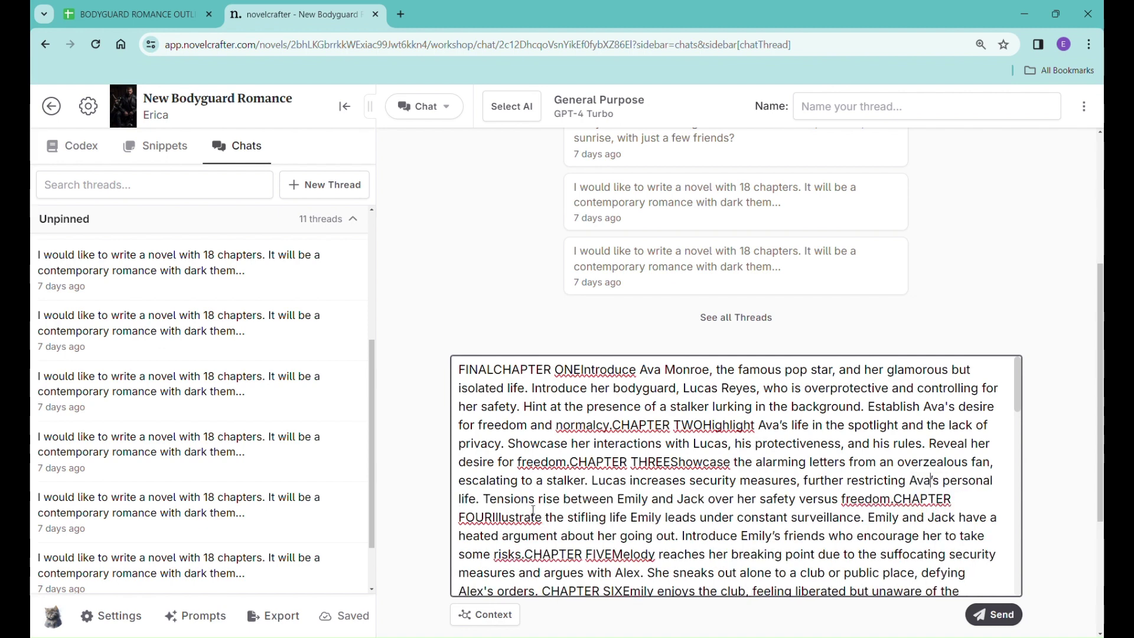
pyautogui.moveTo(618, 502); pyautogui.dragTo(688, 503)
pyautogui.write('Ava and ')
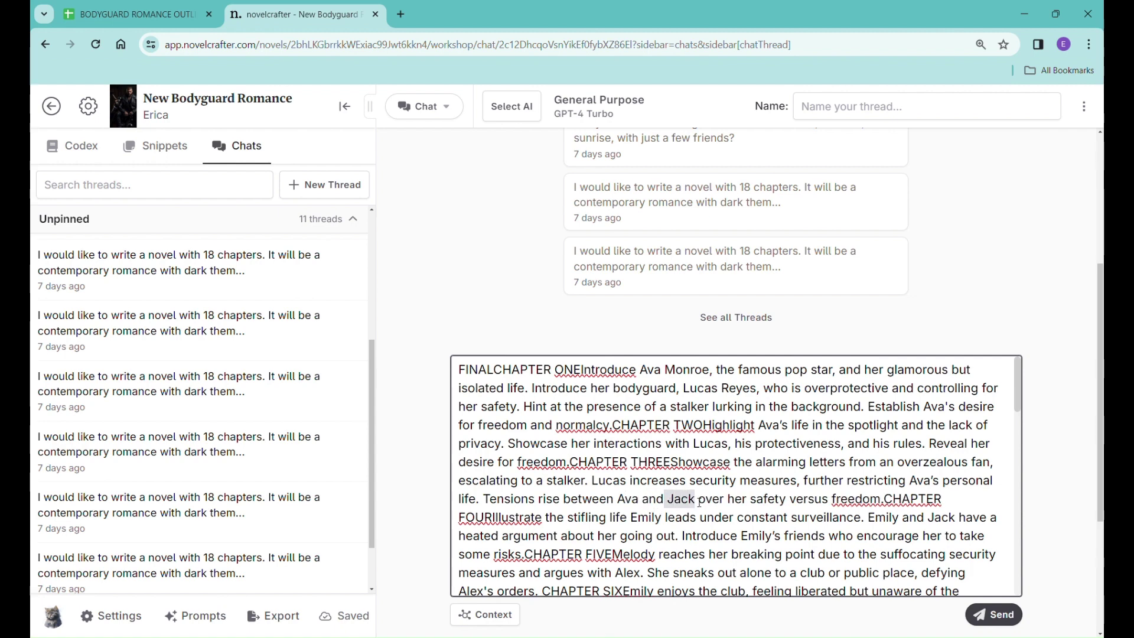
pyautogui.write('Lucas')
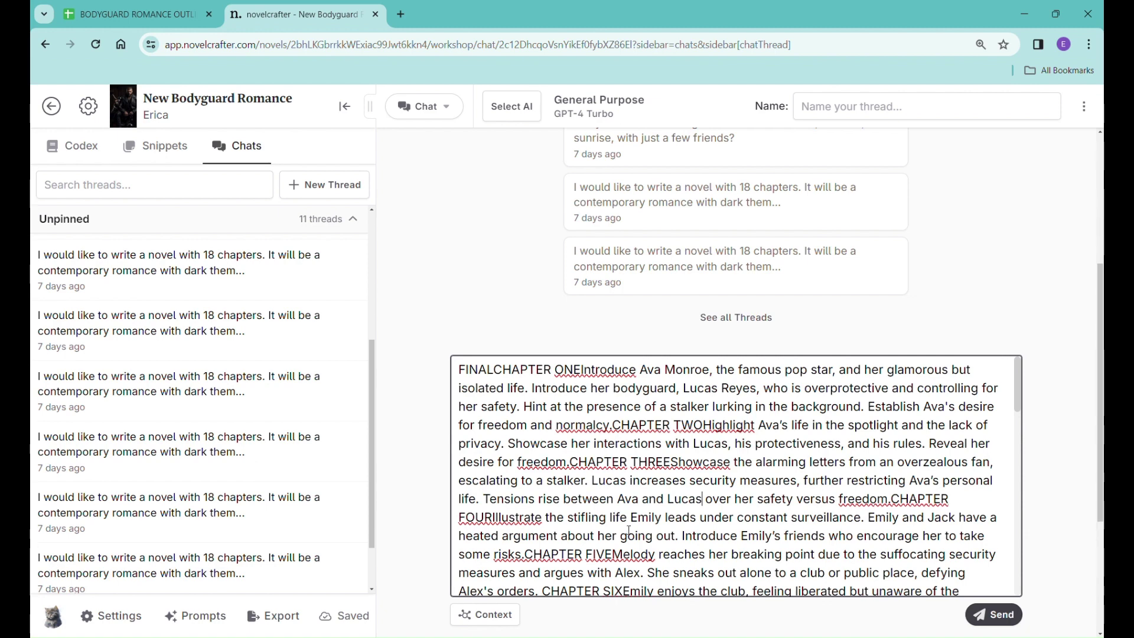
# Step: In the Chapter Four summary, replace every "Emily" with "Ava" and "Jack" with "Lucas"
pyautogui.moveTo(631, 518); pyautogui.dragTo(662, 519)
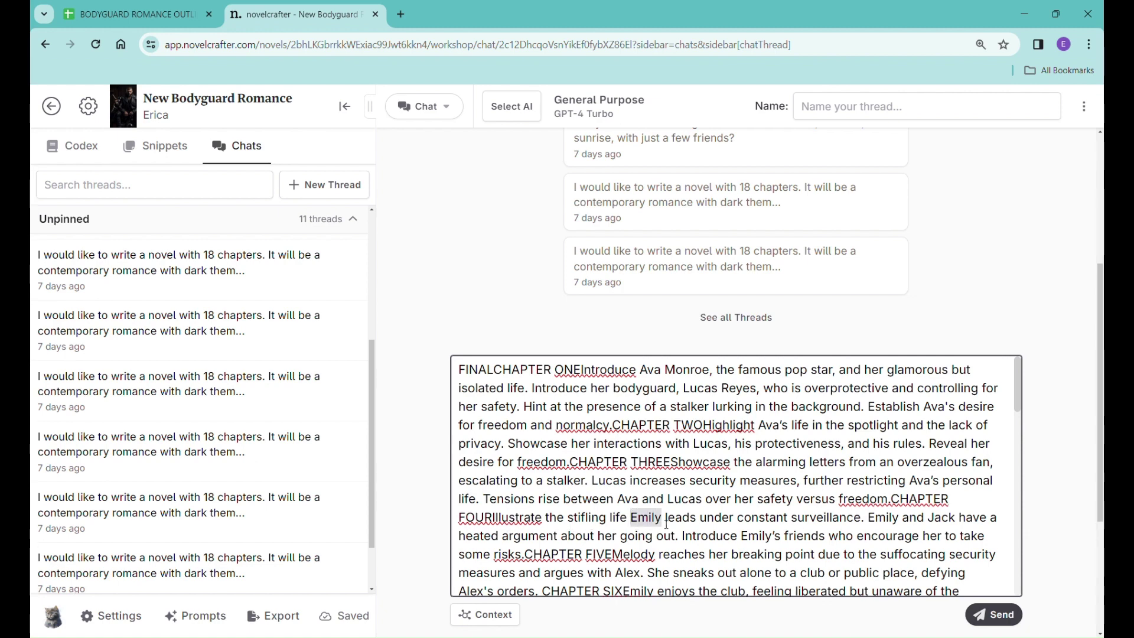
pyautogui.write('Ava')
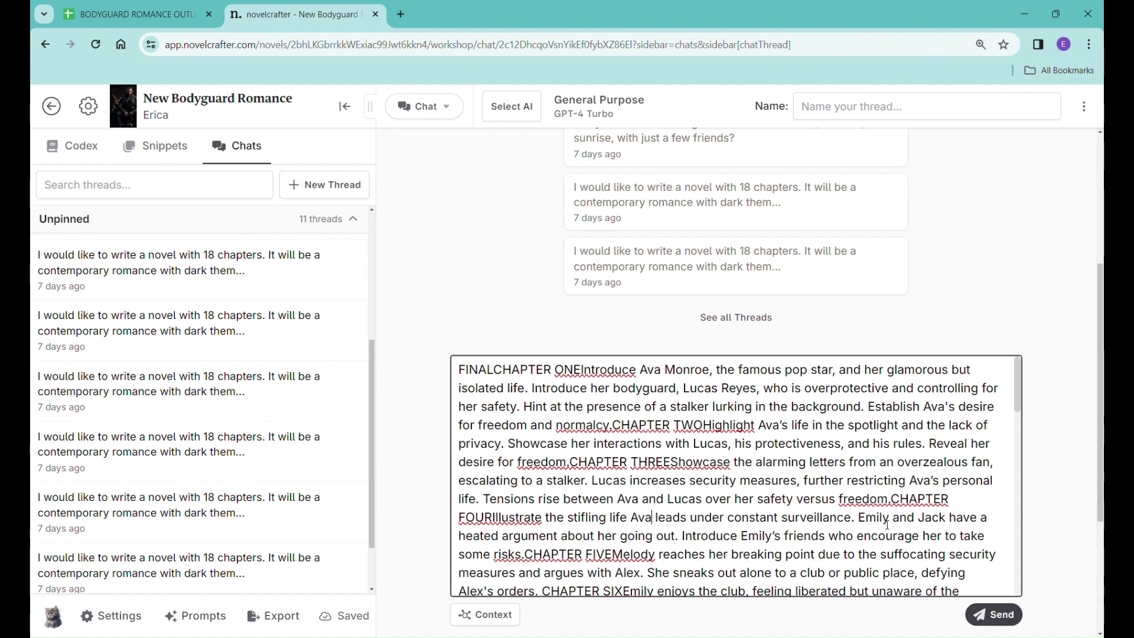
pyautogui.moveTo(860, 518); pyautogui.dragTo(938, 524)
pyautogui.write('Ava and ')
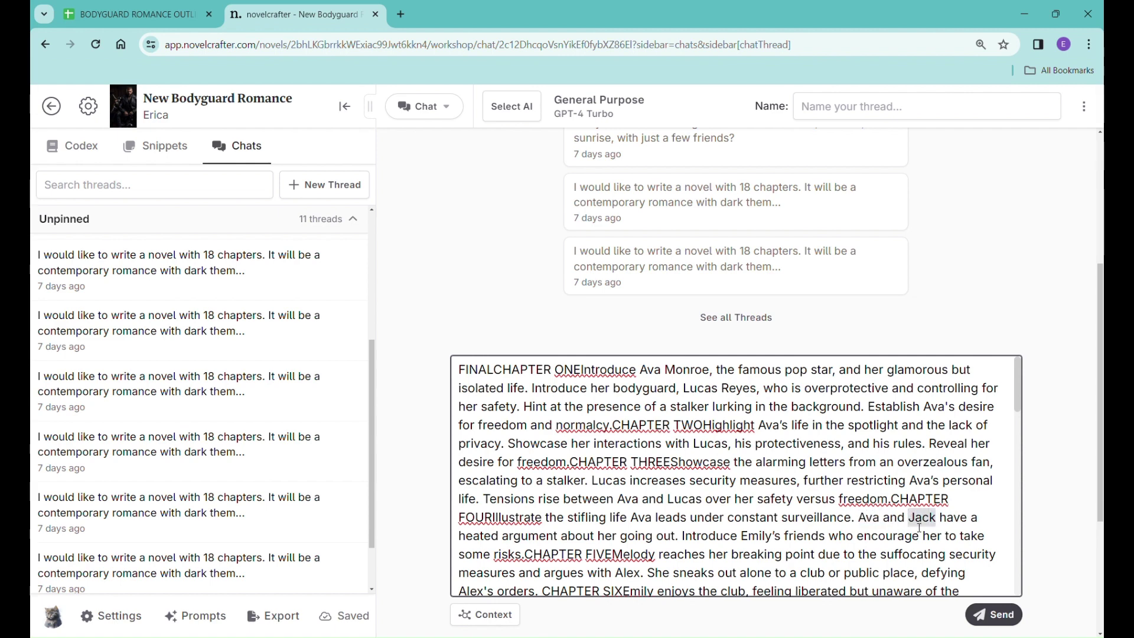
pyautogui.write('Lucas')
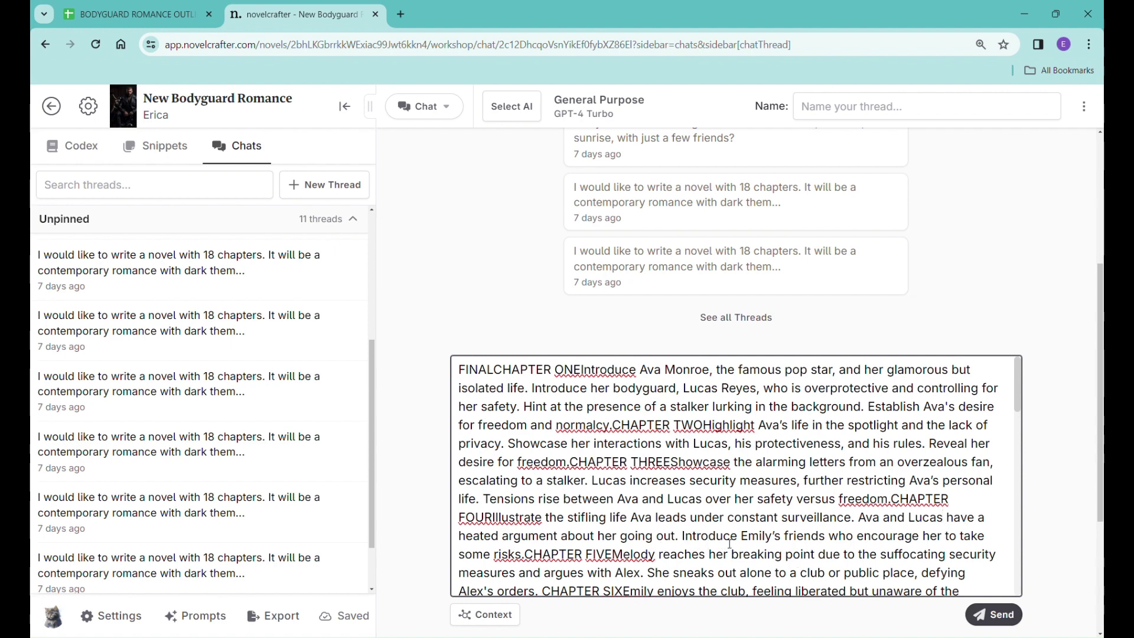
pyautogui.moveTo(743, 538); pyautogui.dragTo(771, 543)
pyautogui.write('Ava')
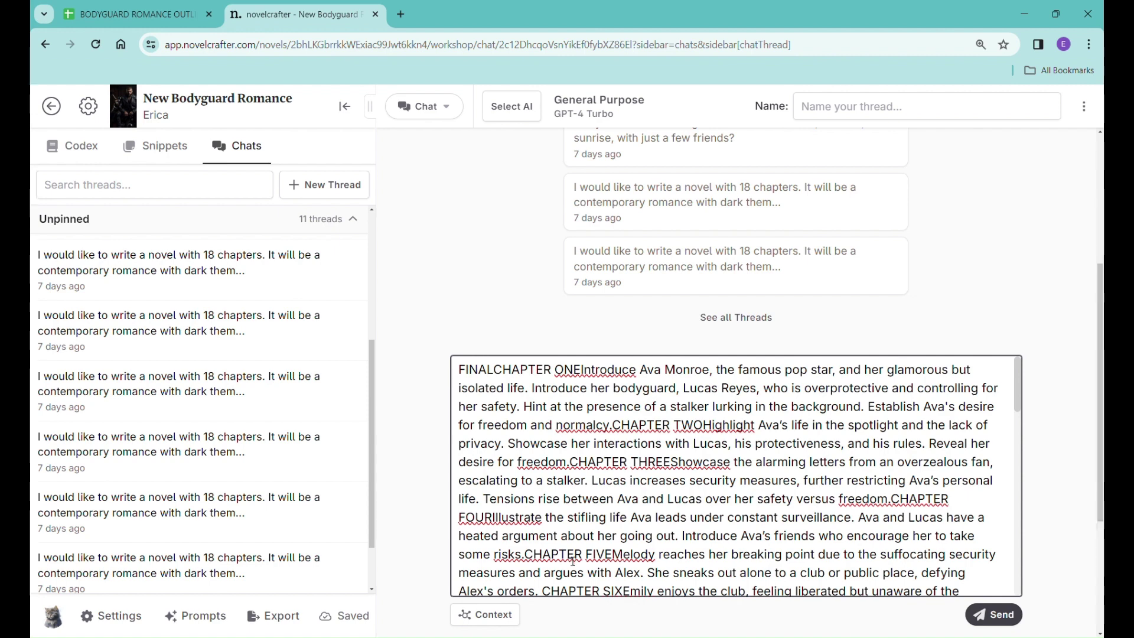
# Step: In the Chapter Five summary, replace "Melody" with "Ava", "Alex" with "Lucas" and "Alex's" with "Lucas'", adding a space after the heading
pyautogui.moveTo(612, 556); pyautogui.dragTo(657, 563)
pyautogui.write('Ava')
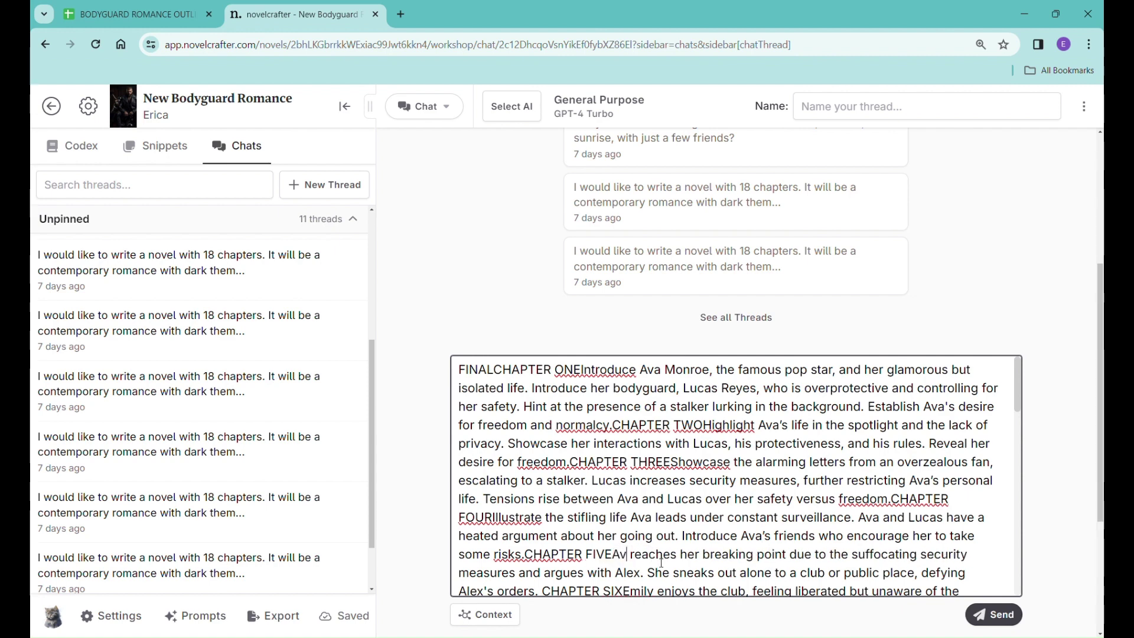
pyautogui.press('Left')
pyautogui.press('Left')
pyautogui.press('Left')
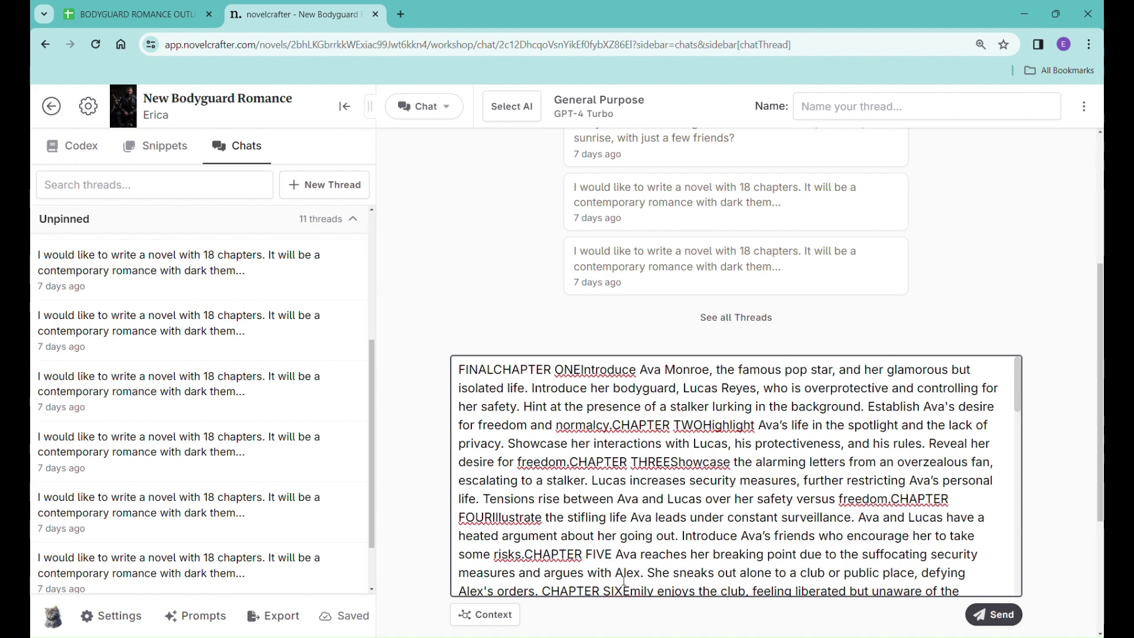
pyautogui.moveTo(616, 573); pyautogui.dragTo(642, 576)
pyautogui.write('Lucas')
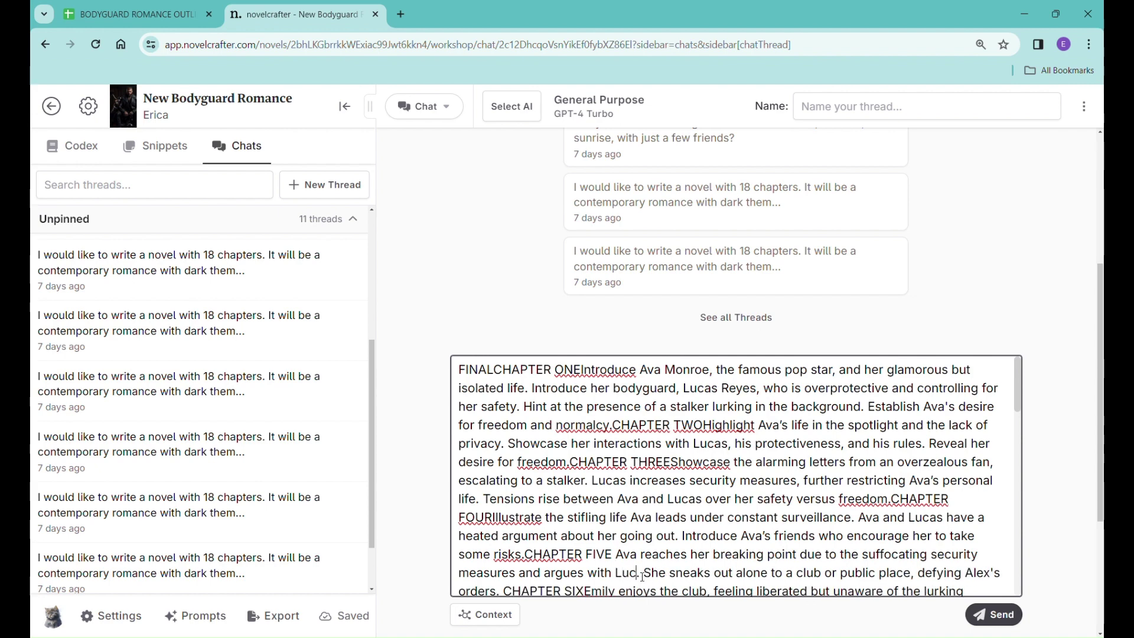
pyautogui.scroll(-1, 847, 549)
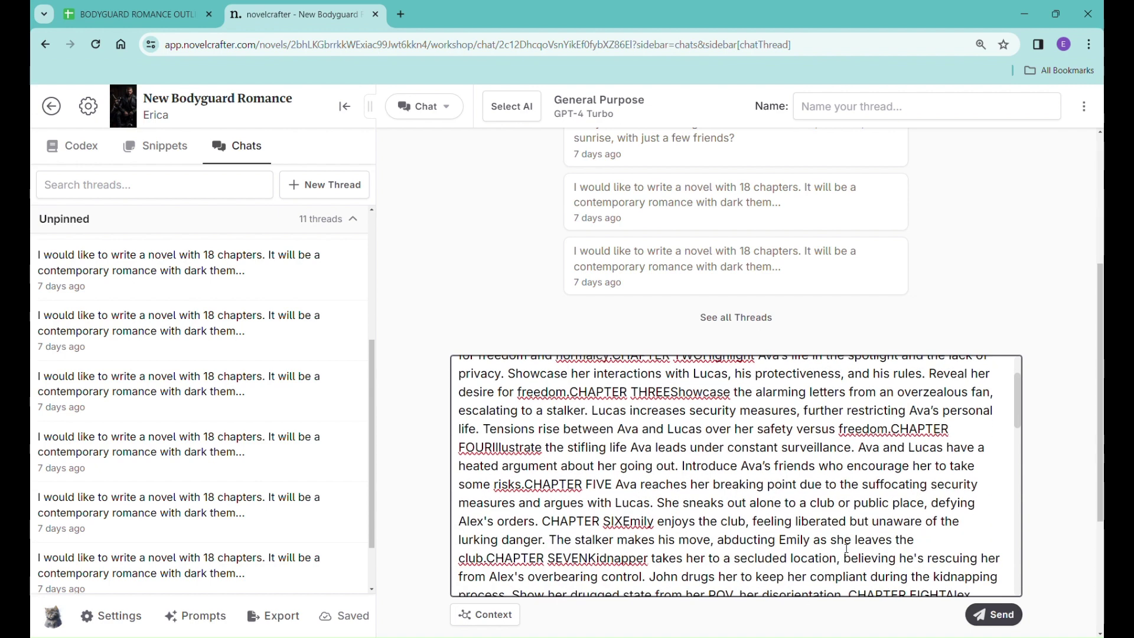
pyautogui.moveTo(460, 527); pyautogui.dragTo(497, 531)
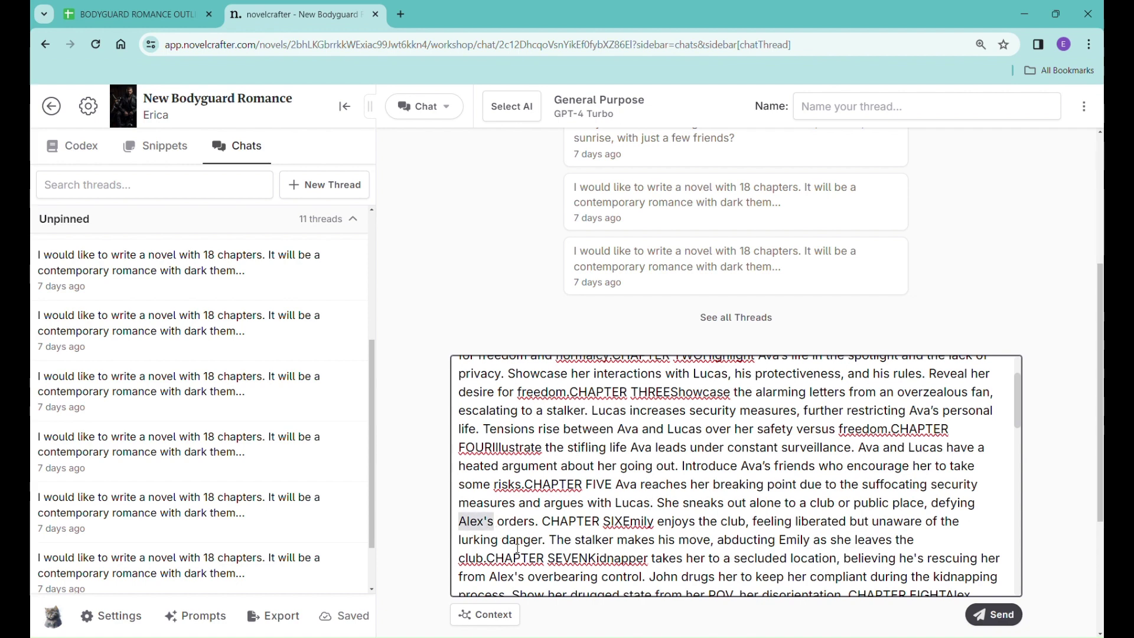
pyautogui.write('Lucas')
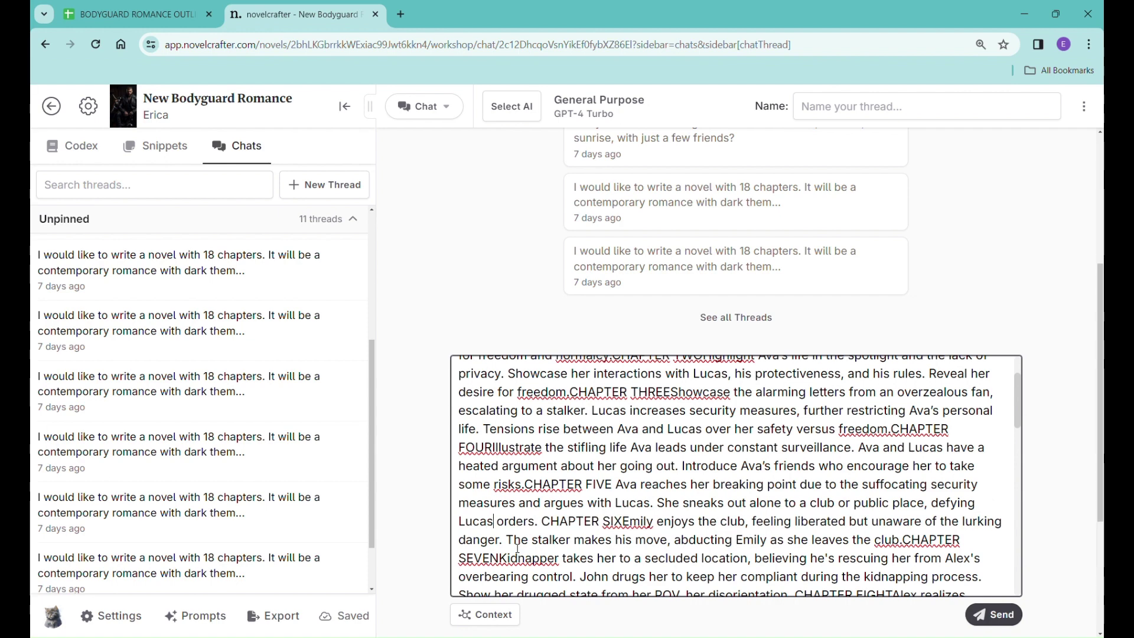
pyautogui.write("'")
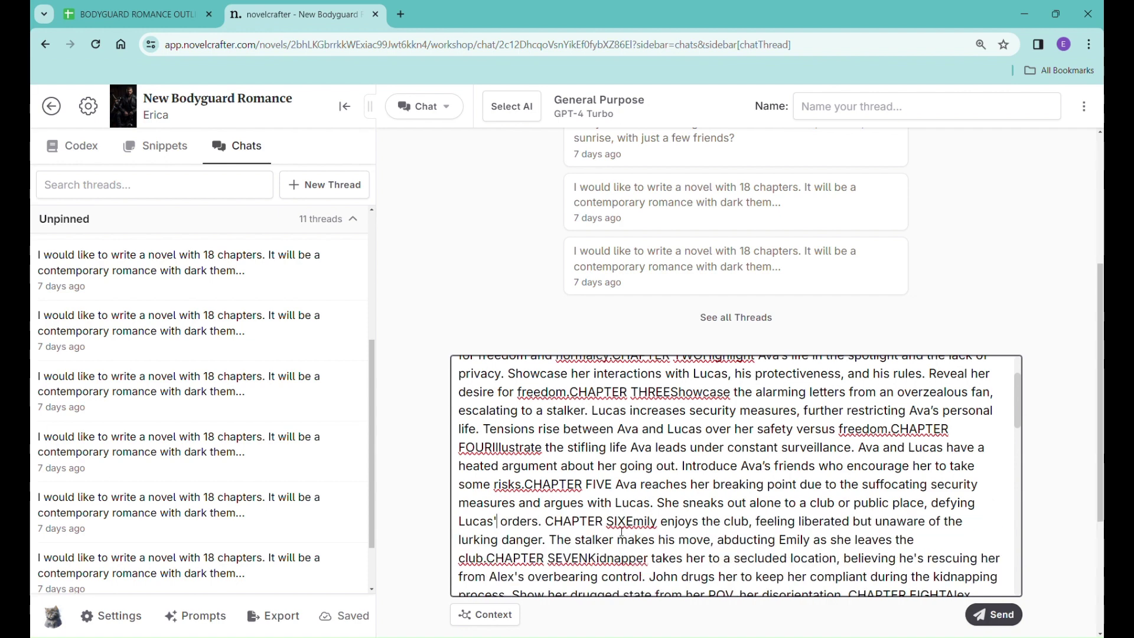
# Step: Replace both "Emily" mentions in the Chapter Six summary with "Ava" and separate the heading from the text with a space
pyautogui.moveTo(626, 526); pyautogui.dragTo(661, 526)
pyautogui.write('Ava')
pyautogui.click(630, 522)
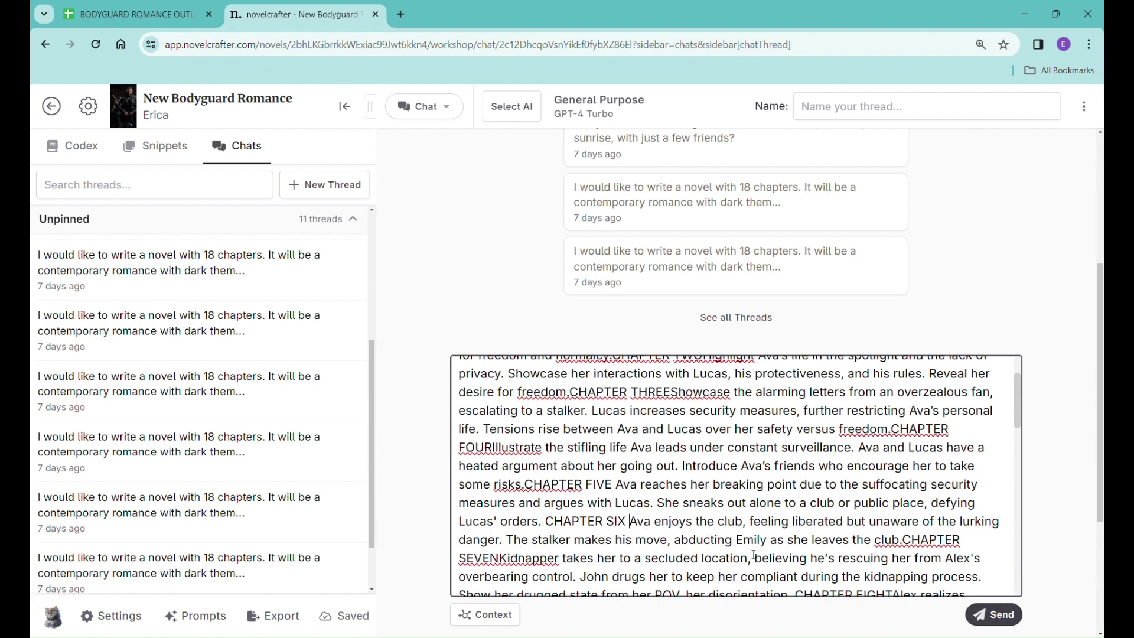
pyautogui.moveTo(736, 539); pyautogui.dragTo(773, 540)
pyautogui.write('Ava')
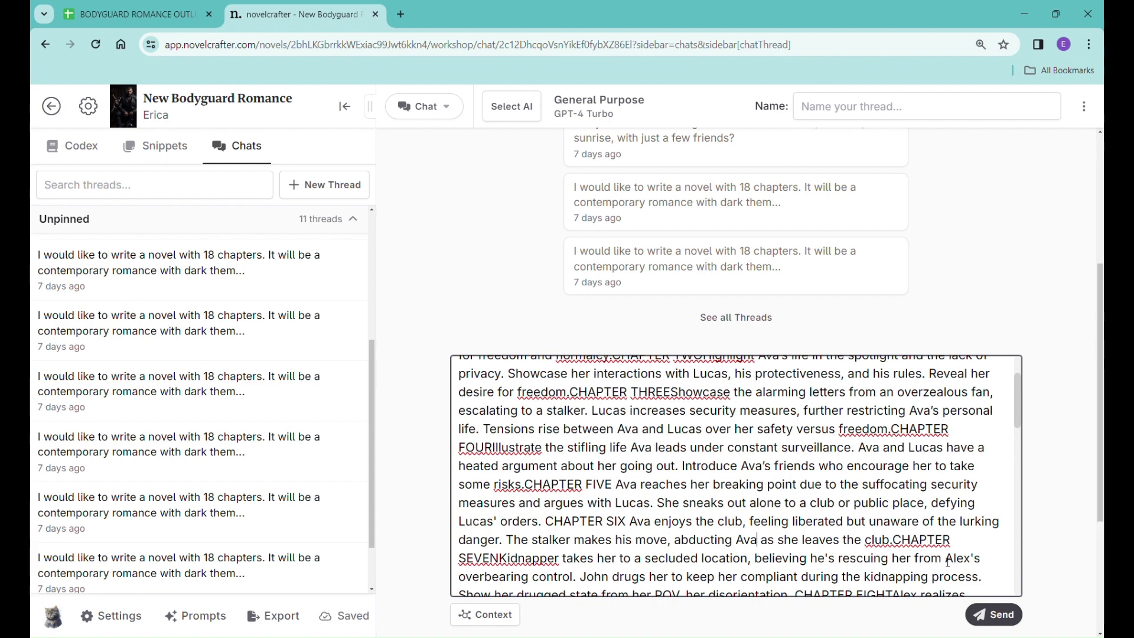
# Step: In the Chapter Seven summary, change "Alex's" to "Lucas's" and introduce John as "The kidnapper, John,"
pyautogui.moveTo(943, 561); pyautogui.dragTo(975, 563)
pyautogui.write('Lucas')
pyautogui.scroll(-1, 655, 520)
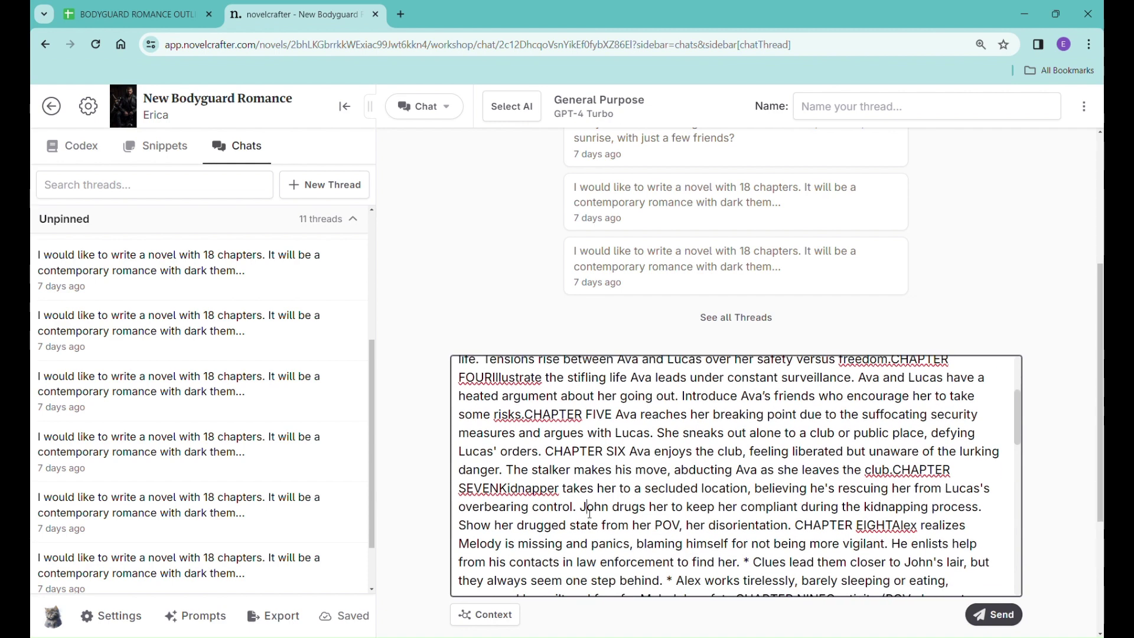
pyautogui.moveTo(589, 513); pyautogui.dragTo(614, 513)
pyautogui.write('The kidn')
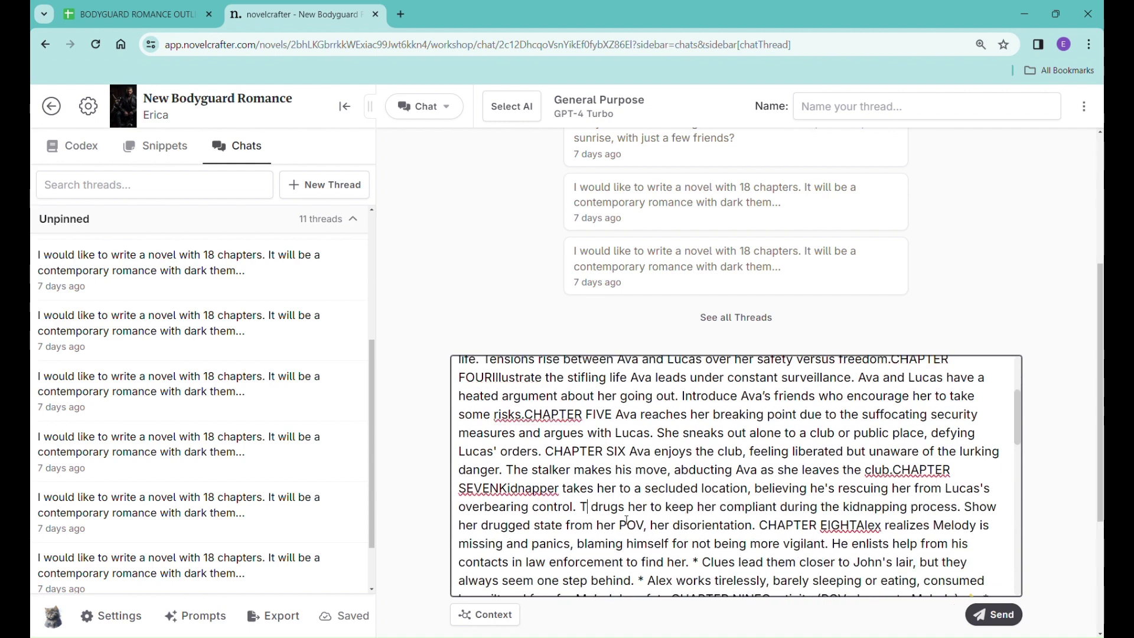
pyautogui.write('apper, Joh')
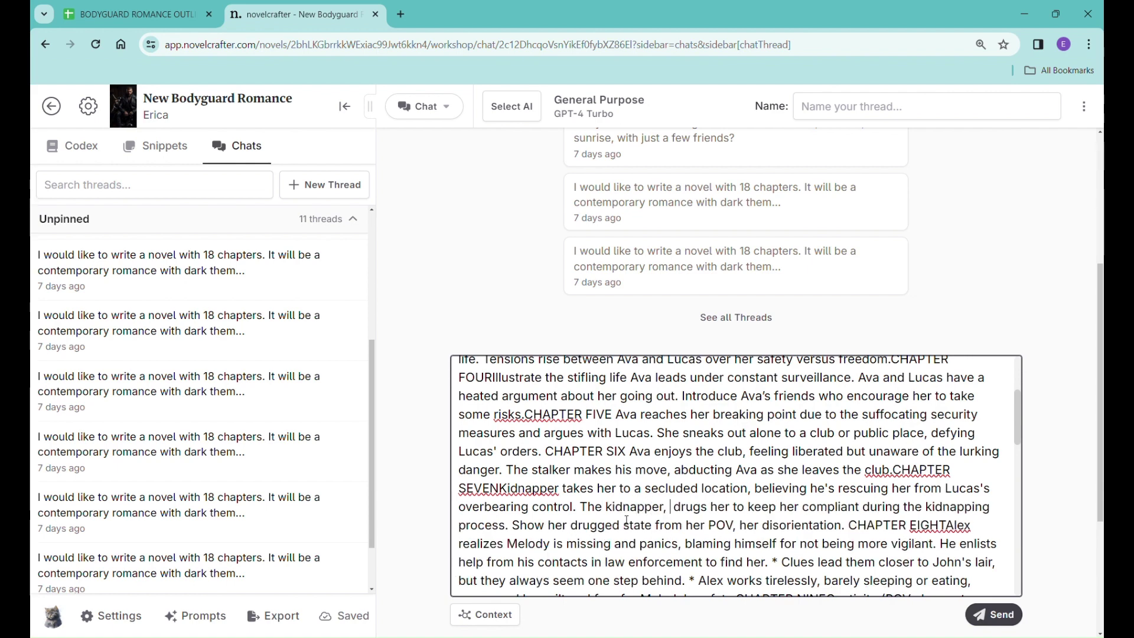
pyautogui.write('n,')
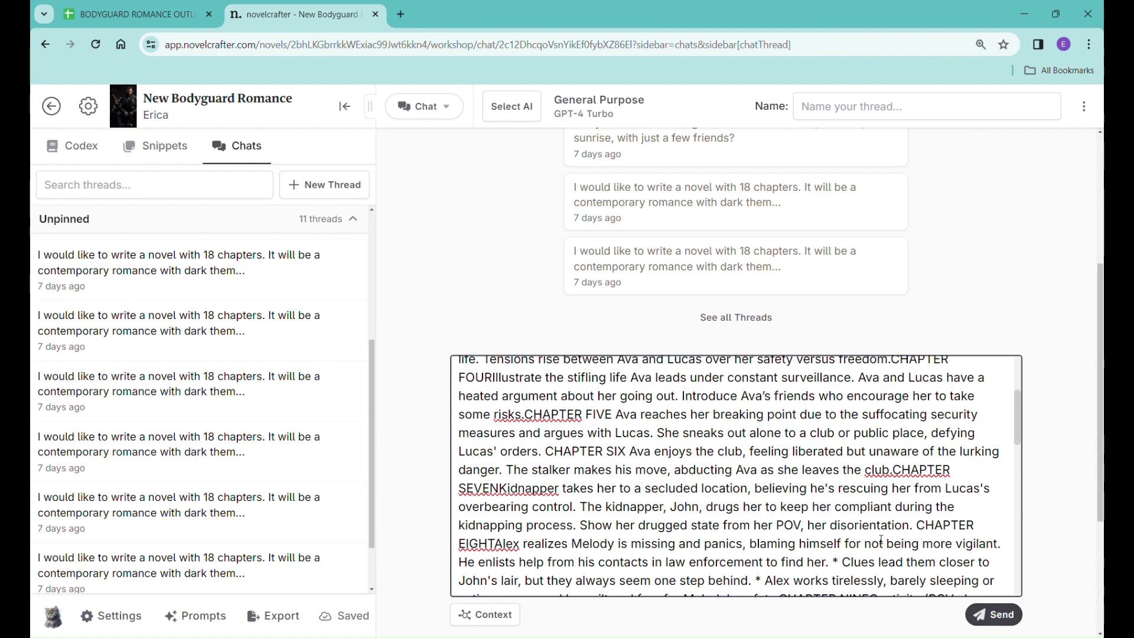
# Step: Add a space after the Chapter Eight heading, replace both "Alex" mentions with "Lucas" and "Melody" before "is missing" with "Ava"
pyautogui.click(496, 545)
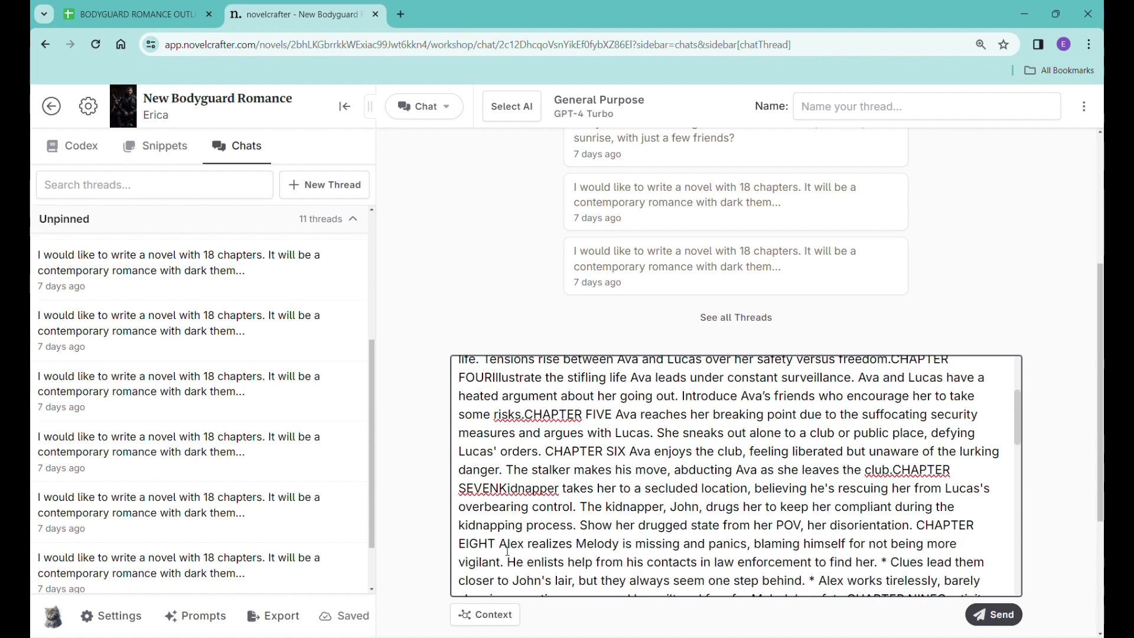
pyautogui.doubleClick(507, 549)
pyautogui.write('Lucas')
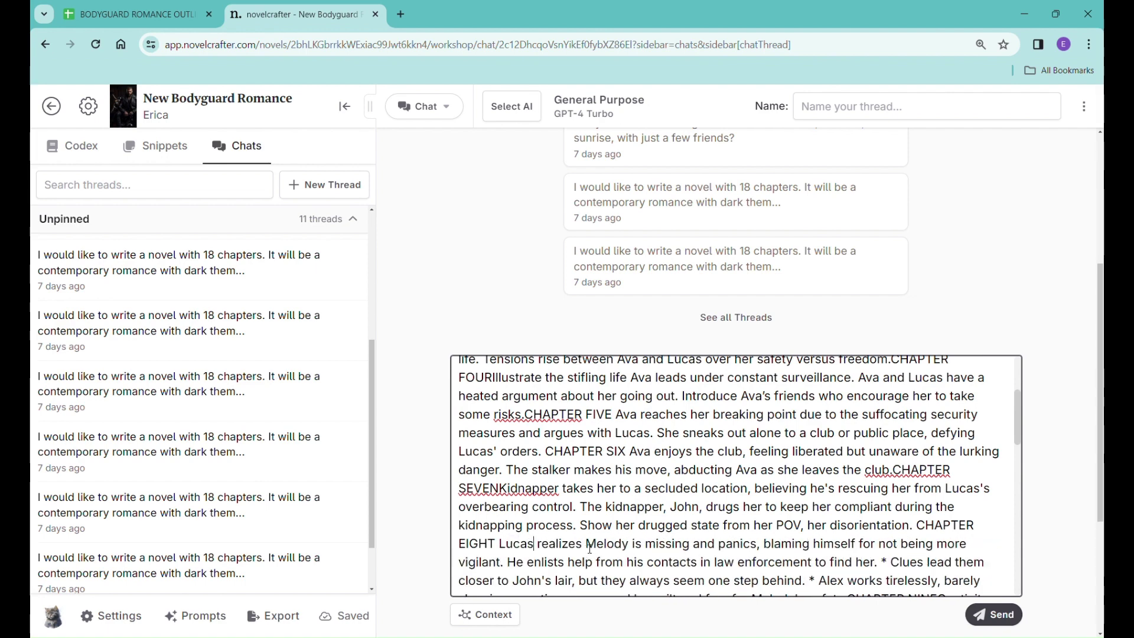
pyautogui.doubleClick(609, 543)
pyautogui.write('Ava')
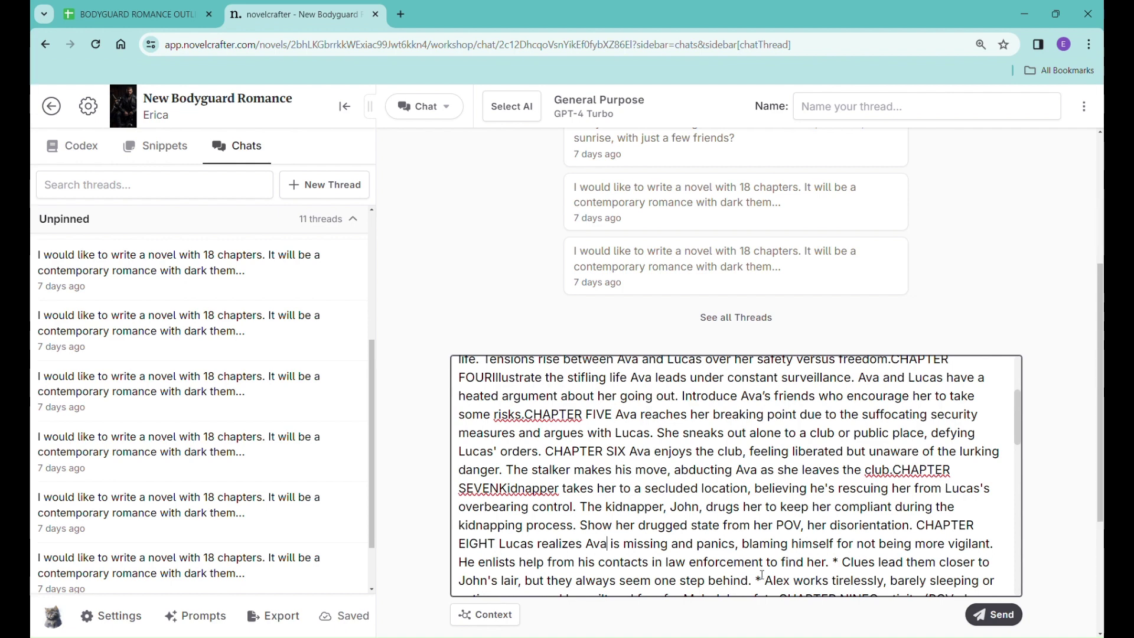
pyautogui.scroll(-1, 863, 567)
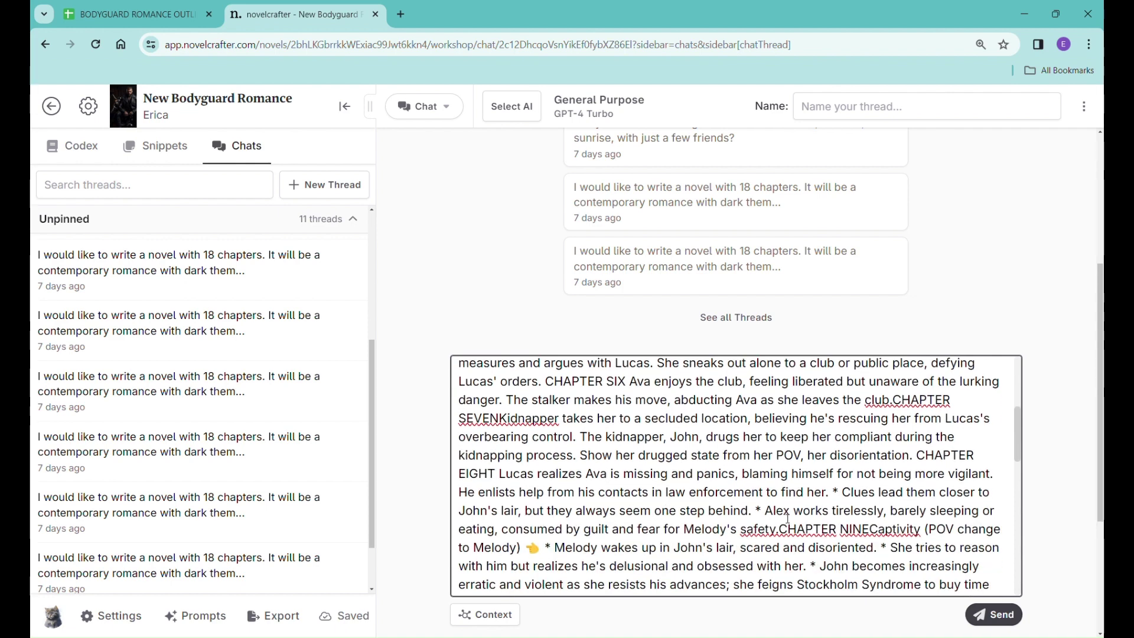
pyautogui.moveTo(766, 512); pyautogui.dragTo(795, 513)
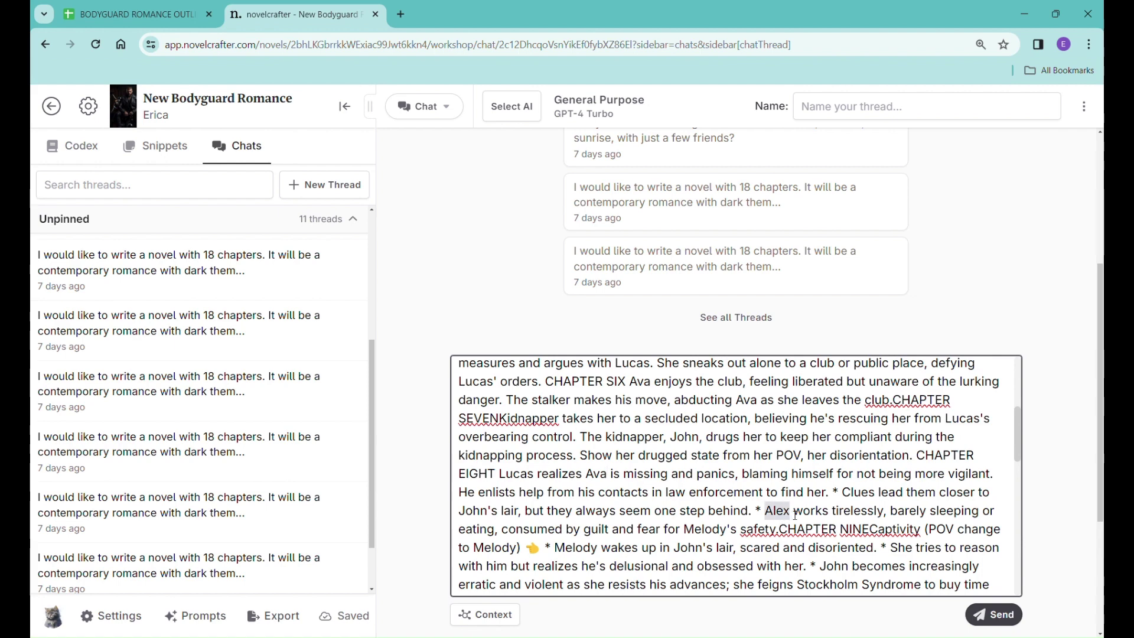
pyautogui.write('Lucas')
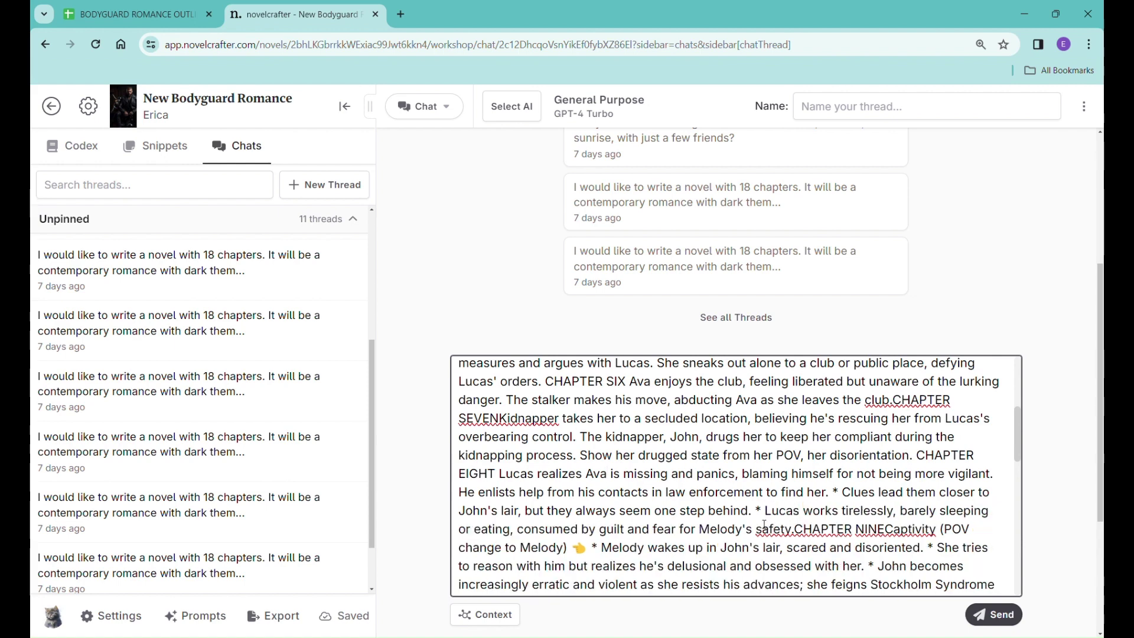
# Step: Delete the two asterisks from the Chapter Eight summary and change "Melody's safety" to "Ava's safety"
pyautogui.click(764, 511)
pyautogui.press('BackSpace')
pyautogui.press('BackSpace')
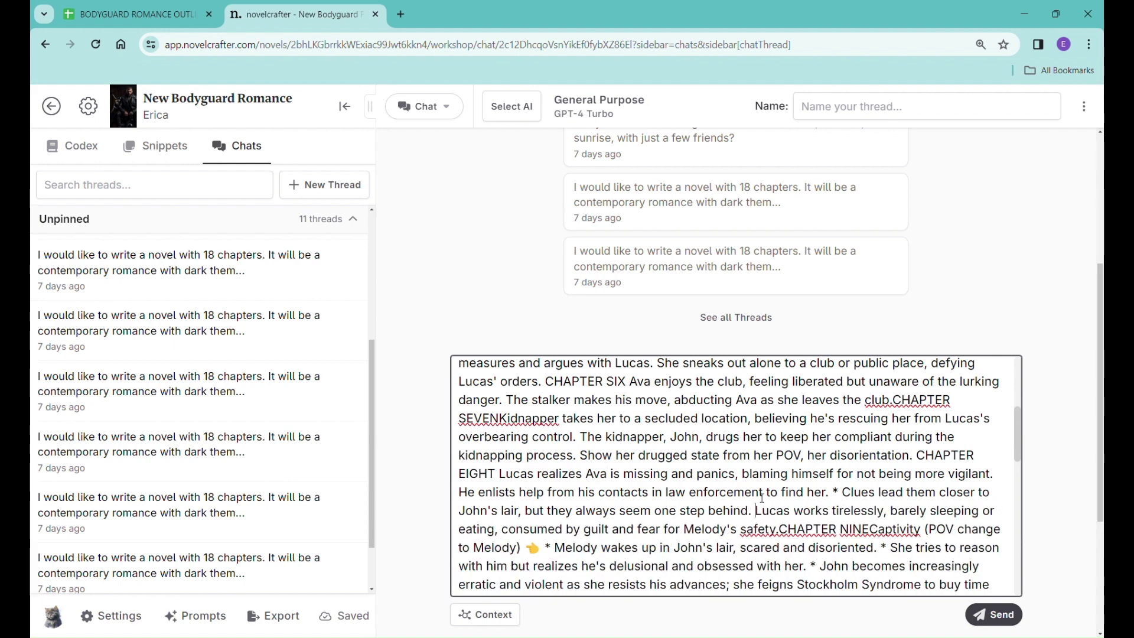
pyautogui.click(840, 496)
pyautogui.press('BackSpace')
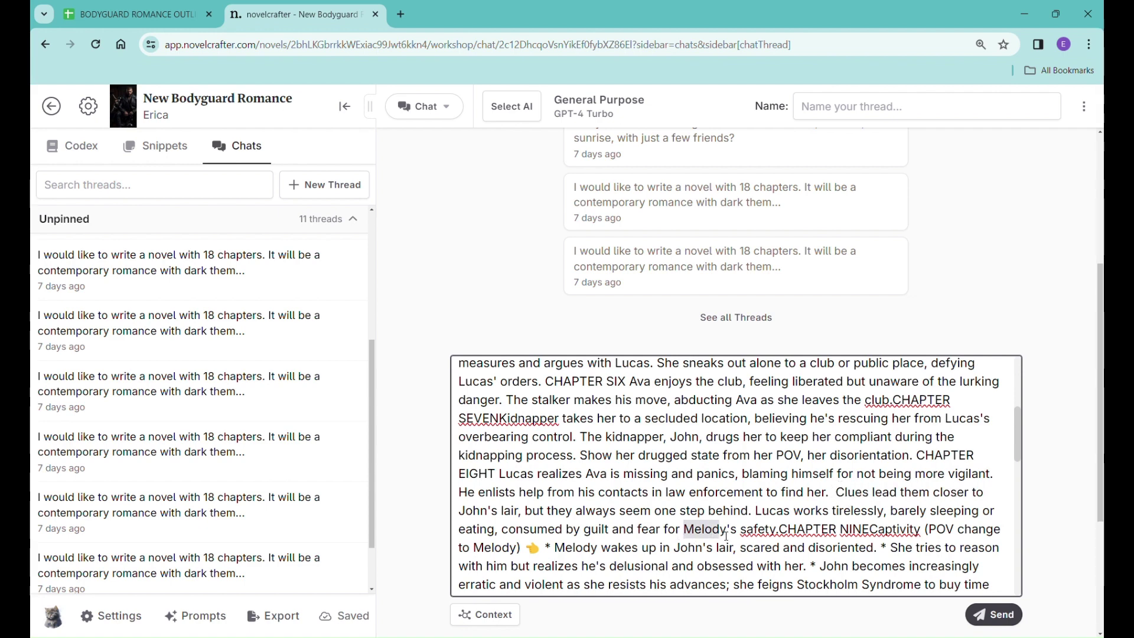
pyautogui.hotkey('ctrl', 'a')
pyautogui.moveTo(684, 531); pyautogui.dragTo(722, 536)
pyautogui.write('Ava')
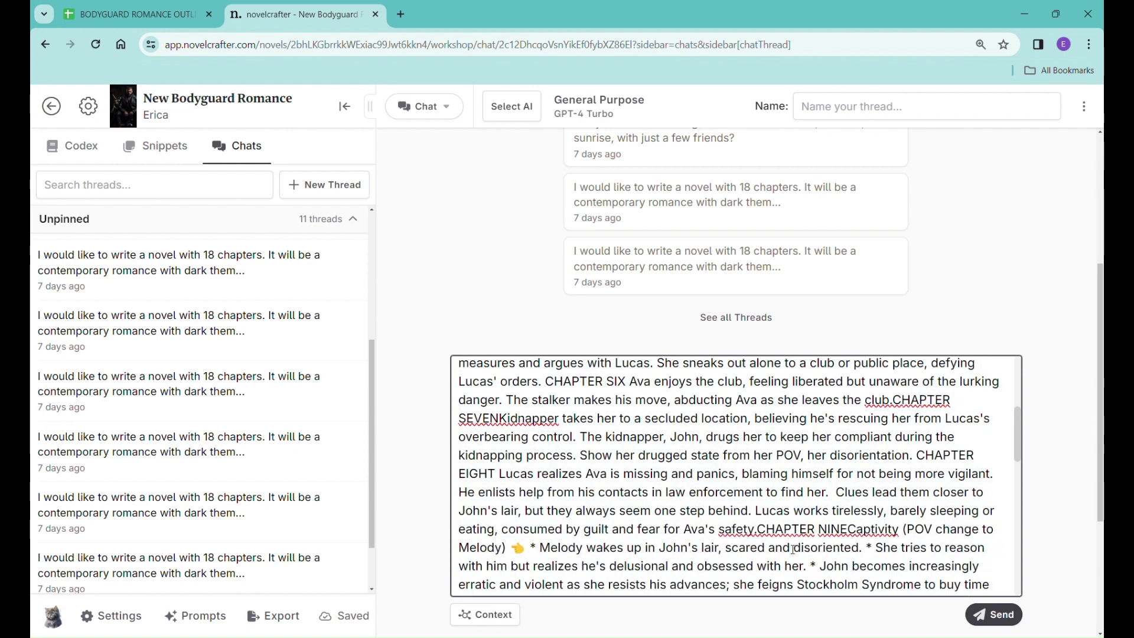
# Step: Add a space after the Chapter Nine heading and delete the pointing-hand emoji, its asterisk and "(POV change to Melody)"
pyautogui.click(853, 530)
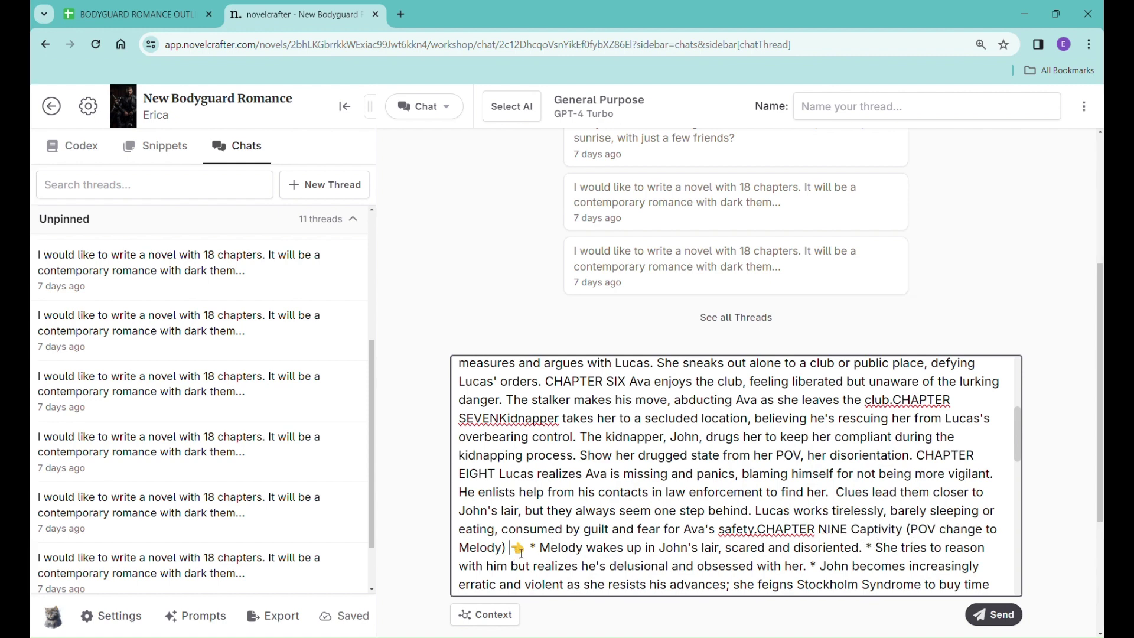
pyautogui.moveTo(509, 549); pyautogui.dragTo(539, 552)
pyautogui.press('BackSpace')
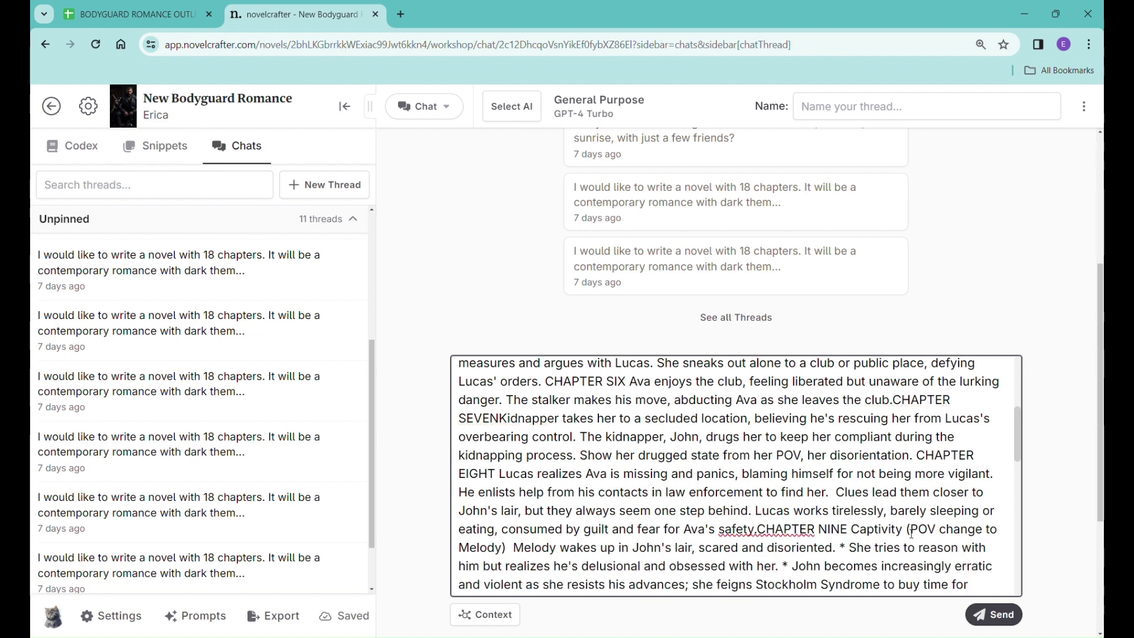
pyautogui.moveTo(911, 534); pyautogui.dragTo(515, 547)
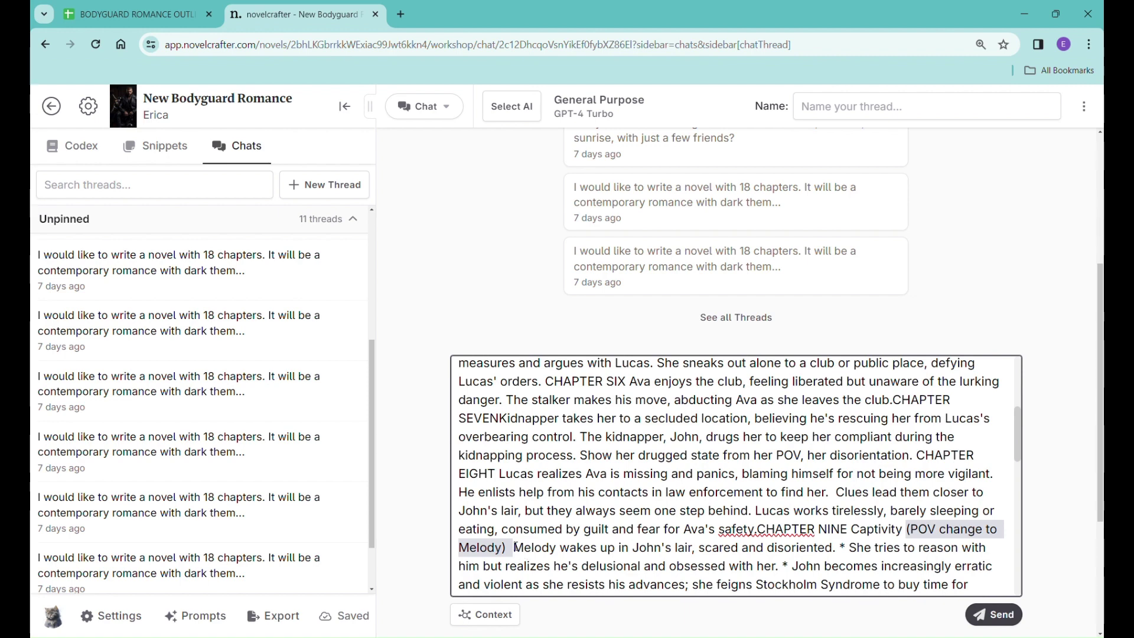
pyautogui.press('BackSpace')
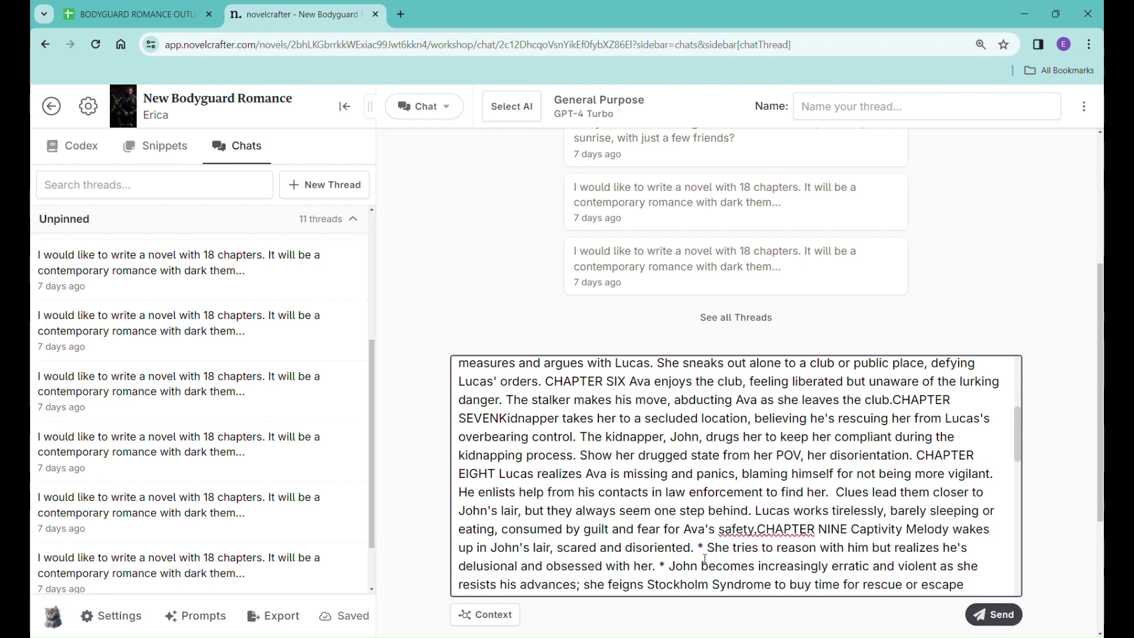
# Step: Delete the asterisks before "She tries to reason" and "John becomes increasingly erratic" in the Chapter Nine summary
pyautogui.click(706, 549)
pyautogui.press('BackSpace')
pyautogui.press('BackSpace')
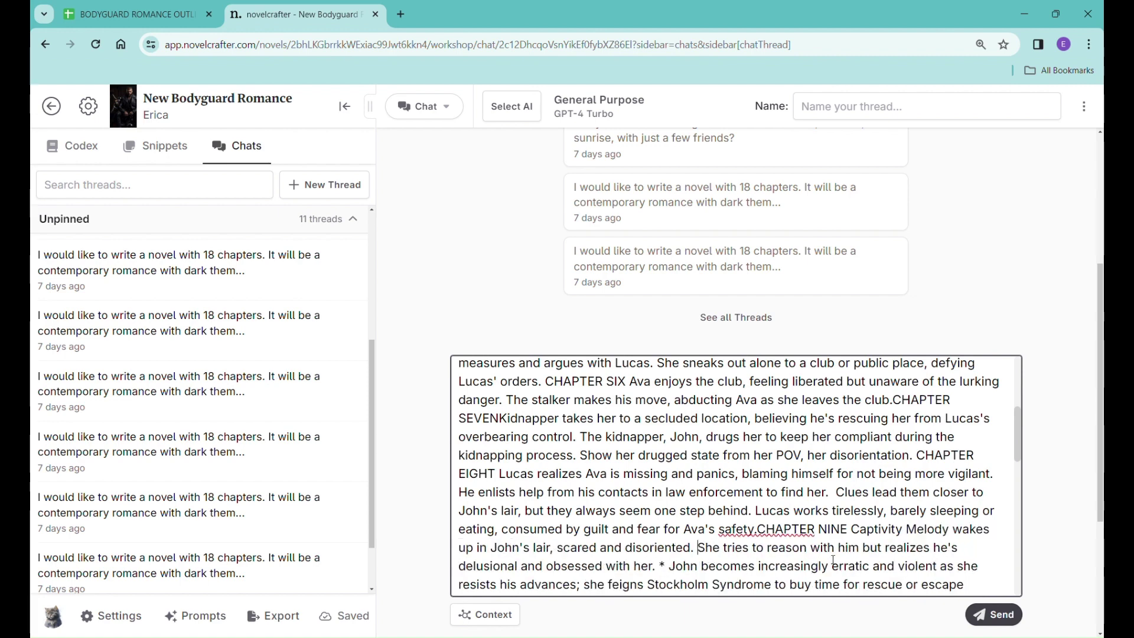
pyautogui.scroll(-1, 832, 560)
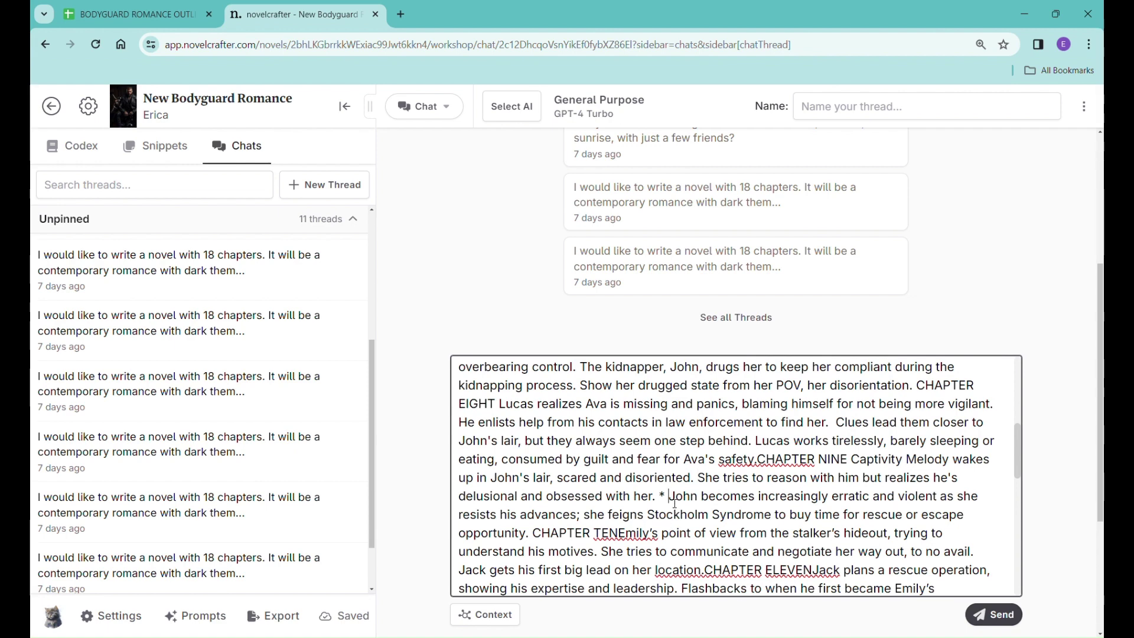
pyautogui.press('BackSpace')
pyautogui.press('BackSpace')
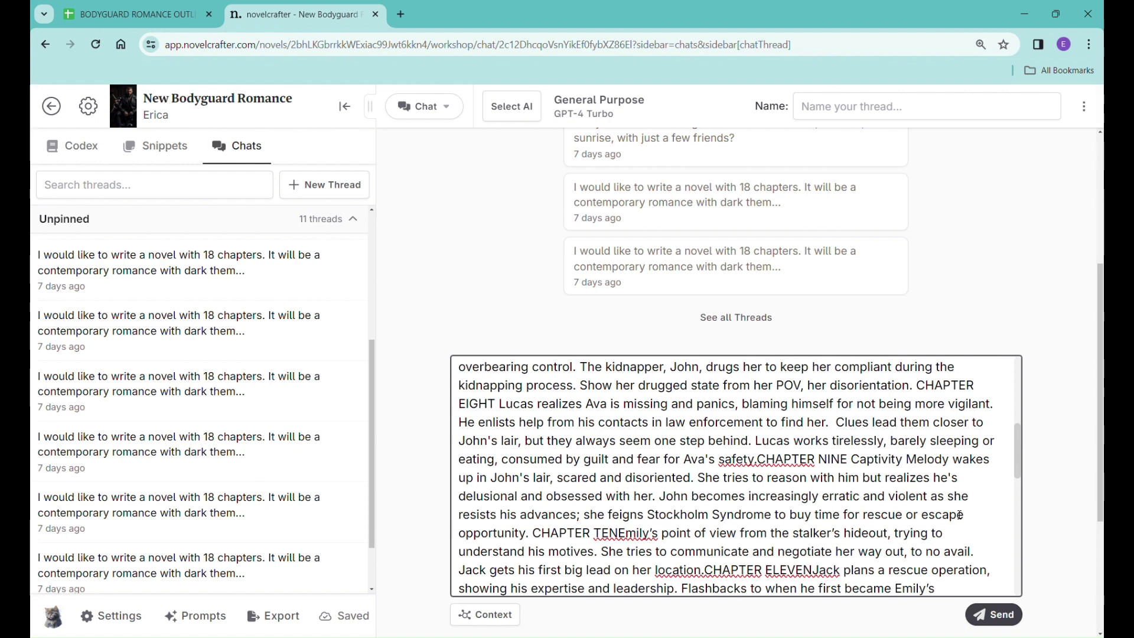
# Step: Replace "Melody" with "Ava" in Chapter Nine, then add a space after the Chapter Ten heading and change "Emily's" to "Ava's"
pyautogui.moveTo(906, 459); pyautogui.dragTo(951, 460)
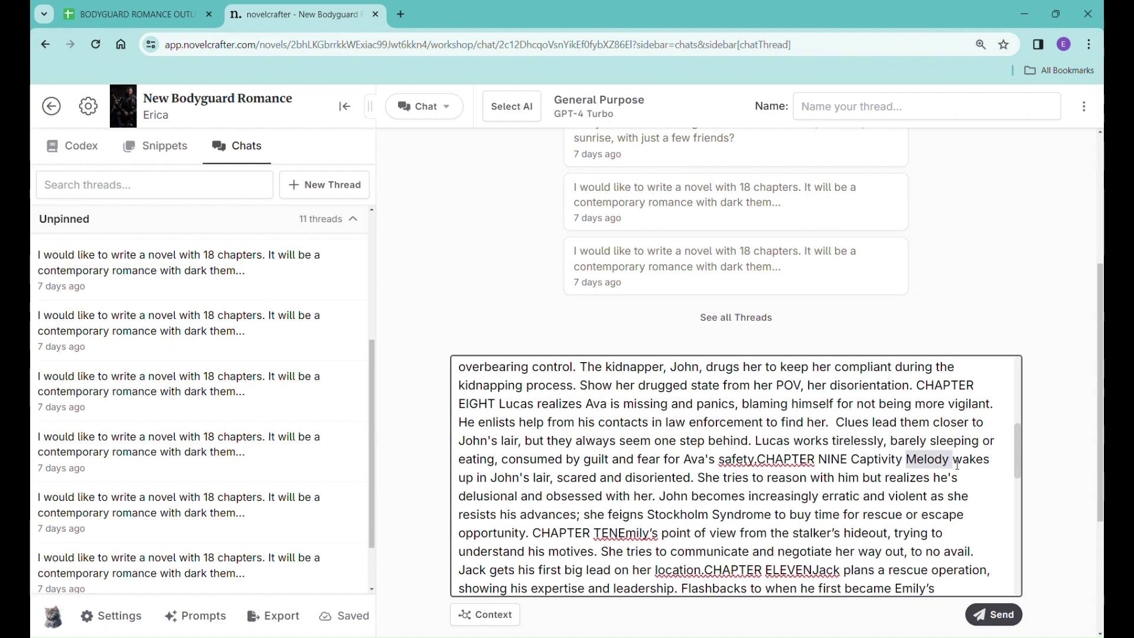
pyautogui.write('Ava')
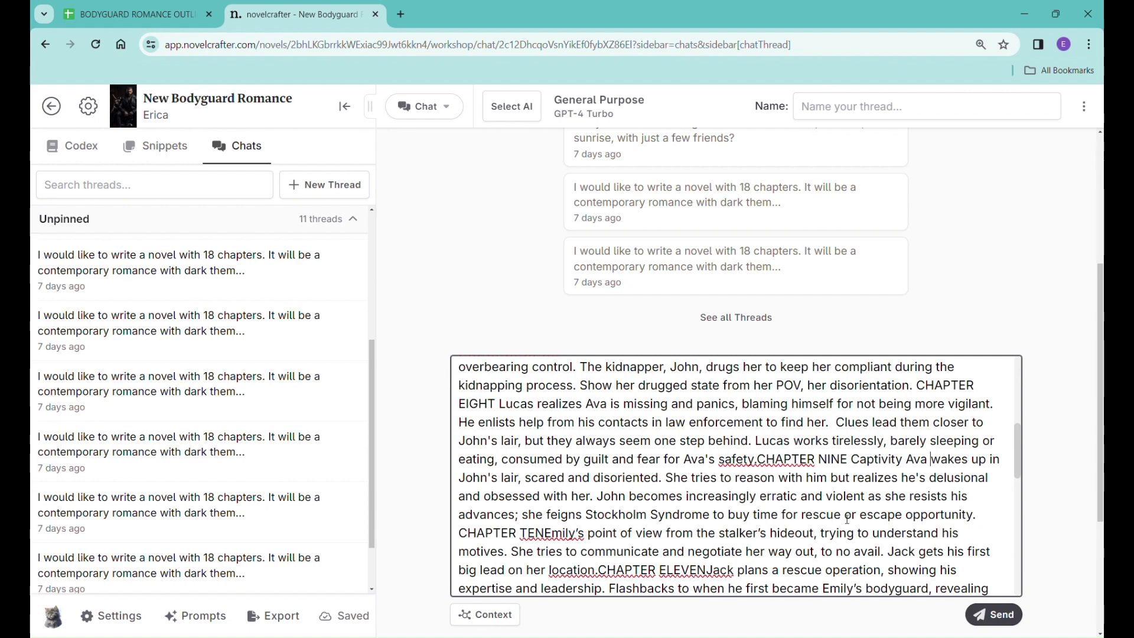
pyautogui.click(548, 535)
pyautogui.moveTo(548, 534); pyautogui.dragTo(585, 540)
pyautogui.write('Ava')
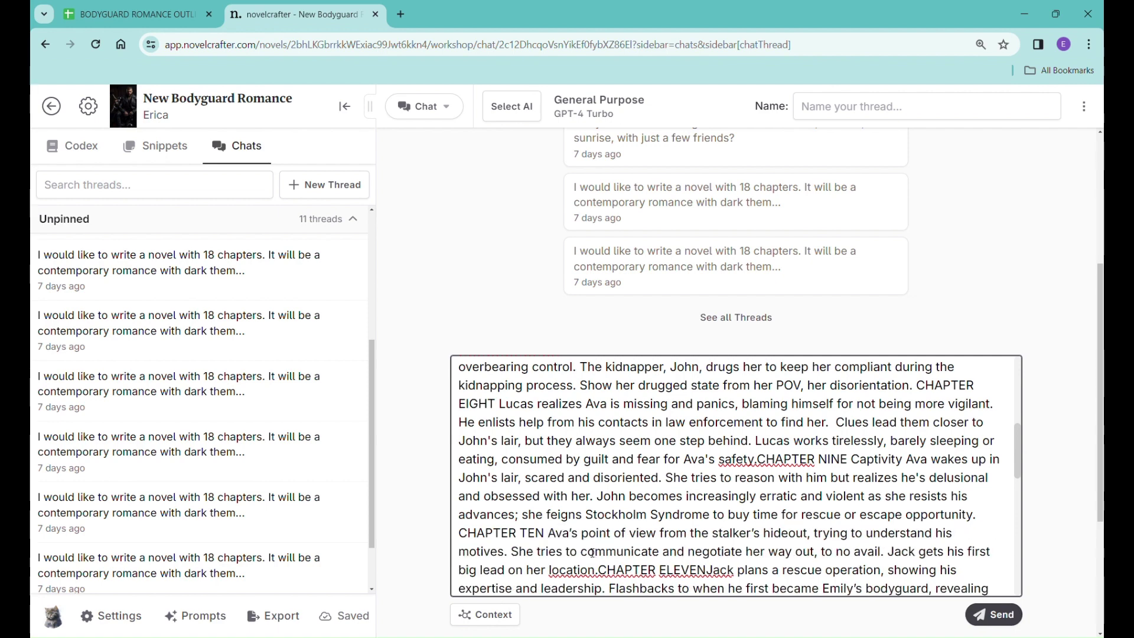
# Step: Replace "Jack" with "Lucas" in Chapter Ten and at the start of Chapter Eleven, adding spaces around the Chapter Eleven heading
pyautogui.scroll(-1, 777, 549)
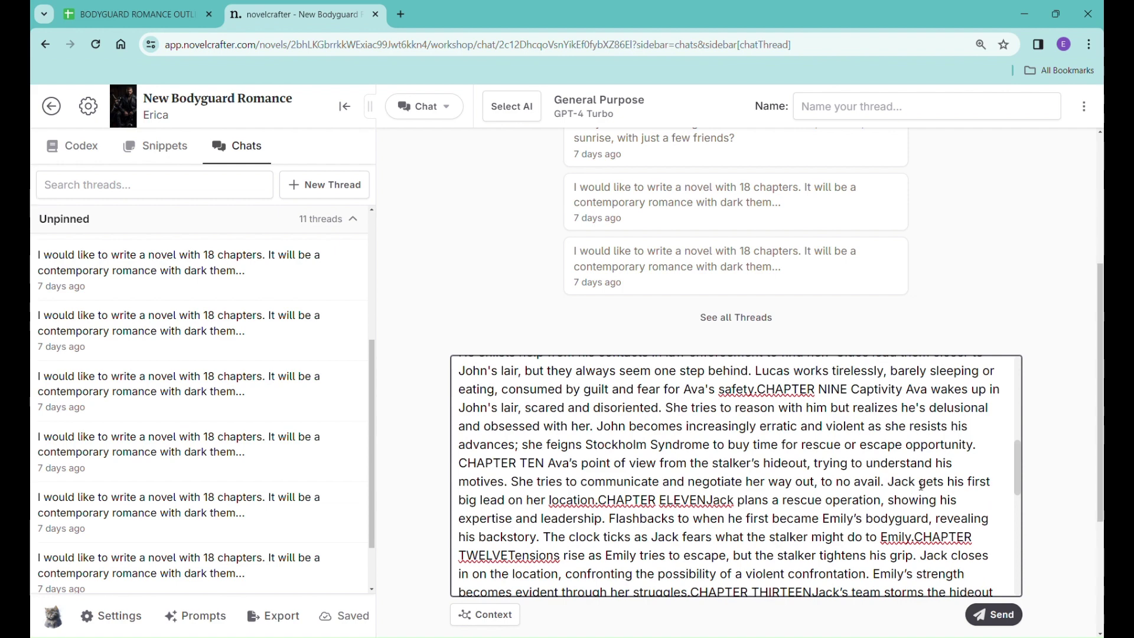
pyautogui.moveTo(887, 482); pyautogui.dragTo(920, 490)
pyautogui.write('Lucas')
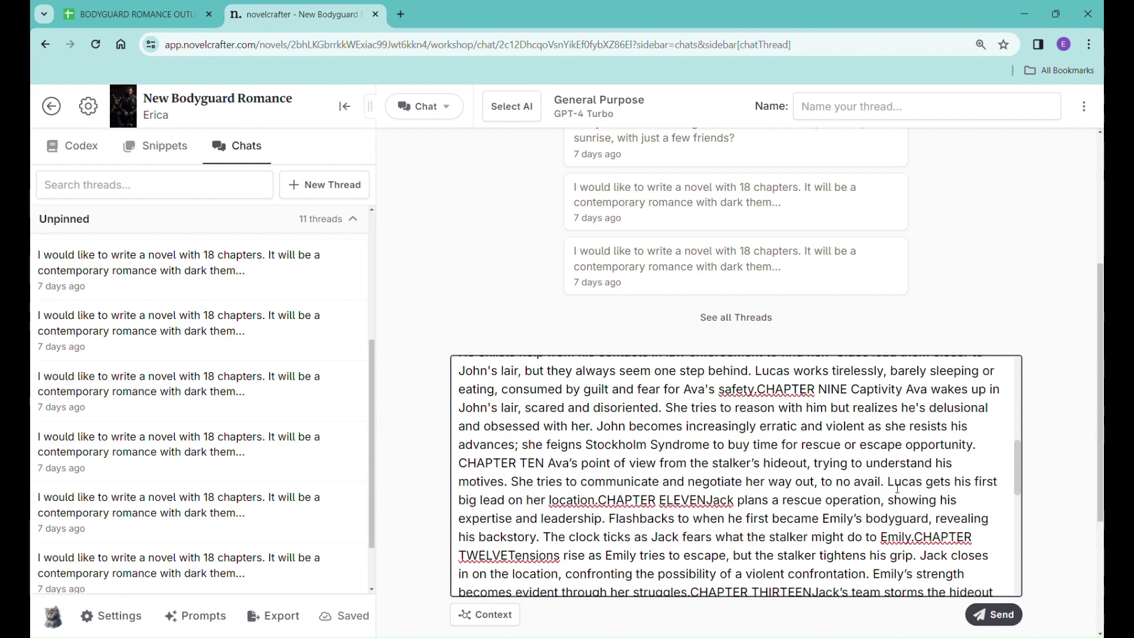
pyautogui.click(600, 501)
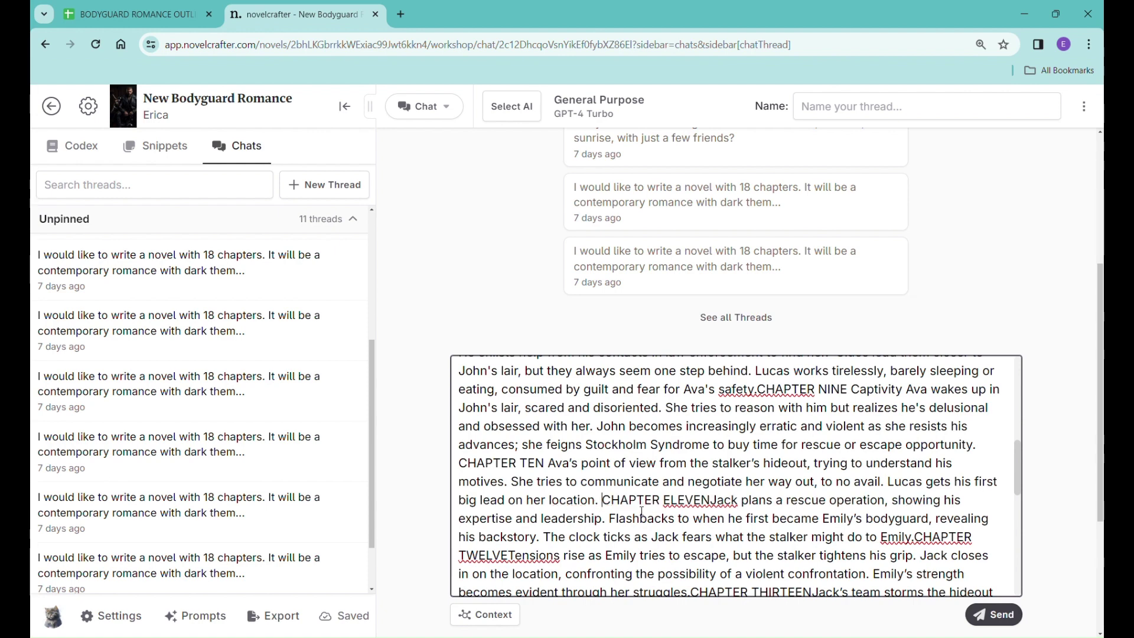
pyautogui.moveTo(710, 502); pyautogui.dragTo(743, 507)
pyautogui.write('Lucas')
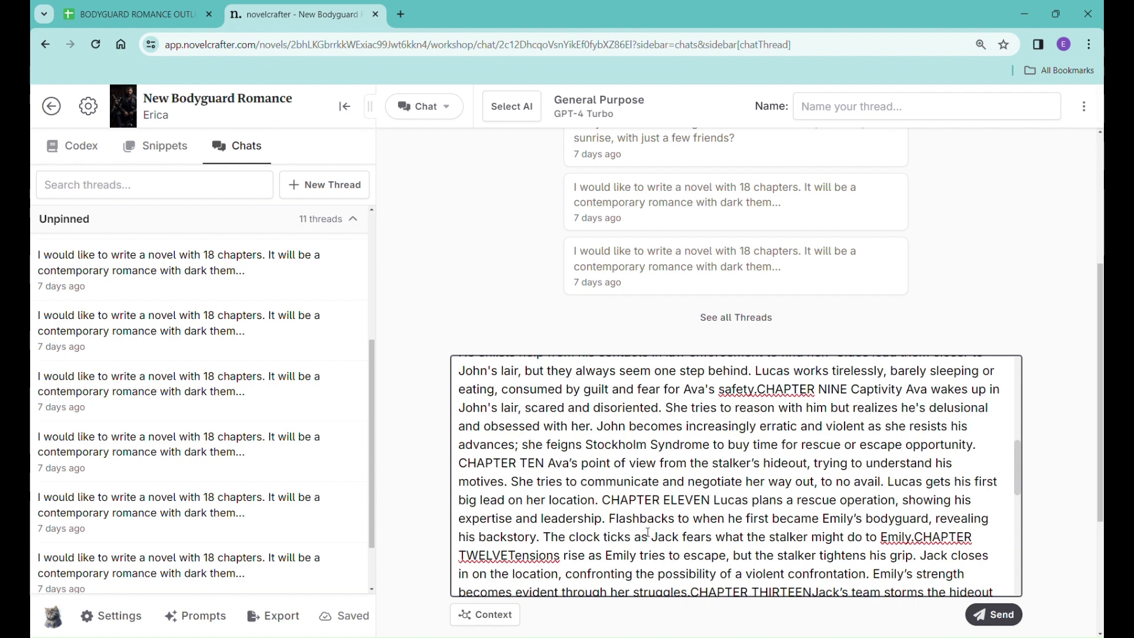
# Step: Delete the flashback sentence from Chapter Eleven and change "Jack" to "Lucas" and "Emily" to "Ava" in its last sentence
pyautogui.moveTo(610, 520); pyautogui.dragTo(554, 543)
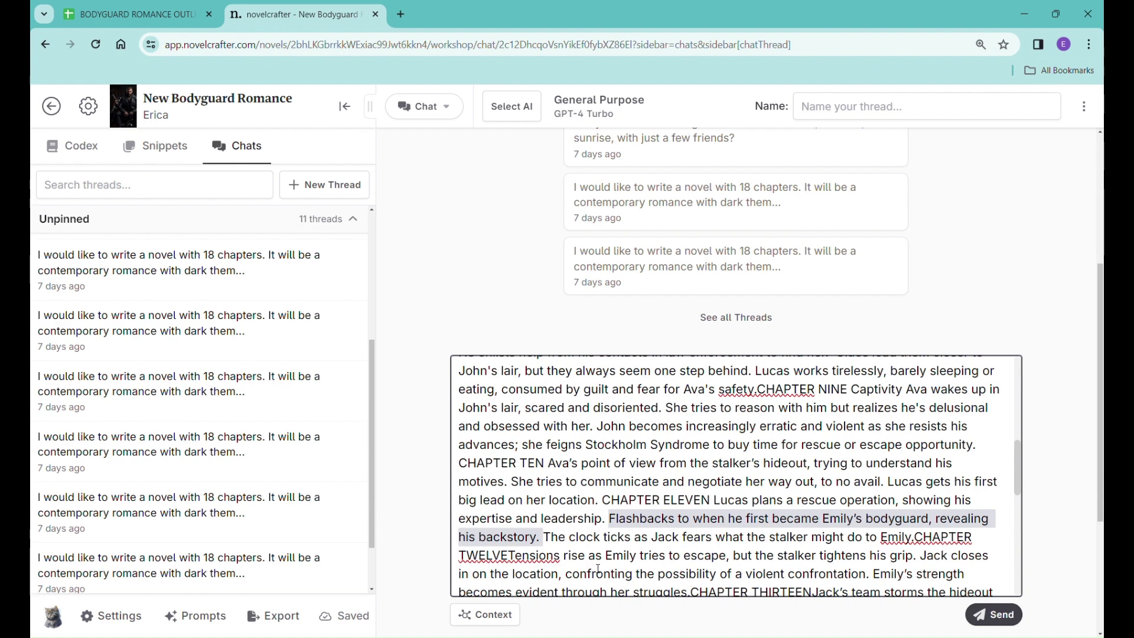
pyautogui.press('BackSpace')
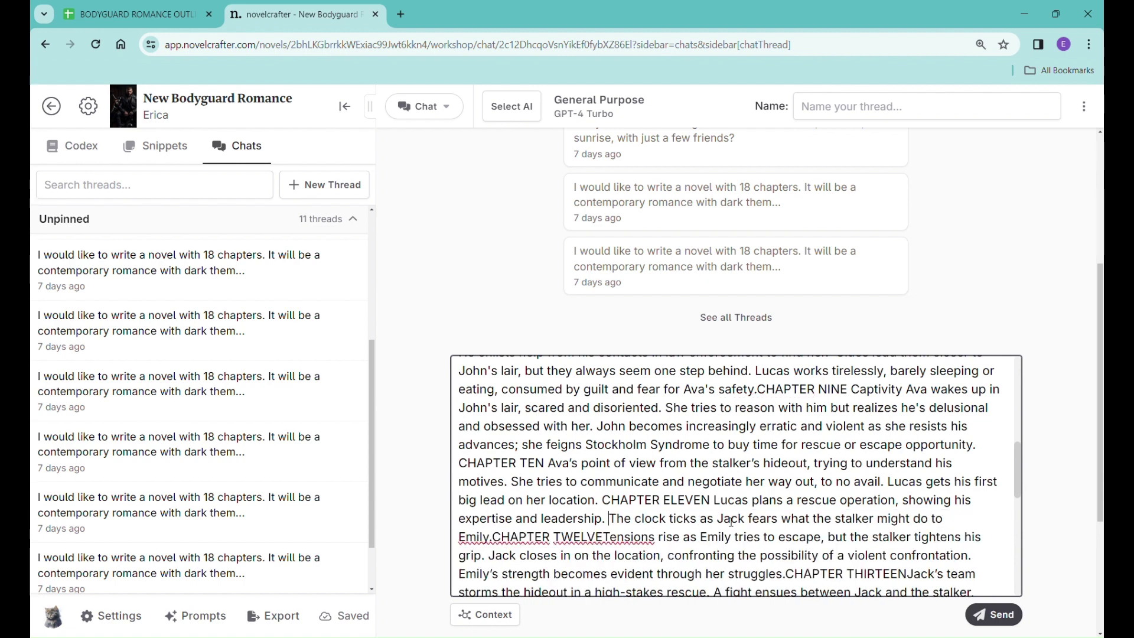
pyautogui.moveTo(717, 524); pyautogui.dragTo(749, 523)
pyautogui.write('Lucas')
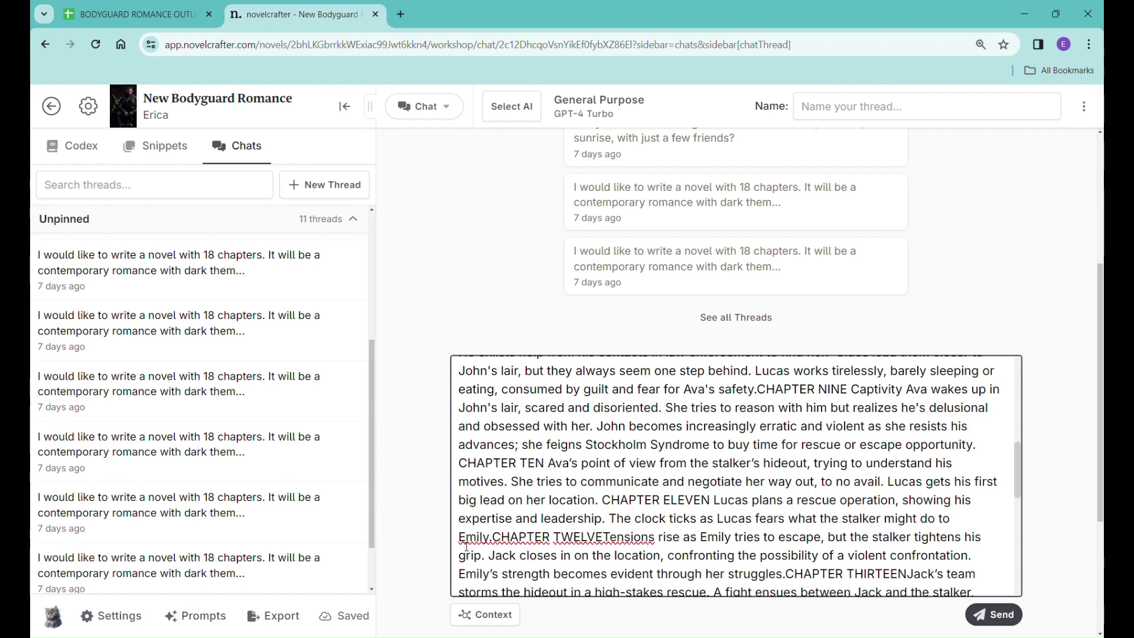
pyautogui.moveTo(459, 541); pyautogui.dragTo(494, 541)
pyautogui.write('Ava ')
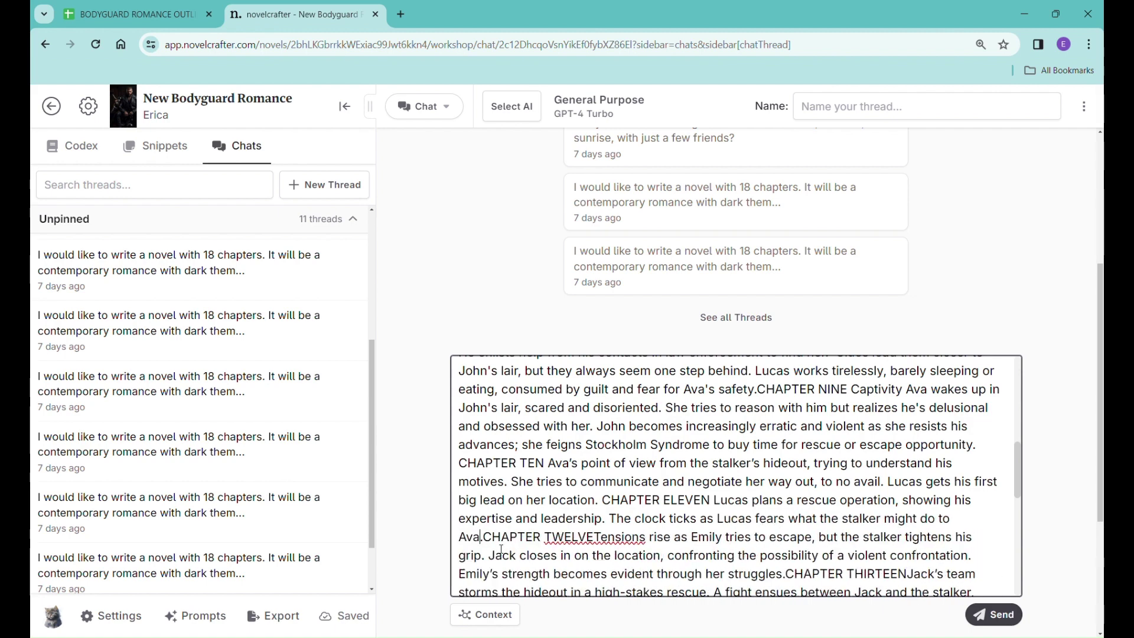
pyautogui.write('.')
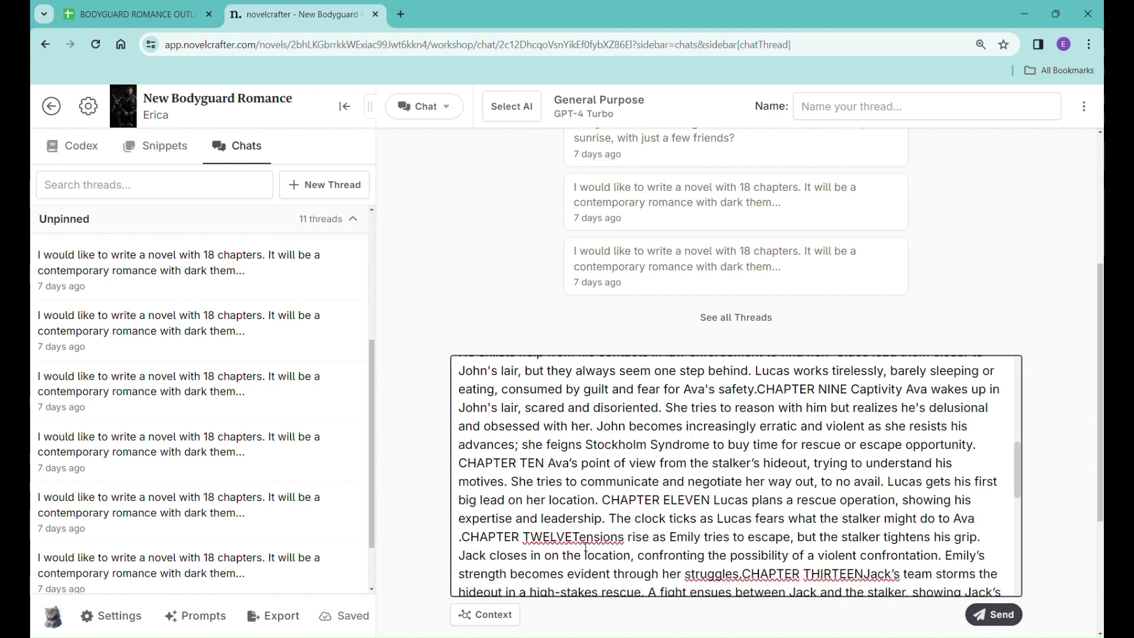
# Step: Add a space after the Chapter Twelve heading and replace its "Emily" mentions with "Ava" and "Jack" with "Lucas"
pyautogui.click(573, 539)
pyautogui.moveTo(669, 541); pyautogui.dragTo(707, 544)
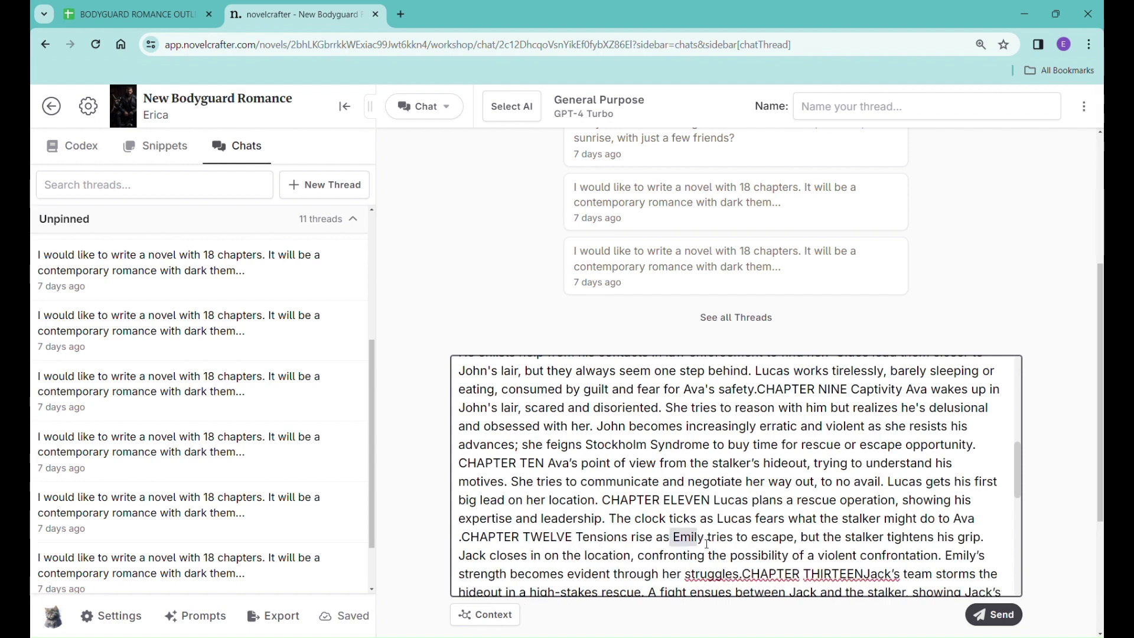
pyautogui.write('Ava')
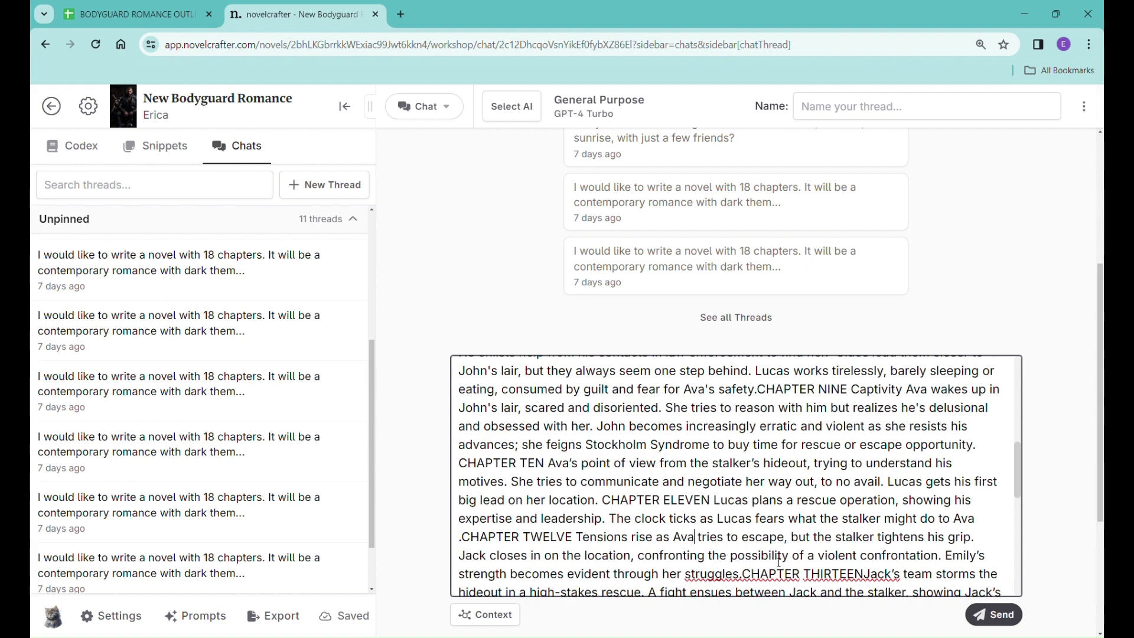
pyautogui.scroll(-1, 873, 545)
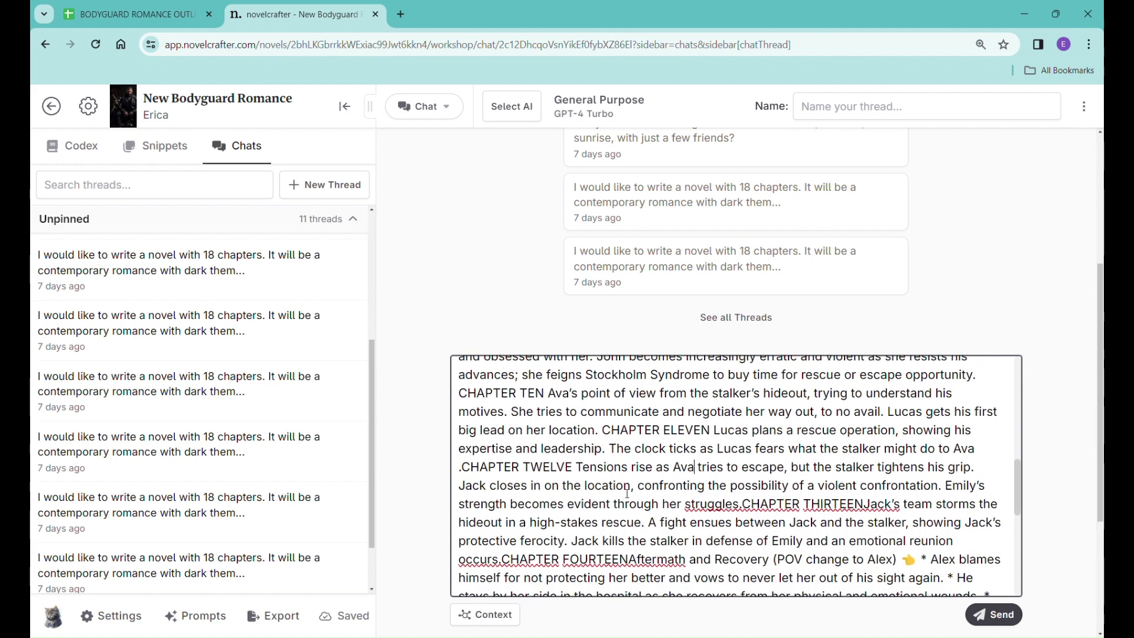
pyautogui.moveTo(459, 486); pyautogui.dragTo(486, 488)
pyautogui.write('Lucas')
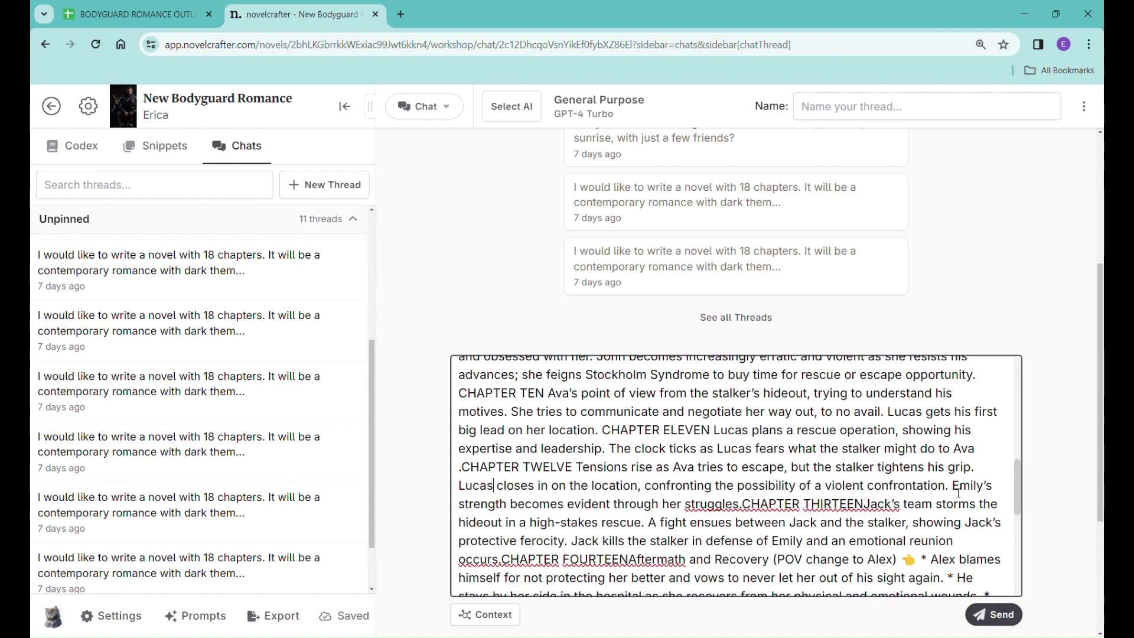
pyautogui.moveTo(953, 488); pyautogui.dragTo(989, 487)
pyautogui.write("Ava's")
# Step: Add spaces around the Chapter Thirteen heading and change "Jack's team" to "Lucas's team"
pyautogui.click(872, 507)
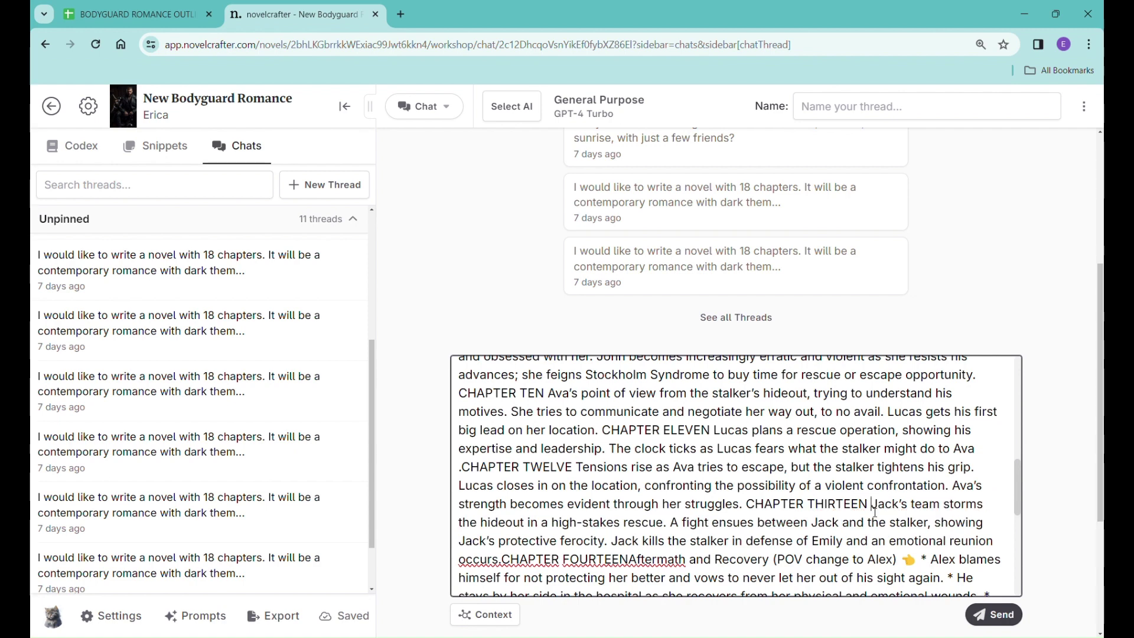
pyautogui.moveTo(873, 507); pyautogui.dragTo(909, 510)
pyautogui.write('Ava')
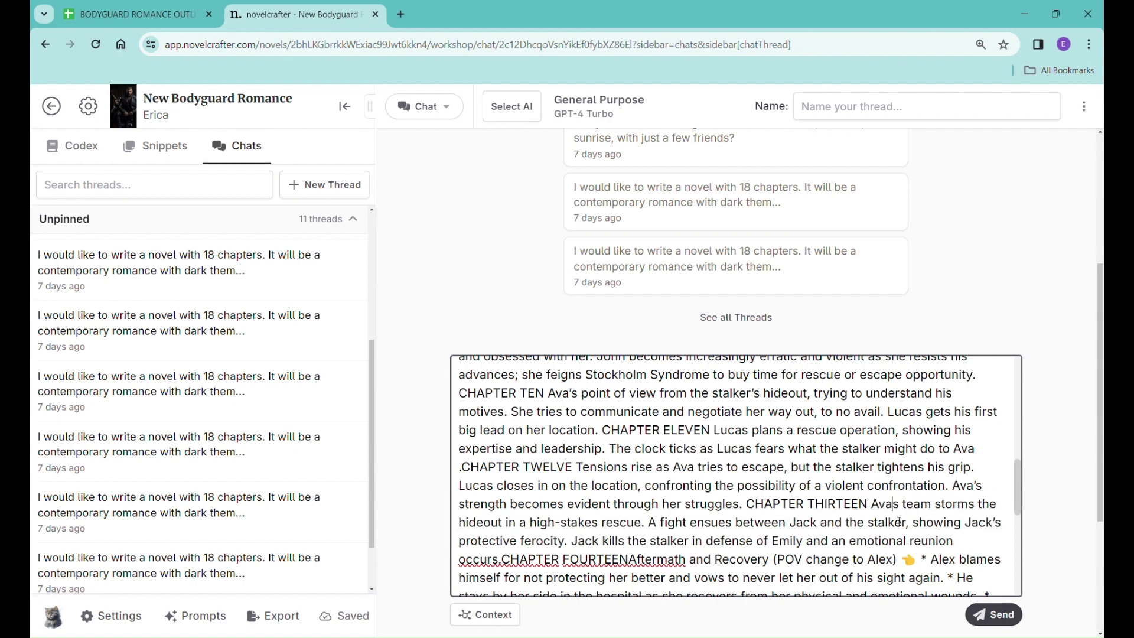
pyautogui.write("'")
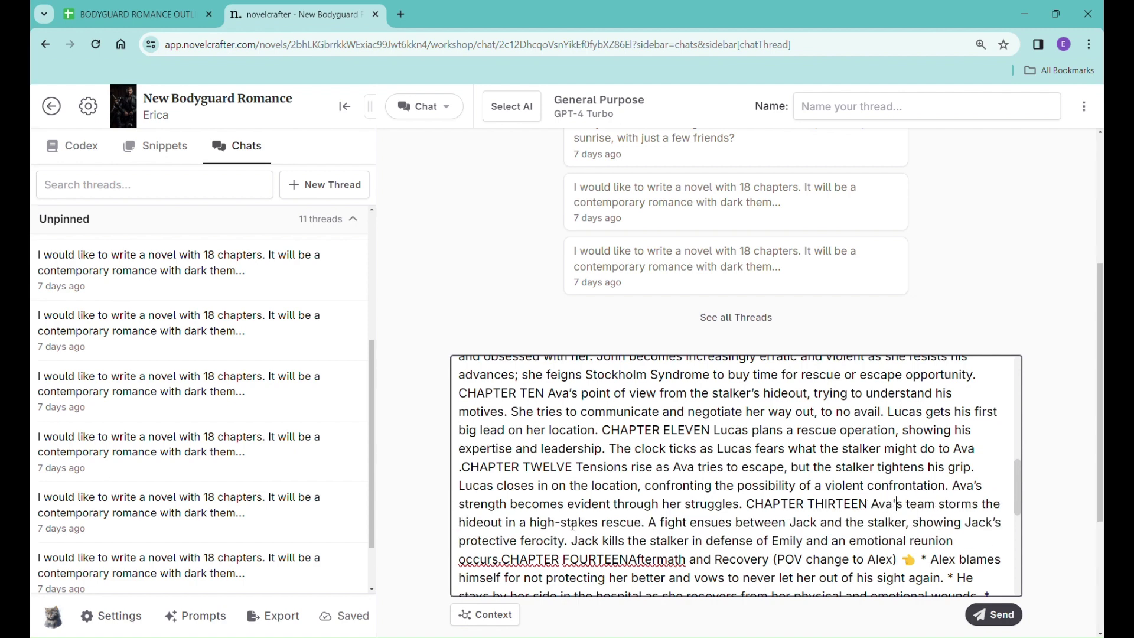
pyautogui.press('BackSpace')
pyautogui.press('BackSpace')
pyautogui.press('BackSpace')
pyautogui.press('BackSpace')
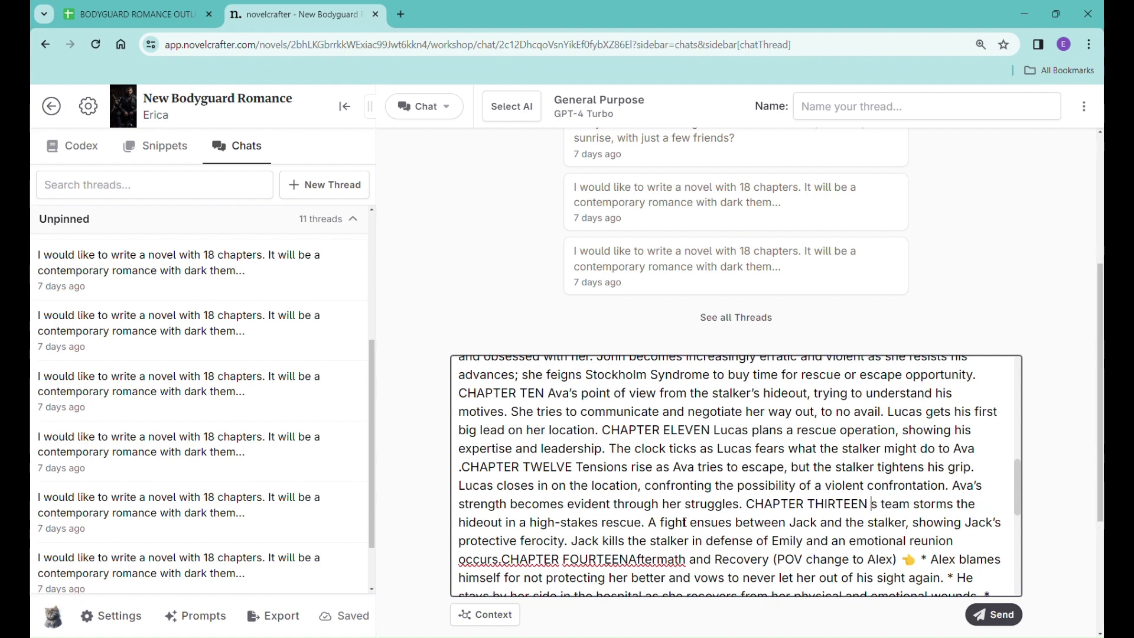
pyautogui.write('Lucas')
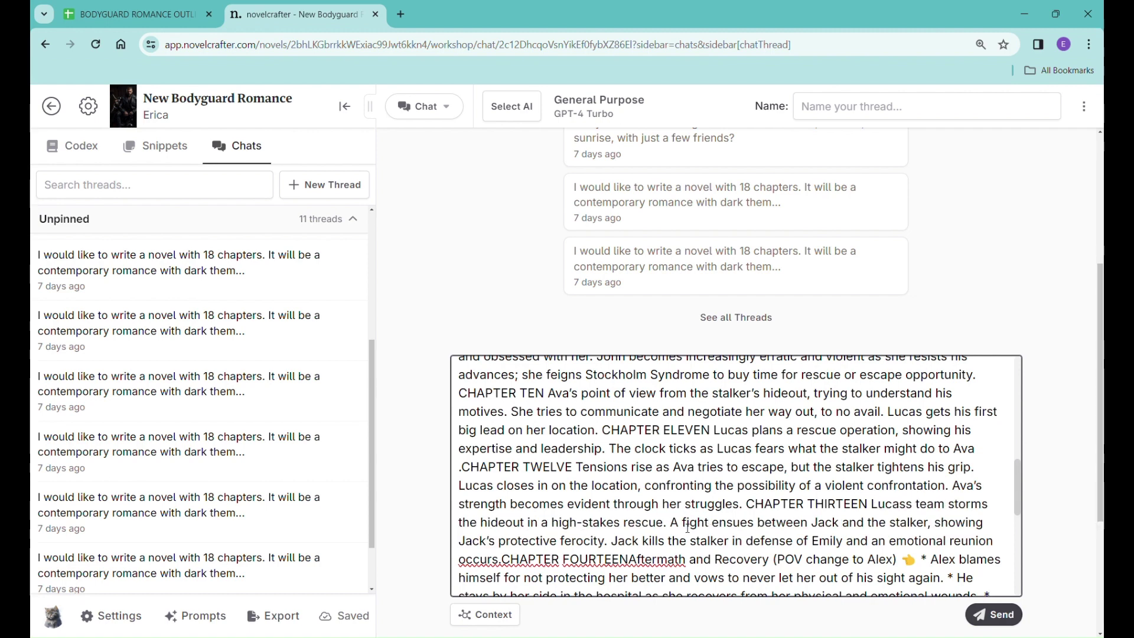
pyautogui.write("'")
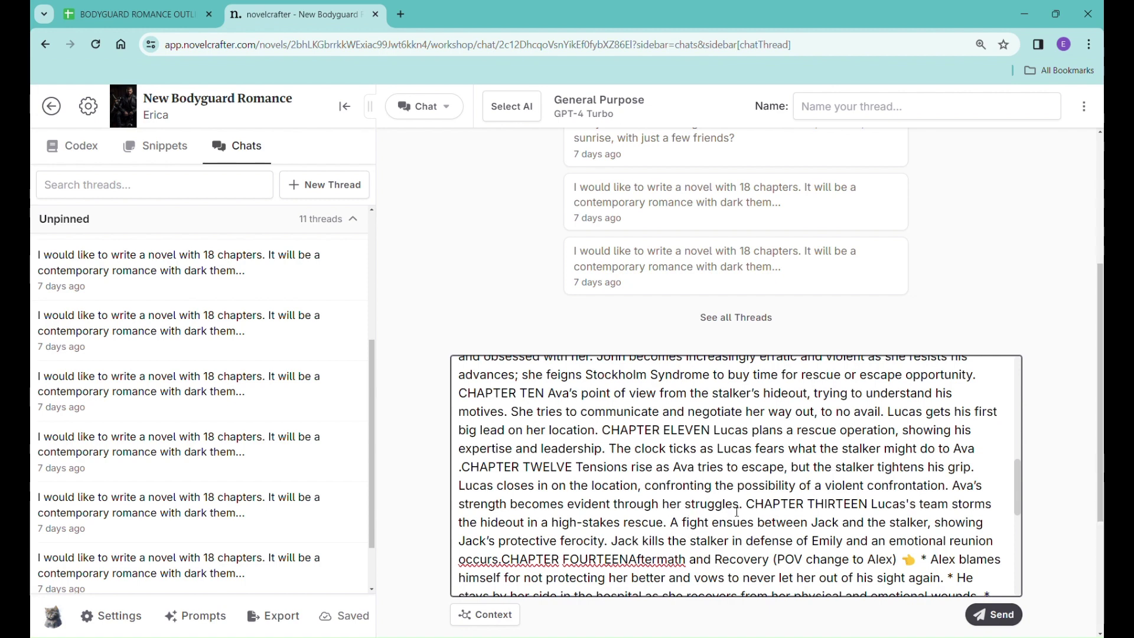
# Step: Replace the three remaining "Jack" mentions in Chapter Thirteen with "Lucas" and "Emily" with "Ava"
pyautogui.moveTo(811, 526); pyautogui.dragTo(848, 530)
pyautogui.write('Lucas')
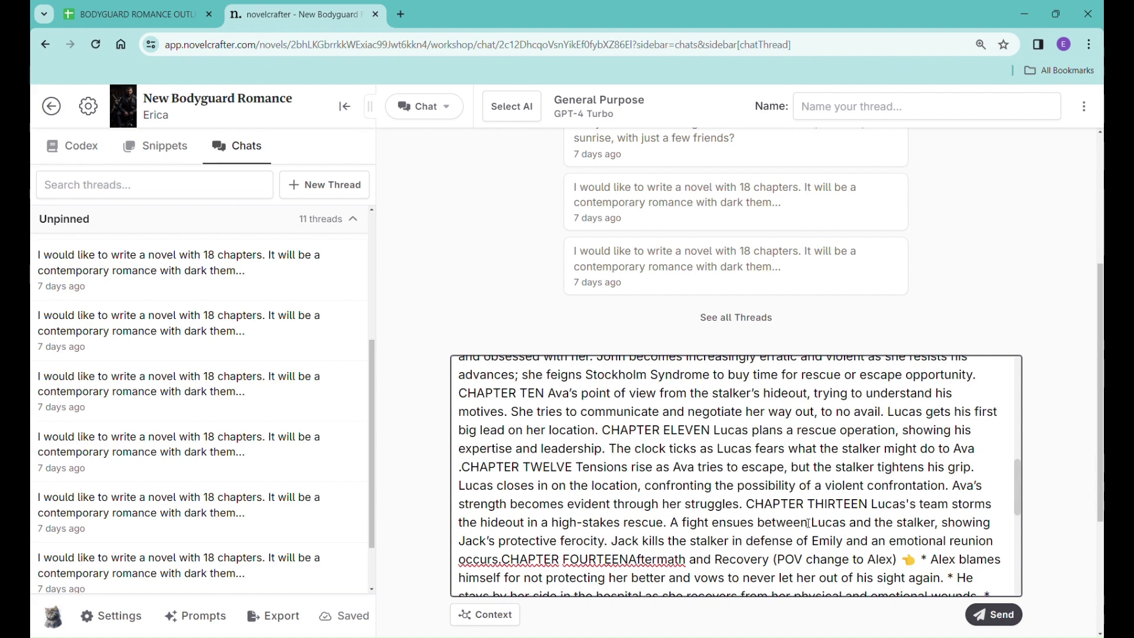
pyautogui.moveTo(459, 541); pyautogui.dragTo(489, 548)
pyautogui.write('Lucas')
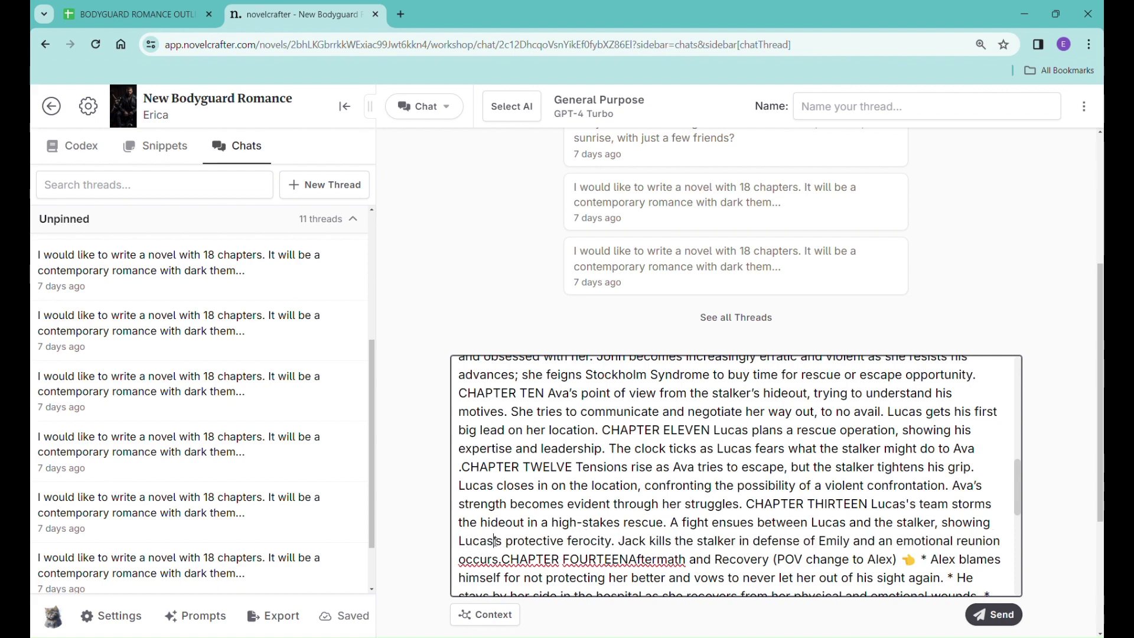
pyautogui.moveTo(618, 546); pyautogui.dragTo(649, 546)
pyautogui.write('Lucas')
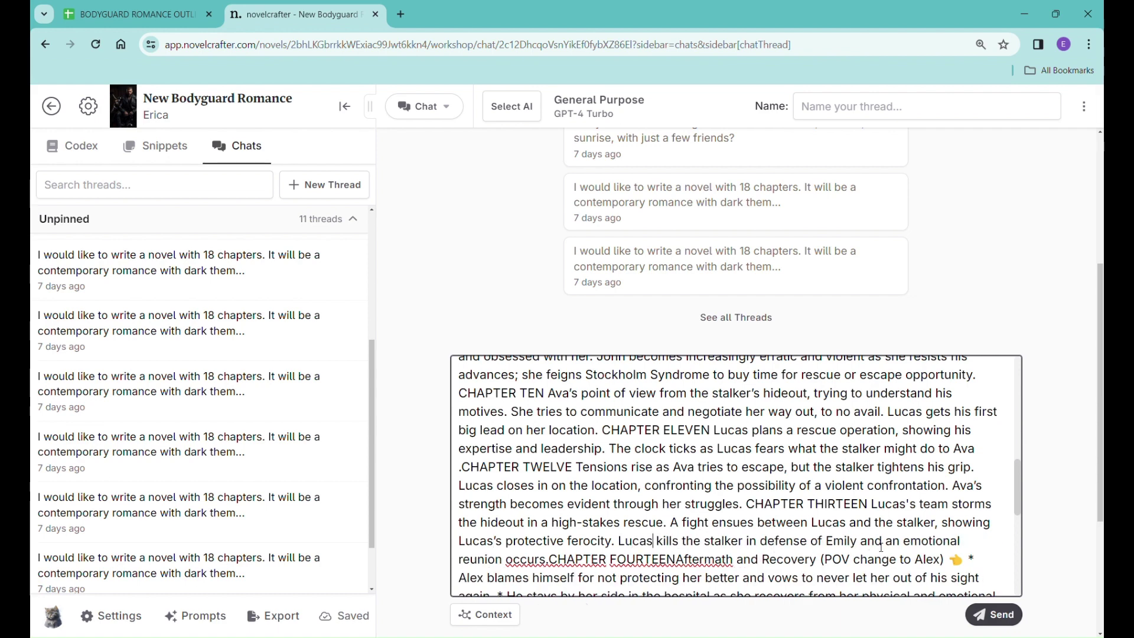
pyautogui.moveTo(825, 541); pyautogui.dragTo(860, 542)
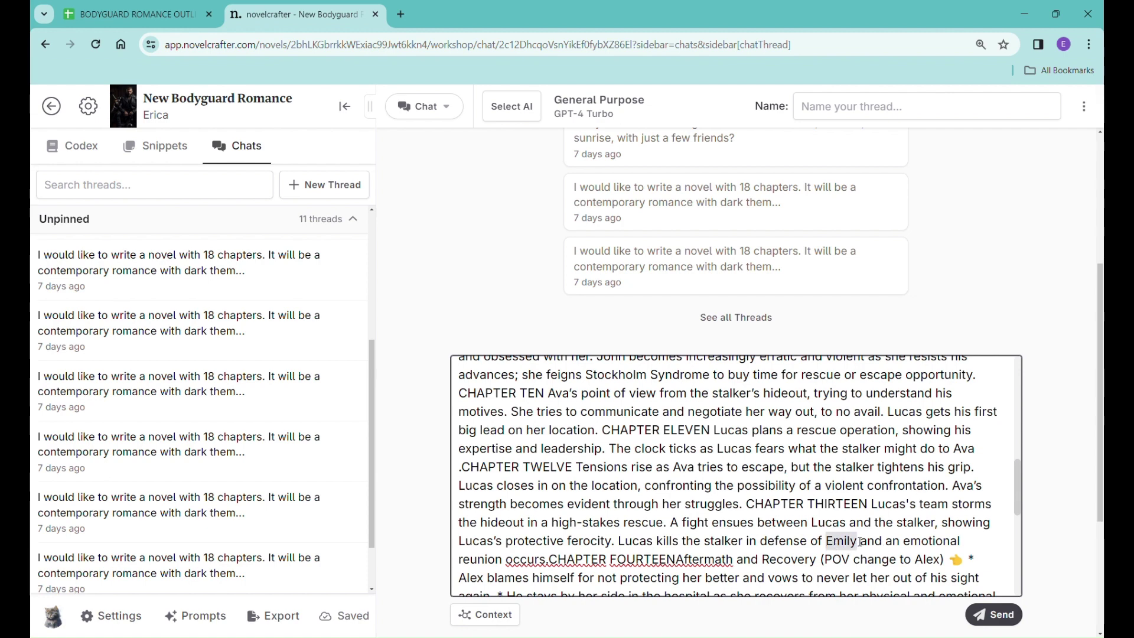
pyautogui.write('Ava')
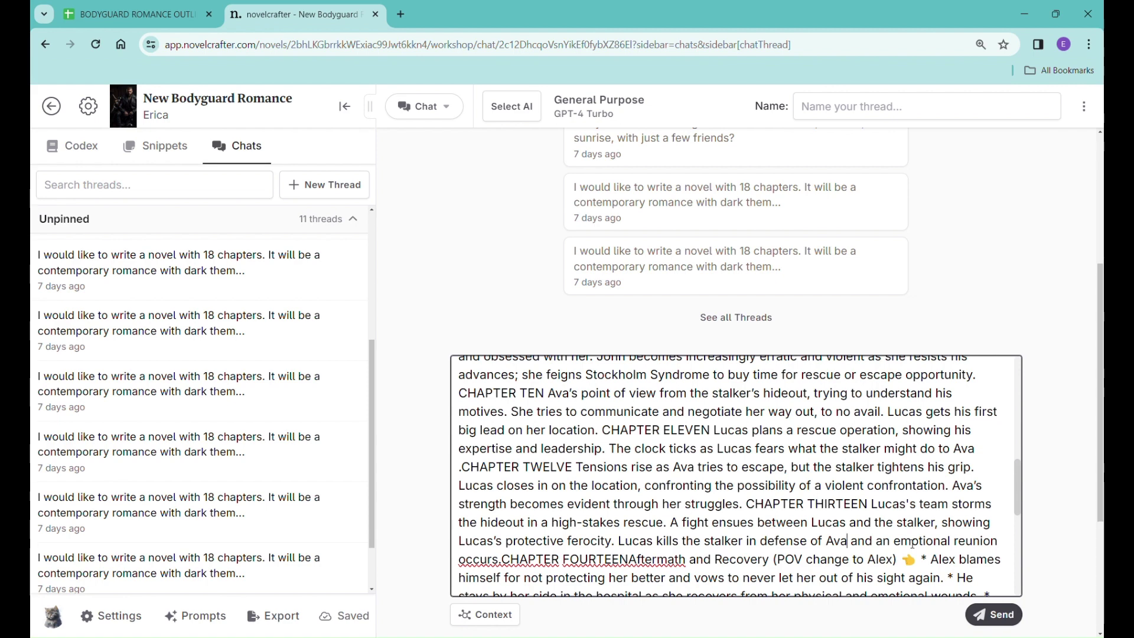
# Step: Add a space before the Chapter Fourteen heading and replace "(POV change to Alex)", the emoji, the asterisk and "Alex" with "Lucas"
pyautogui.scroll(-1, 914, 539)
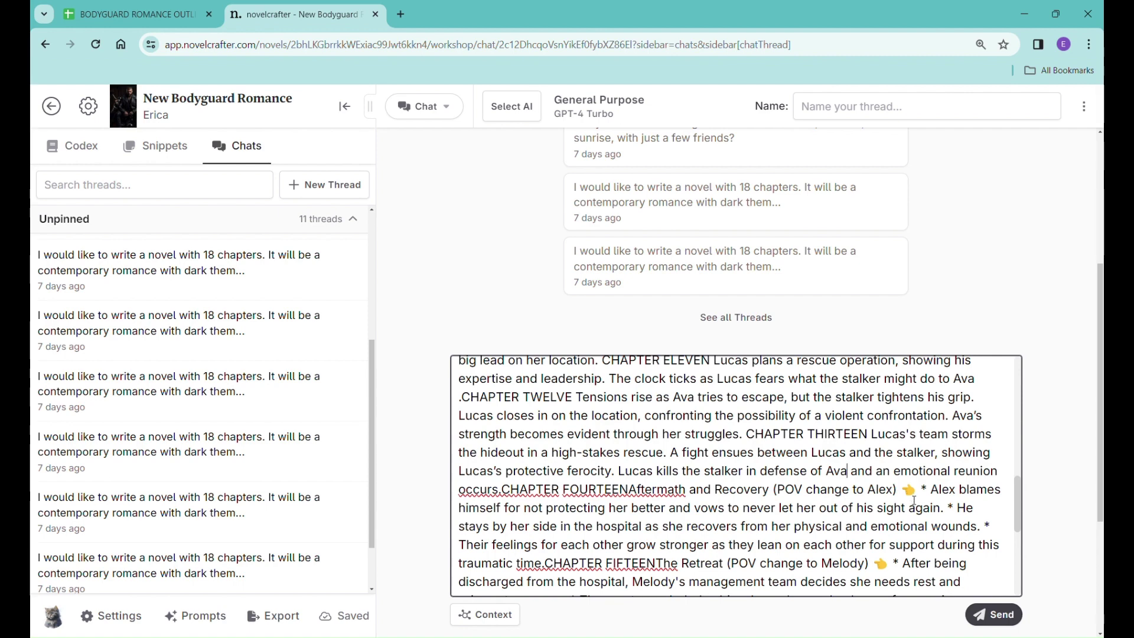
pyautogui.click(503, 495)
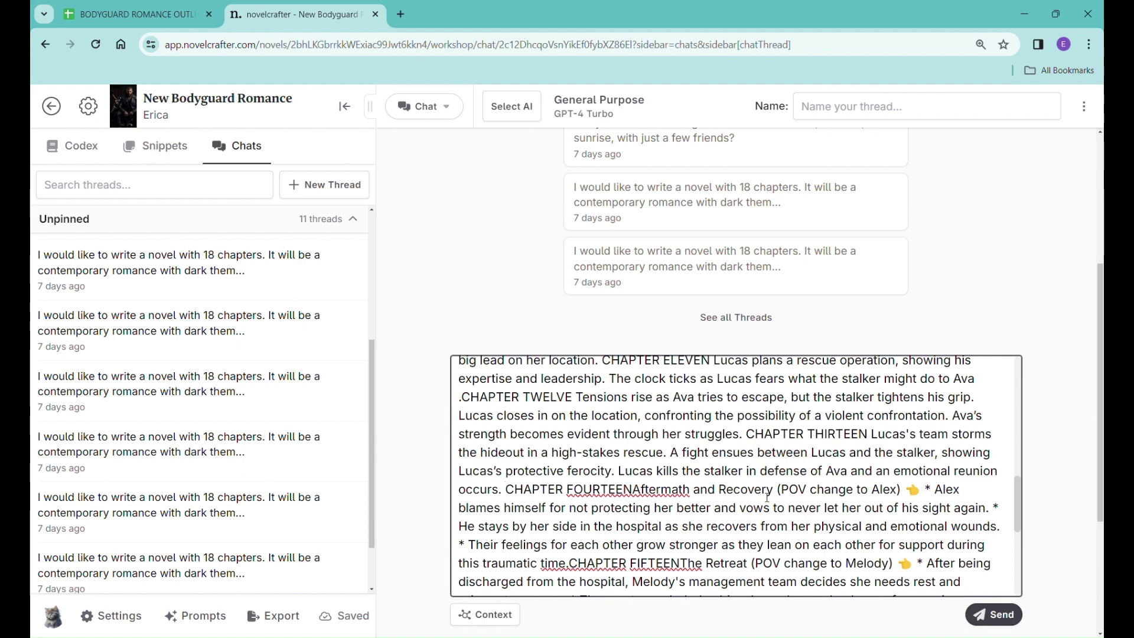
pyautogui.moveTo(777, 495); pyautogui.dragTo(970, 496)
pyautogui.write('Lucas')
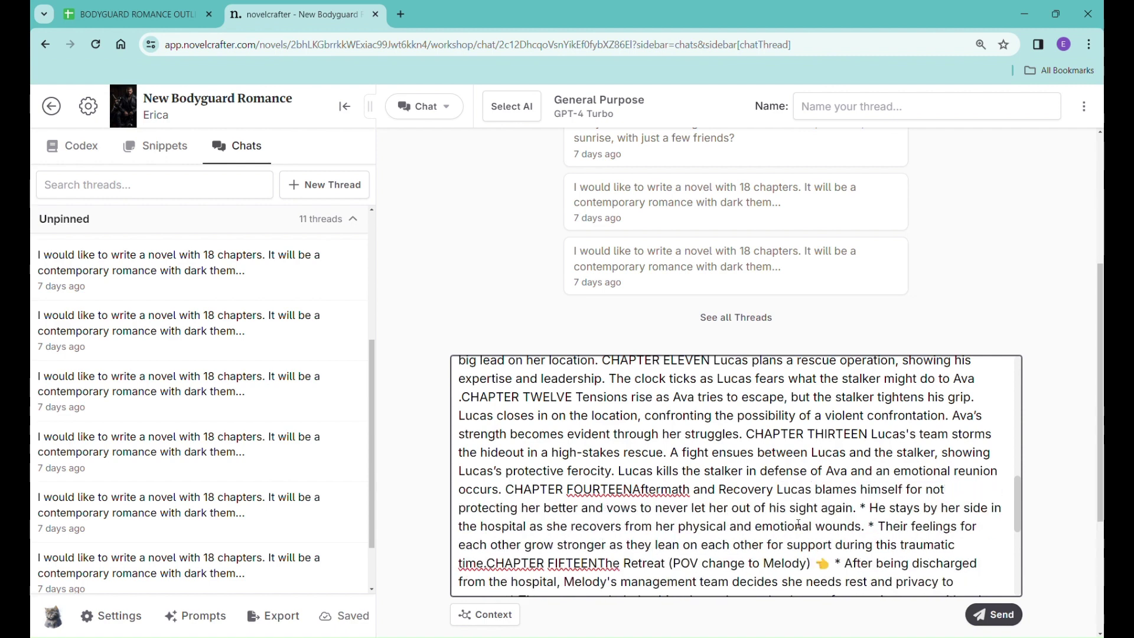
# Step: Delete the asterisks before "He stays by her side" and "Their feelings" in the Chapter Fourteen summary
pyautogui.click(867, 512)
pyautogui.press('BackSpace')
pyautogui.press('BackSpace')
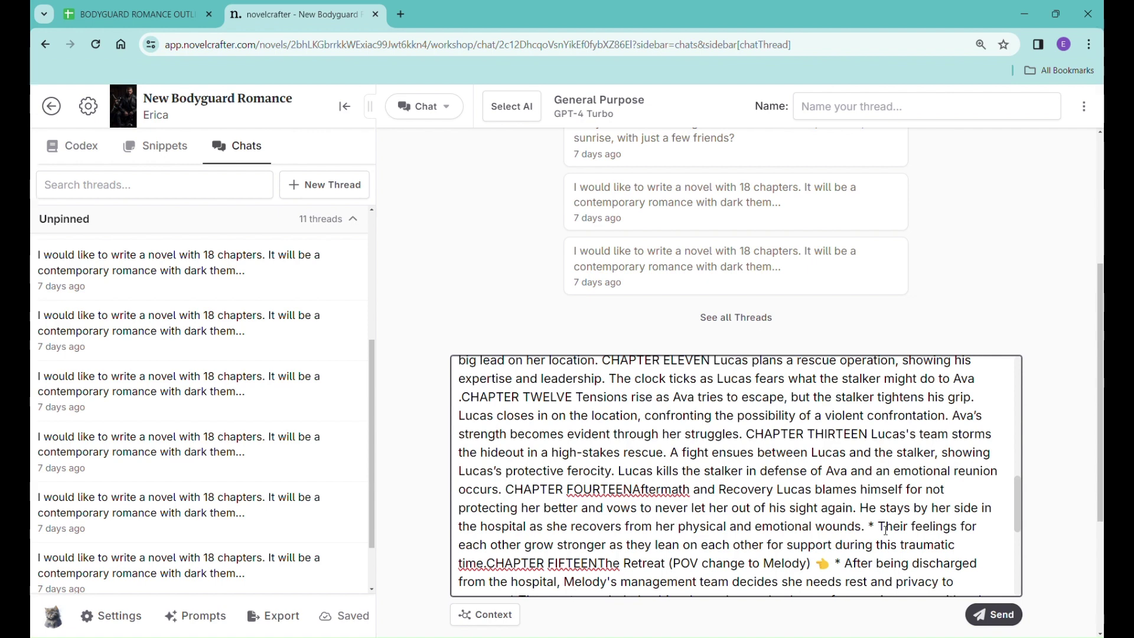
pyautogui.press('BackSpace')
pyautogui.press('BackSpace')
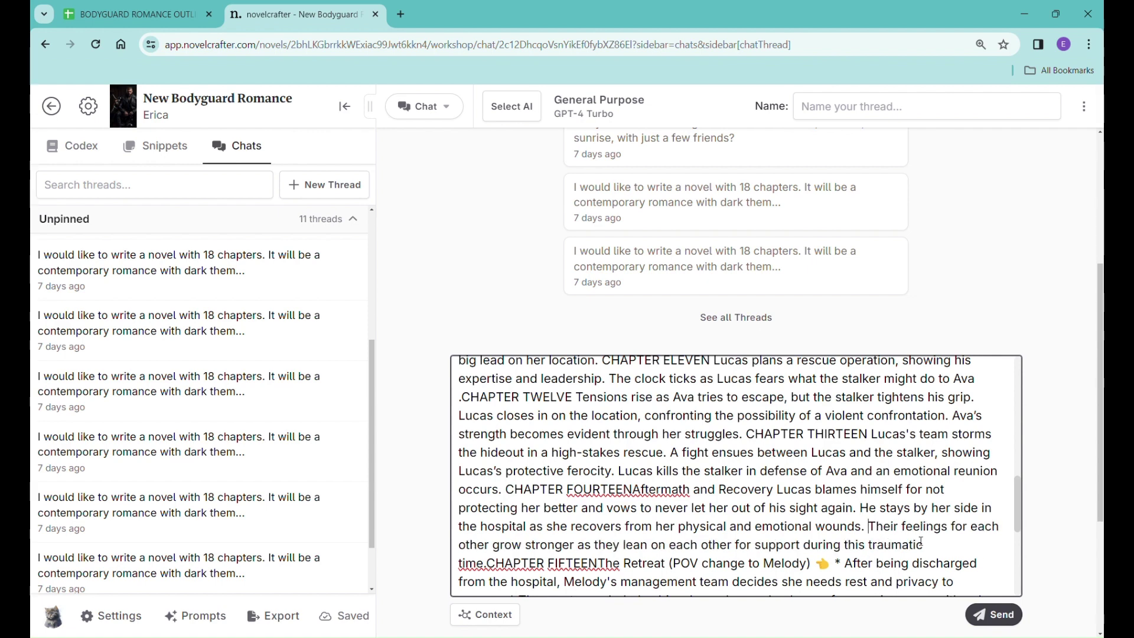
# Step: Delete the period before the Chapter Fifteen heading, and remove "(POV change to Melody)", the pointing-hand emoji and its asterisk
pyautogui.click(487, 563)
pyautogui.press('BackSpace')
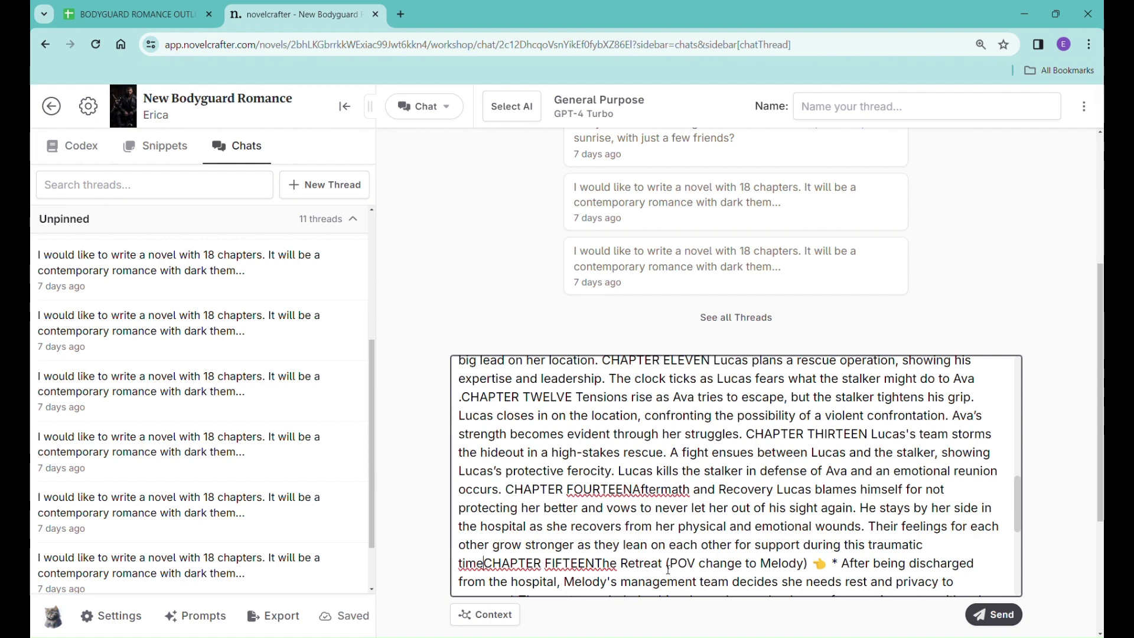
pyautogui.moveTo(670, 569); pyautogui.dragTo(832, 564)
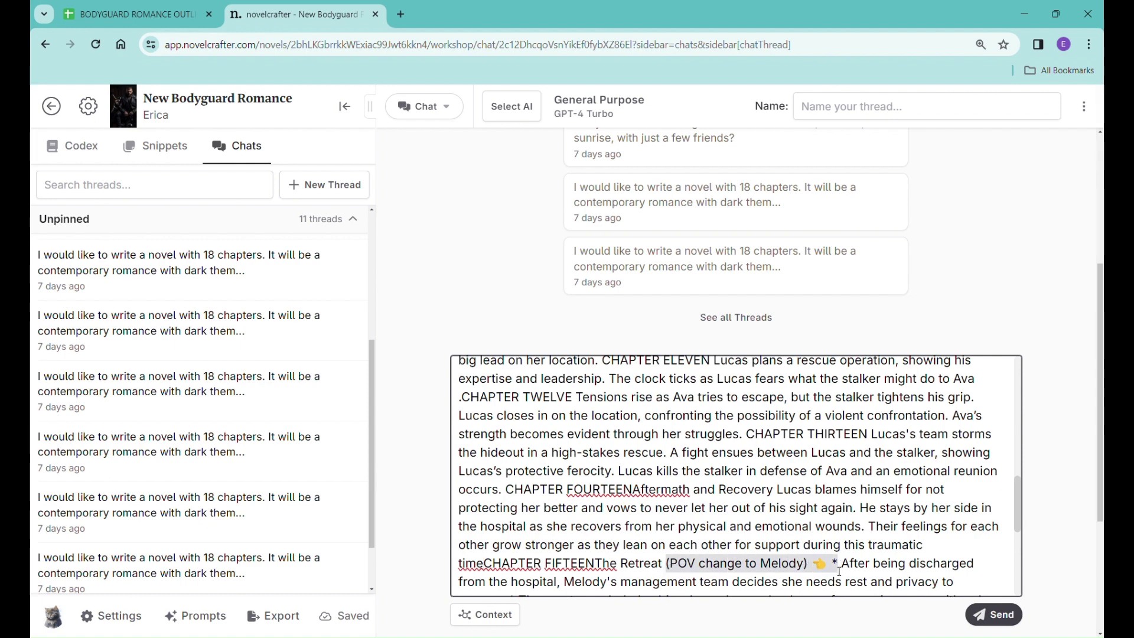
pyautogui.press('BackSpace')
pyautogui.press('Delete')
pyautogui.scroll(-1, 857, 551)
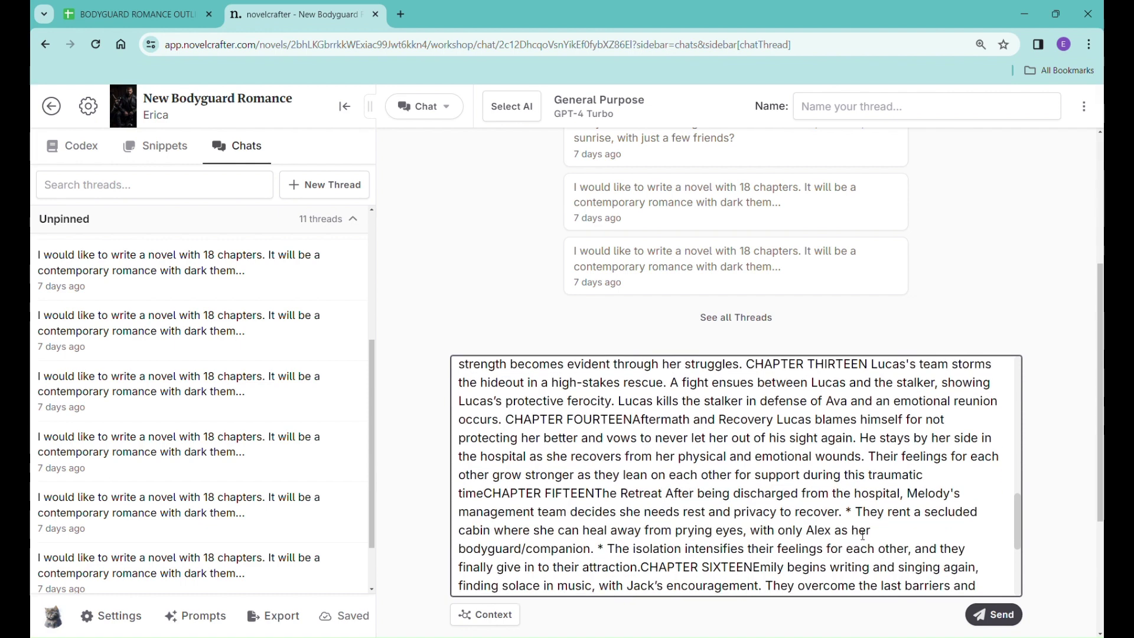
# Step: Replace "Melody" with "Ava" in the Chapter Fifteen summary and delete the asterisk before "They rent a secluded cabin"
pyautogui.moveTo(920, 496); pyautogui.dragTo(950, 497)
pyautogui.write('Ac')
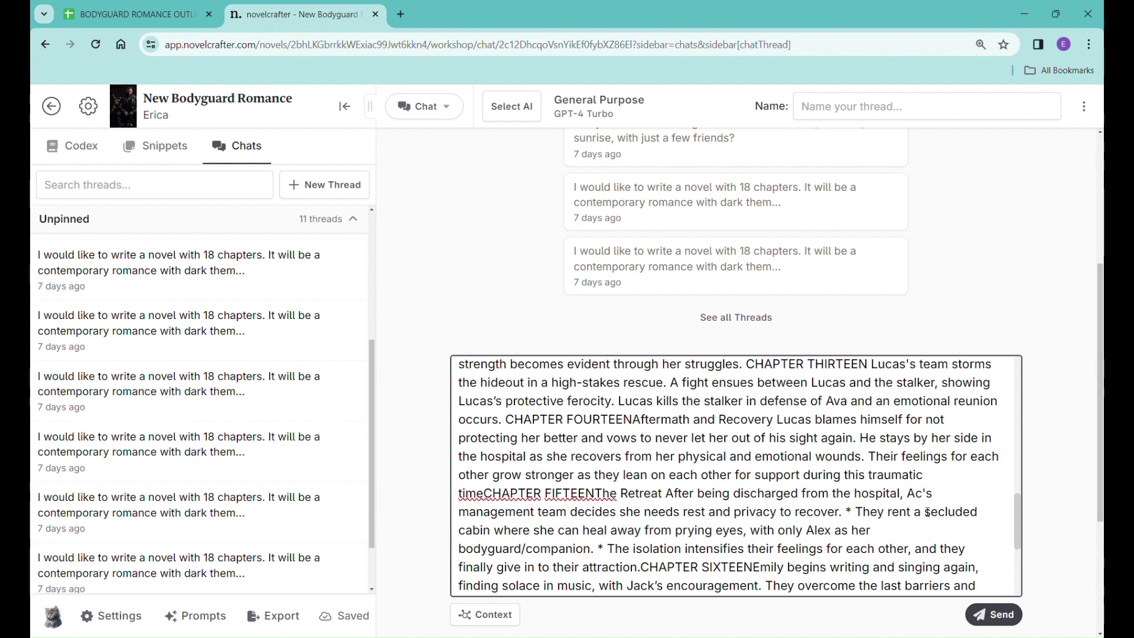
pyautogui.press('BackSpace')
pyautogui.write('va')
pyautogui.click(855, 517)
pyautogui.press('BackSpace')
pyautogui.press('BackSpace')
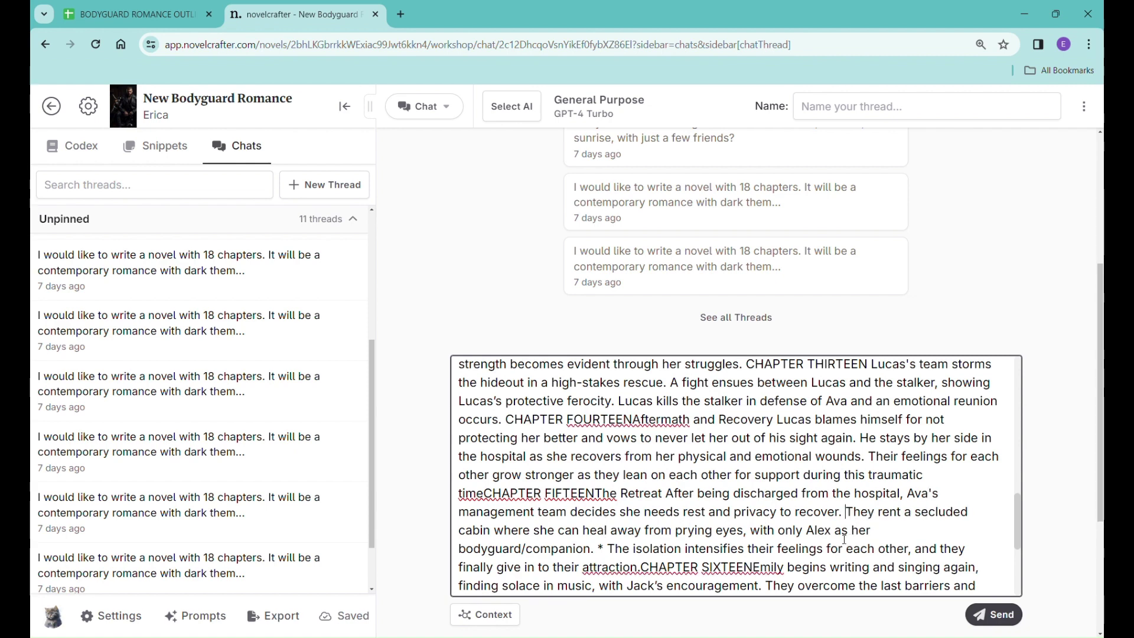
# Step: Change "They rent" to "Lucas rents" in the Chapter Fifteen sentence about the secluded cabin
pyautogui.doubleClick(851, 513)
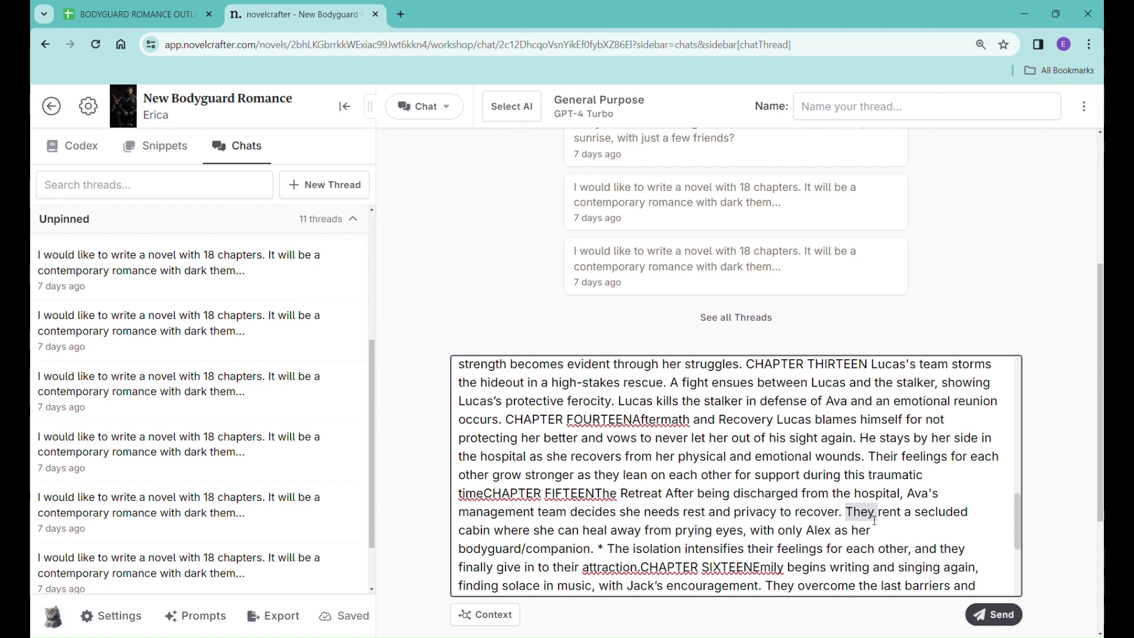
pyautogui.write('Lucas')
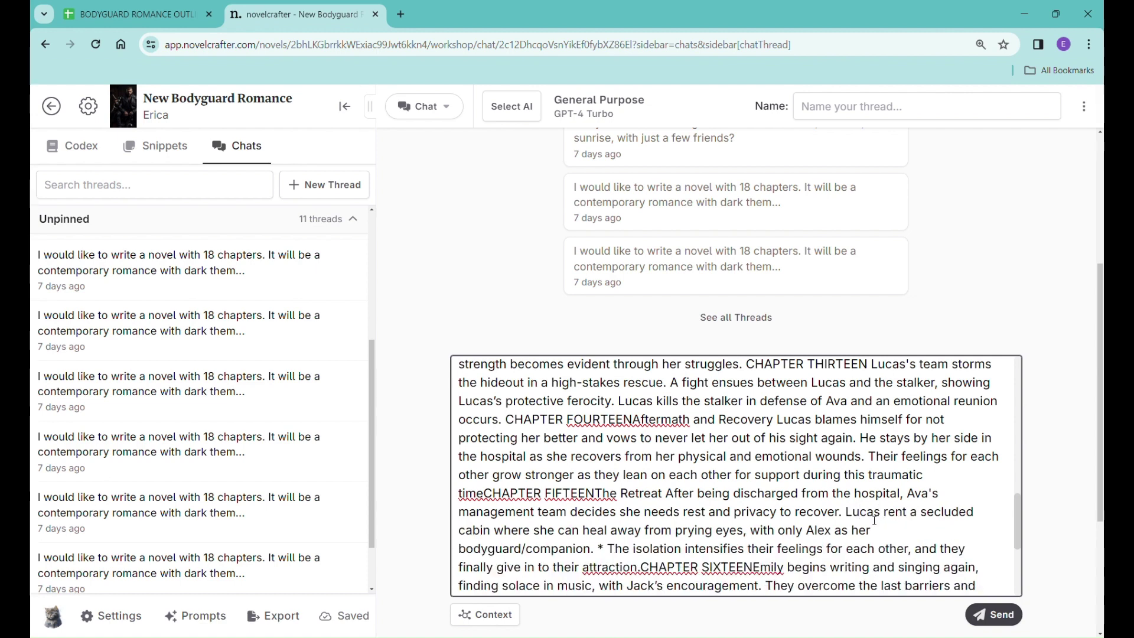
pyautogui.click(908, 514)
pyautogui.write('s')
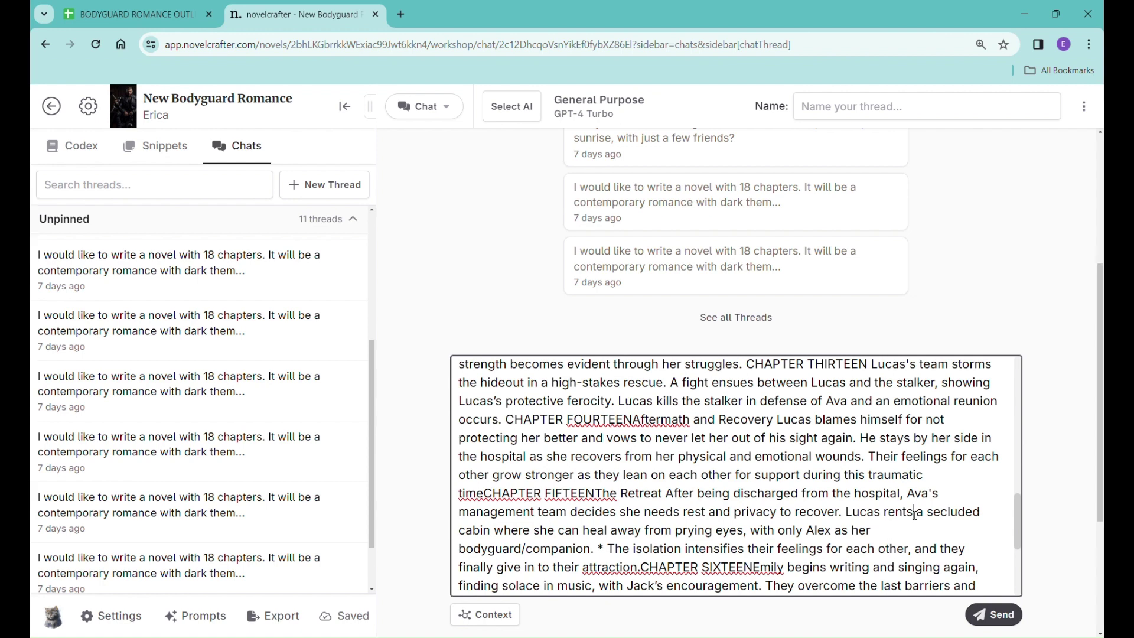
# Step: Delete the asterisk before "The isolation" and replace "Alex" with "Lucas" in the Chapter Fifteen summary
pyautogui.click(605, 550)
pyautogui.press('BackSpace')
pyautogui.press('BackSpace')
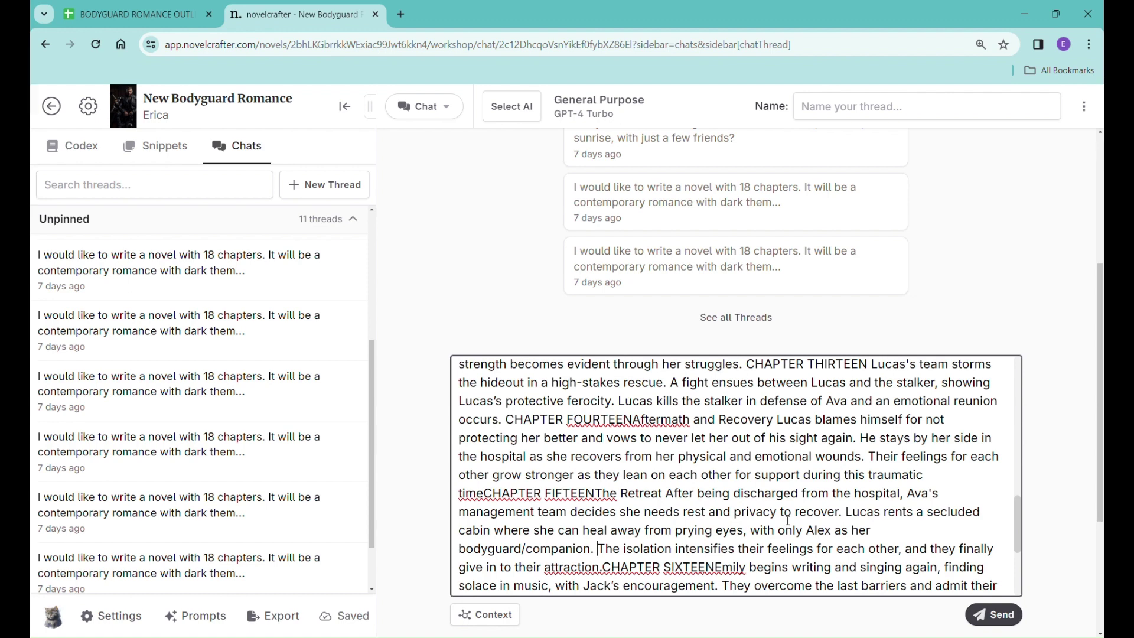
pyautogui.doubleClick(811, 535)
pyautogui.write('Lucas')
# Step: Add a space after the Chapter Sixteen heading and replace both "Emily" mentions with "Ava" and "Jack's" with "Lucas" in its summary
pyautogui.scroll(-1, 612, 553)
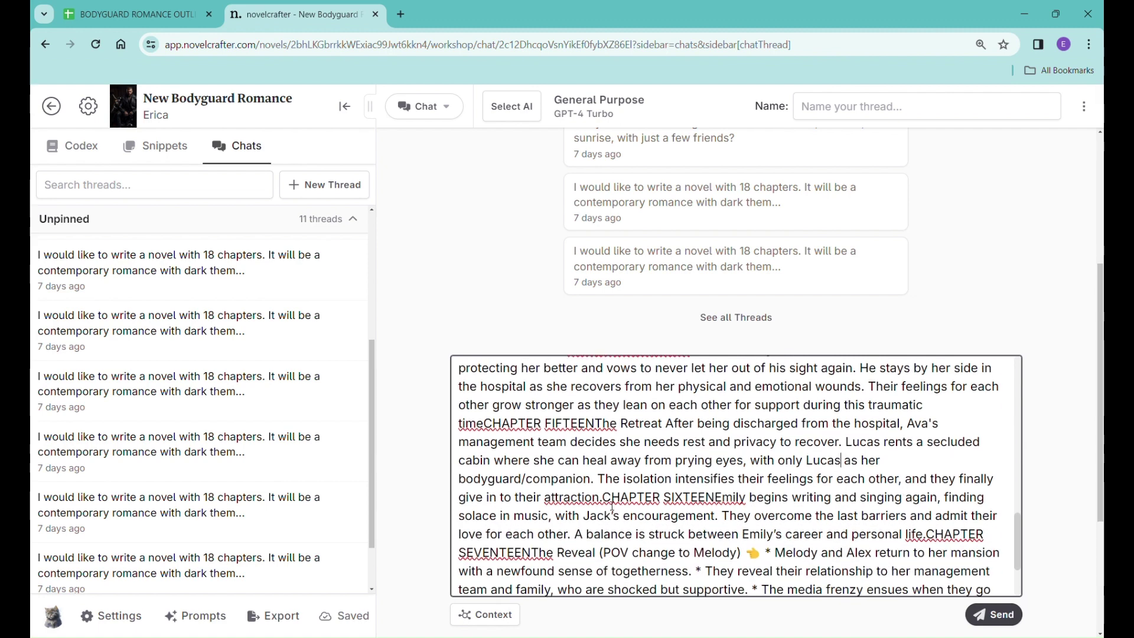
pyautogui.click(717, 499)
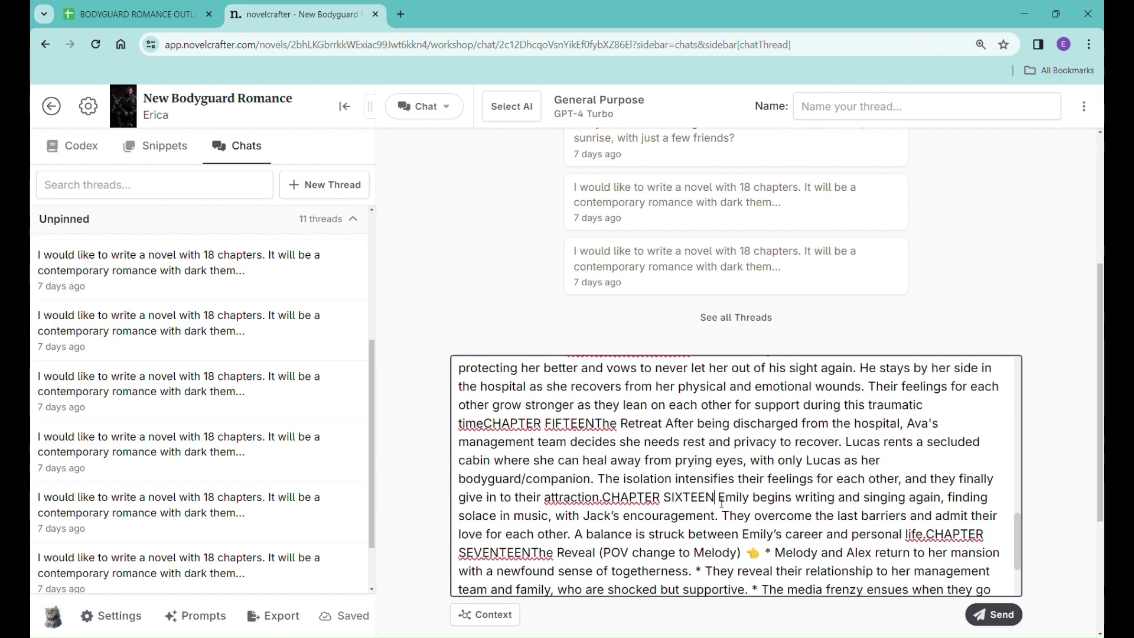
pyautogui.moveTo(717, 499); pyautogui.dragTo(754, 502)
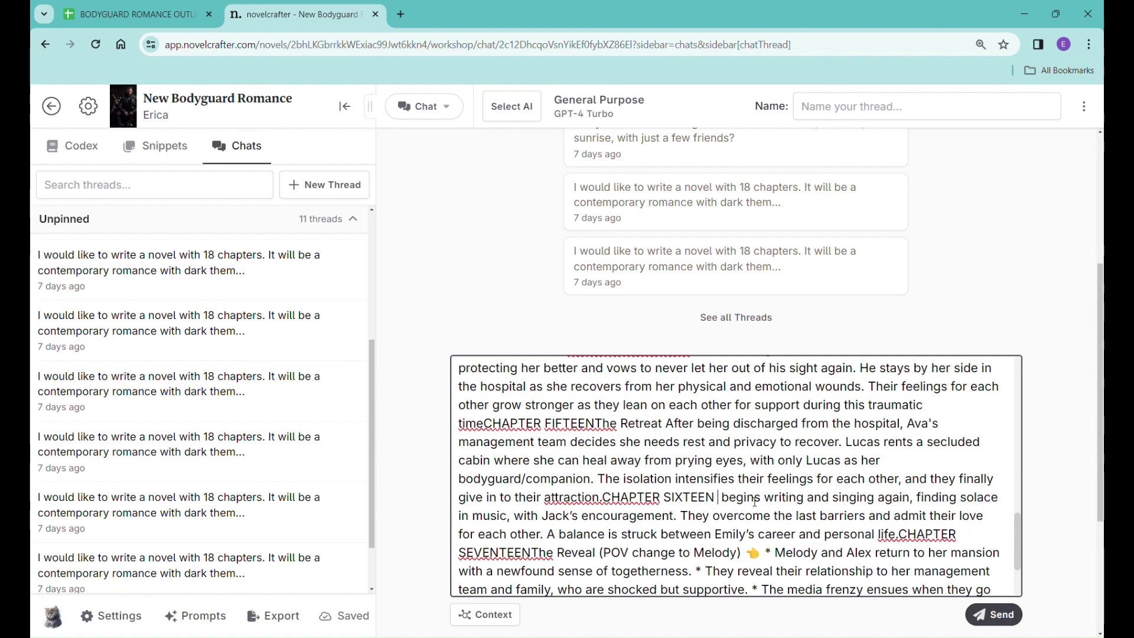
pyautogui.write('Ava')
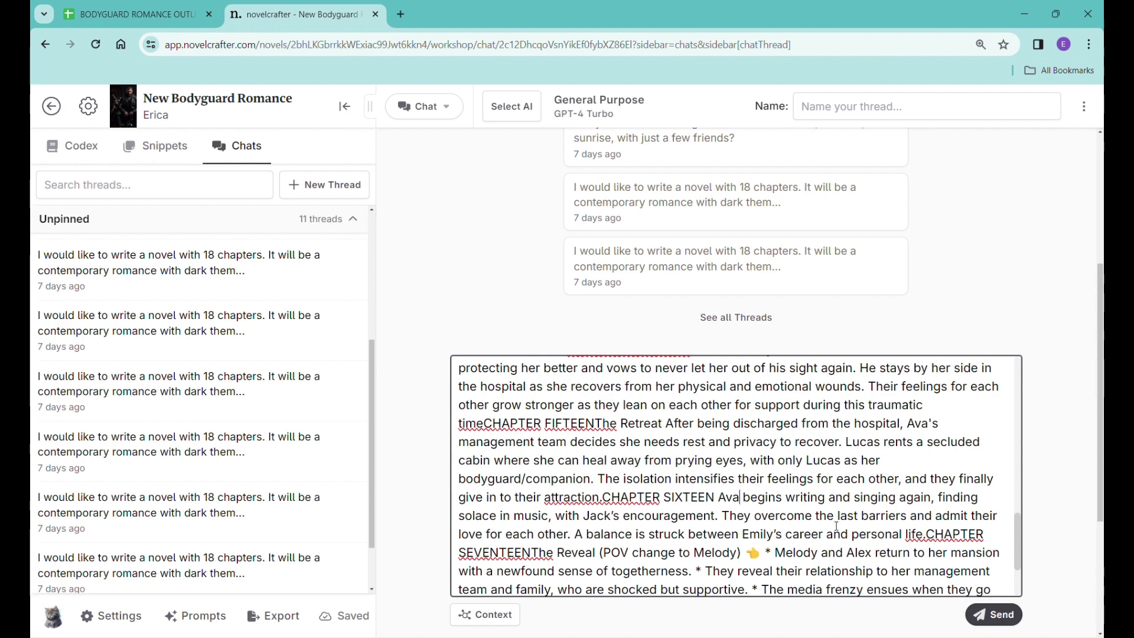
pyautogui.scroll(-1, 920, 516)
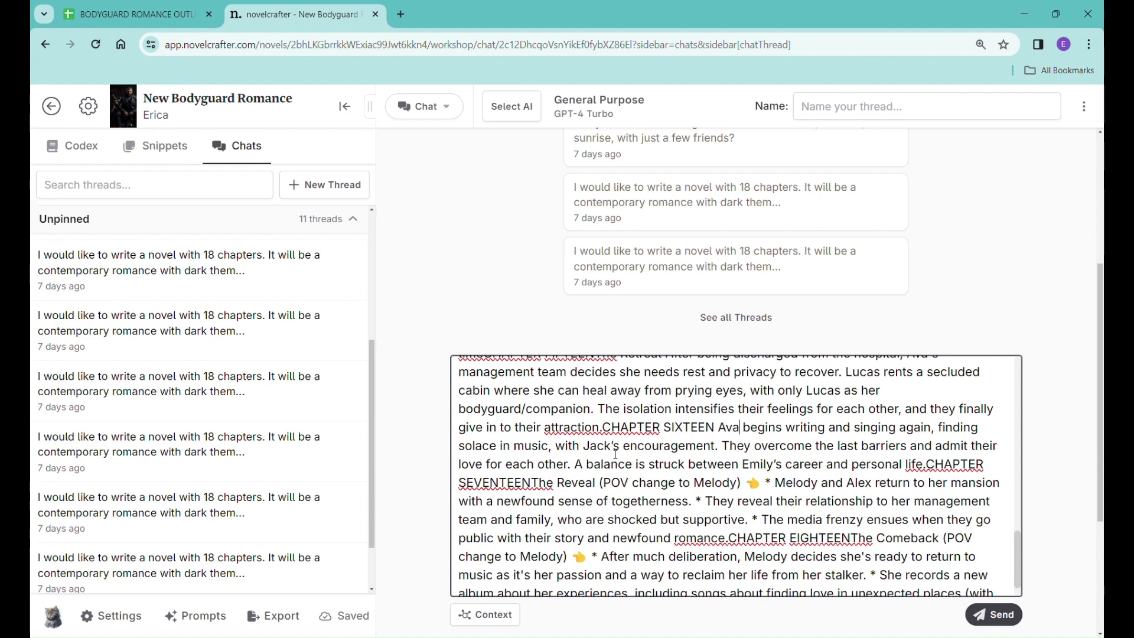
pyautogui.moveTo(585, 453); pyautogui.dragTo(626, 455)
pyautogui.write('Lucas')
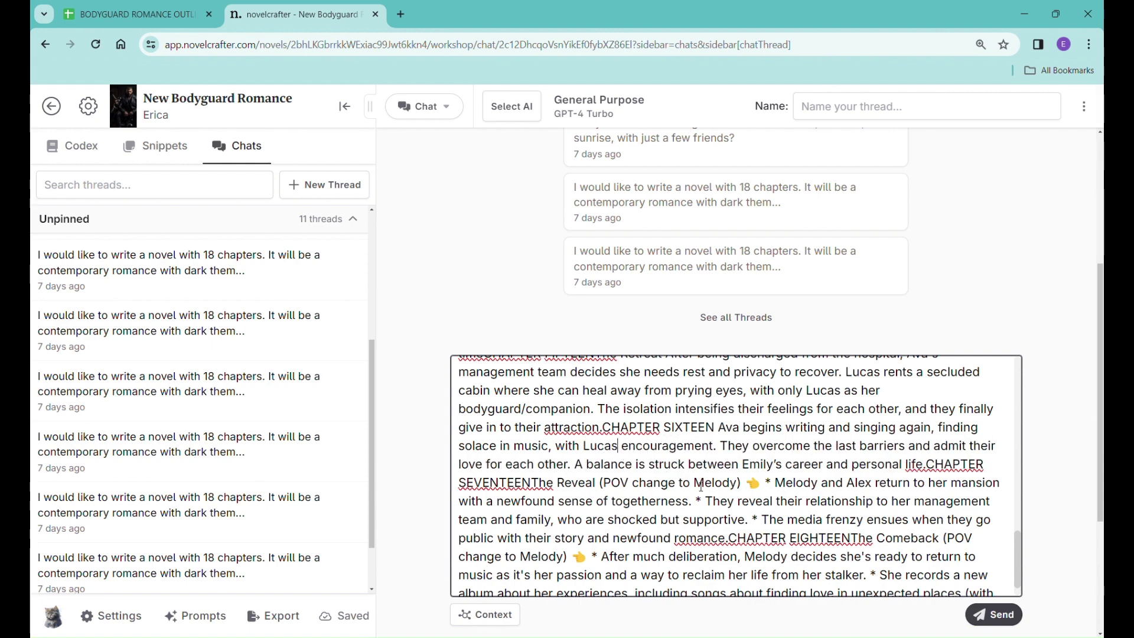
pyautogui.moveTo(742, 467); pyautogui.dragTo(782, 466)
pyautogui.write('Ava')
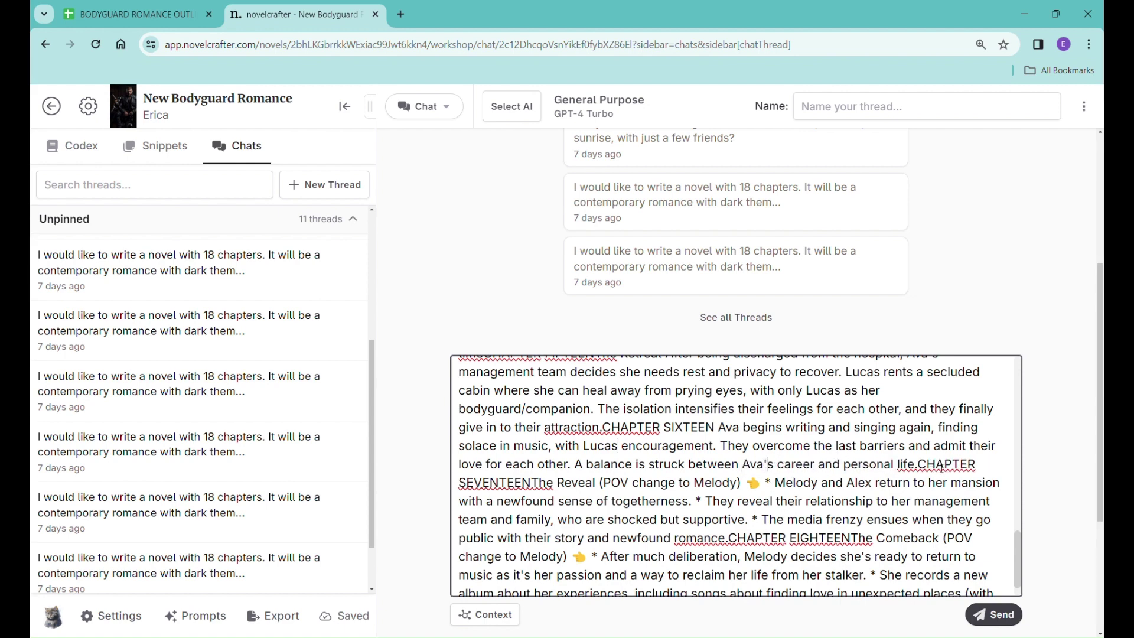
# Step: Add spaces before and after the Chapter Seventeen heading, and remove "(POV change to Melody)", the pointing-hand emoji and its asterisk
pyautogui.click(919, 465)
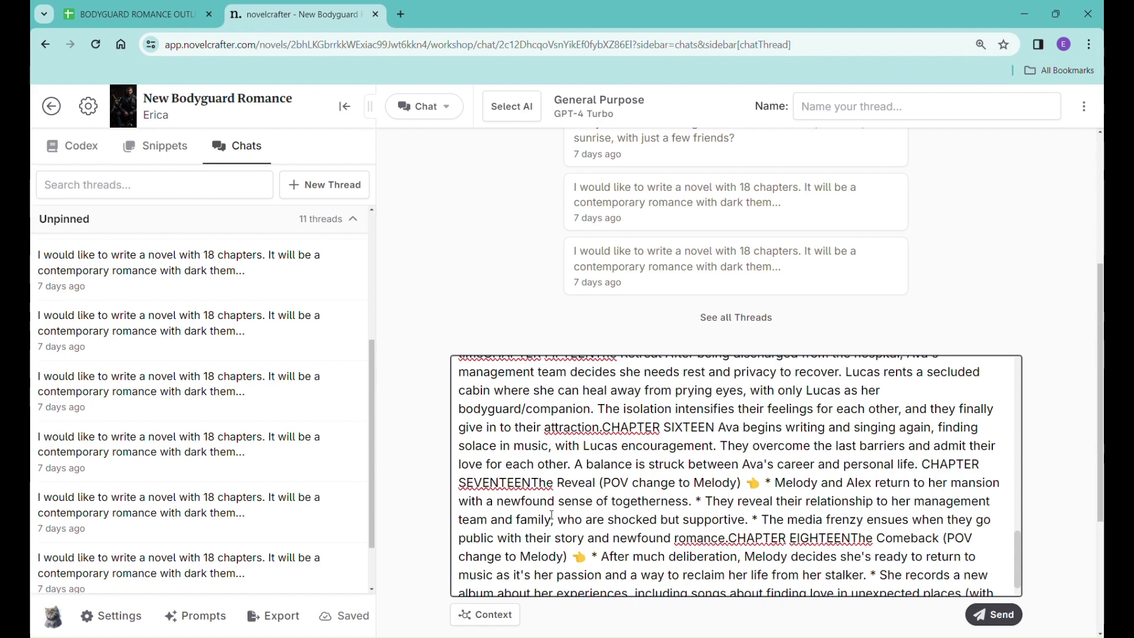
pyautogui.click(533, 483)
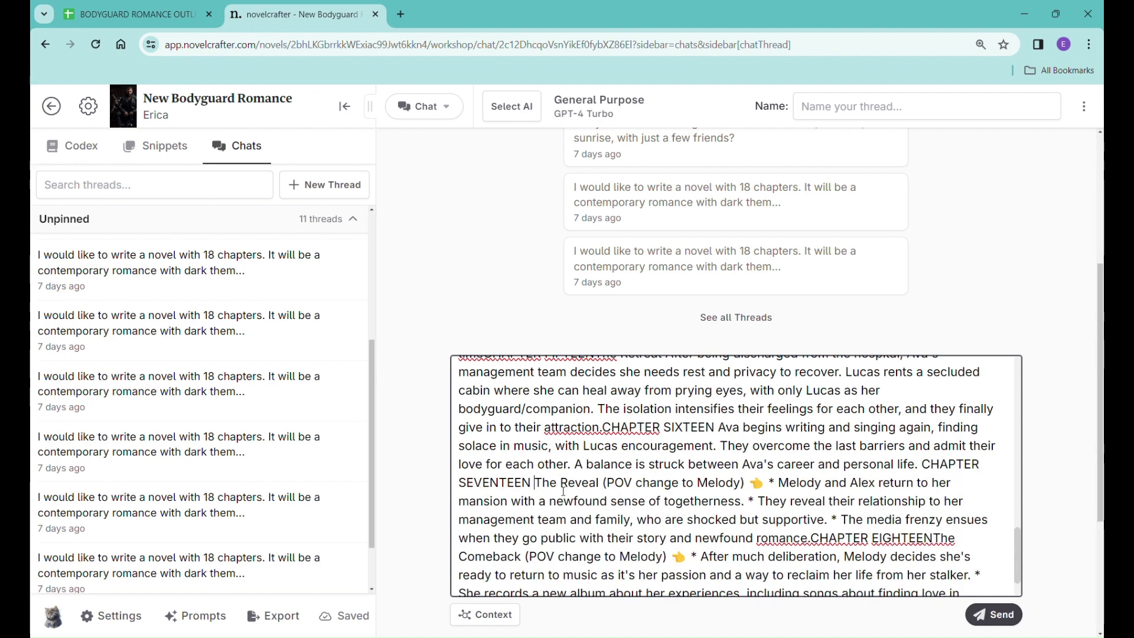
pyautogui.moveTo(603, 483); pyautogui.dragTo(783, 491)
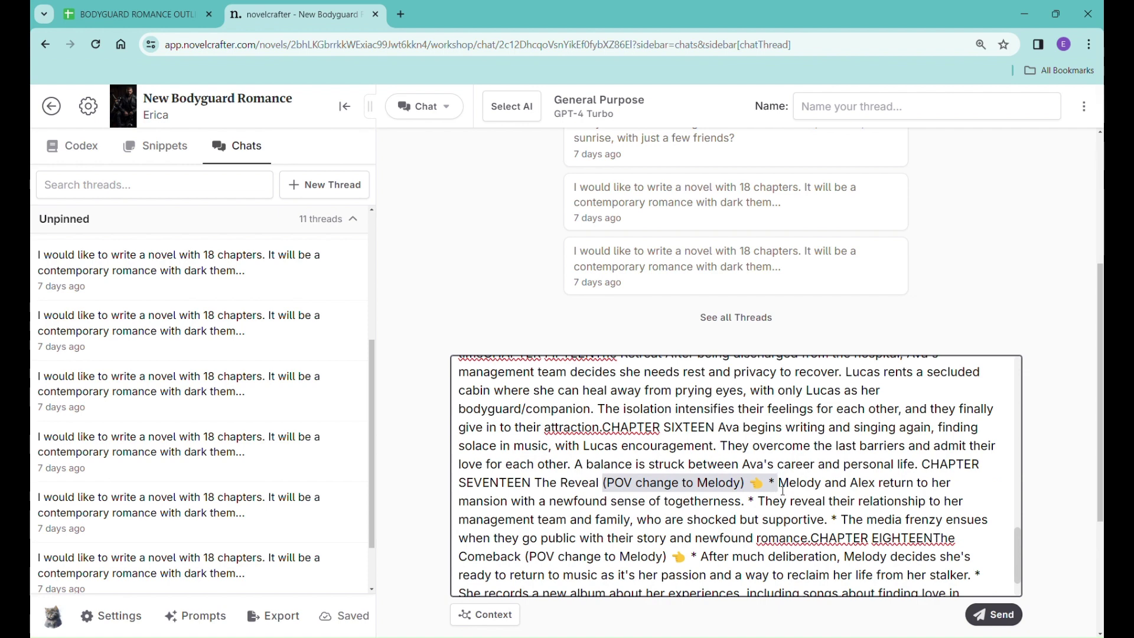
pyautogui.press('BackSpace')
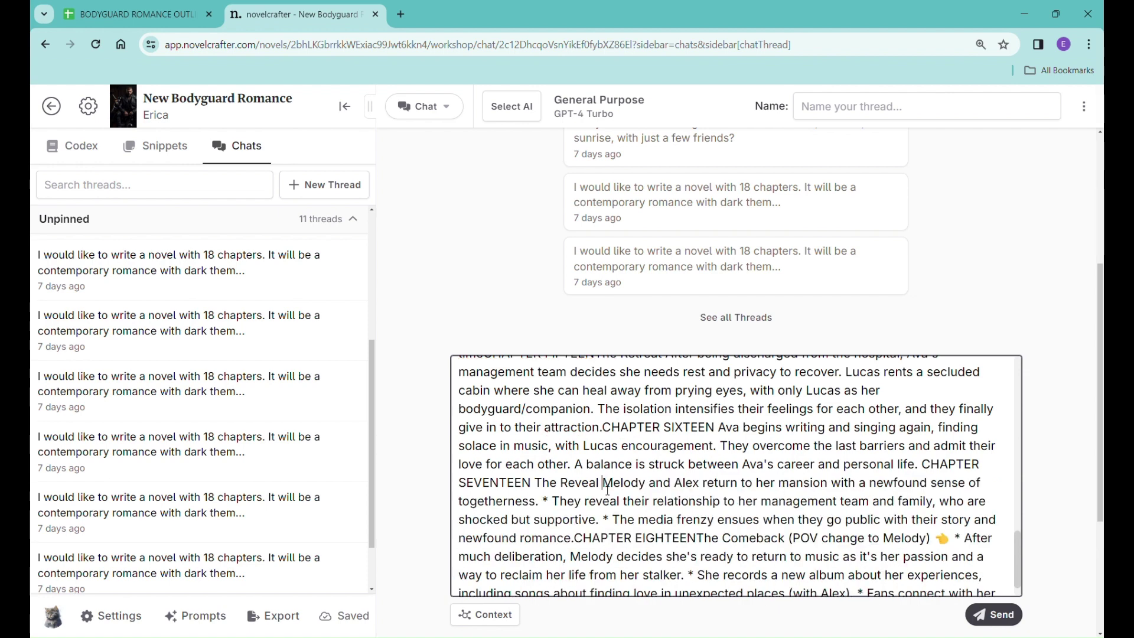
# Step: Replace "Melody and Alex" with "Ava and Lucas" in the Chapter Seventeen summary
pyautogui.moveTo(605, 485); pyautogui.dragTo(679, 486)
pyautogui.write('Ava and Liuc')
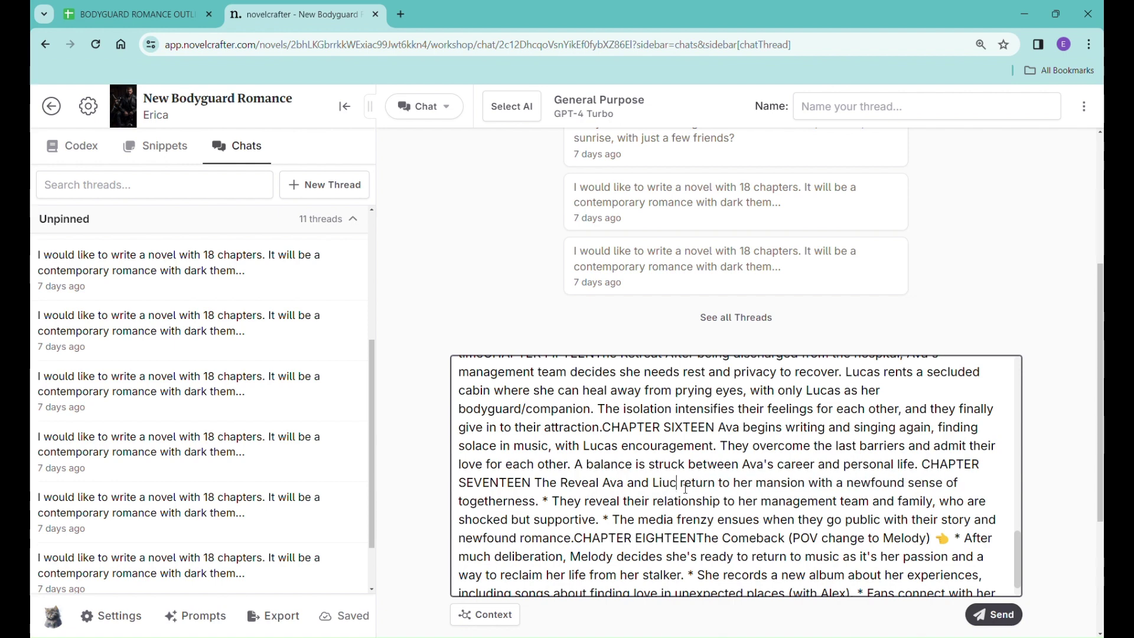
pyautogui.press('BackSpace')
pyautogui.press('BackSpace')
pyautogui.press('BackSpace')
pyautogui.write('ucas')
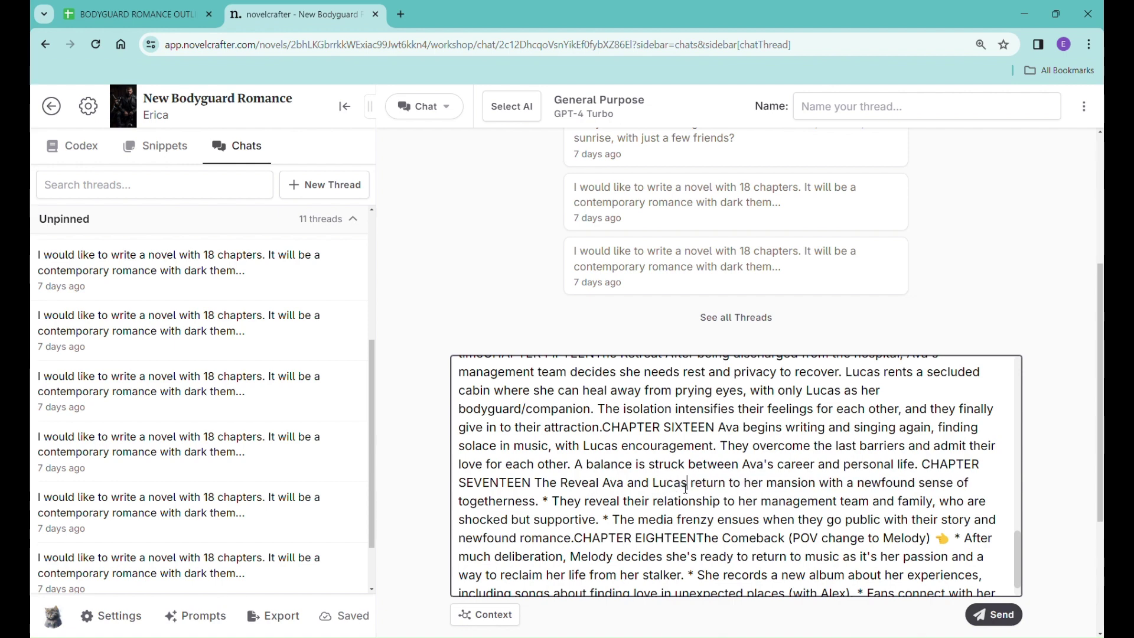
# Step: Delete the asterisks before "They reveal their relationship" and "The media frenzy" in the Chapter Seventeen summary
pyautogui.click(554, 503)
pyautogui.press('BackSpace')
pyautogui.press('BackSpace')
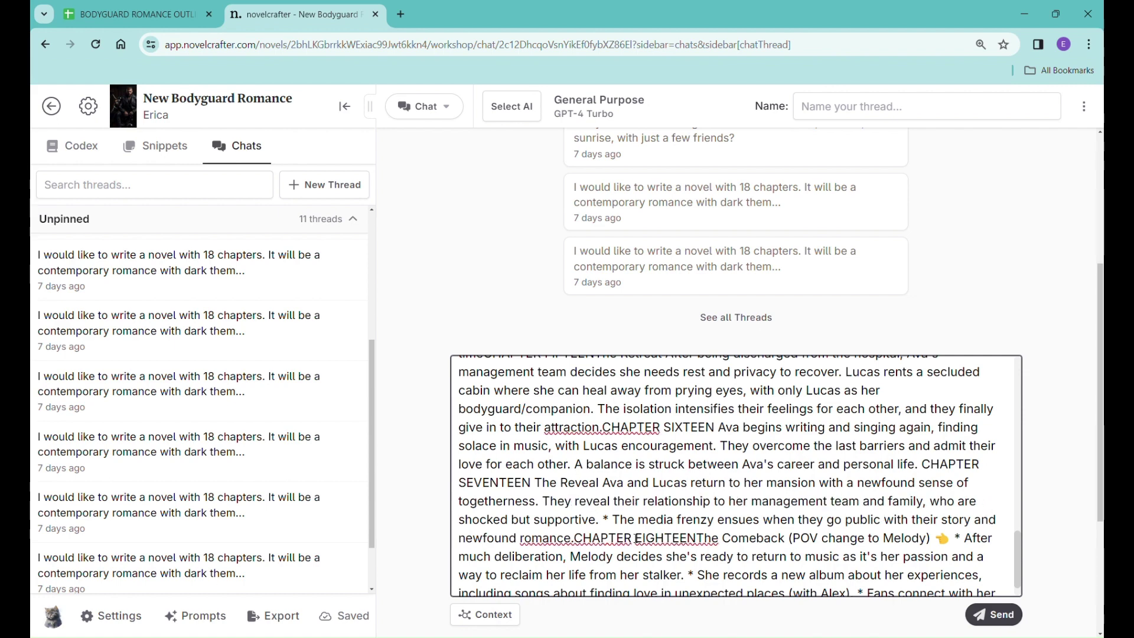
pyautogui.click(614, 521)
pyautogui.press('BackSpace')
pyautogui.press('BackSpace')
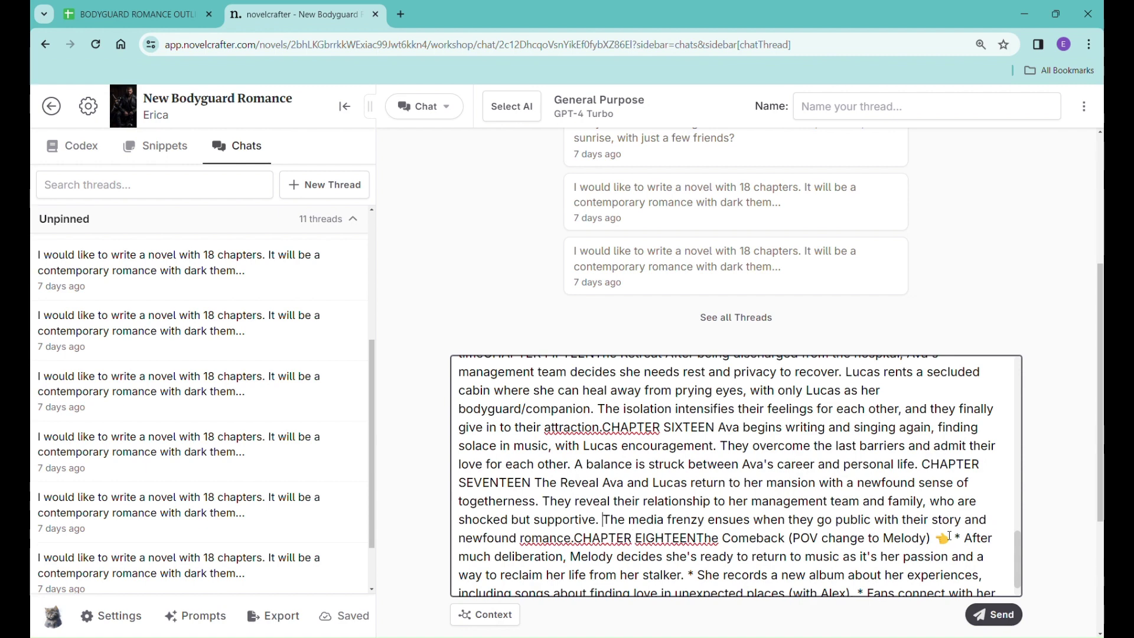
# Step: Remove "(POV change to Melody)", the pointing-hand emoji and the asterisk from Chapter Eighteen, and add spaces before and after its heading
pyautogui.moveTo(792, 548); pyautogui.dragTo(965, 553)
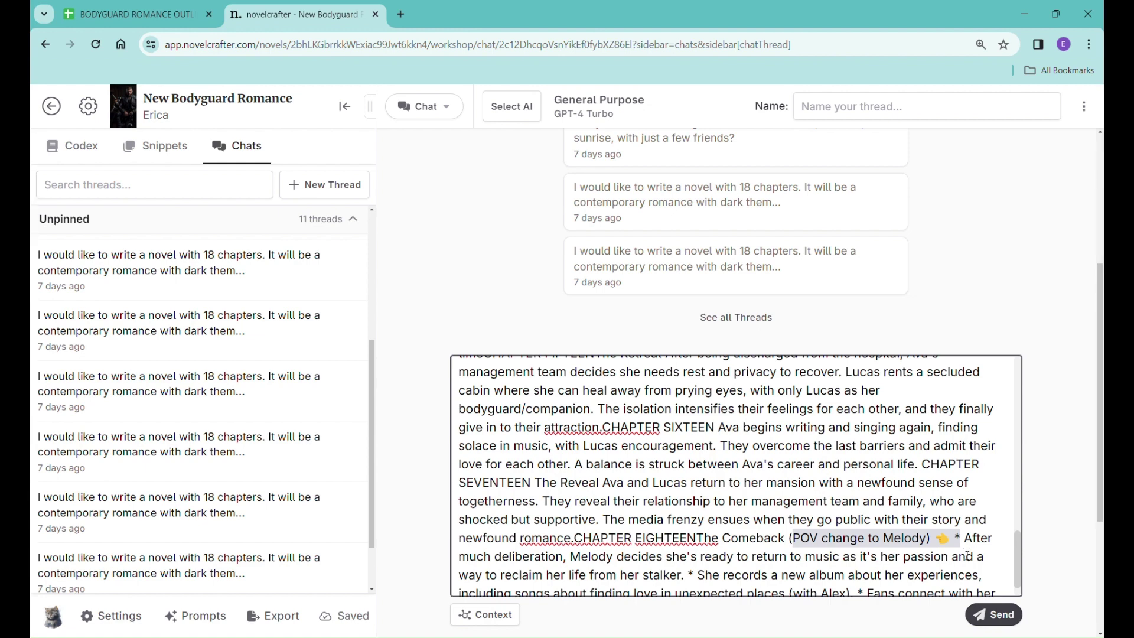
pyautogui.press('BackSpace')
pyautogui.press('BackSpace')
pyautogui.press('BackSpace')
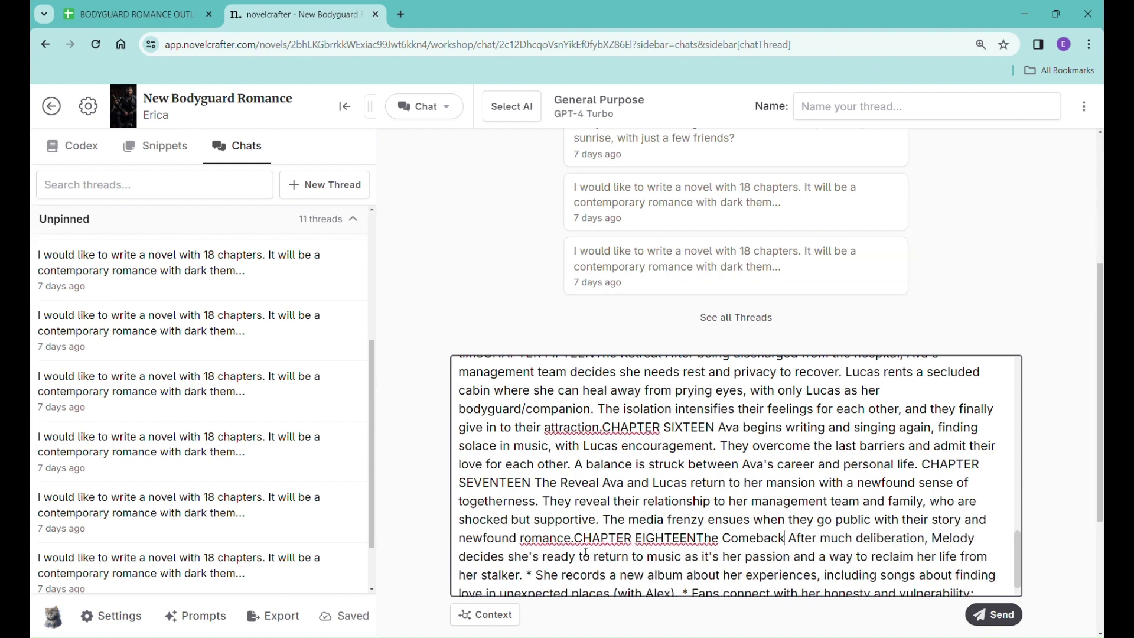
pyautogui.click(574, 538)
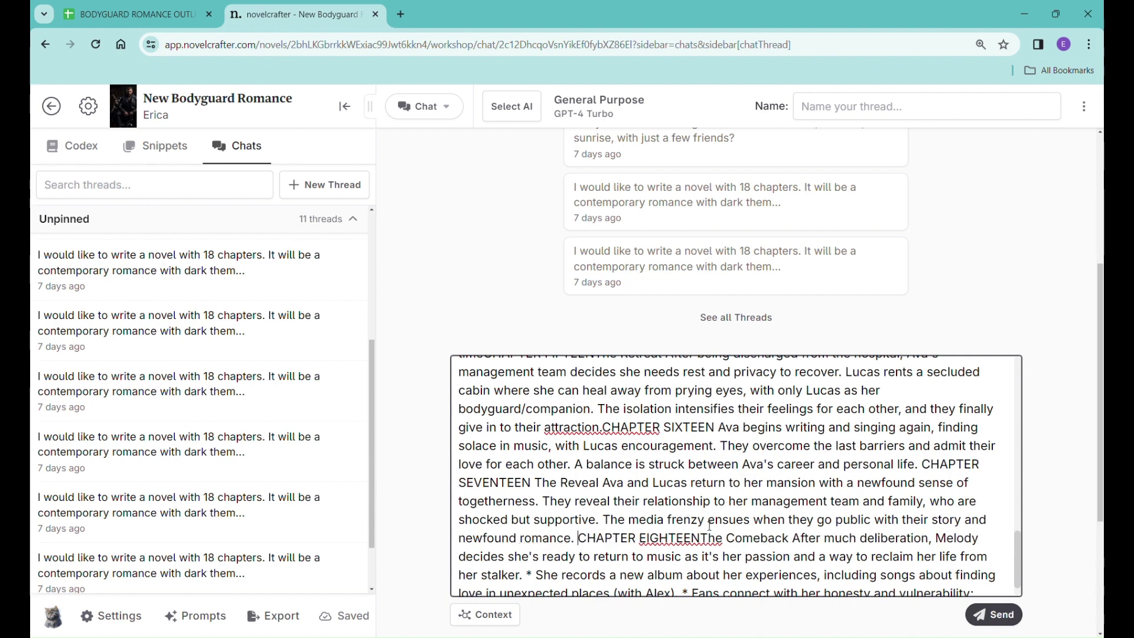
pyautogui.click(701, 538)
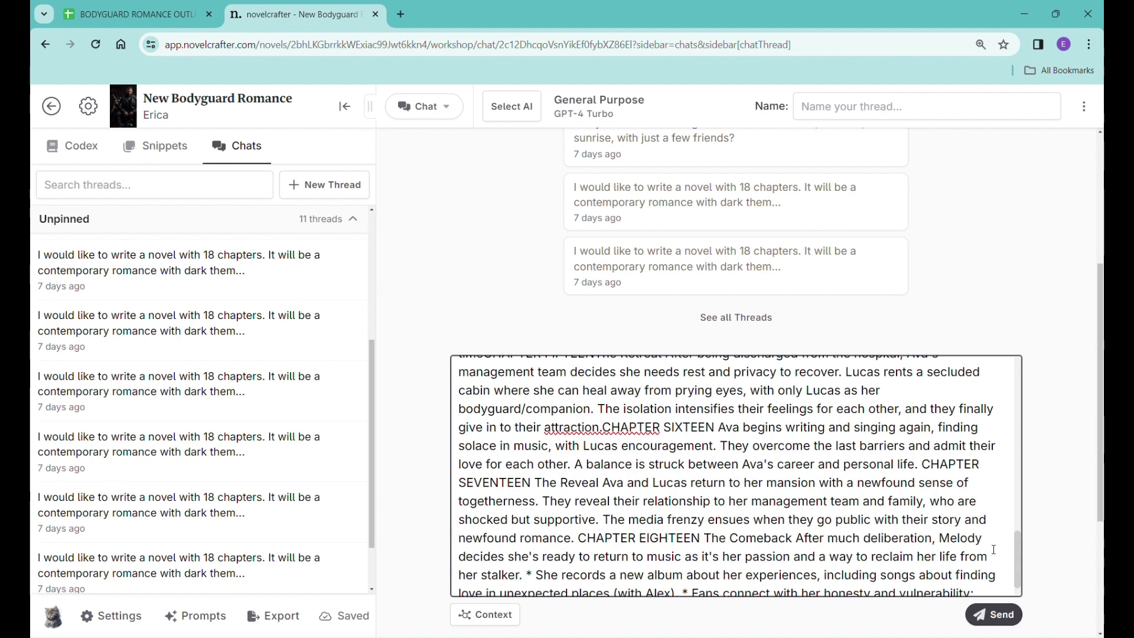
# Step: Replace "Melody" with "Ava" in the Chapter Eighteen summary and delete the asterisk before "She records a new album"
pyautogui.scroll(-1, 993, 548)
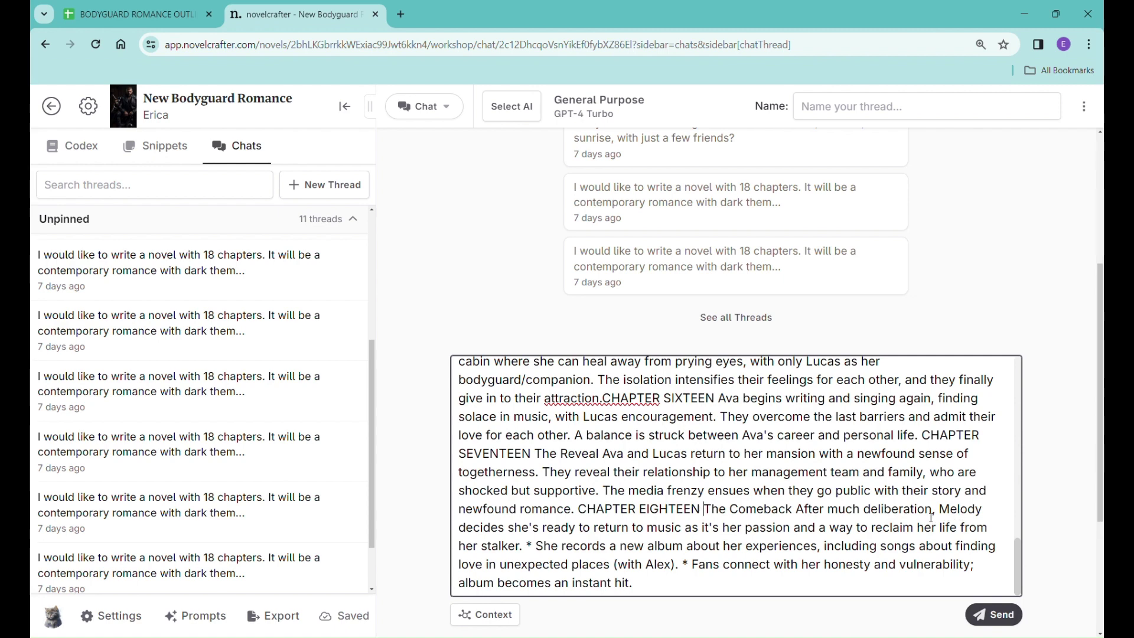
pyautogui.moveTo(938, 510); pyautogui.dragTo(991, 511)
pyautogui.write('Ava')
pyautogui.moveTo(525, 549); pyautogui.dragTo(539, 550)
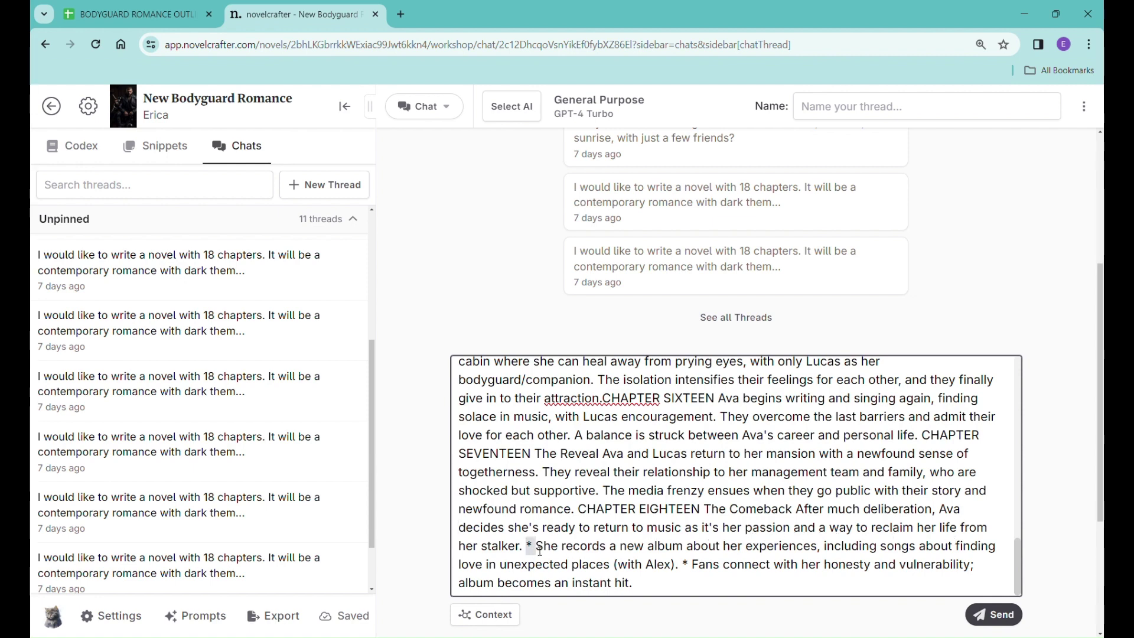
pyautogui.press('BackSpace')
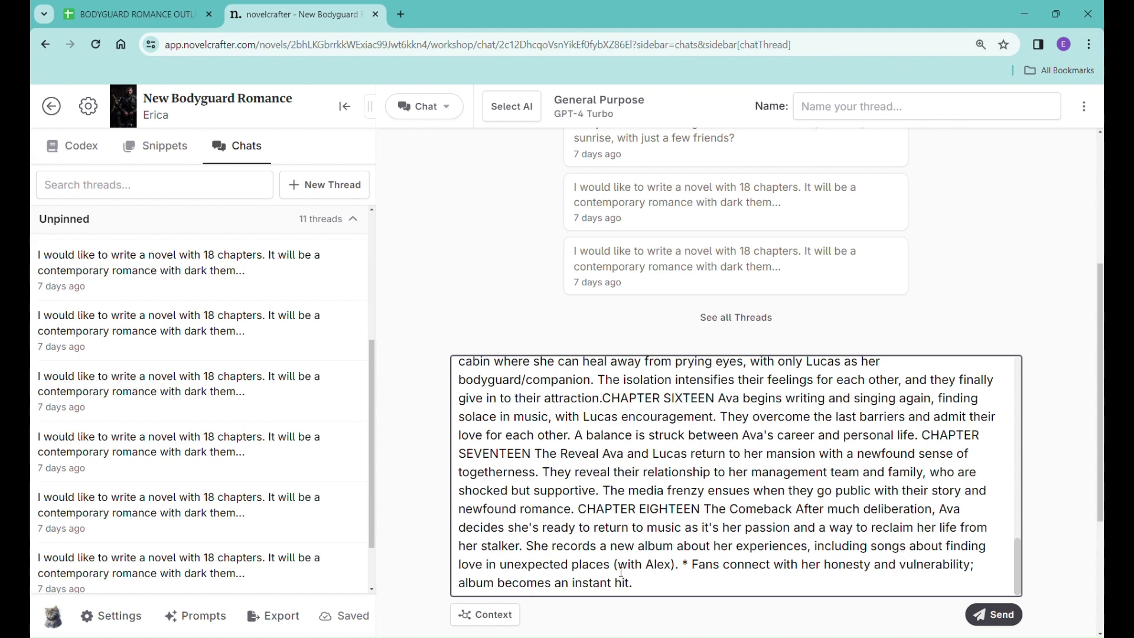
# Step: Remove "(with Alex)" and the following asterisk in Chapter Eighteen, ending the sentence with a period after "unexpected places"
pyautogui.moveTo(614, 566); pyautogui.dragTo(692, 568)
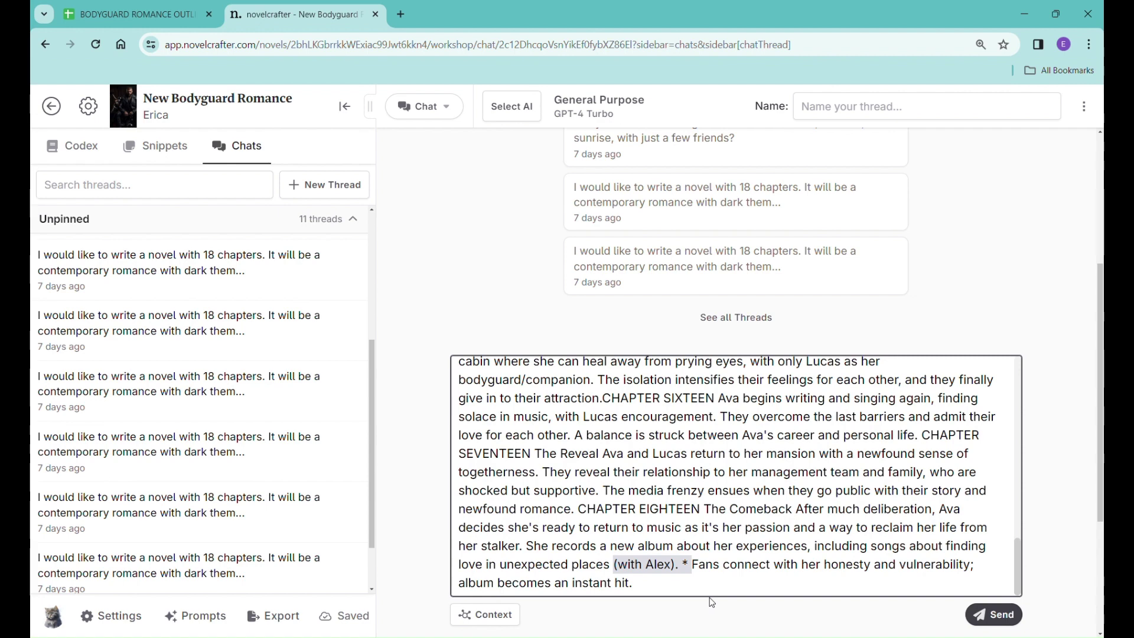
pyautogui.press('BackSpace')
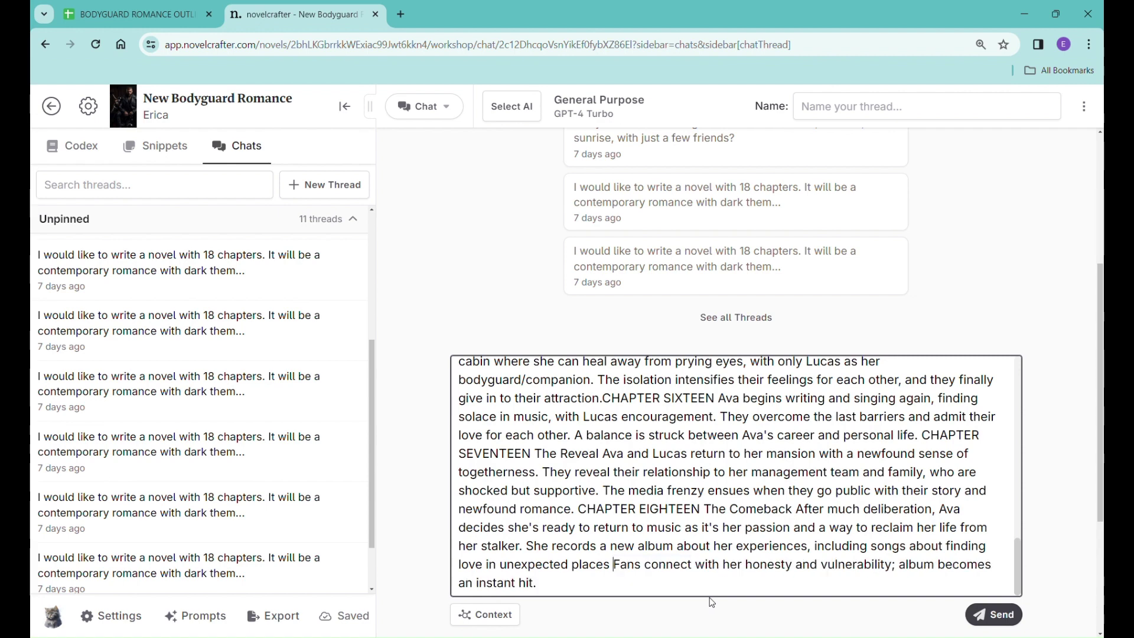
pyautogui.press('BackSpace')
pyautogui.write('.')
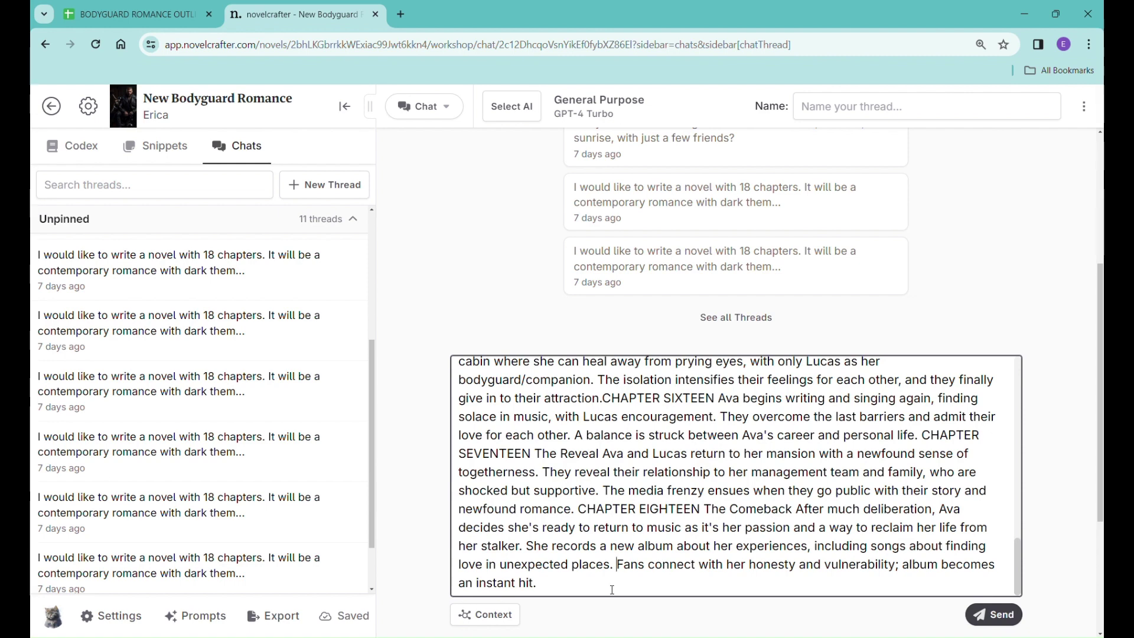
# Step: Try to delete "; album becomes an instant hit" from the end of the Chapter Eighteen summary
pyautogui.click(698, 582)
pyautogui.moveTo(901, 572); pyautogui.dragTo(924, 588)
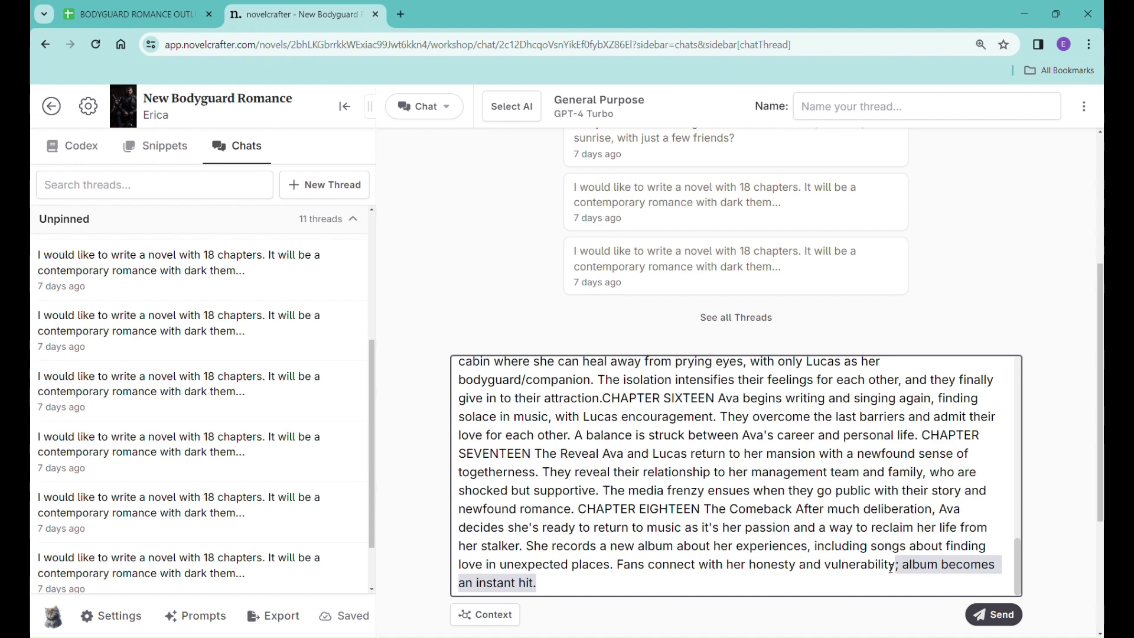
pyautogui.press('BackSpace')
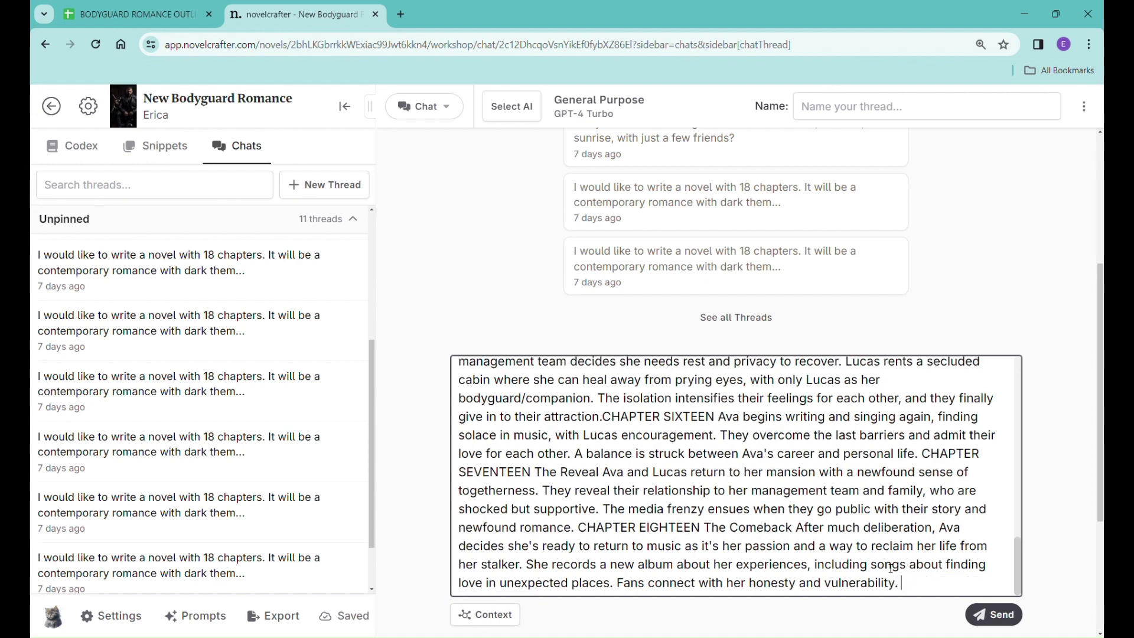
pyautogui.hotkey('ctrl', 'z')
pyautogui.click(928, 570)
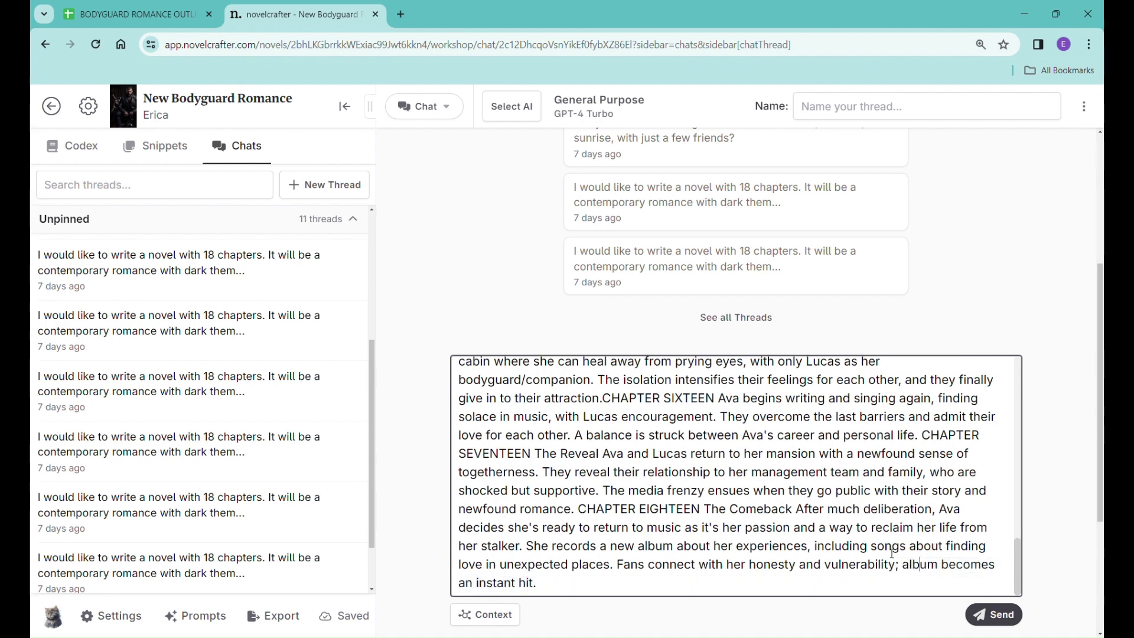
pyautogui.scroll(5, 892, 554)
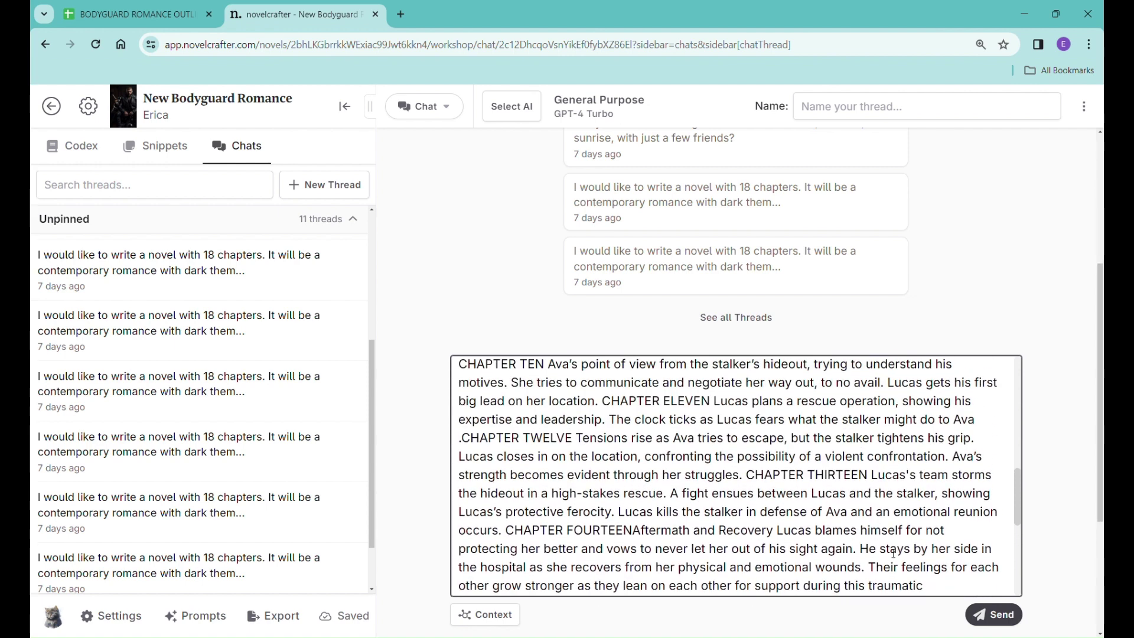
# Step: Review the edited outline in the message from Chapter Nine through the end of Chapter Eighteen for leftover errors
pyautogui.scroll(2, 893, 554)
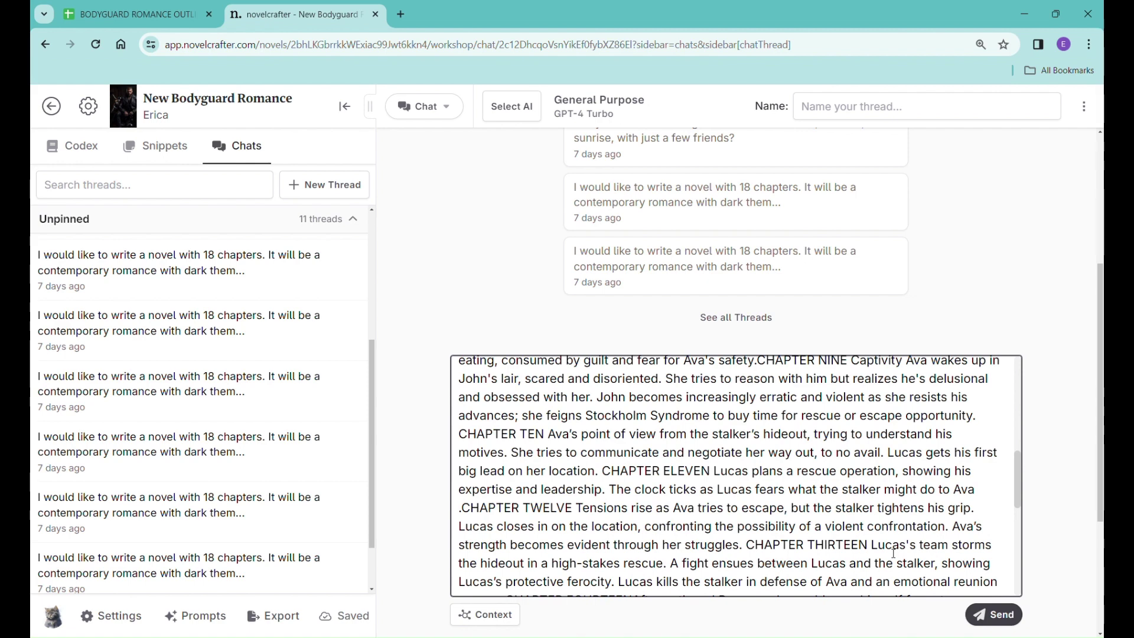
pyautogui.scroll(-5, 894, 553)
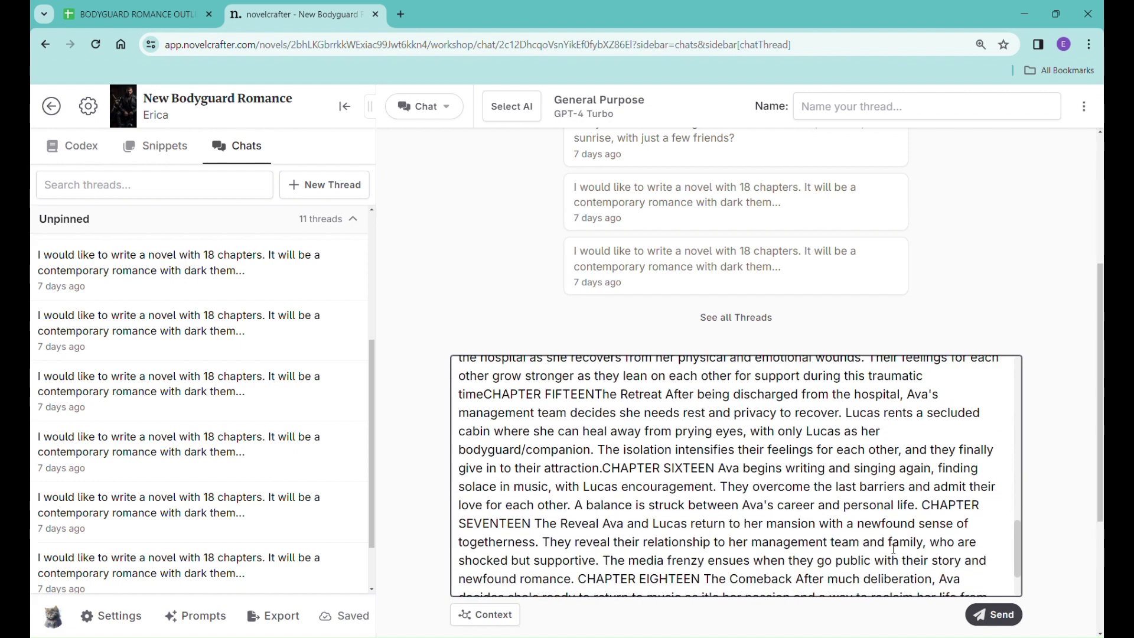
pyautogui.scroll(-2, 893, 548)
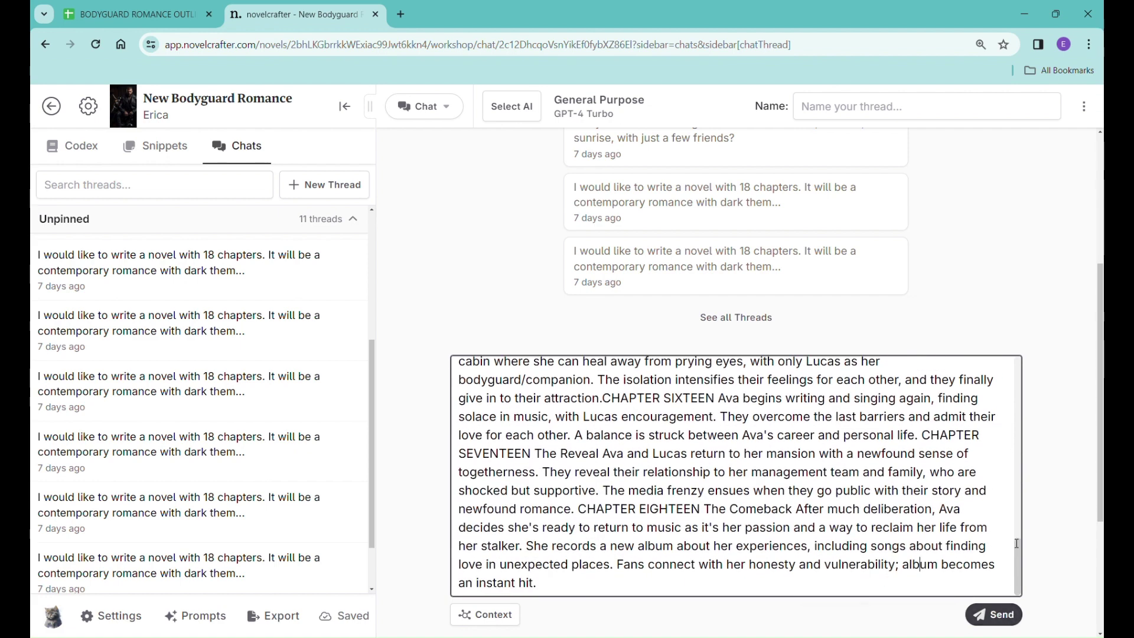
pyautogui.scroll(1, 1022, 560)
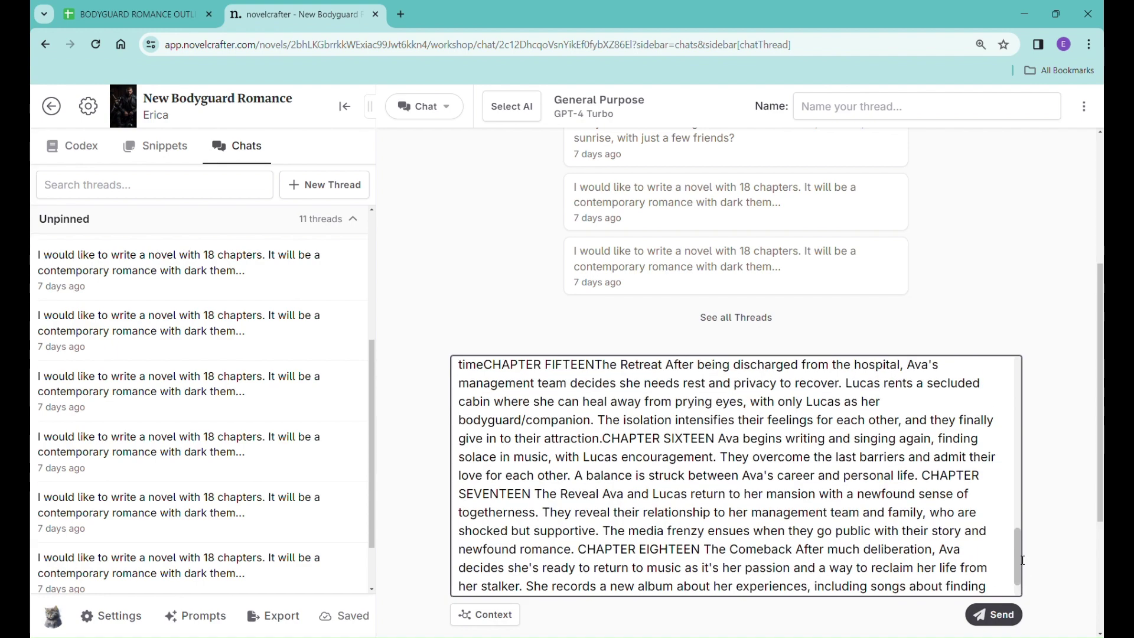
pyautogui.moveTo(1022, 560); pyautogui.dragTo(1041, 584)
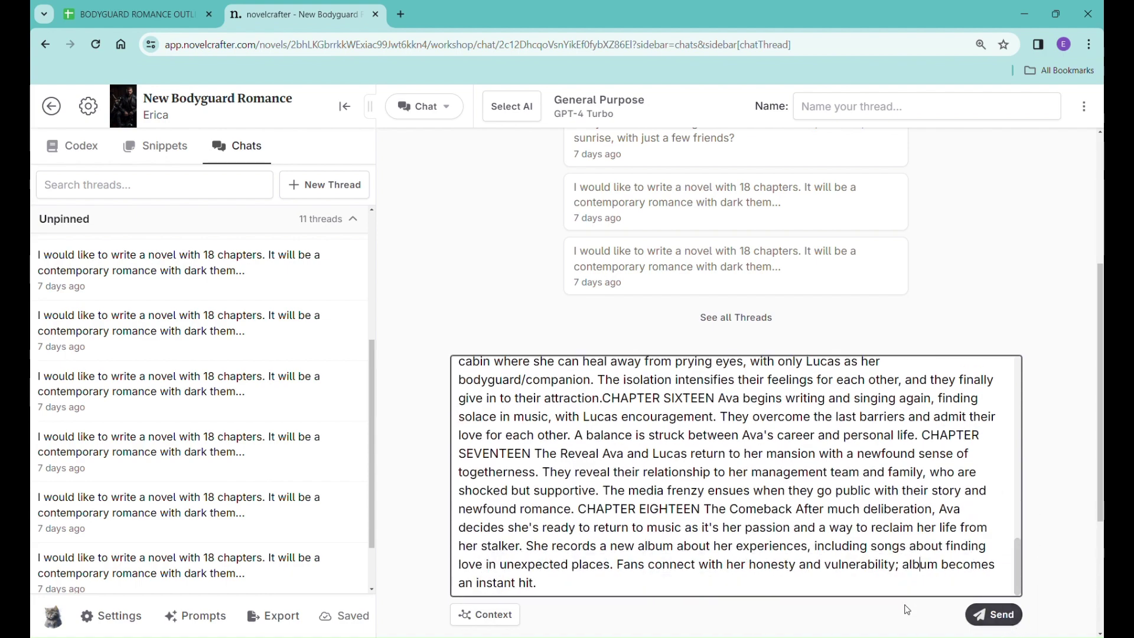
pyautogui.click(785, 589)
# Step: Insert the instruction "Please summarize this novel from this outline- " at the very beginning of the message, before the outline text
pyautogui.moveTo(1018, 576); pyautogui.dragTo(998, 381)
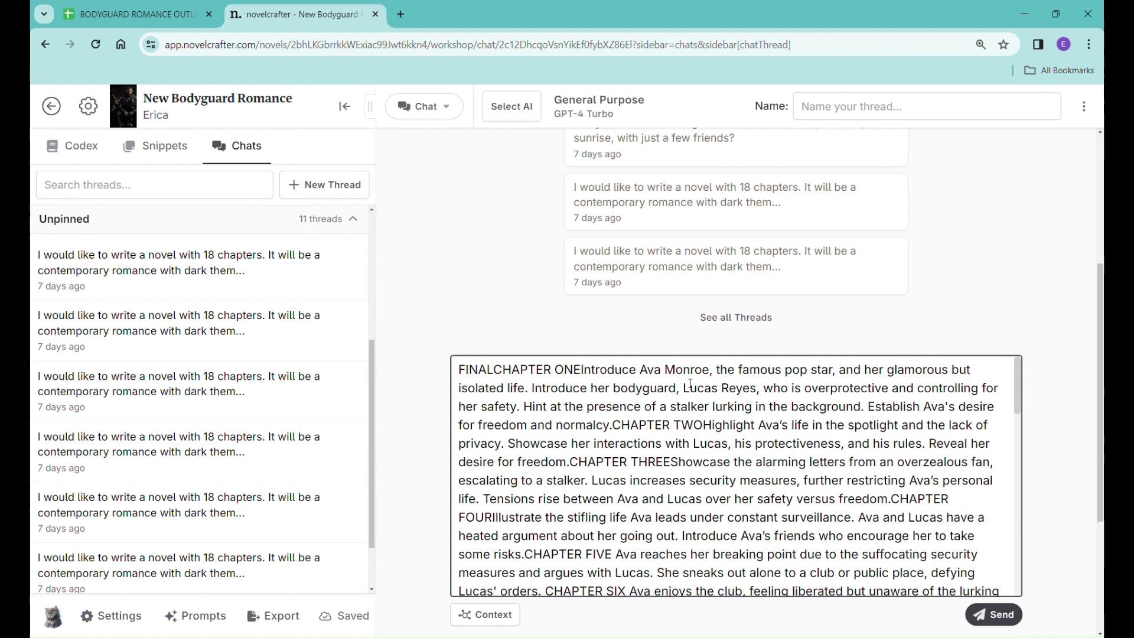
pyautogui.click(464, 376)
pyautogui.write('This')
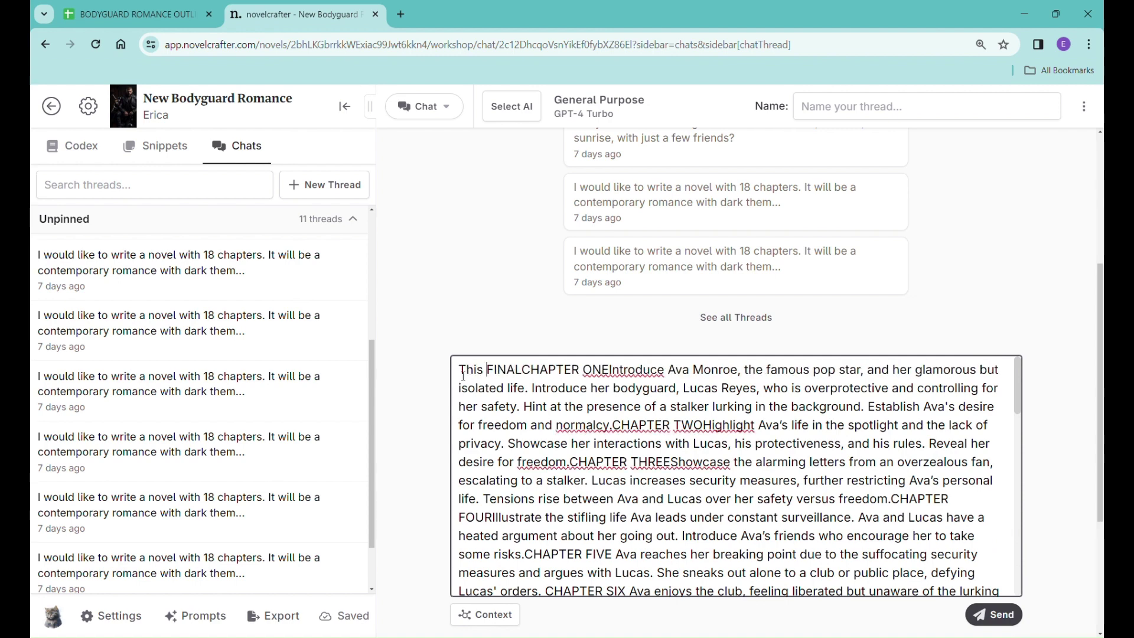
pyautogui.press('BackSpace')
pyautogui.press('BackSpace')
pyautogui.press('BackSpace')
pyautogui.press('BackSpace')
pyautogui.press('BackSpace')
pyautogui.write('Please sup')
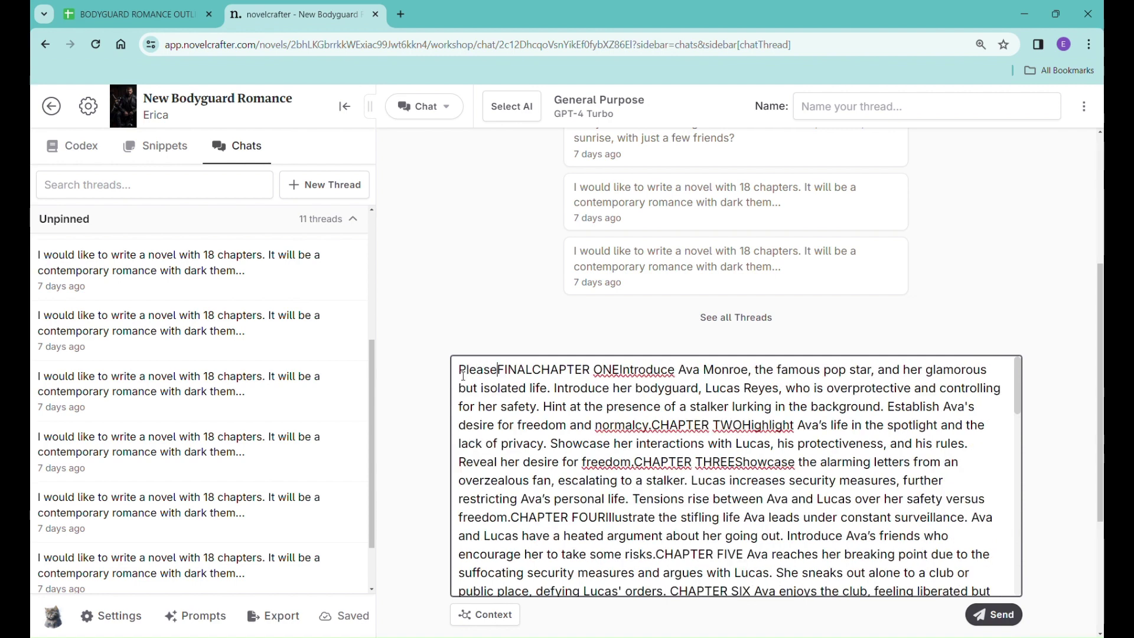
pyautogui.write('port')
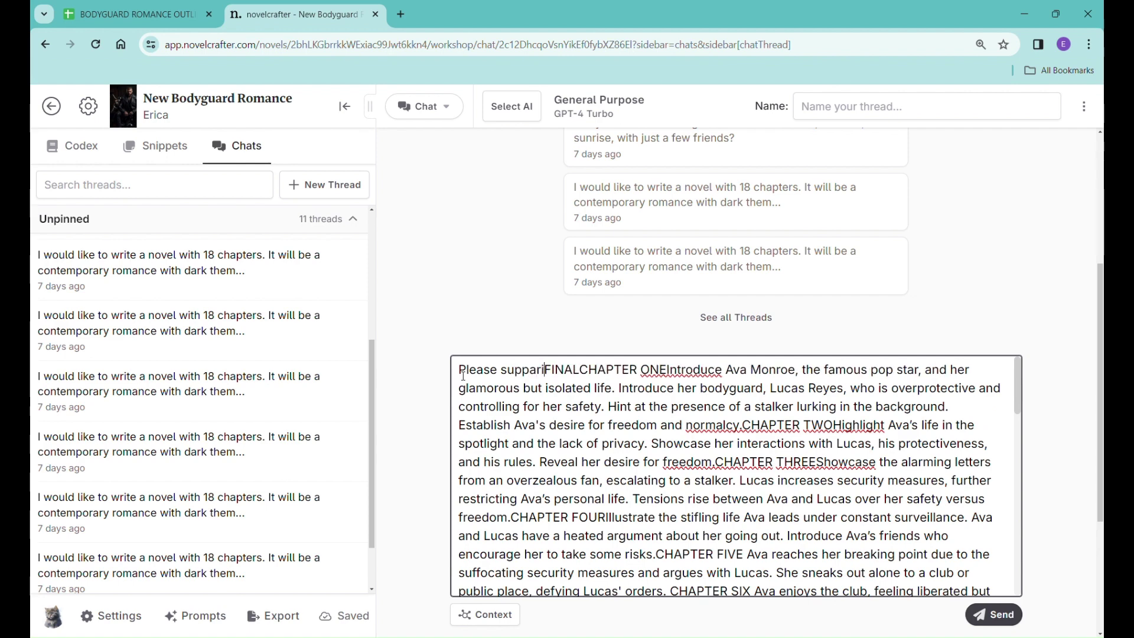
pyautogui.press('BackSpace')
pyautogui.press('BackSpace')
pyautogui.press('BackSpace')
pyautogui.press('BackSpace')
pyautogui.press('BackSpace')
pyautogui.write('mmarize this ')
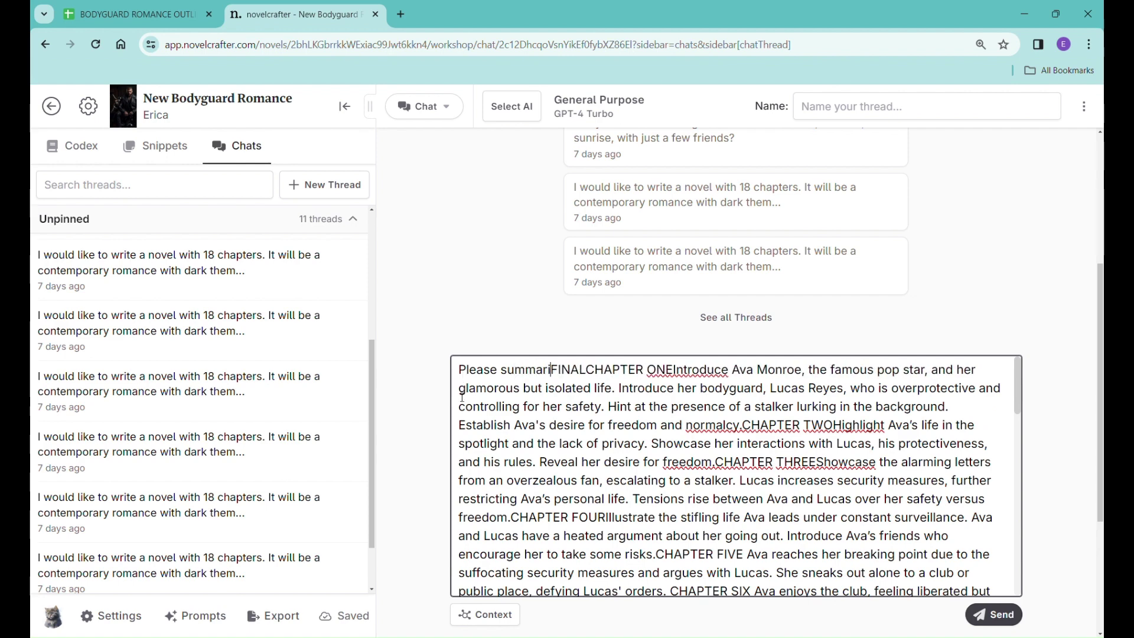
pyautogui.write('novel -')
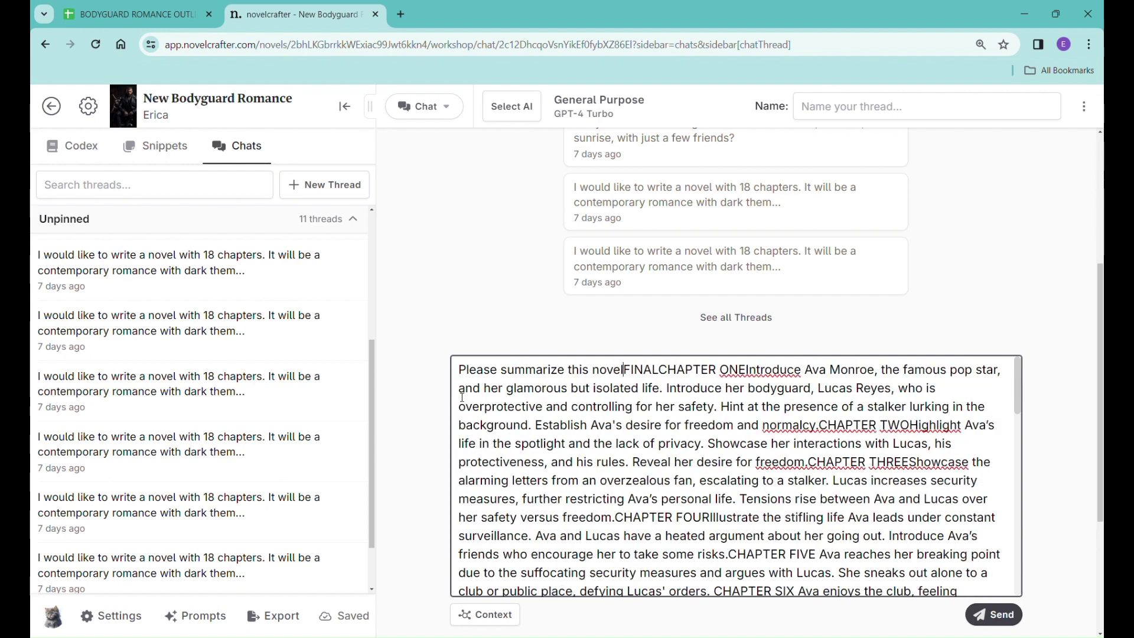
pyautogui.press('BackSpace')
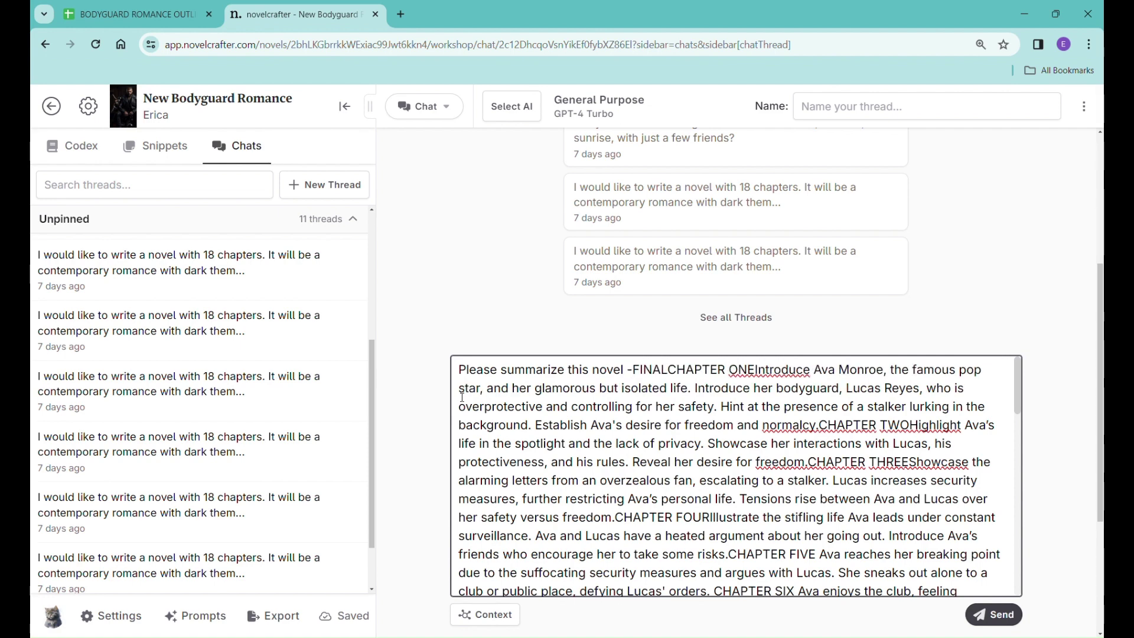
pyautogui.write('from this outline-')
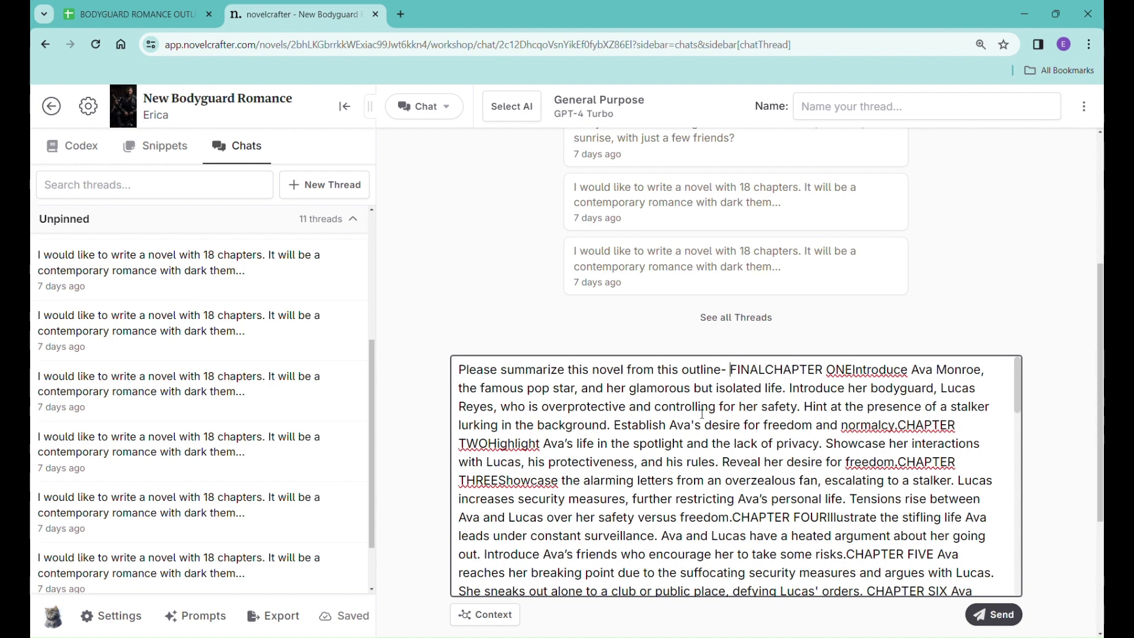
# Step: Delete the word "FINAL" before the Chapter One heading and send the summary request to the chat
pyautogui.moveTo(734, 378); pyautogui.dragTo(771, 377)
pyautogui.press('BackSpace')
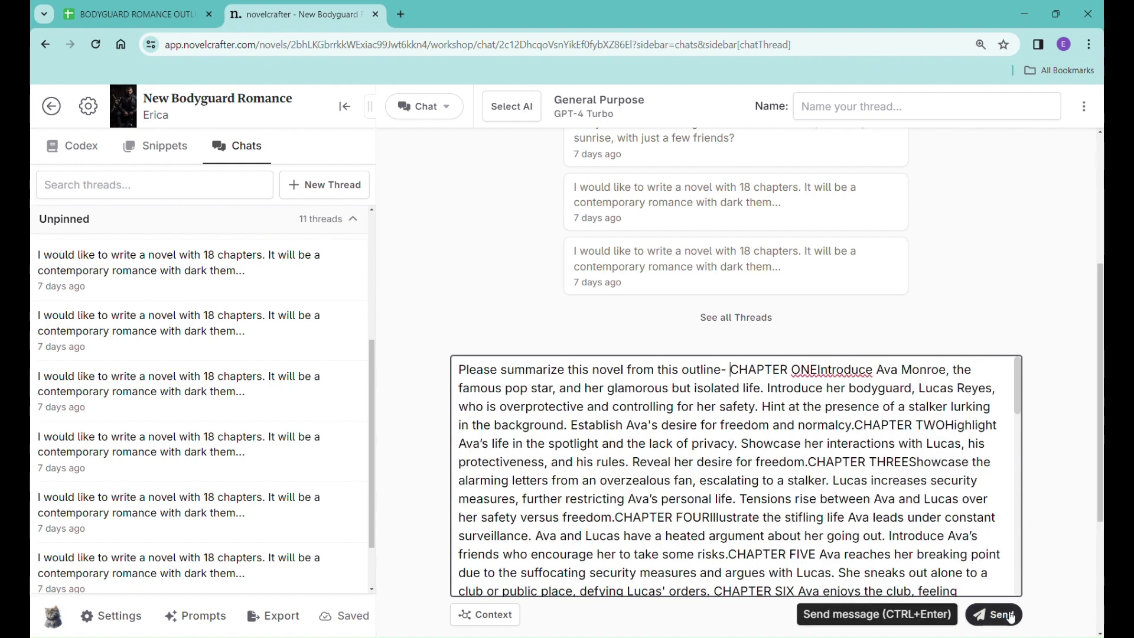
pyautogui.click(1007, 614)
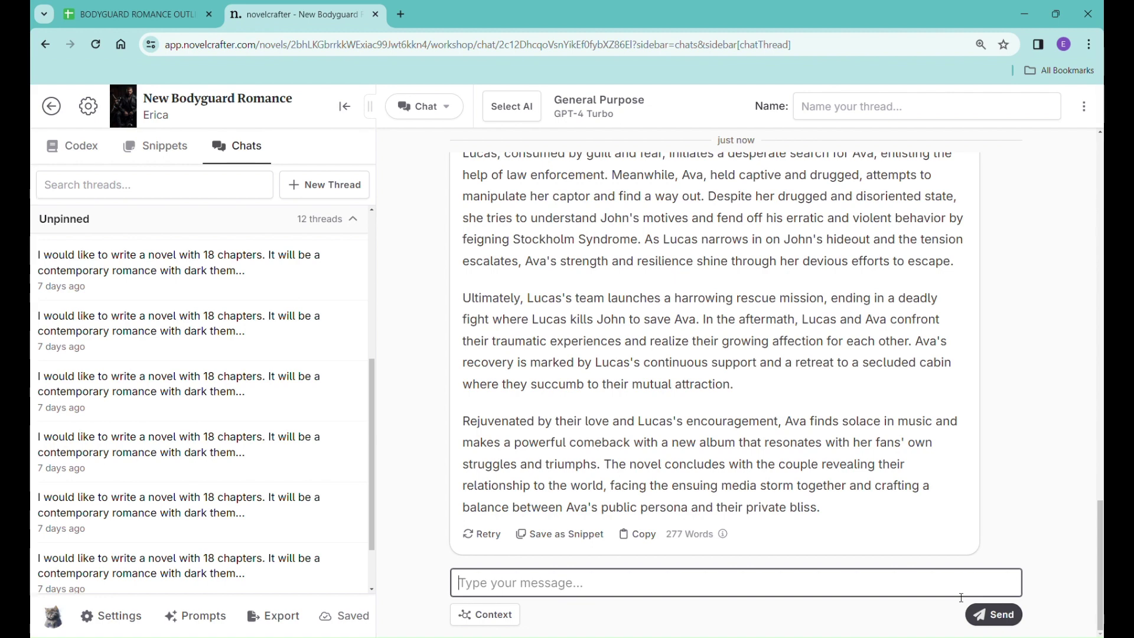
# Step: Ask the chat "what are the strengths and weaknesses that you see in the novel?"
pyautogui.write('What are the strength')
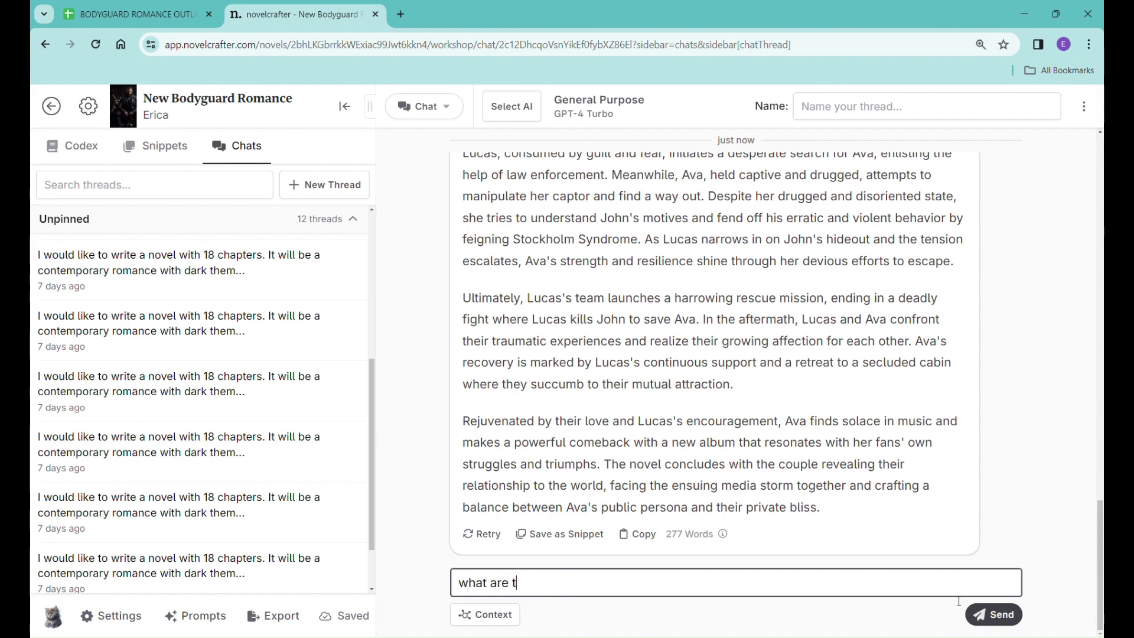
pyautogui.write('san')
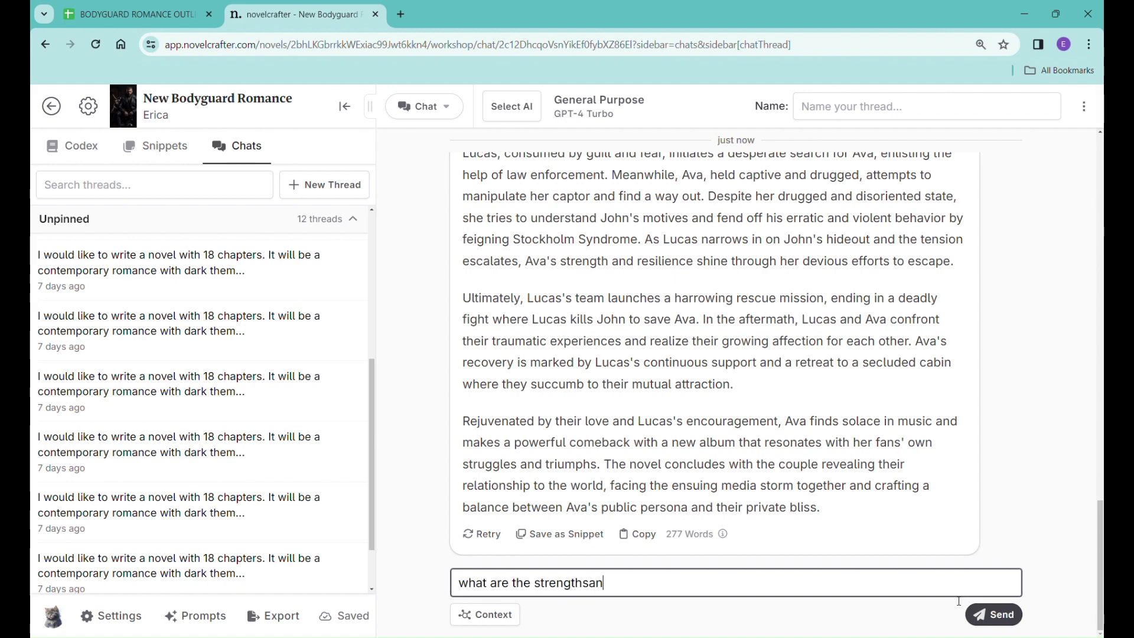
pyautogui.press('BackSpace')
pyautogui.press('BackSpace')
pyautogui.write('and weakne')
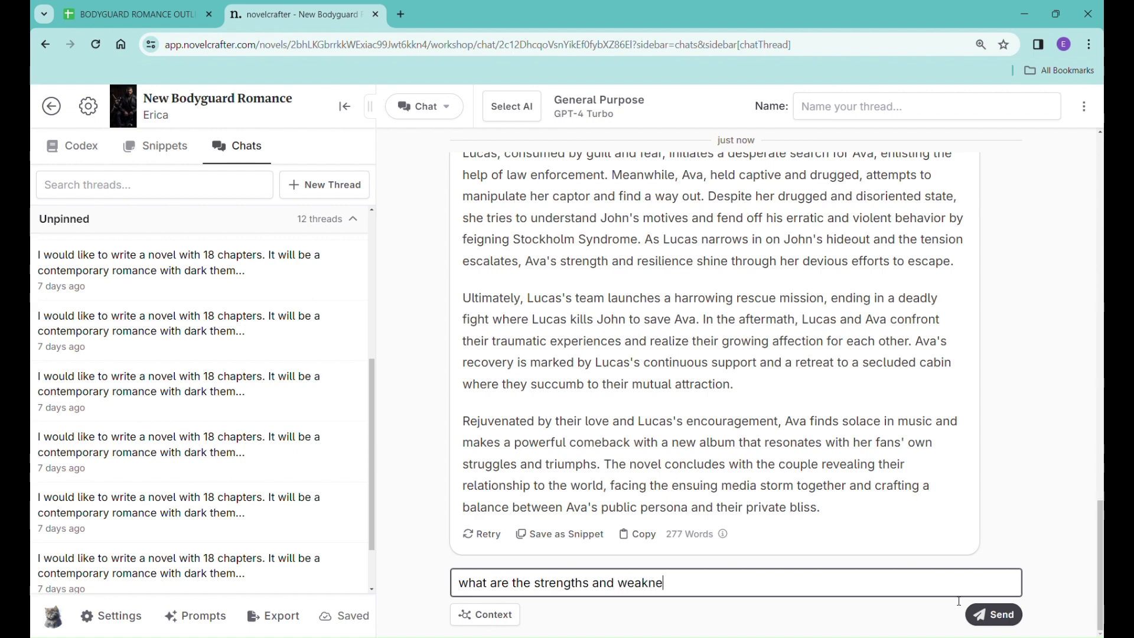
pyautogui.write('sses that you see in the novel?')
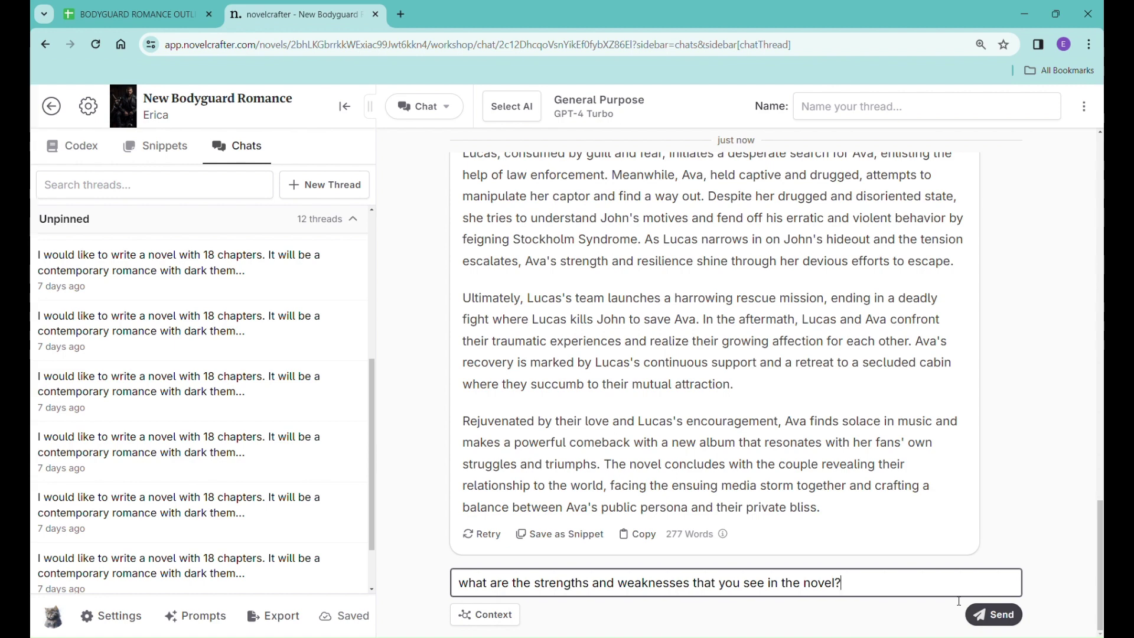
pyautogui.hotkey('shift', 'Return')
pyautogui.press('BackSpace')
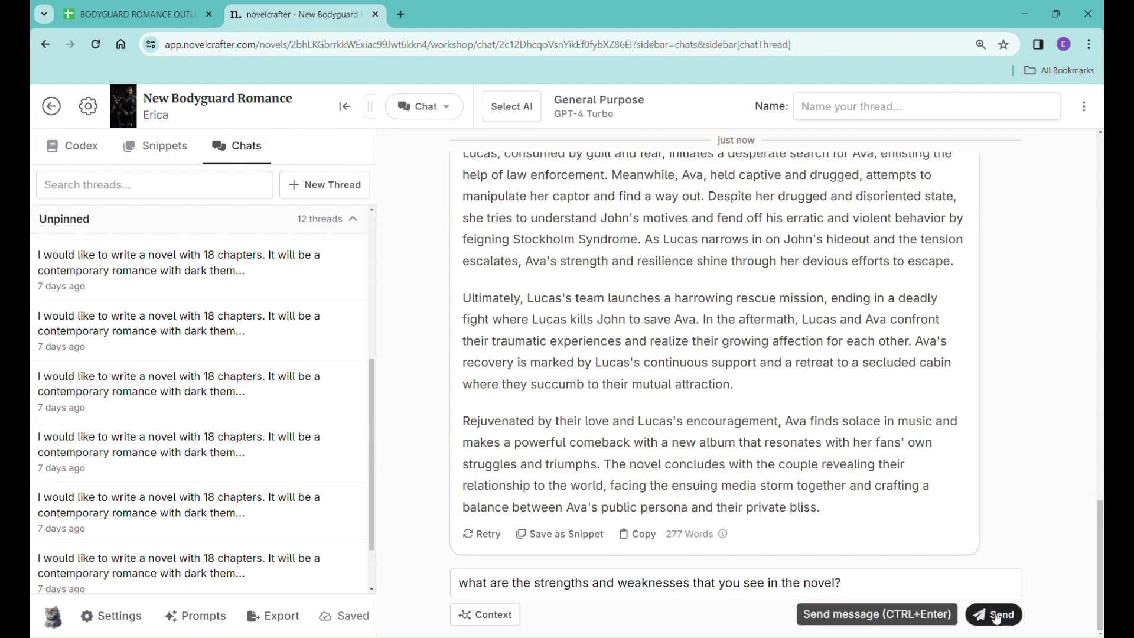
pyautogui.click(997, 614)
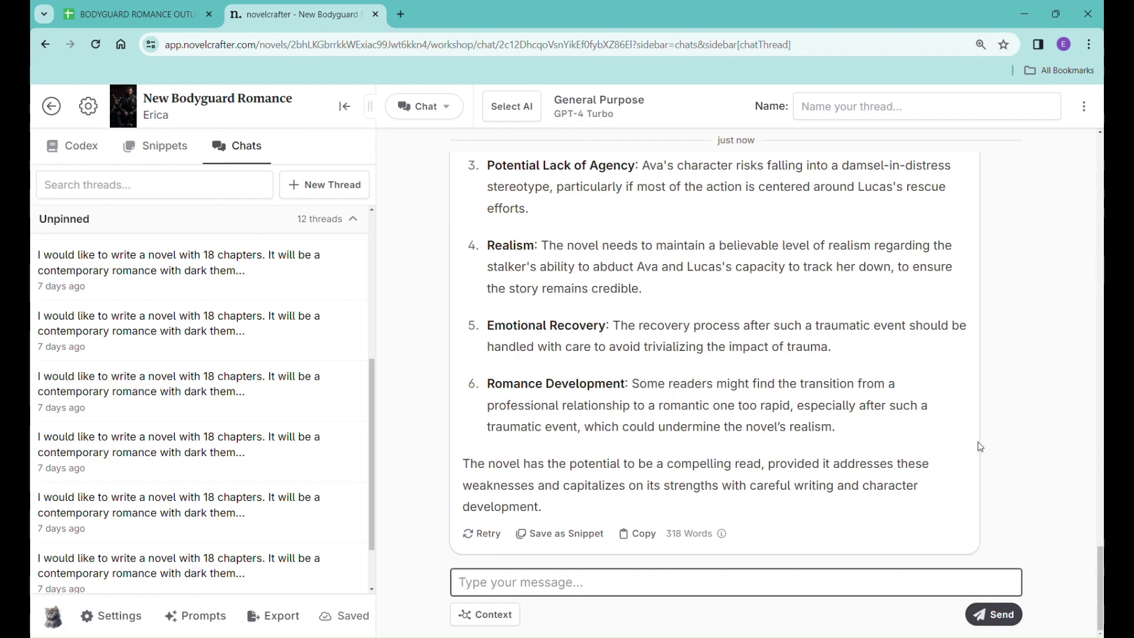
# Step: Review the listed strengths and weaknesses, and copy the full "Characterization of the Stalker" weakness from the reply
pyautogui.scroll(8, 981, 447)
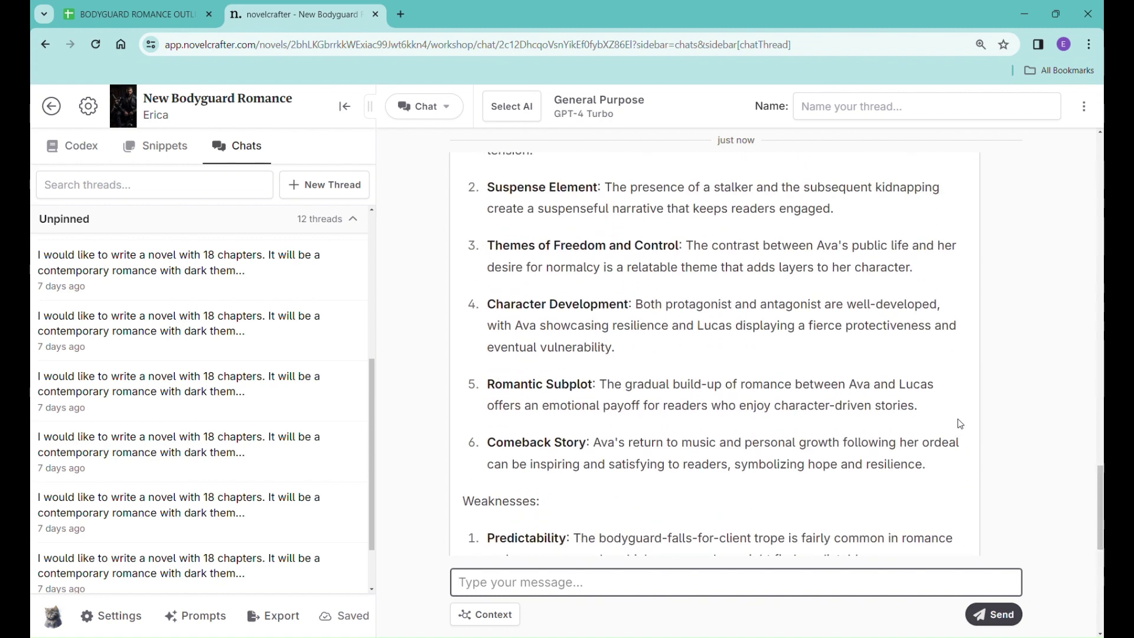
pyautogui.scroll(4, 960, 424)
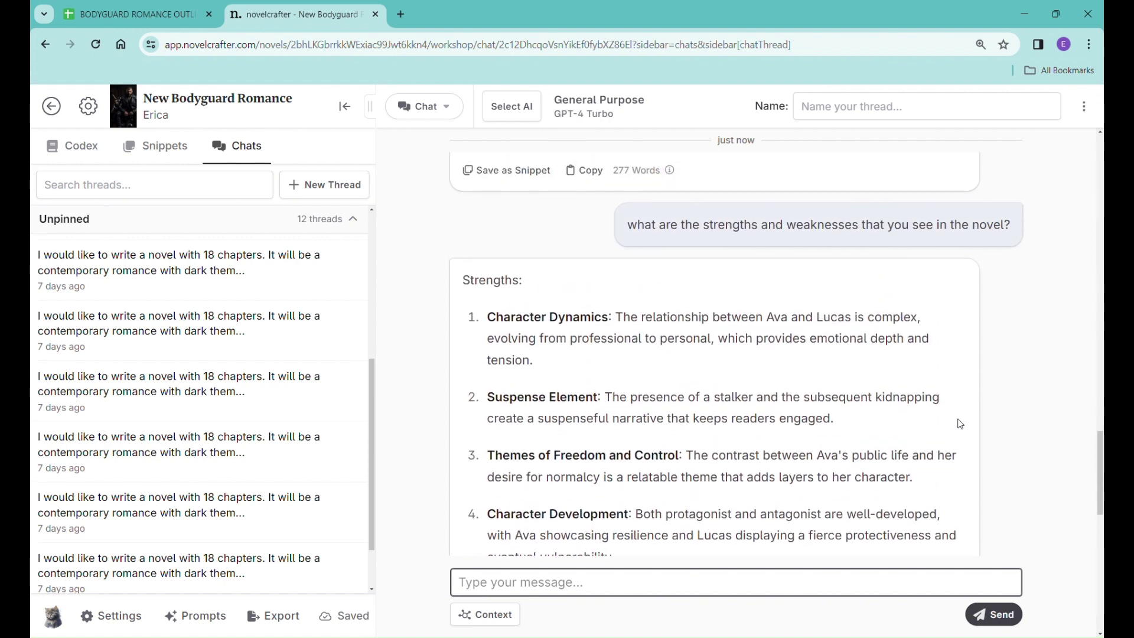
pyautogui.scroll(-6, 960, 424)
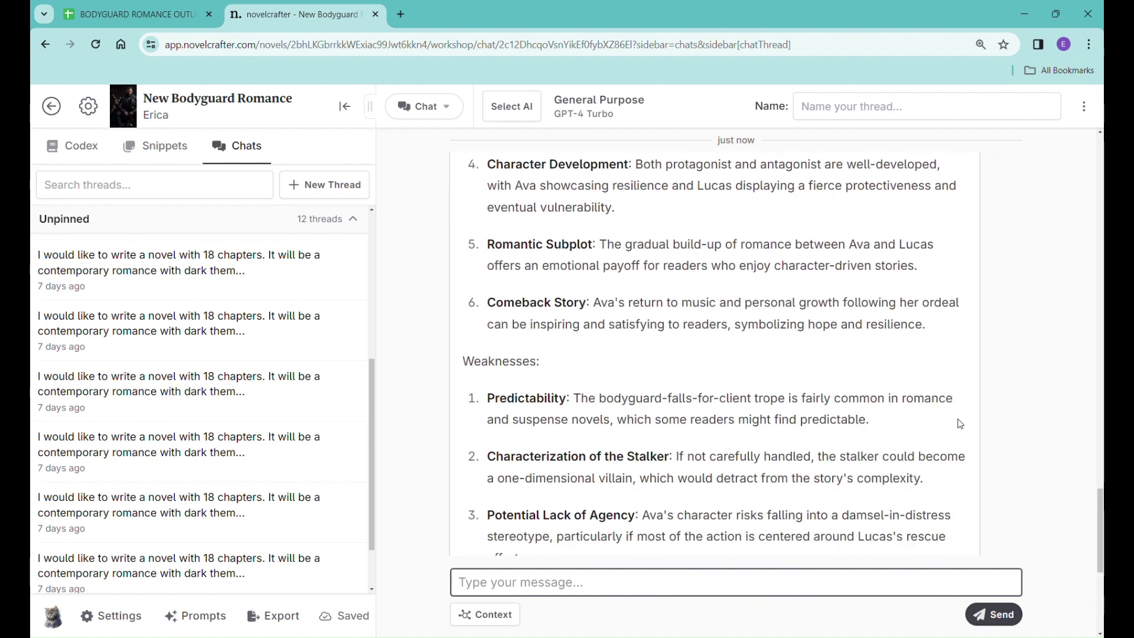
pyautogui.scroll(-3, 960, 423)
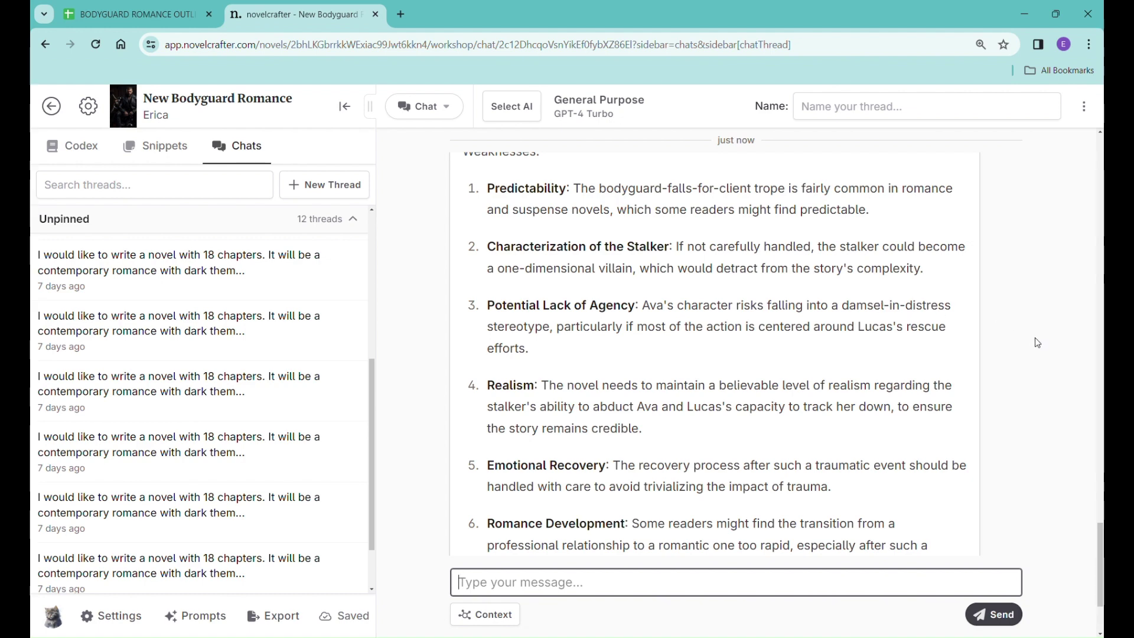
pyautogui.scroll(-1, 1037, 342)
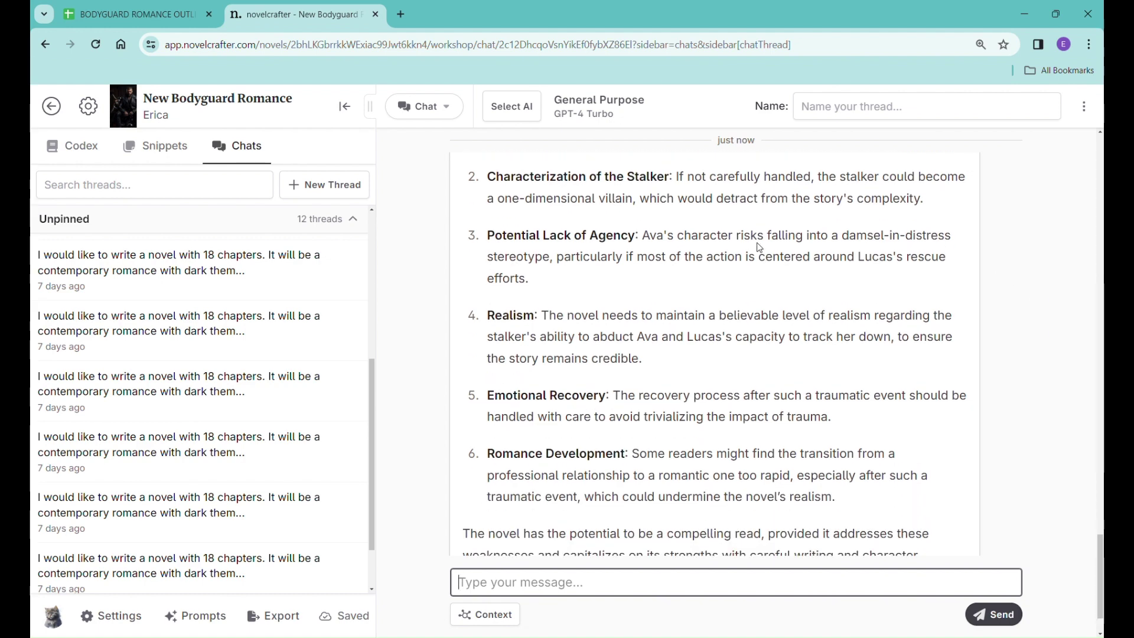
pyautogui.moveTo(488, 177); pyautogui.dragTo(932, 210)
pyautogui.hotkey('ctrl', 'c')
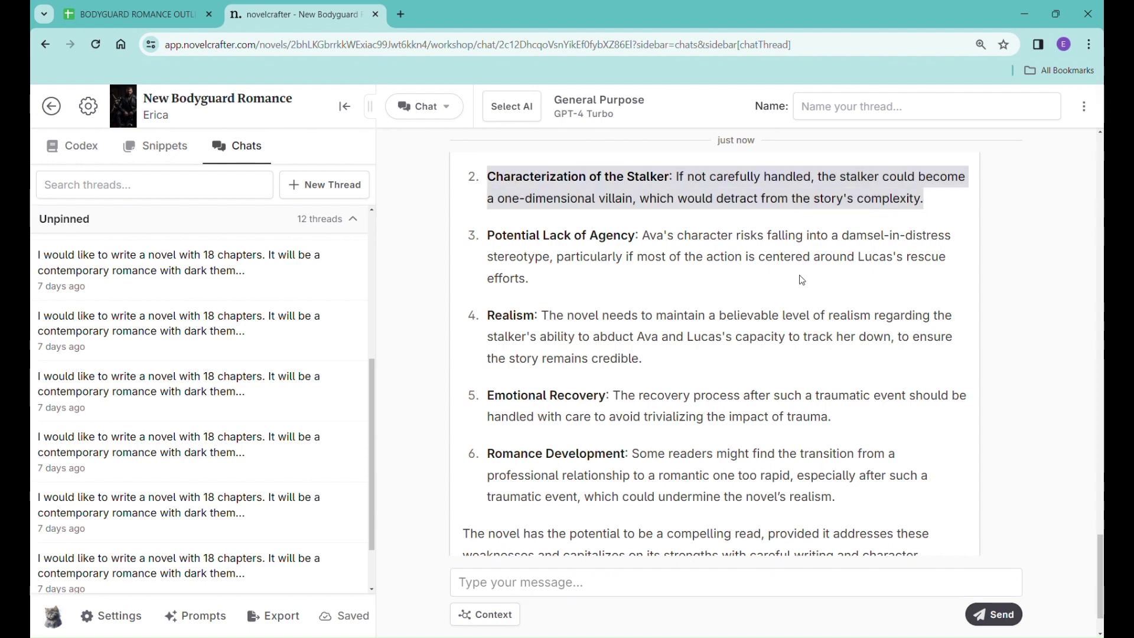
# Step: Send a message reading "how can i address this - " followed by the copied stalker characterization weakness
pyautogui.click(627, 583)
pyautogui.write('h')
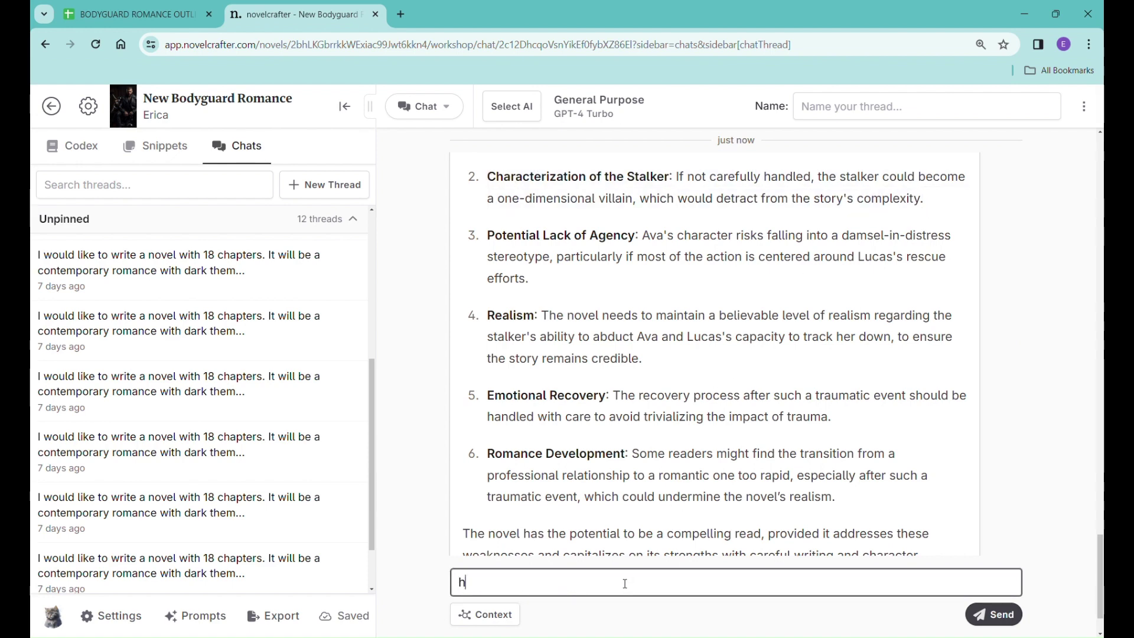
pyautogui.write('ow can i address this -')
pyautogui.hotkey('ctrl', 'v')
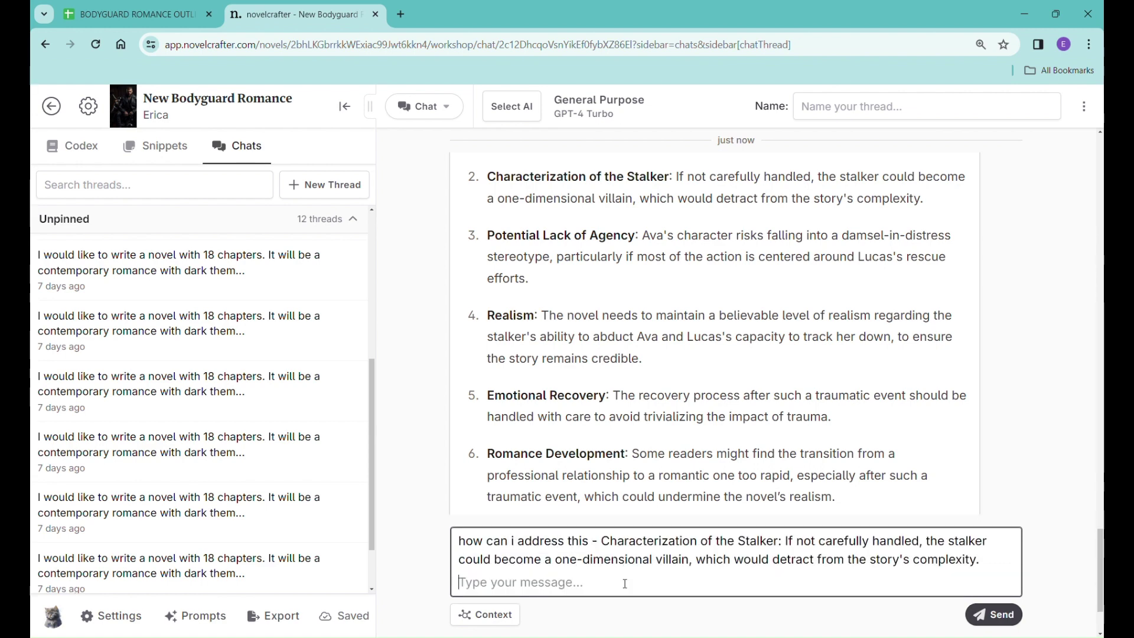
pyautogui.click(1003, 615)
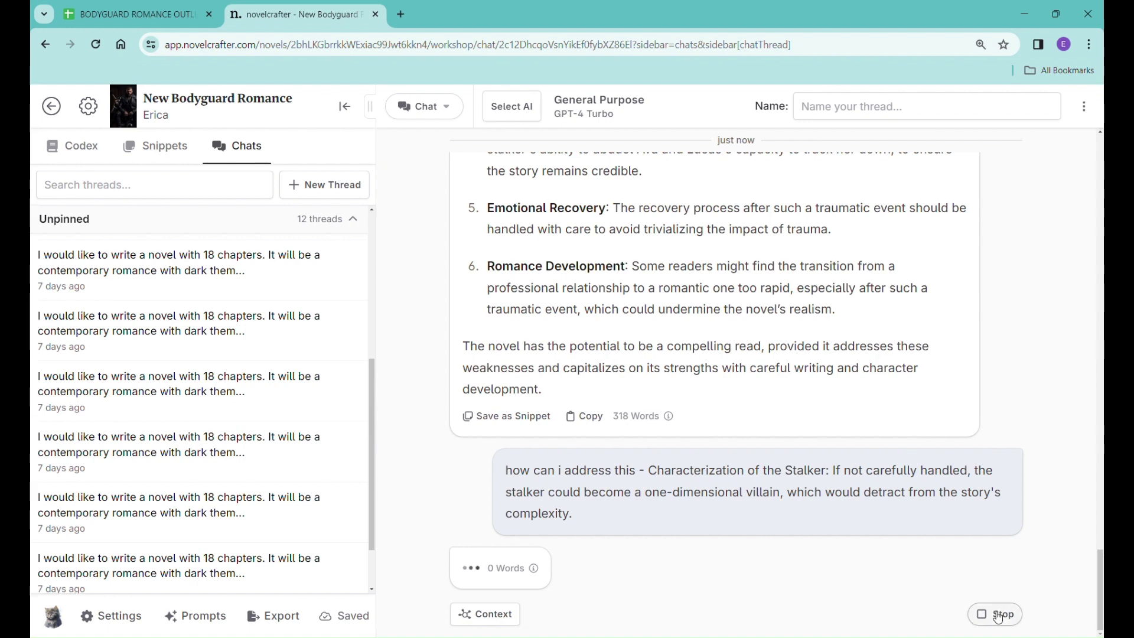
# Step: Stop the pending reply and resend the same question about the stalker's characterization
pyautogui.click(991, 612)
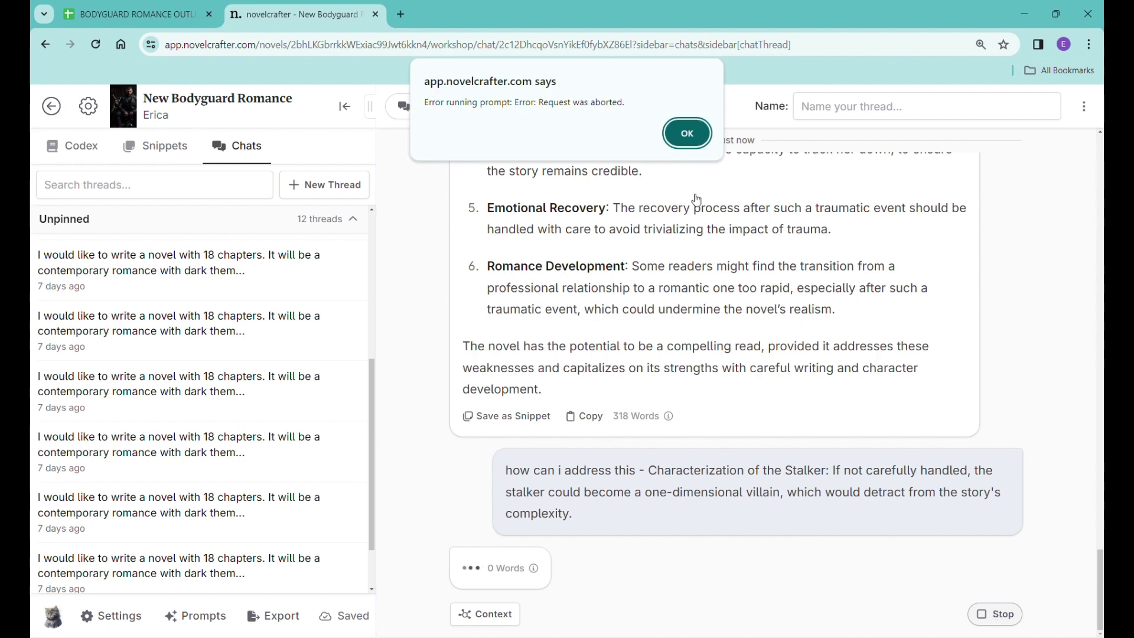
pyautogui.click(674, 136)
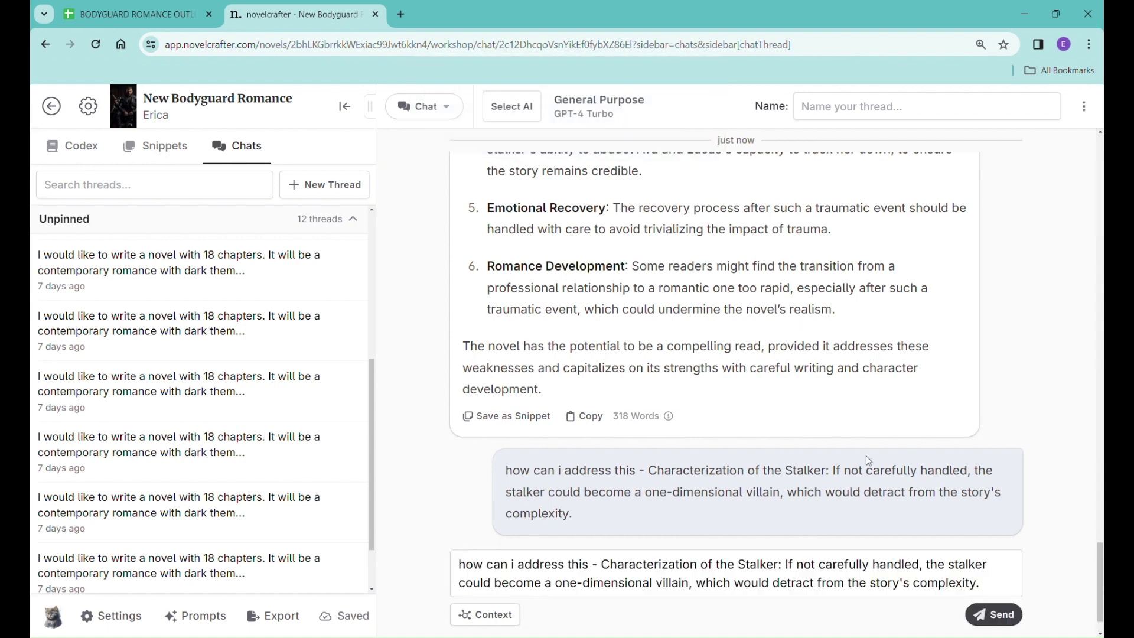
pyautogui.click(998, 615)
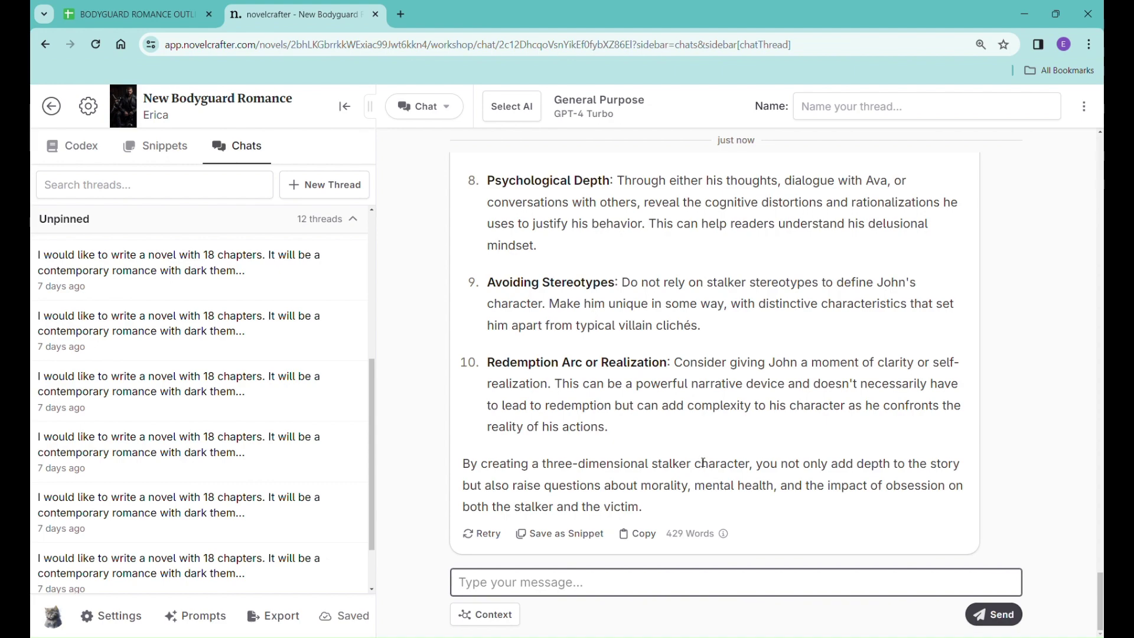
# Step: Copy the full "Realism" weakness from the chat's earlier list of strengths and weaknesses
pyautogui.scroll(15, 703, 455)
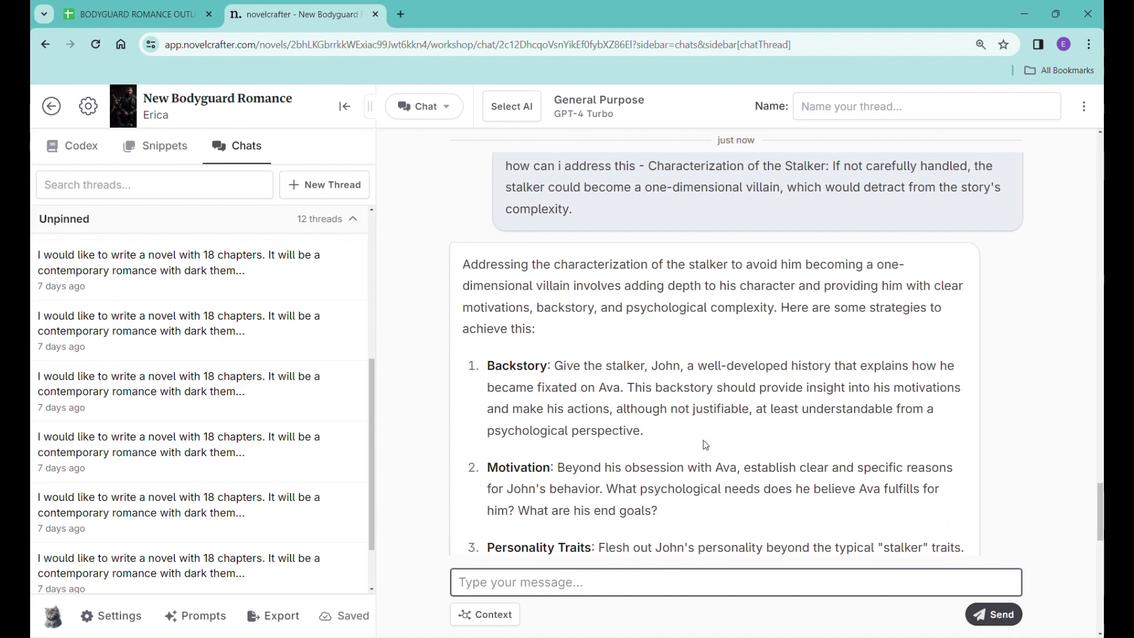
pyautogui.scroll(10, 705, 445)
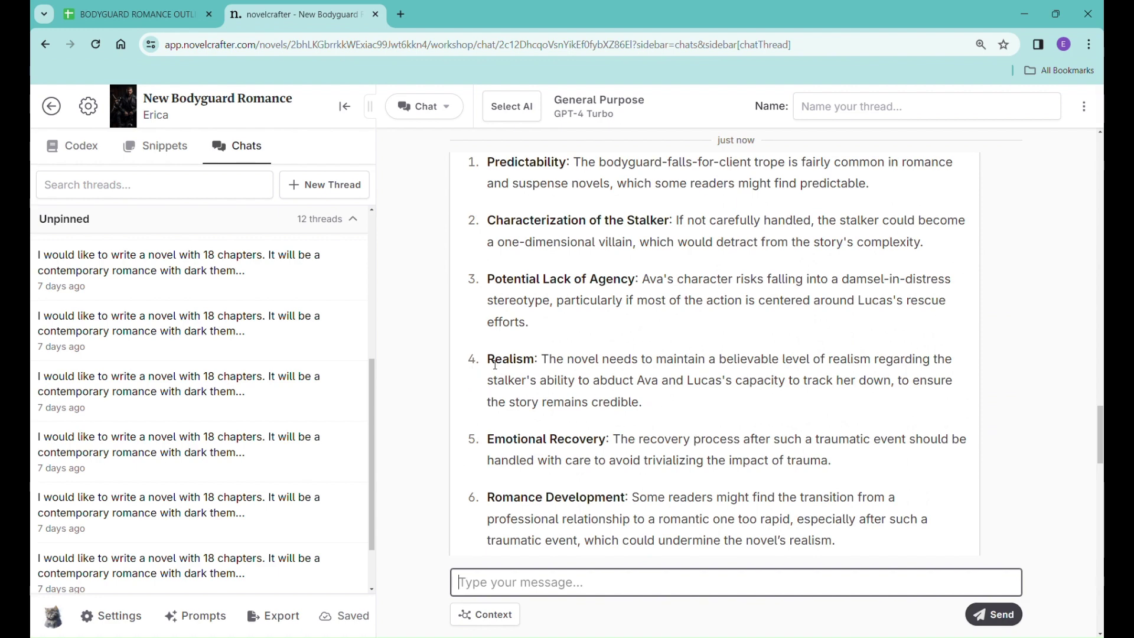
pyautogui.scroll(1, 495, 365)
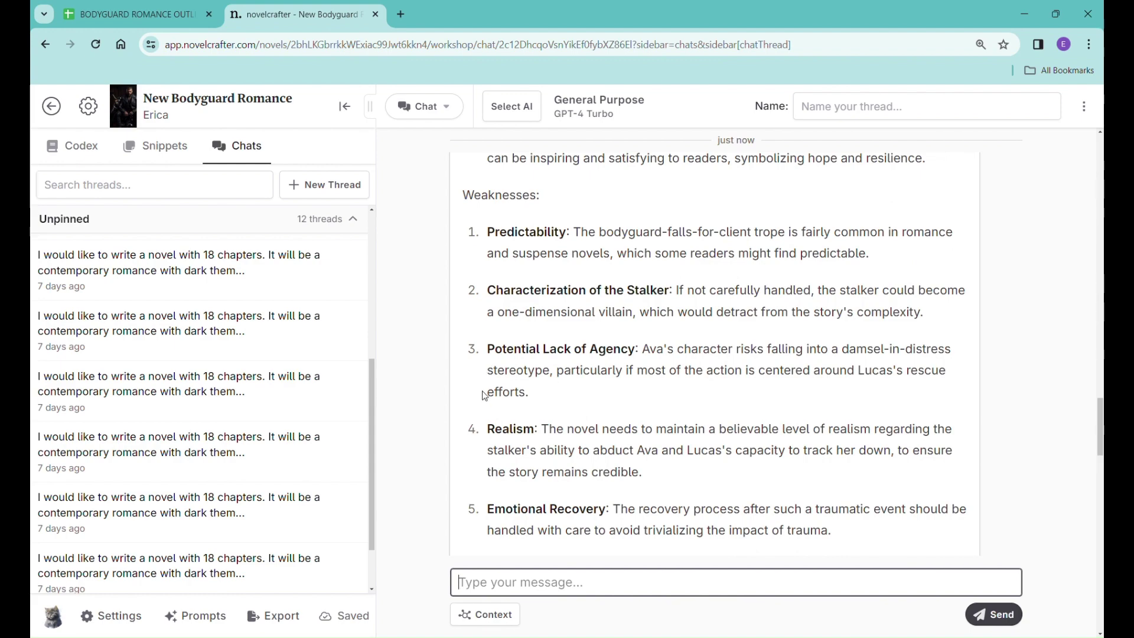
pyautogui.moveTo(486, 429); pyautogui.dragTo(671, 478)
pyautogui.hotkey('ctrl', 'c')
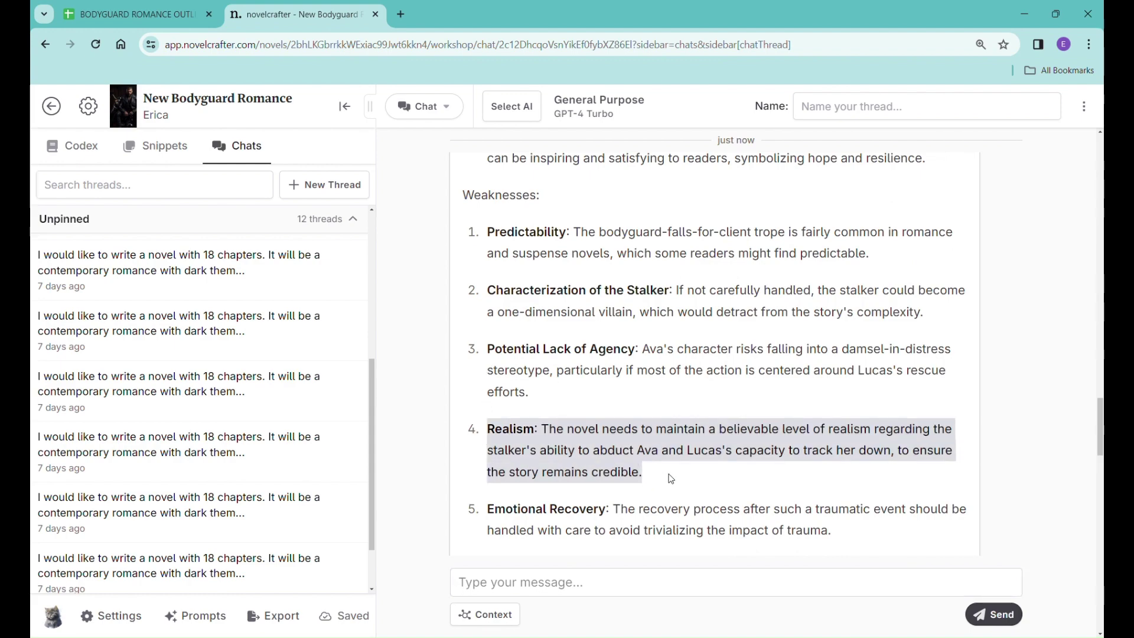
# Step: Send a message reading "how can i address this:" followed by the copied realism weakness
pyautogui.scroll(-20, 646, 480)
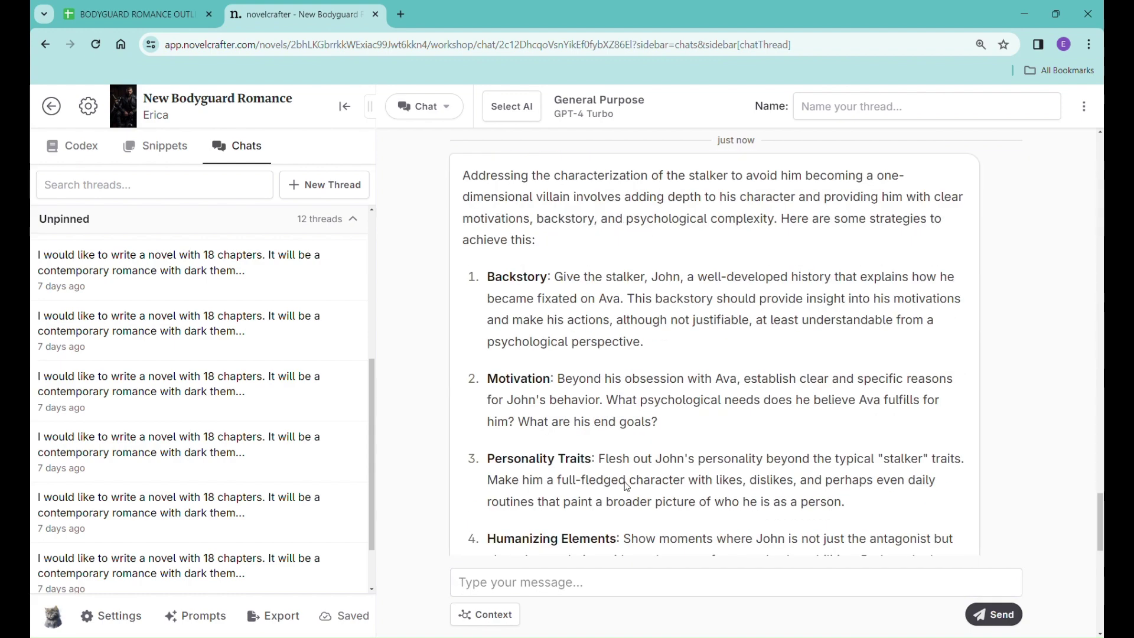
pyautogui.click(613, 591)
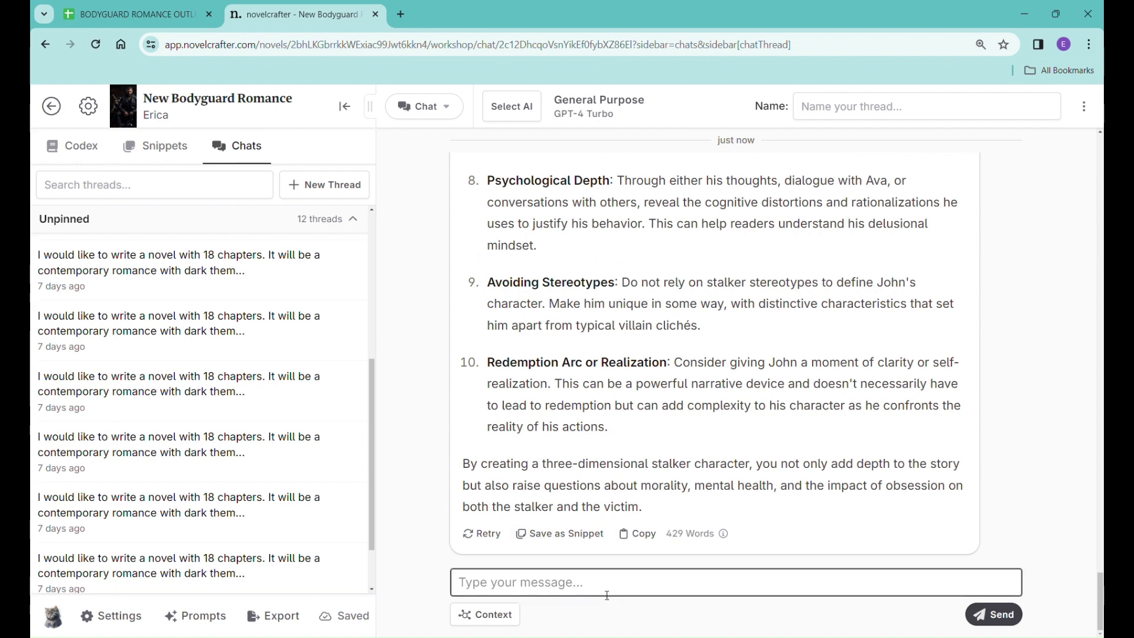
pyautogui.write('how can i ad')
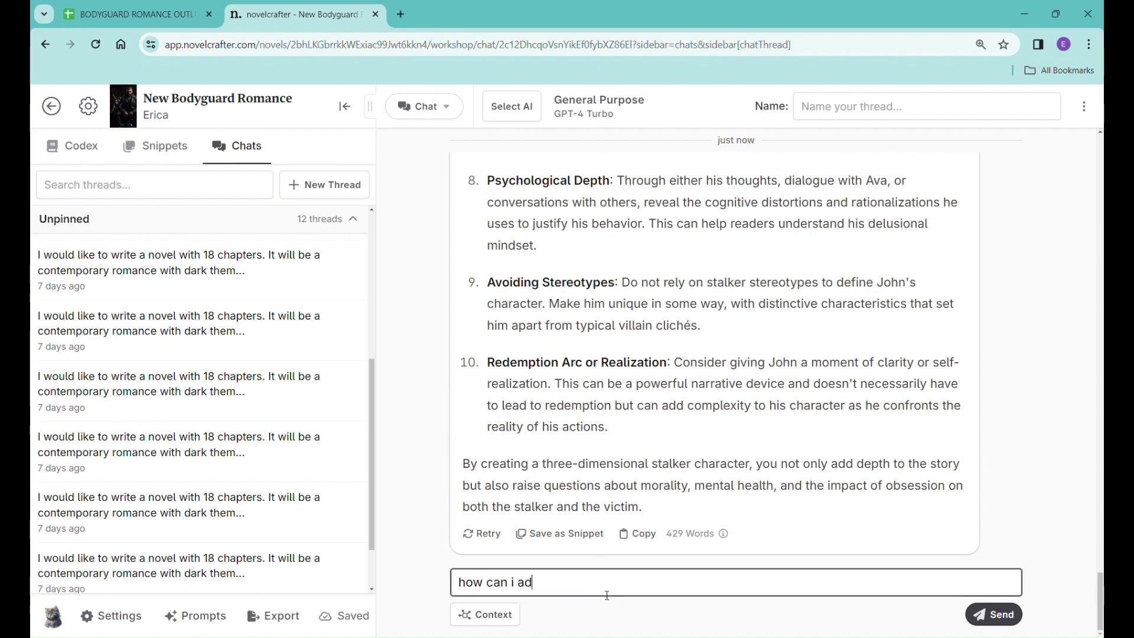
pyautogui.write('ress')
pyautogui.press('BackSpace')
pyautogui.press('BackSpace')
pyautogui.press('BackSpace')
pyautogui.press('BackSpace')
pyautogui.write('dress this:')
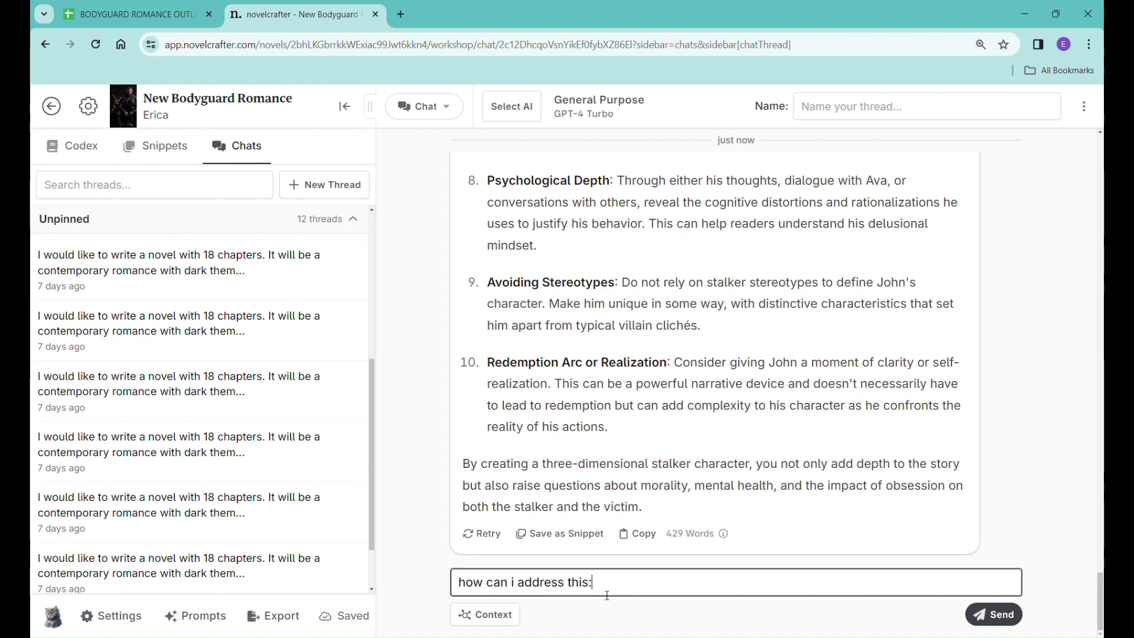
pyautogui.hotkey('ctrl', 'v')
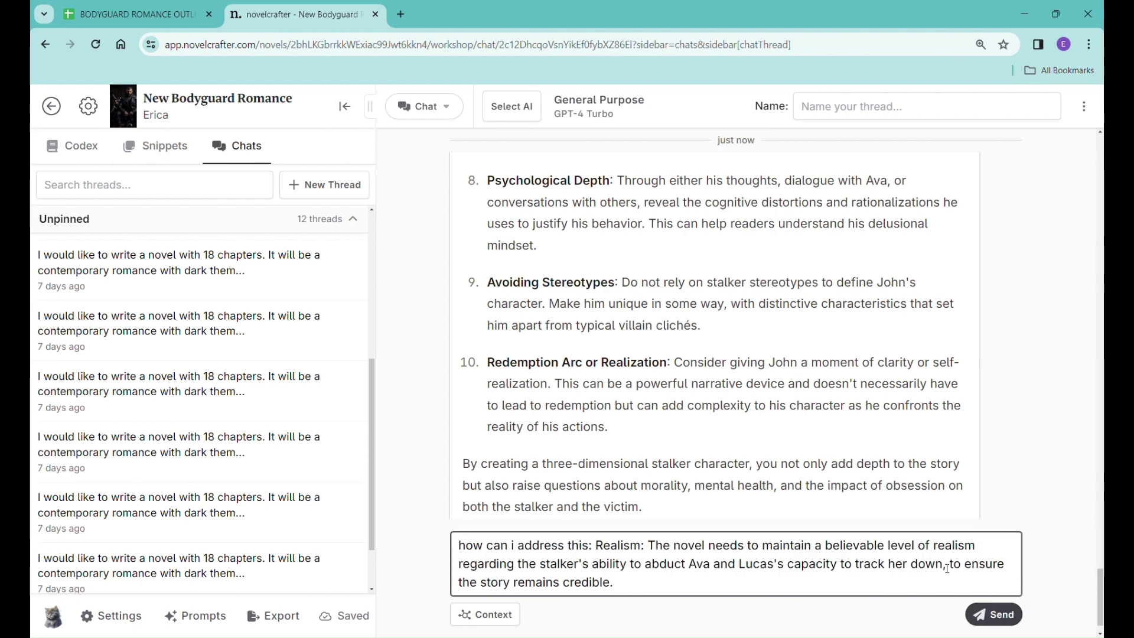
pyautogui.click(983, 619)
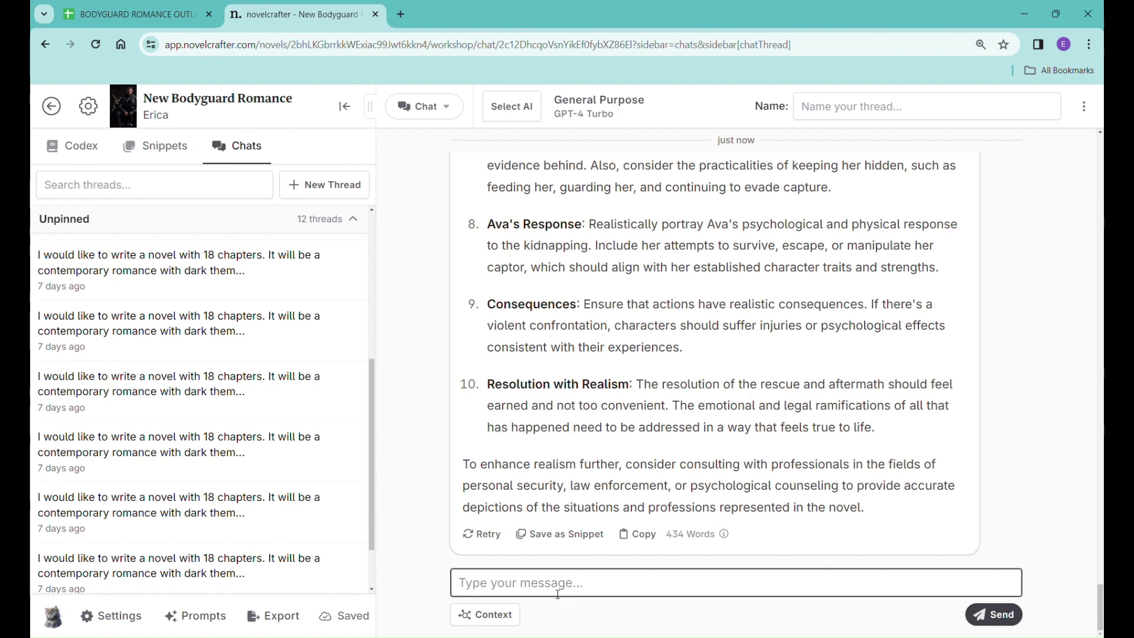
# Step: Send "please provide an outline for this novel with the 18 chapters I provided above", and check the FINAL column in the Google Sheets outline
pyautogui.write('please provid')
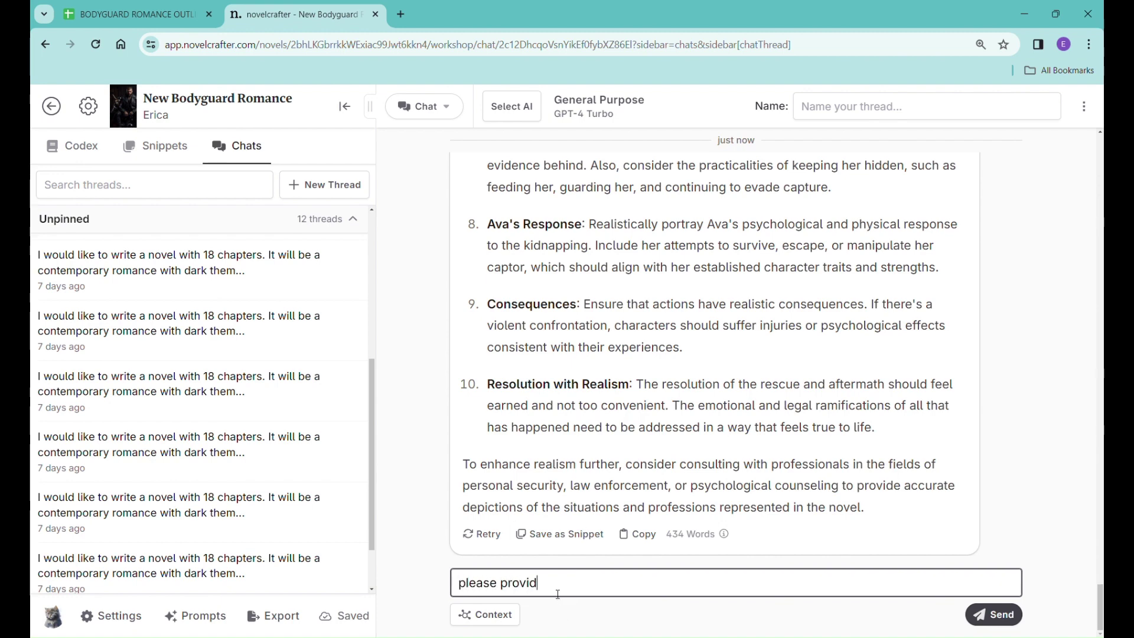
pyautogui.write('e an outline for this novel')
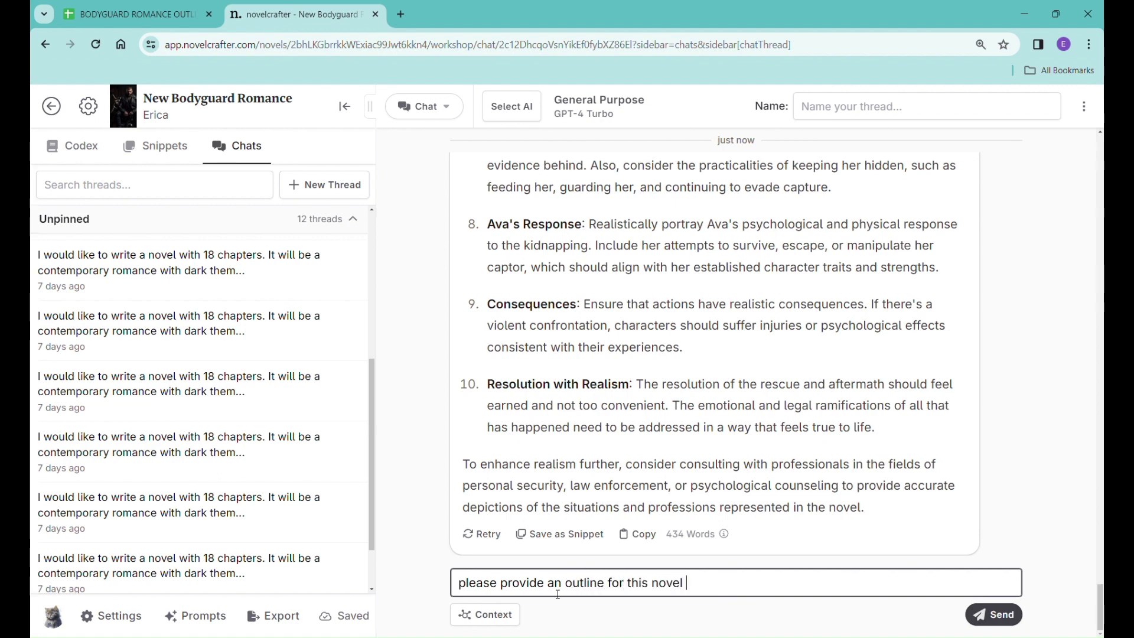
pyautogui.write(' with the 18 chapters ')
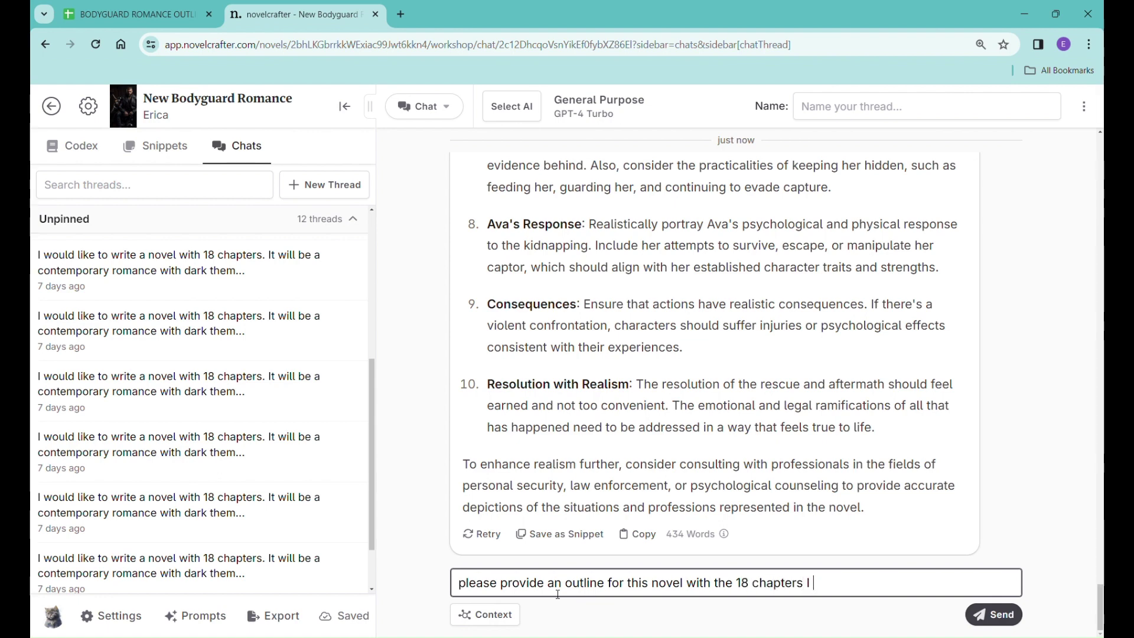
pyautogui.write('I provided above')
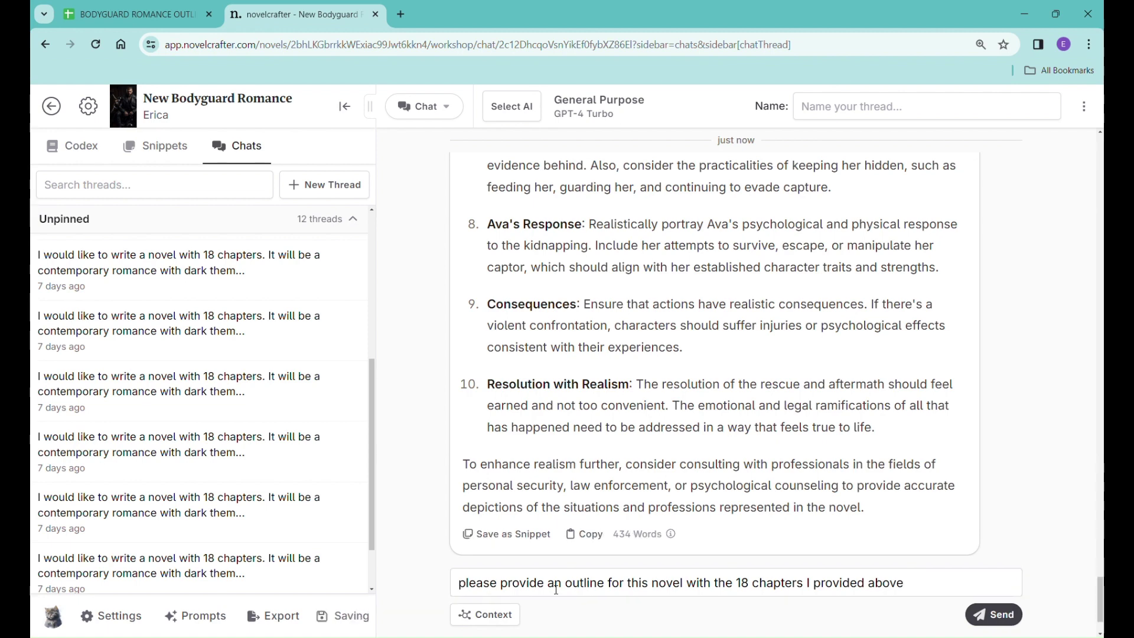
pyautogui.press('Return')
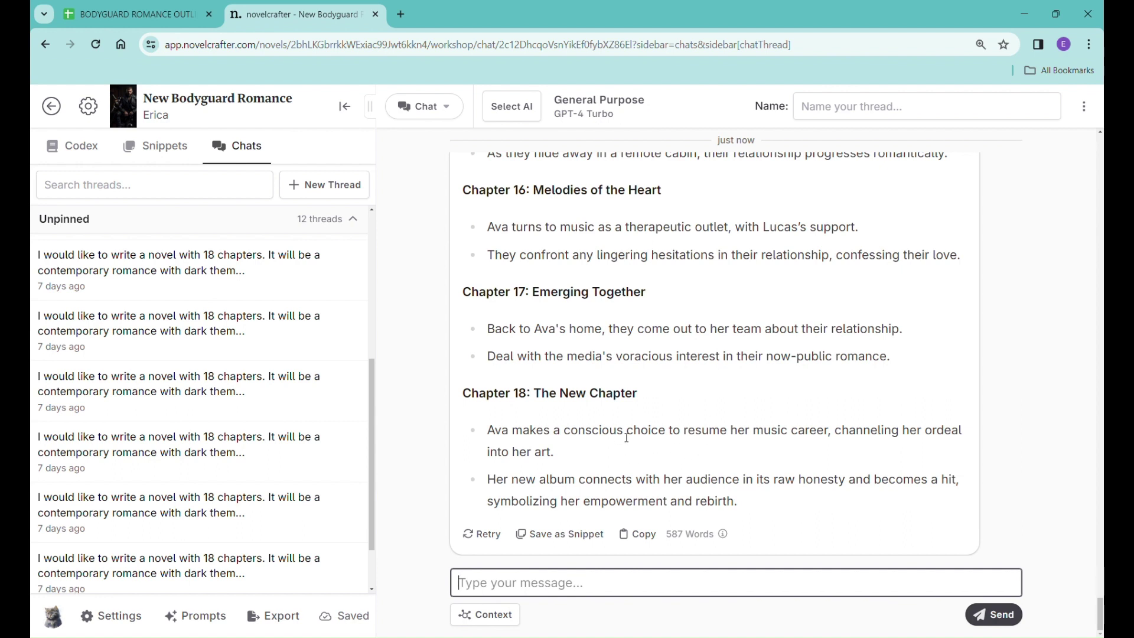
pyautogui.click(162, 18)
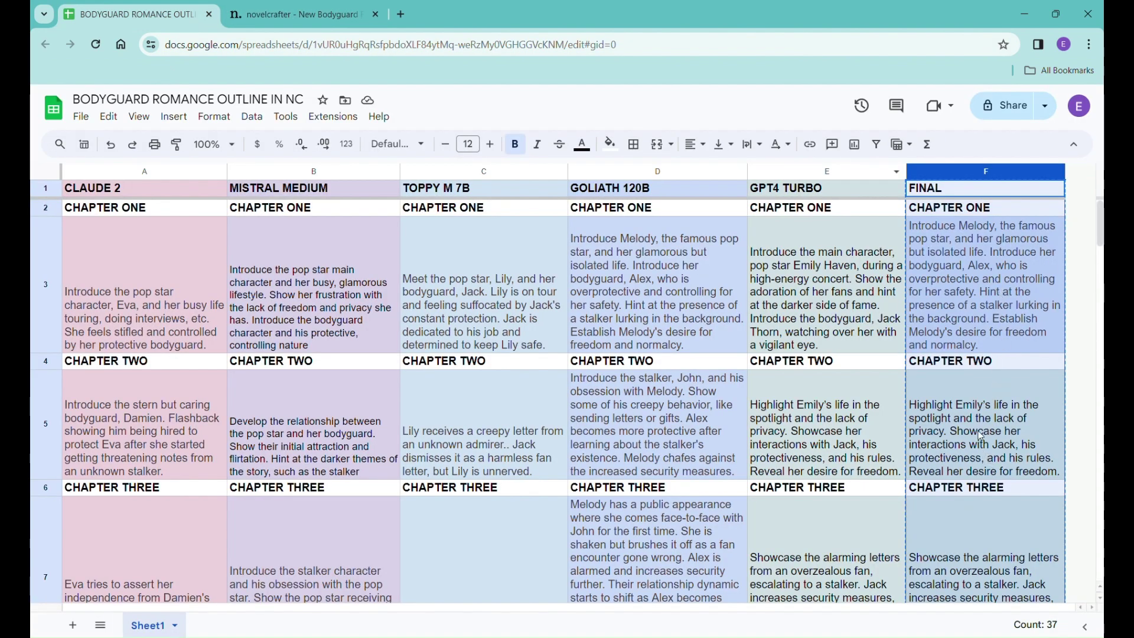
pyautogui.click(338, 17)
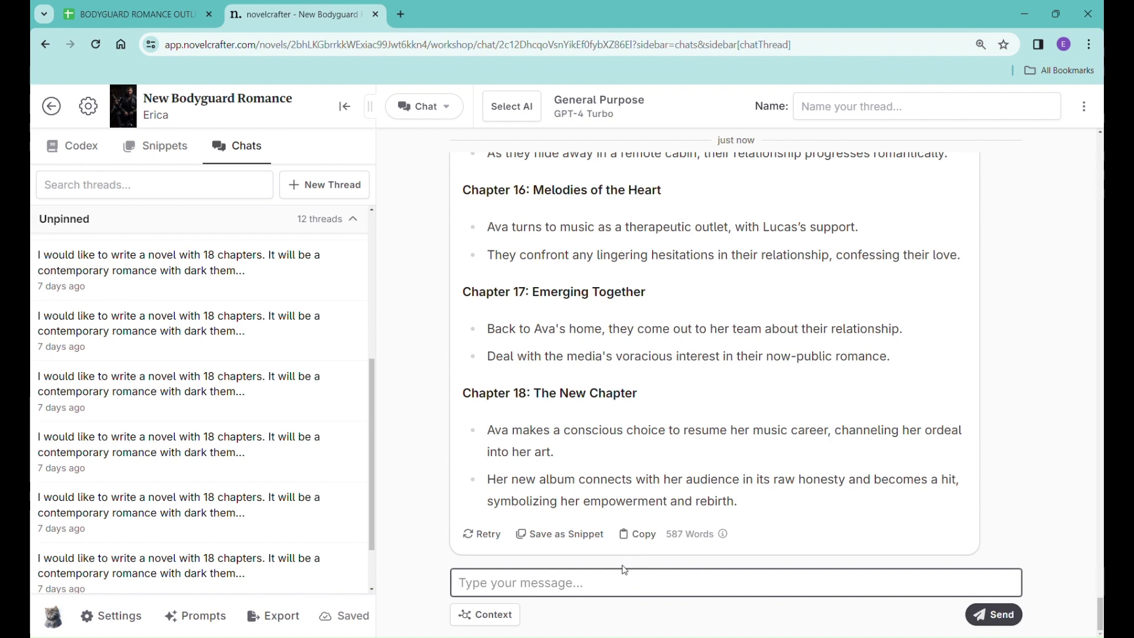
# Step: Send "please name and describe all secondary characters, her friends, her management team, and the law enforcement Lucas brings in to help save her"
pyautogui.write('p')
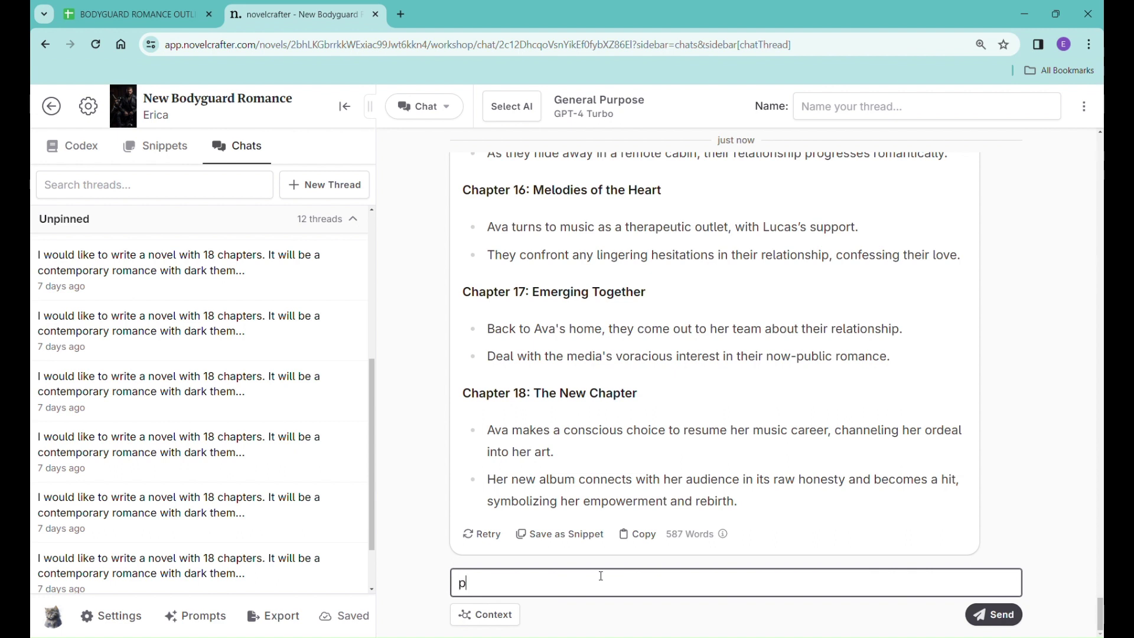
pyautogui.write('lease name and describe all')
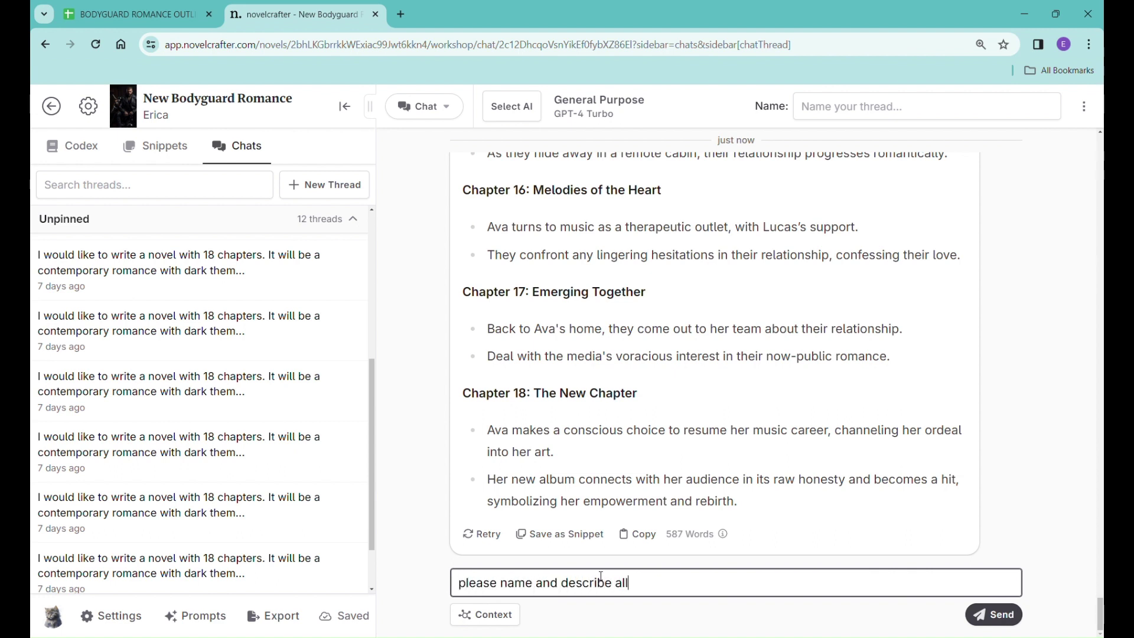
pyautogui.write(' d')
pyautogui.write('econdary')
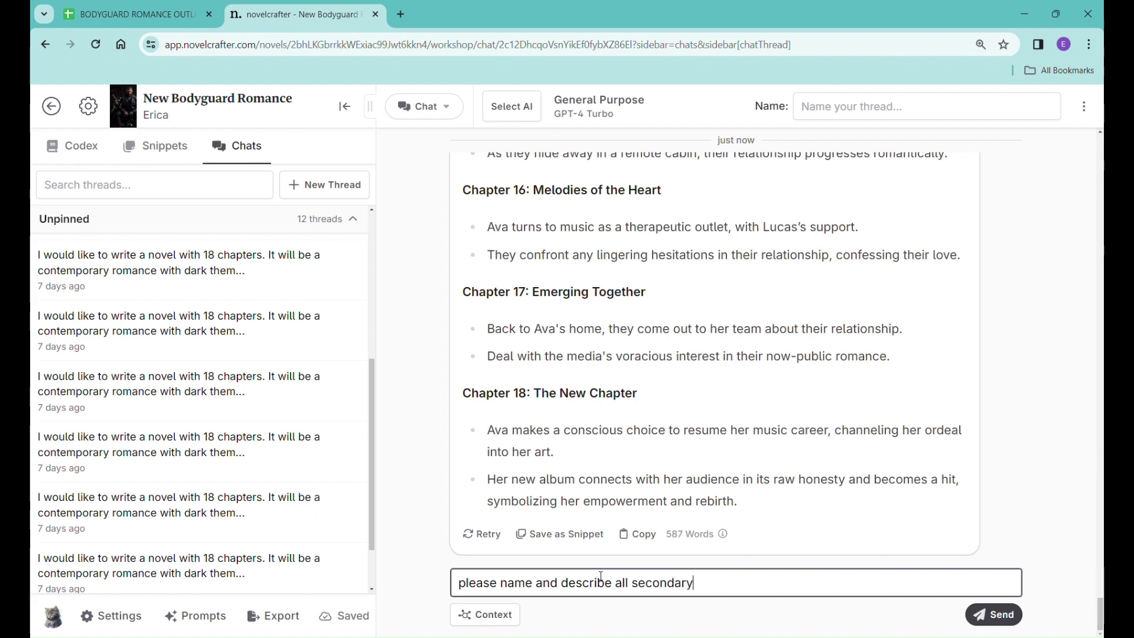
pyautogui.write(' characters, her')
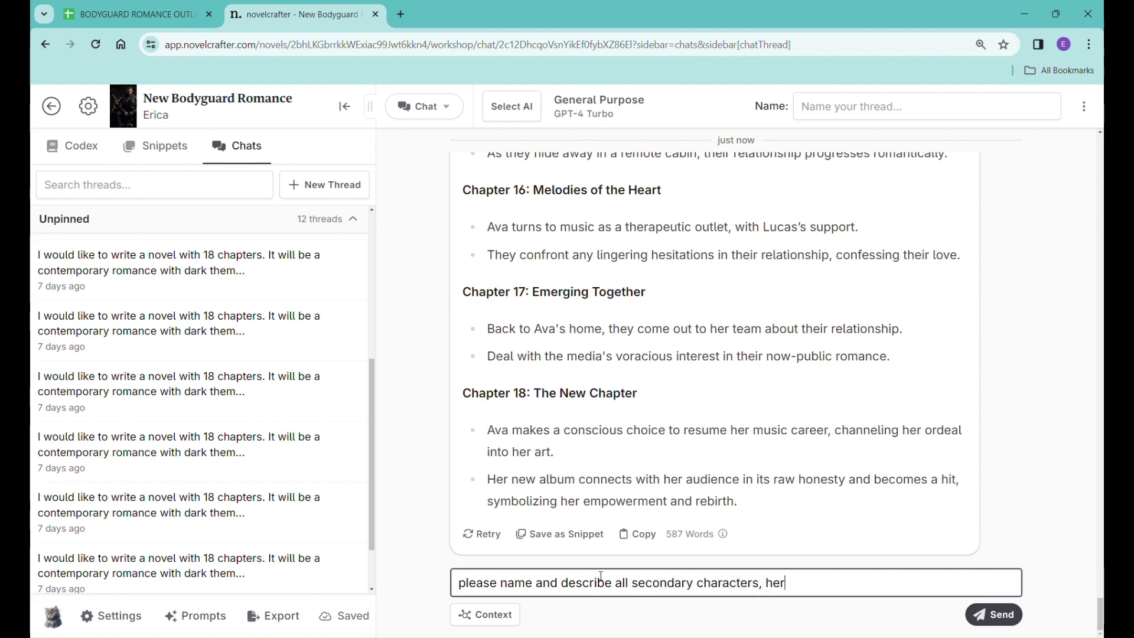
pyautogui.write(' friends, her mana')
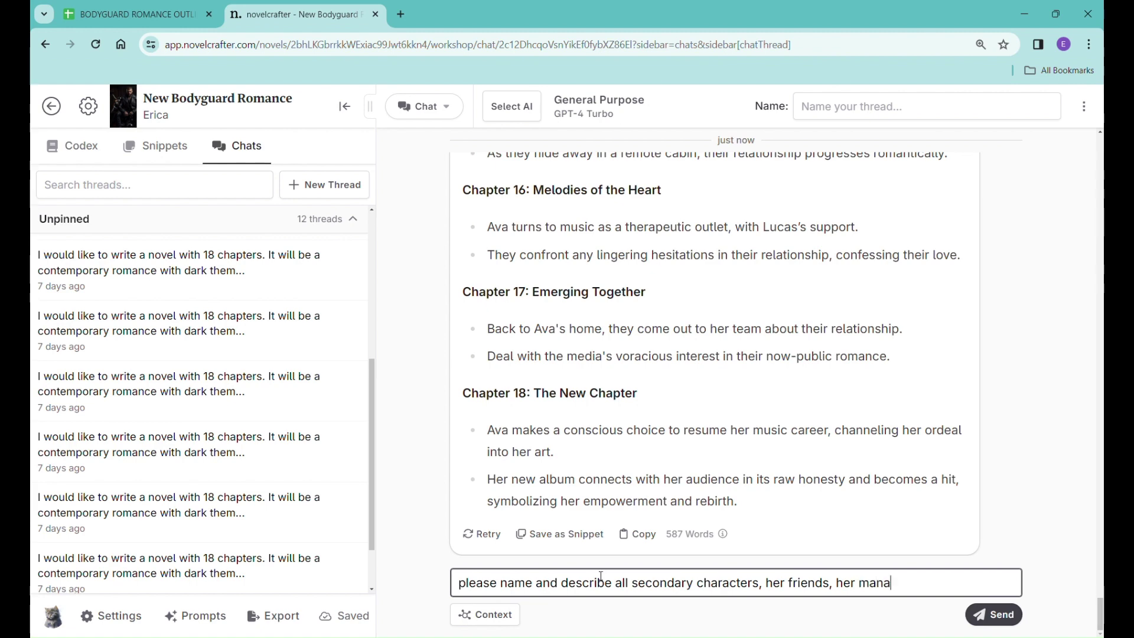
pyautogui.write('gement team, and the Iwa')
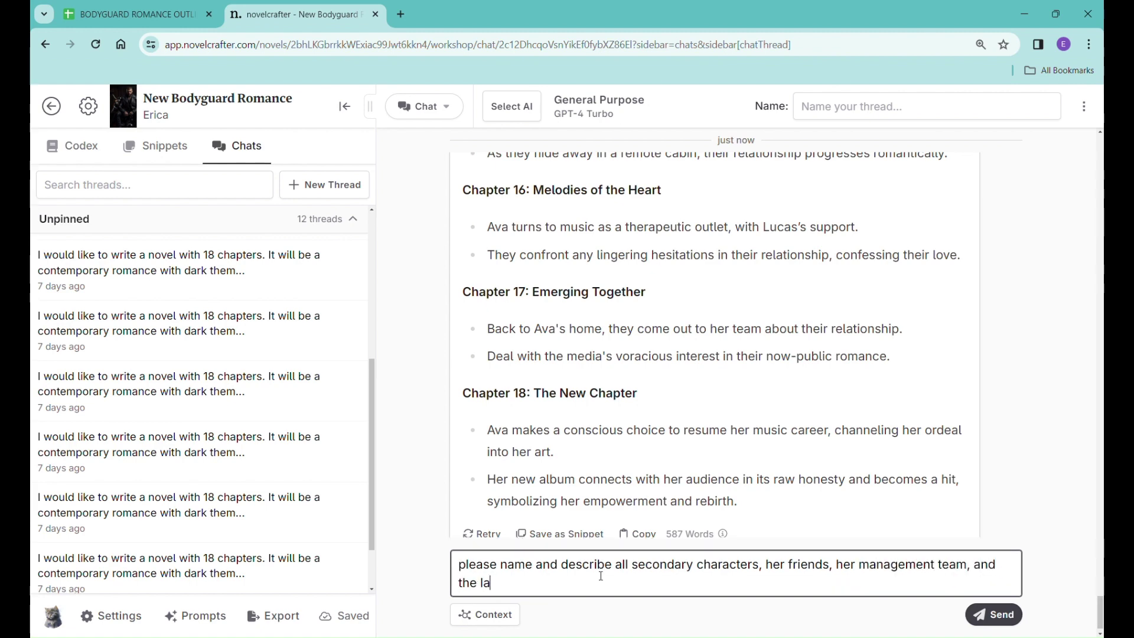
pyautogui.write(' enforceme')
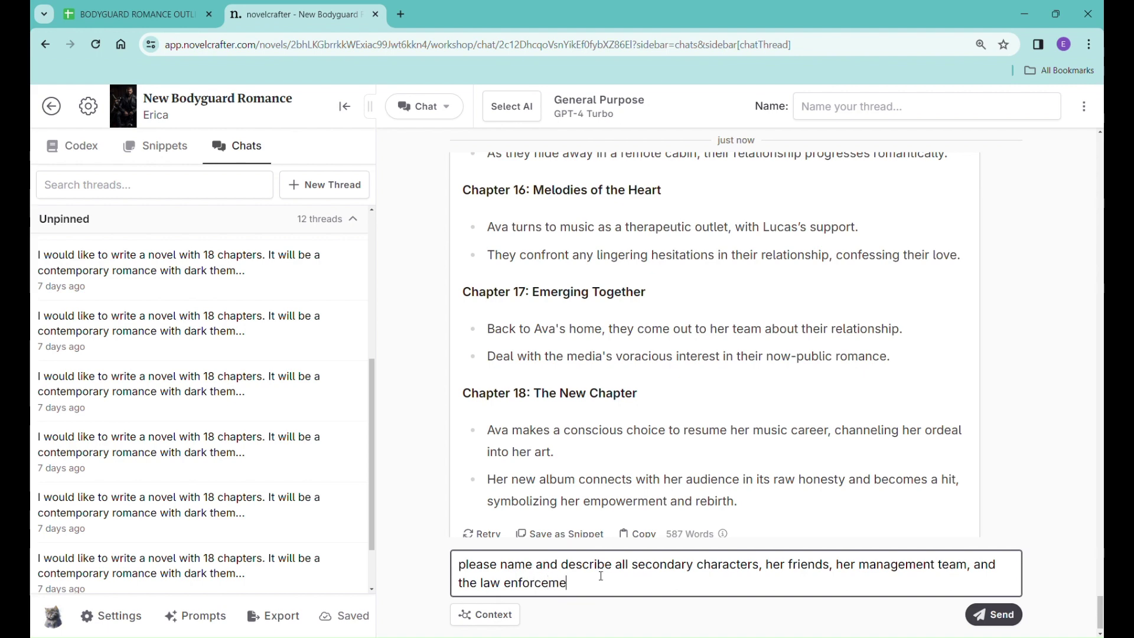
pyautogui.write('nt Lucas brings in to hel')
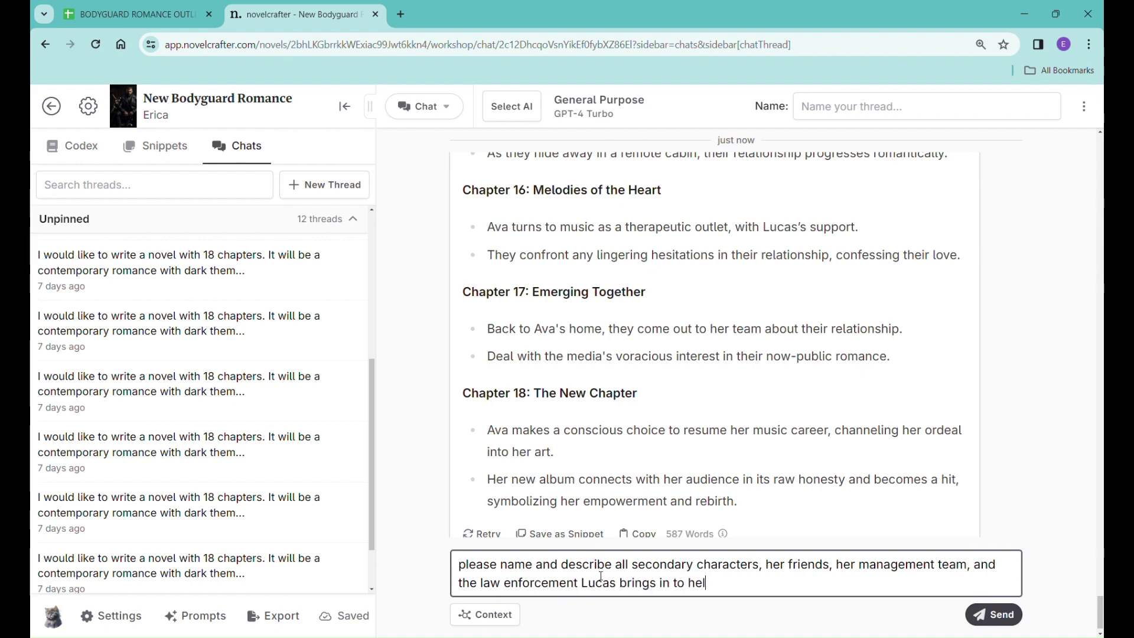
pyautogui.write('p saver h')
pyautogui.press('BackSpace')
pyautogui.press('BackSpace')
pyautogui.press('BackSpace')
pyautogui.write('her')
pyautogui.hotkey('shift', 'Return')
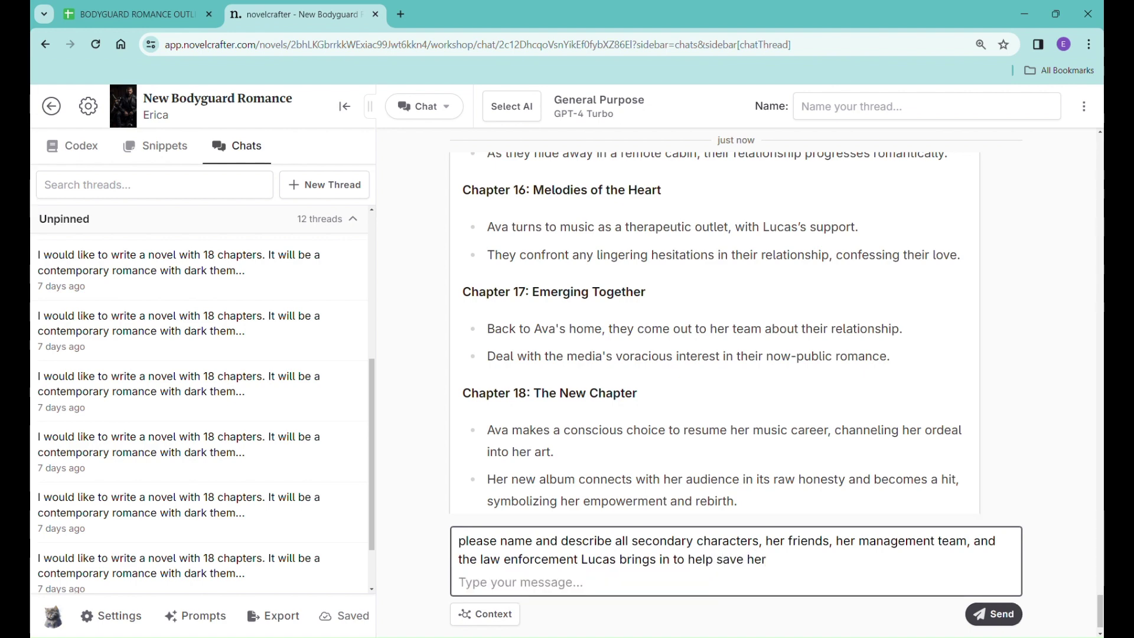
pyautogui.press('Return')
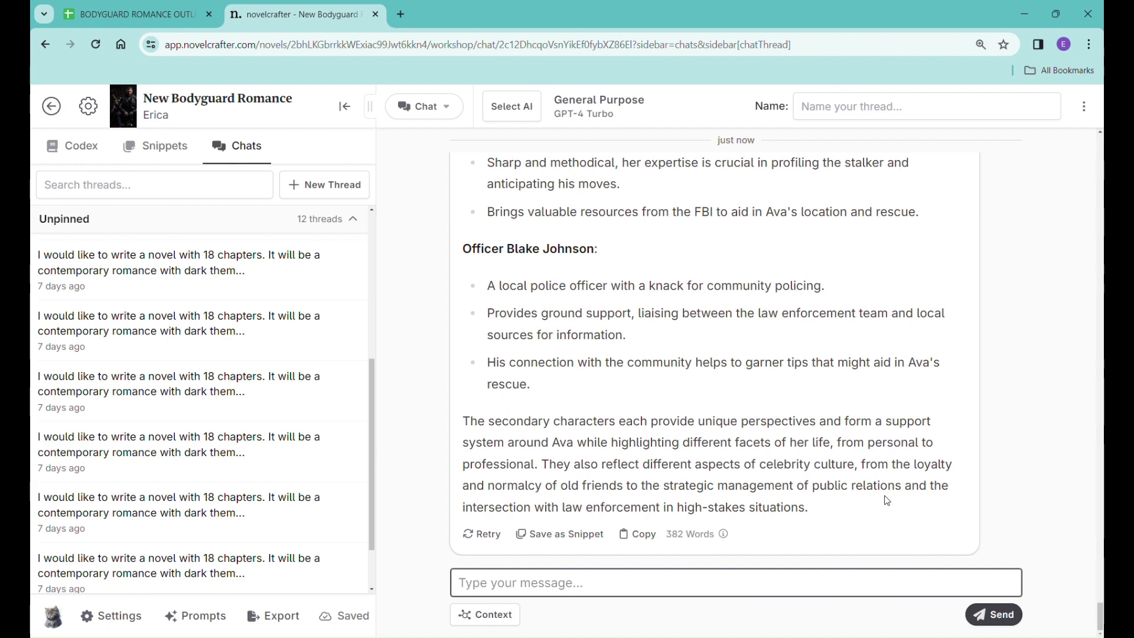
# Step: Ask the chat "and what are some titles for this novel?"
pyautogui.write('and what are some')
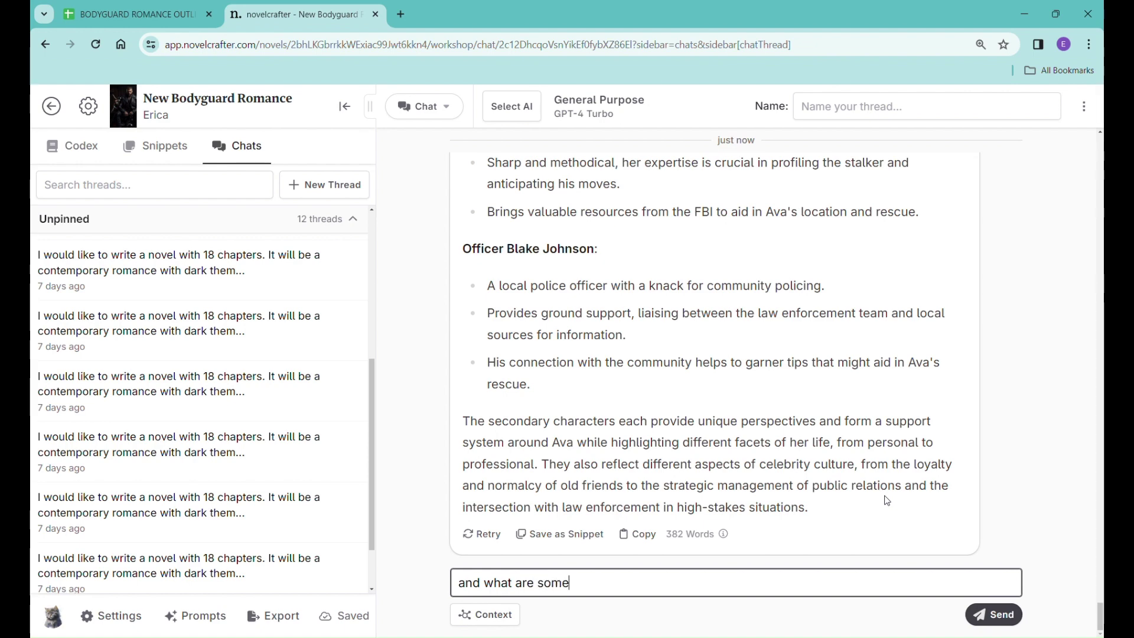
pyautogui.write(' titles for this no')
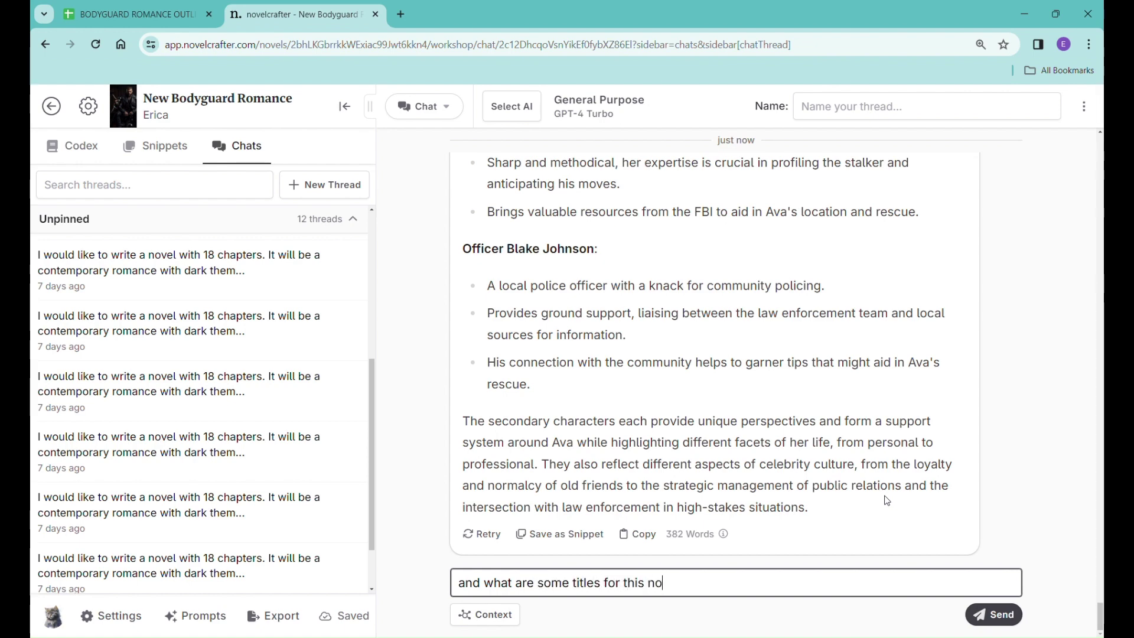
pyautogui.write('vel?')
pyautogui.press('Return')
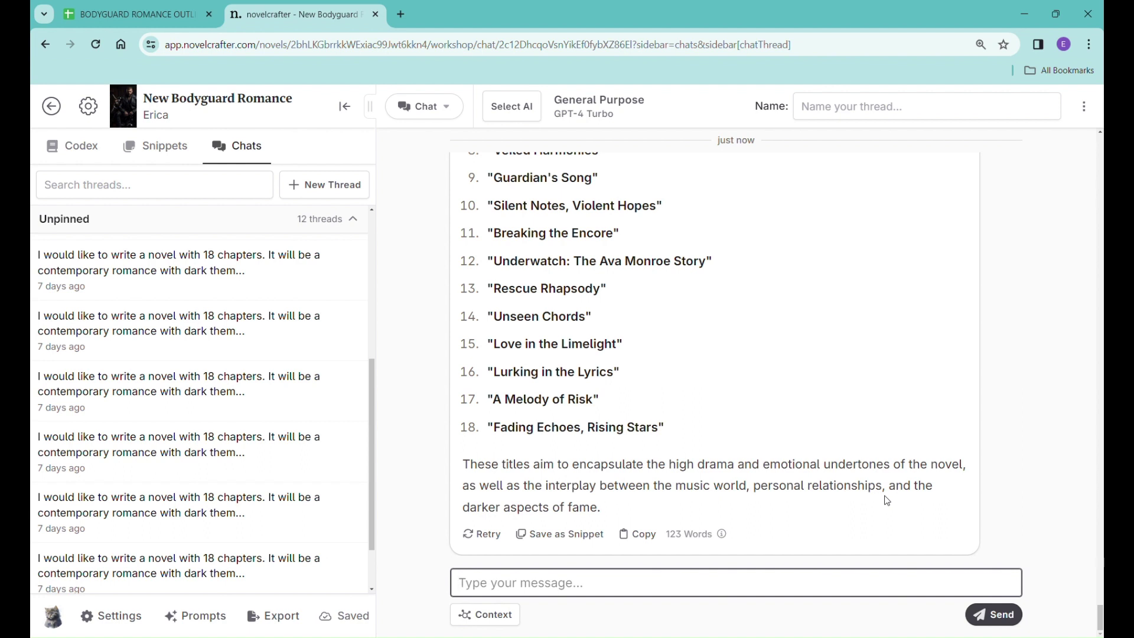
# Step: Look through the title suggestions in the reply, highlighting "Underwatch: The Ava Monroe Story"
pyautogui.scroll(3, 739, 382)
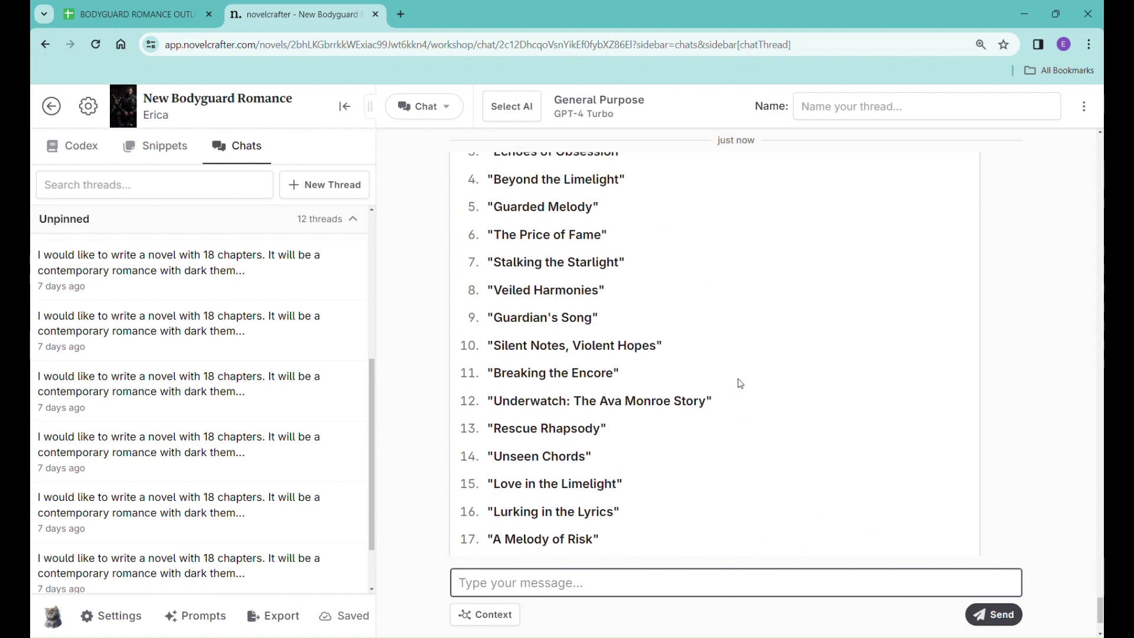
pyautogui.scroll(2, 739, 383)
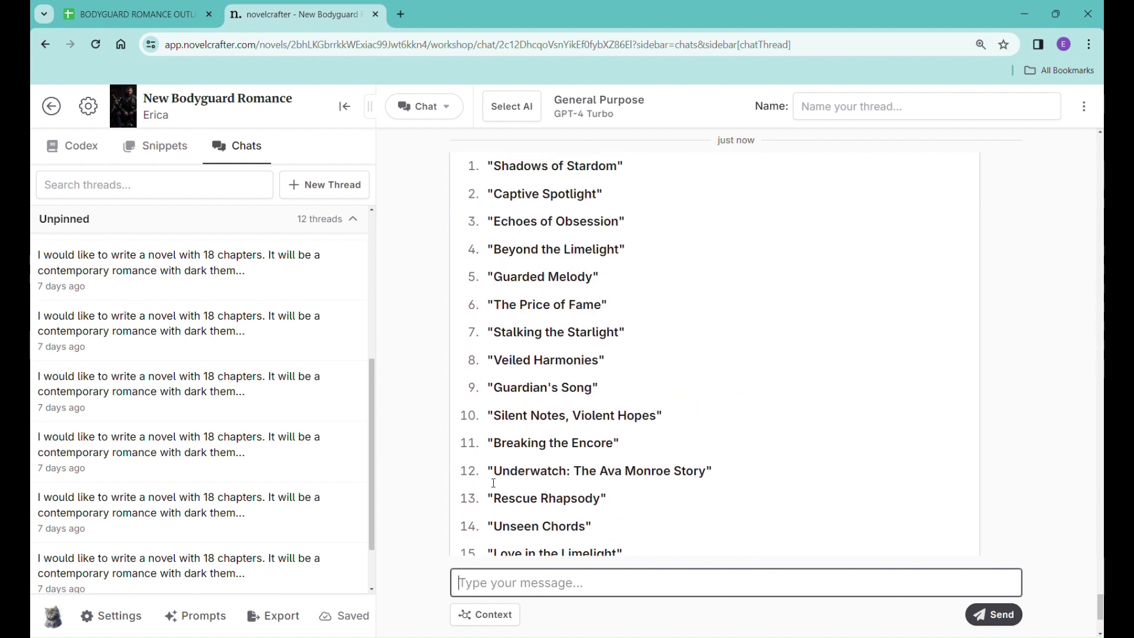
pyautogui.moveTo(488, 473); pyautogui.dragTo(731, 476)
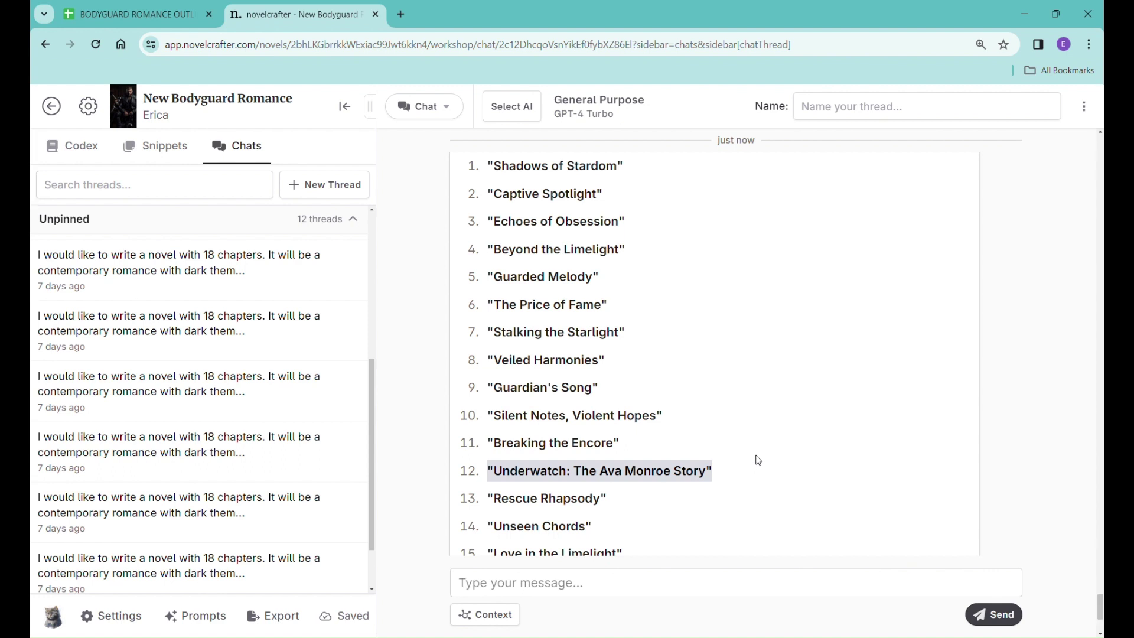
pyautogui.scroll(2, 759, 460)
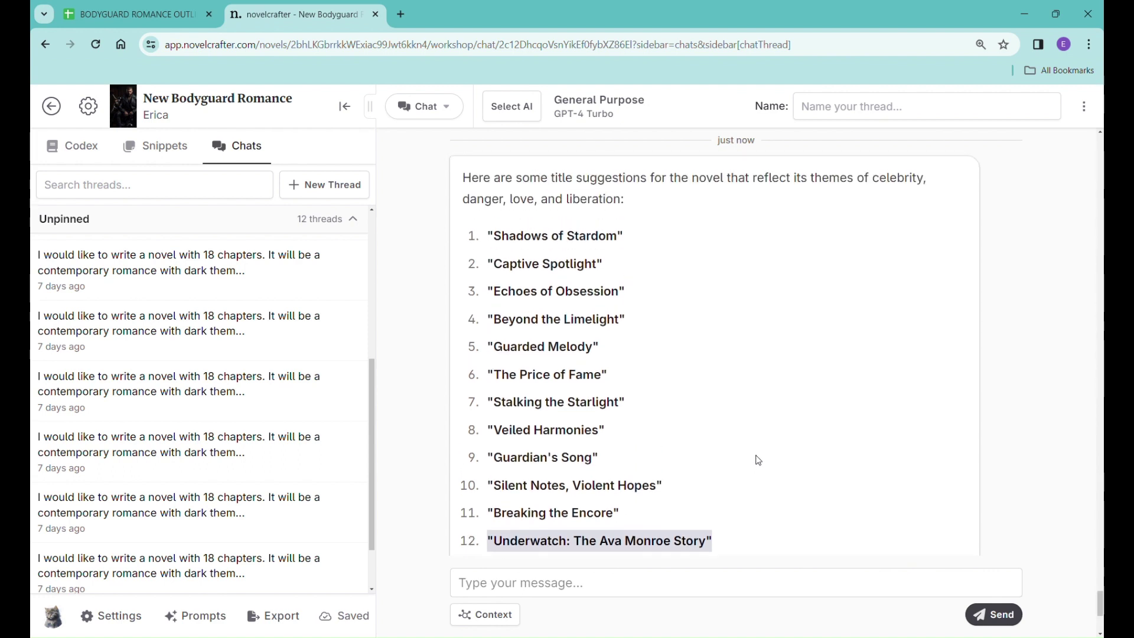
pyautogui.click(758, 460)
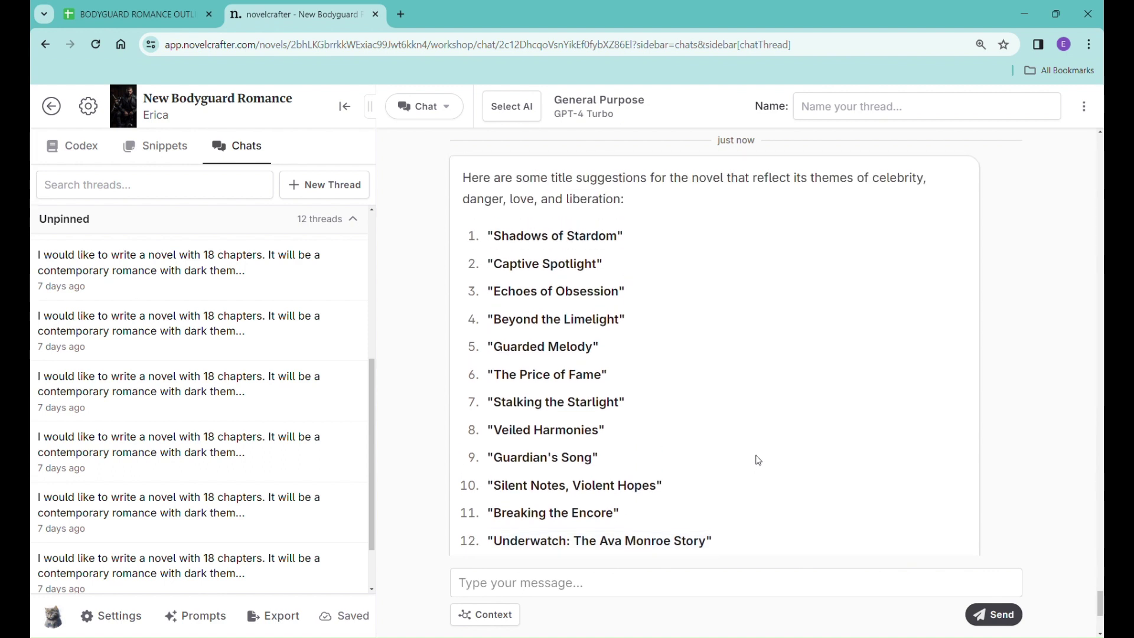
# Step: Ask the chat "please describe the main characters"
pyautogui.scroll(-5, 759, 460)
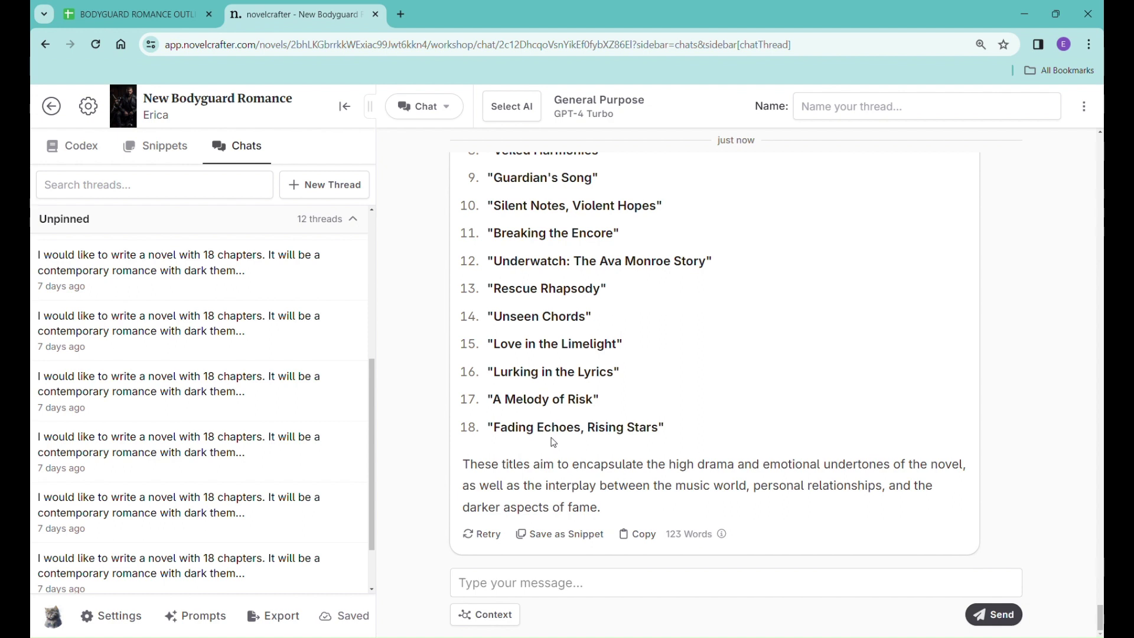
pyautogui.click(600, 590)
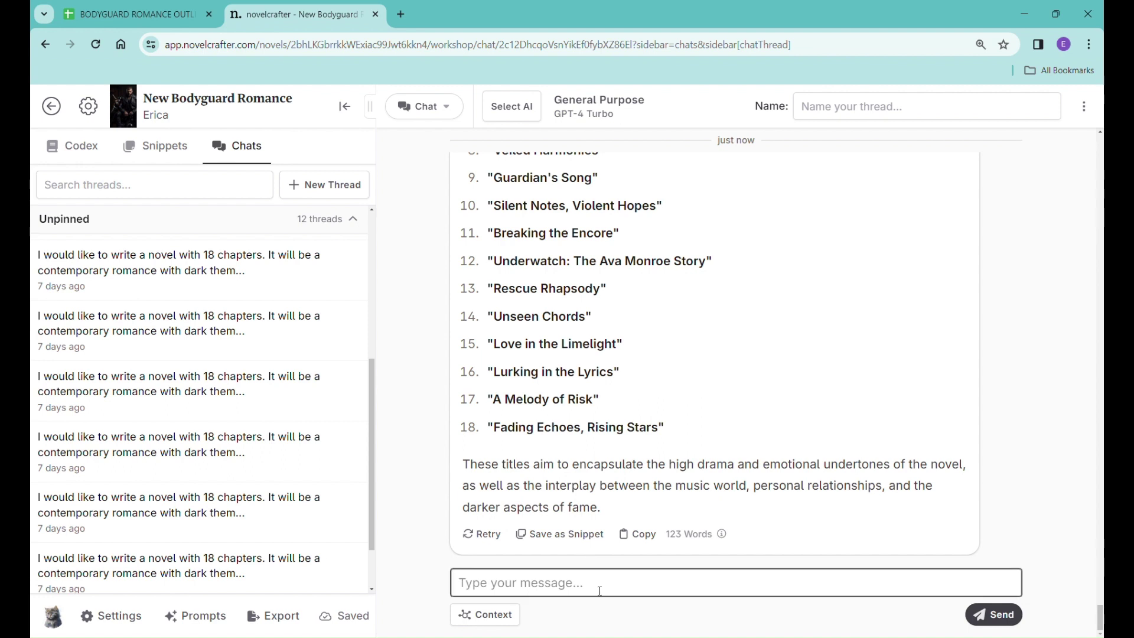
pyautogui.write('please descri')
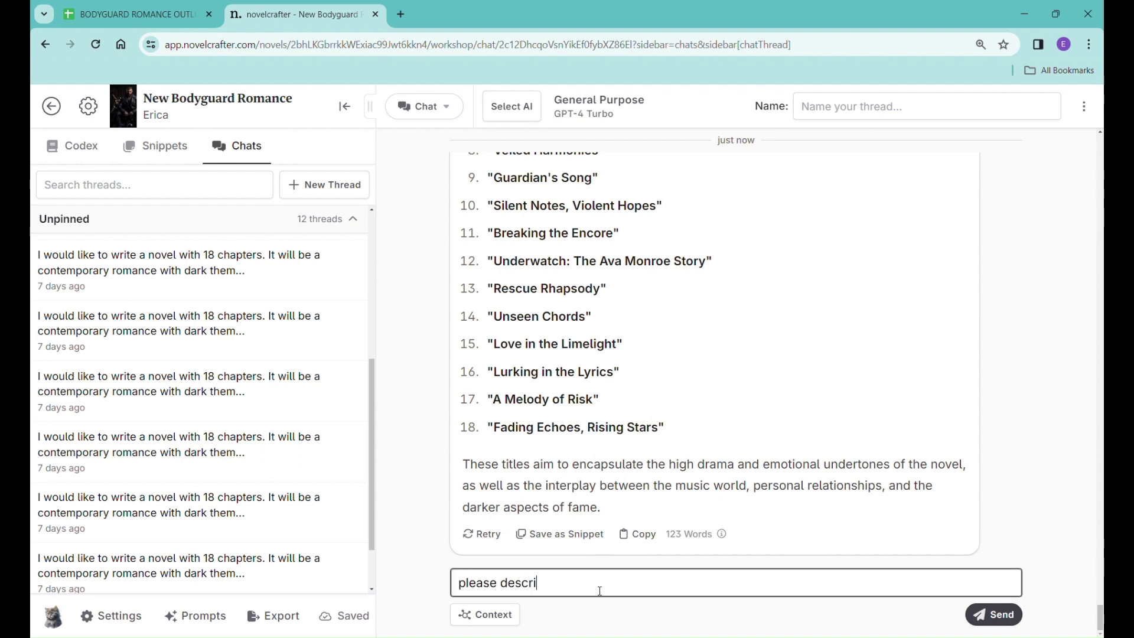
pyautogui.write('be the main characters')
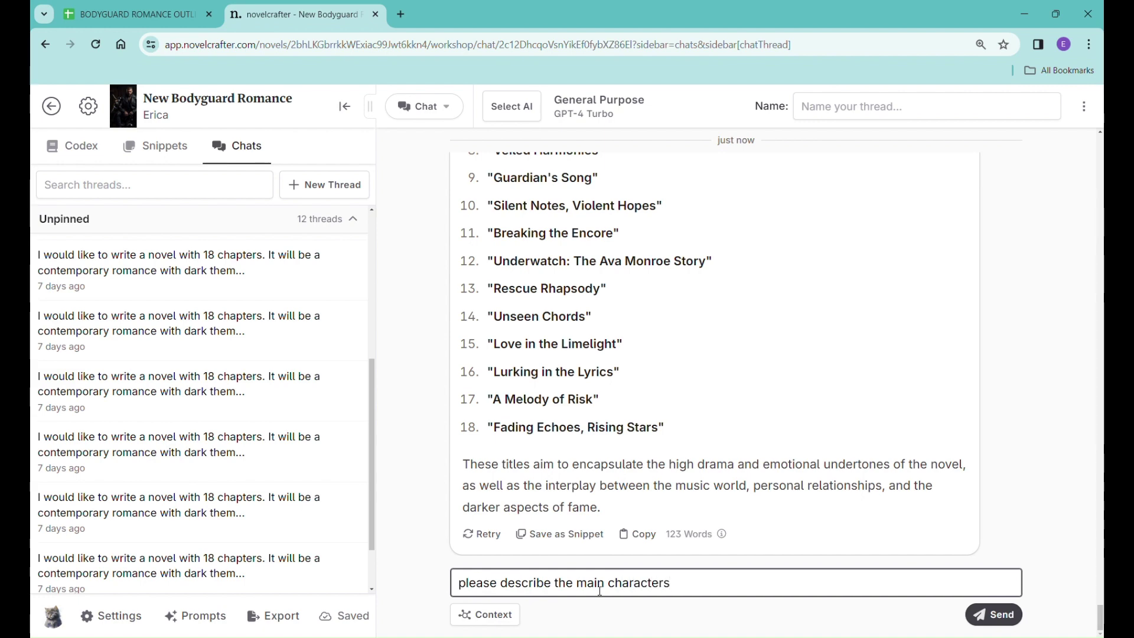
pyautogui.hotkey('shift', 'Return')
pyautogui.press('Return')
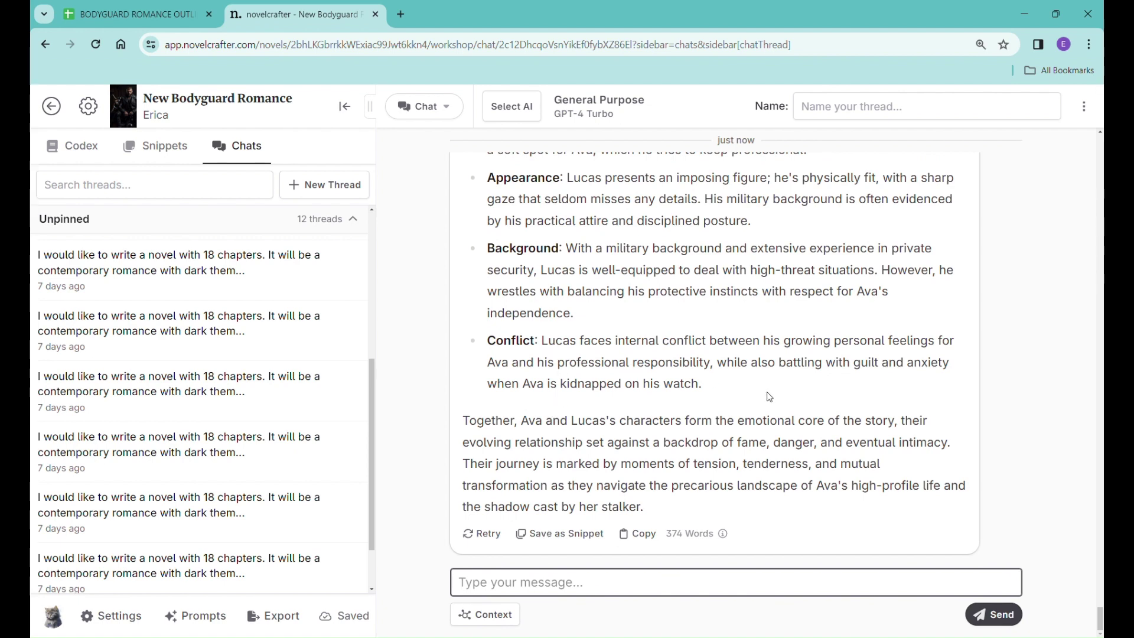
# Step: Review the main character descriptions, and ask the chat "Do Ava or Lucas have any siblings? Are their parents around?"
pyautogui.scroll(4, 768, 397)
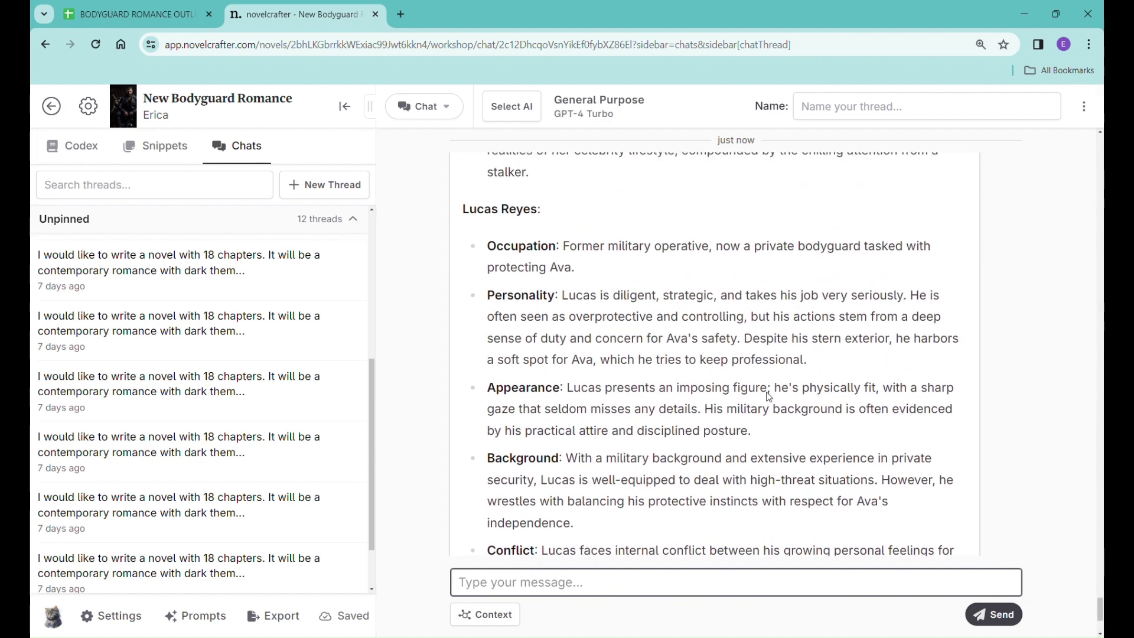
pyautogui.scroll(-4, 768, 397)
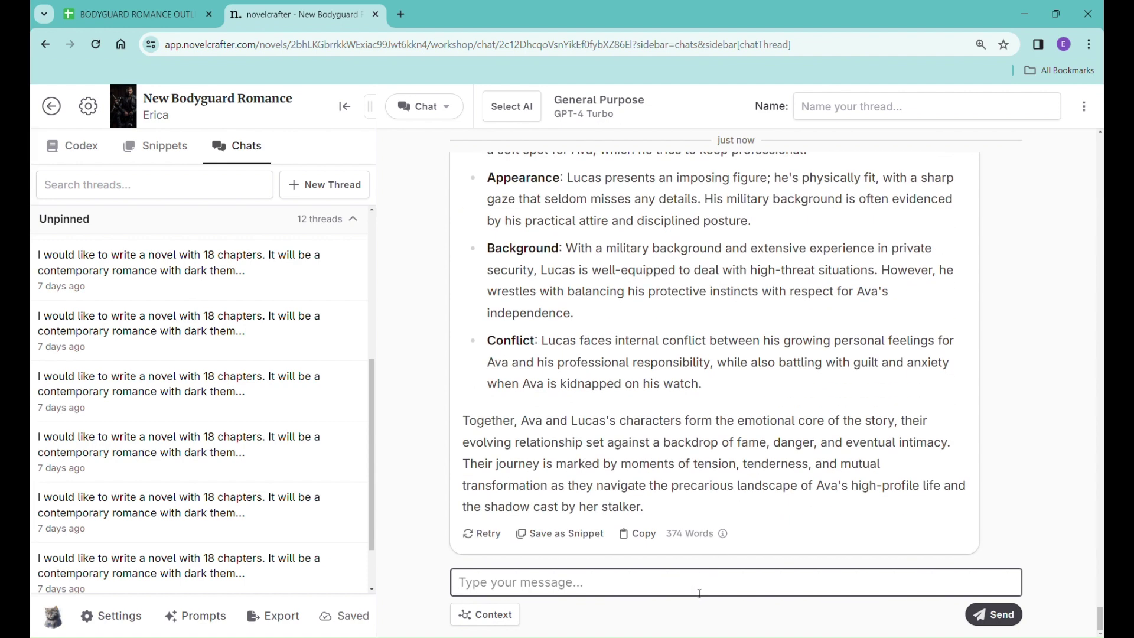
pyautogui.write('Do')
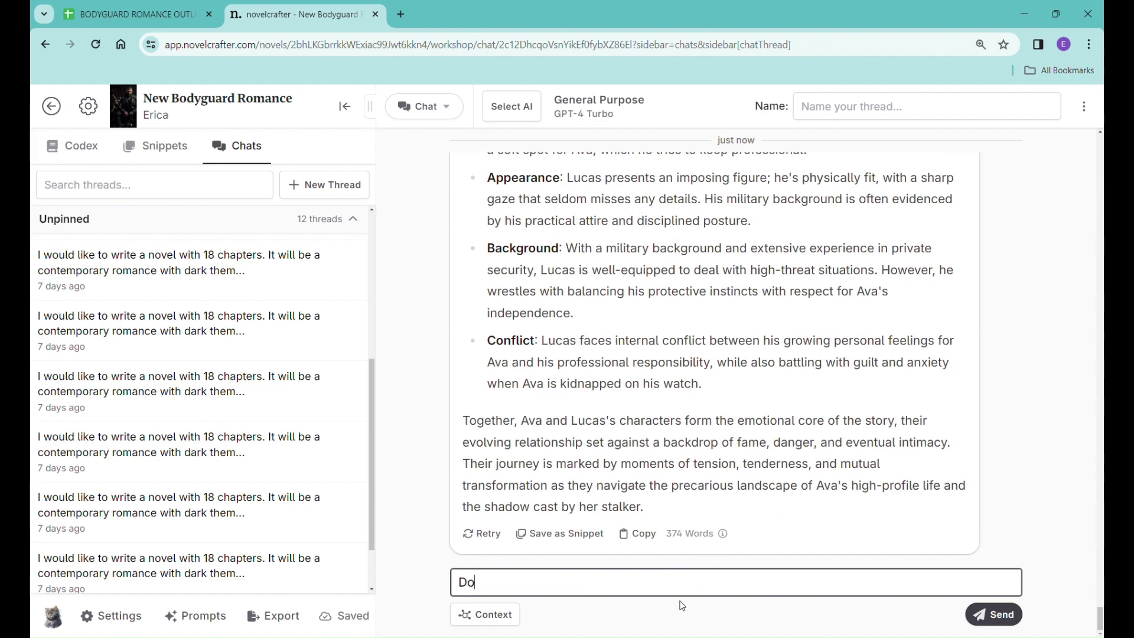
pyautogui.write(' Ava or Luca')
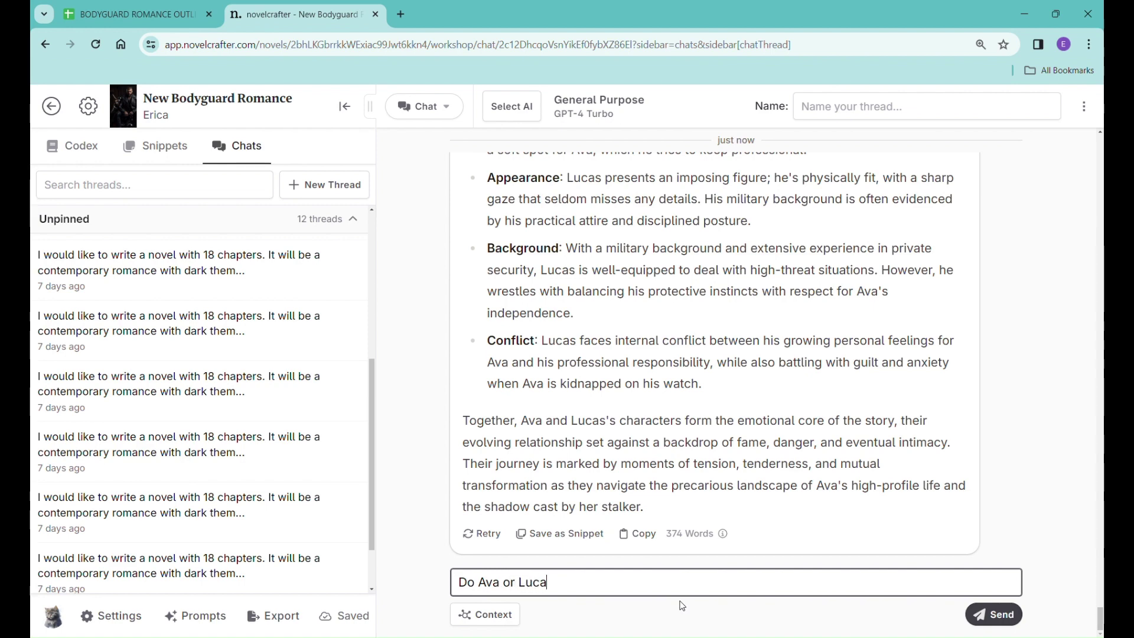
pyautogui.write('s have any siblings? ')
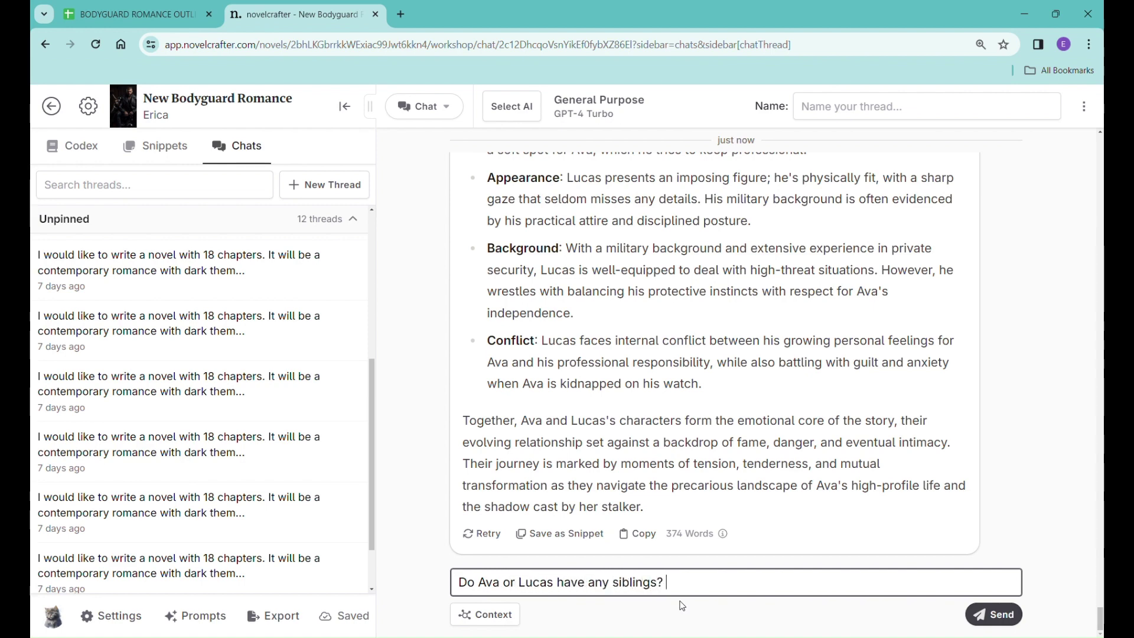
pyautogui.write('Are their parents a')
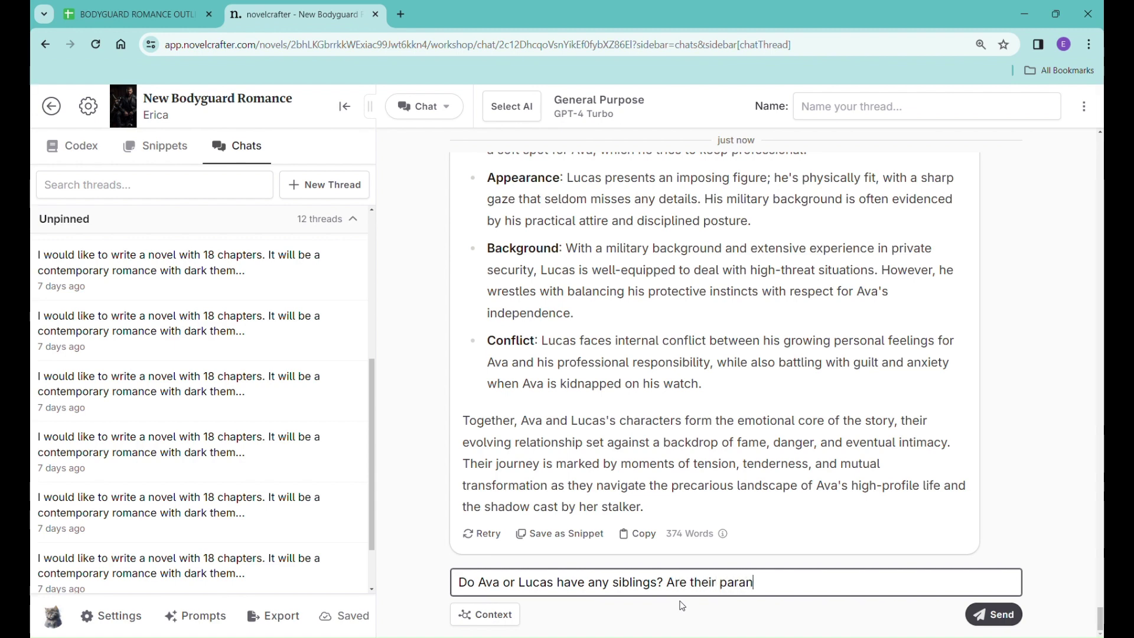
pyautogui.write('round?')
pyautogui.press('Return')
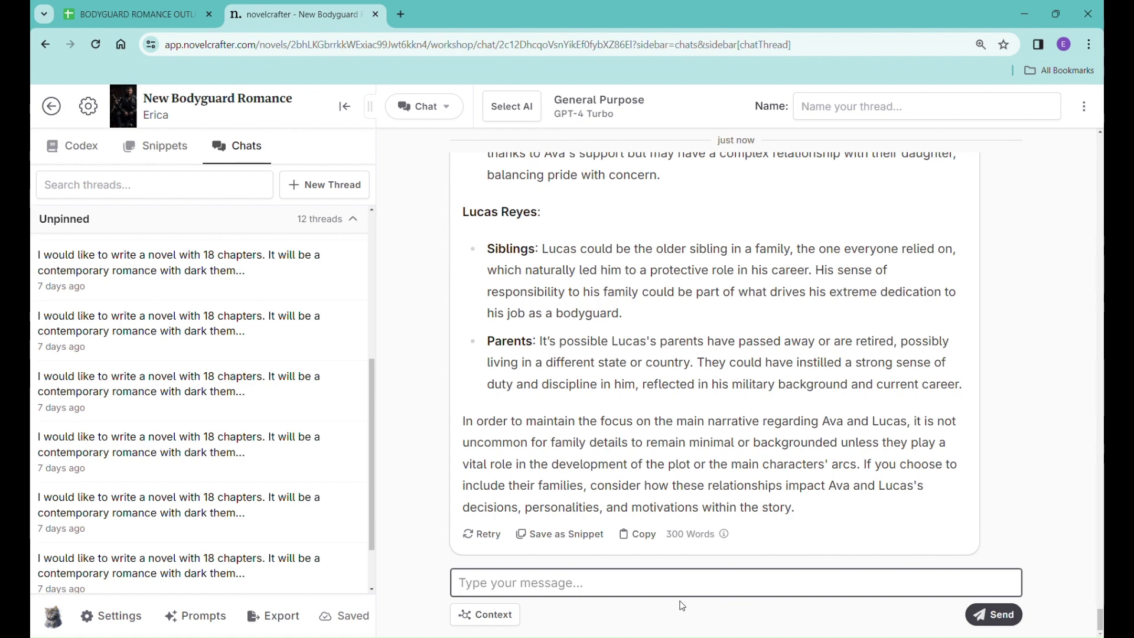
# Step: Check the family suggestions and send "please name and describe Ava's younger sister and her parents and then Lucas's parents and his younger siblings."
pyautogui.scroll(5, 680, 453)
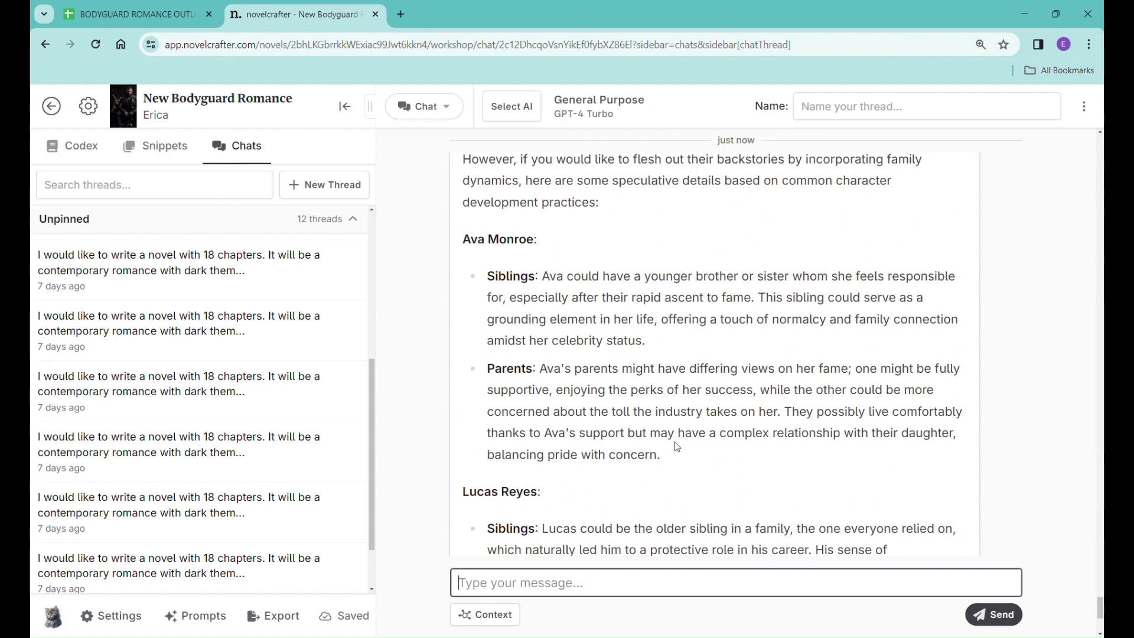
pyautogui.scroll(-5, 678, 447)
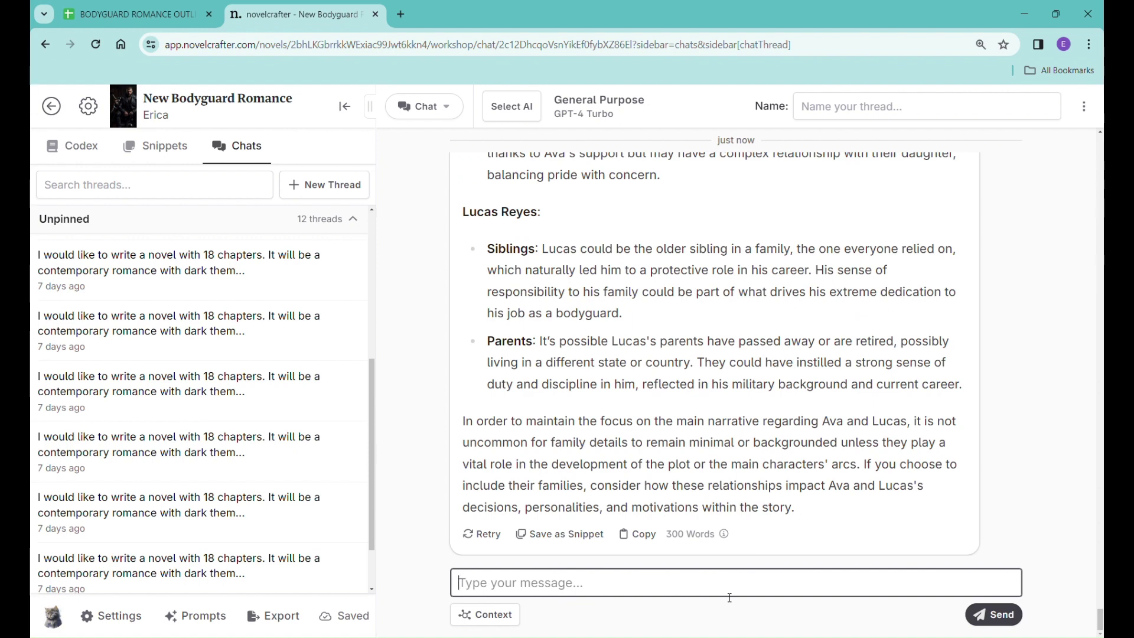
pyautogui.write("let's")
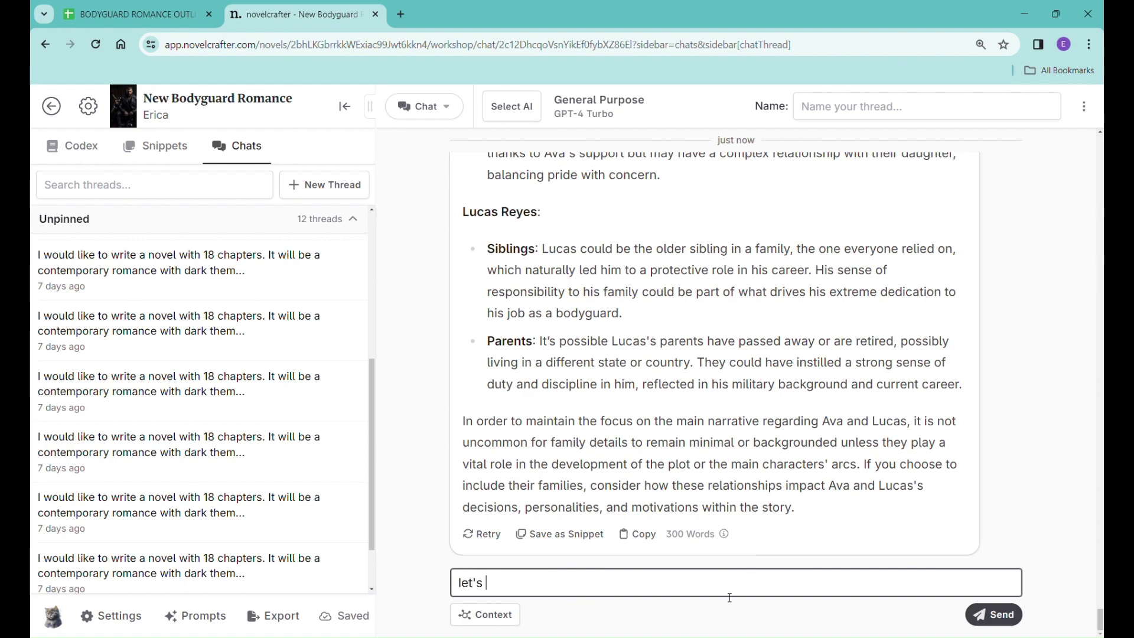
pyautogui.press('BackSpace')
pyautogui.press('BackSpace')
pyautogui.press('BackSpace')
pyautogui.press('BackSpace')
pyautogui.press('BackSpace')
pyautogui.press('BackSpace')
pyautogui.write('please name and describ')
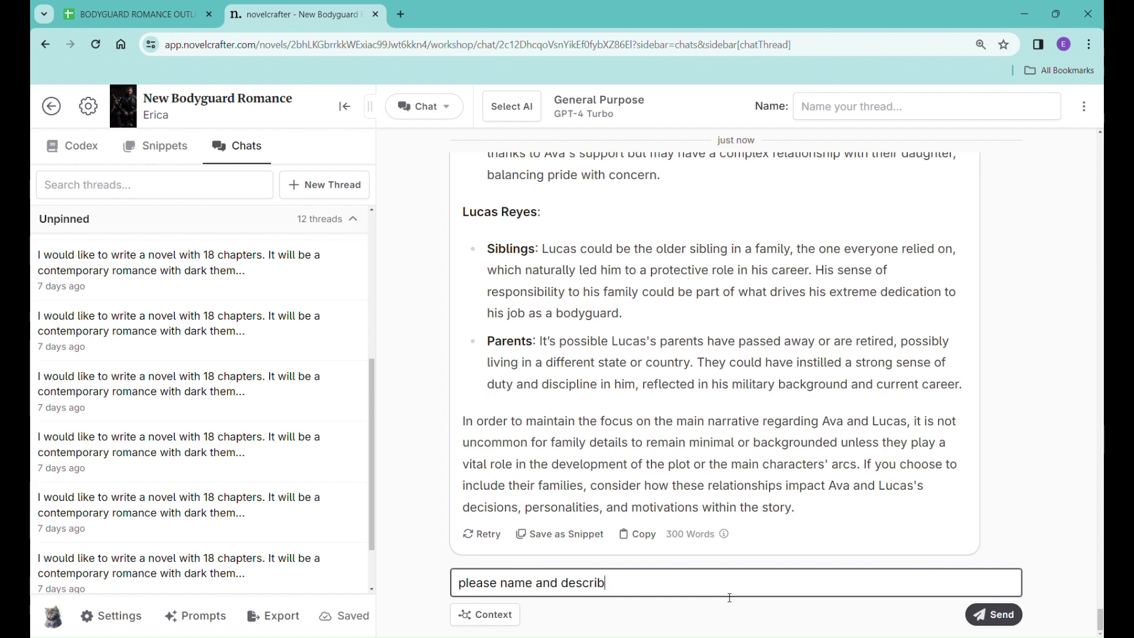
pyautogui.write("e Ava's younger")
pyautogui.write('sister')
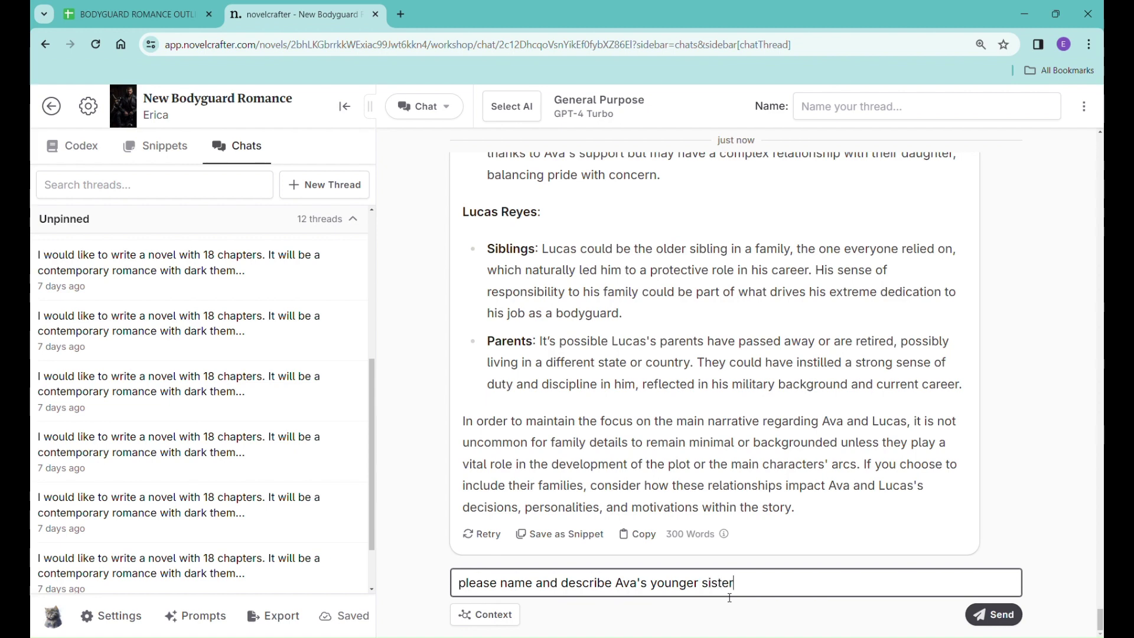
pyautogui.write(' and her parents')
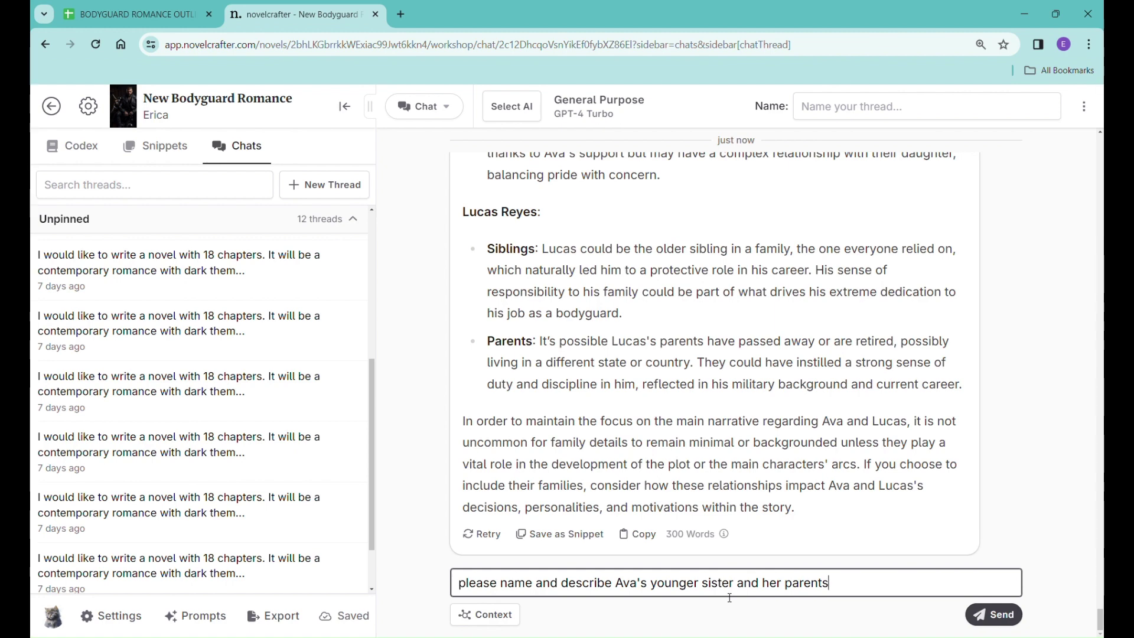
pyautogui.write(" and then Lucas's parents")
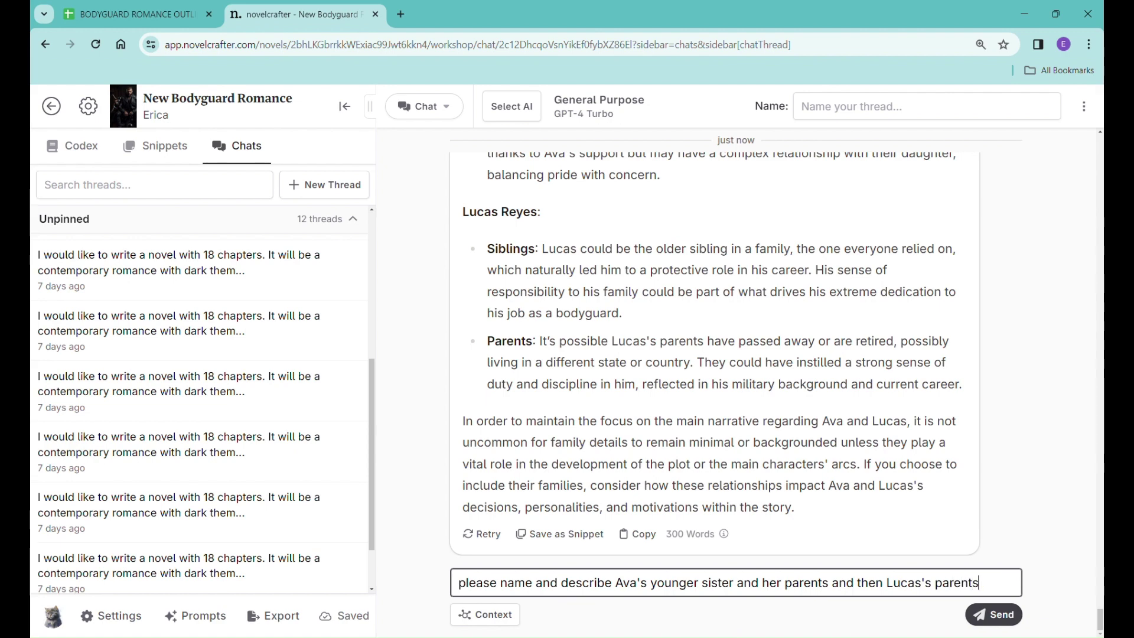
pyautogui.write(' and his yo')
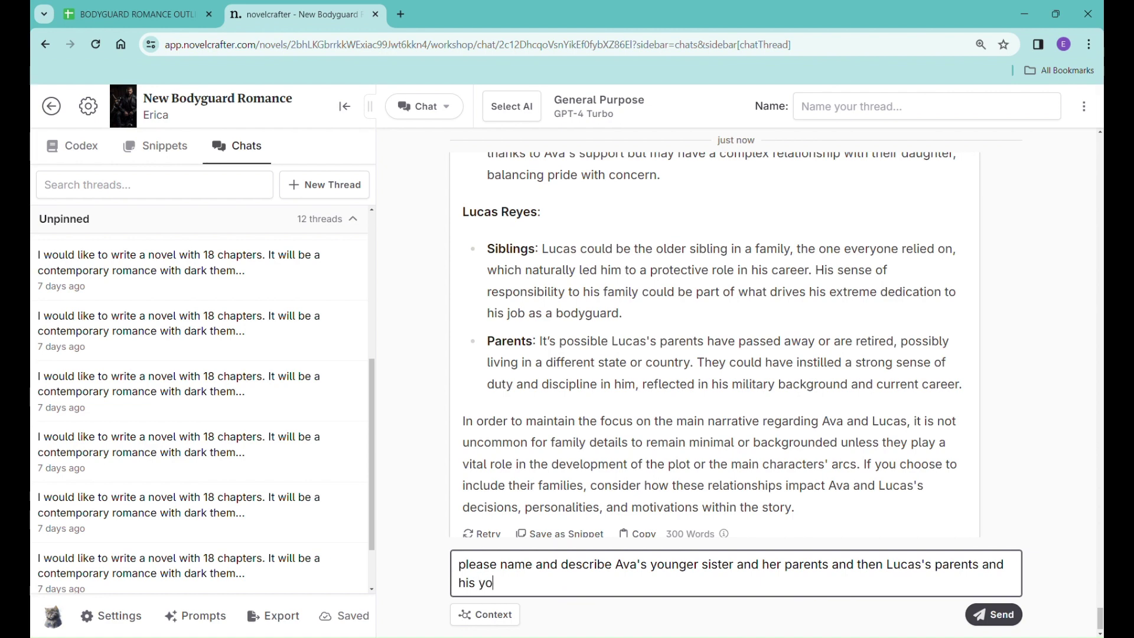
pyautogui.write('unger siblings.')
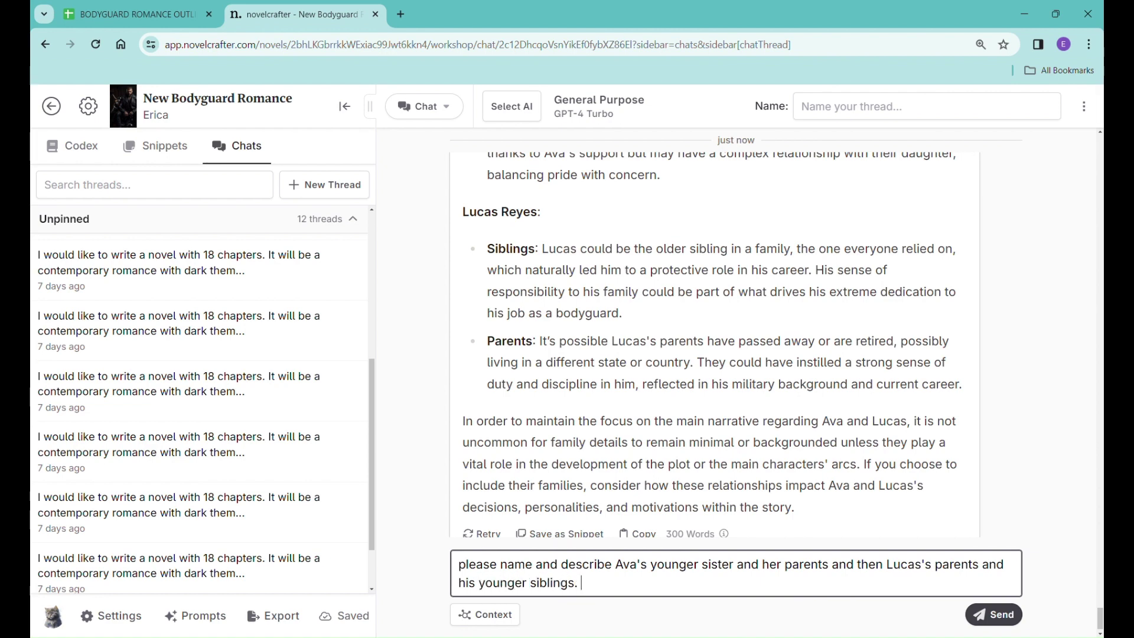
pyautogui.press('Return')
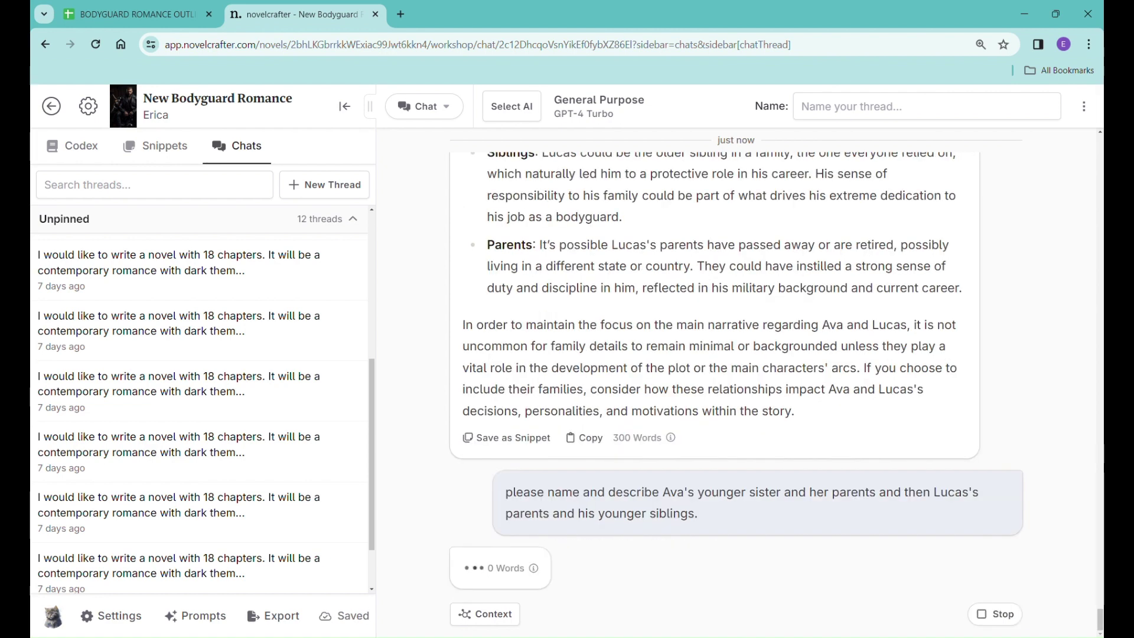